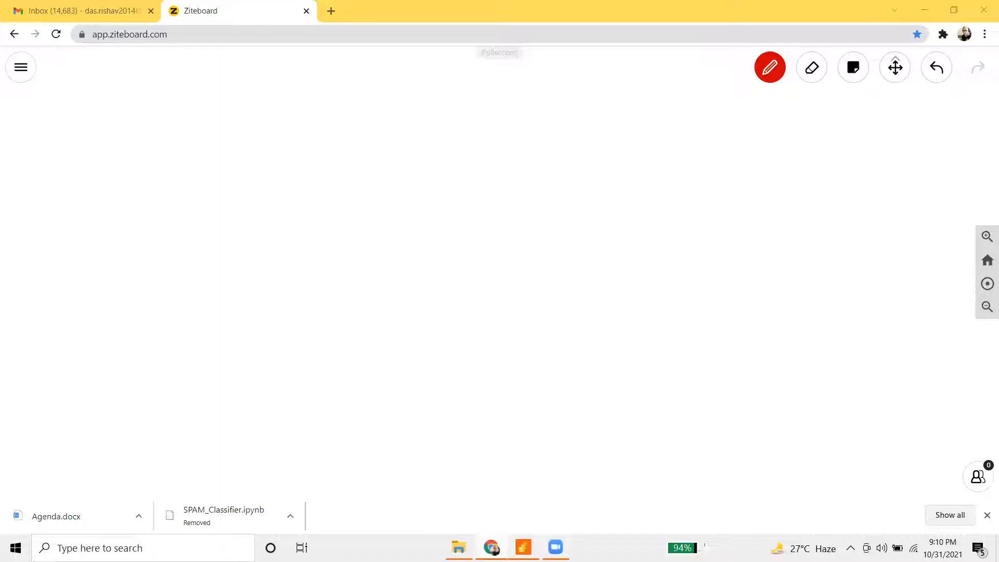
- Bring up the Sales Projection report and read the Phones, Chairs and Appliances bar tooltips
left_click(523, 547)
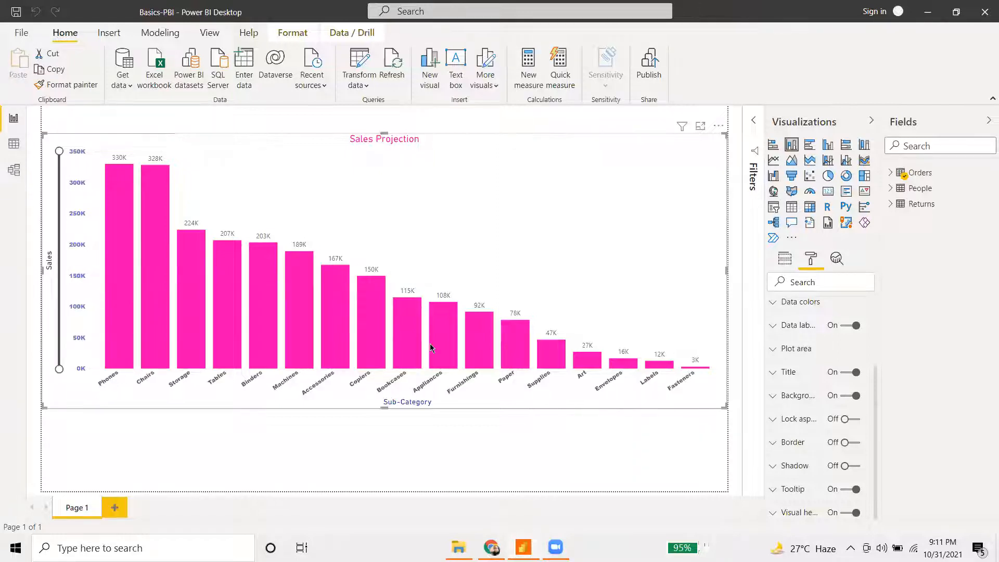
mouse_move(430, 344)
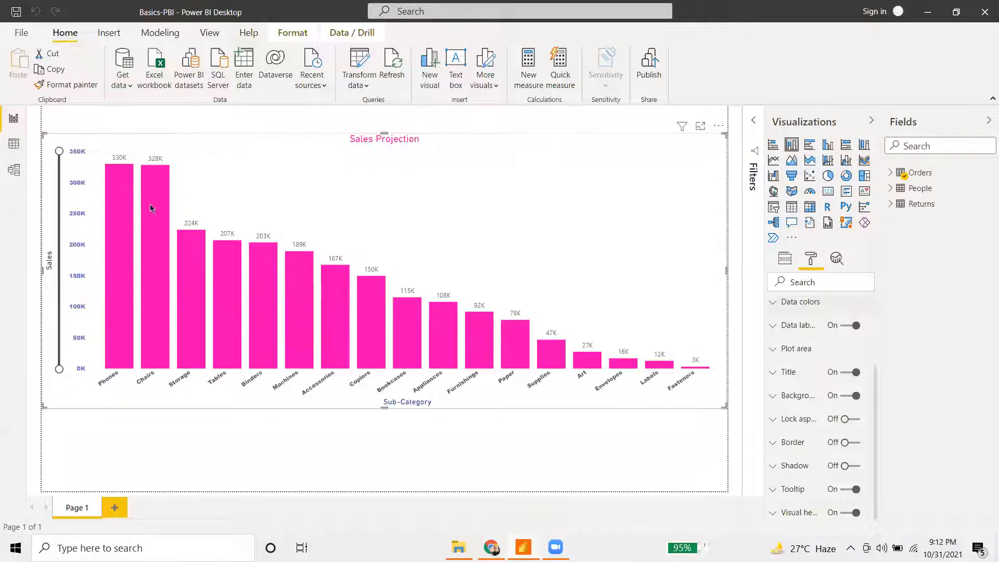
mouse_move(118, 210)
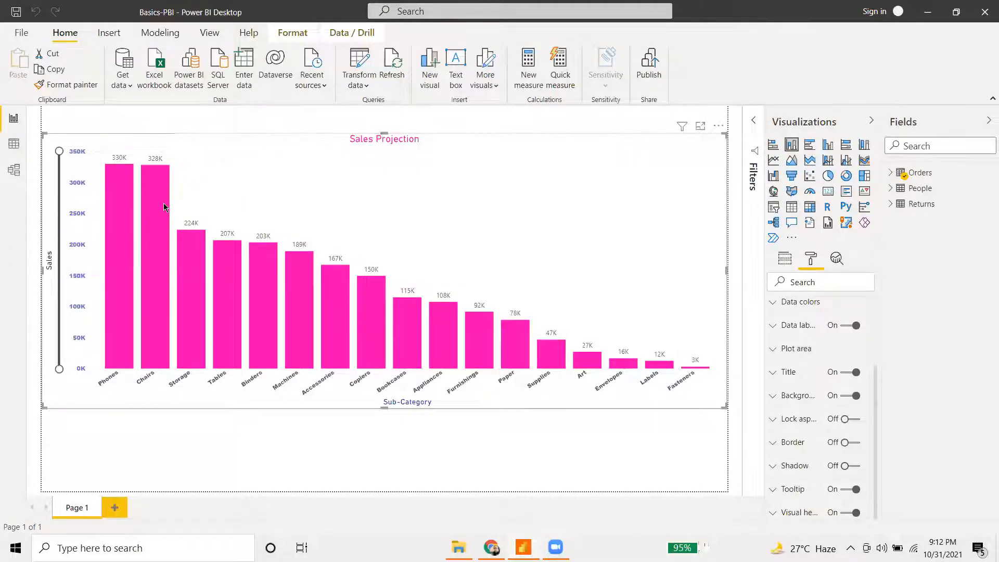
mouse_move(160, 223)
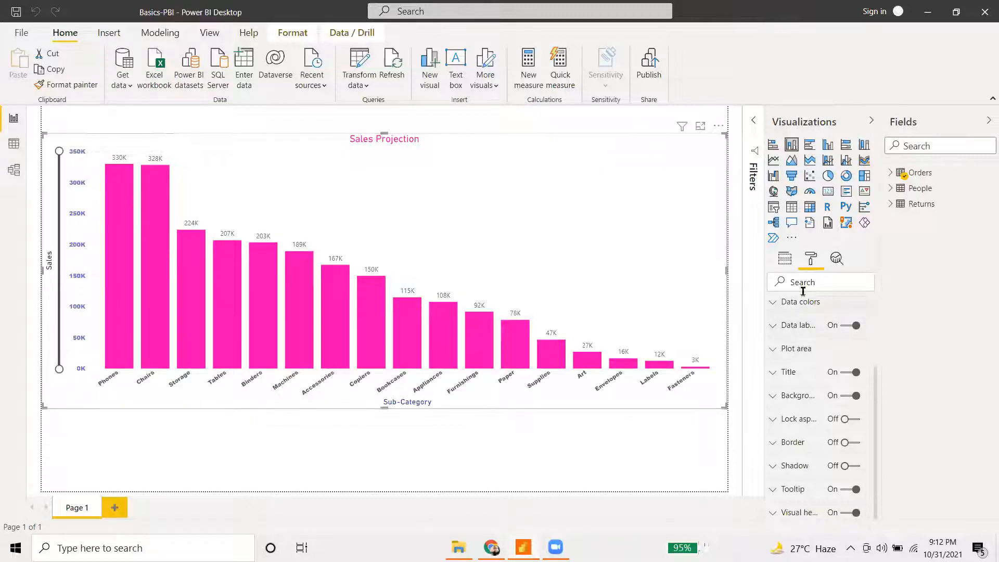
- Show the chart's fields, Sub-Category on the axis and Sales as values, and check bar tooltips
left_click(784, 261)
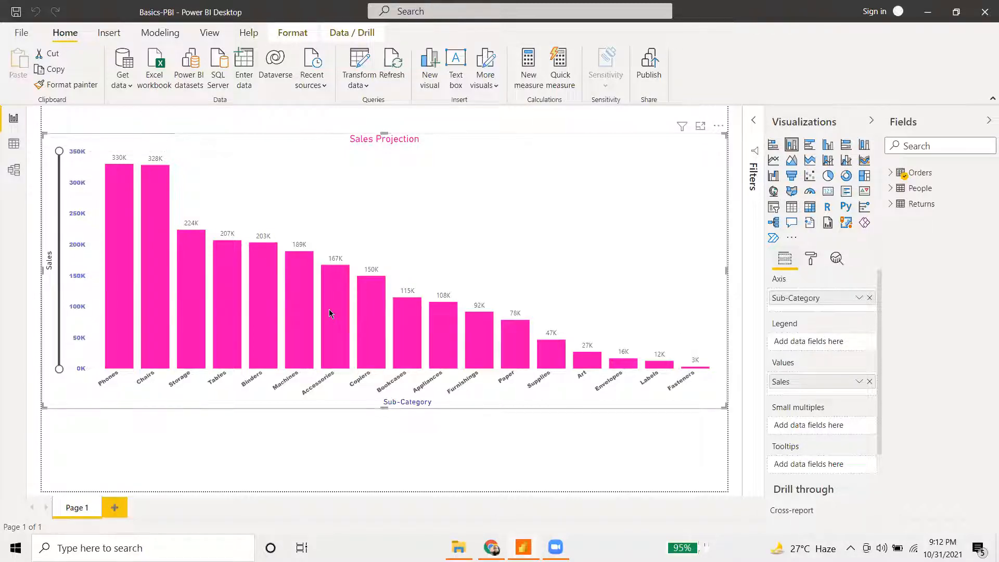
mouse_move(271, 278)
mouse_move(134, 201)
- Add a blank Page 2, then return to Page 1 and select the Sales Projection chart
left_click(115, 507)
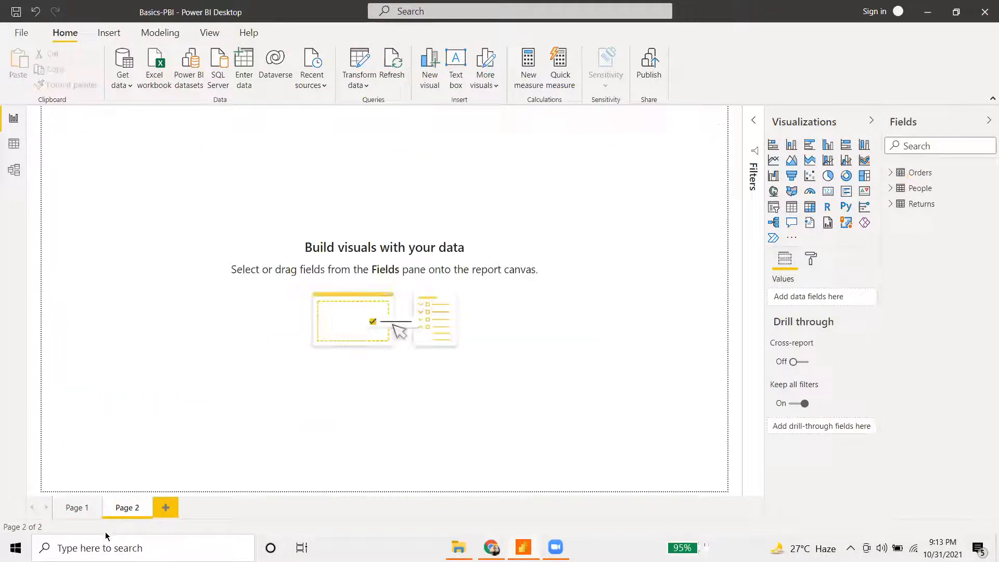
left_click(78, 507)
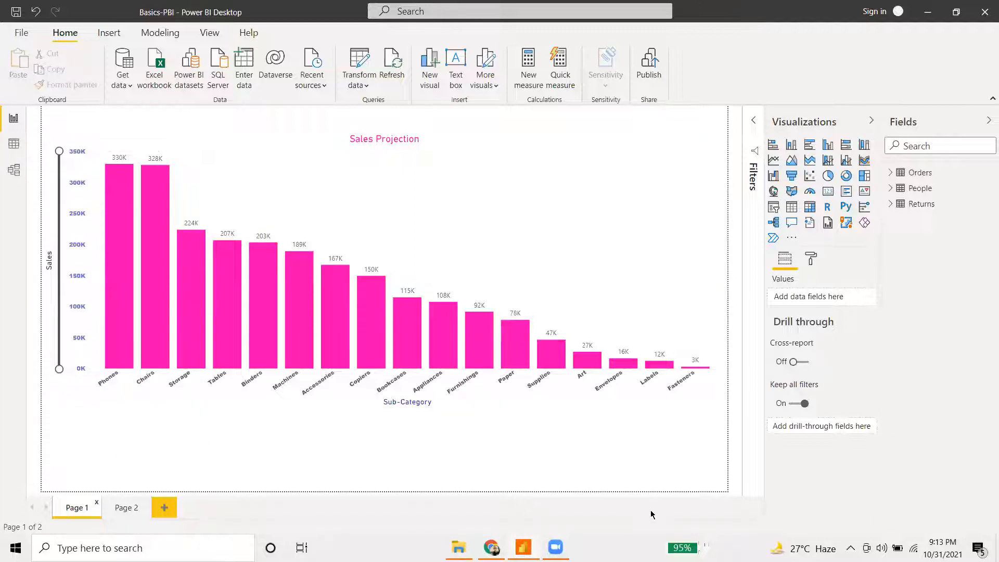
left_click(603, 207)
- Resize the Sales Projection chart, stretching it across the page, then shrinking it to a small upper-left box
left_click_drag(383, 235, 385, 237)
left_click(282, 267)
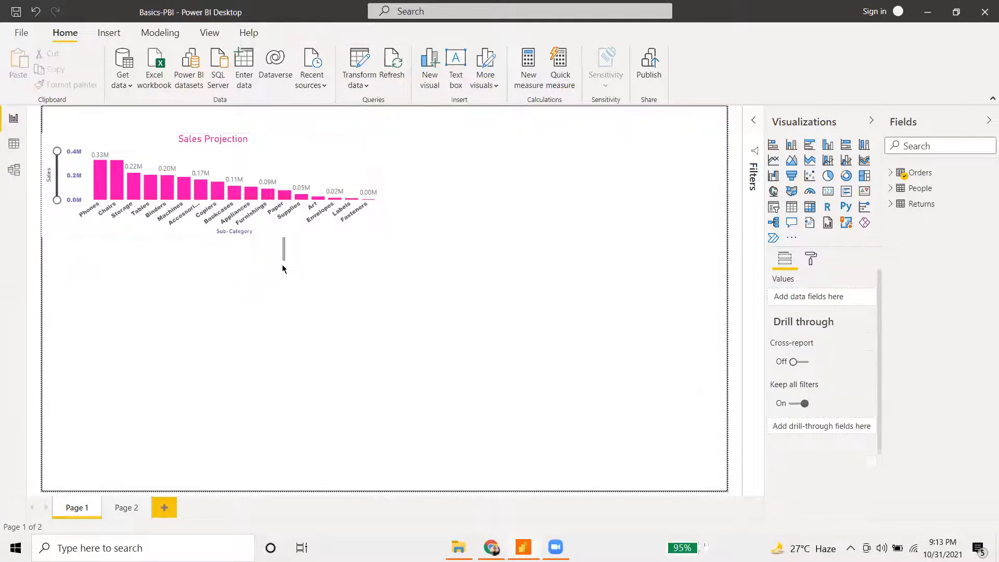
left_click_drag(277, 230, 263, 267)
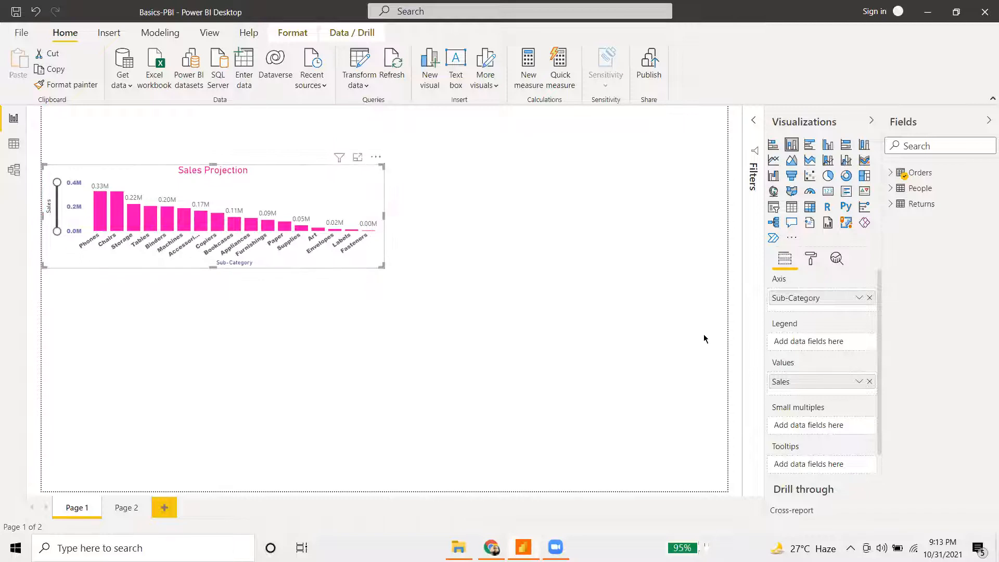
left_click_drag(381, 264, 408, 273)
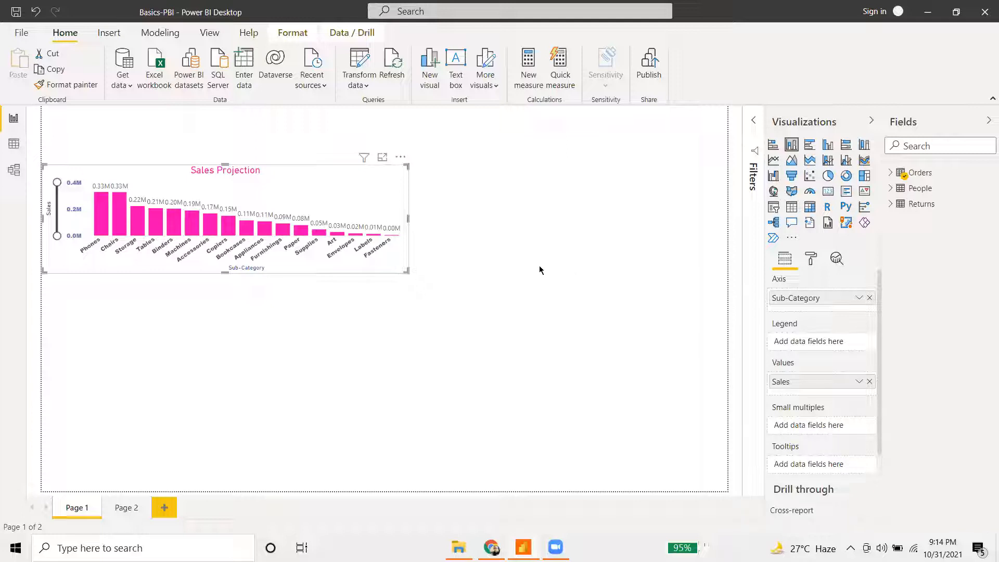
left_click_drag(407, 271, 570, 395)
left_click_drag(713, 416, 727, 459)
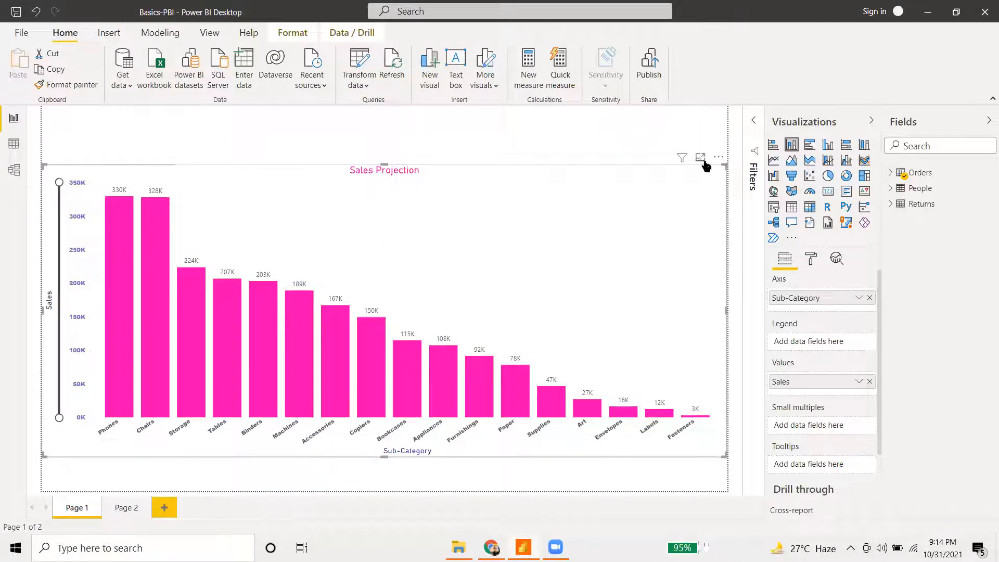
left_click_drag(725, 455, 330, 270)
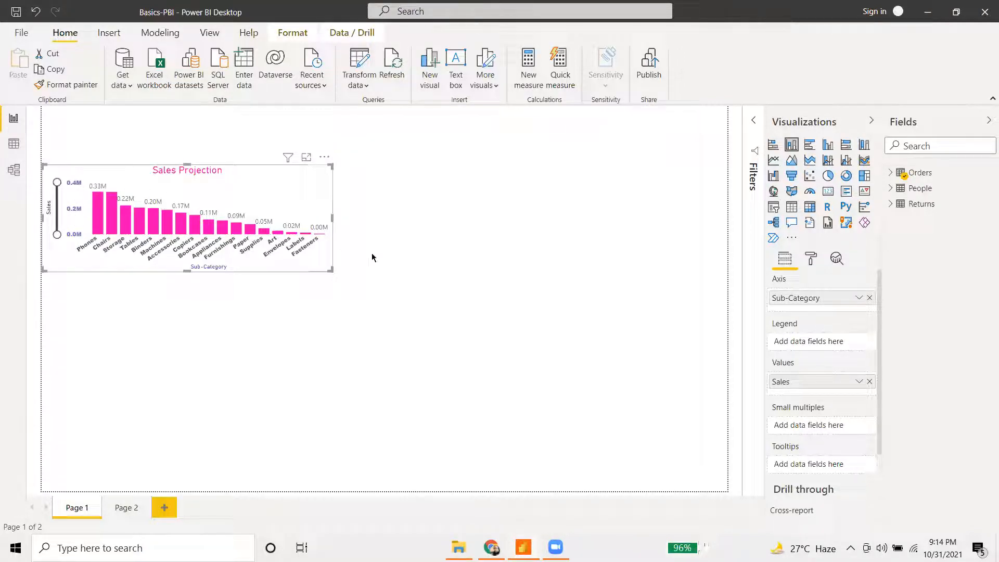
left_click_drag(57, 234, 69, 256)
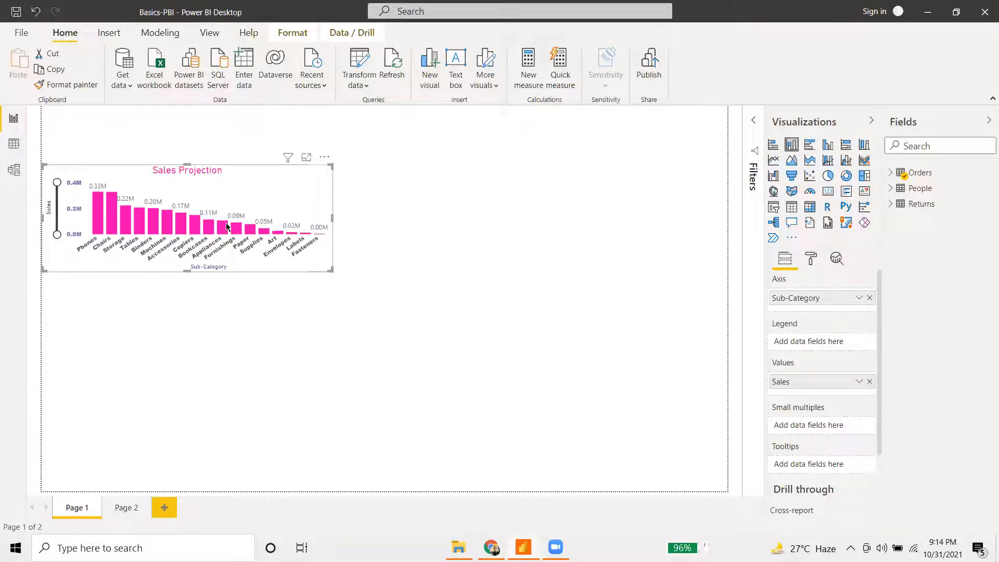
left_click(308, 159)
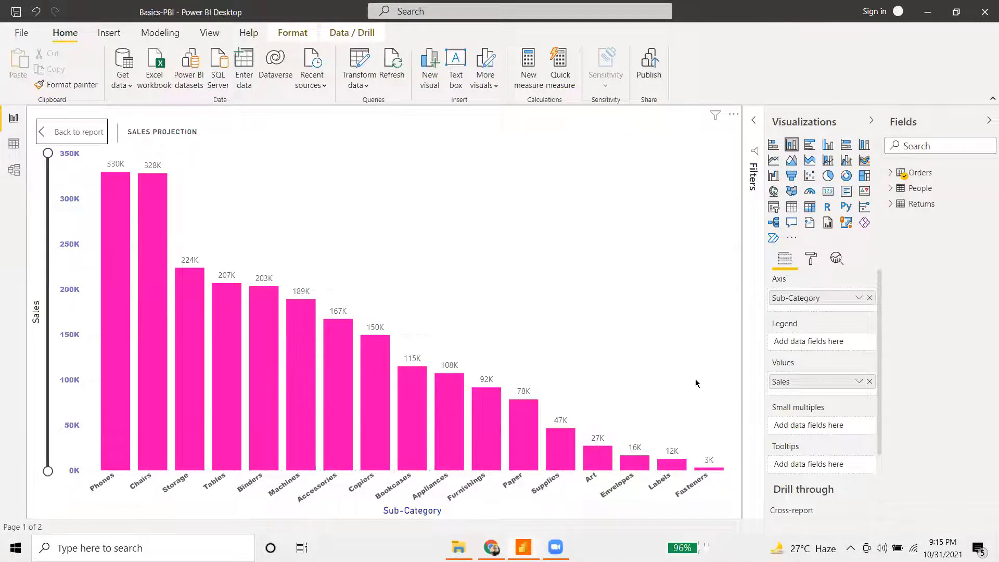
left_click(79, 138)
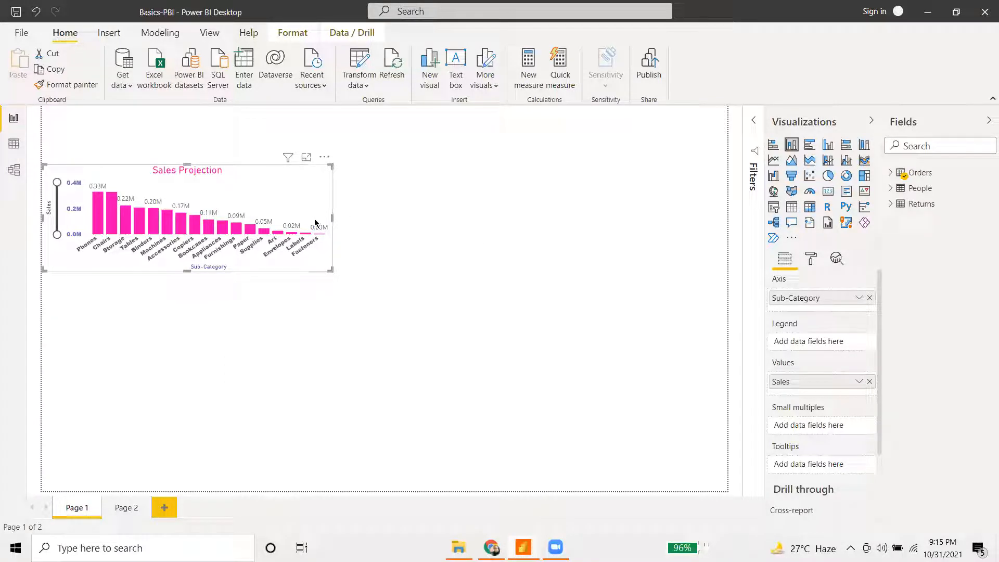
left_click(306, 157)
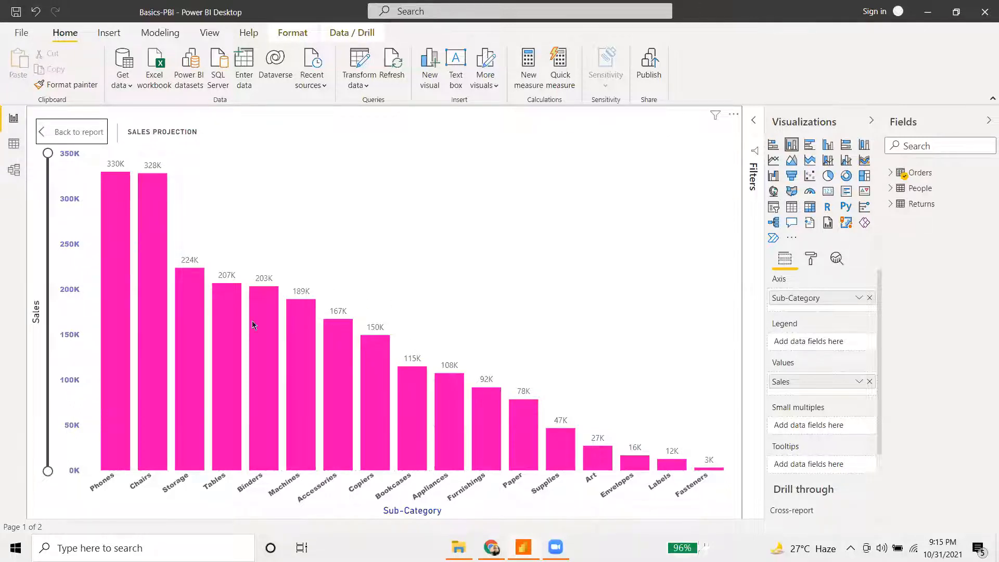
left_click(68, 135)
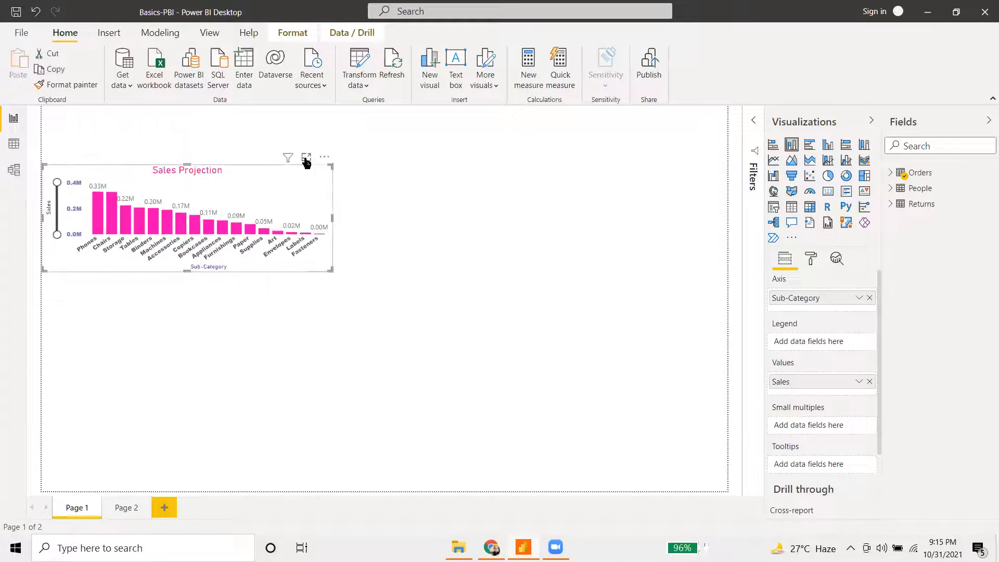
left_click(306, 159)
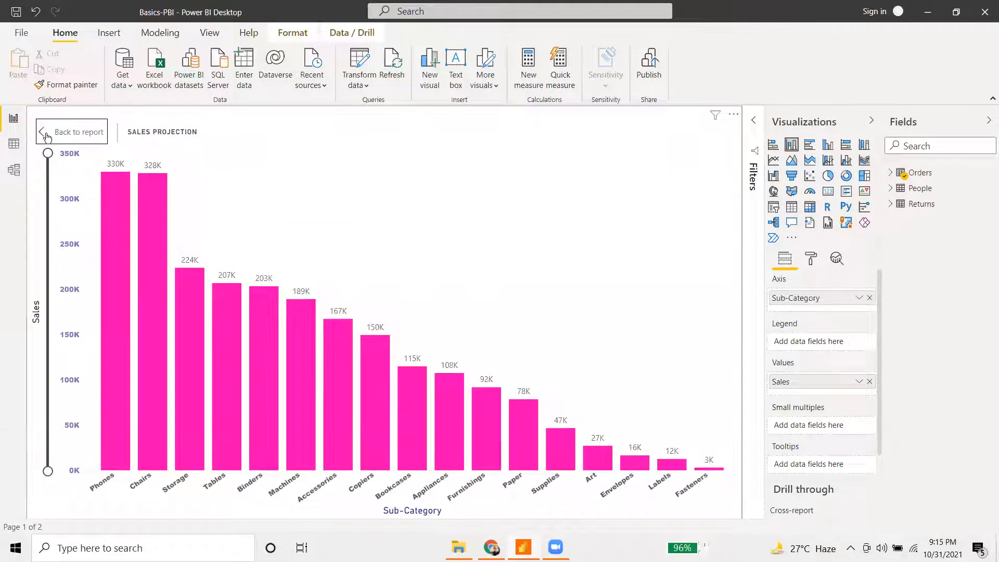
left_click(47, 137)
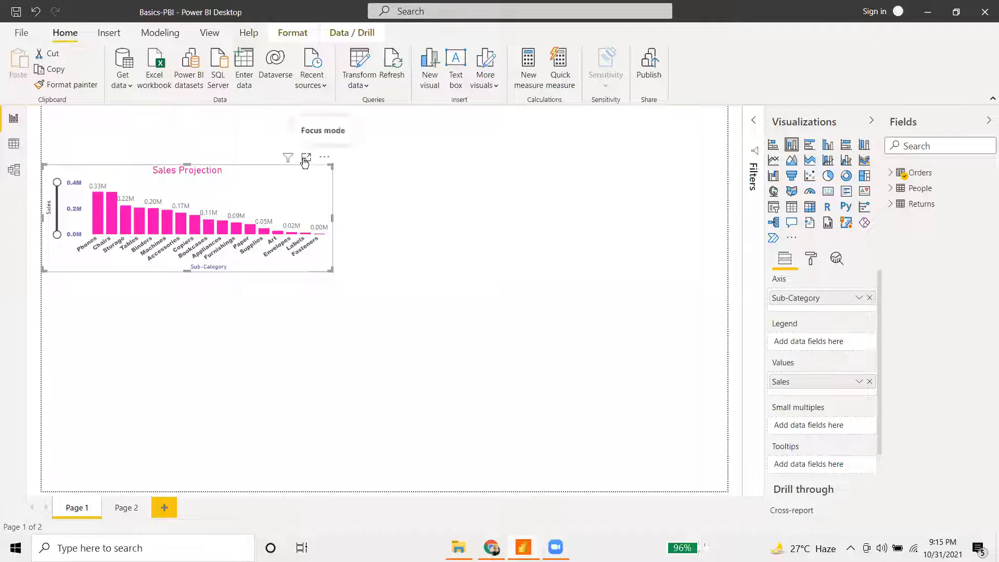
mouse_move(287, 159)
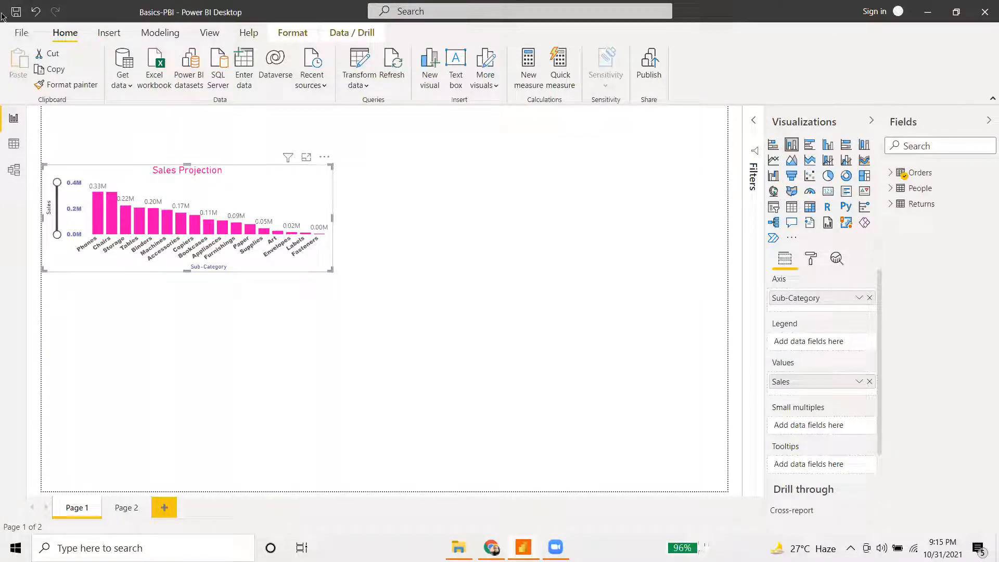
- Look through the Privacy and current file Report settings in File > Options, then close it
left_click(21, 33)
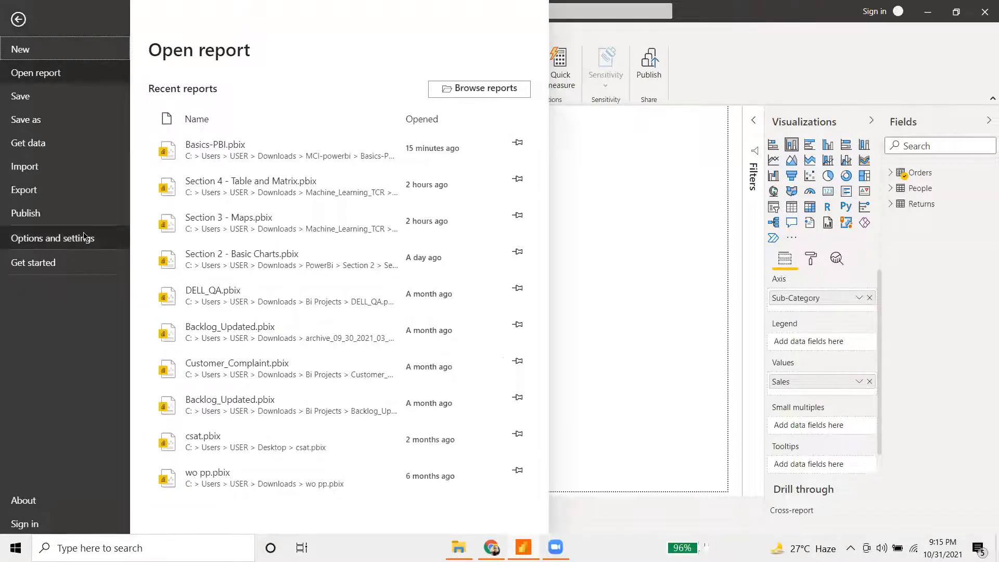
left_click(86, 237)
left_click(246, 88)
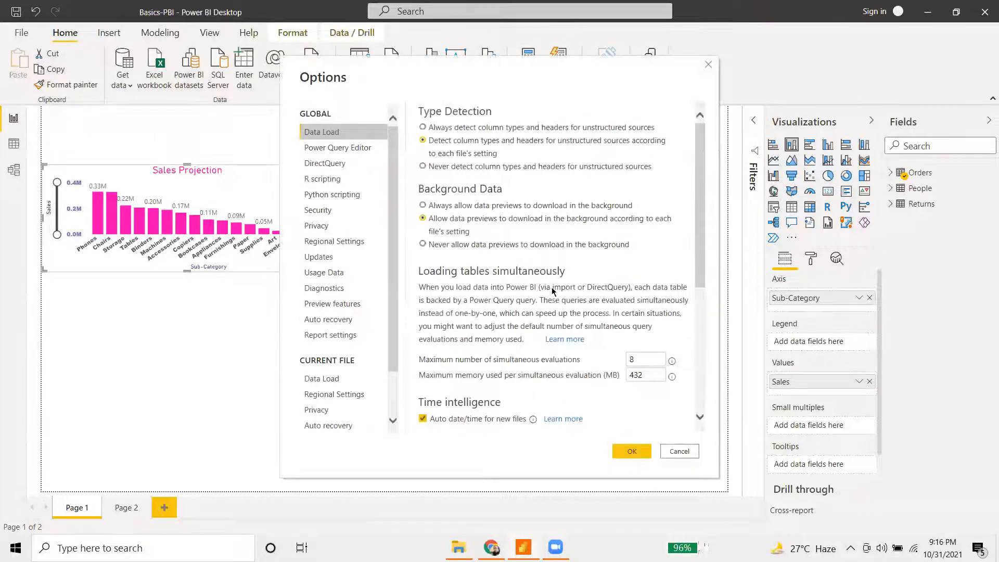
scroll(566, 286, "down", 5)
scroll(342, 417, "down", 3)
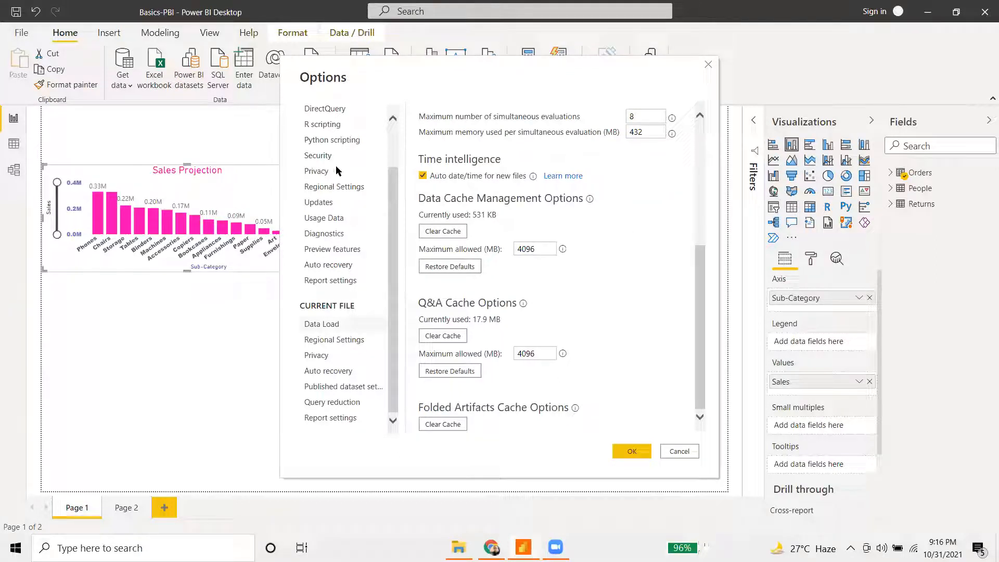
left_click(364, 176)
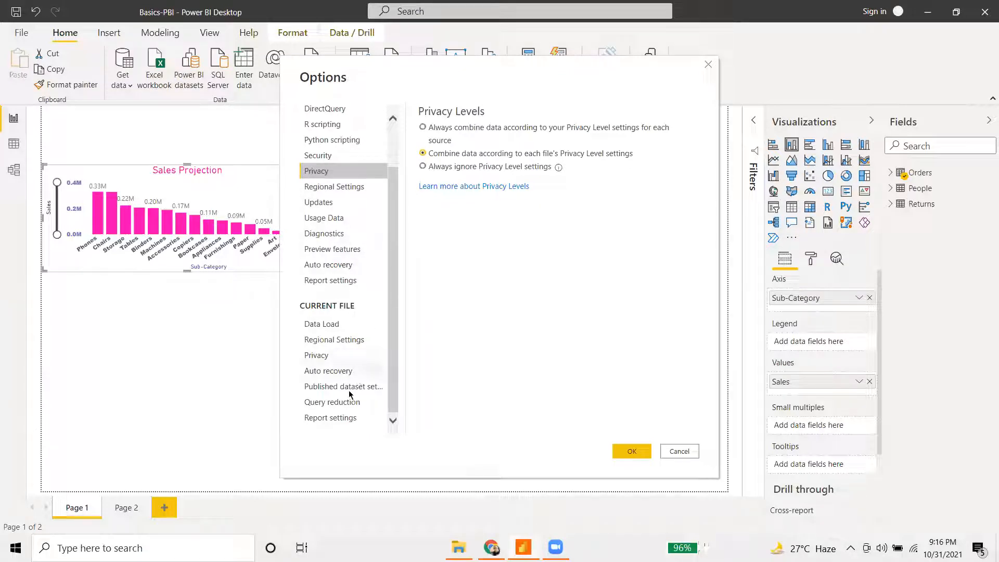
left_click(324, 414)
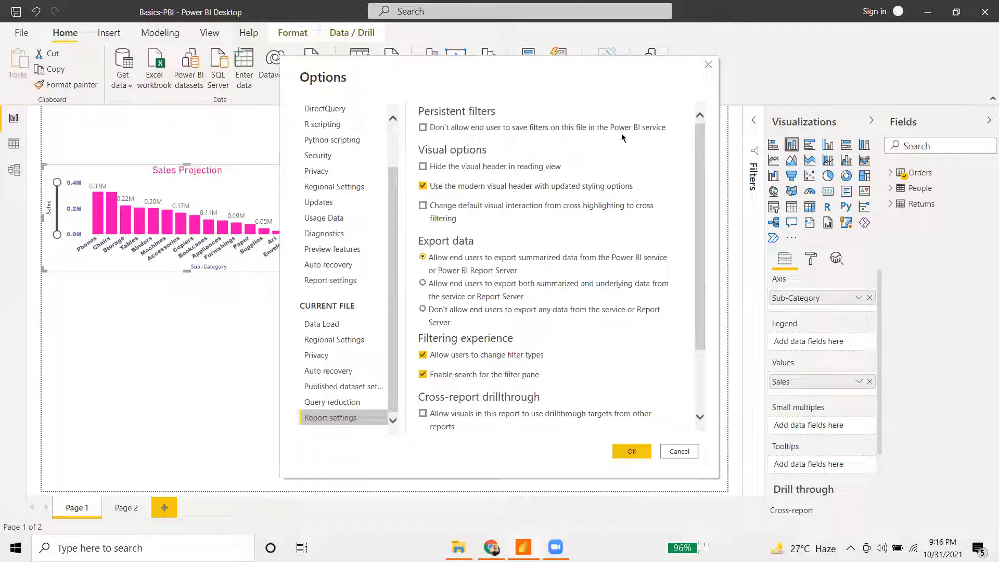
left_click(680, 452)
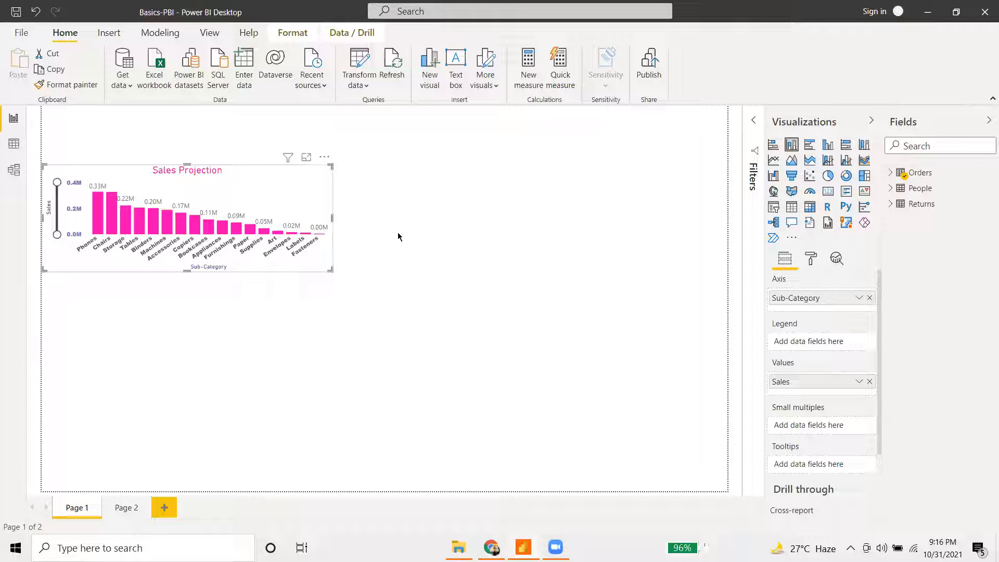
- Reopen Options, scroll through the current file's Report settings, and cancel without changes
left_click(20, 34)
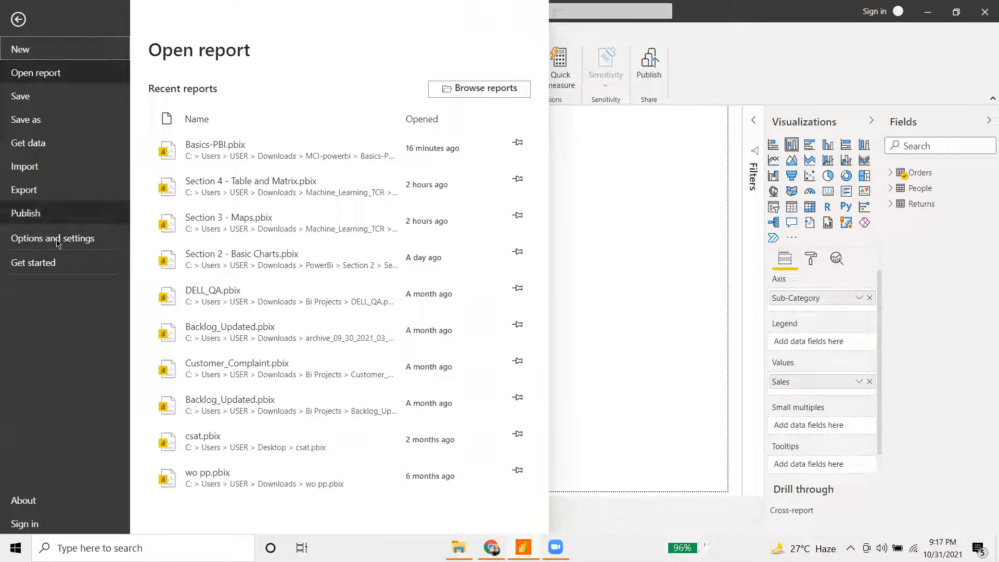
left_click(57, 243)
left_click(218, 102)
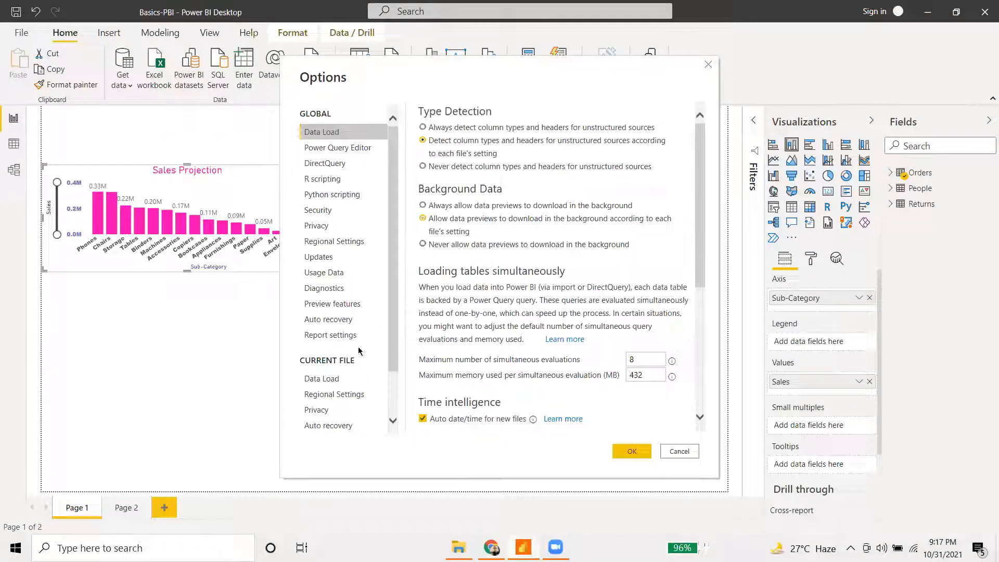
left_click(343, 335)
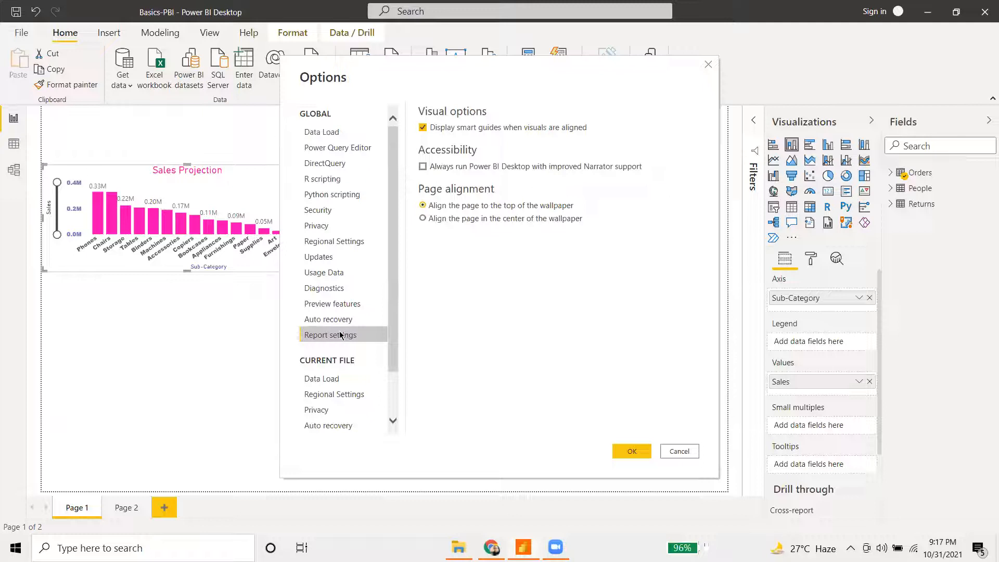
scroll(337, 396, "down", 2)
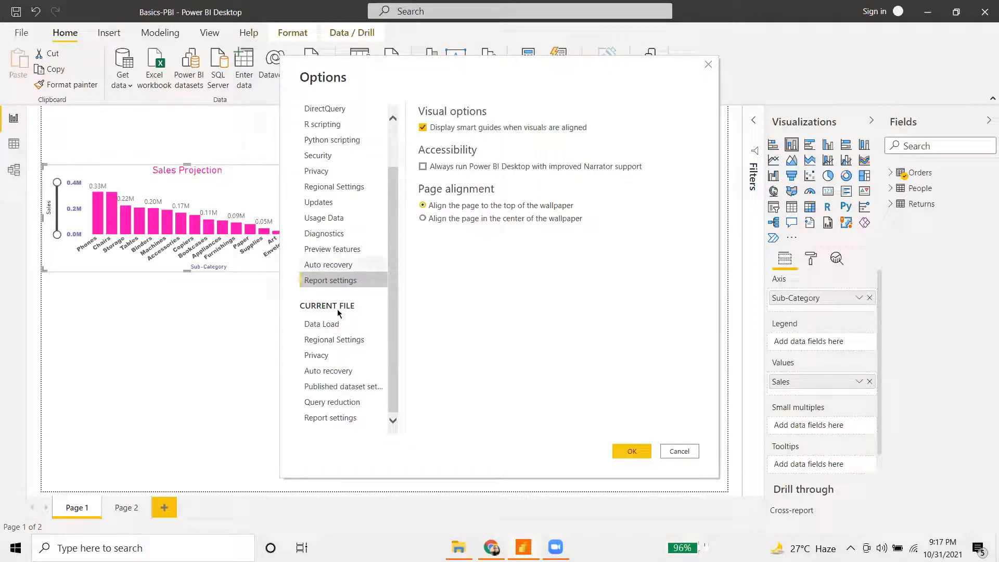
left_click(346, 420)
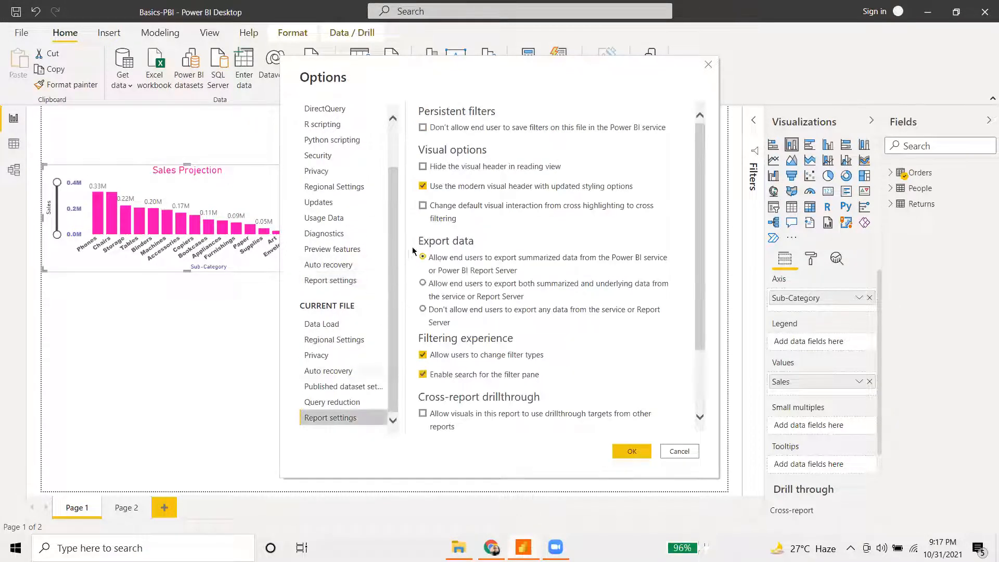
scroll(614, 338, "down", 3)
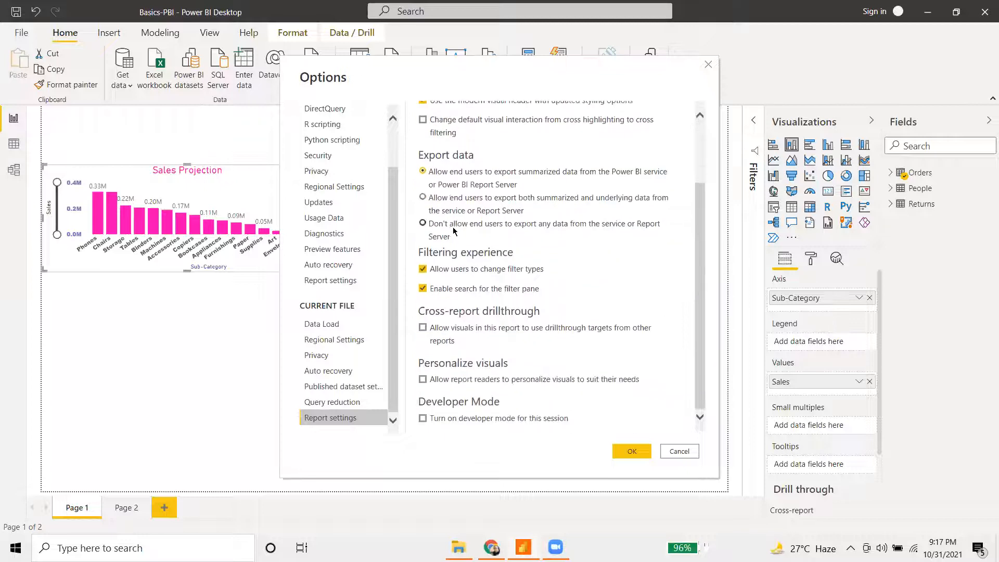
left_click(679, 452)
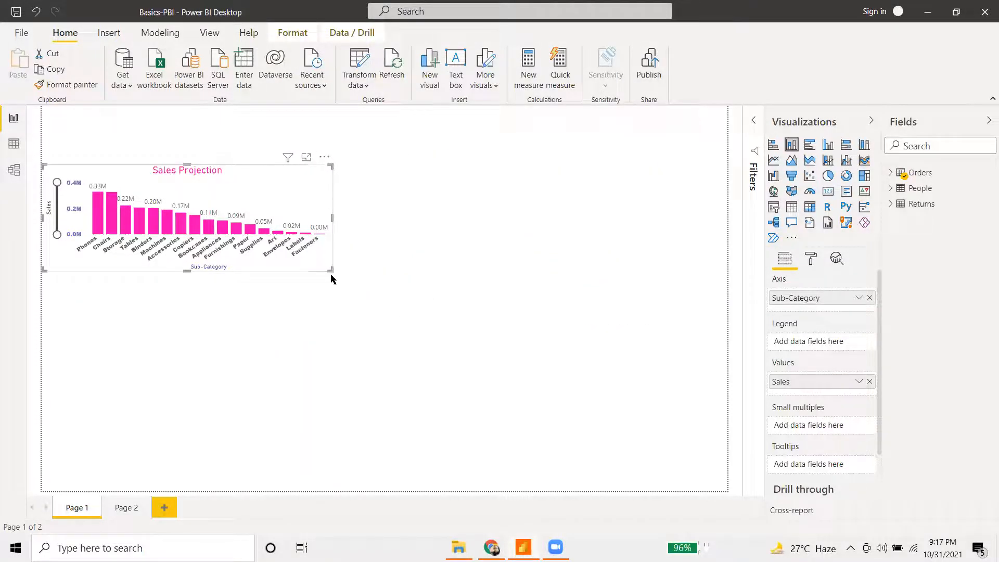
- Enlarge the Sales Projection chart on Page 1 across the page
left_click_drag(334, 269, 598, 407)
left_click(252, 251)
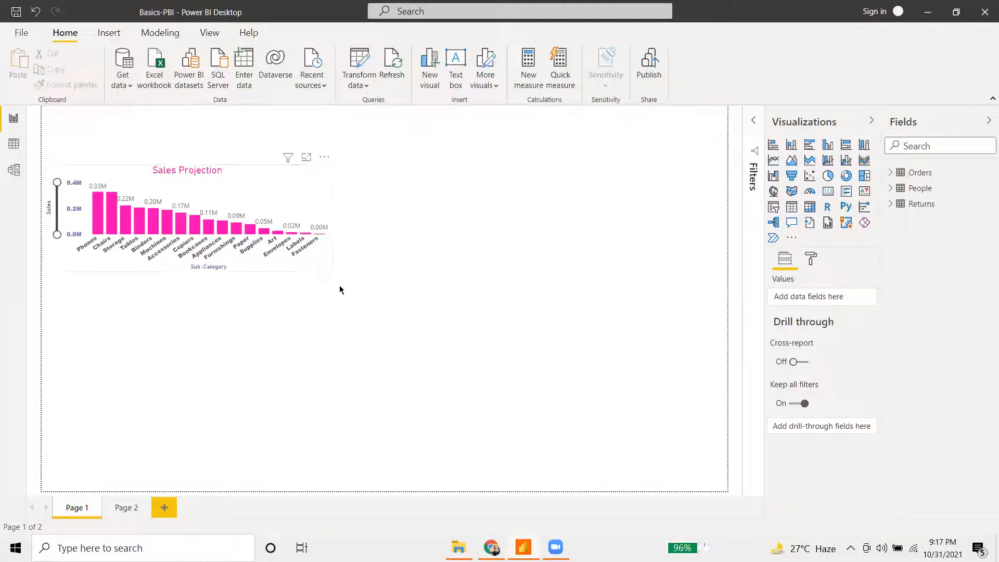
left_click_drag(328, 271, 579, 411)
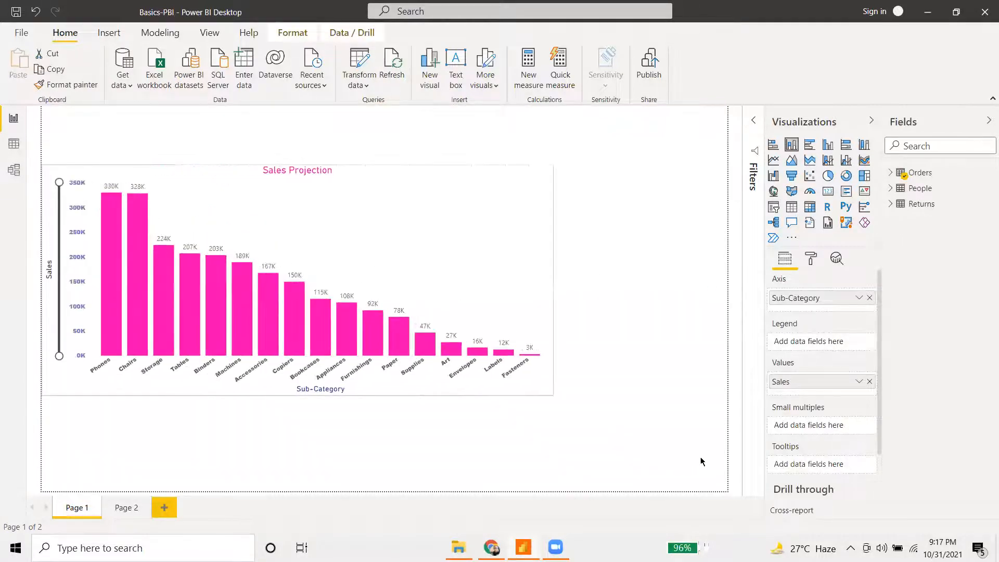
- On Page 2, add a blank column chart and stretch it across most of the page
left_click(124, 510)
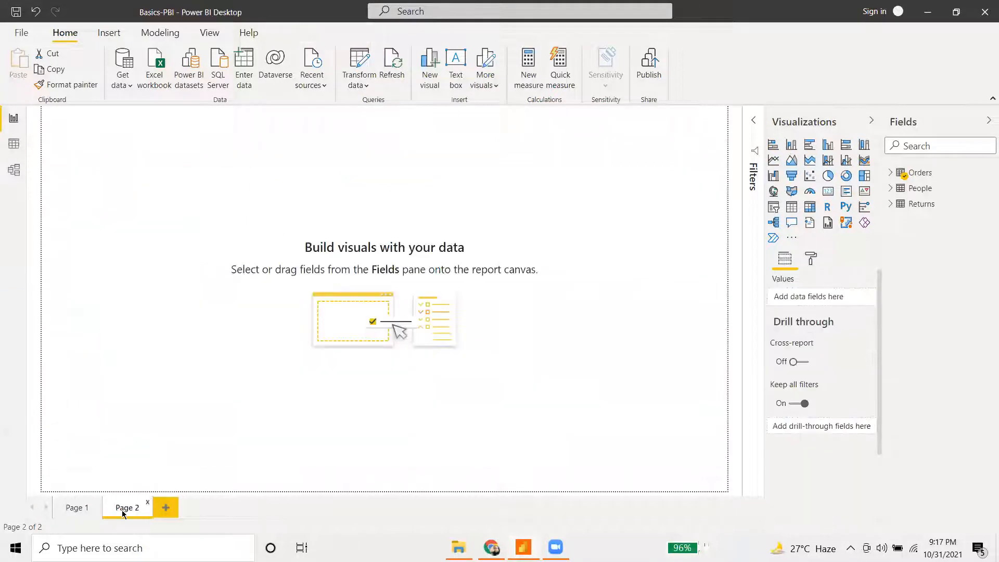
left_click(792, 146)
left_click_drag(195, 254, 721, 390)
left_click_drag(314, 246, 284, 245)
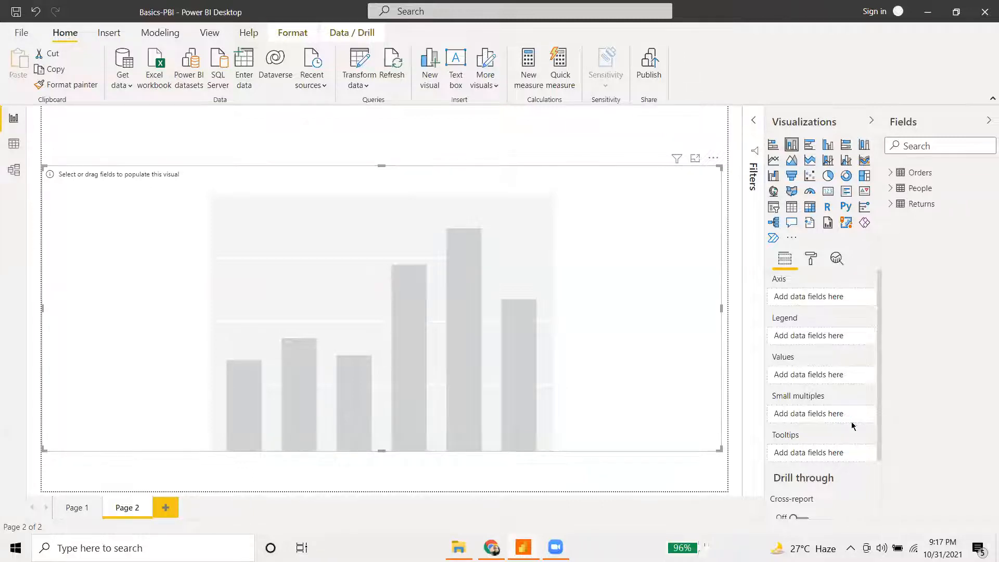
left_click_drag(728, 455, 733, 458)
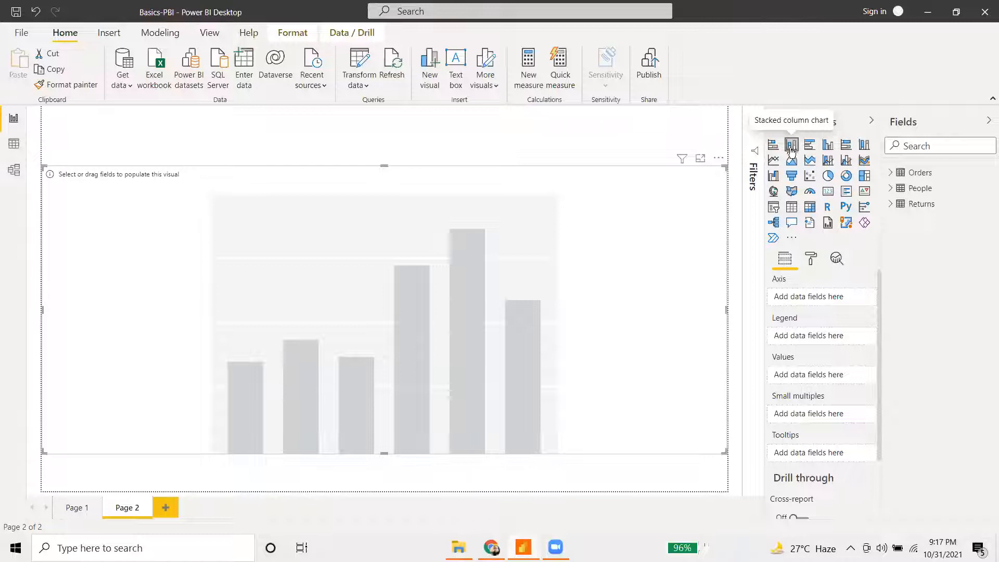
- Put the Orders table's Sub-Category on the Page 2 chart's axis and Sales in its values
left_click(76, 508)
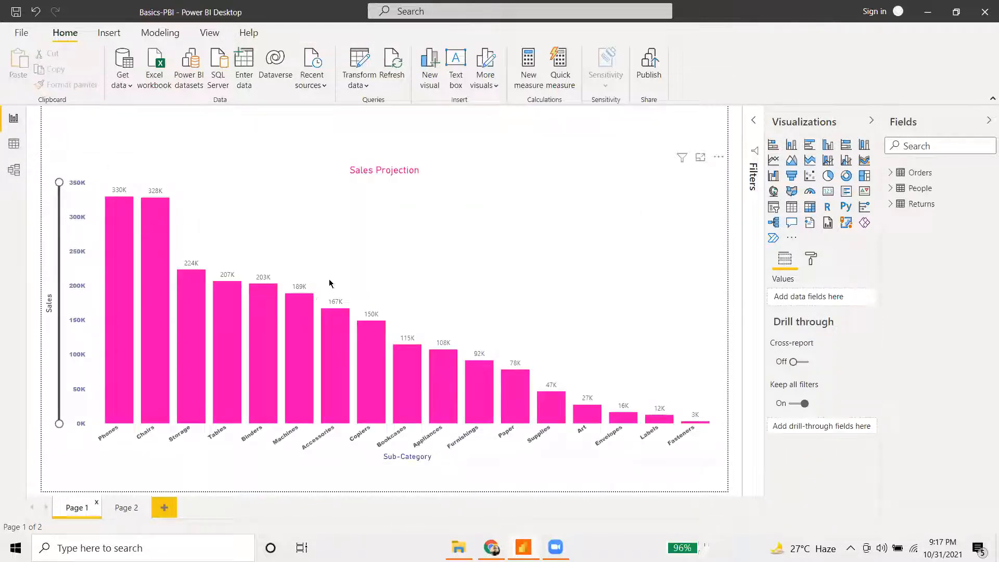
left_click(125, 507)
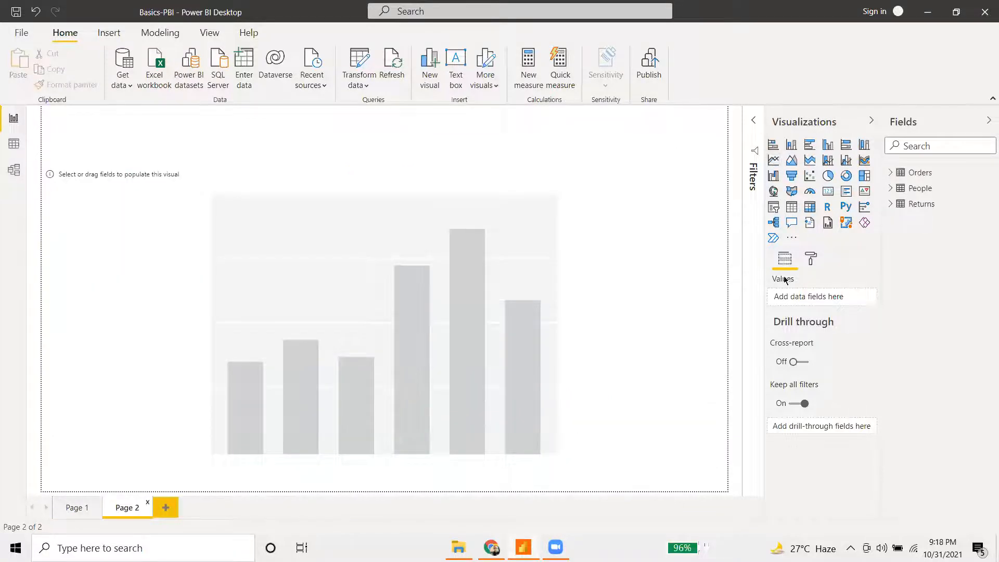
left_click(537, 245)
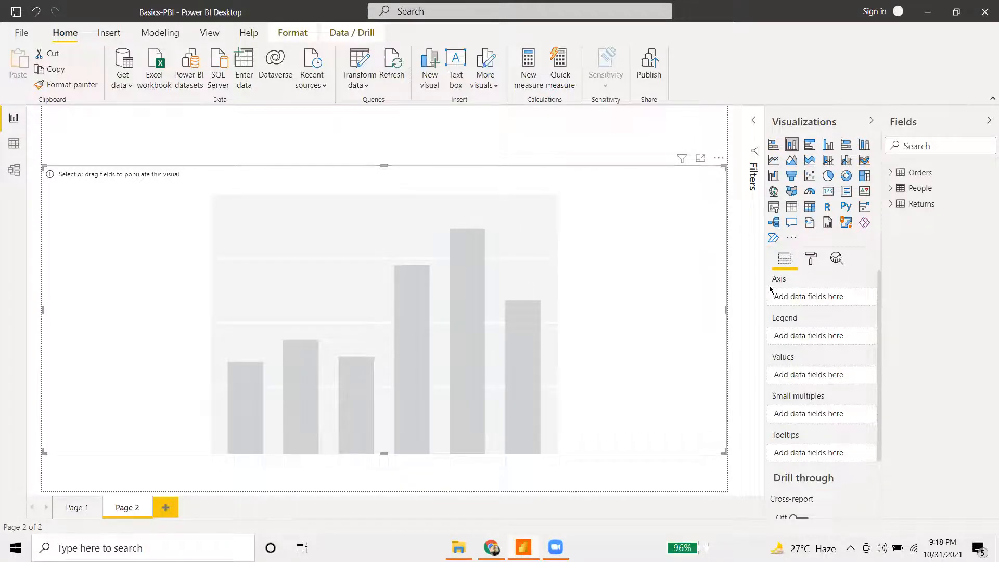
left_click(890, 172)
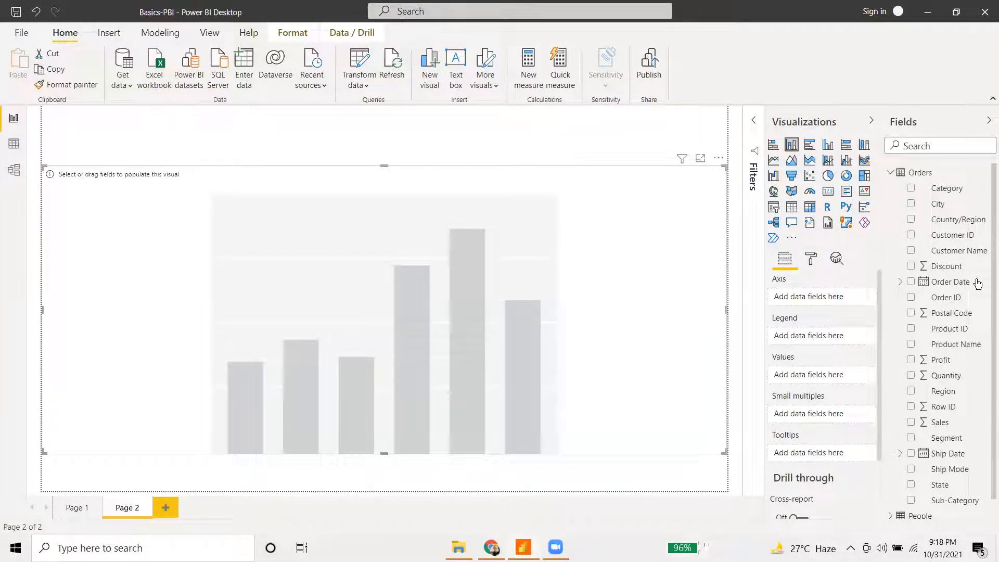
scroll(977, 283, "down", 1)
left_click_drag(880, 456, 822, 298)
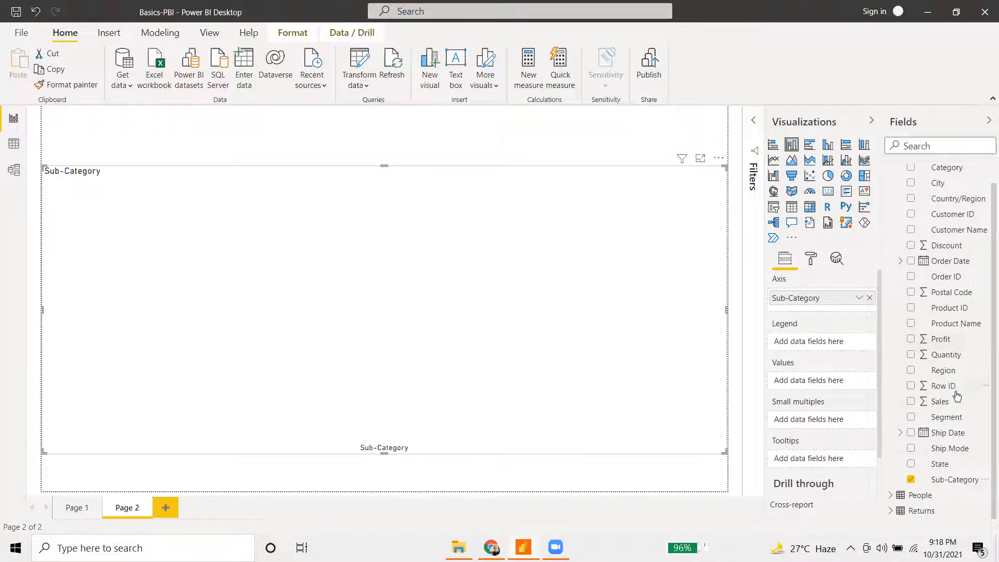
left_click_drag(948, 404, 815, 386)
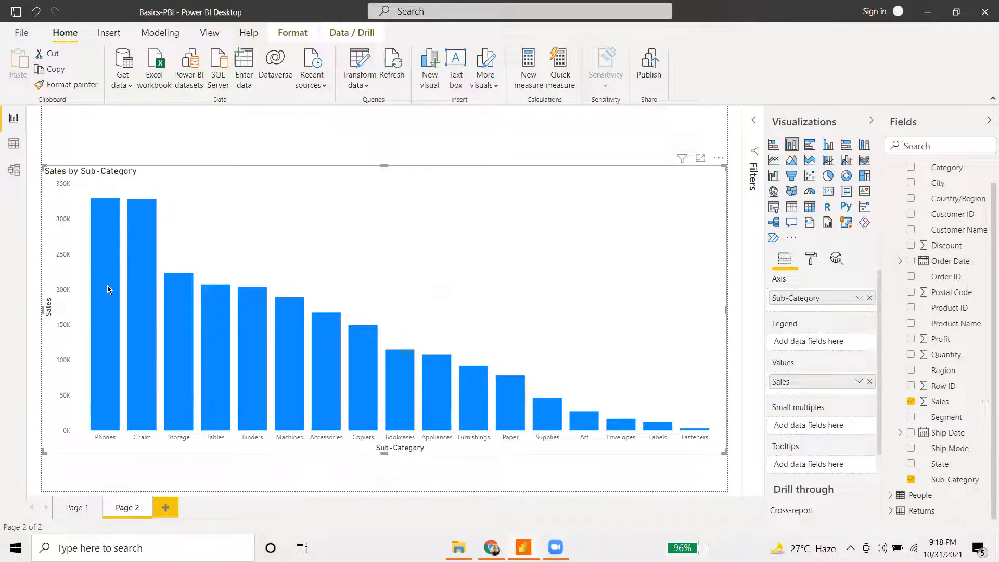
mouse_move(107, 285)
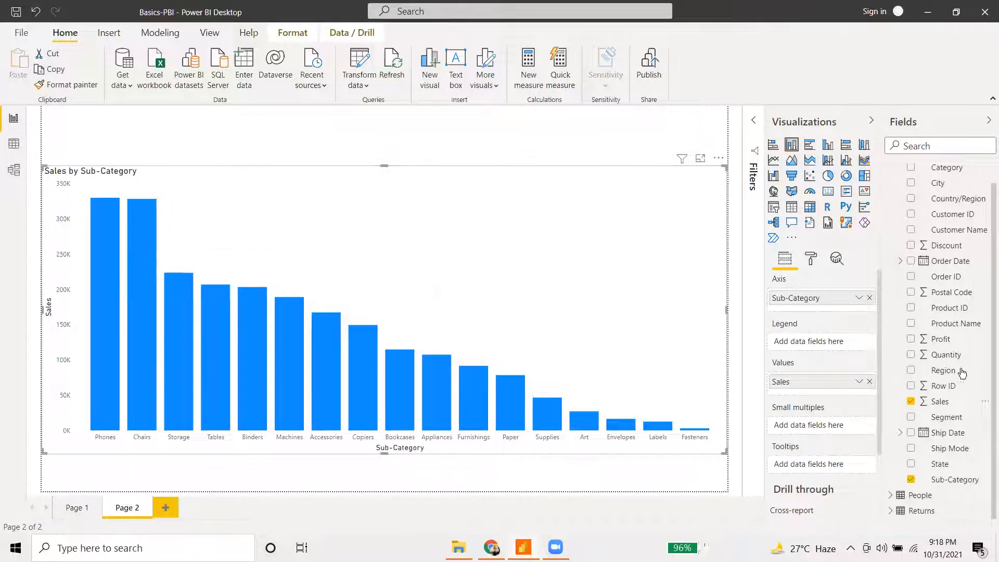
- Add Region to the Legend to stack Central, East, South and West segments, then check tooltips
left_click_drag(950, 372, 822, 343)
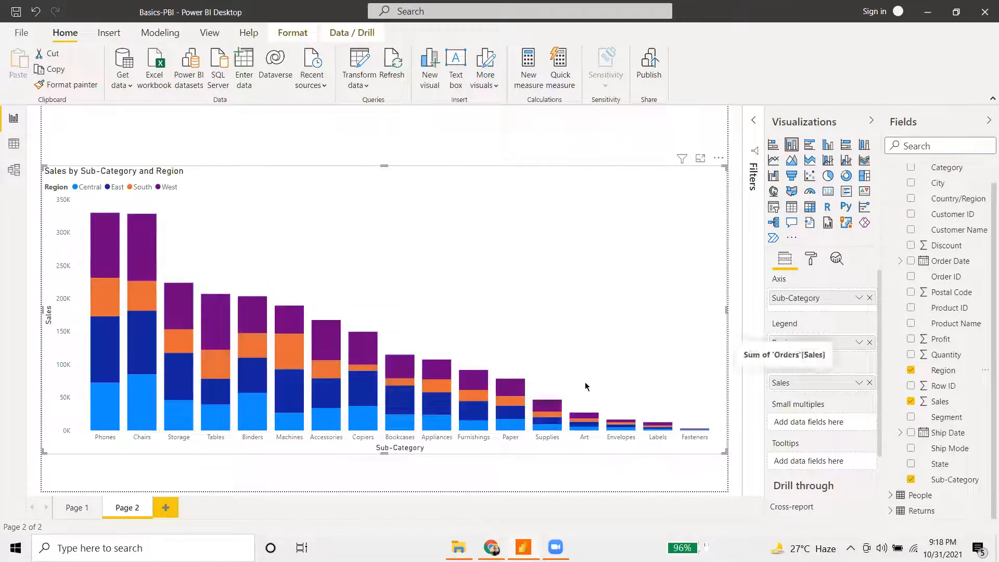
mouse_move(105, 249)
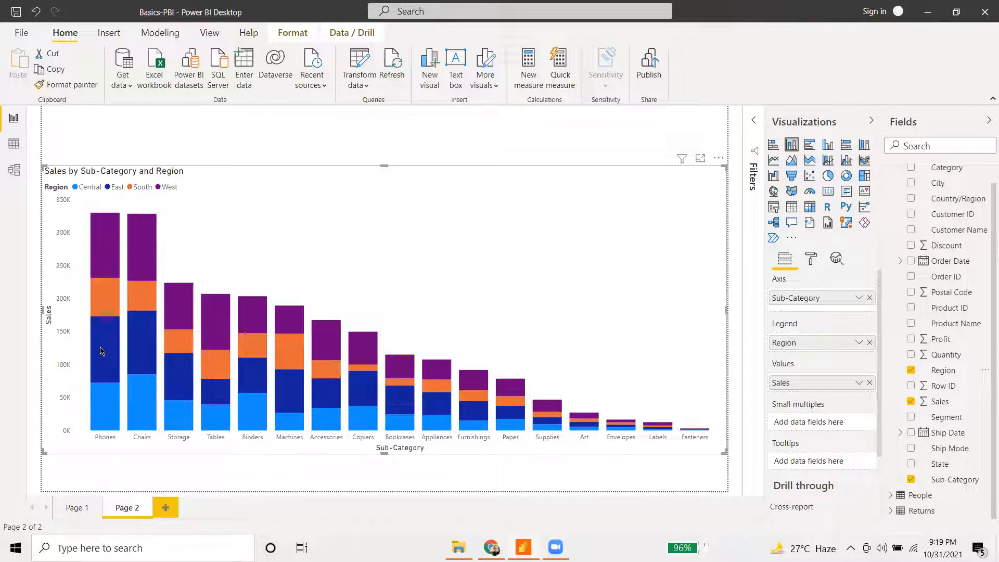
mouse_move(104, 345)
mouse_move(211, 376)
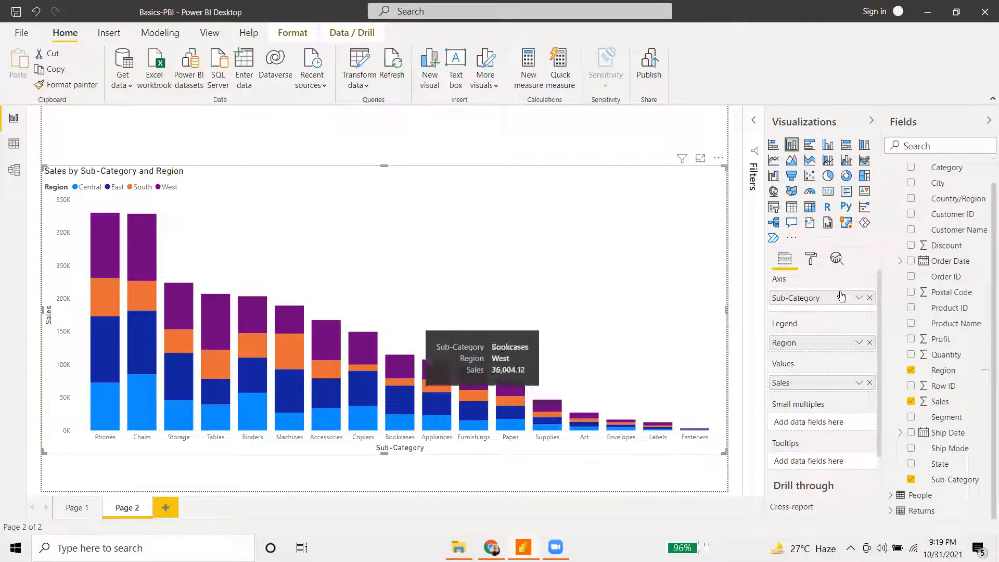
scroll(814, 420, "down", 3)
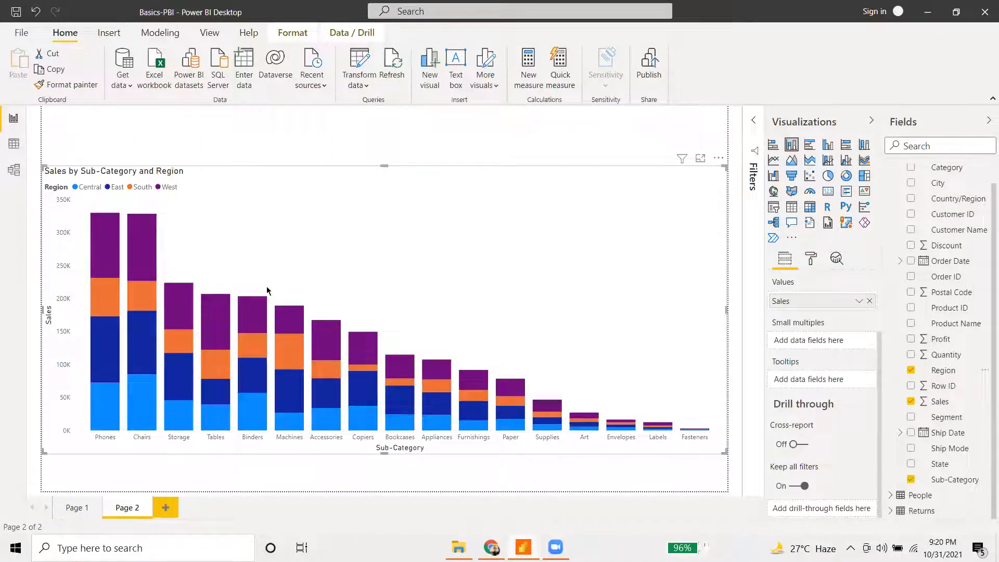
mouse_move(106, 253)
- Add Quantity to the chart's tooltips, giving segment values like Phones West: 1068
left_click_drag(949, 356, 813, 385)
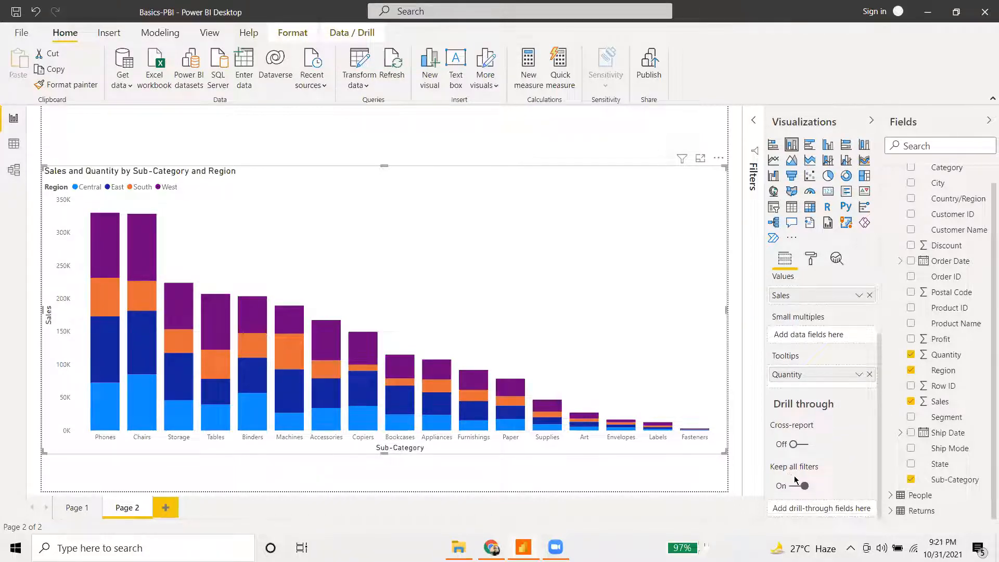
scroll(811, 474, "up", 2)
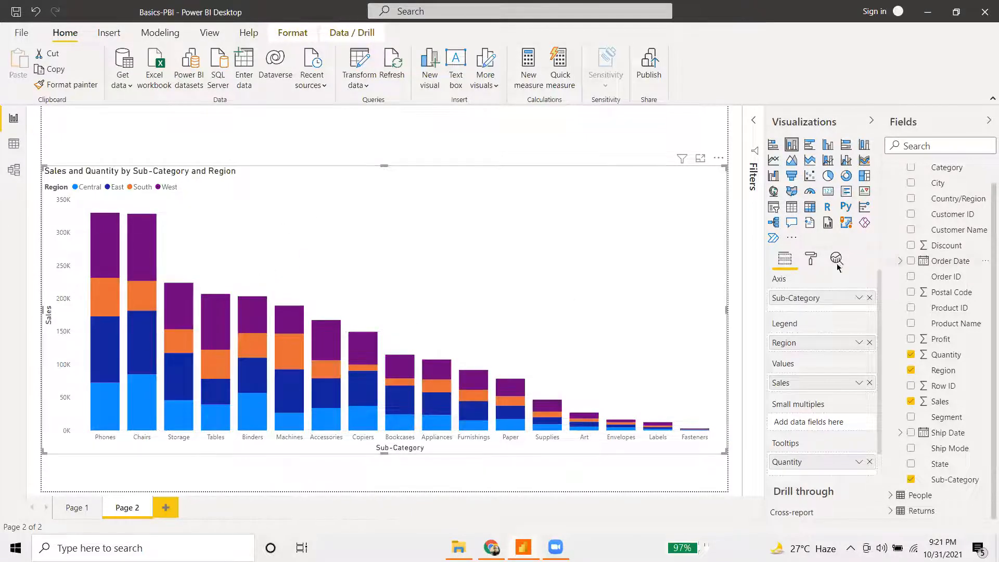
- Switch on the chart's zoom slider and narrow the Sales axis to roughly 150K–350K
left_click(810, 260)
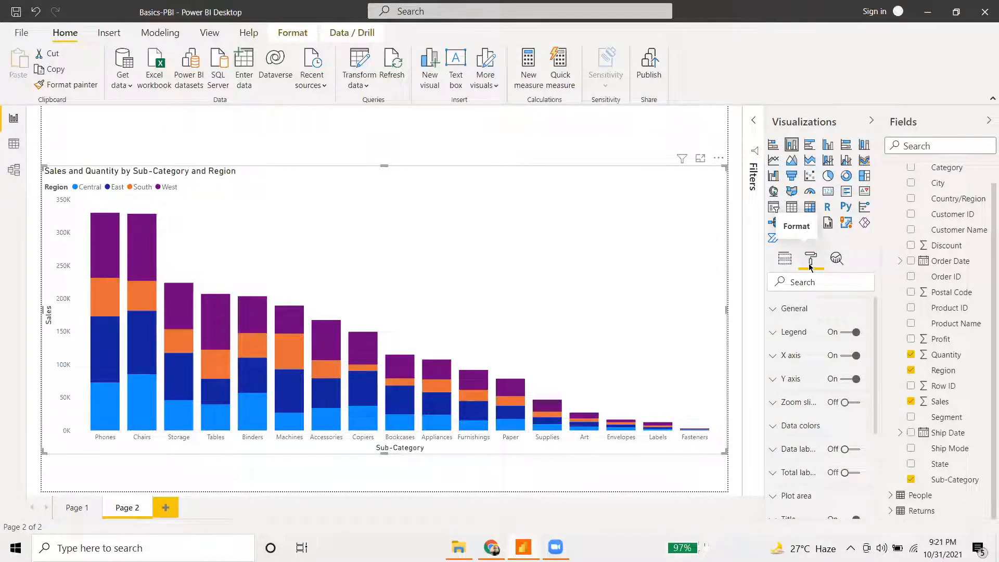
left_click(852, 405)
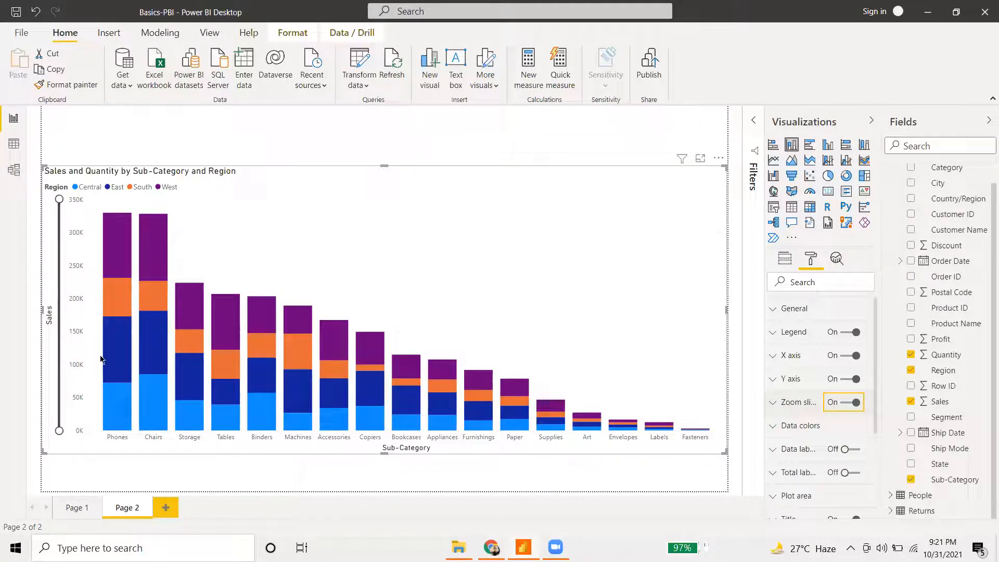
left_click_drag(59, 431, 71, 356)
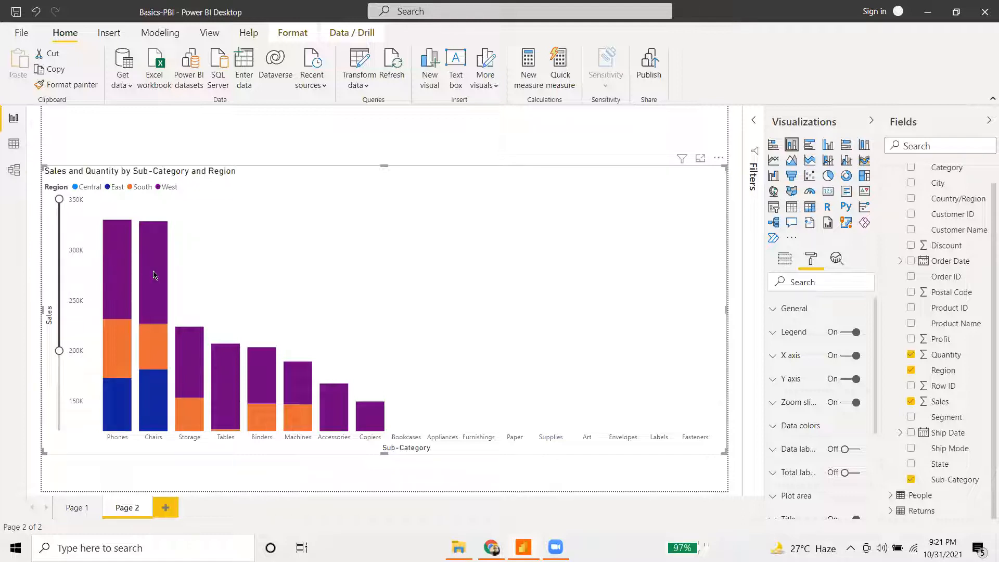
mouse_move(159, 257)
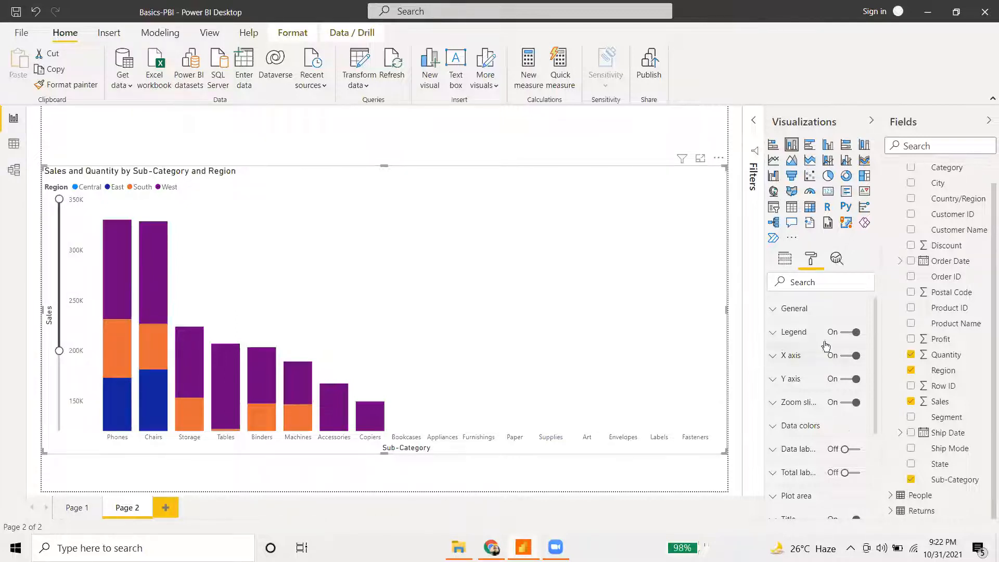
left_click(853, 404)
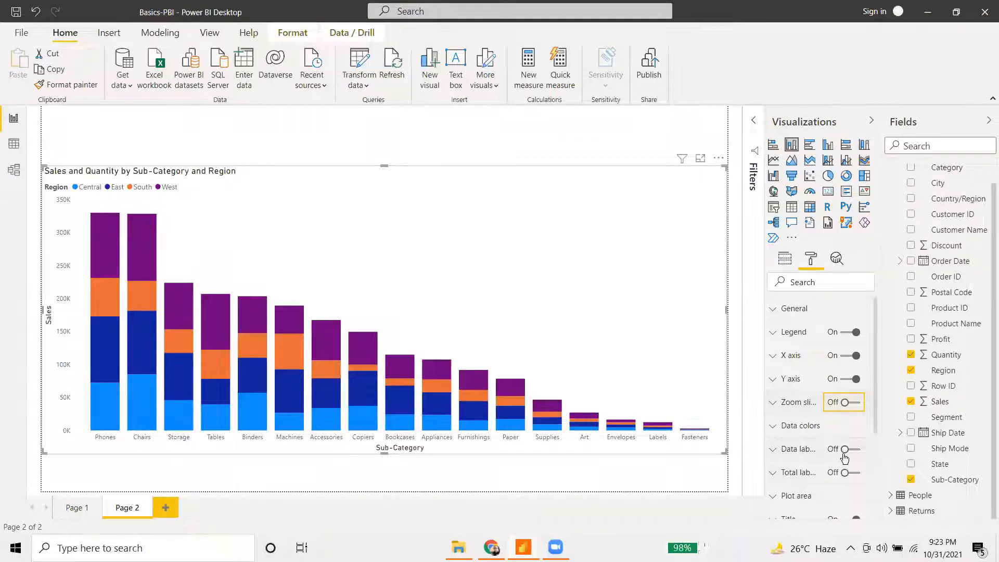
- Turn on data labels so the stacked segments show region values such as Phones West 99K
left_click(786, 427)
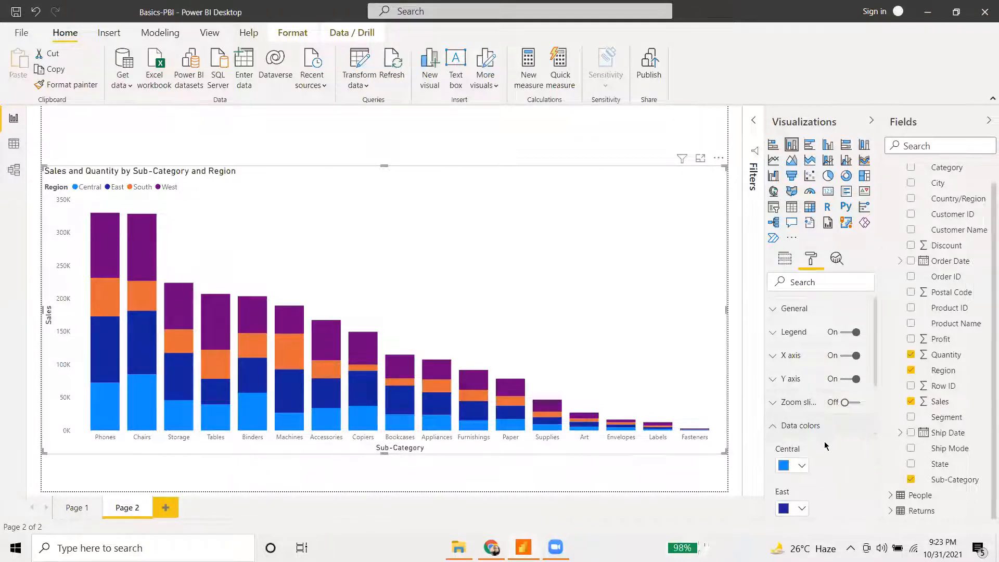
scroll(801, 416, "down", 3)
scroll(809, 398, "up", 3)
left_click(779, 432)
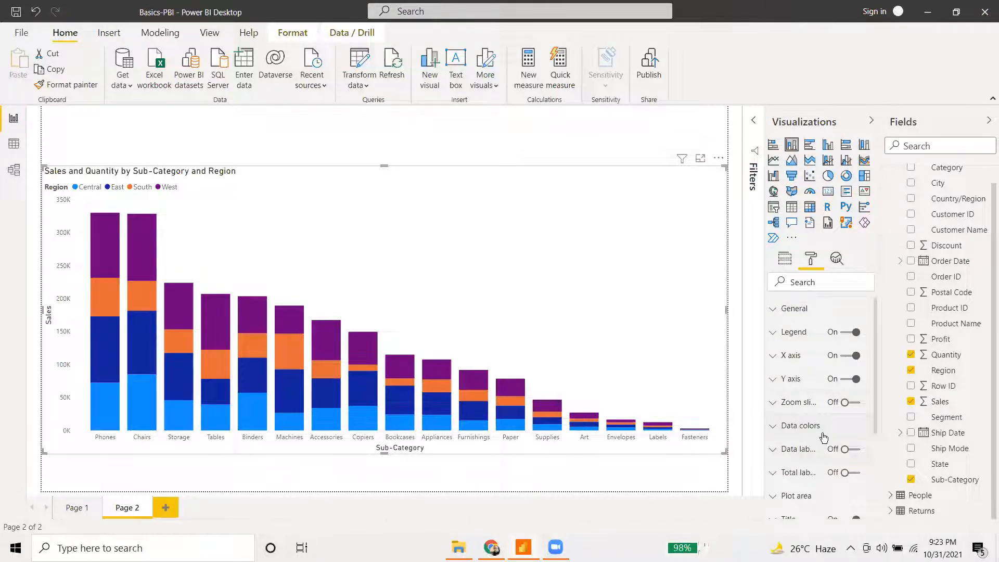
scroll(850, 455, "down", 2)
scroll(849, 456, "down", 1)
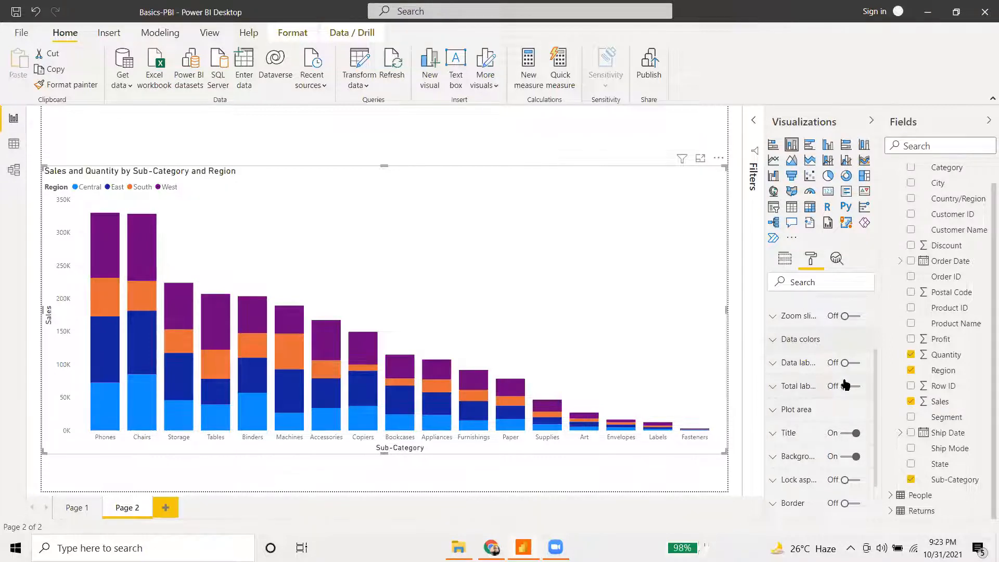
left_click(841, 365)
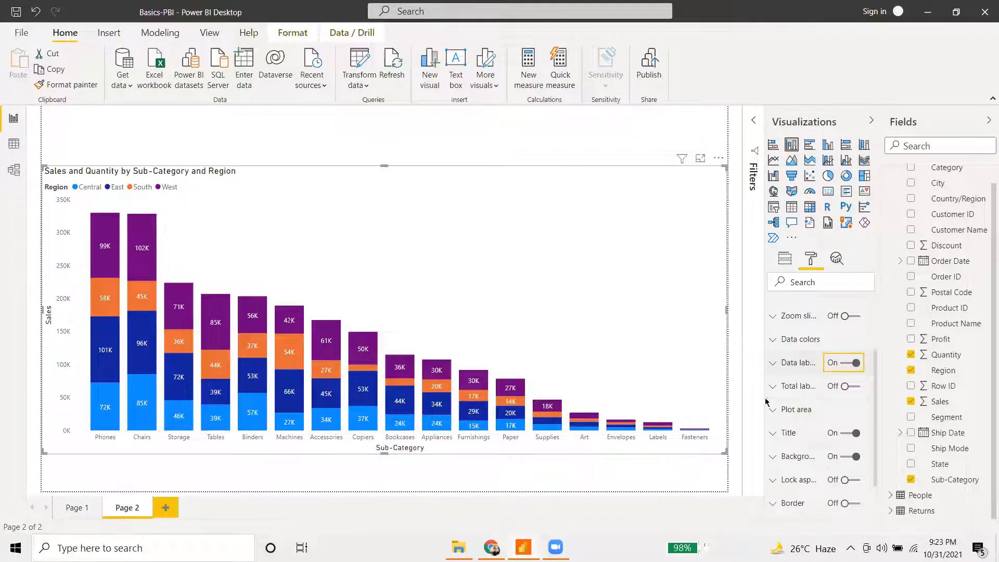
- Style the chart title with a dark navy background and white, centred 16 pt text
left_click(774, 434)
scroll(786, 440, "down", 4)
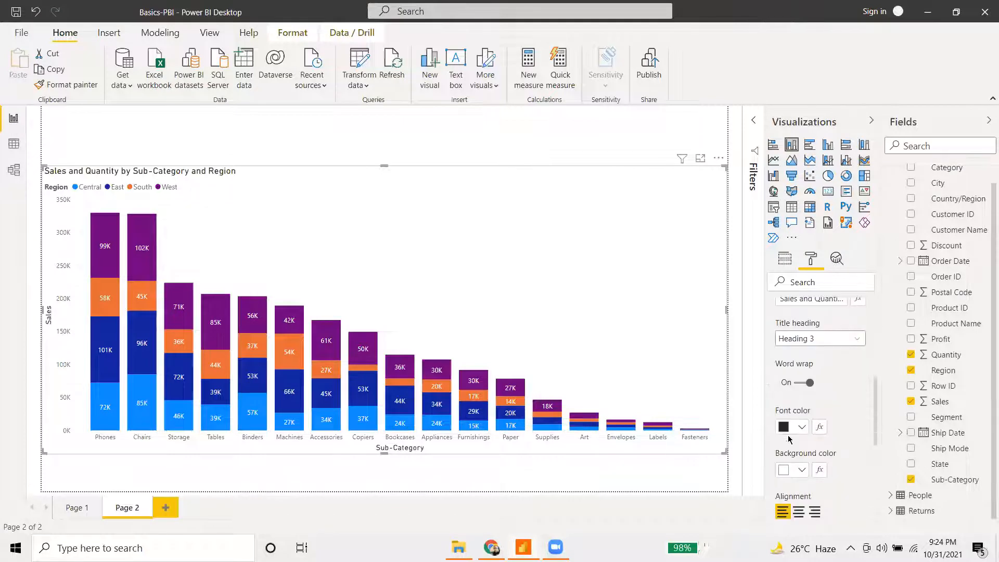
left_click(801, 471)
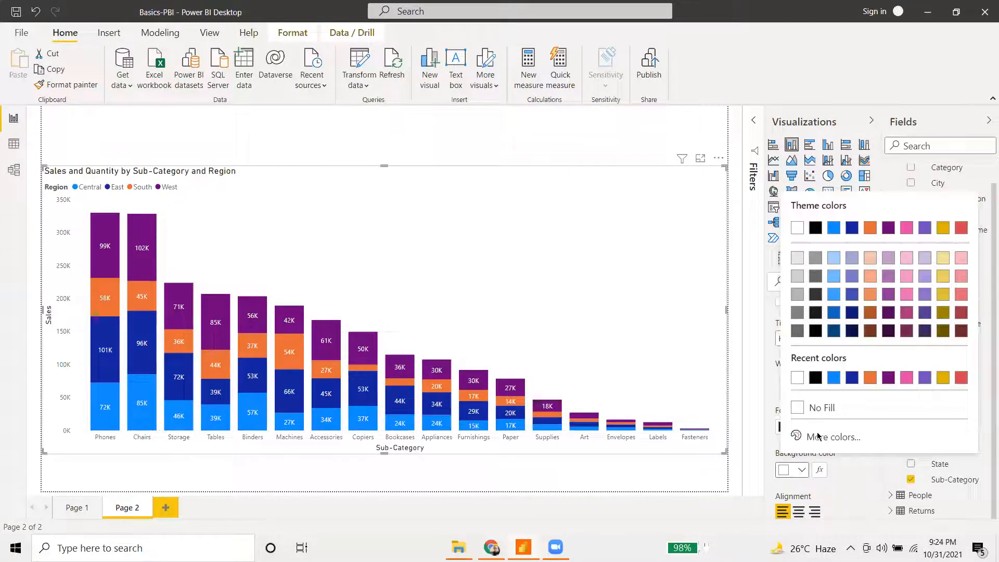
left_click(853, 335)
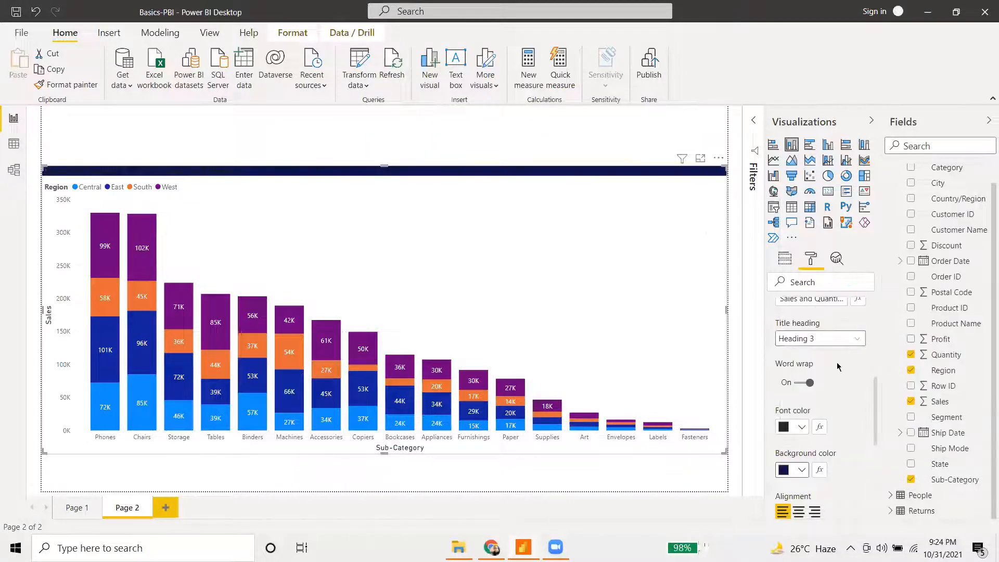
left_click(802, 427)
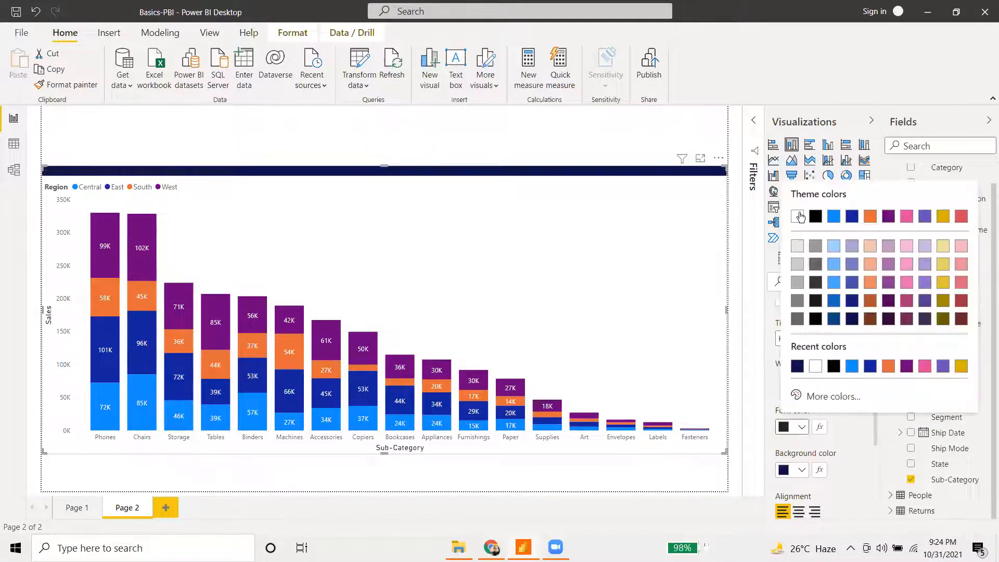
left_click(798, 217)
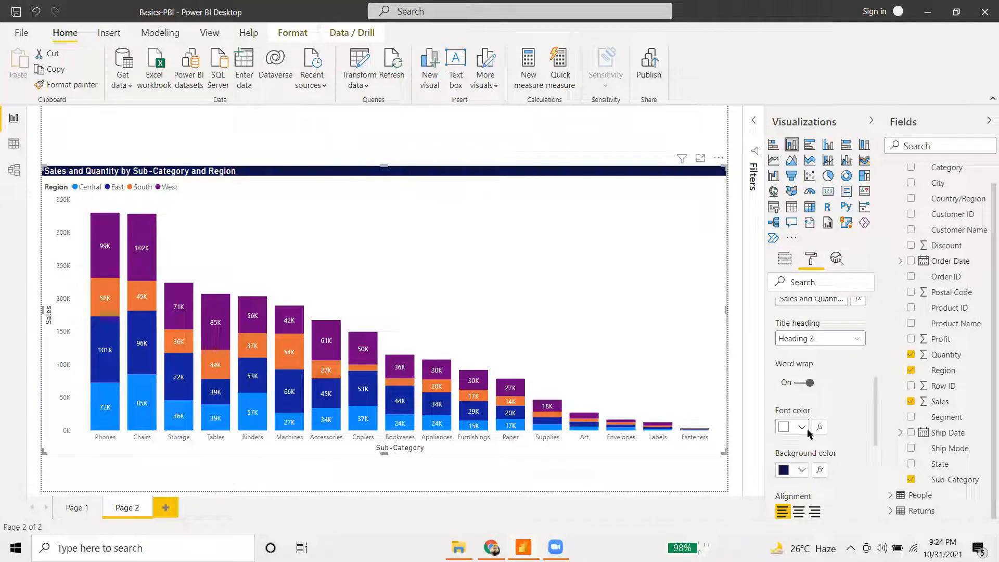
scroll(838, 400, "down", 1)
scroll(837, 401, "down", 3)
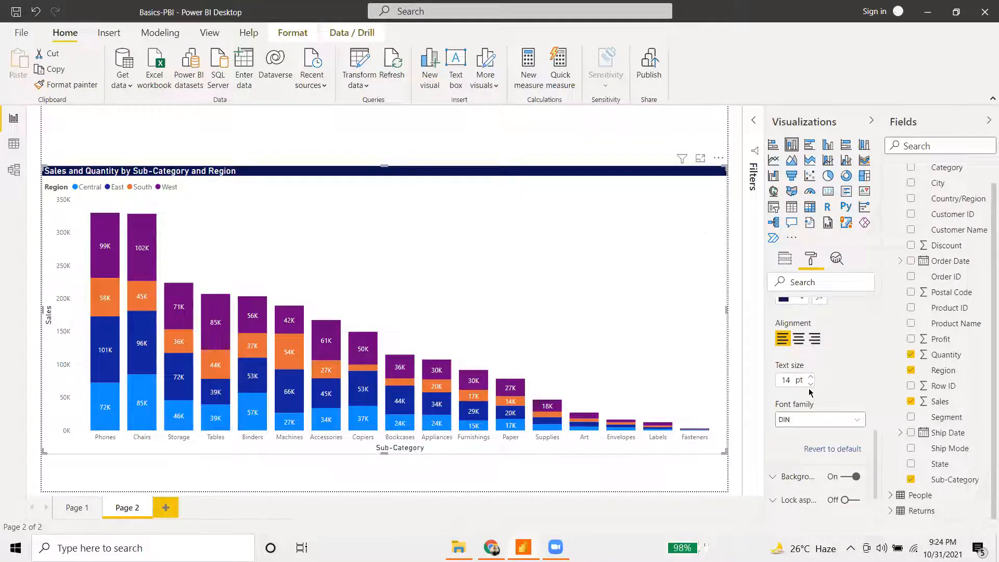
left_click(811, 377)
left_click(810, 377)
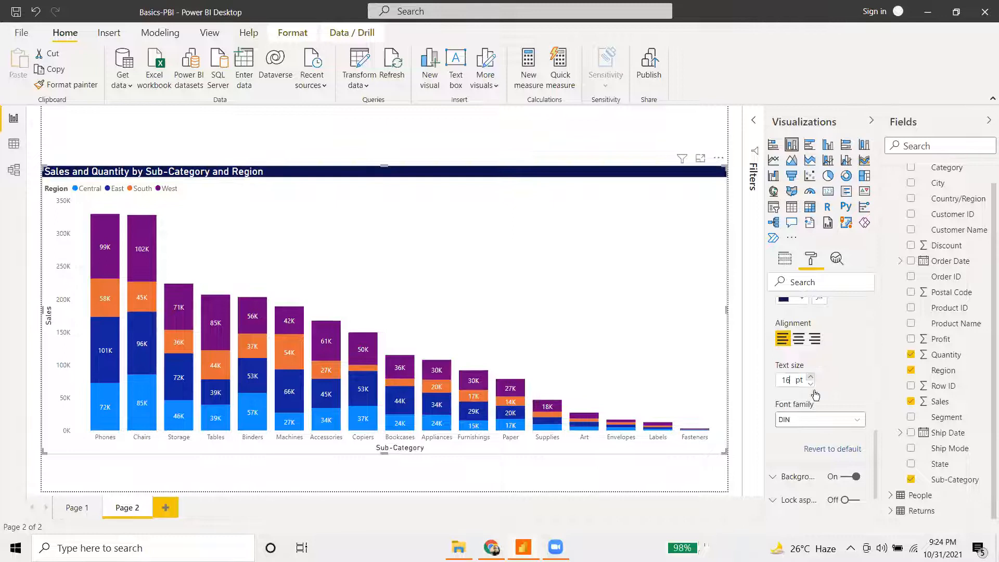
left_click(798, 339)
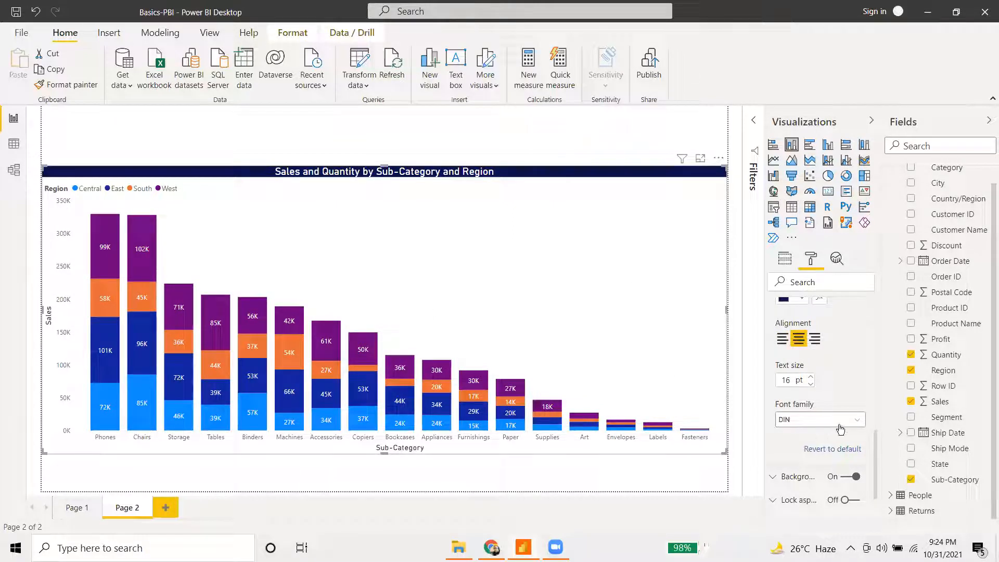
scroll(839, 433, "down", 3)
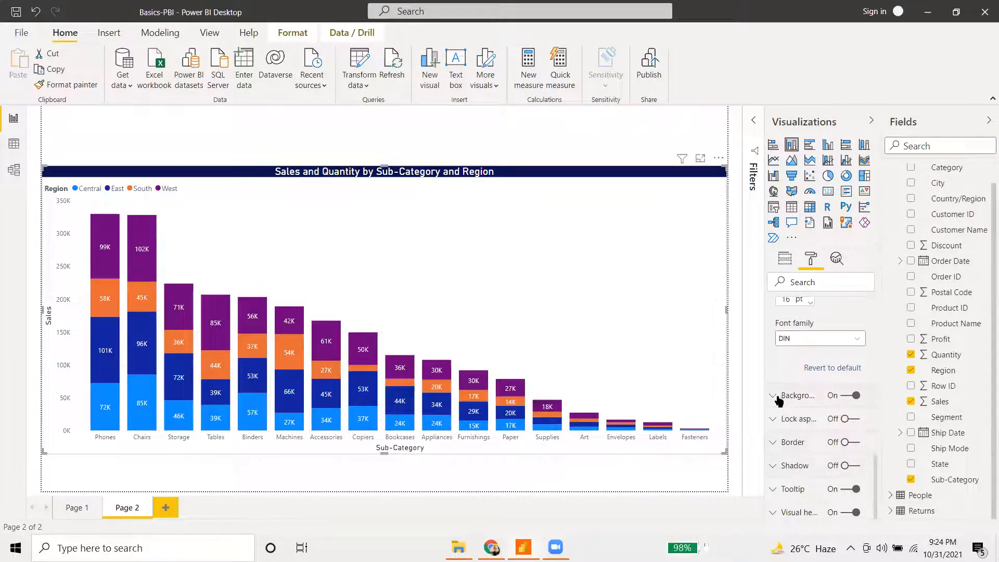
- Set the chart background colour to the dark blue theme swatch after briefly trying light grey
left_click(780, 398)
scroll(796, 385, "down", 3)
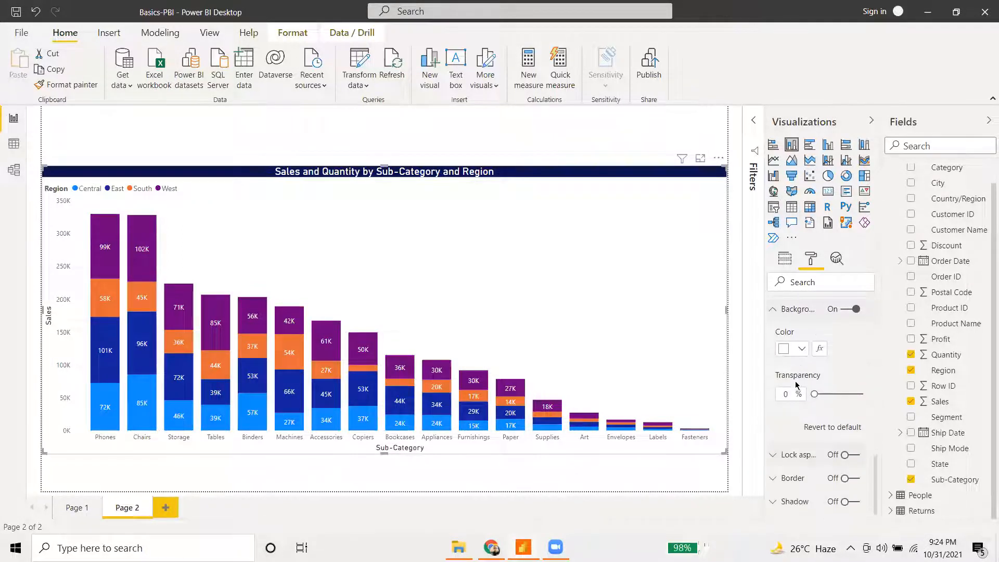
left_click(800, 350)
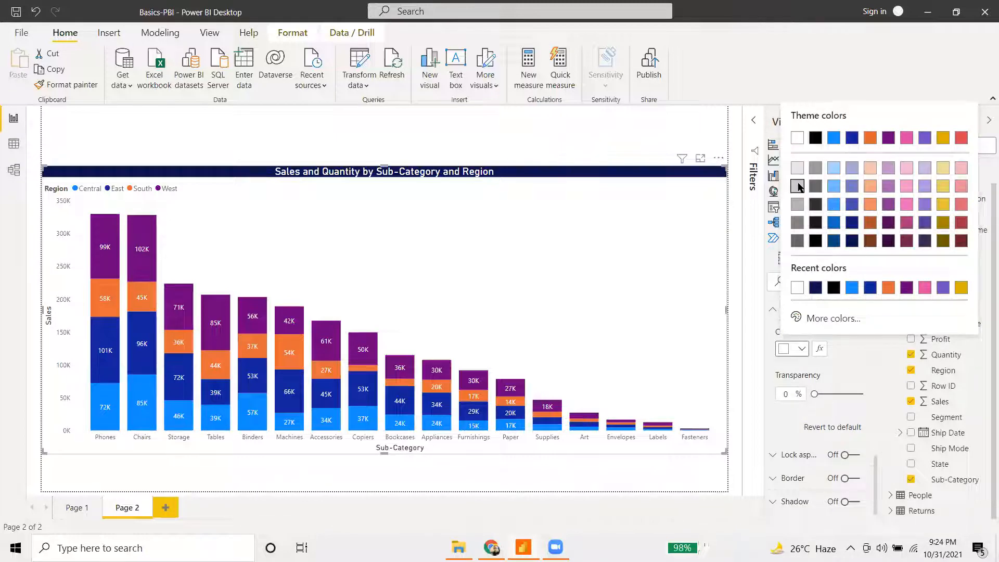
left_click(798, 185)
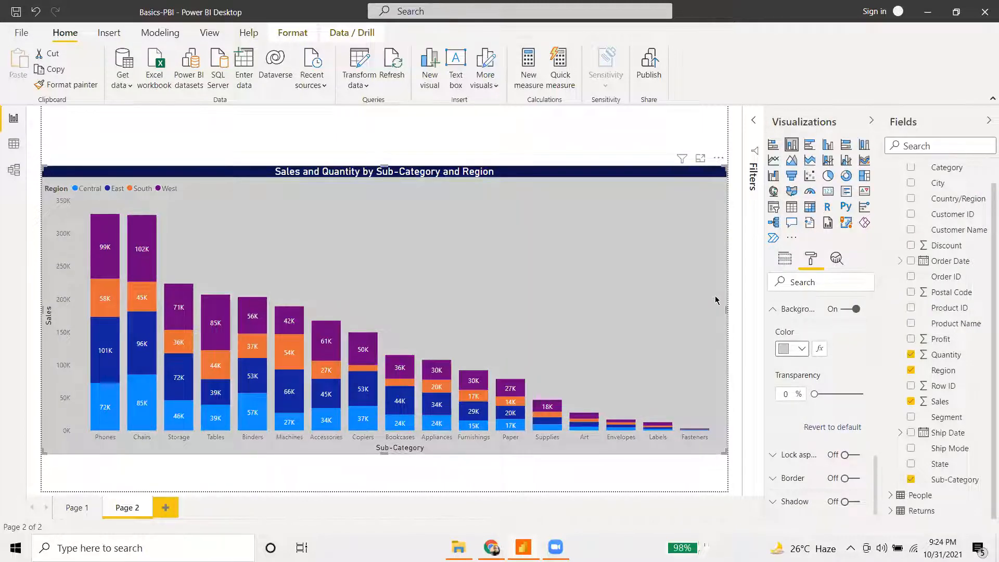
left_click(801, 349)
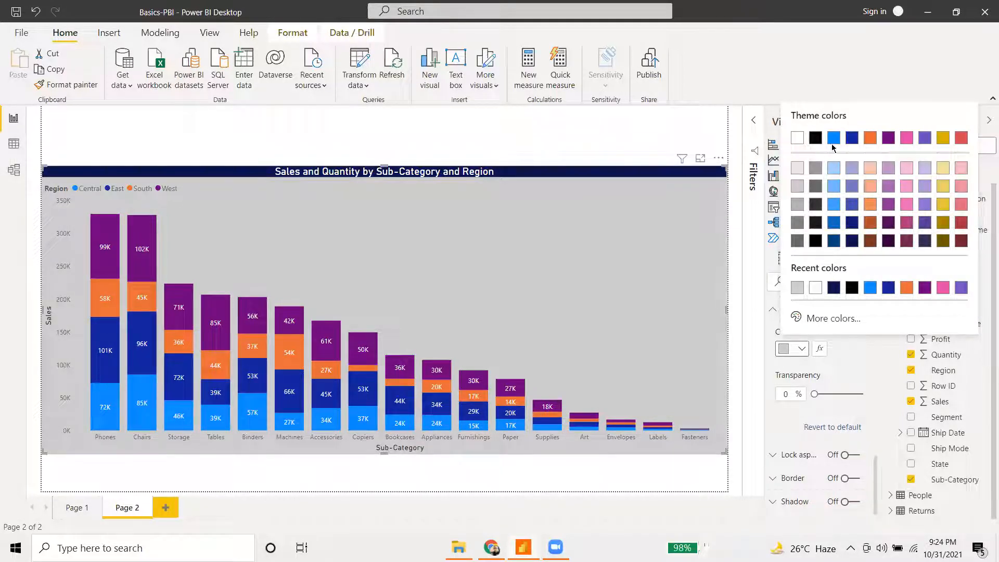
left_click(853, 139)
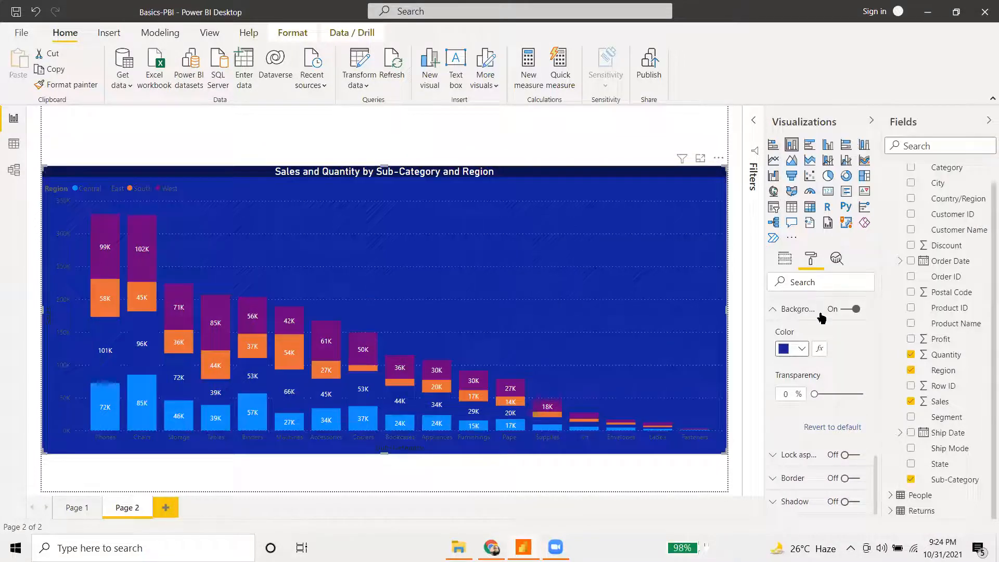
scroll(806, 359, "down", 1)
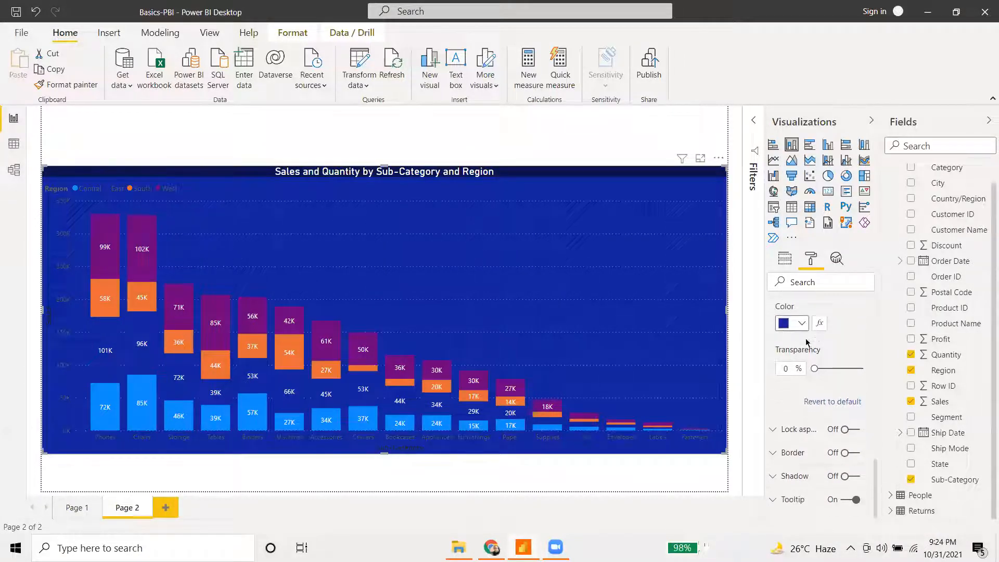
scroll(811, 379, "up", 5)
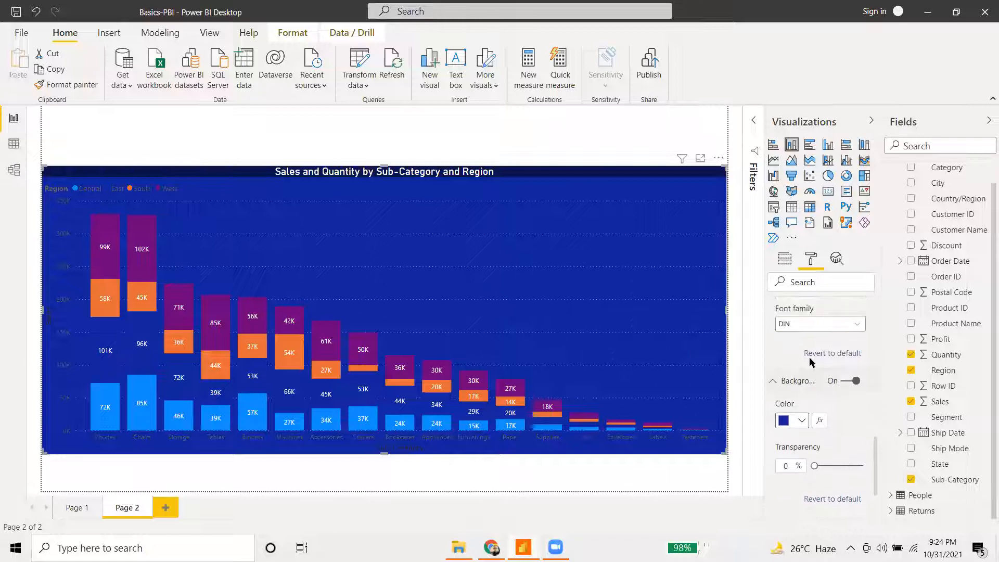
scroll(796, 362, "up", 8)
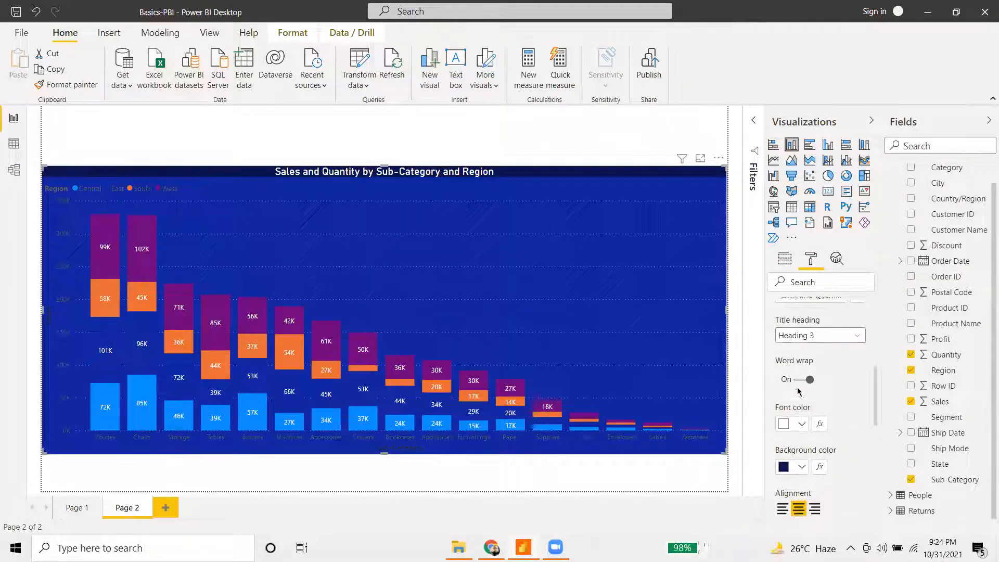
scroll(786, 433, "down", 3)
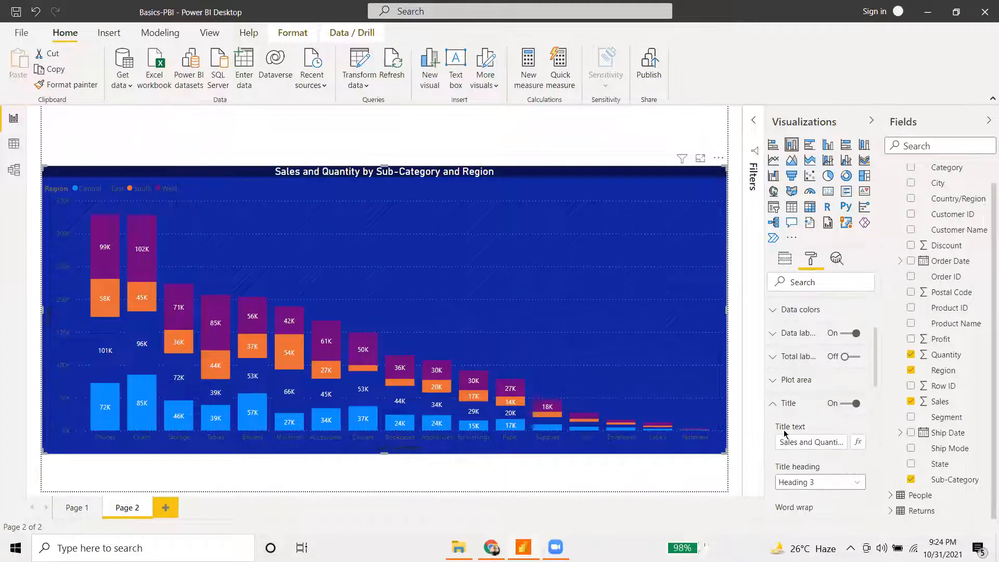
left_click(775, 405)
- Make the Y axis labels white
scroll(785, 388, "up", 3)
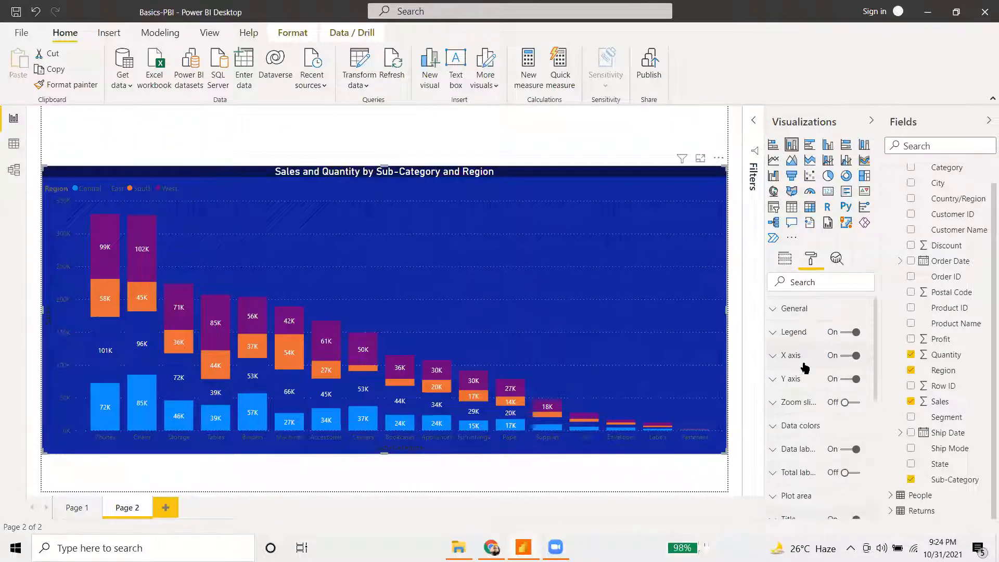
left_click(801, 379)
scroll(799, 375, "down", 5)
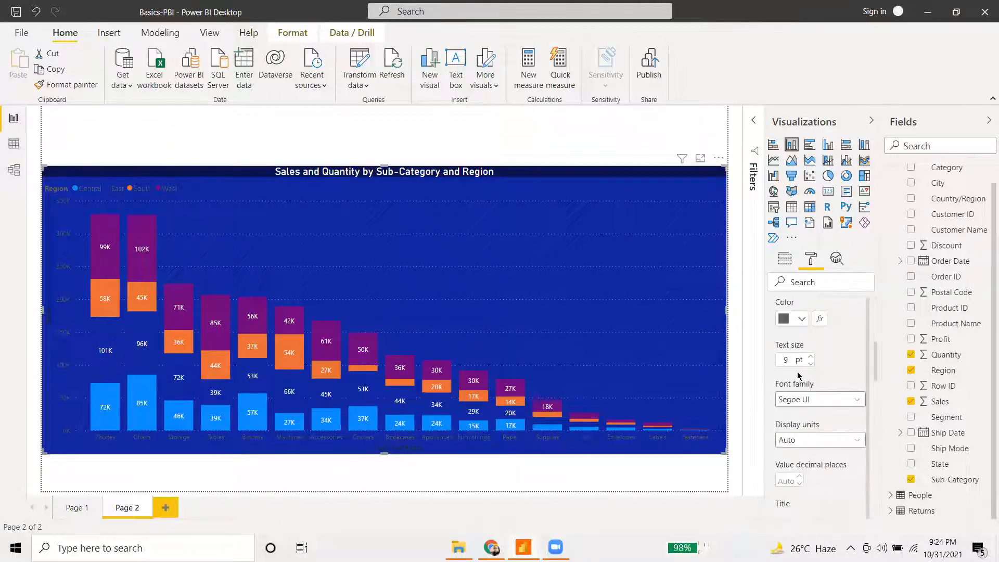
left_click(803, 318)
left_click(797, 108)
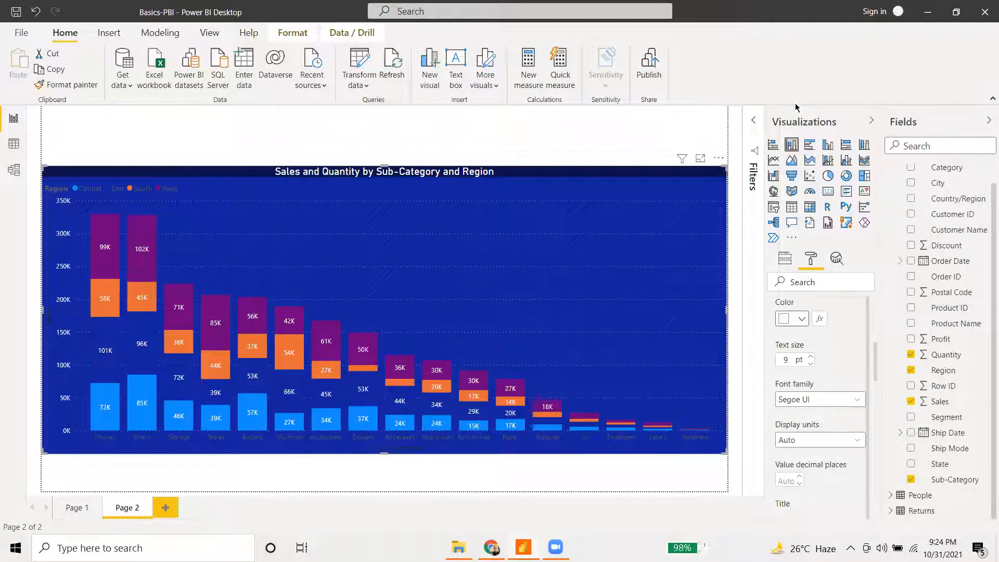
scroll(790, 365, "up", 3)
scroll(794, 353, "up", 5)
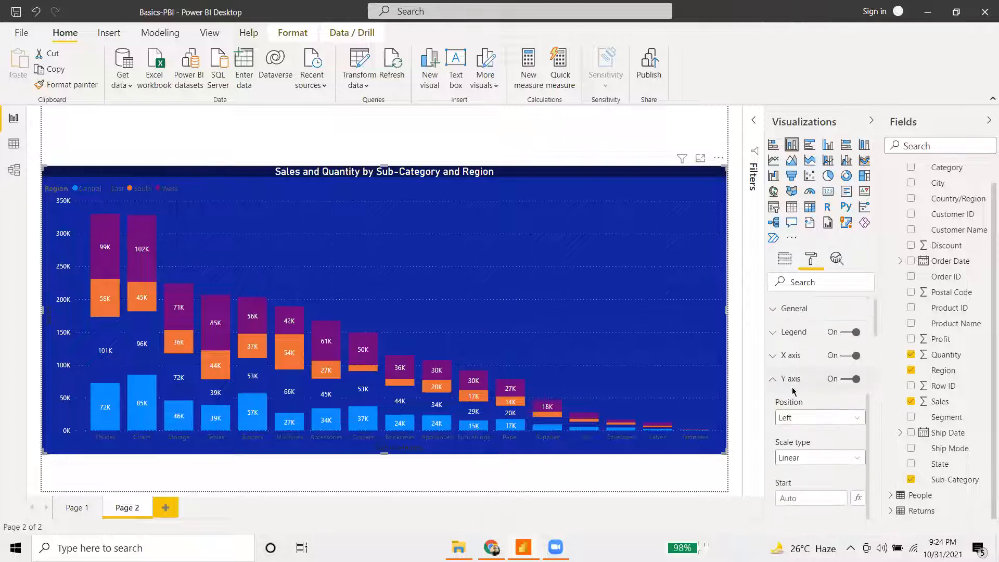
left_click(779, 382)
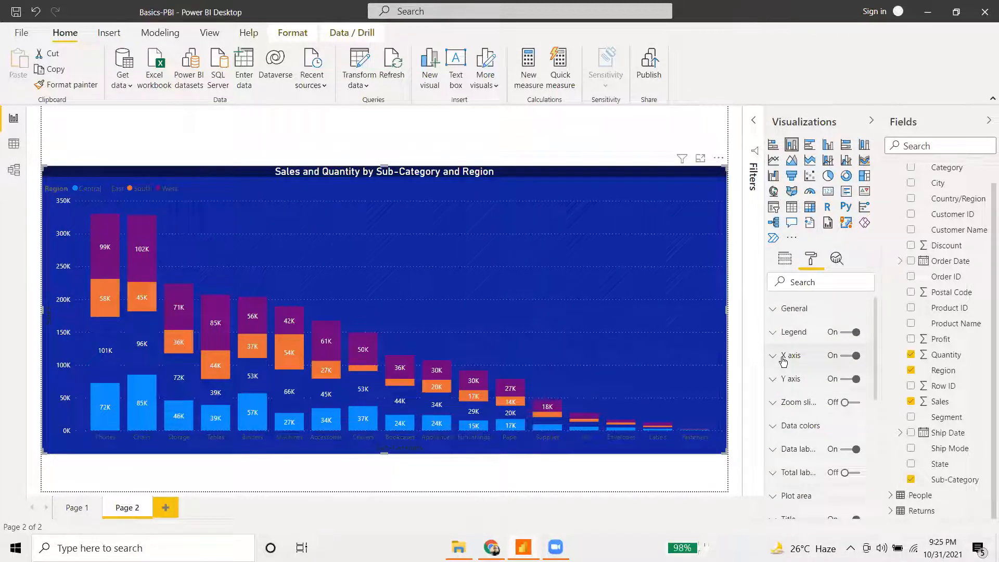
- Make the X axis sub-category labels white
left_click(783, 359)
scroll(810, 371, "down", 5)
scroll(803, 366, "up", 2)
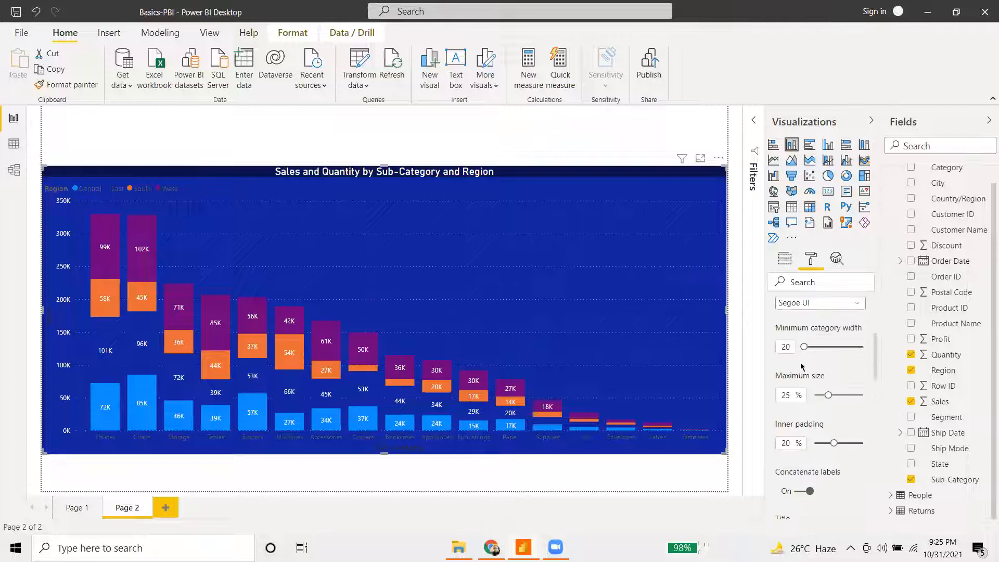
scroll(804, 357, "up", 2)
scroll(805, 358, "down", 6)
scroll(804, 359, "up", 5)
scroll(803, 361, "up", 4)
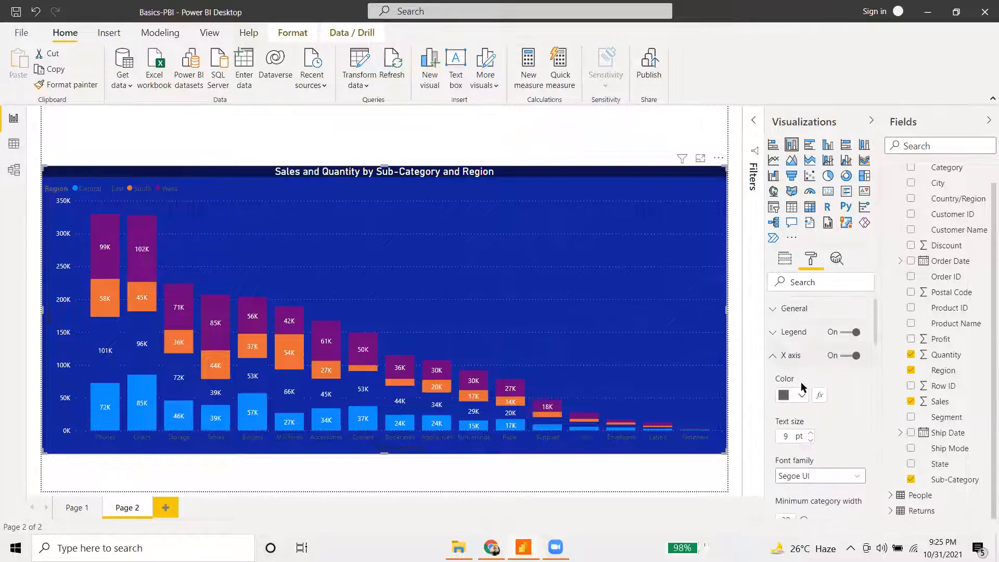
left_click(801, 396)
left_click(797, 184)
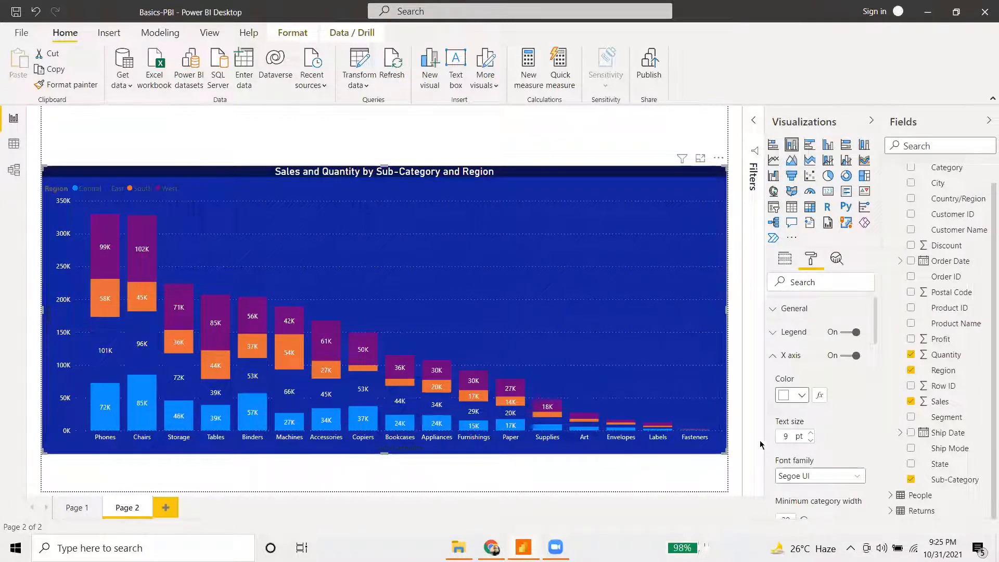
left_click(782, 363)
- Make the legend text (Central, East, South, West) white
left_click(773, 332)
scroll(798, 434, "down", 1)
scroll(799, 435, "down", 1)
left_click(796, 414)
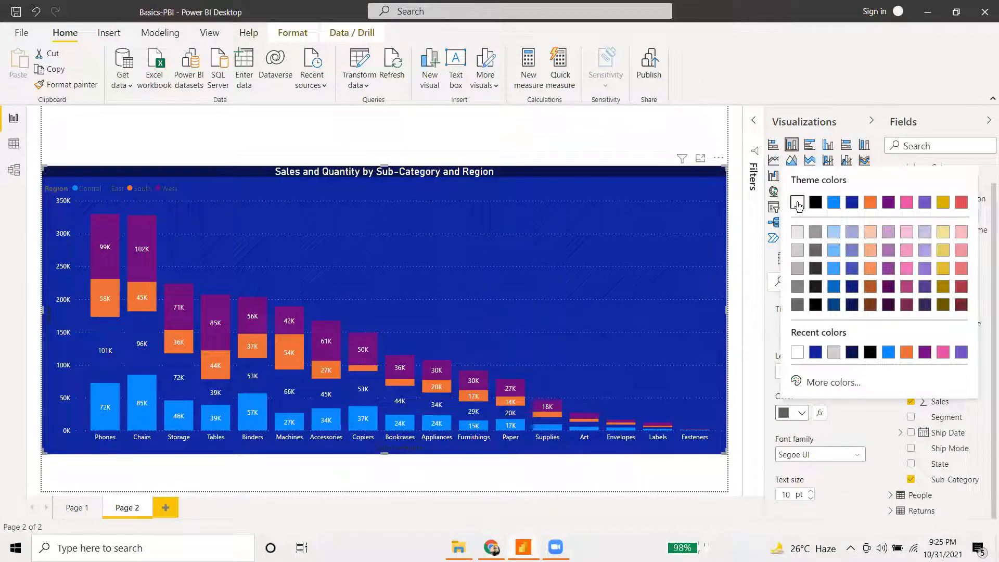
left_click(797, 204)
scroll(783, 338, "up", 2)
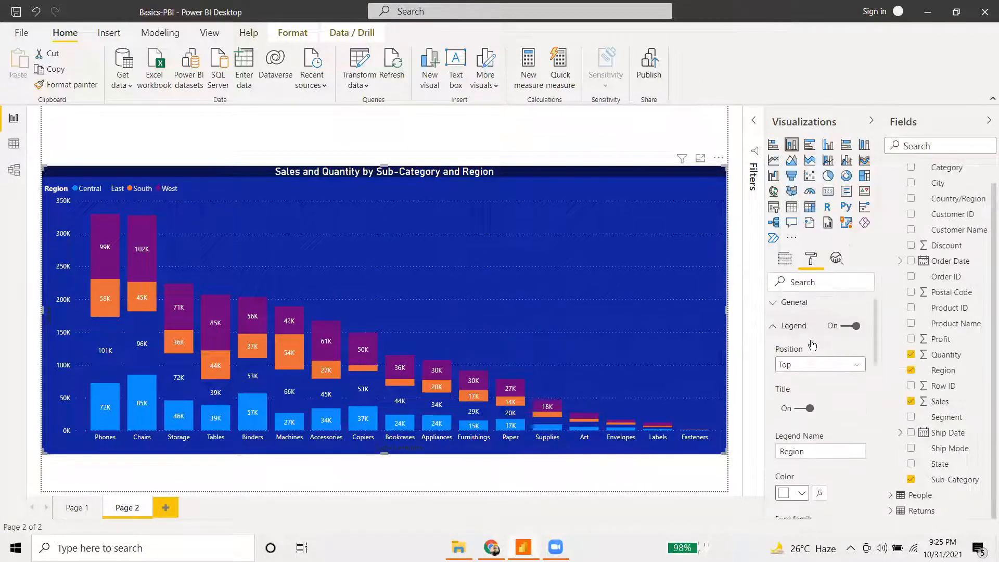
- Switch the chart background colour to the darker navy swatch
left_click(771, 337)
scroll(781, 373, "down", 3)
left_click(780, 375)
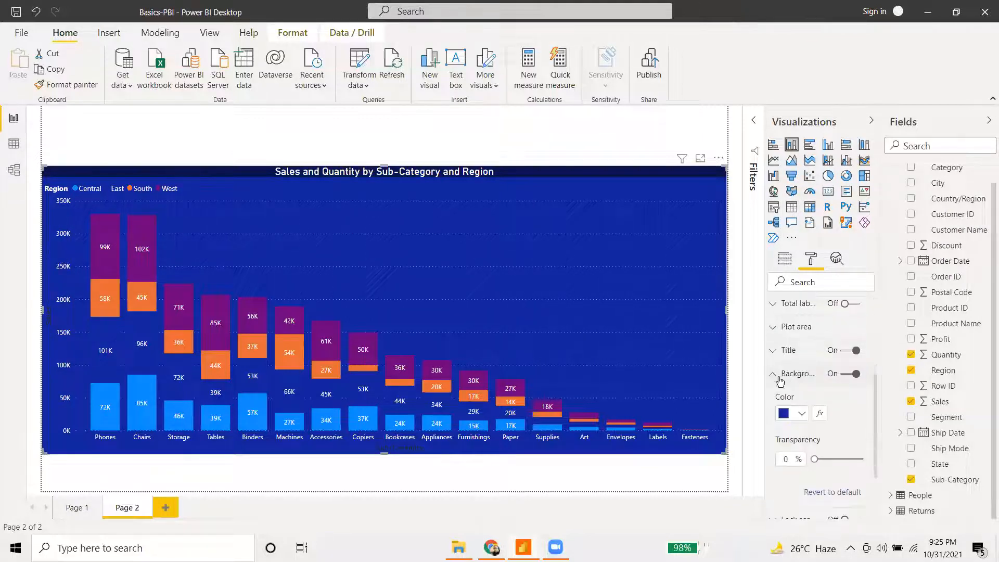
left_click(798, 415)
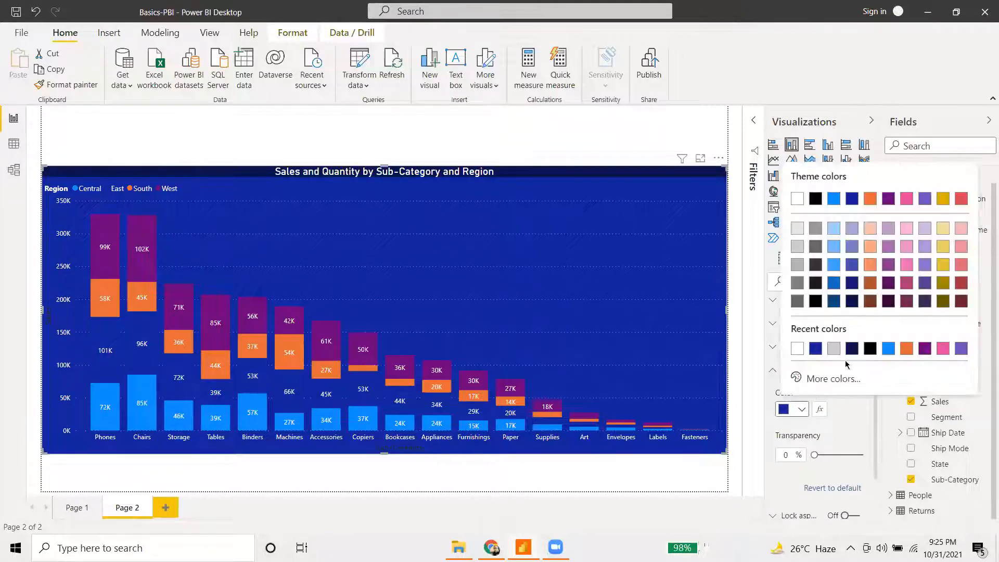
left_click(853, 284)
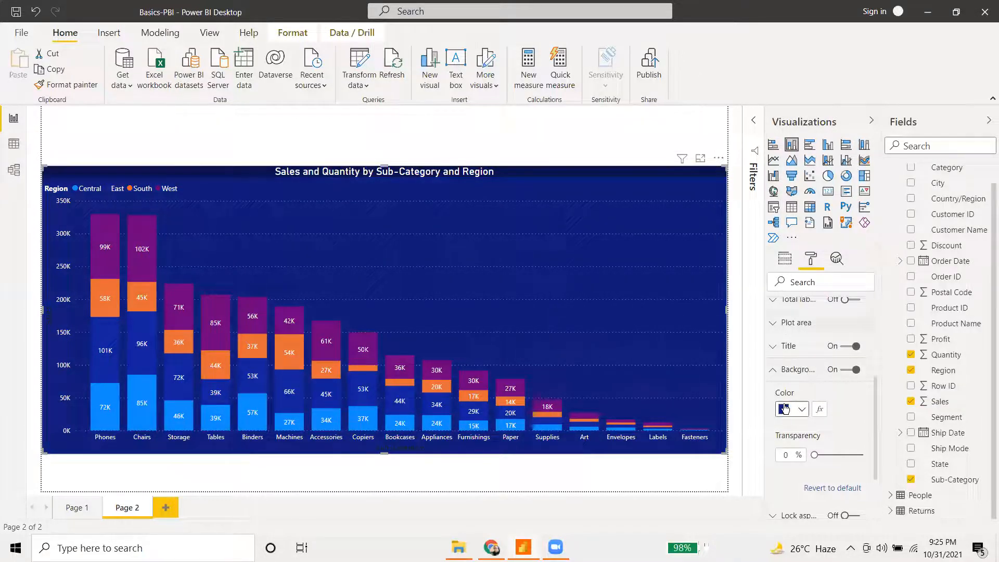
scroll(786, 409, "up", 5)
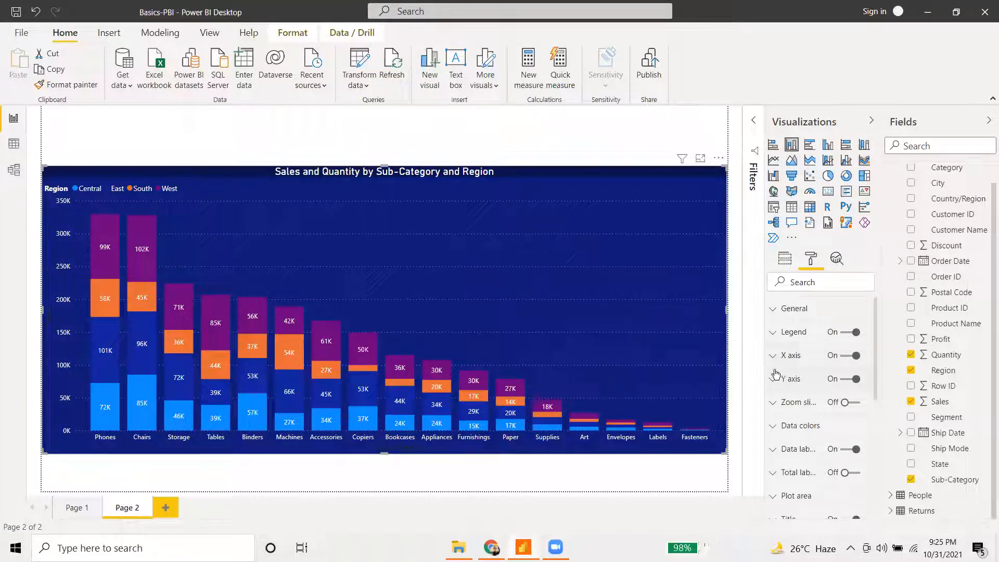
- Give the Central region bars a custom dark golden yellow, #D7C500
left_click(775, 434)
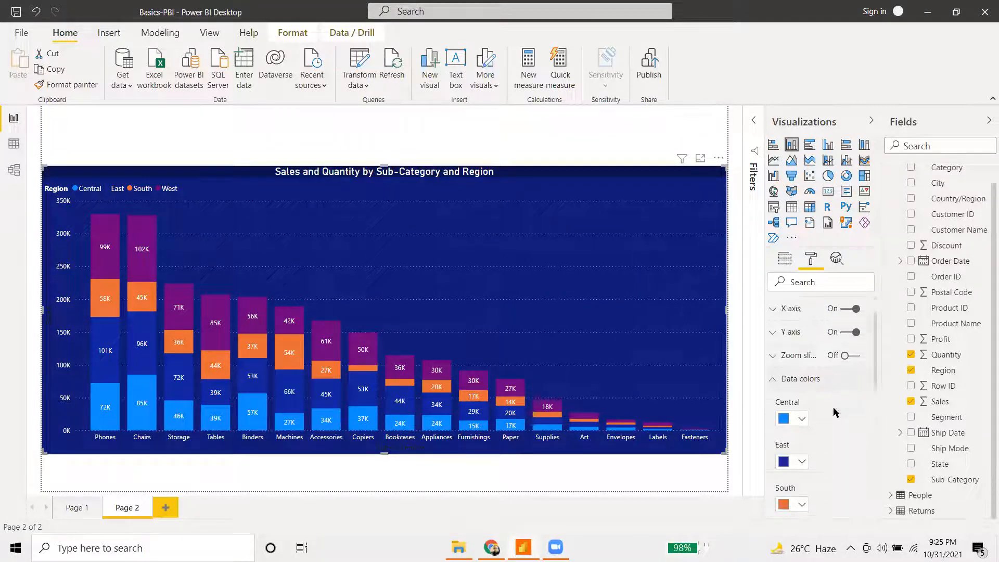
left_click(801, 378)
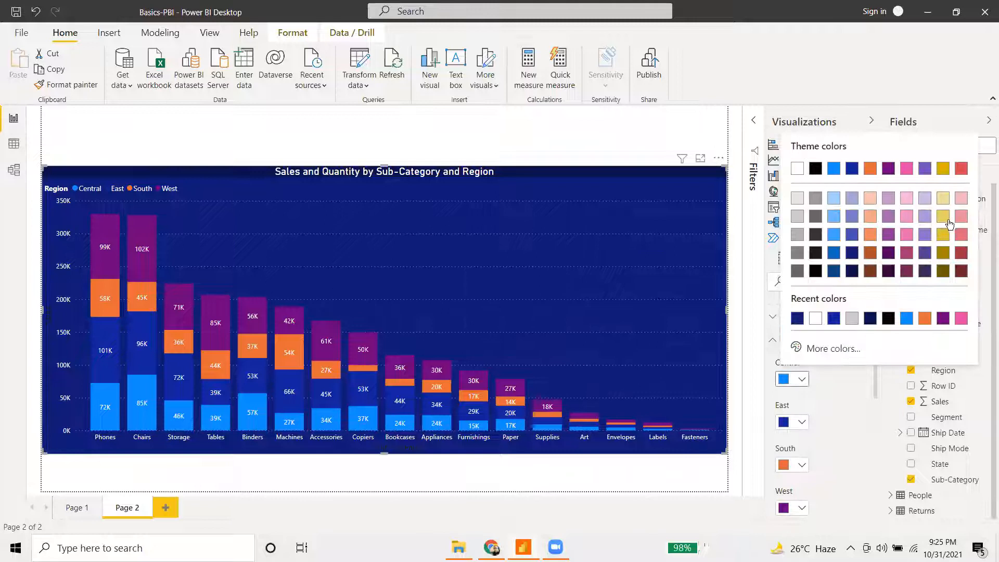
left_click(824, 348)
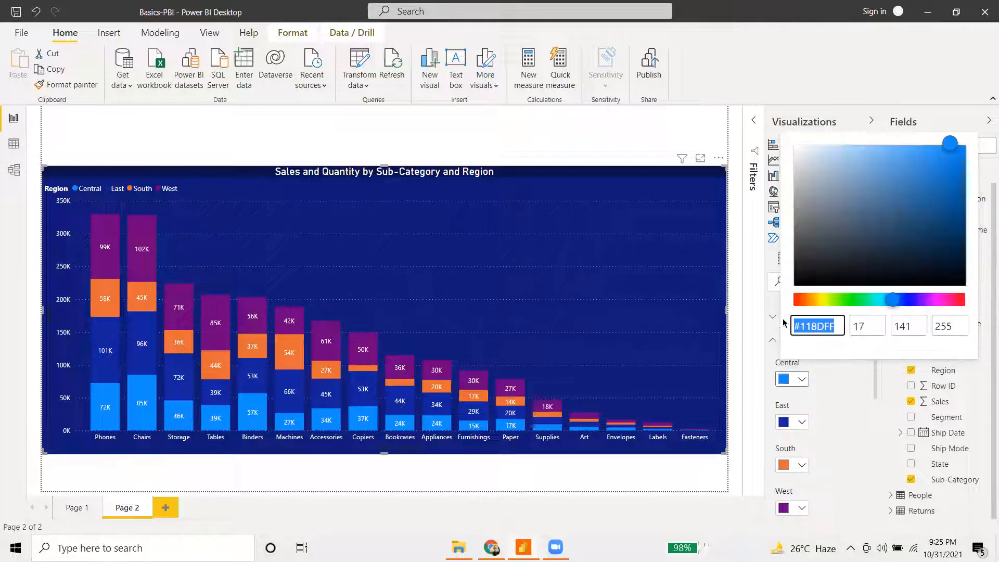
left_click(823, 299)
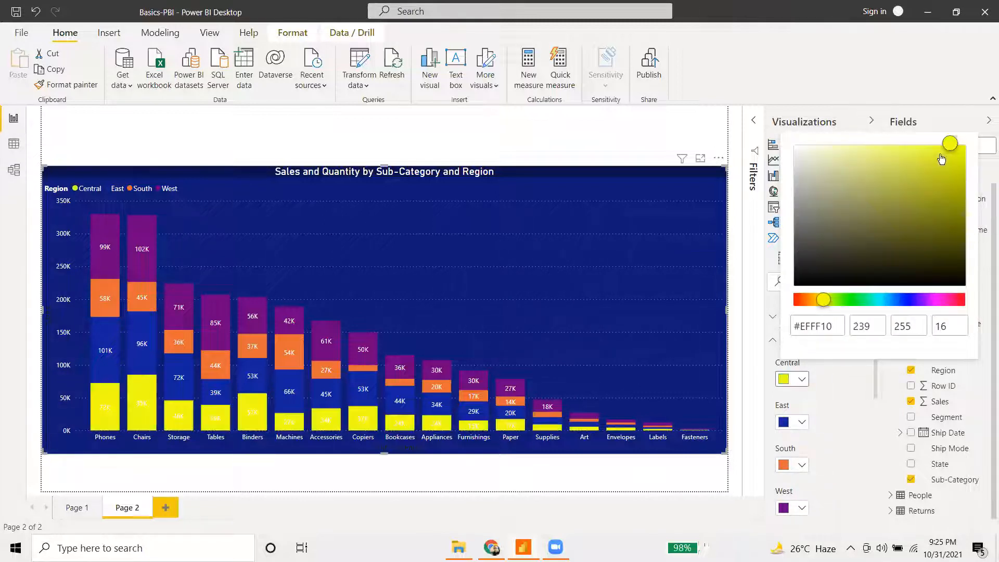
left_click_drag(829, 300, 821, 305)
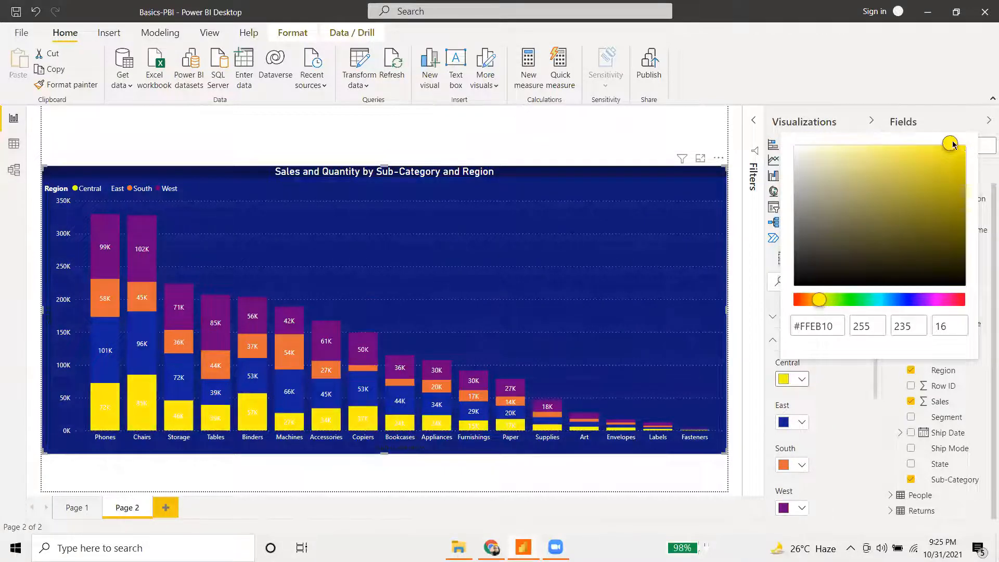
mouse_move(953, 145)
left_mouse_down()
mouse_move(976, 153)
mouse_move(966, 139)
left_mouse_up()
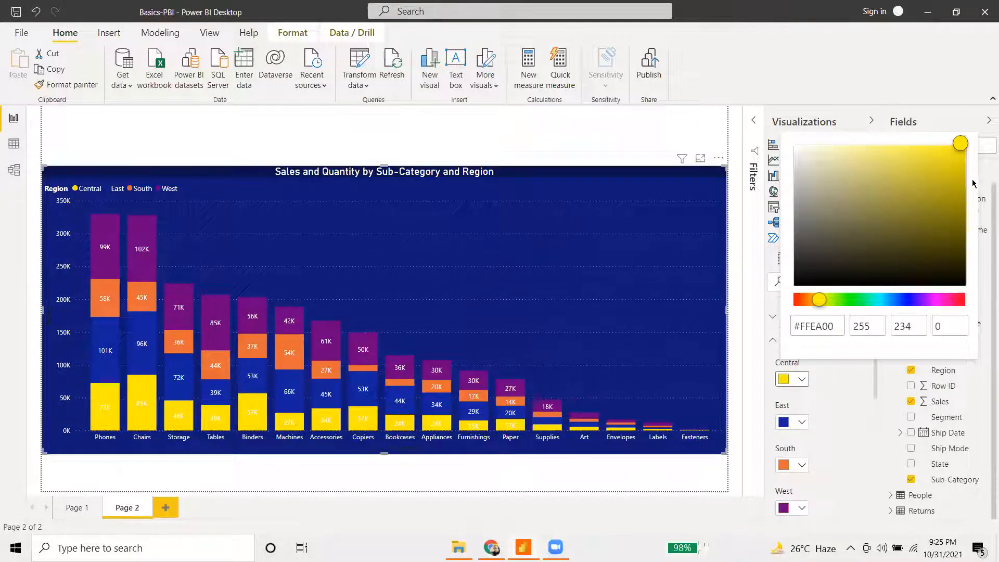
left_click_drag(962, 170, 966, 171)
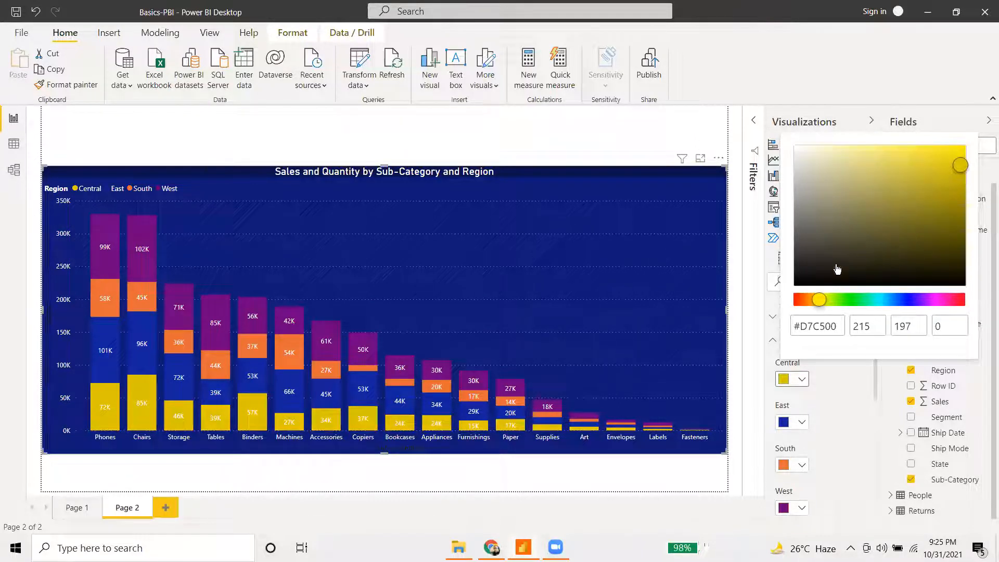
left_click(805, 427)
left_click(804, 426)
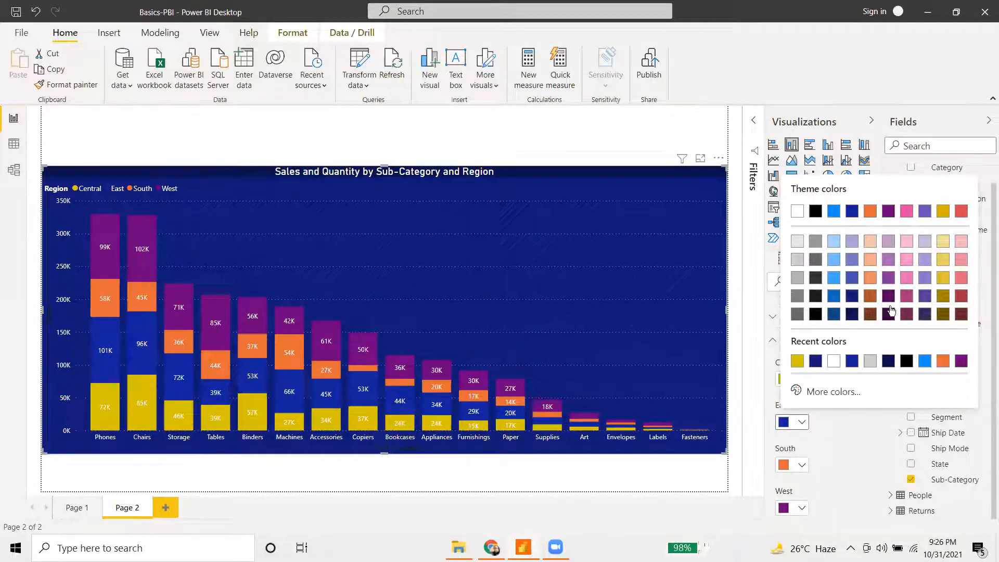
- Colour the East region bars a bright red, #D12515
left_click(830, 391)
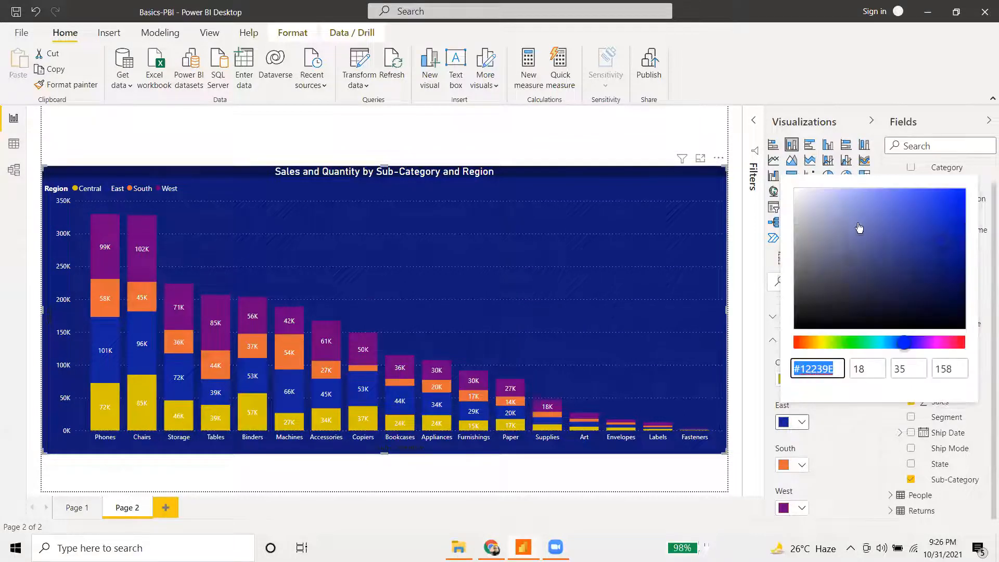
left_click(797, 343)
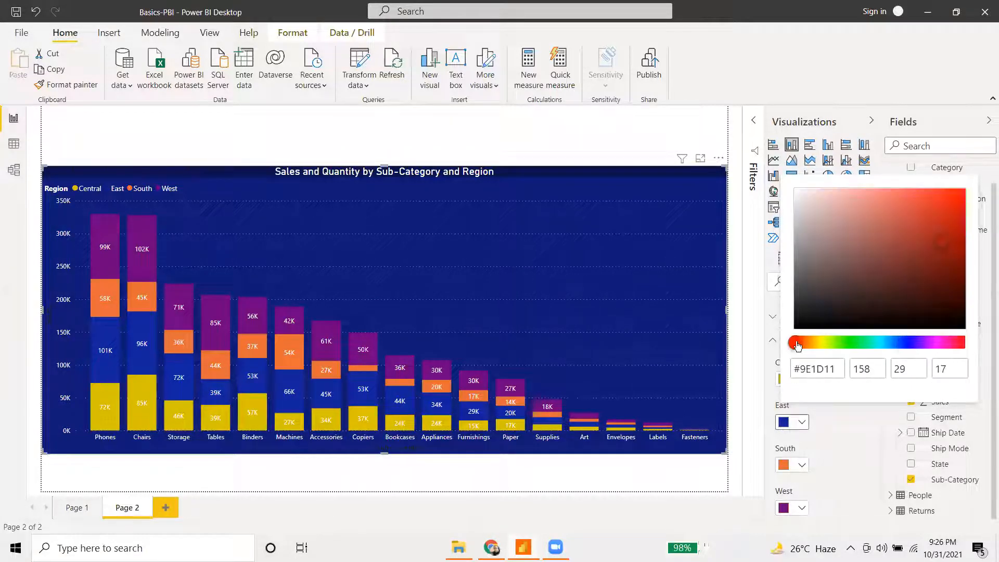
left_click_drag(941, 244, 950, 217)
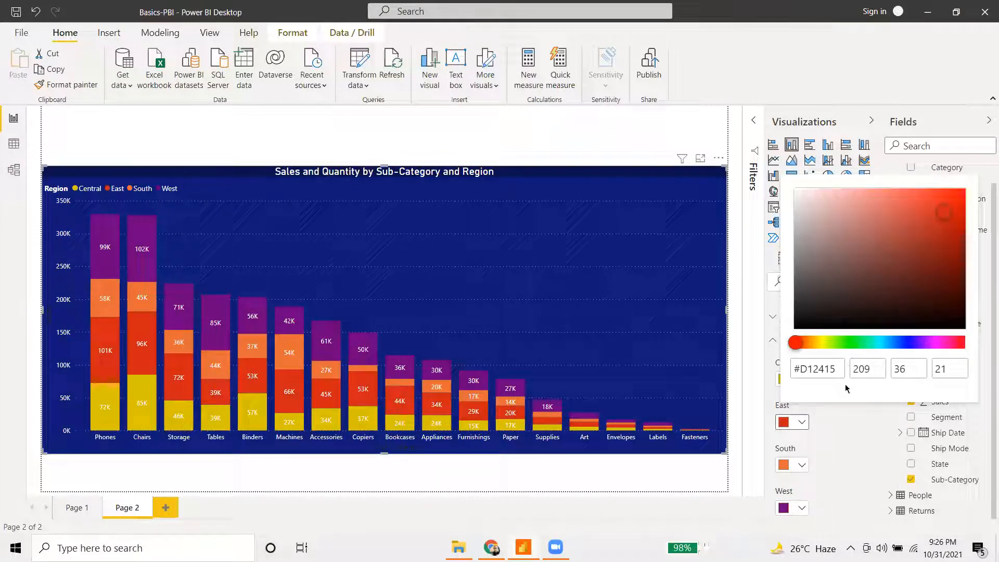
left_click(855, 429)
- Colour the West region bars a bright green, #15D204
left_click(801, 507)
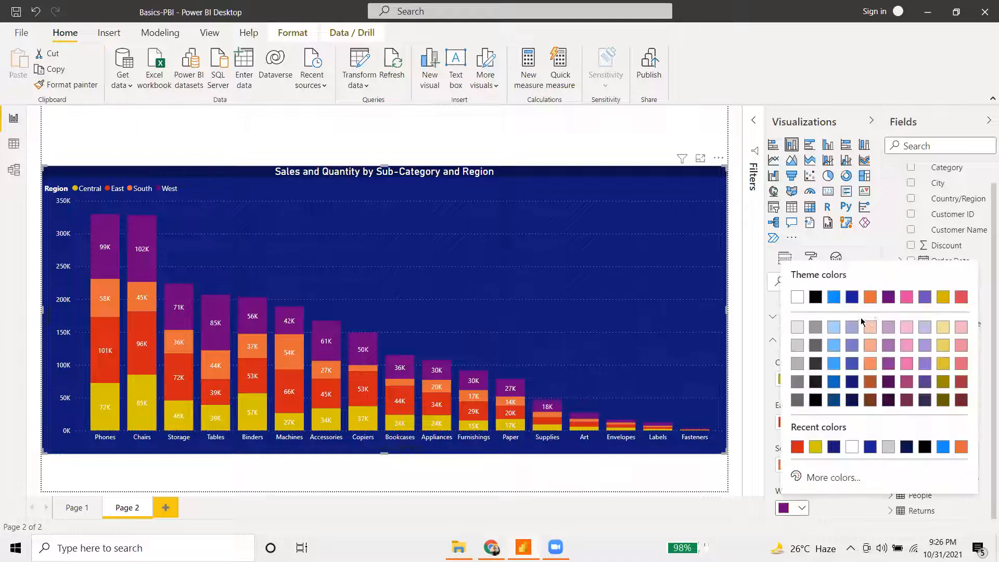
left_click(830, 477)
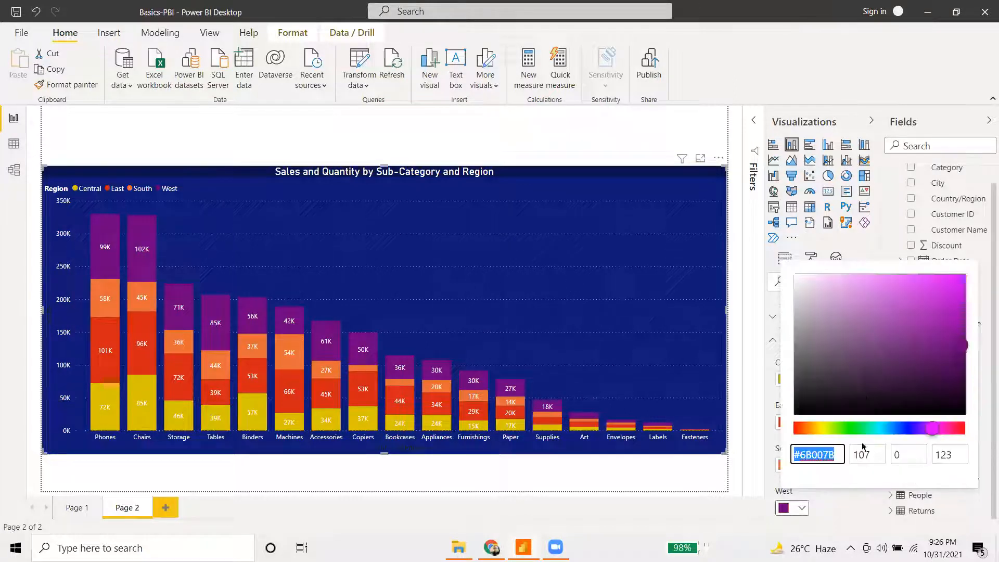
left_click(848, 429)
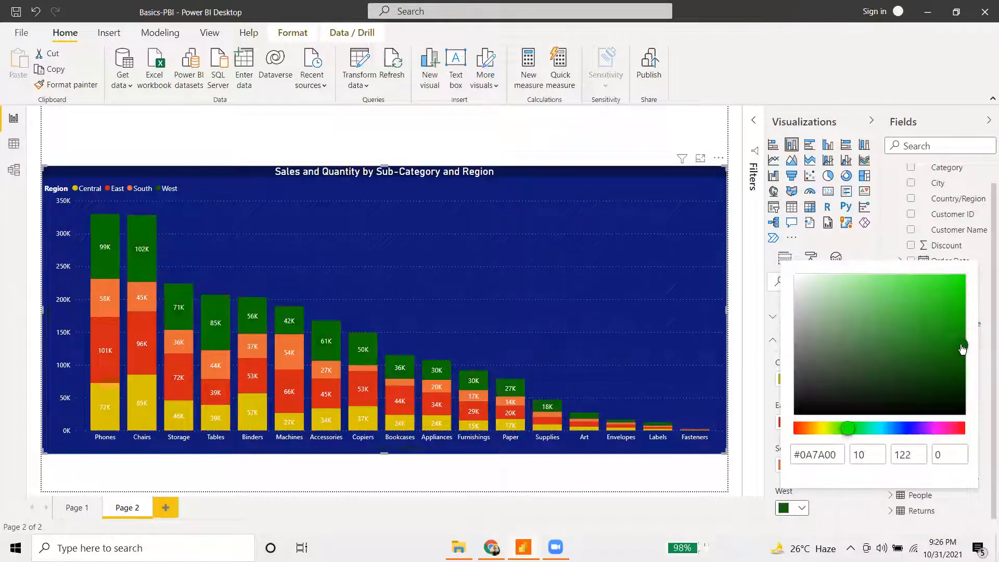
mouse_move(963, 349)
left_mouse_down()
mouse_move(961, 282)
mouse_move(960, 318)
mouse_move(961, 292)
mouse_move(963, 303)
left_mouse_up()
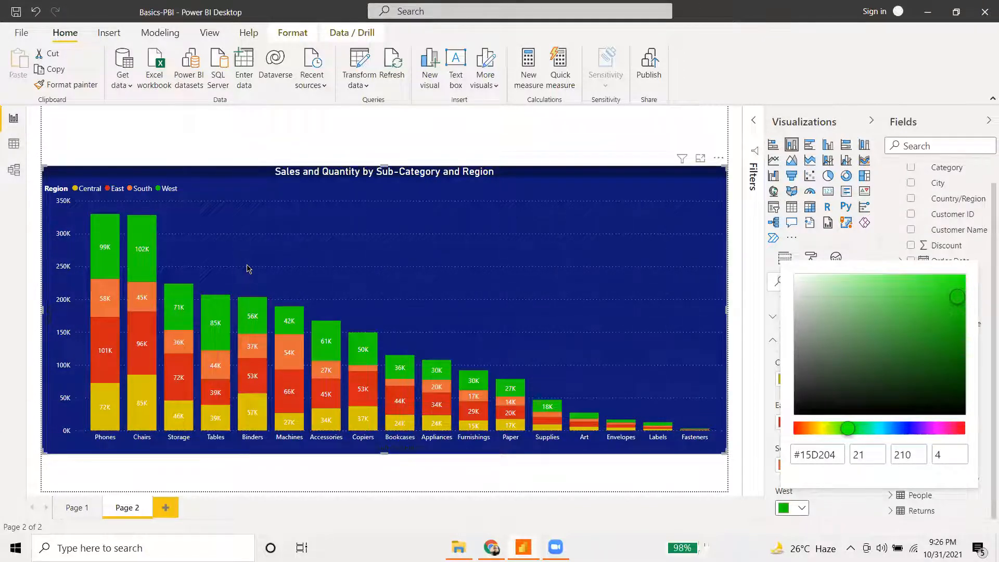
left_click(569, 147)
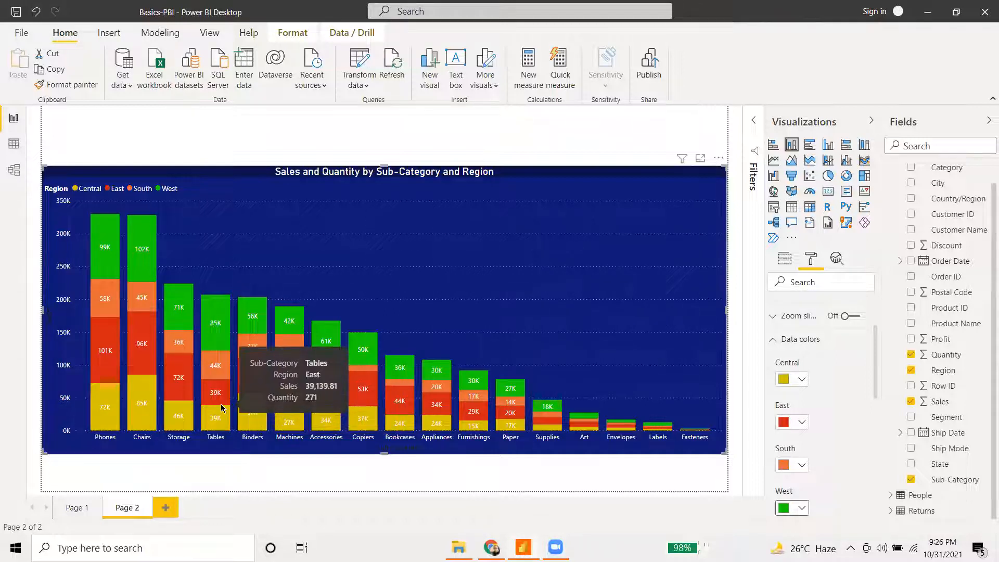
left_click(77, 508)
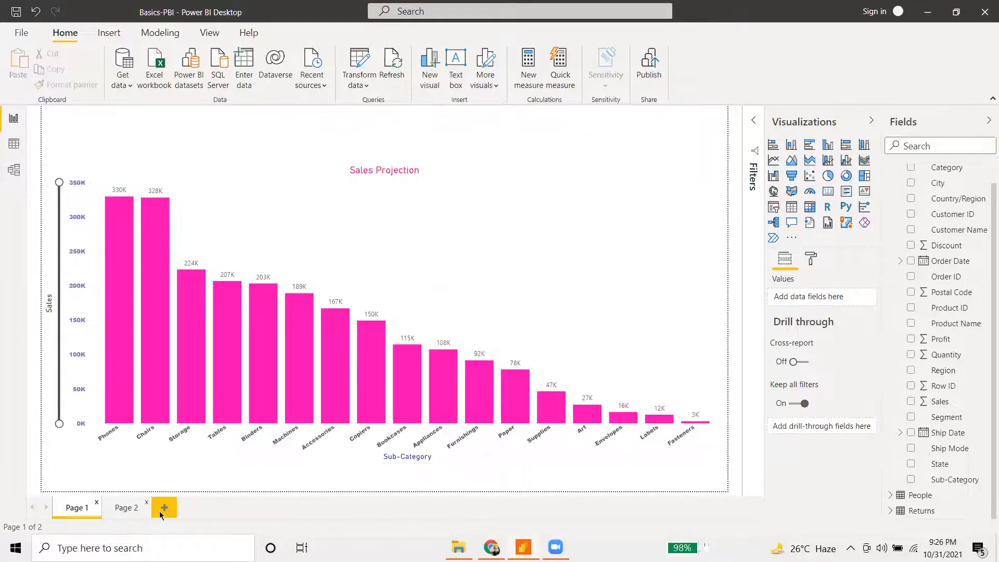
left_click(128, 510)
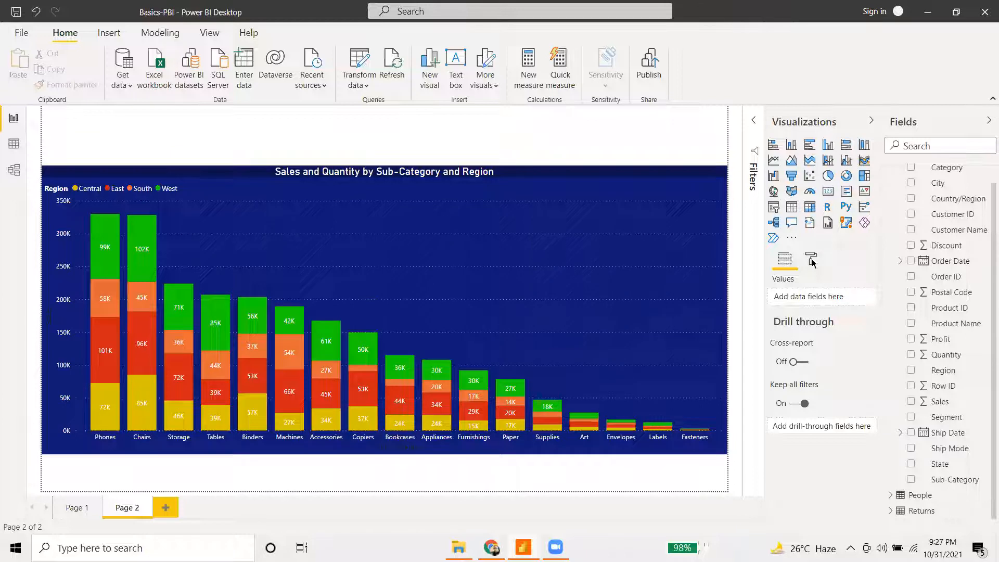
left_click(601, 270)
left_click(812, 259)
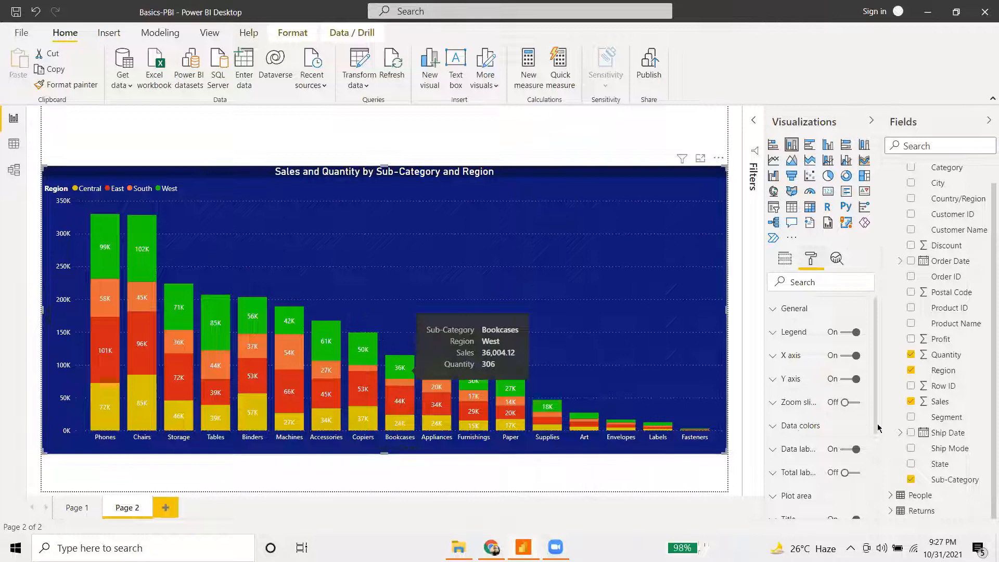
scroll(820, 435, "down", 3)
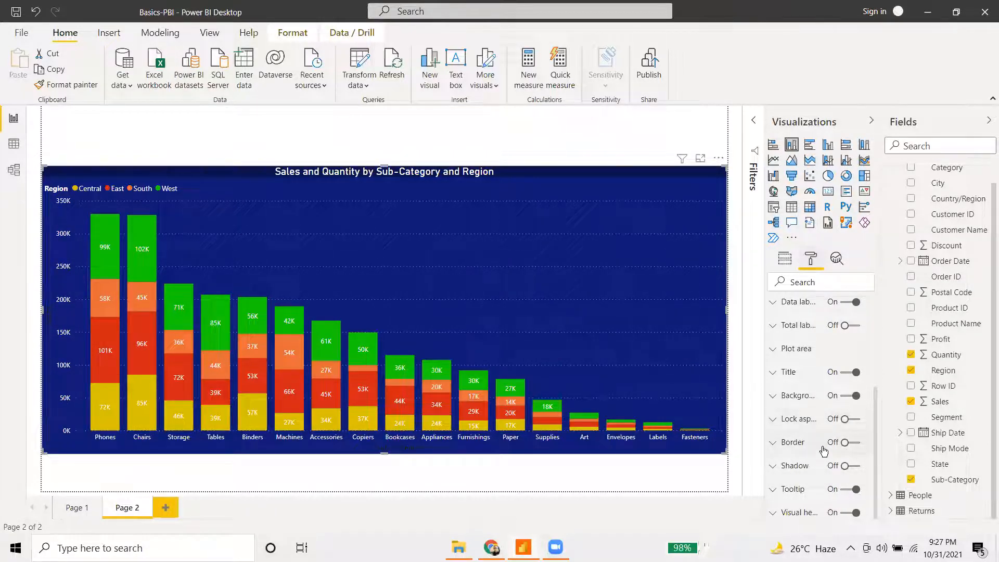
left_click(848, 445)
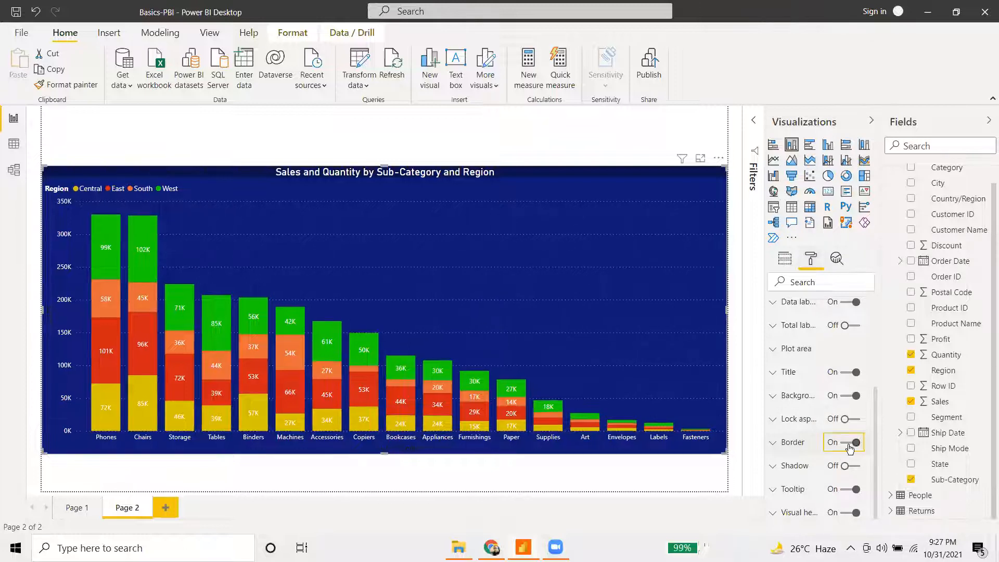
left_click(849, 446)
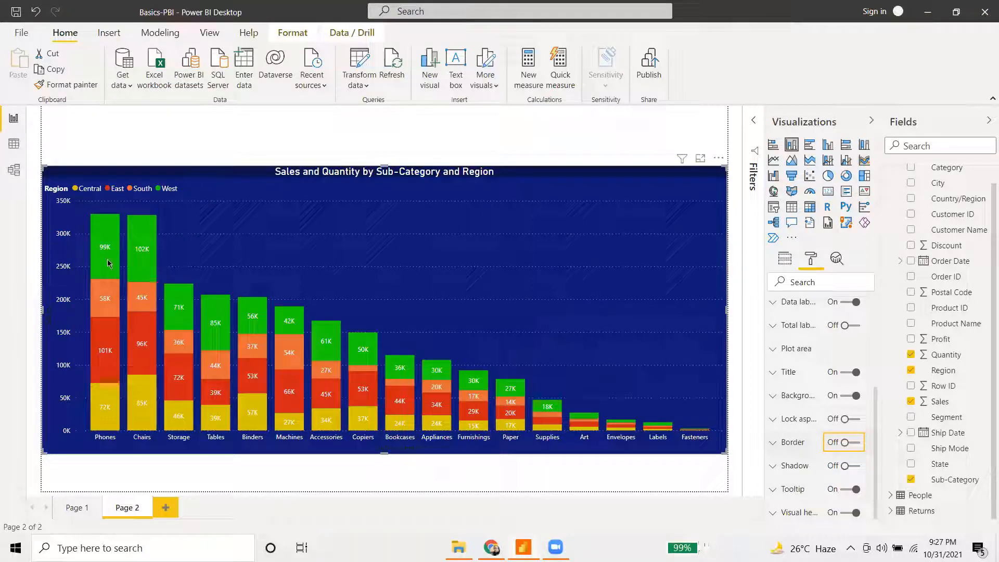
mouse_move(107, 259)
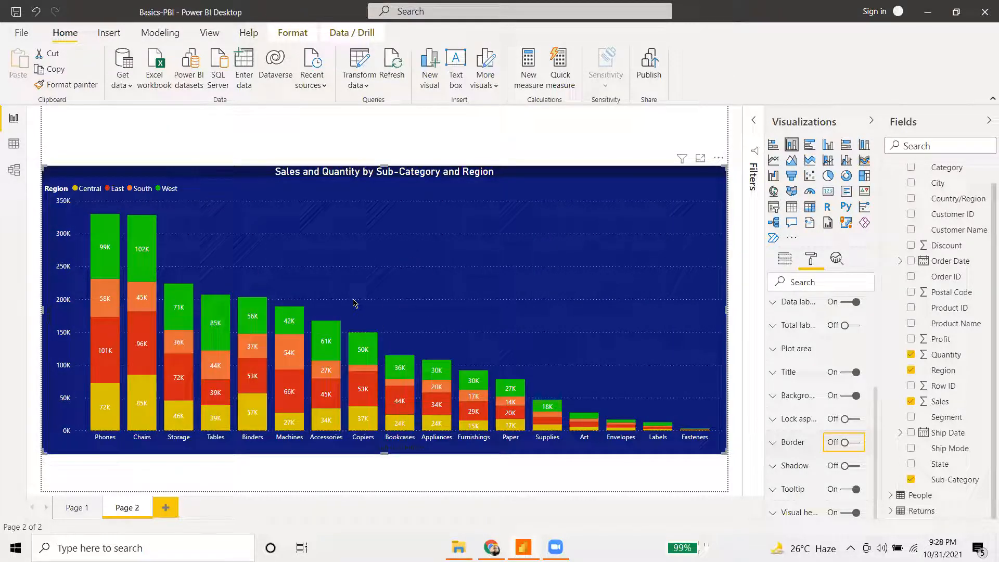
mouse_move(246, 327)
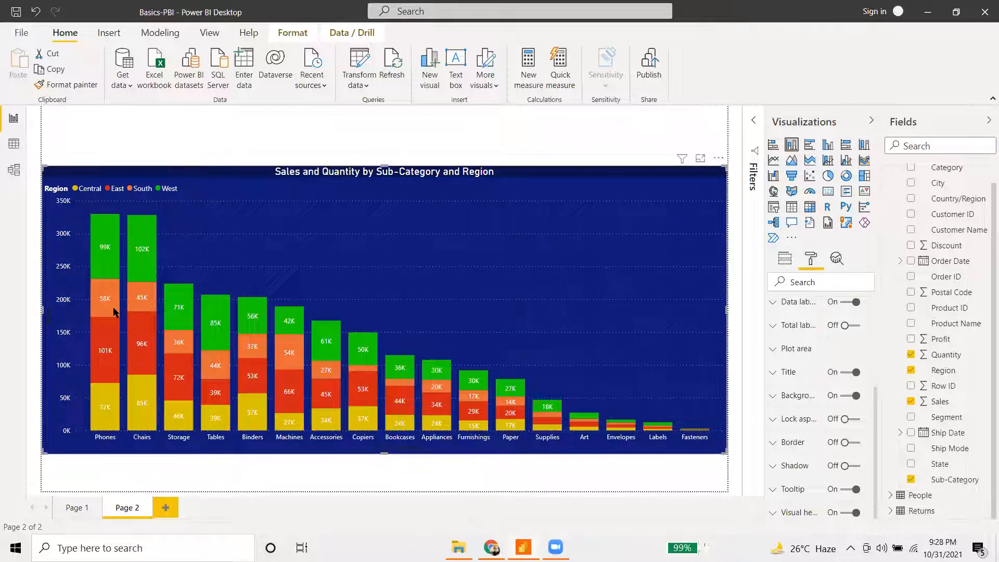
mouse_move(114, 311)
left_click(74, 511)
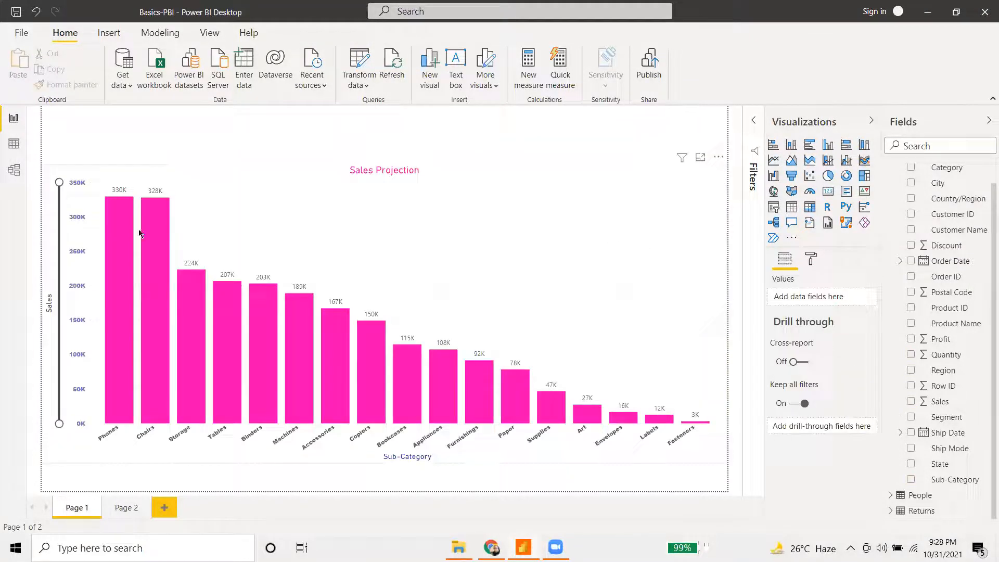
left_click(140, 232)
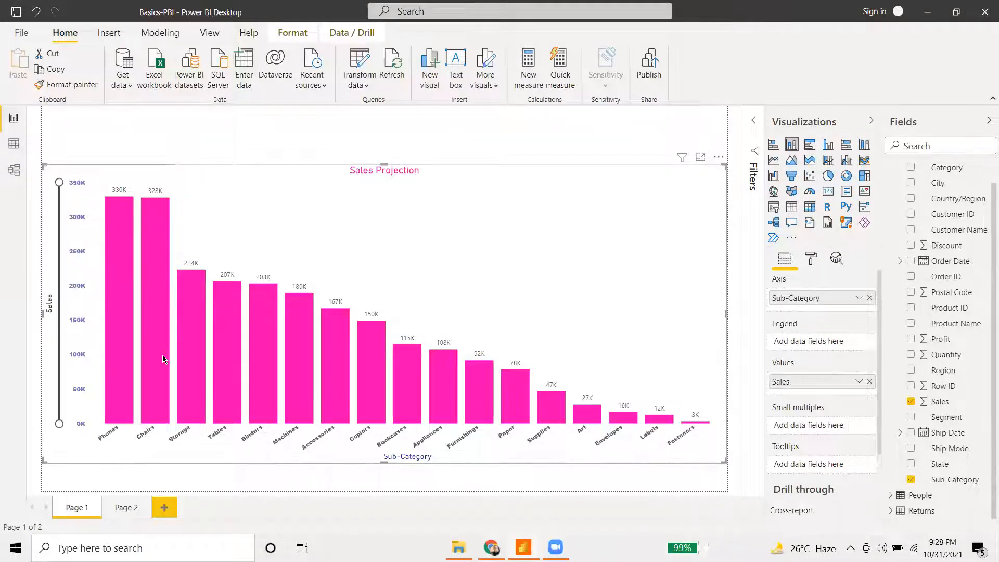
left_click(131, 509)
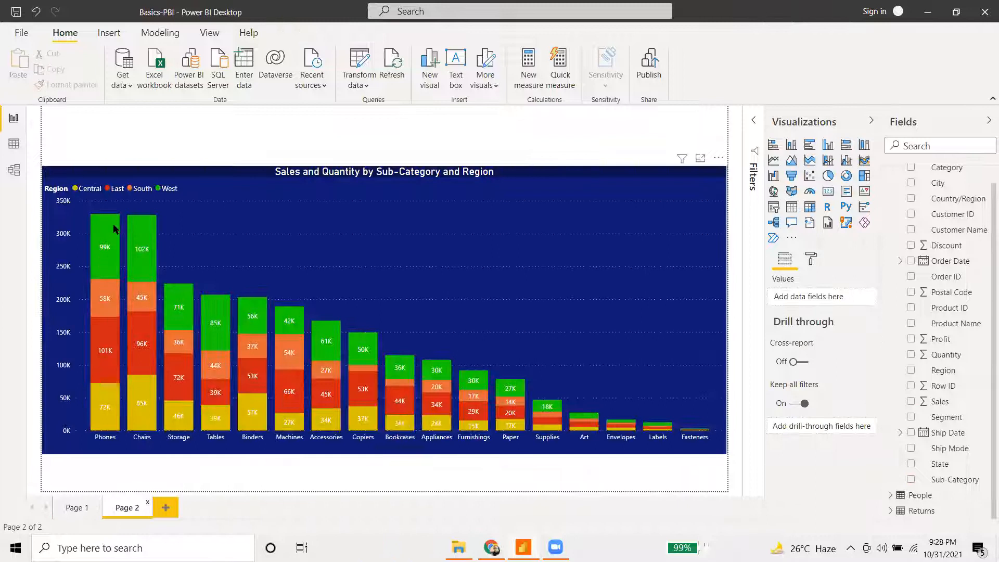
mouse_move(96, 288)
mouse_move(120, 338)
mouse_move(105, 314)
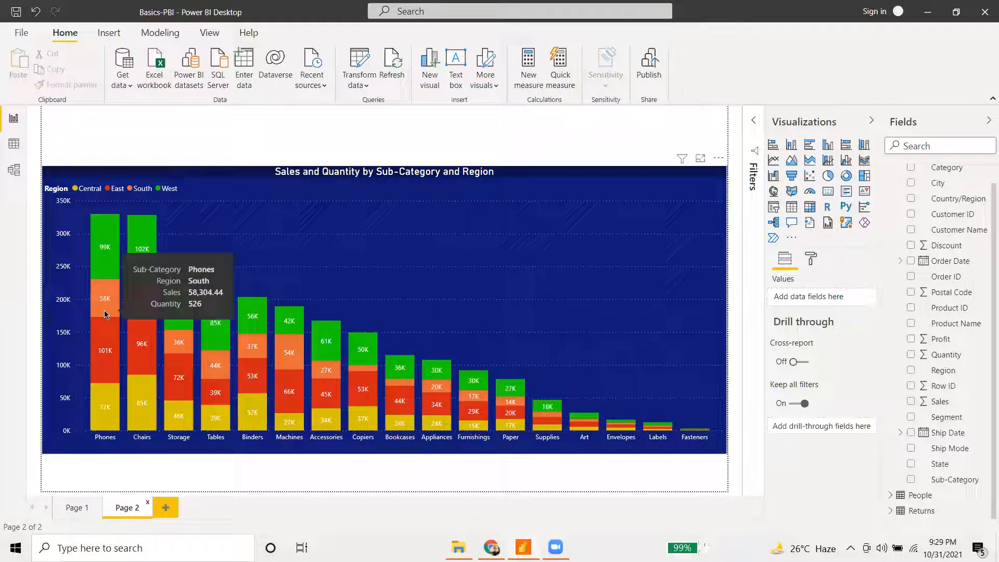
mouse_move(134, 307)
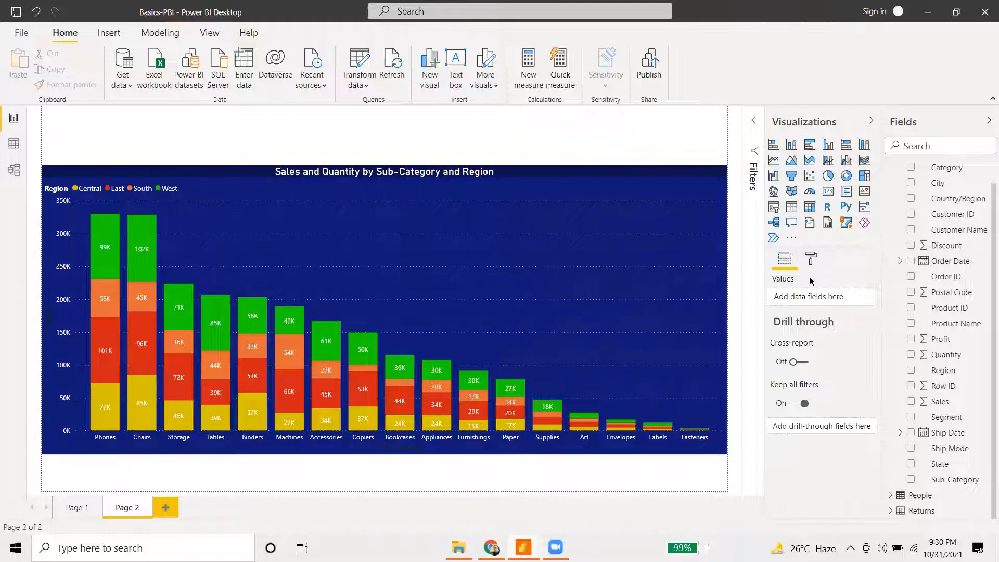
- Collapse the Orders fields, select the stacked chart, and switch to Data view
scroll(946, 197, "up", 1)
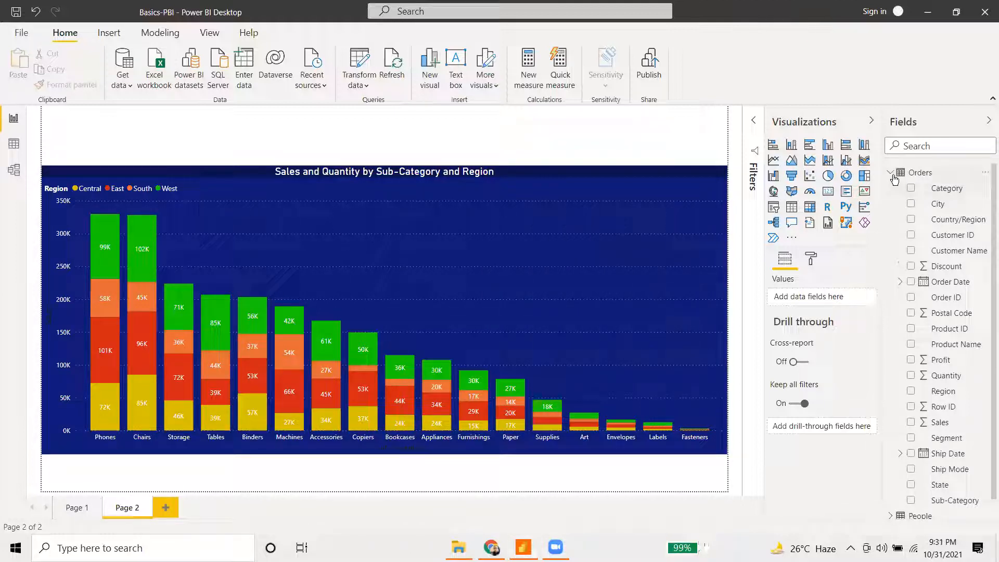
left_click(892, 175)
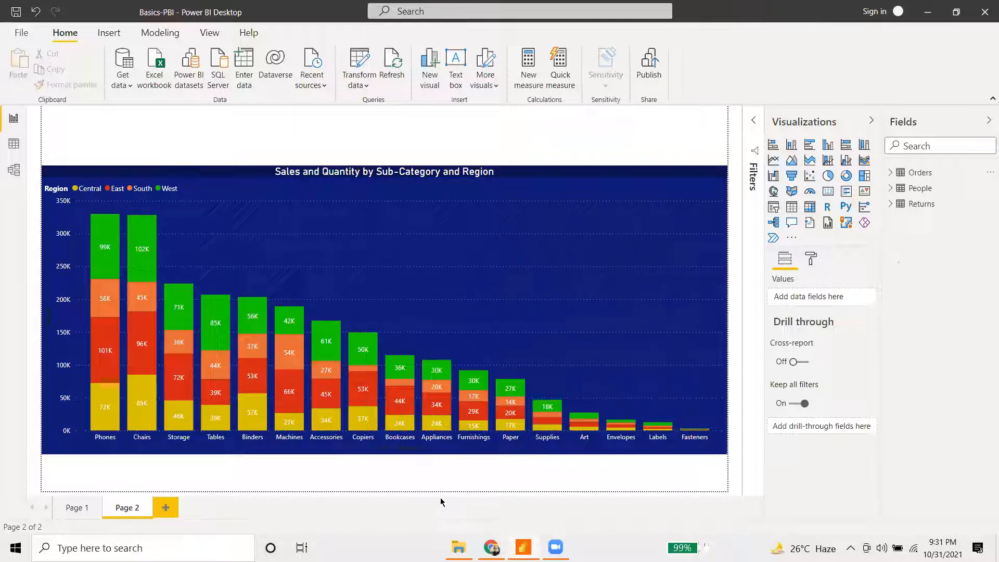
left_click(601, 291)
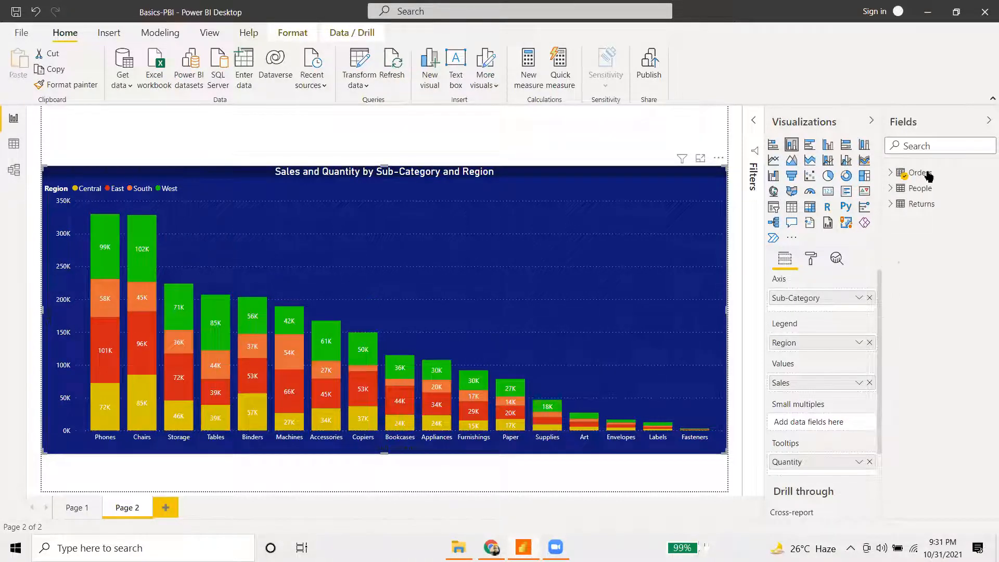
left_click(11, 144)
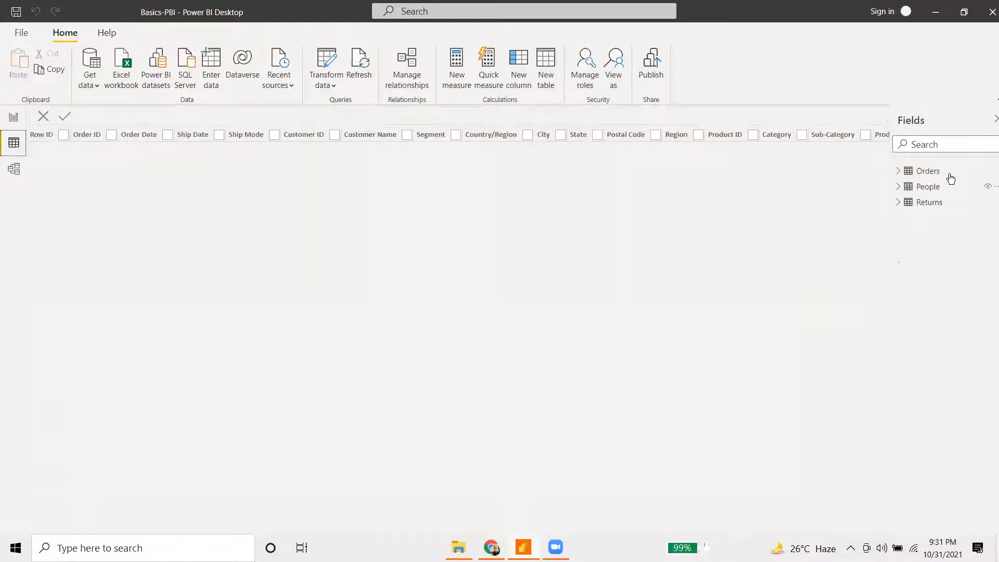
- Open the Orders table's 9,994 rows and scroll across columns like Category and Sub-Category
left_click(929, 175)
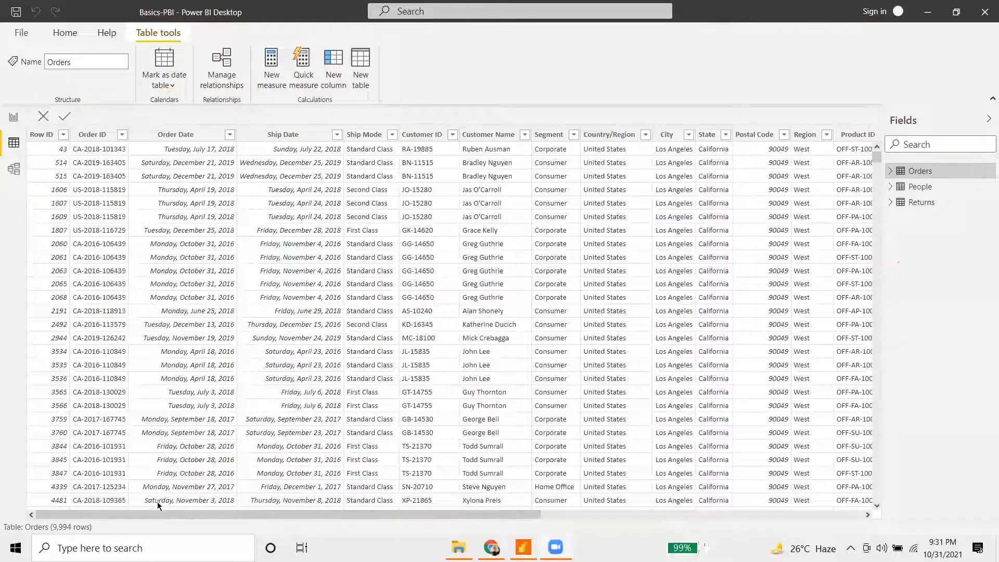
left_click_drag(167, 513, 539, 433)
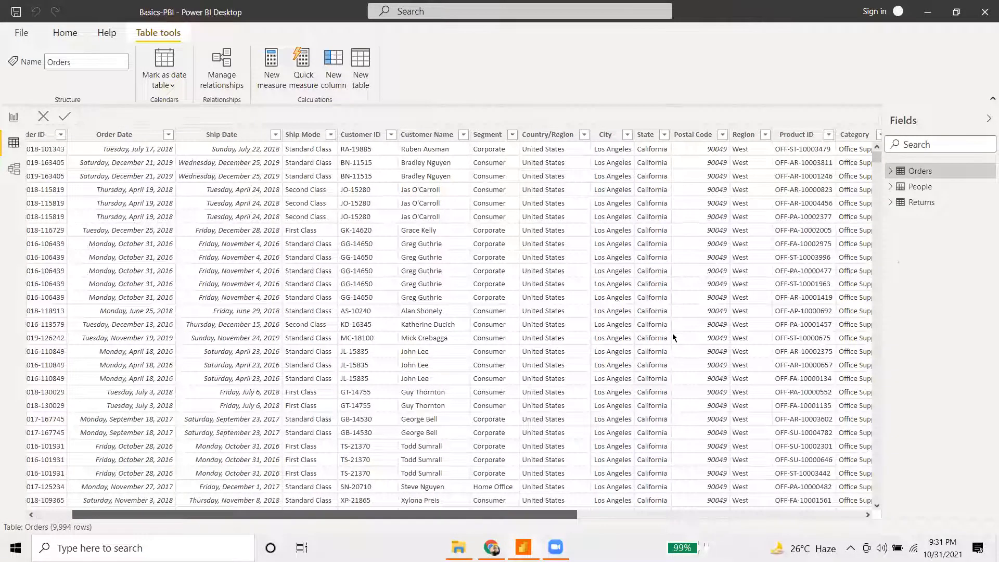
scroll(447, 317, "right", 1)
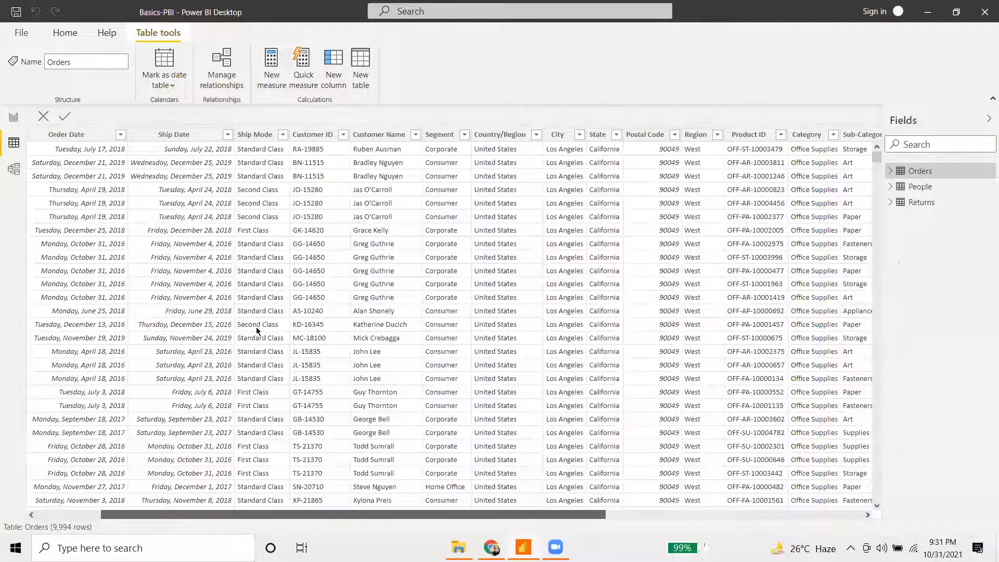
scroll(256, 328, "right", 5)
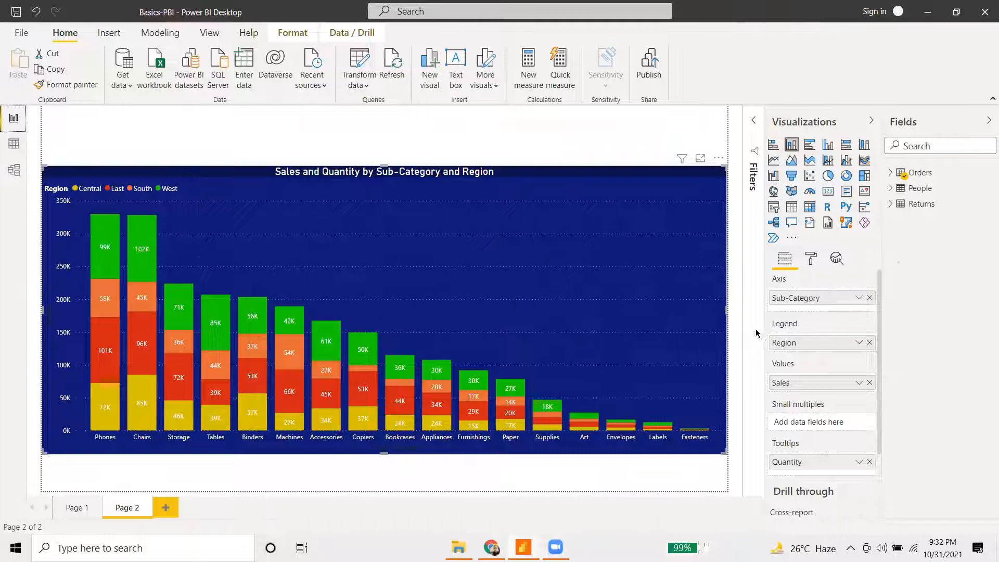
left_click(78, 508)
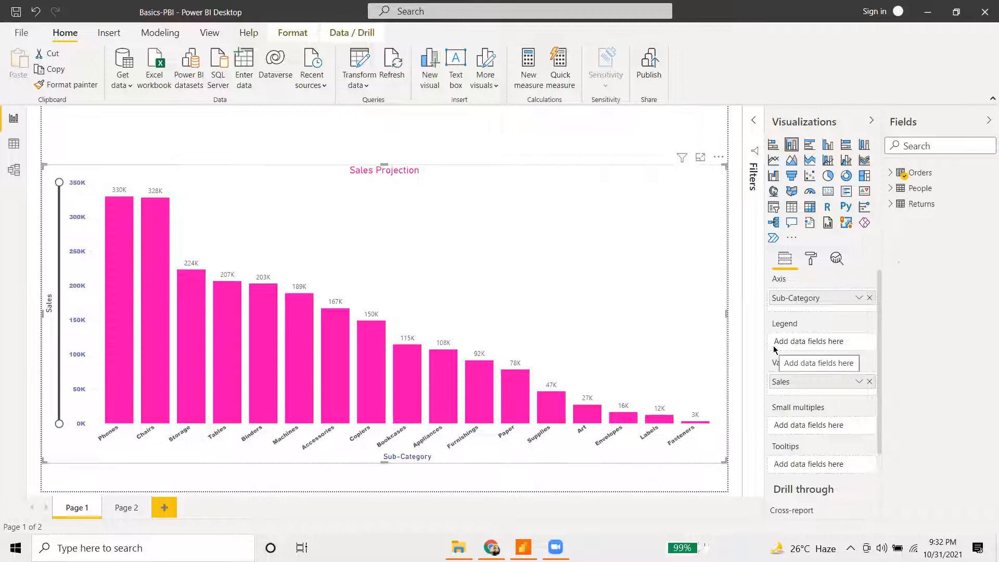
left_click(124, 510)
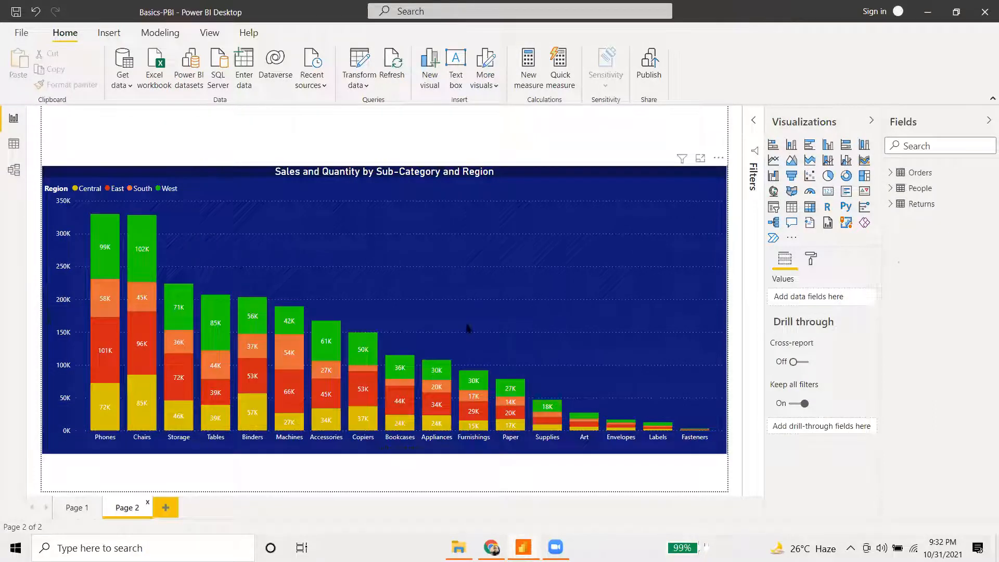
- Select the stacked chart and drag the Orders City and Region fields onto its Legend
mouse_move(222, 417)
mouse_move(111, 296)
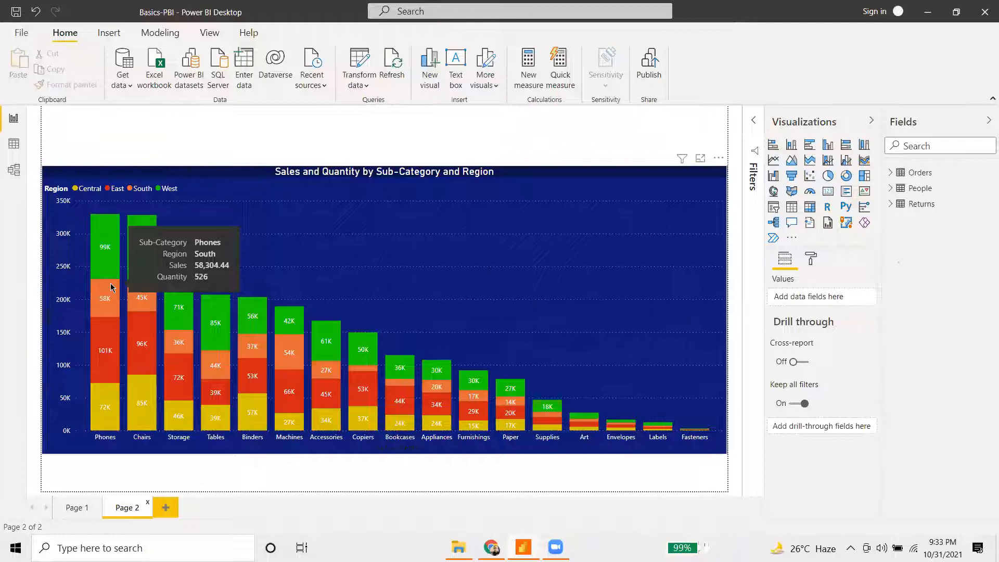
mouse_move(111, 347)
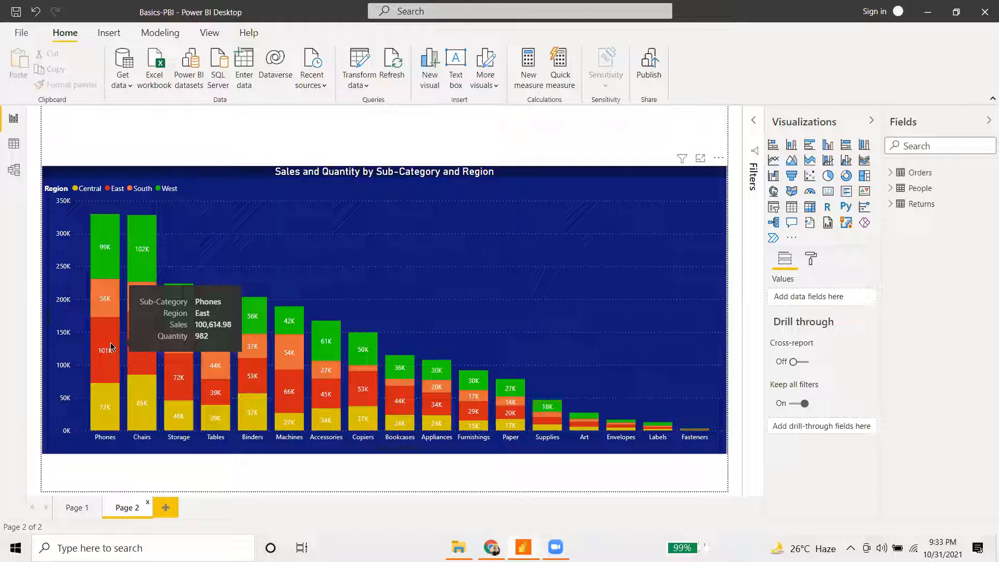
left_click(129, 374)
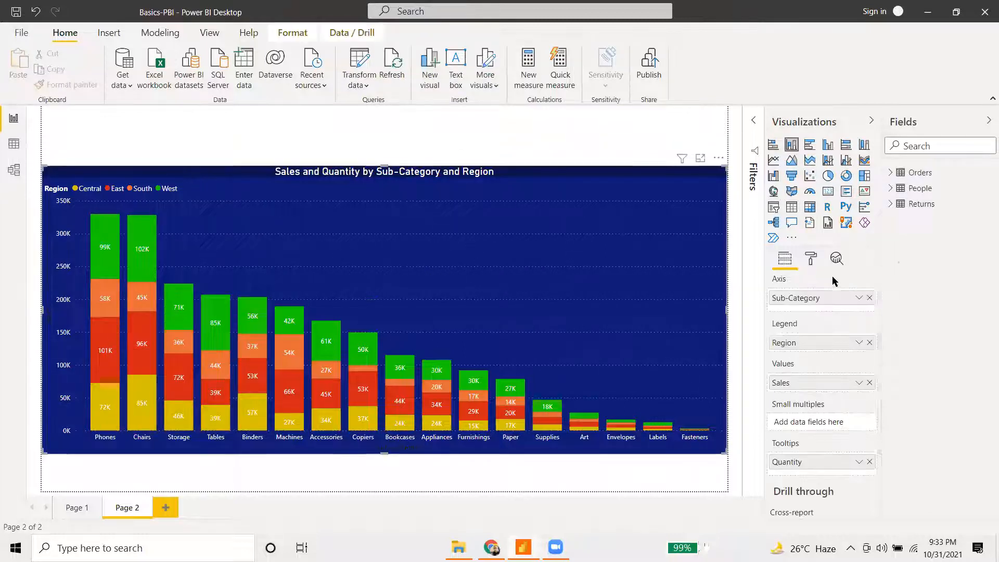
left_click(890, 172)
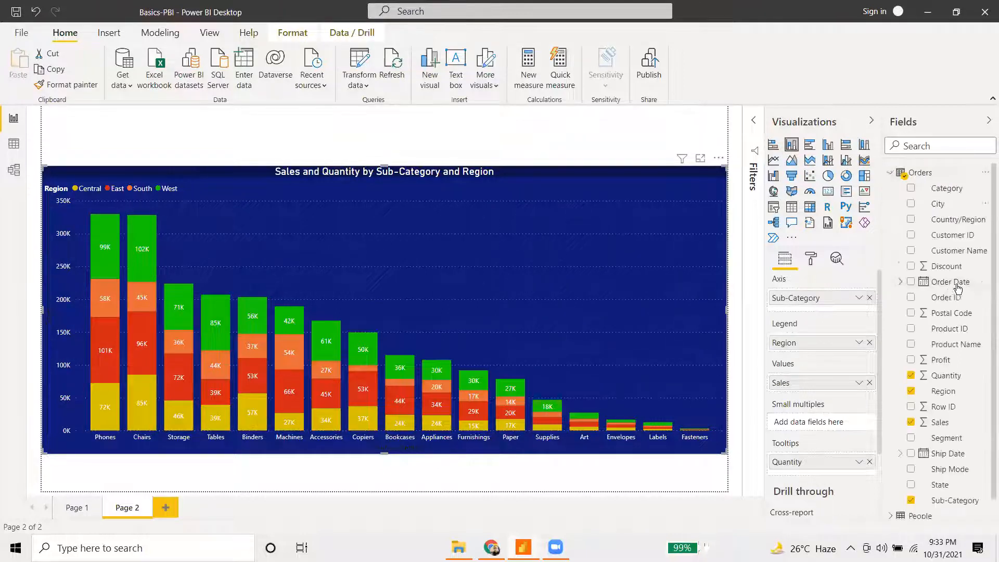
left_click_drag(961, 204, 834, 346)
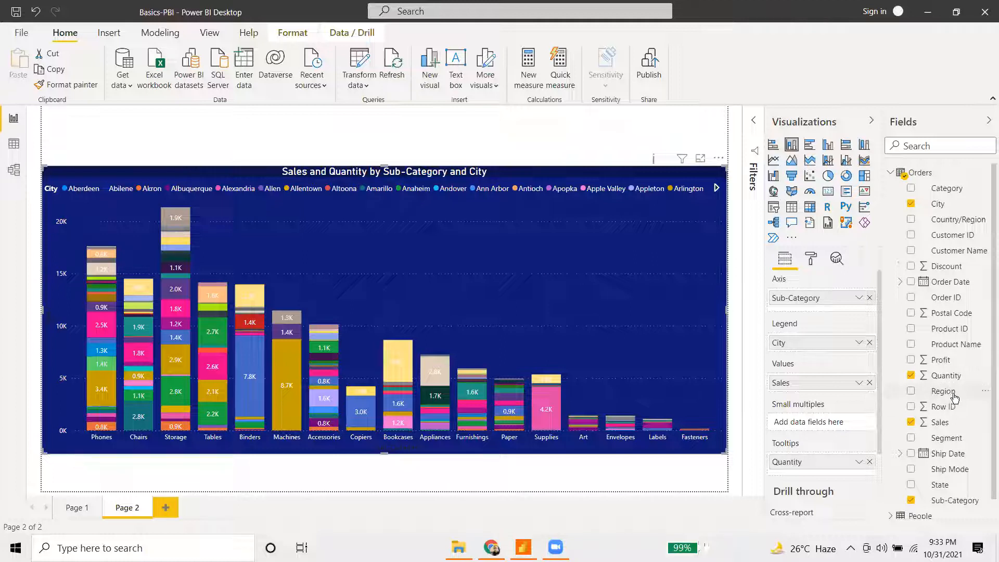
left_click_drag(955, 399, 820, 357)
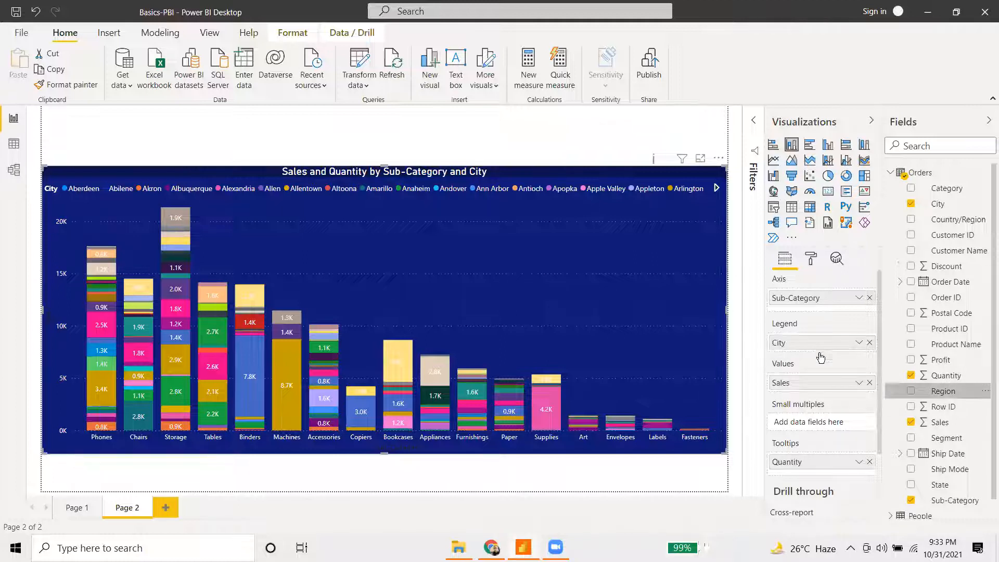
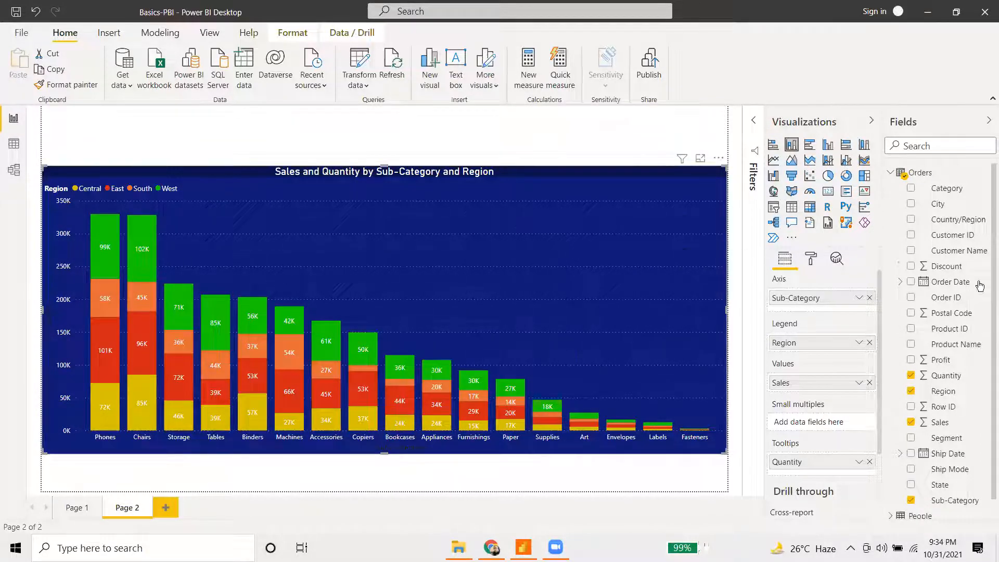
- Try City as the stacked chart's legend, then restore Region as the legend
scroll(956, 305, "down", 1)
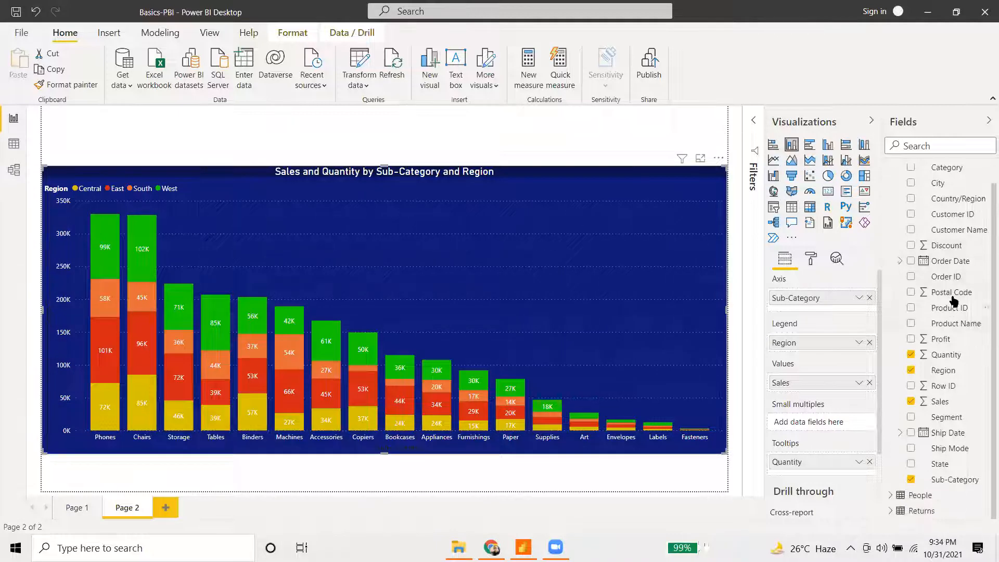
scroll(955, 250, "up", 1)
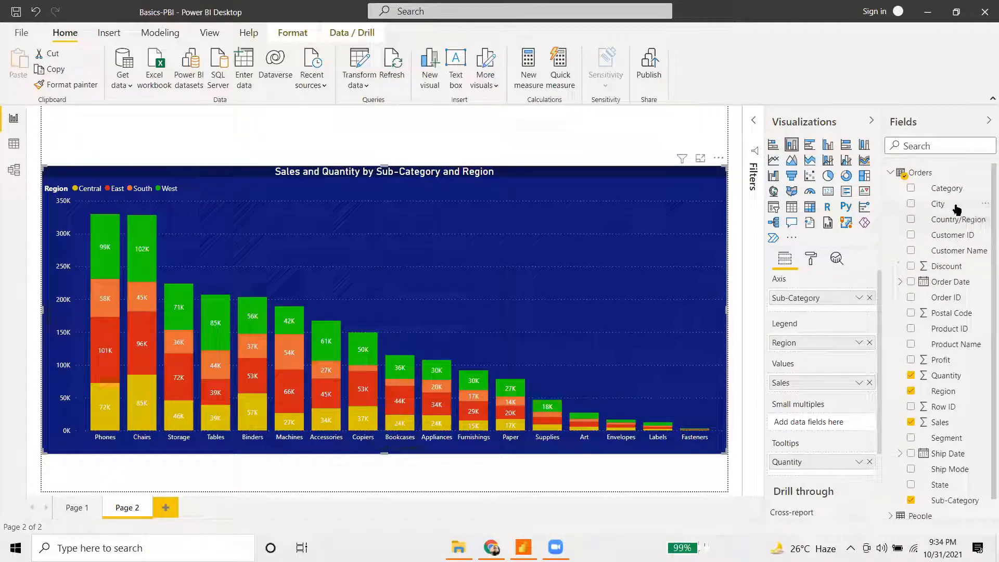
left_click_drag(957, 206, 824, 346)
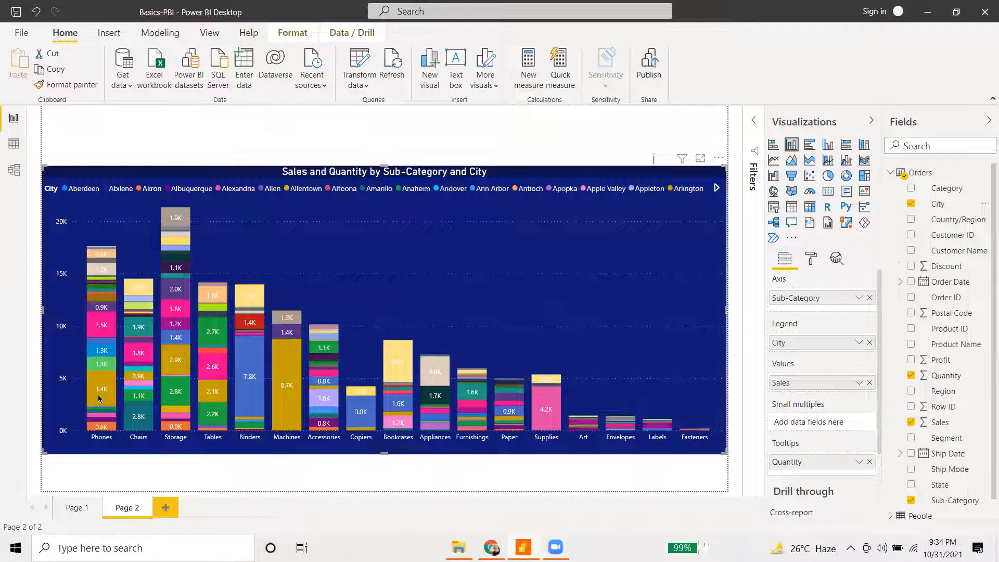
mouse_move(100, 399)
mouse_move(259, 406)
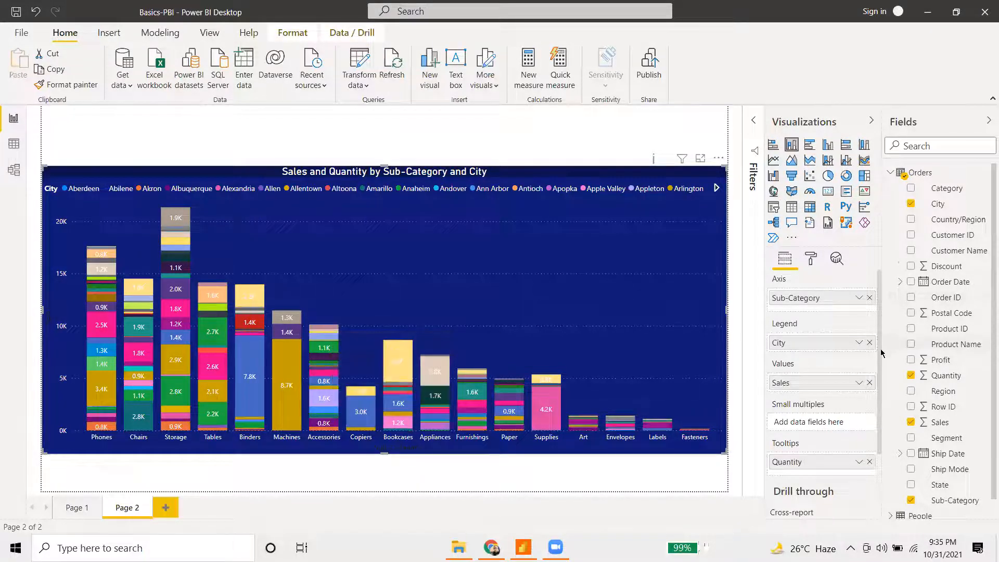
scroll(931, 316, "down", 1)
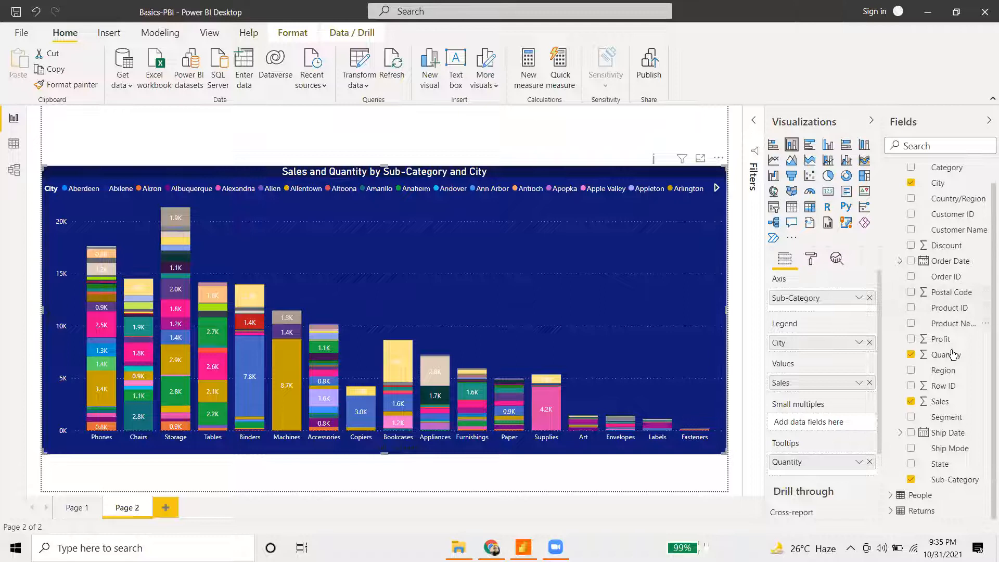
left_click_drag(942, 370, 817, 344)
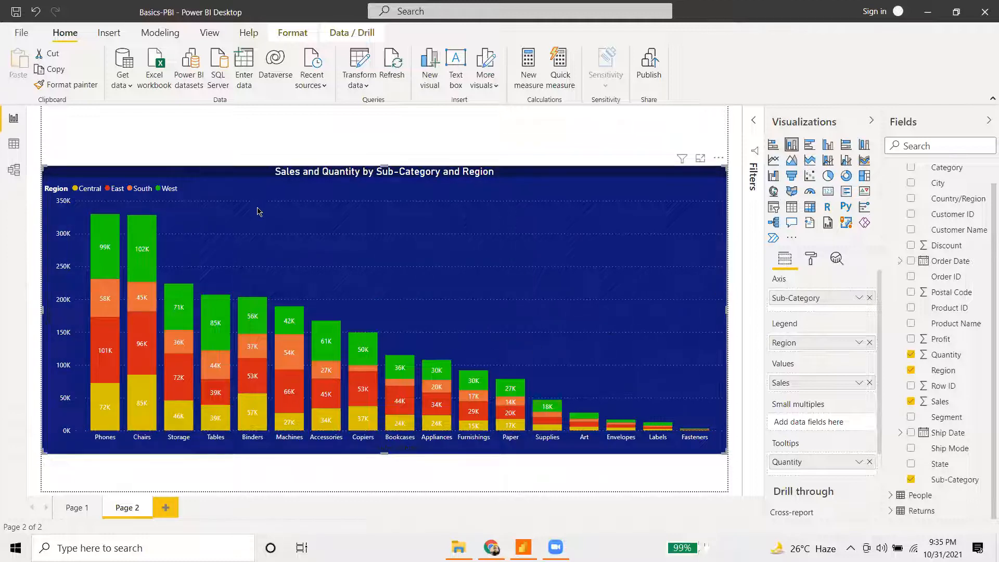
- Export the report to PDF as Basics-PBI.pdf
left_click(22, 32)
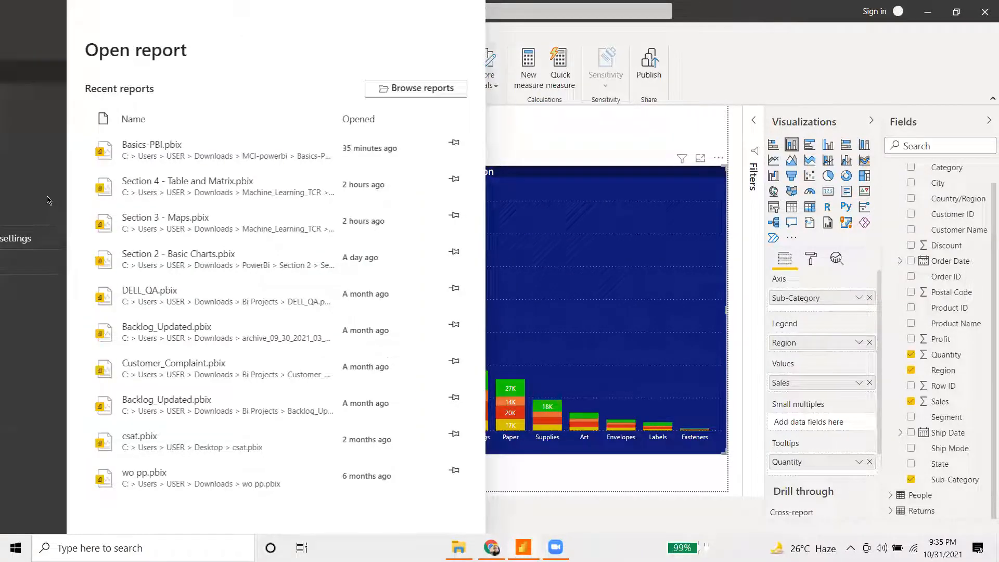
left_click(48, 189)
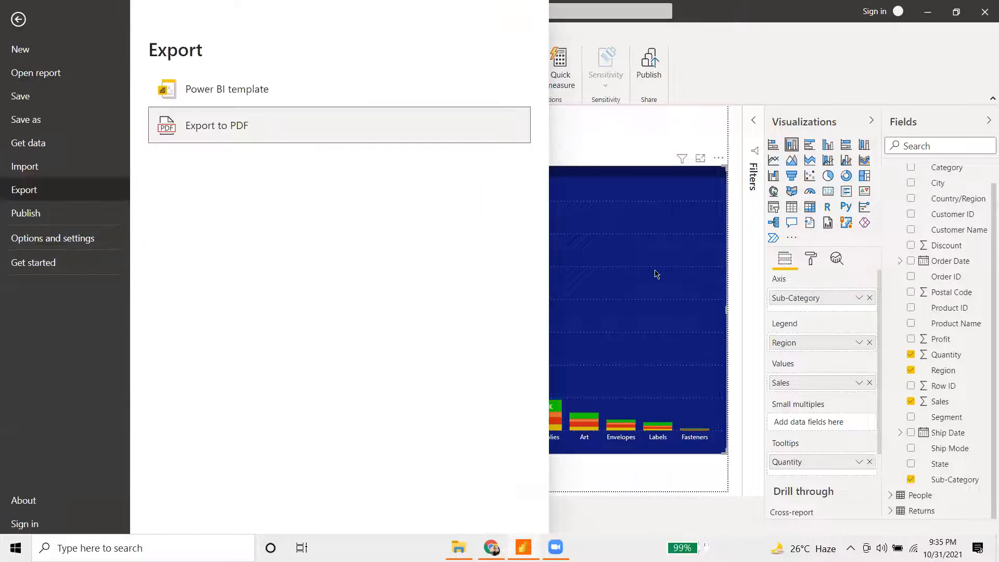
key("Escape")
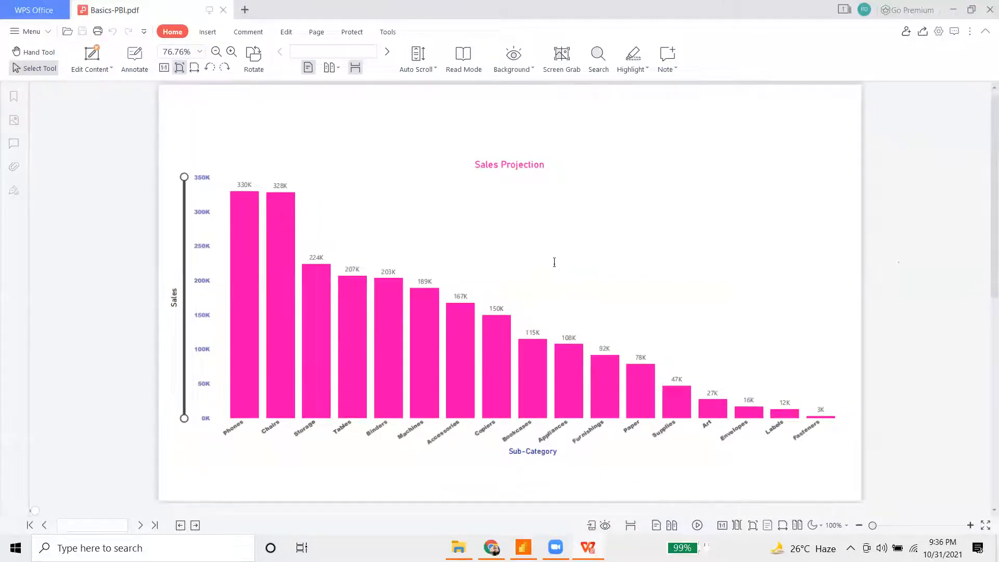
- Review the Sales Projection page and the stacked Region chart page of Basics-PBI.pdf, then return to Power BI
scroll(555, 270, "up", 8)
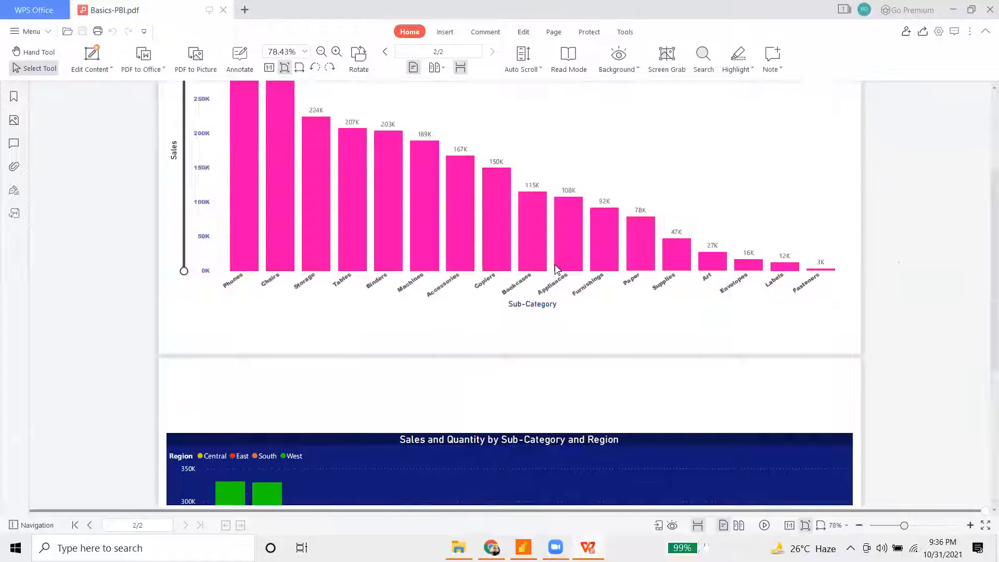
scroll(555, 270, "down", 6)
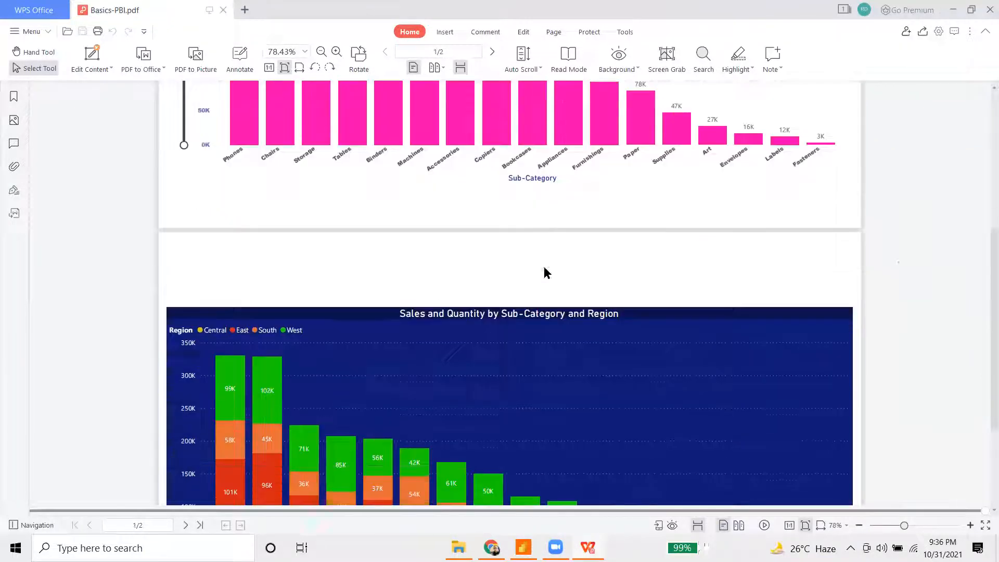
scroll(288, 320, "down", 2)
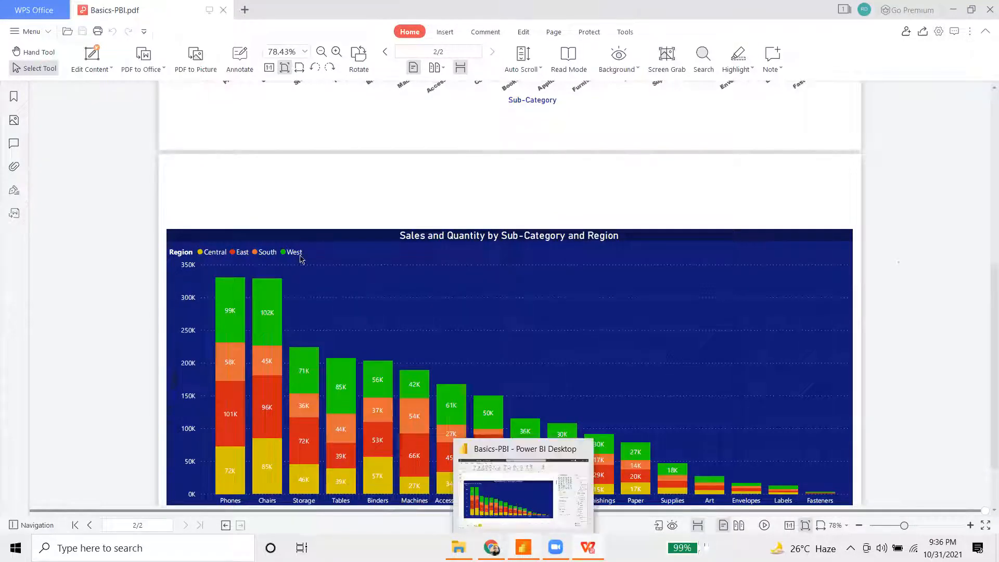
key("alt+Tab")
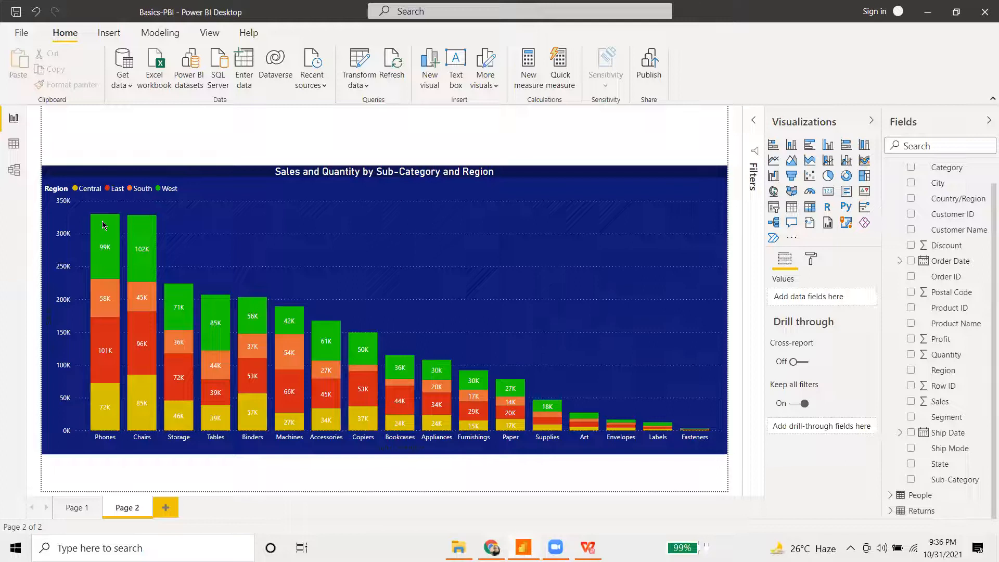
mouse_move(103, 225)
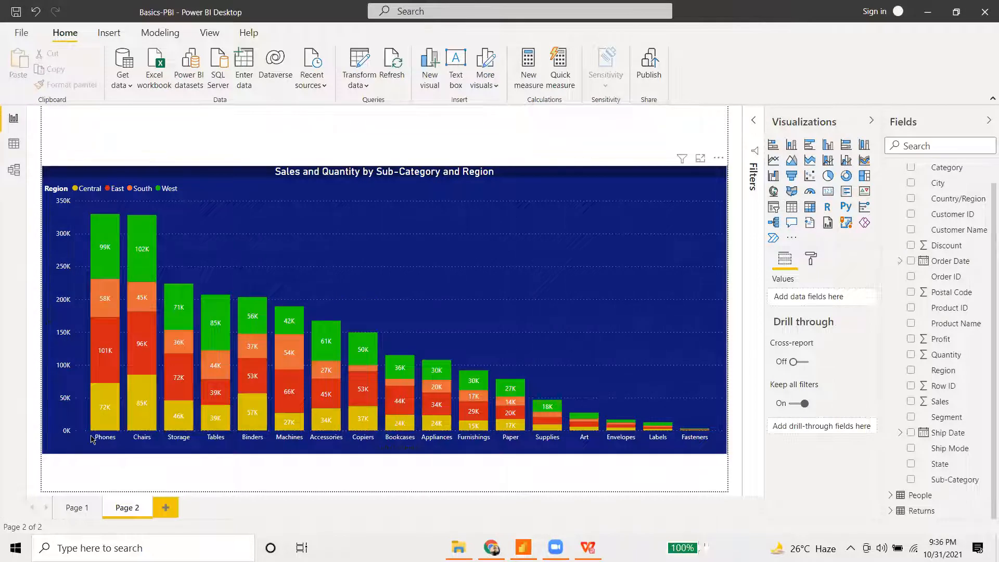
left_click(700, 333)
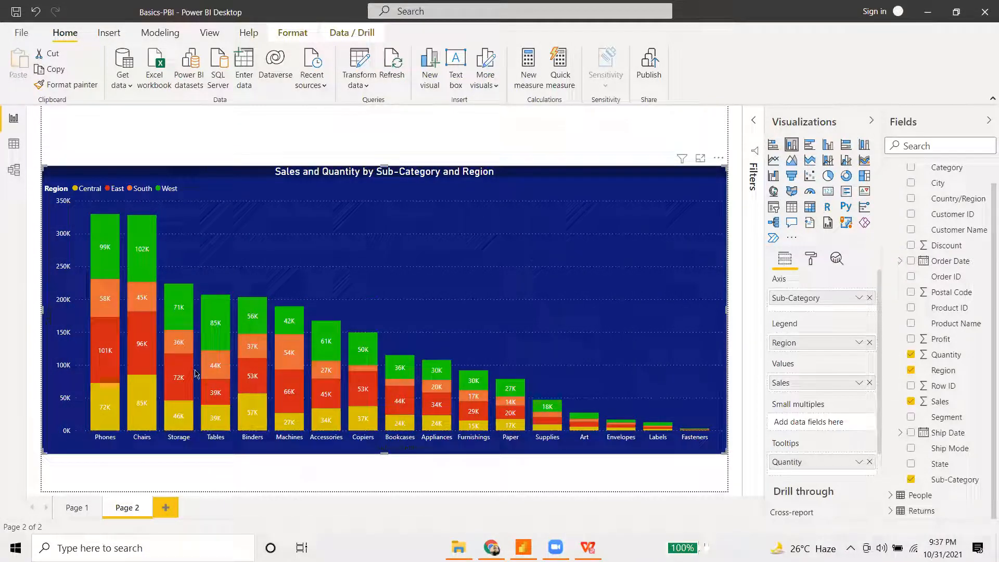
- Read the tooltips on several segments of the stacked Region chart
mouse_move(199, 388)
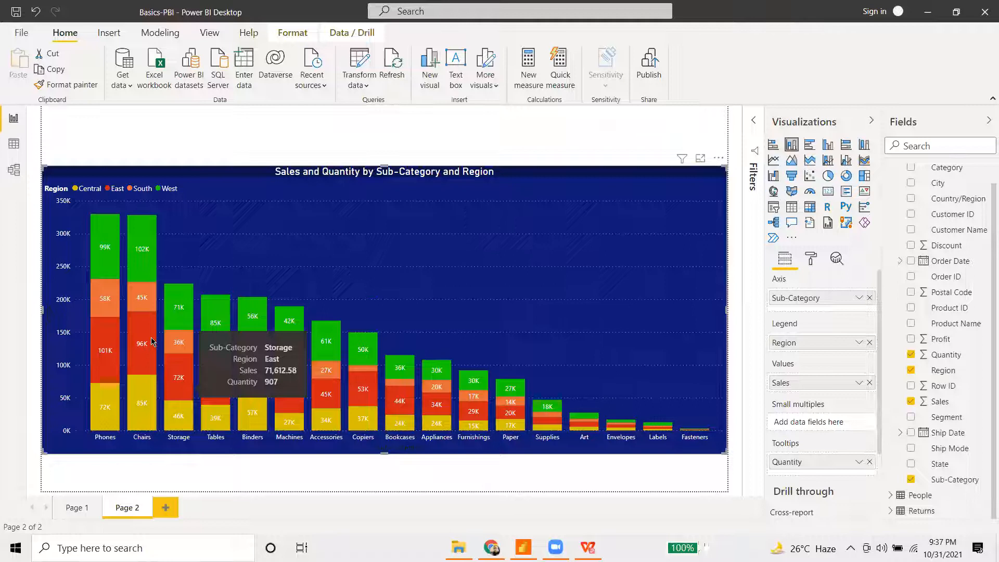
mouse_move(151, 341)
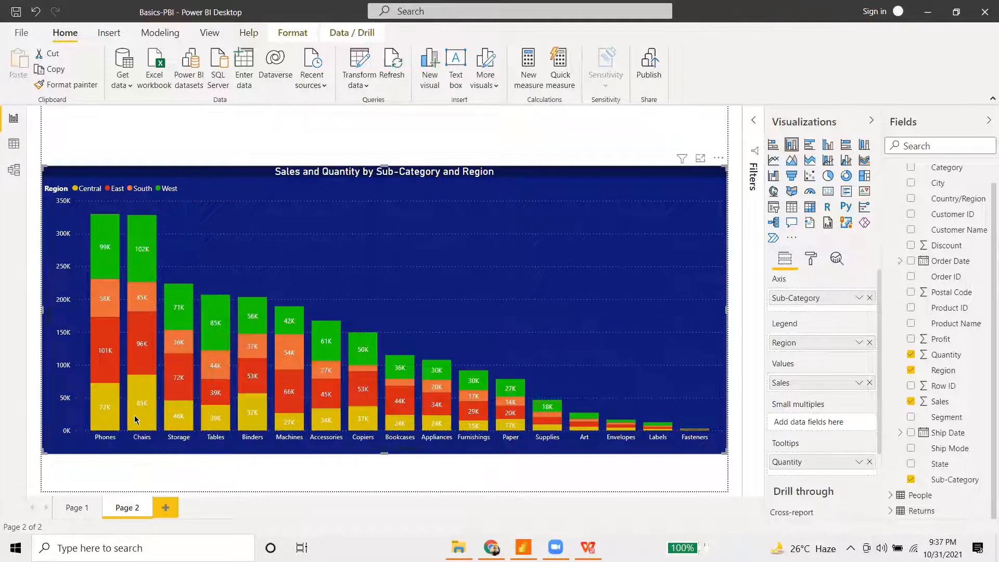
mouse_move(135, 420)
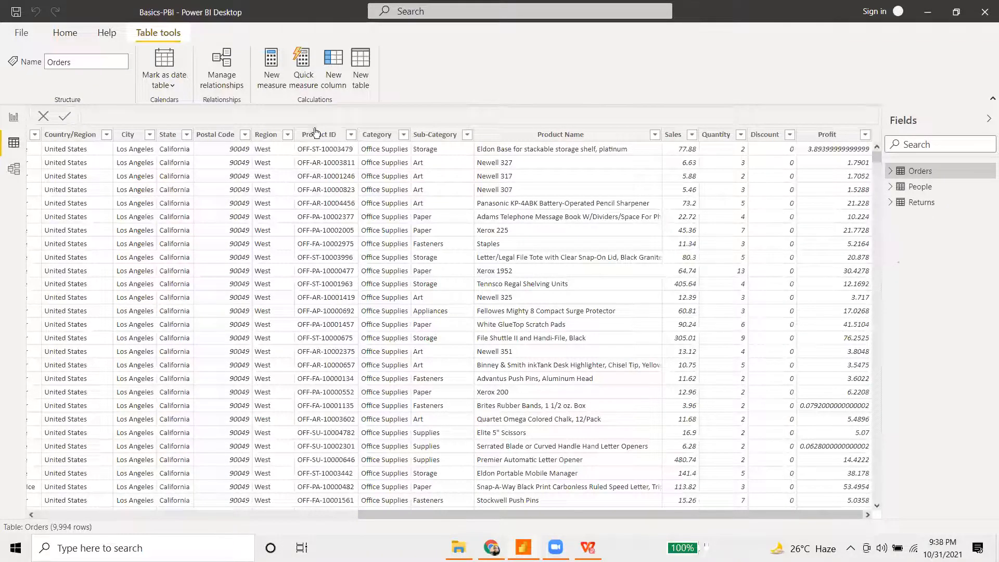
- Browse across the Orders table columns, then place an empty line and clustered column chart on Page 3
scroll(240, 420, "left", 10)
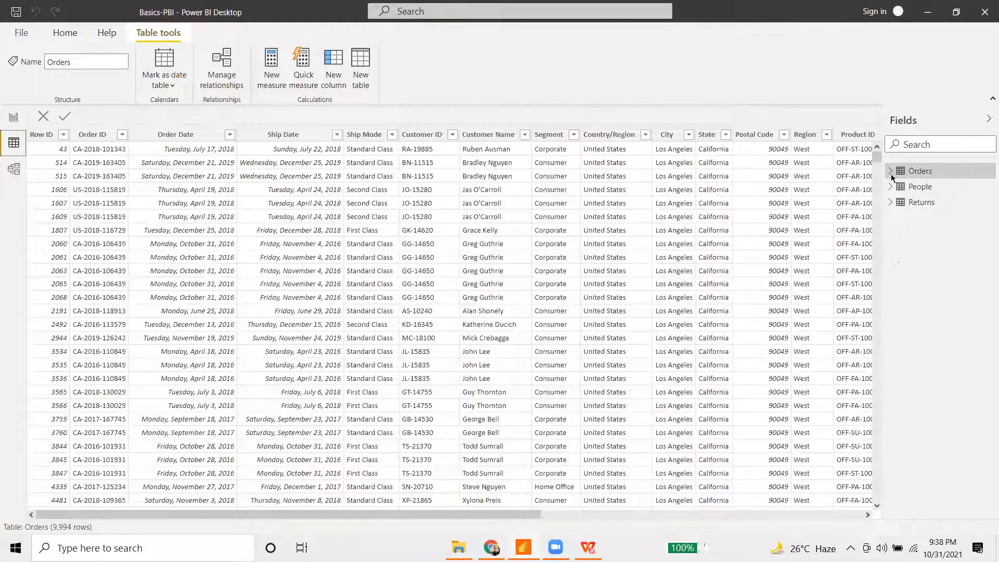
scroll(89, 214, "right", 10)
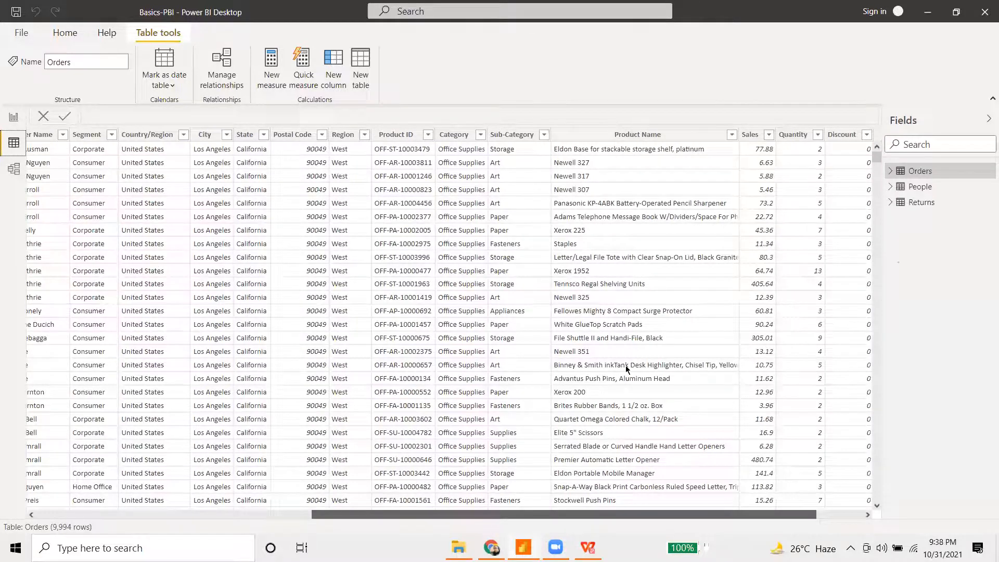
scroll(627, 369, "right", 2)
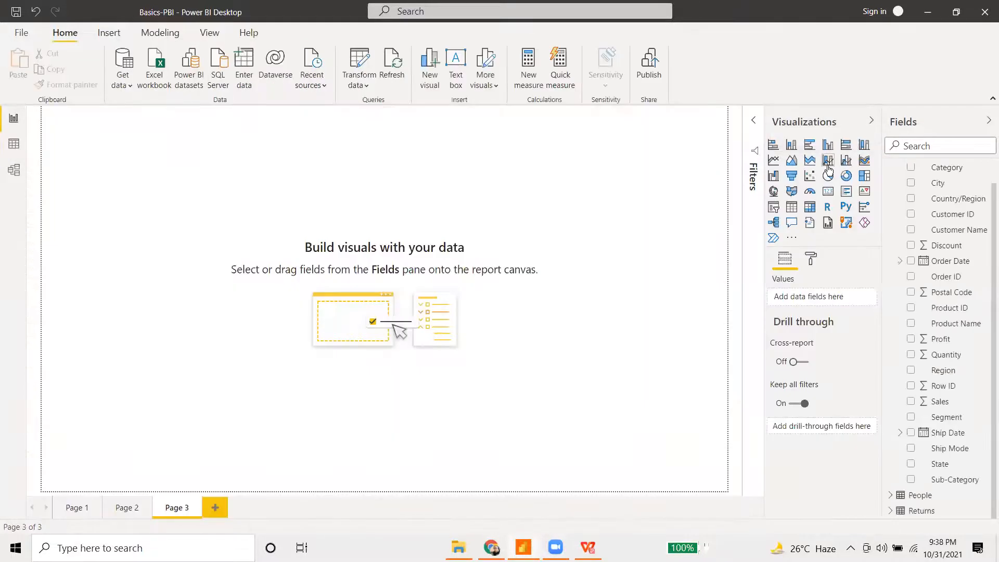
left_click(828, 165)
- Stretch the combo chart across Page 3 and make Sub-Category its shared axis
left_click_drag(195, 254, 725, 381)
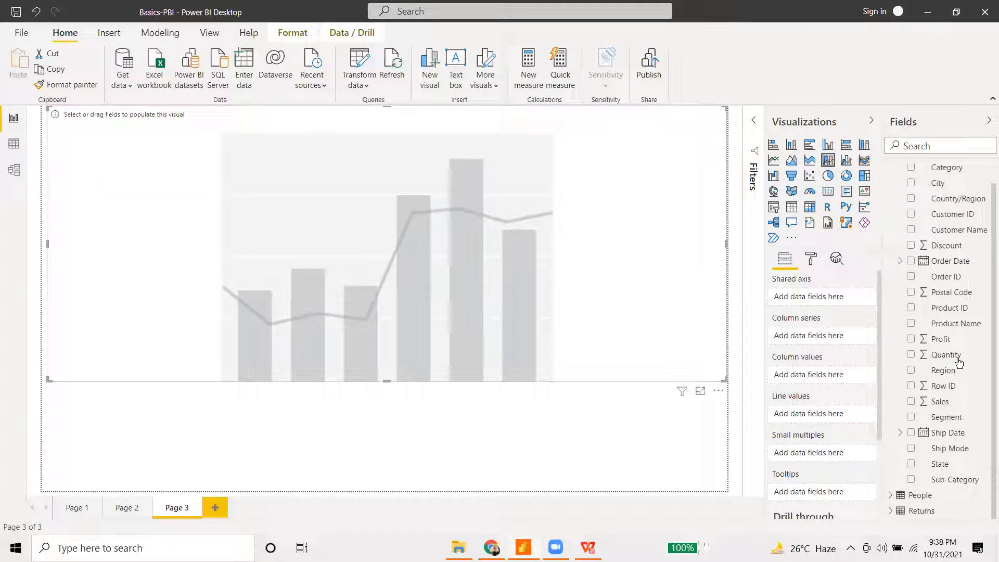
left_click_drag(955, 477, 814, 291)
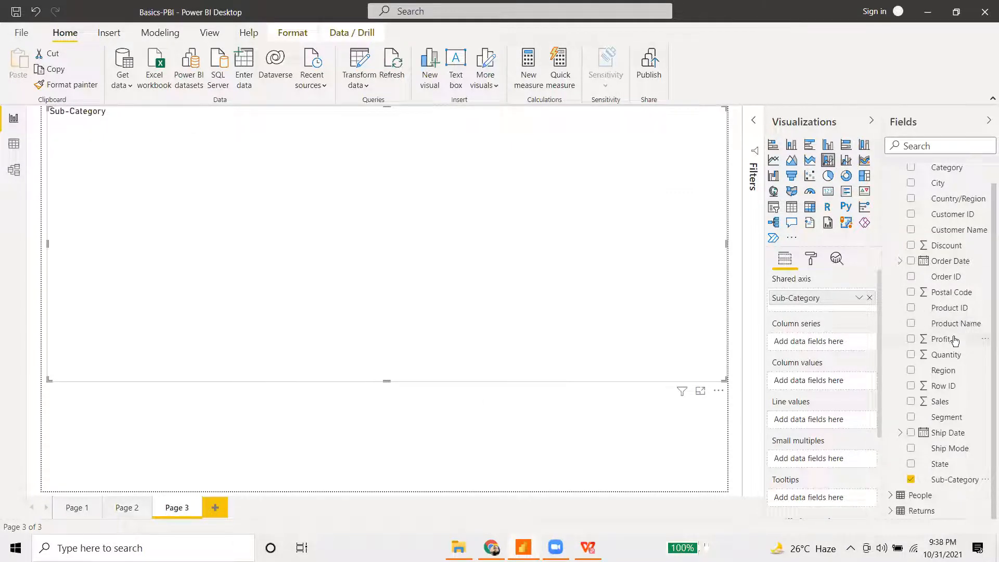
scroll(955, 340, "up", 1)
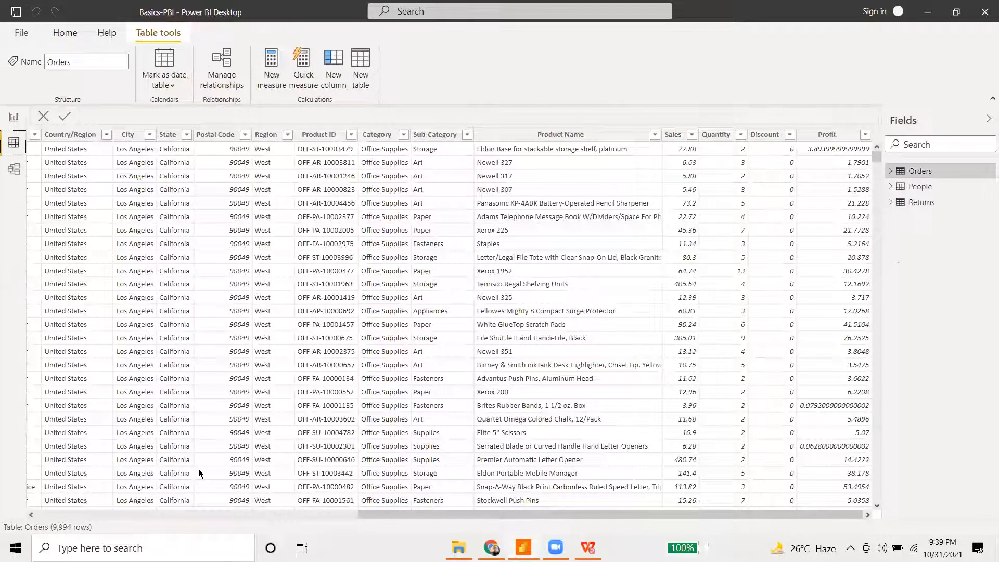
scroll(199, 470, "left", 10)
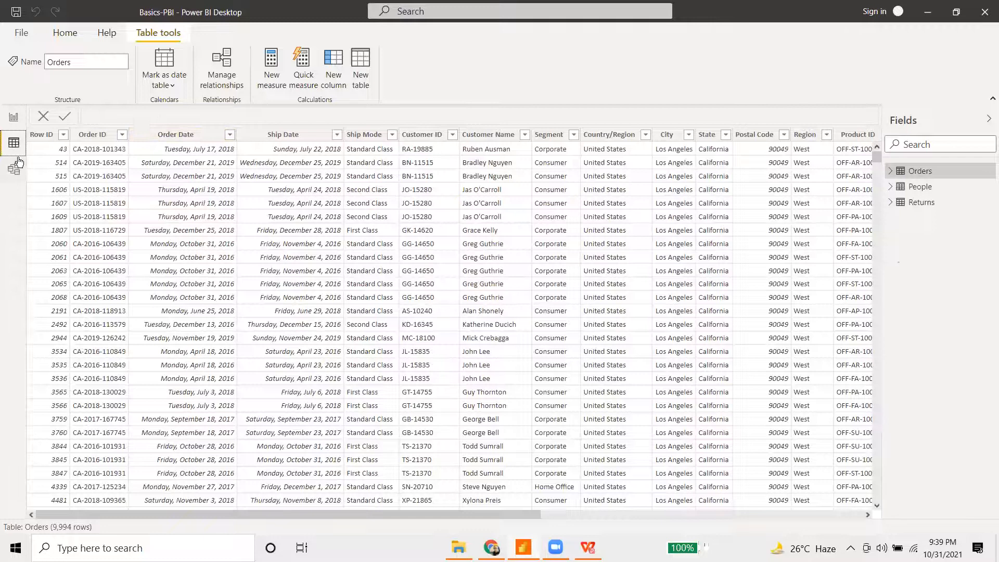
left_click(14, 120)
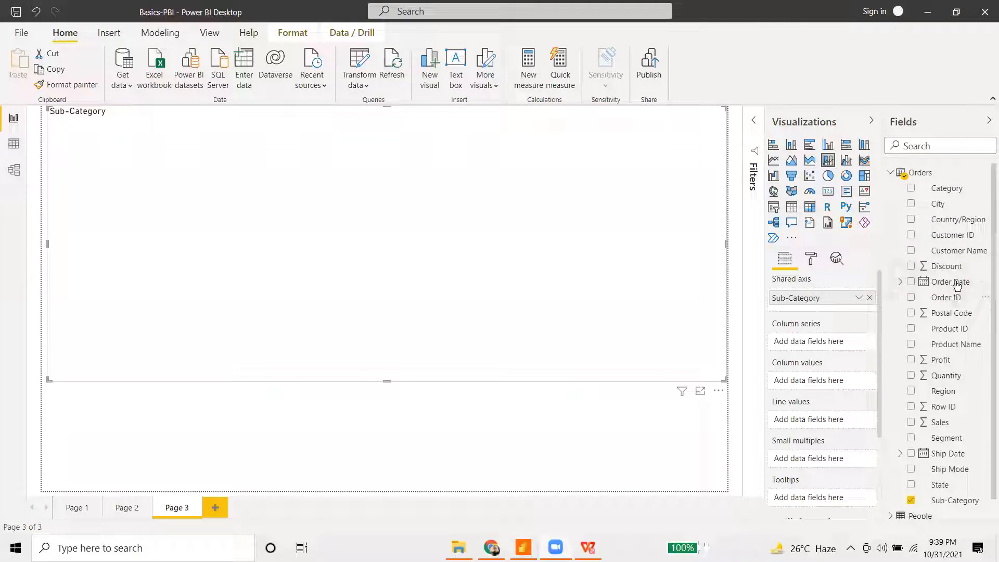
- Add Order Date to the combo chart, move it to column values, then remove Count of Order Date
left_click_drag(957, 284, 825, 424)
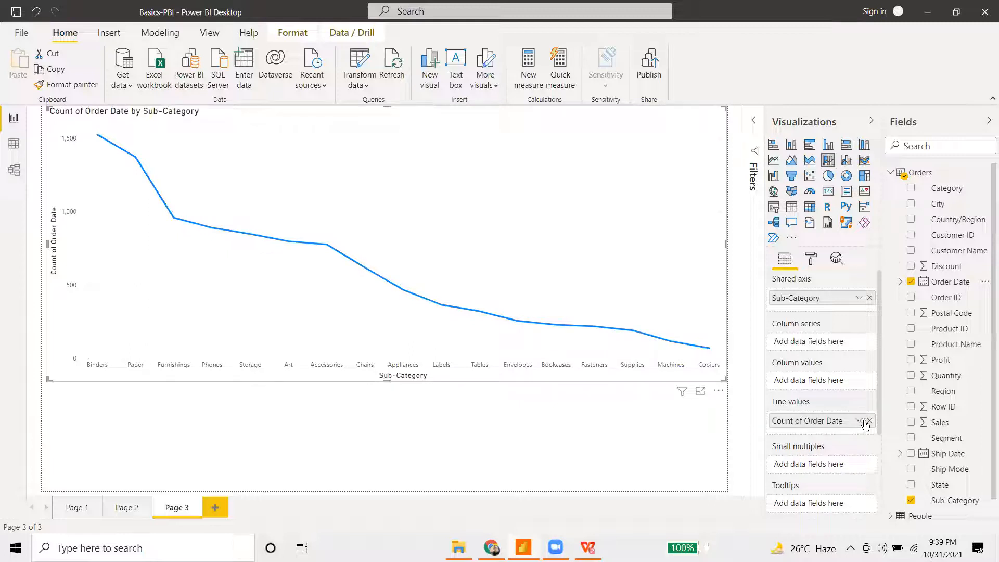
left_click_drag(822, 420, 824, 383)
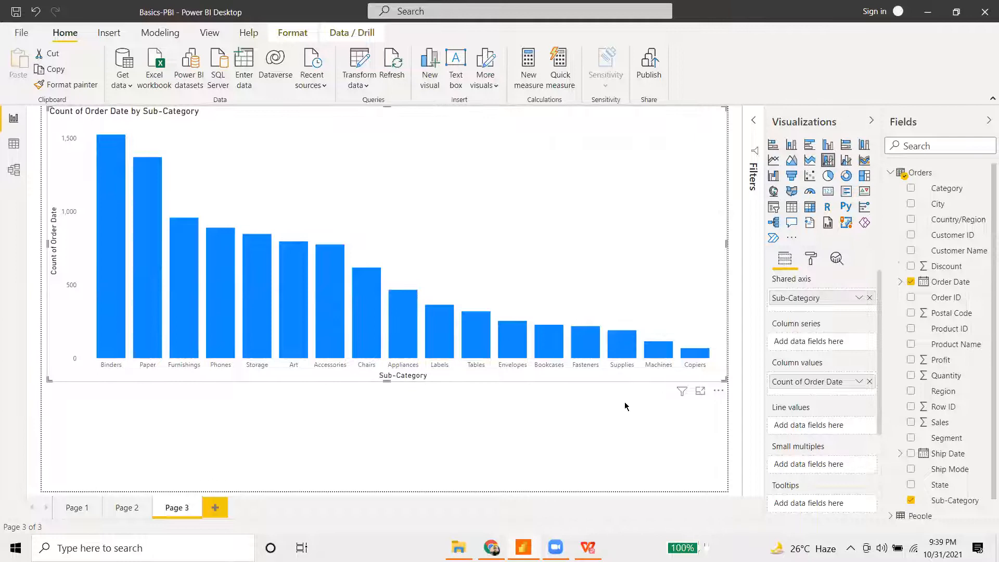
left_click(869, 381)
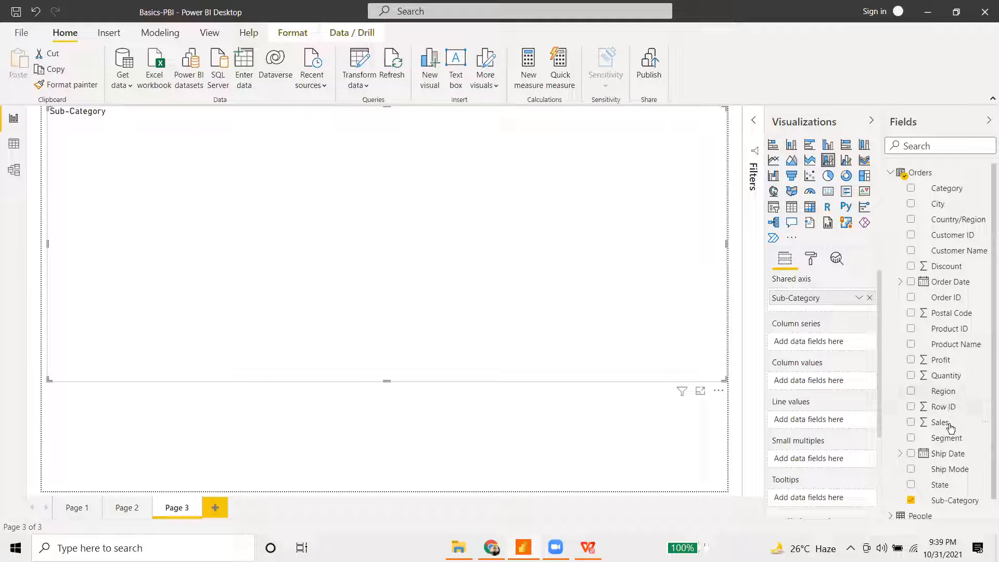
- Put Sales in column values, try a Count of Order Date line, then remove that line
left_click_drag(954, 426, 824, 383)
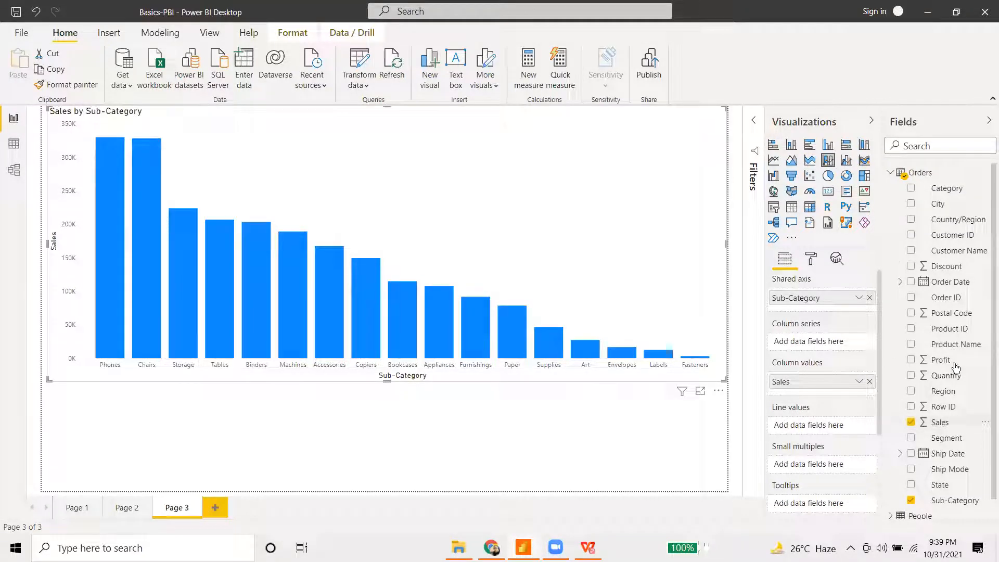
left_click_drag(963, 289, 827, 427)
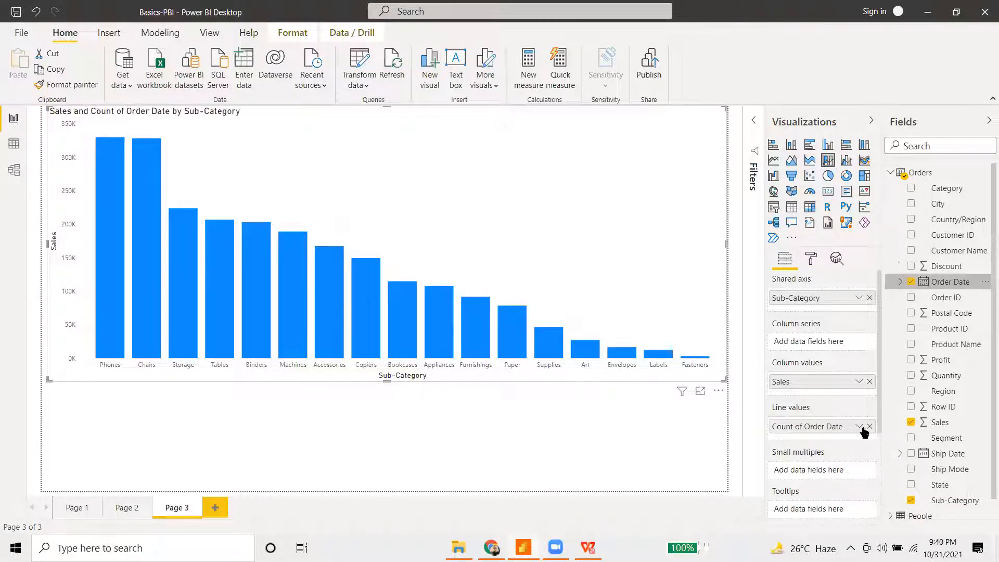
left_click(859, 426)
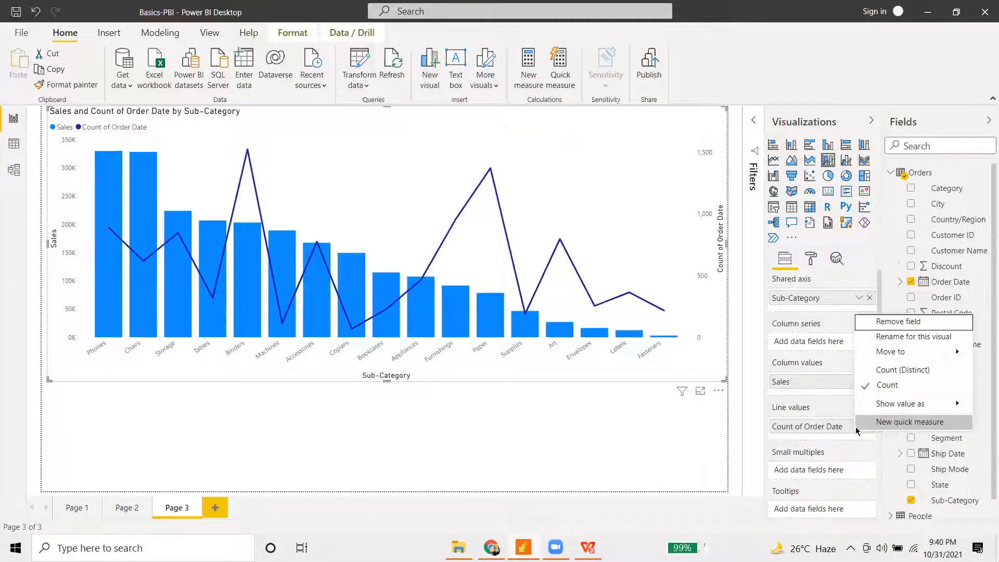
mouse_move(910, 406)
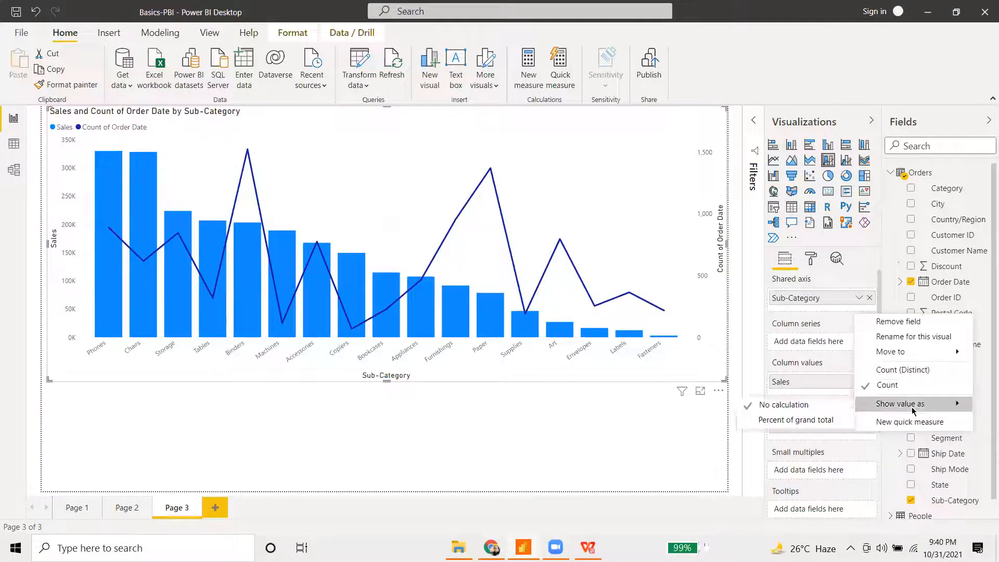
left_click(815, 406)
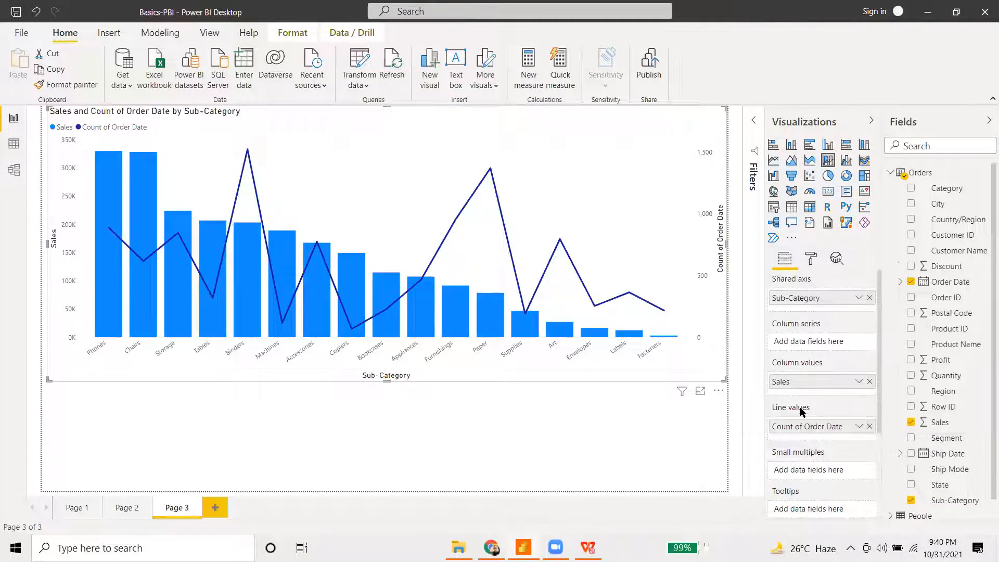
left_click(859, 427)
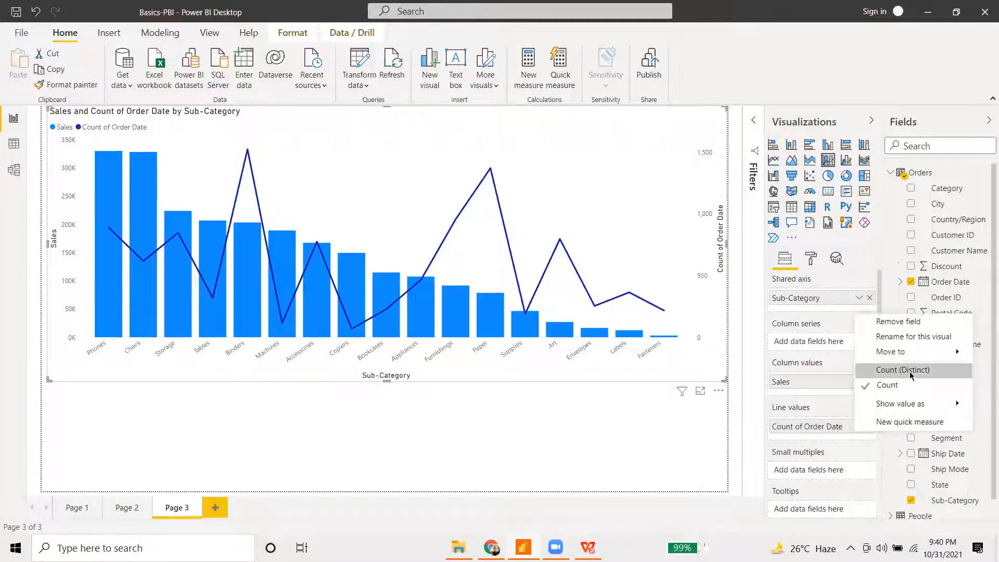
mouse_move(895, 404)
left_click(865, 432)
left_click(870, 426)
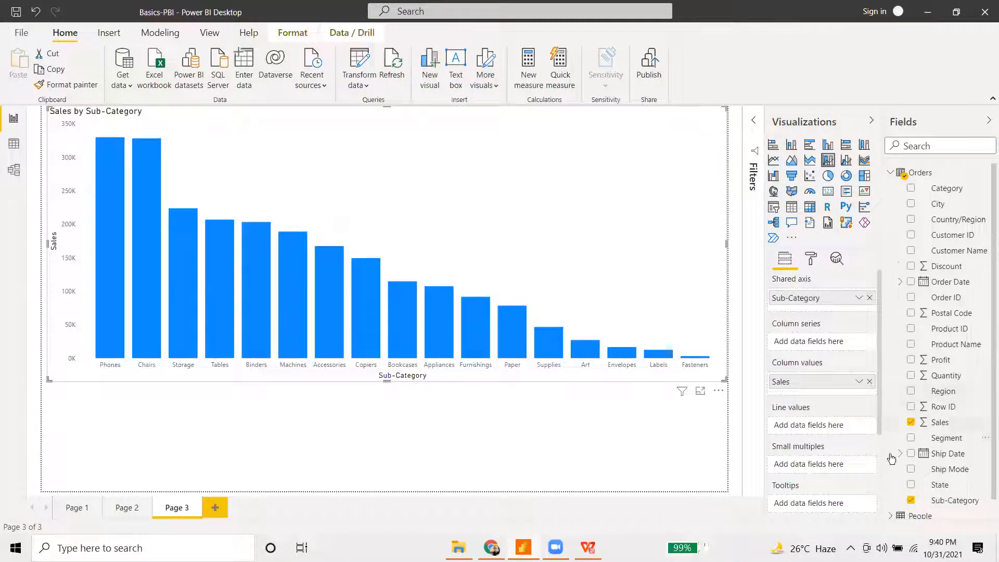
- Switch to a line and stacked column chart, trying then removing an Order Date column series
left_click(846, 160)
left_click_drag(957, 284, 812, 342)
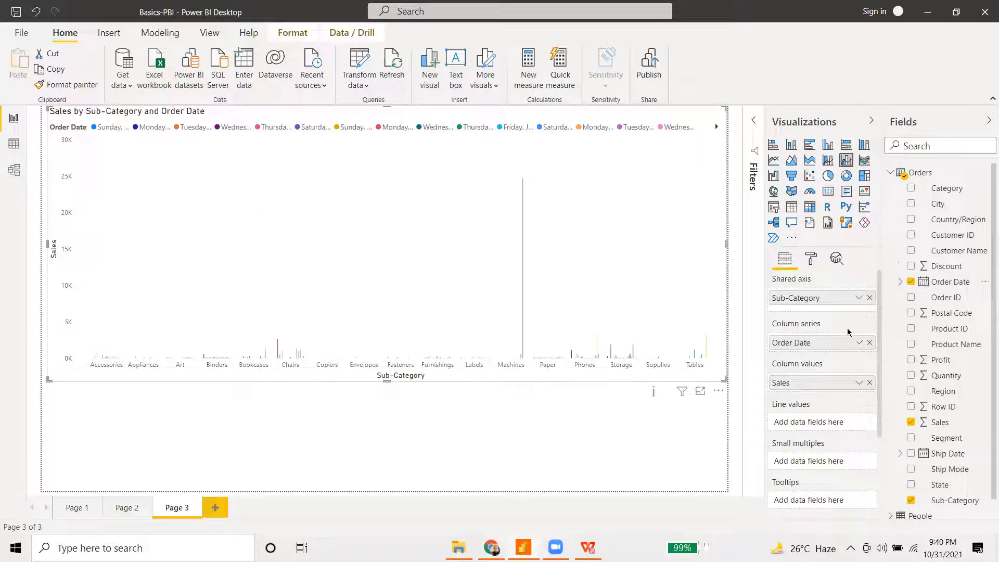
left_click(870, 343)
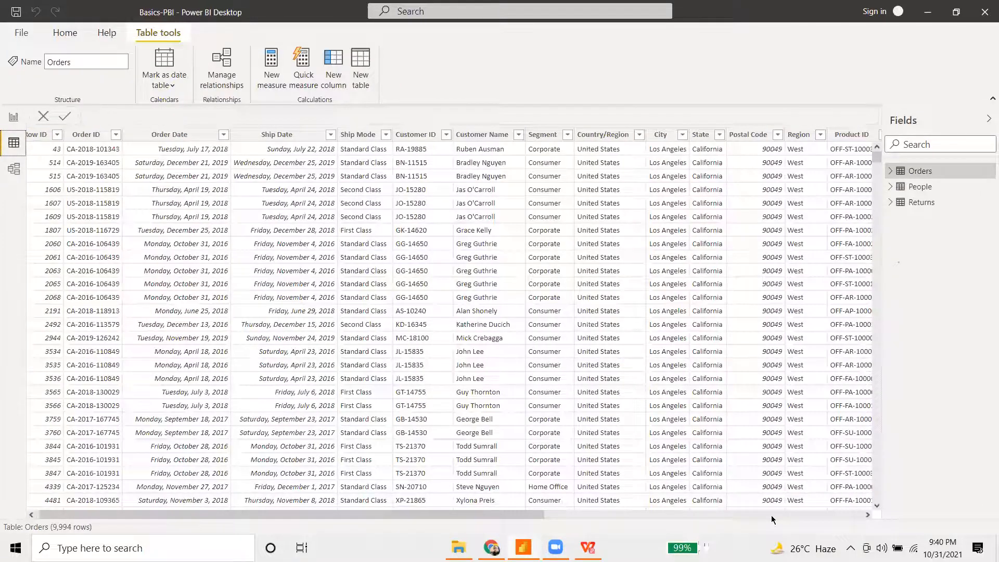
scroll(771, 518, "right", 2)
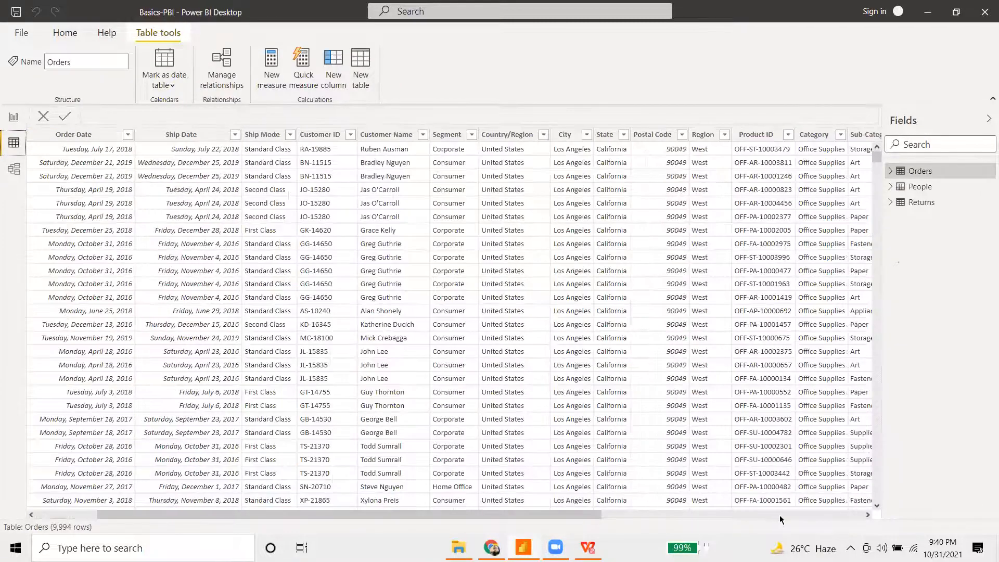
scroll(781, 520, "right", 2)
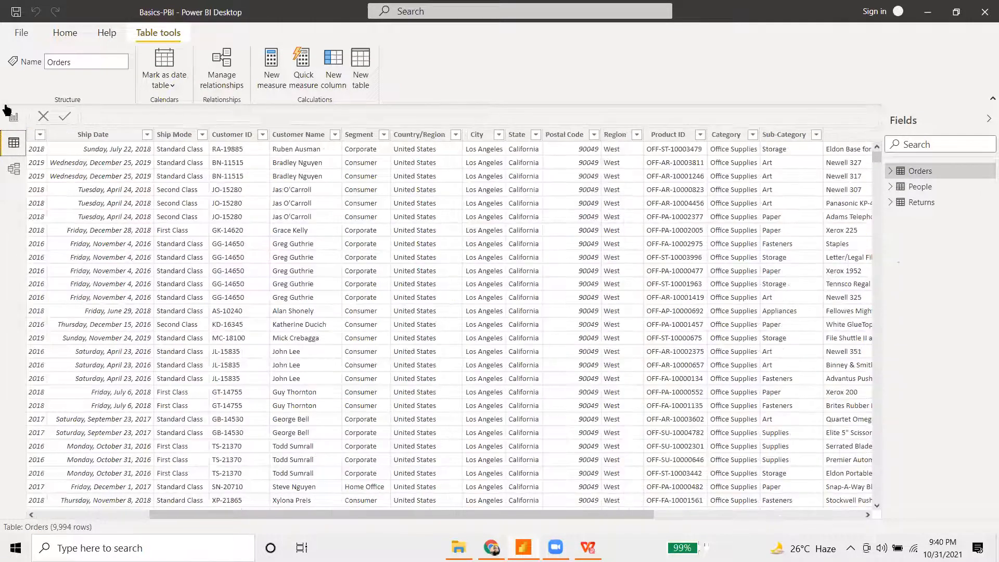
scroll(450, 322, "left", 4)
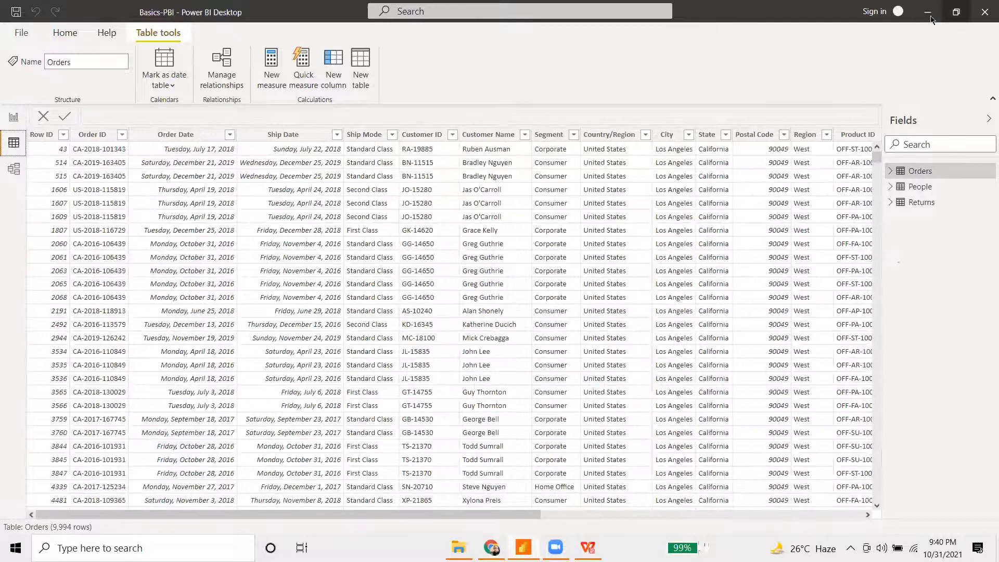
left_click(14, 118)
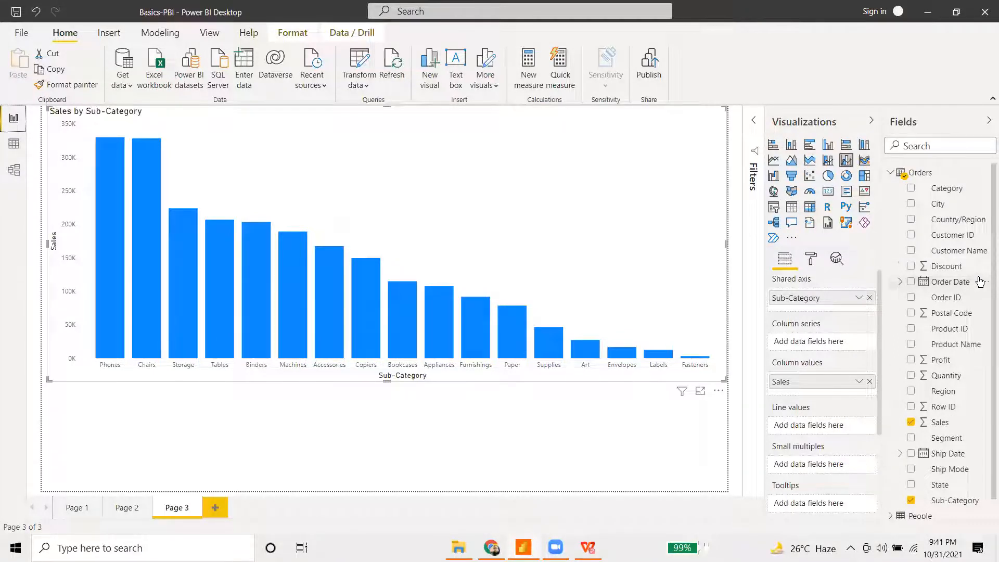
- Move the Sales by Sub-Category combo chart about 85 pixels down Page 3
left_click_drag(552, 181, 539, 217)
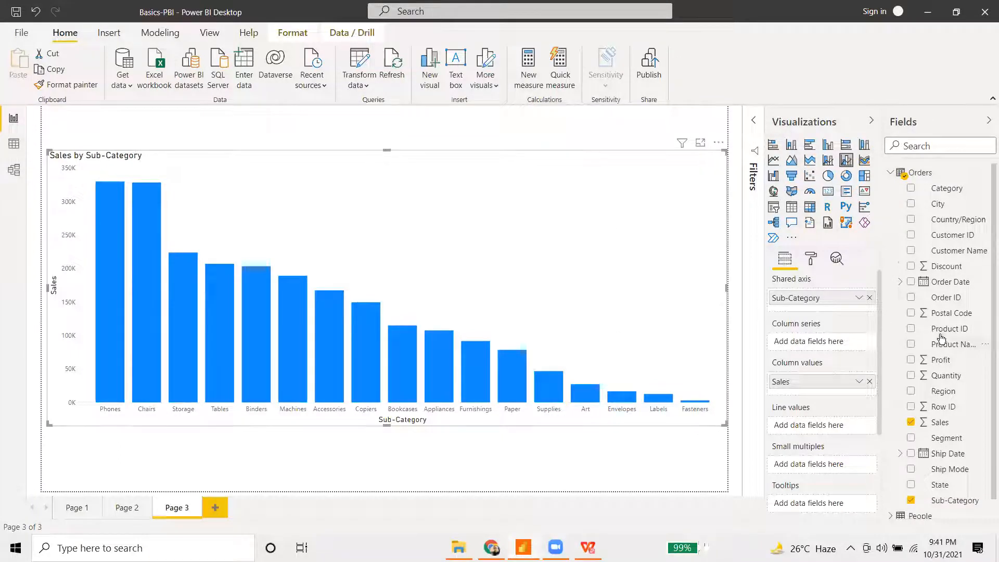
- Make the visual a line chart plotting Sales and Count of Order Date by Sub-Category, then view the Orders table
left_click(775, 161)
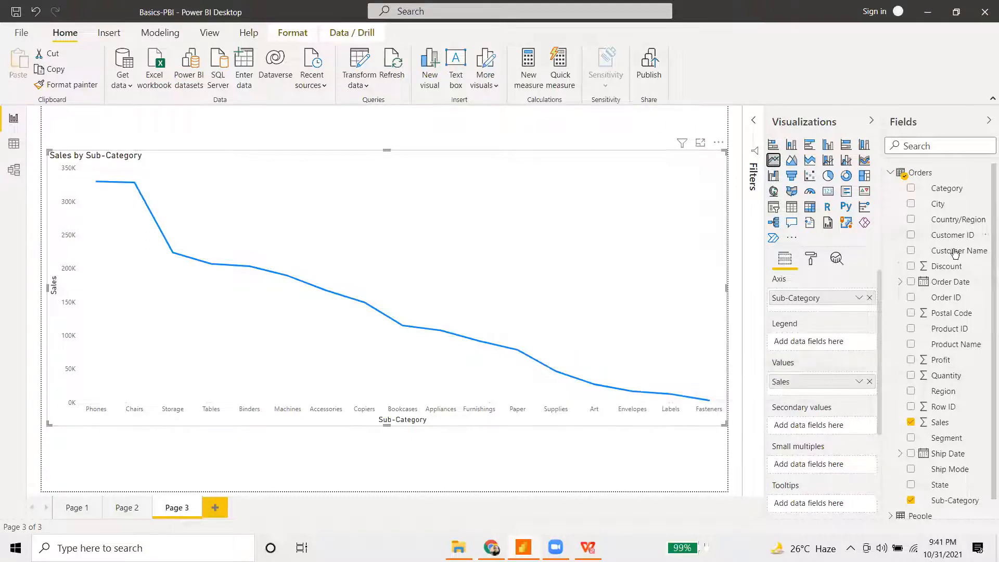
scroll(965, 395, "down", 1)
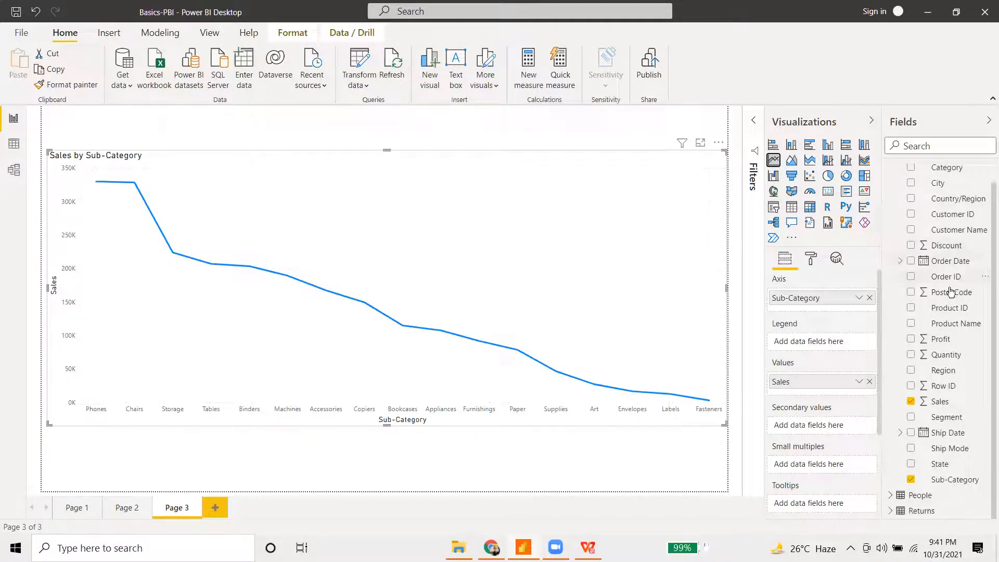
scroll(950, 291, "up", 1)
left_click_drag(951, 288, 824, 386)
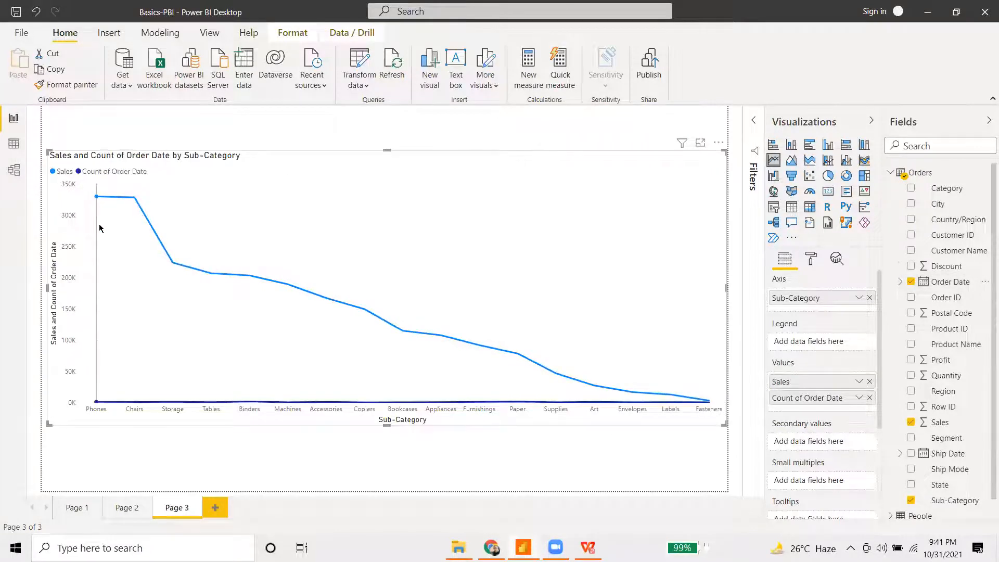
mouse_move(100, 228)
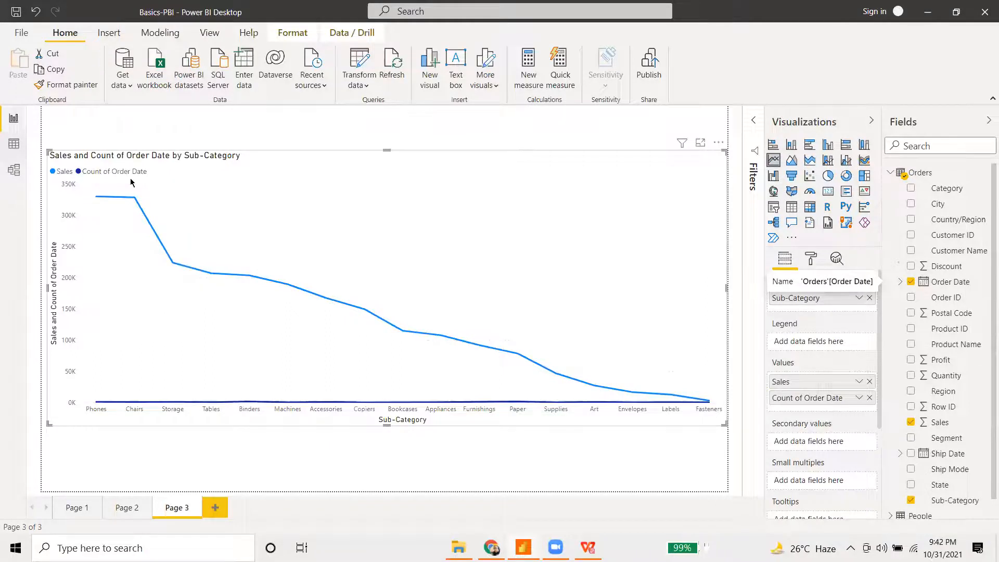
left_click(14, 143)
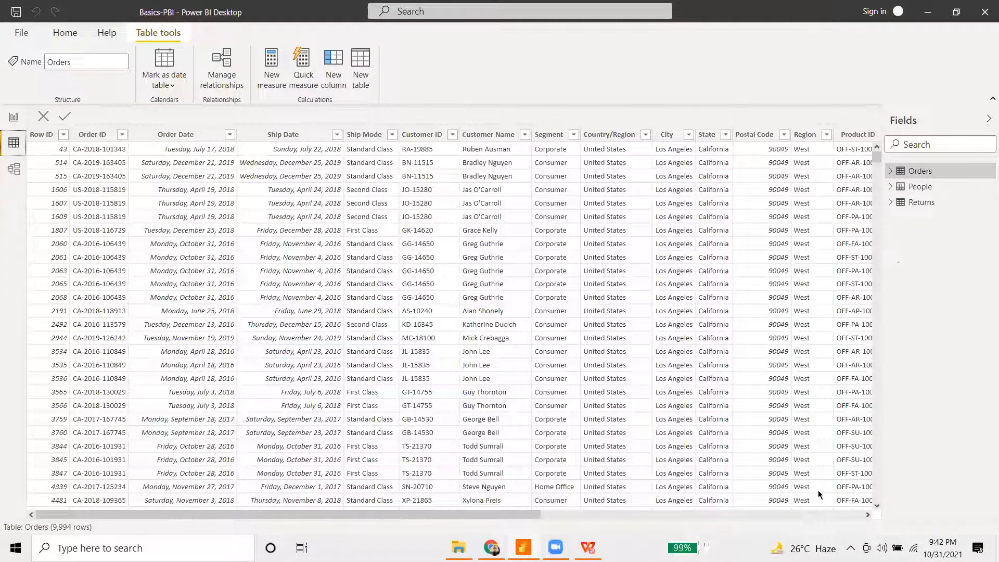
- Remove Count of Order Date from the line chart's values, leaving only Sub-Category on the axis
left_click(668, 515)
left_click(669, 515)
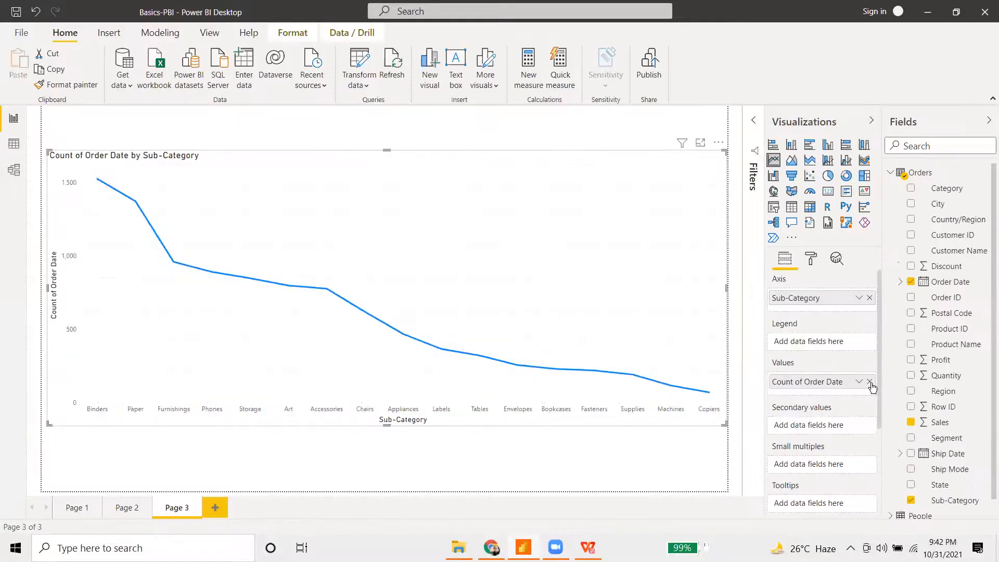
left_click(858, 383)
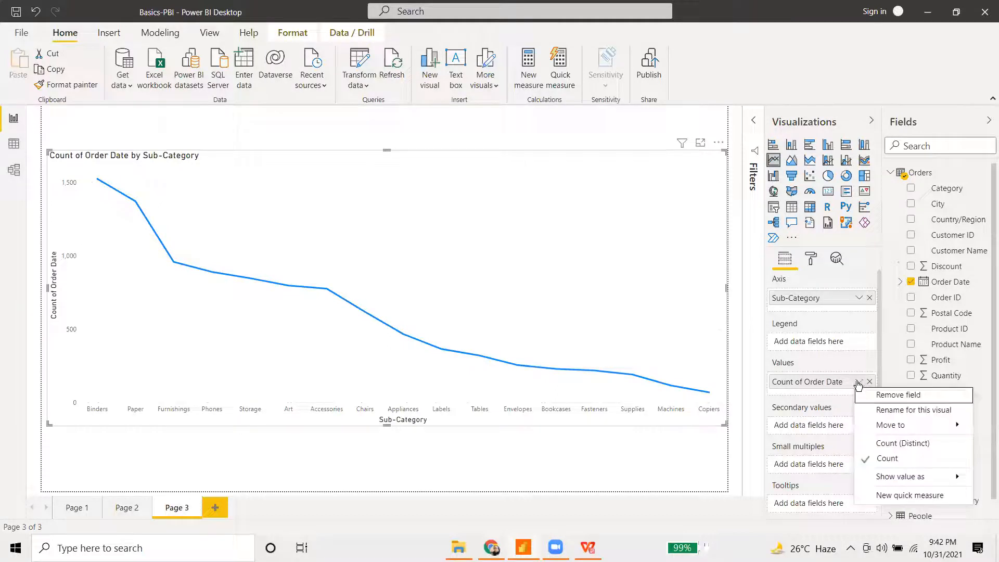
left_click(900, 394)
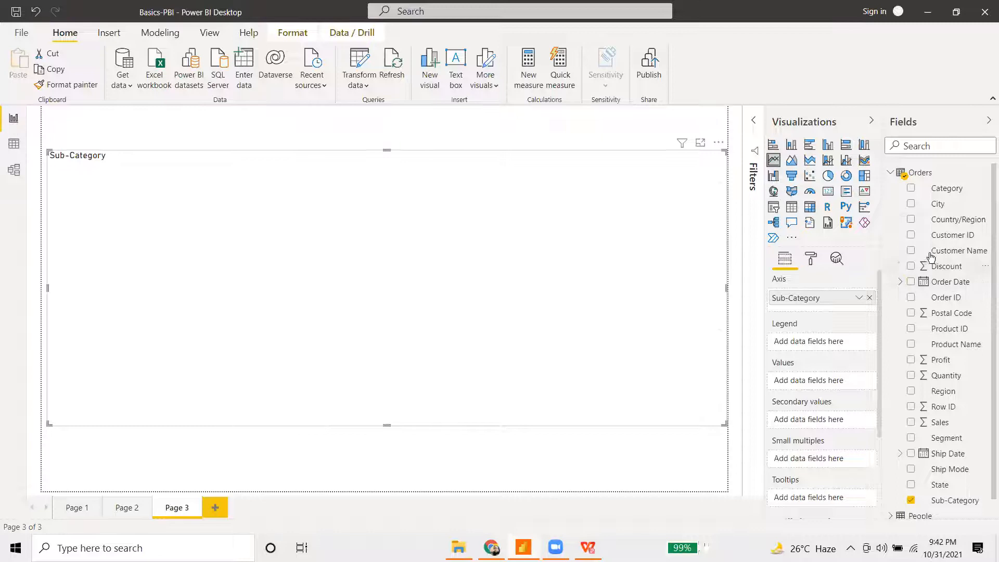
- Empty the line chart by removing Sub-Category, after briefly trying Quantity on the axis
left_click(870, 297)
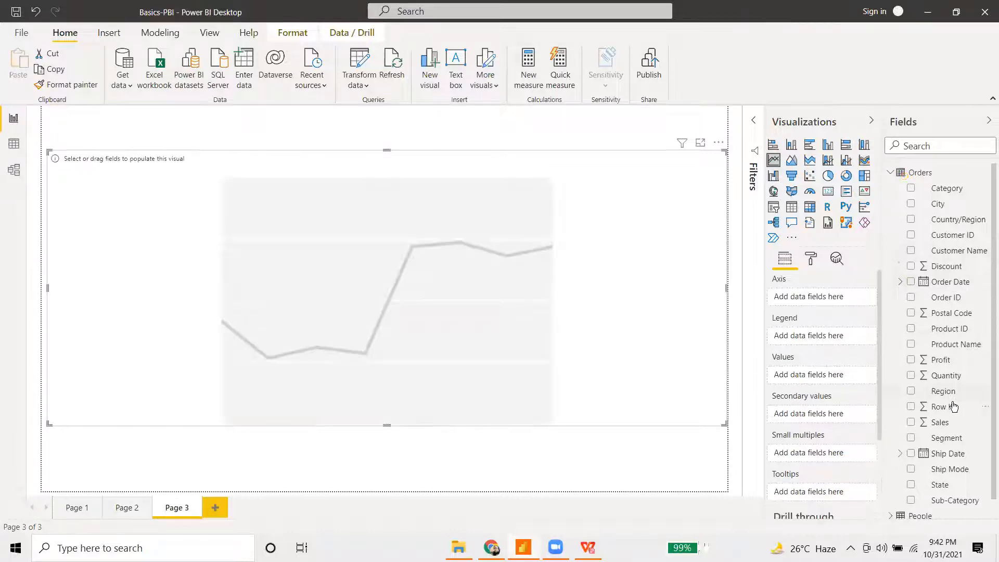
scroll(937, 296, "down", 1)
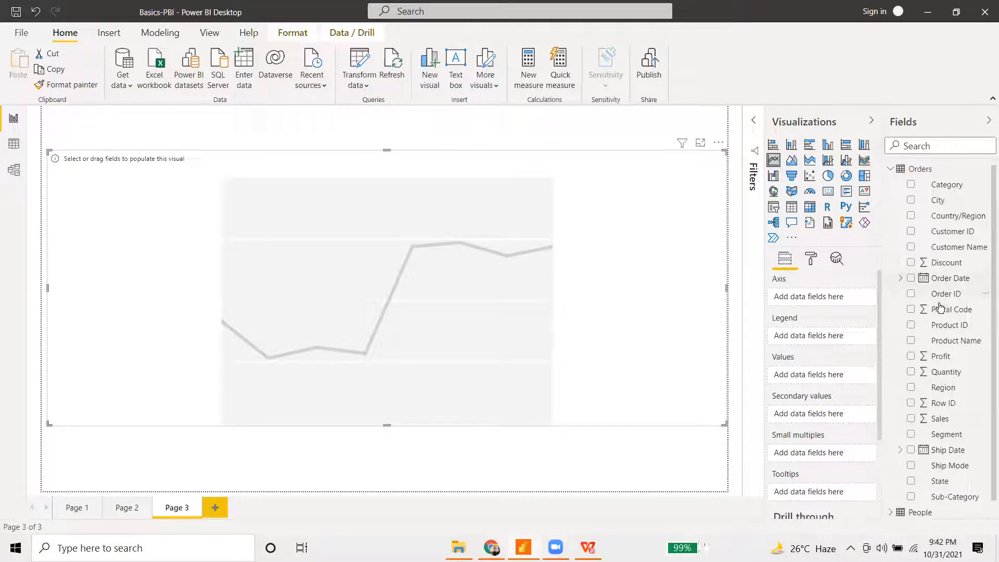
left_click_drag(949, 356, 830, 299)
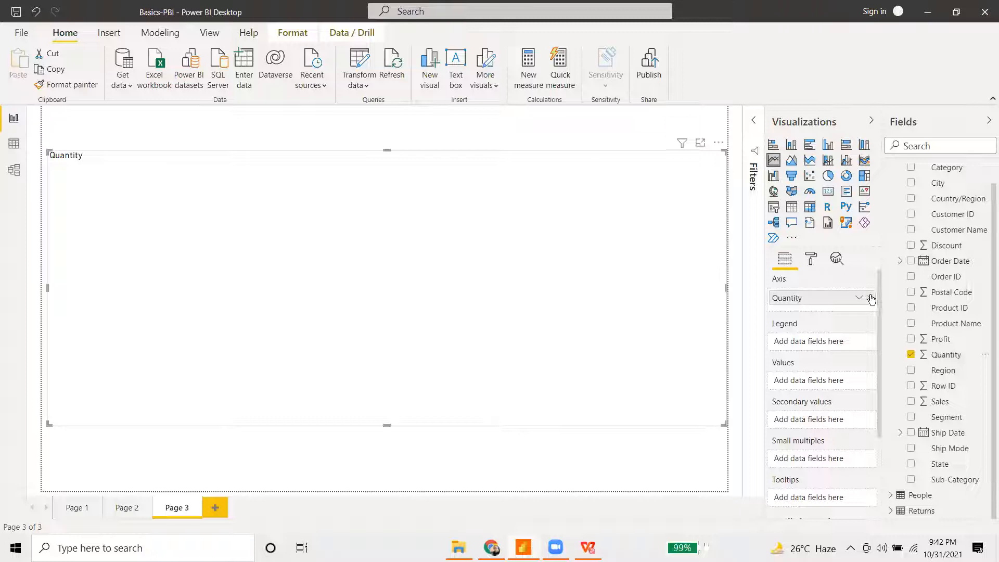
left_click(872, 298)
scroll(956, 281, "up", 1)
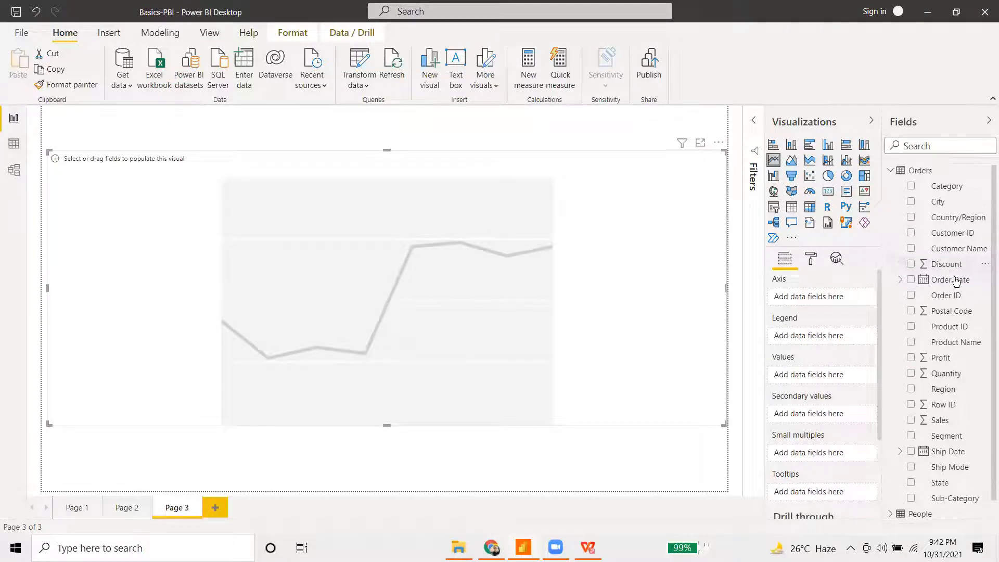
- Put Order Date on the axis and Quantity in Values to plot Quantity by Year
left_click_drag(957, 282, 832, 298)
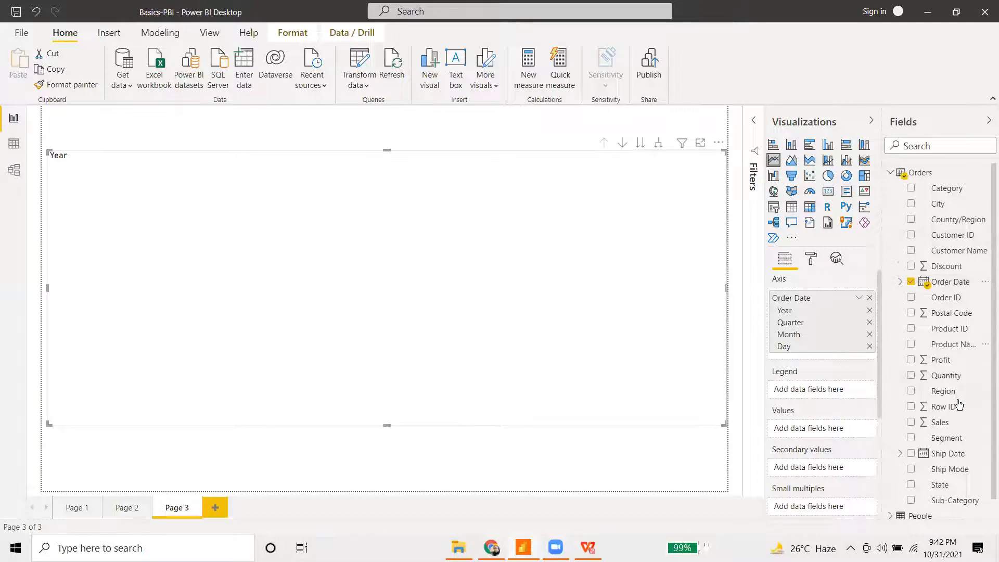
scroll(959, 365, "down", 1)
left_click_drag(954, 357, 820, 435)
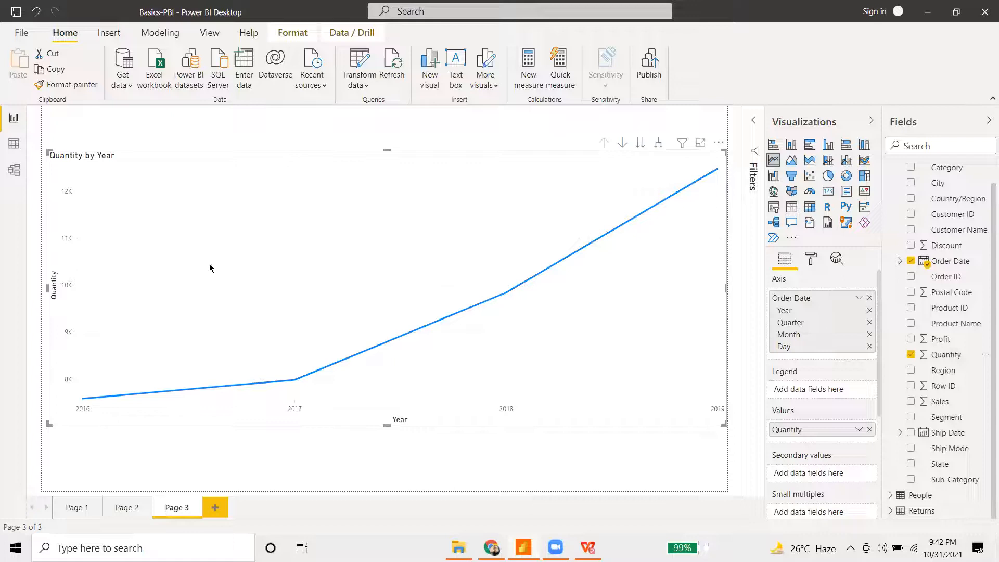
mouse_move(80, 386)
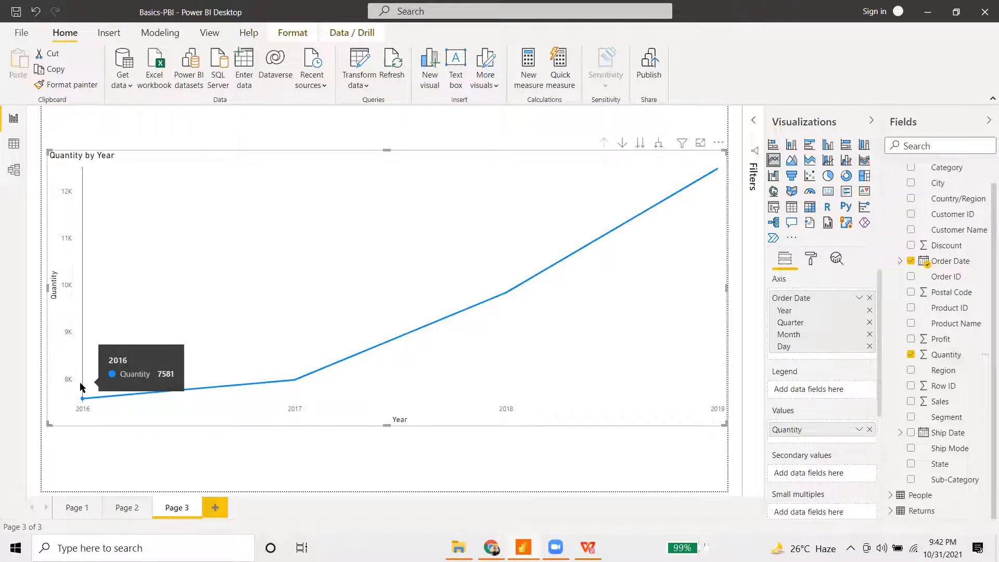
mouse_move(274, 375)
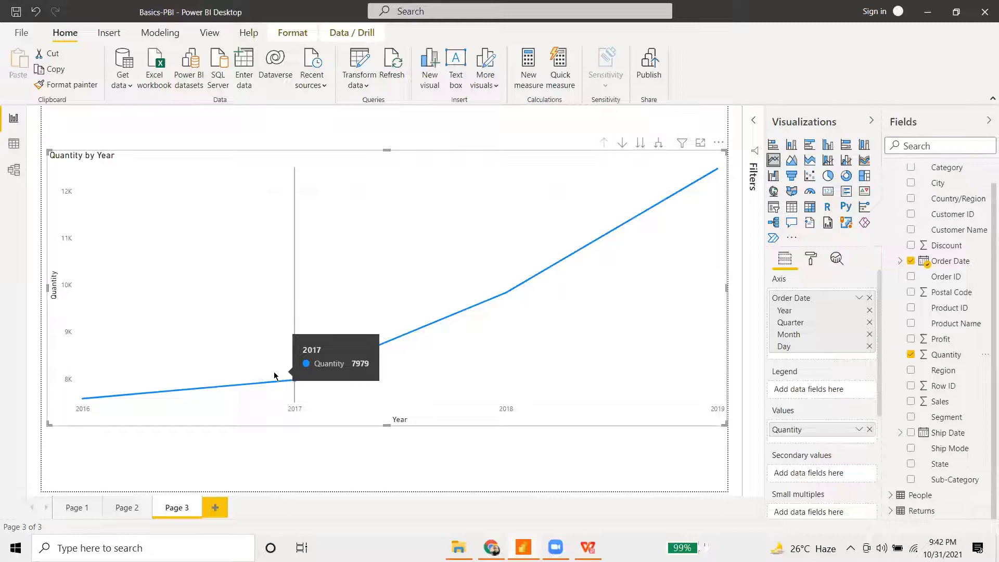
mouse_move(481, 370)
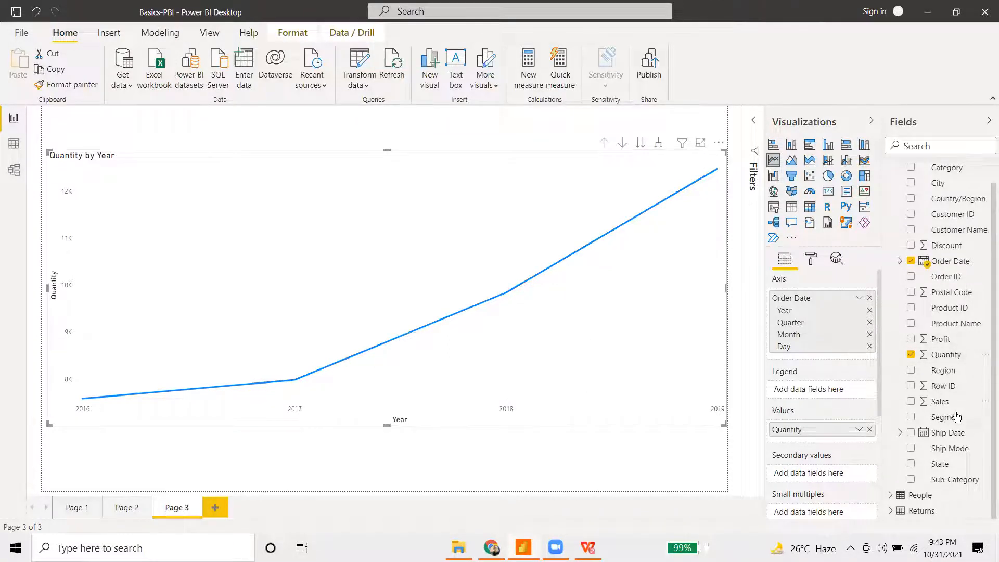
left_click_drag(954, 480, 813, 390)
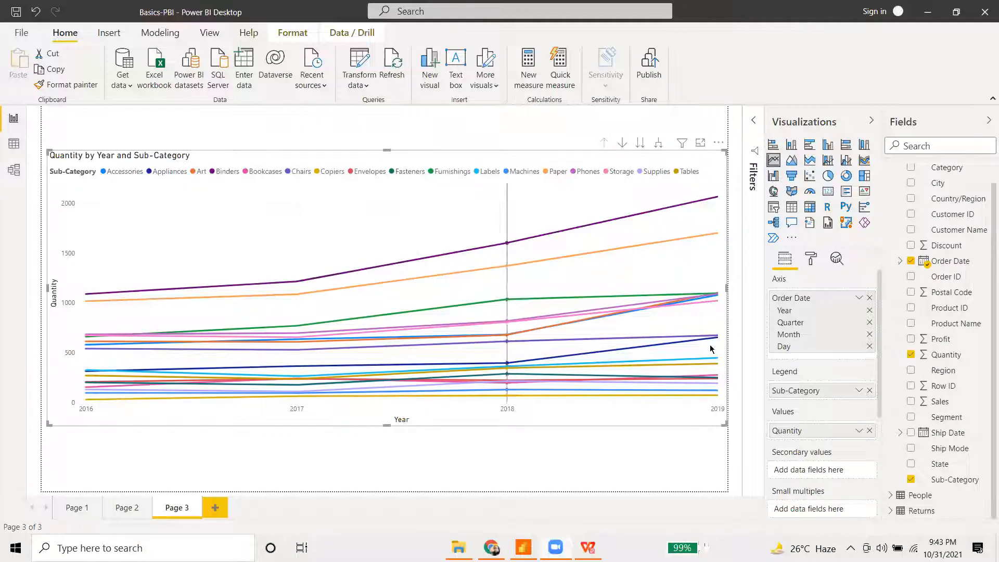
left_click(868, 390)
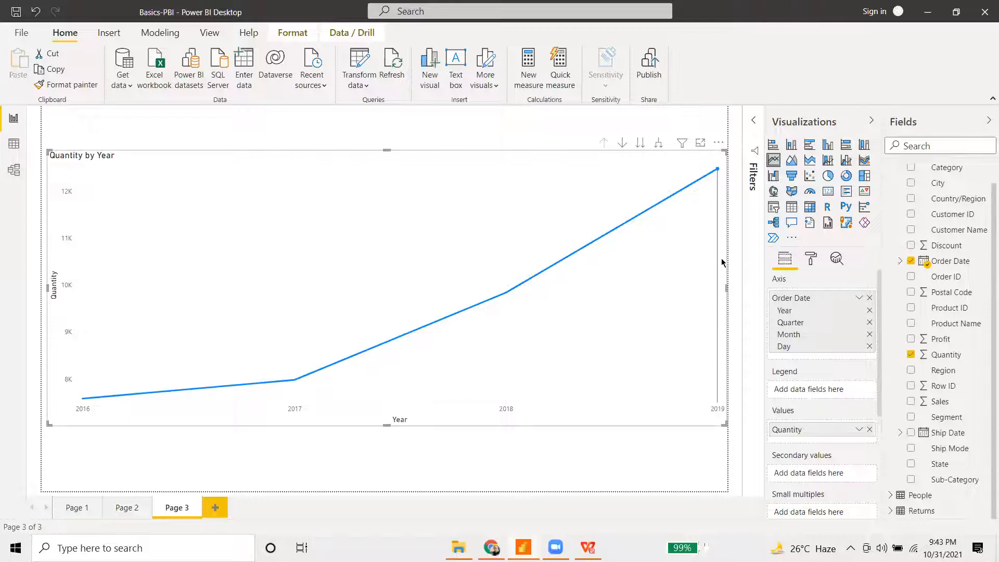
mouse_move(656, 278)
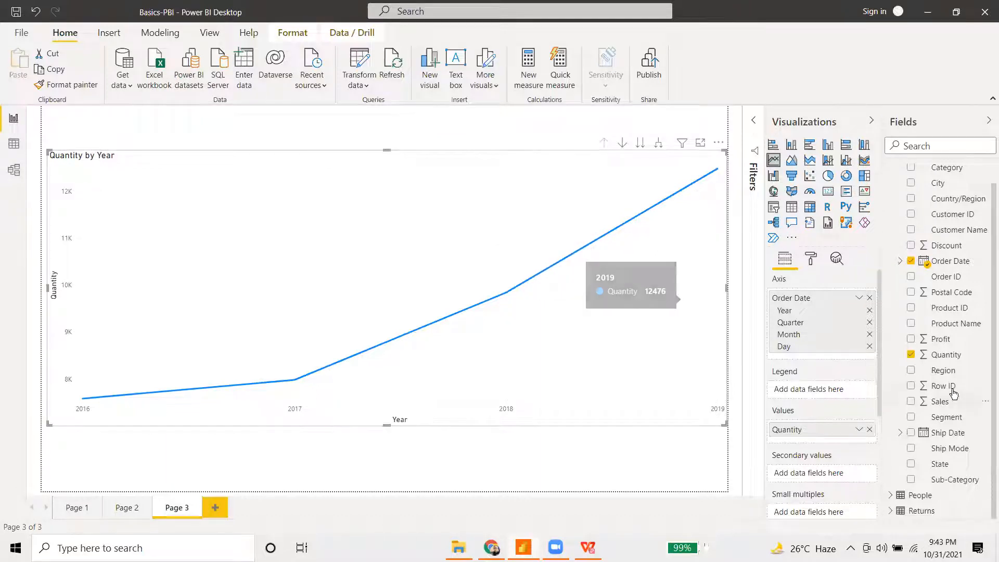
- Add Region to the Legend, giving separate Central, East, South and West lines
left_click_drag(944, 372, 833, 390)
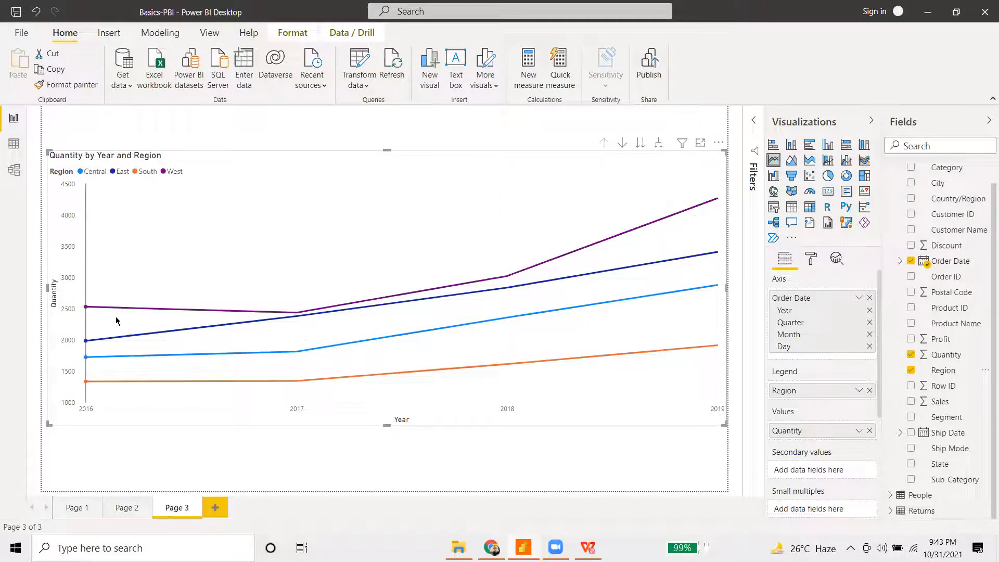
mouse_move(119, 324)
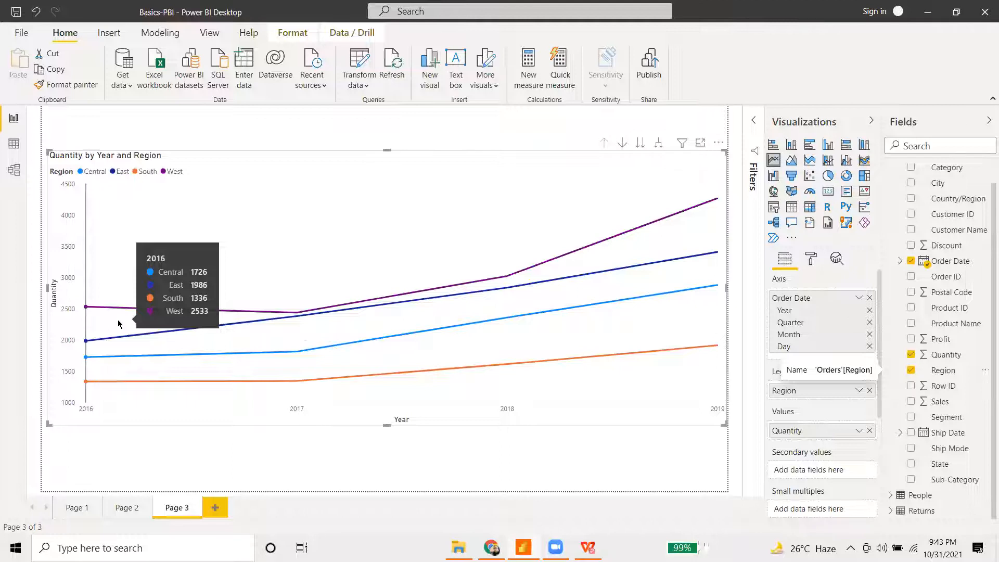
mouse_move(276, 332)
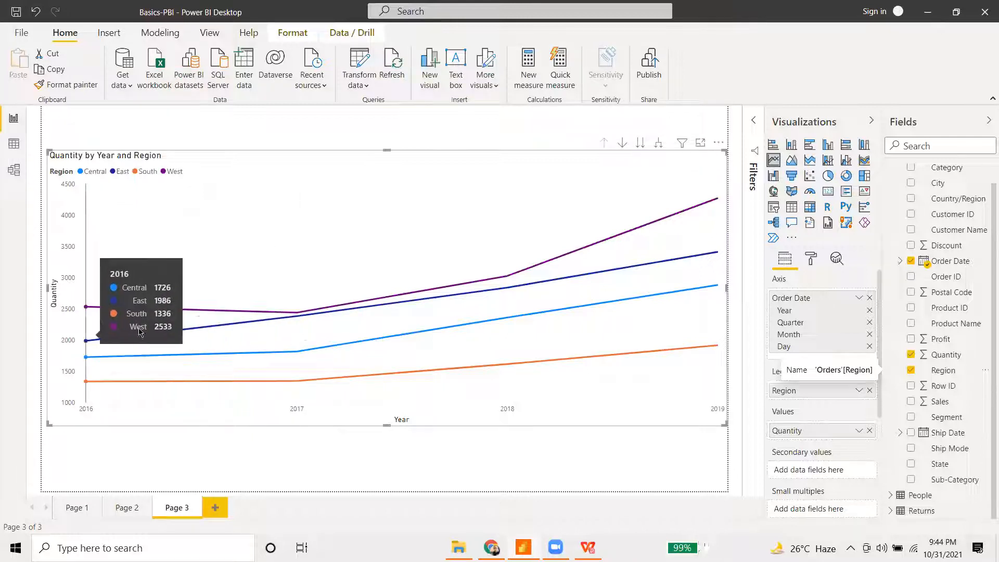
- Convert to a line and stacked column chart, dropping Region from Column series and undoing a Sub-Category stack
left_click(829, 161)
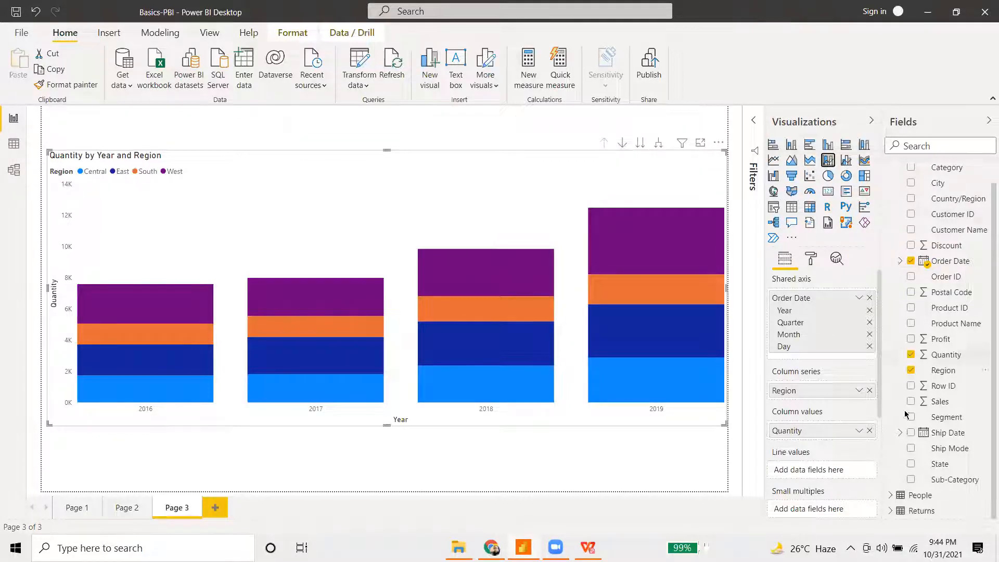
left_click(869, 390)
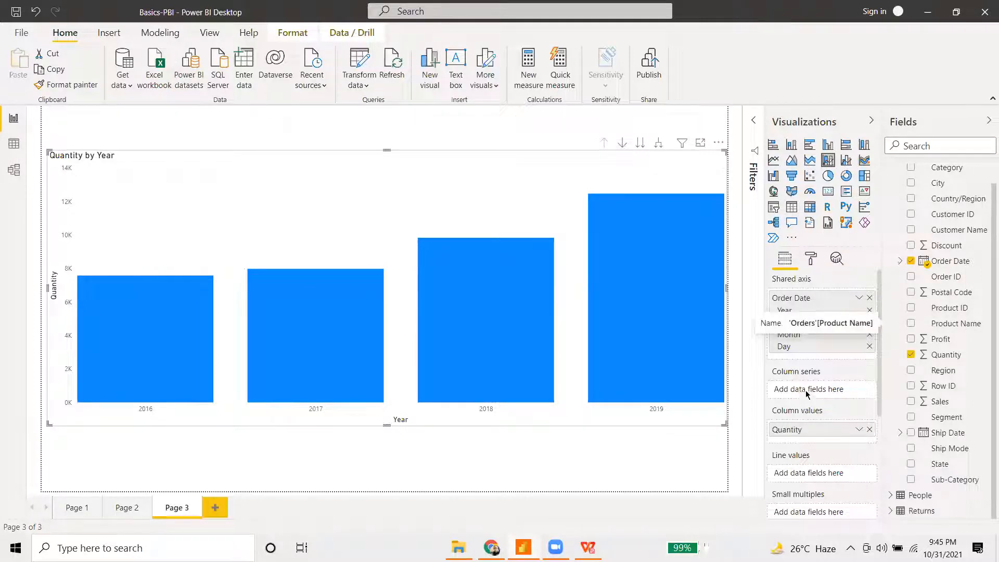
left_click_drag(959, 483, 830, 391)
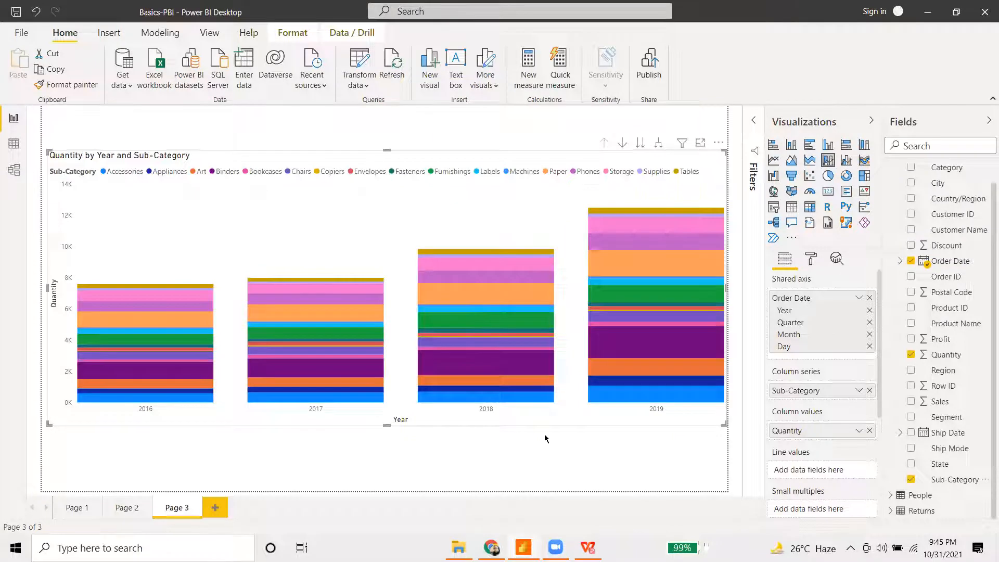
key("ctrl+z")
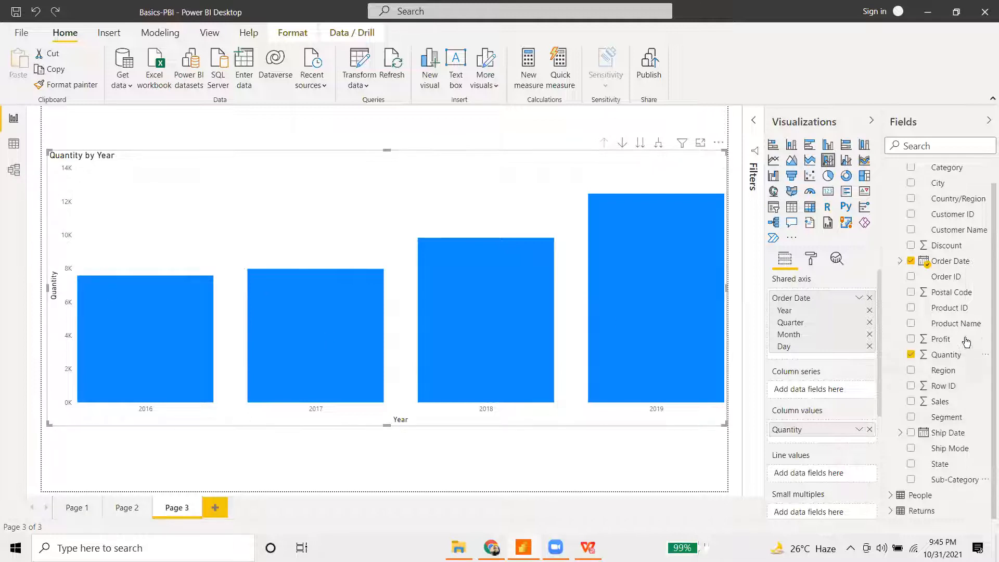
- Add Profit as the line values and take Quantity out of the column values
left_click_drag(967, 341, 831, 476)
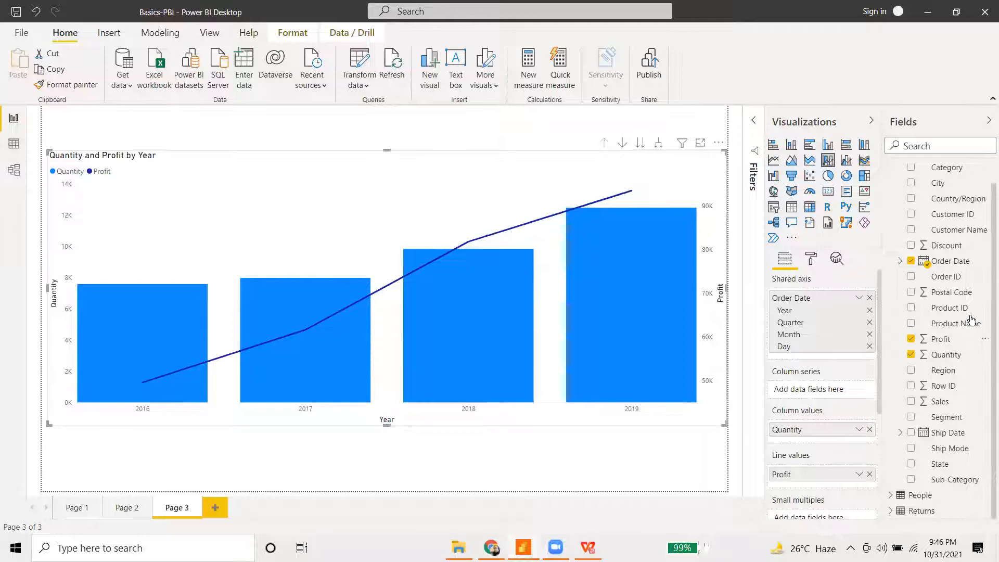
scroll(962, 324, "up", 1)
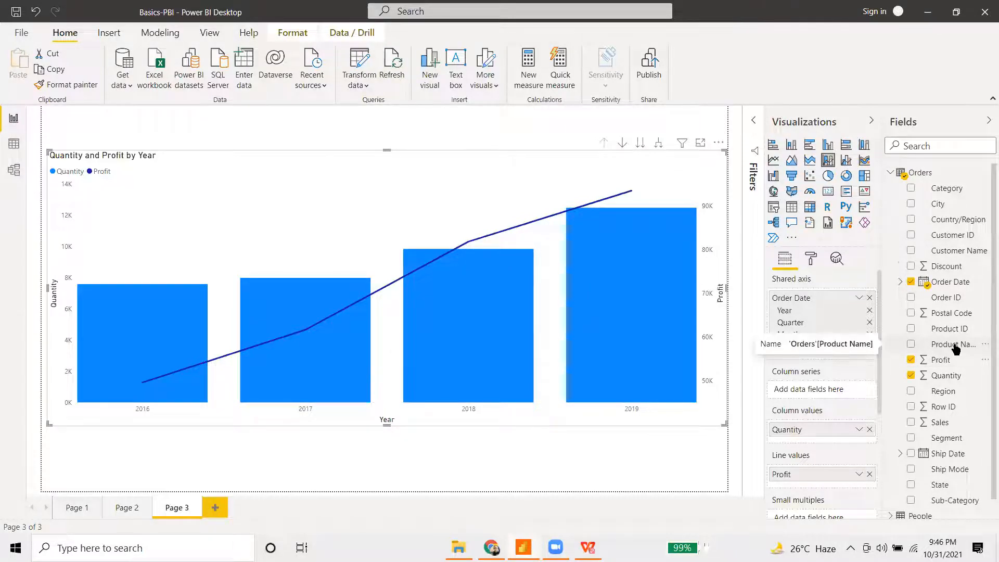
left_click(870, 429)
- Try a distinct Count of Region as column values, then restore Quantity as the columns
left_click_drag(937, 395, 823, 436)
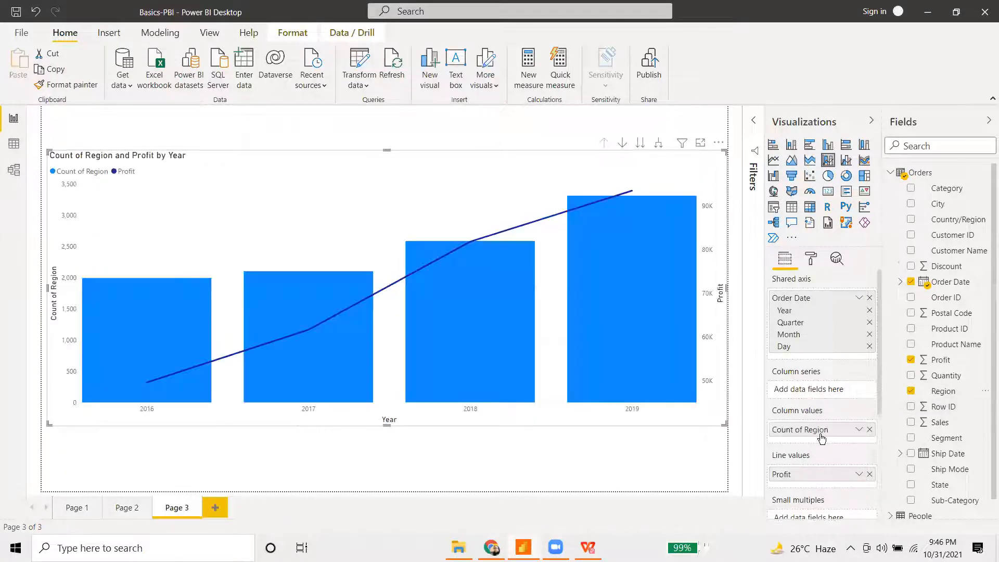
left_click(860, 430)
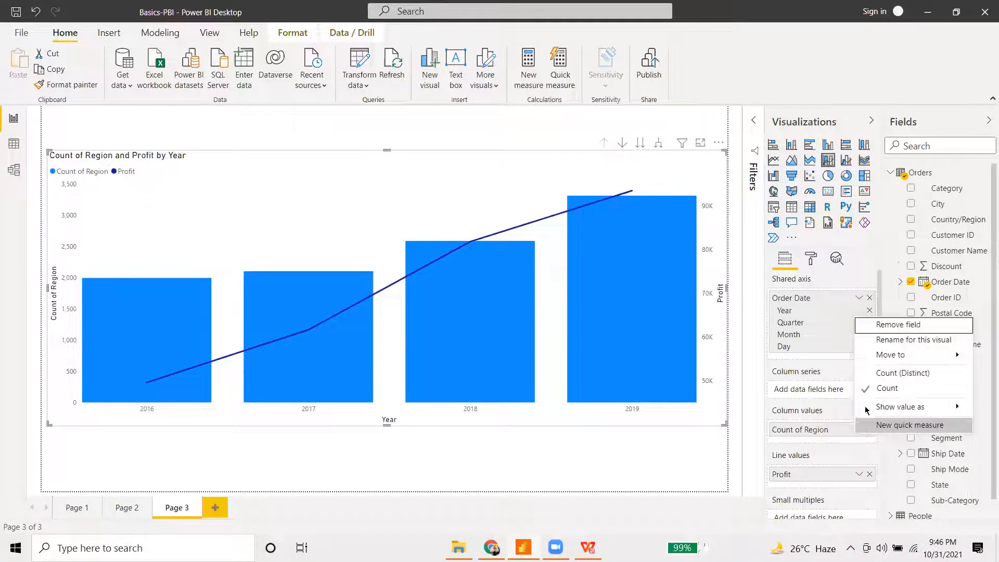
left_click(898, 379)
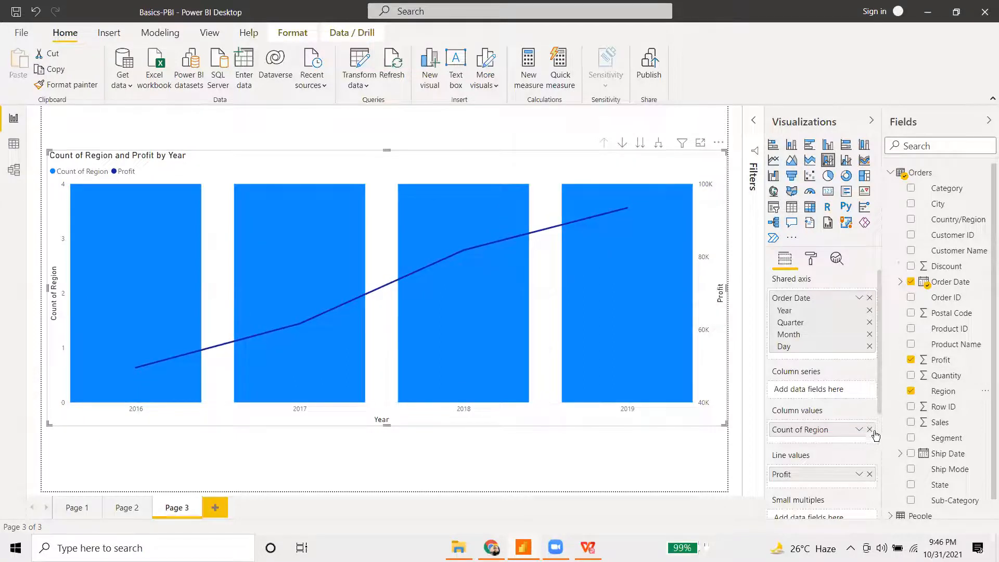
left_click(869, 429)
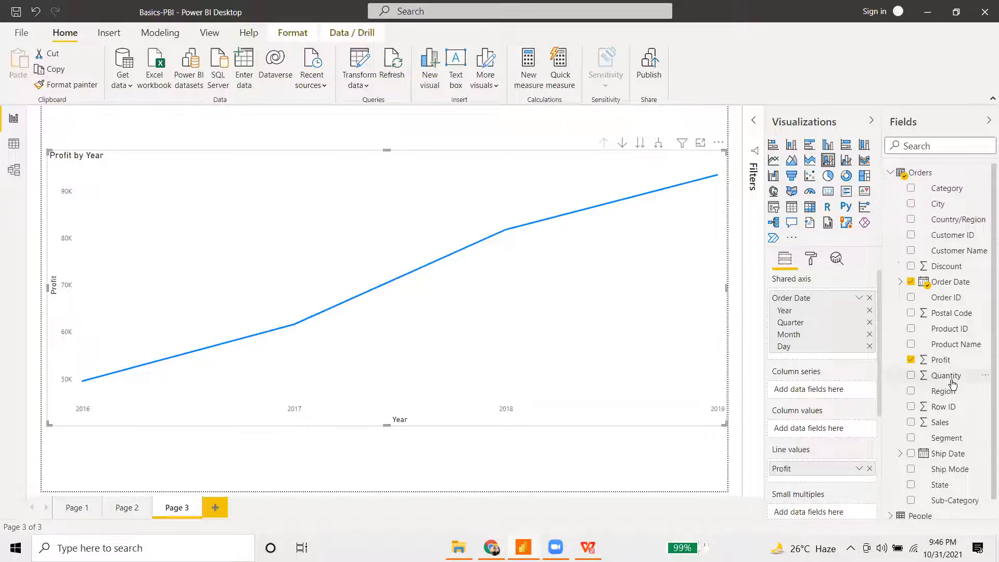
left_click_drag(952, 384, 820, 431)
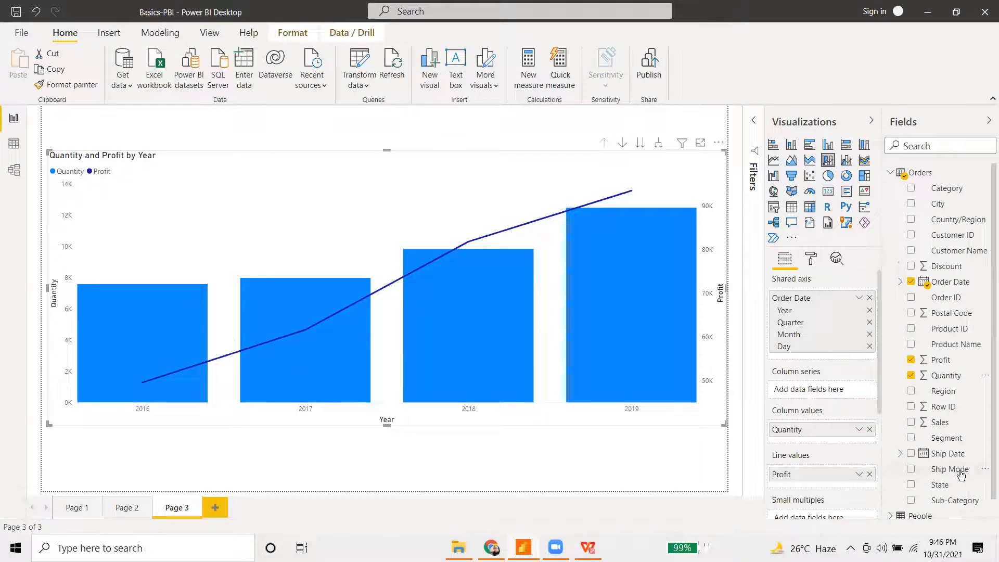
left_click_drag(952, 475, 357, 306)
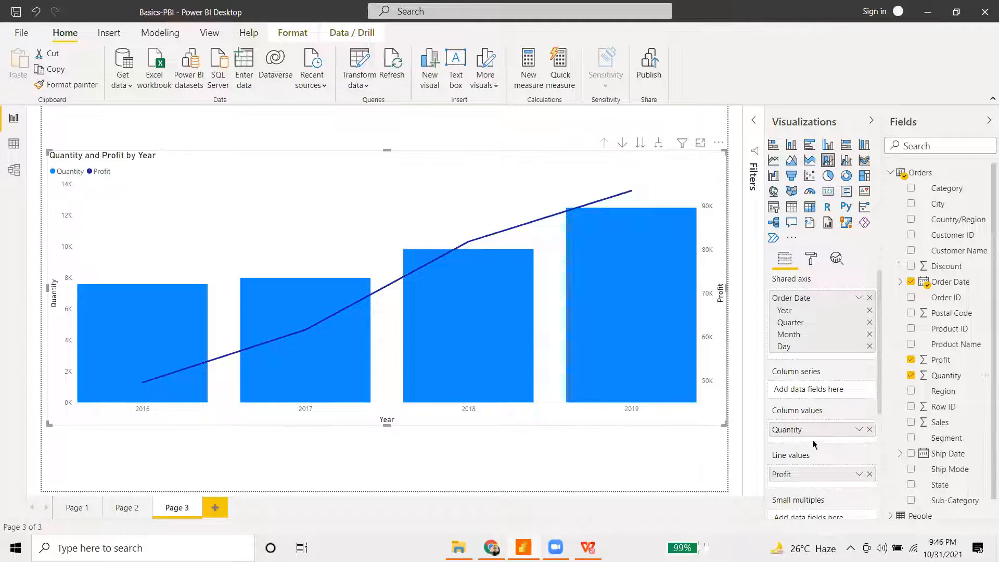
- Add Quantity to the chart's tooltips, then remove it again
scroll(815, 444, "down", 5)
left_click_drag(946, 375, 828, 384)
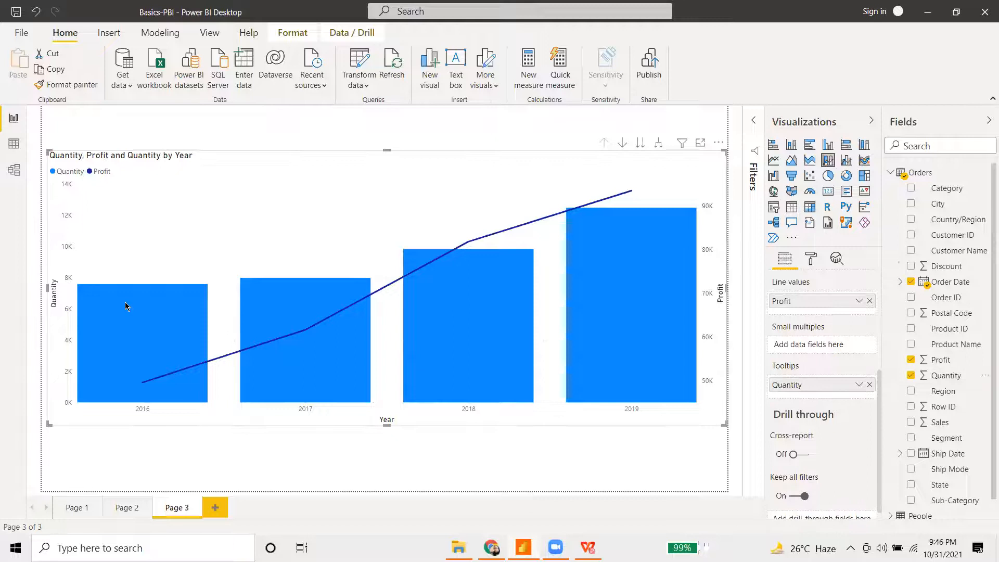
mouse_move(126, 306)
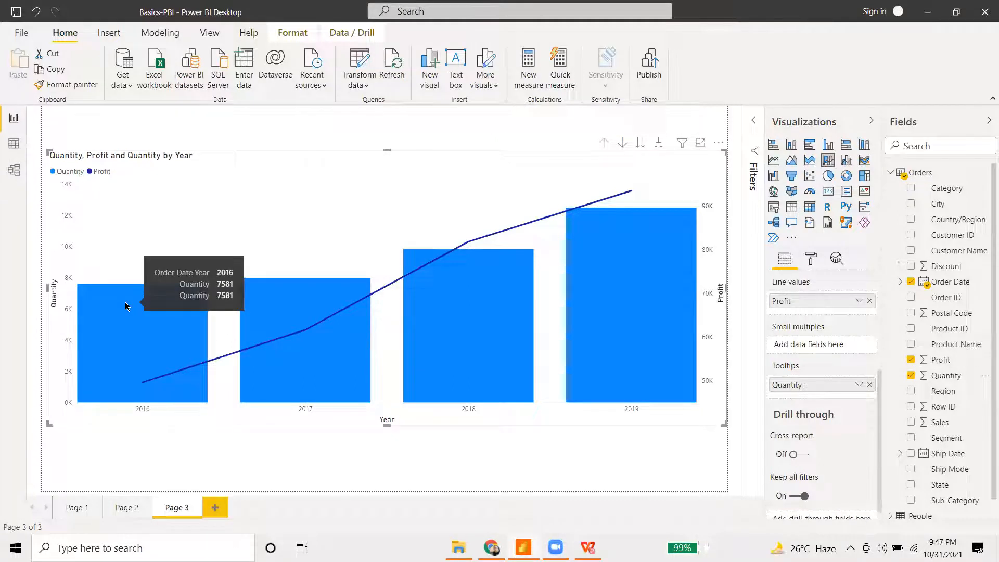
left_click(870, 385)
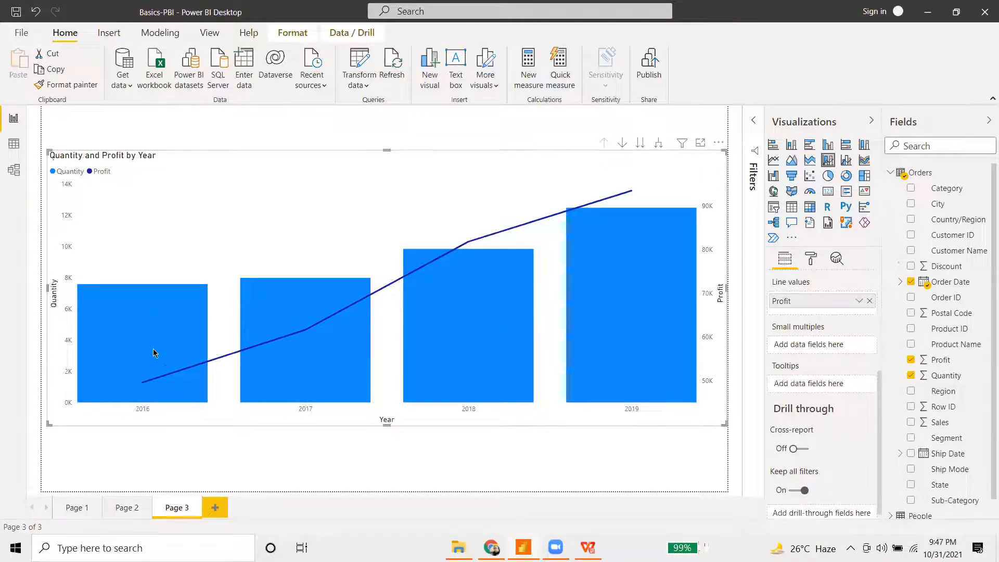
mouse_move(299, 329)
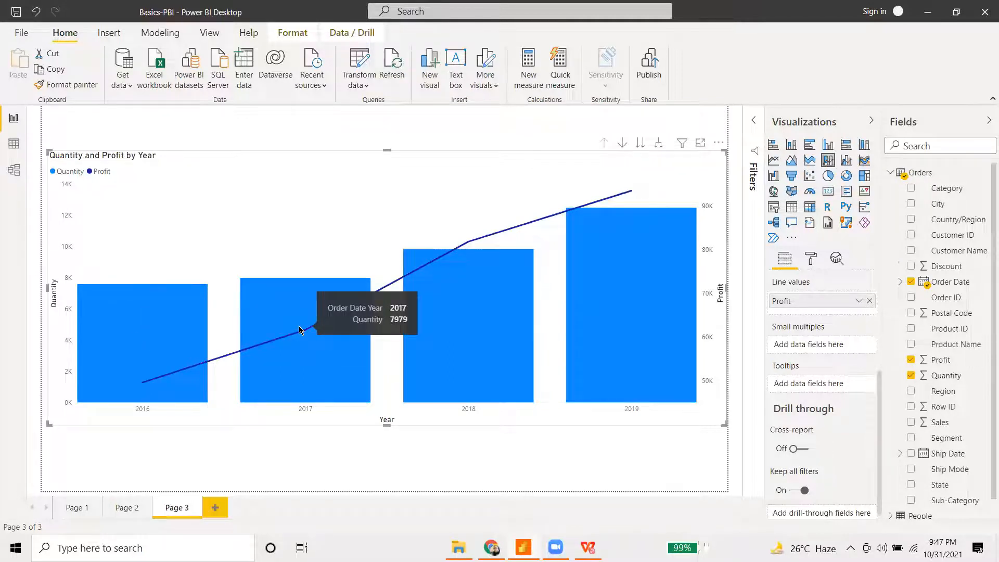
- Add Region to the Column series so each year's Quantity column stacks by region
scroll(836, 406, "up", 3)
scroll(837, 406, "up", 2)
scroll(818, 449, "down", 5)
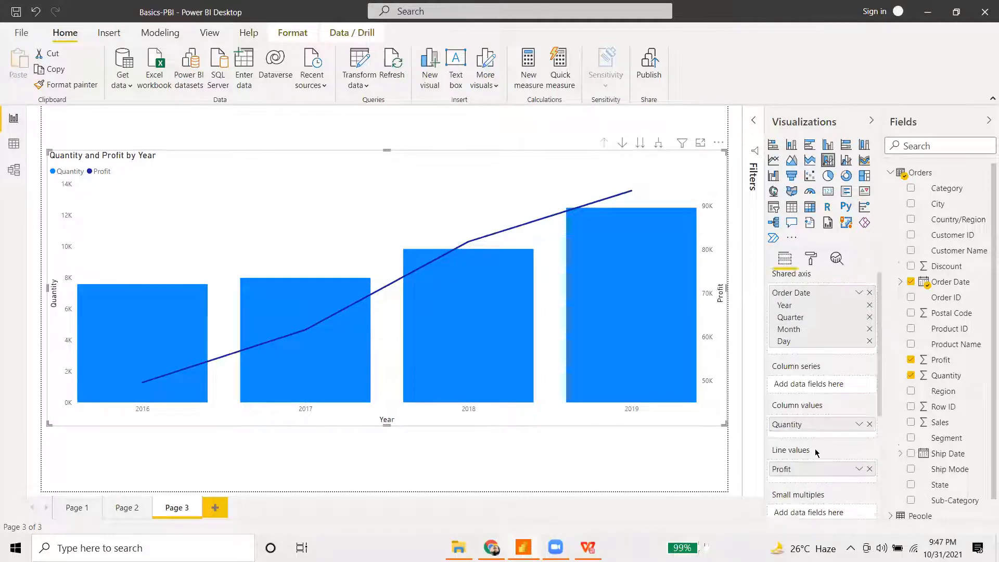
scroll(815, 448, "up", 3)
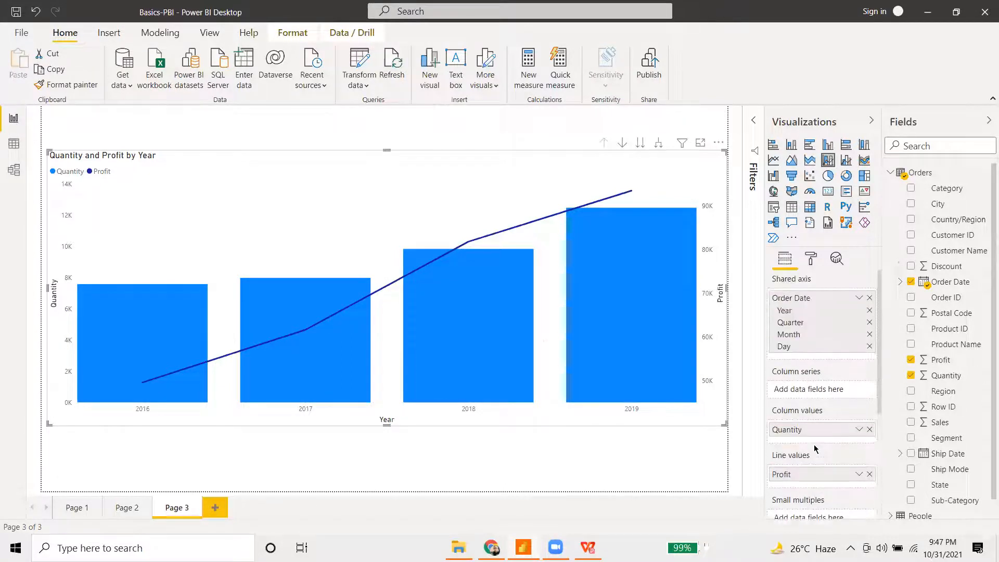
scroll(813, 450, "down", 3)
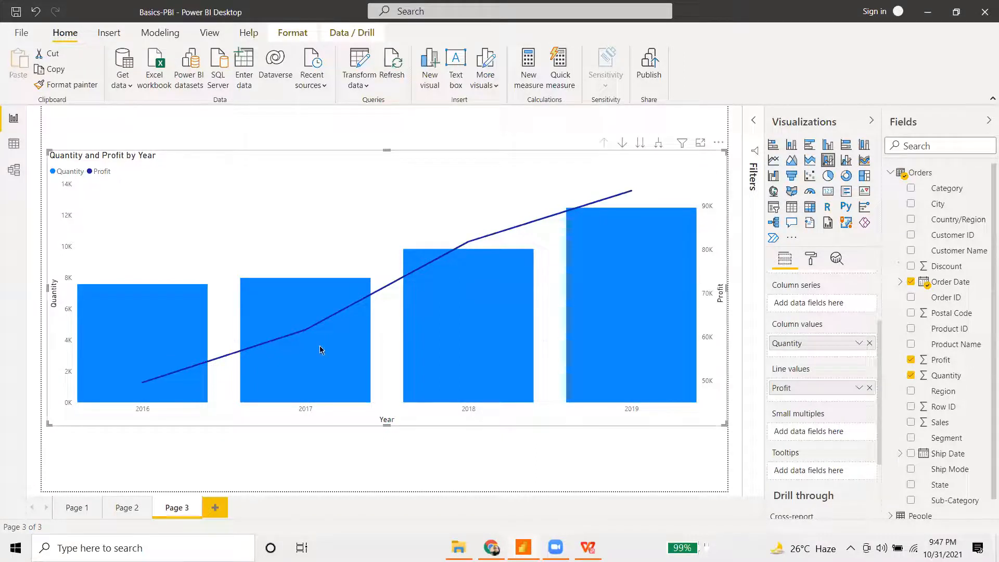
scroll(812, 425, "up", 3)
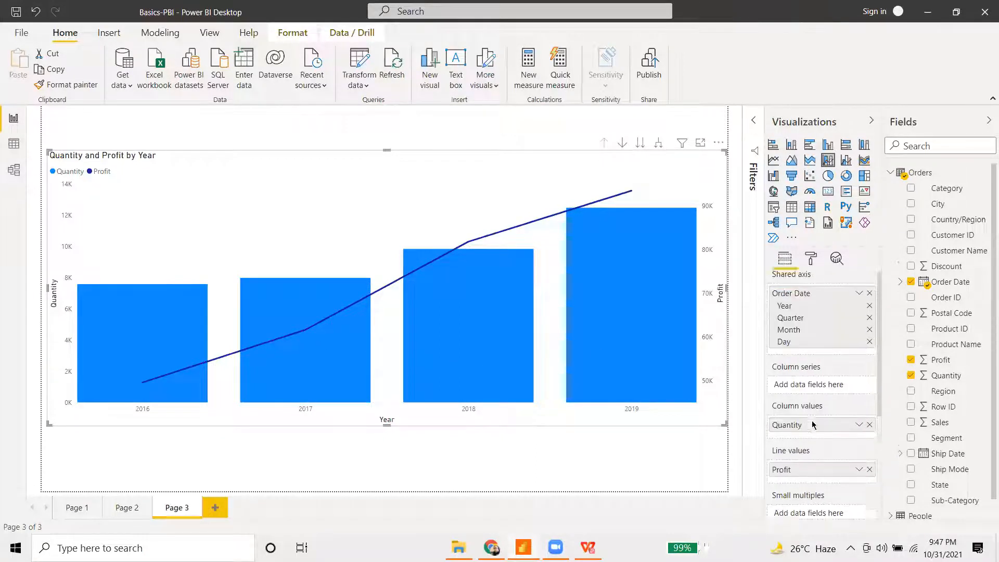
scroll(815, 424, "down", 3)
scroll(813, 427, "up", 3)
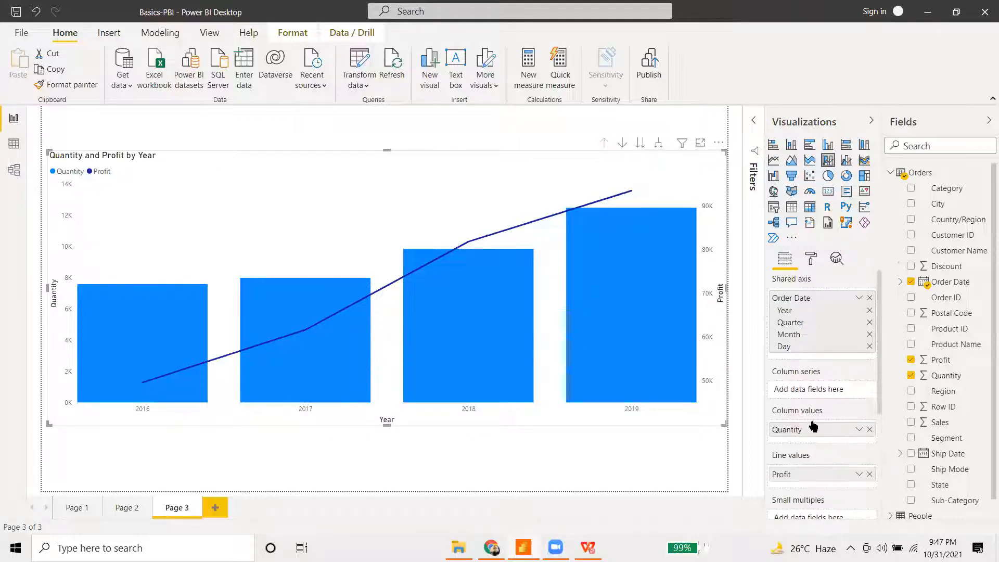
left_click_drag(943, 391, 811, 395)
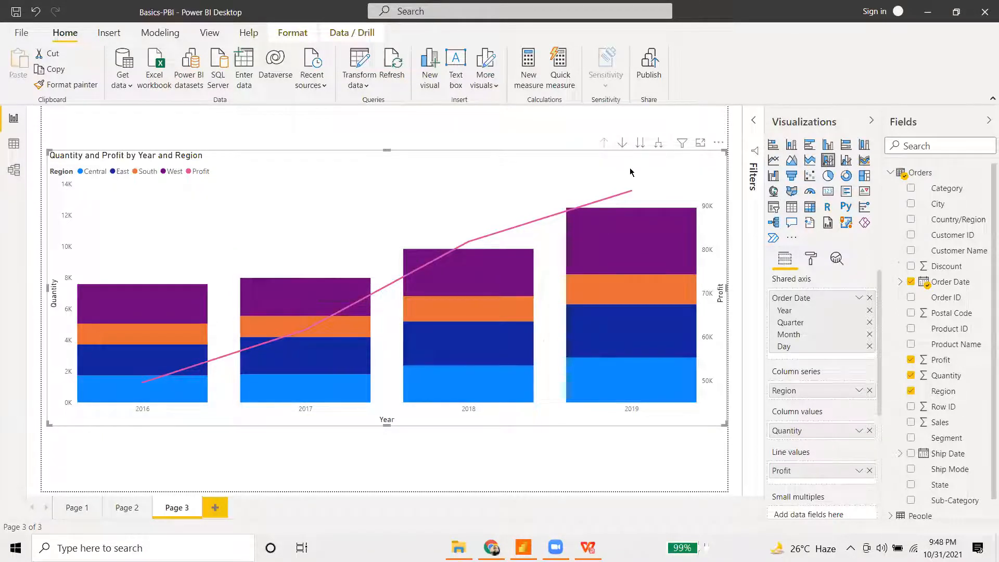
mouse_move(128, 349)
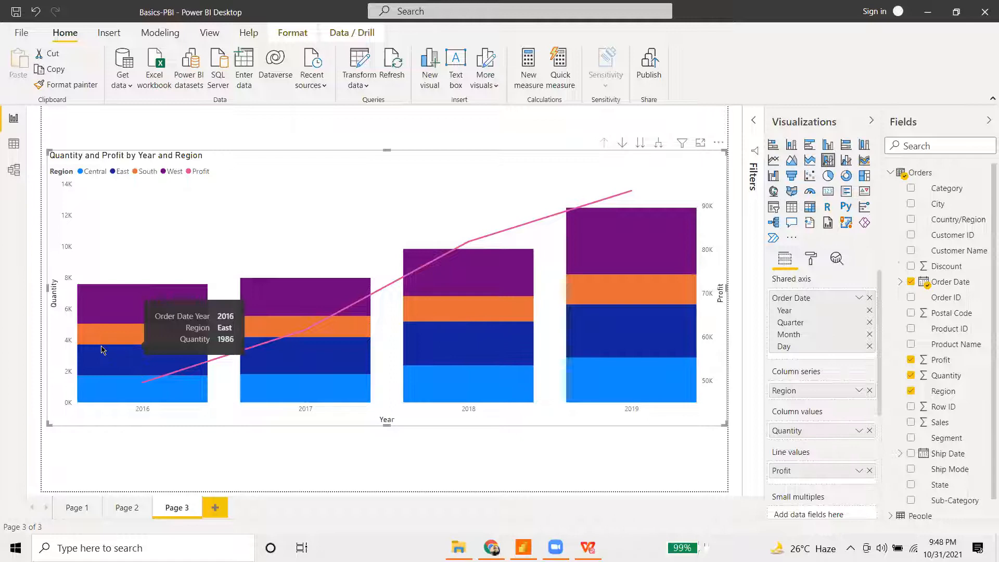
mouse_move(125, 384)
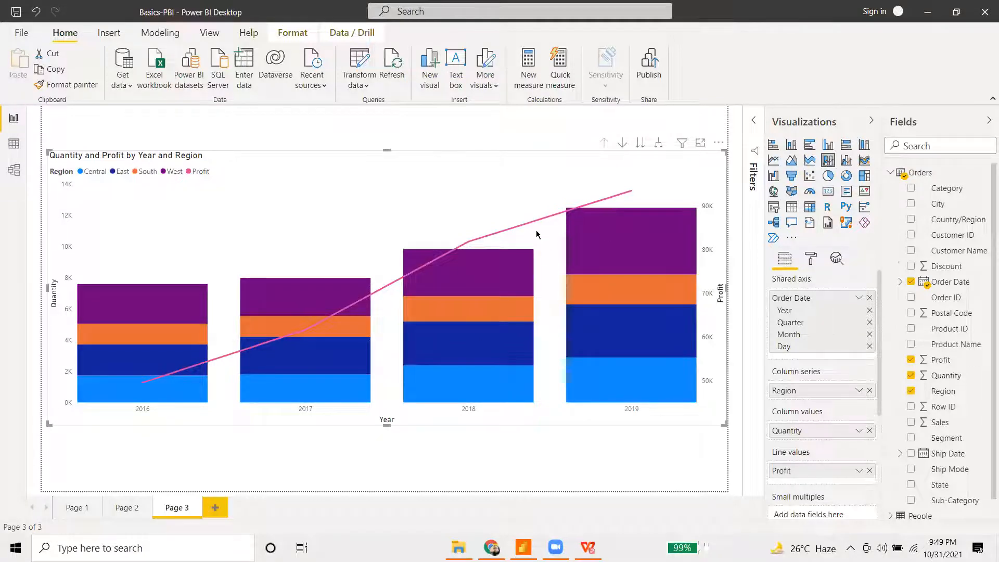
- Turn Data labels on so the Region segments and Profit line show their values, peaking at 93K
left_click(810, 261)
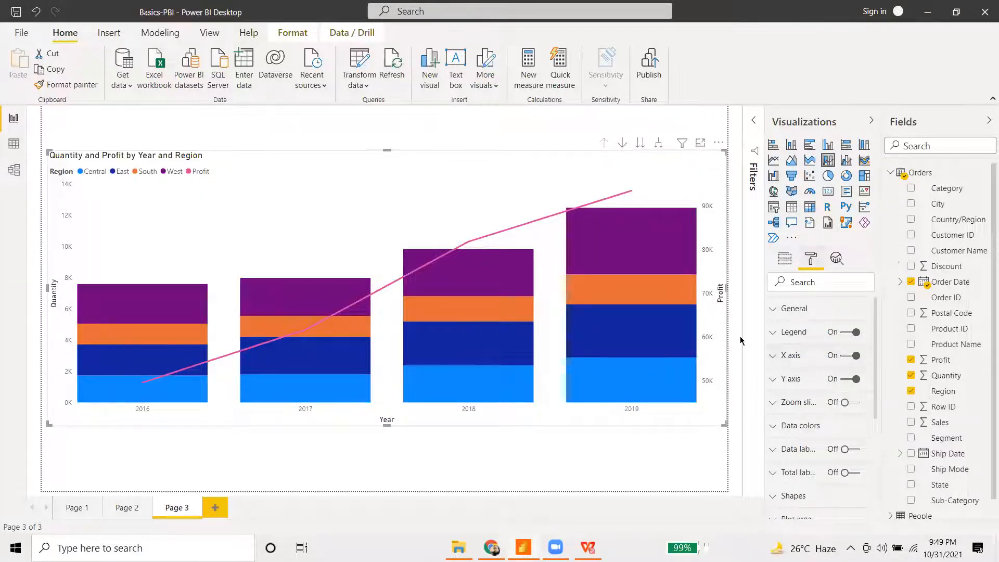
left_click(845, 451)
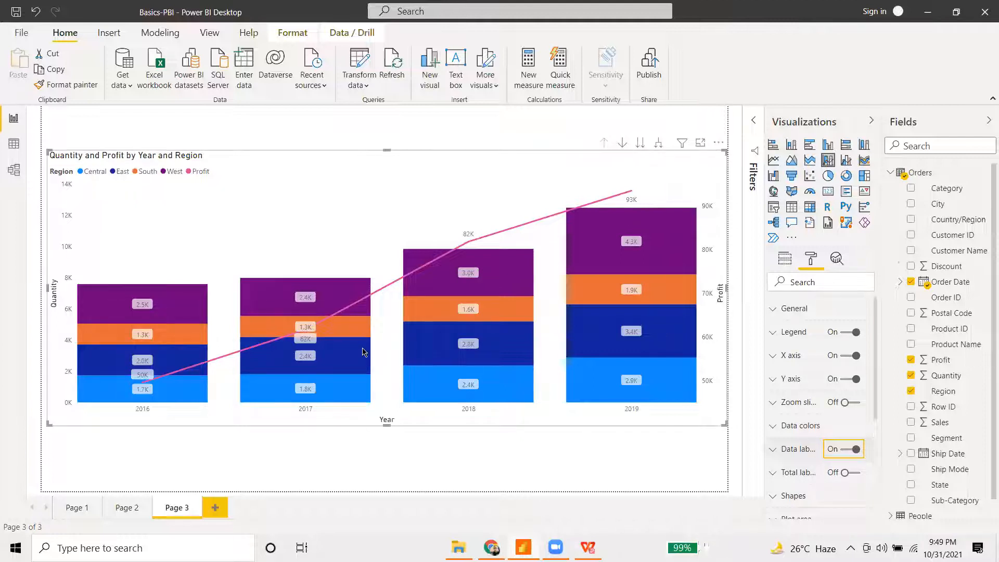
scroll(810, 390, "down", 3)
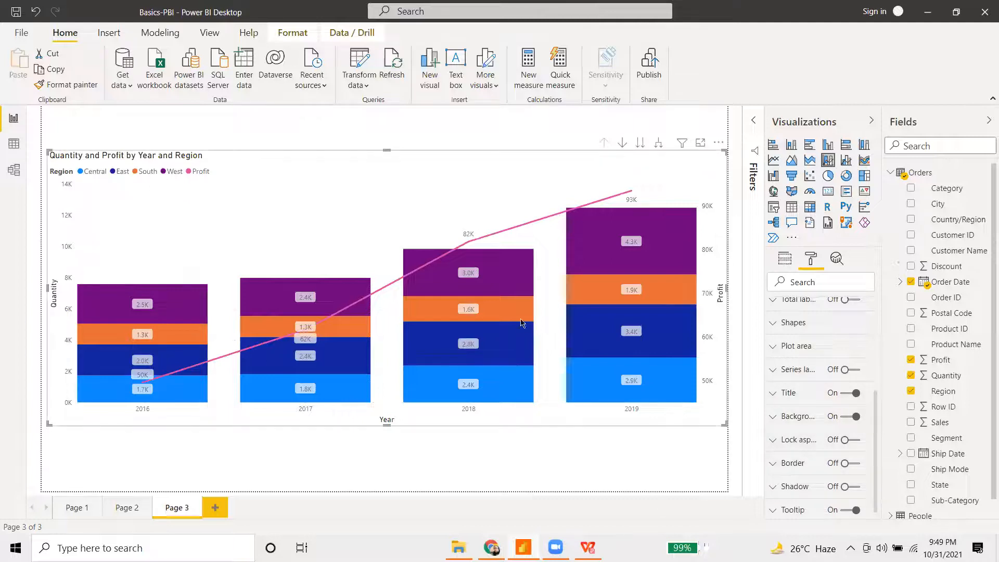
mouse_move(567, 398)
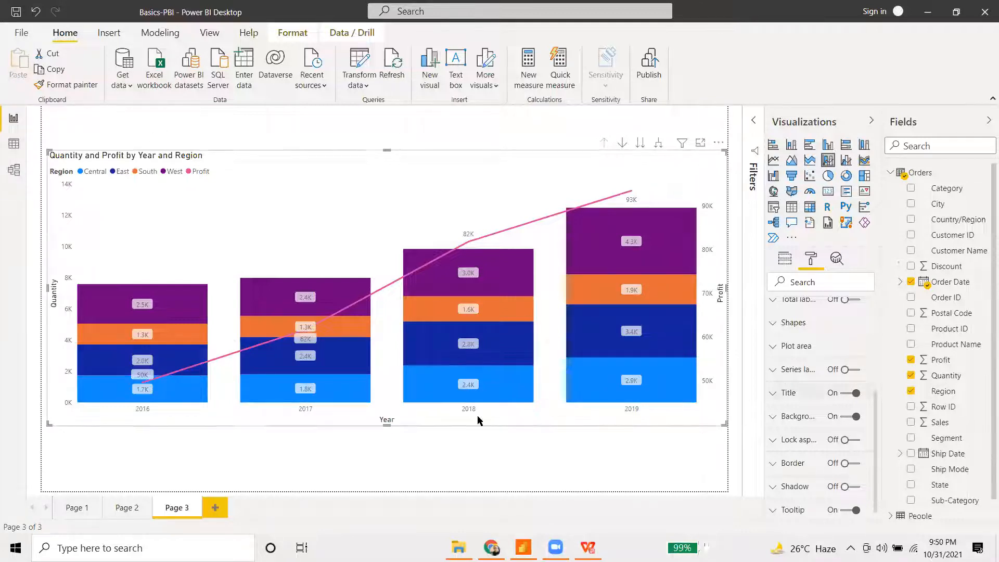
mouse_move(451, 379)
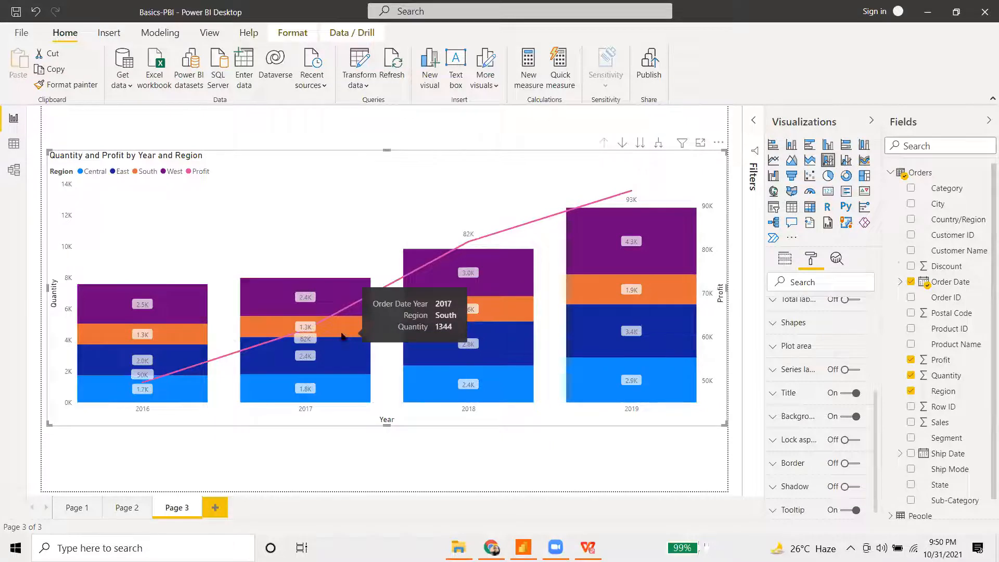
- Add Page 4 with a pie chart, enlarged and moved to the page centre
left_click(214, 508)
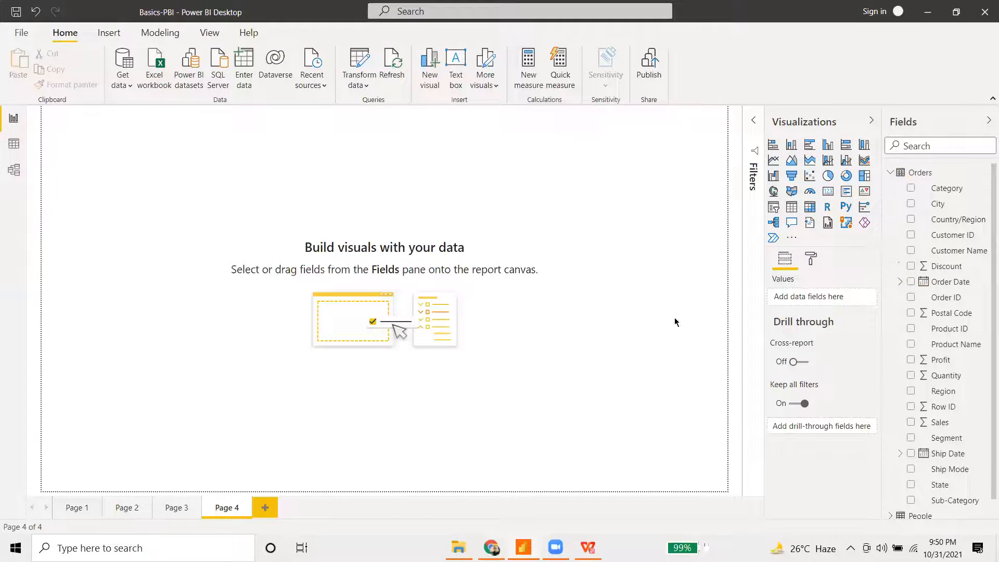
left_click(828, 175)
left_click_drag(196, 254, 323, 380)
left_click_drag(288, 260, 465, 268)
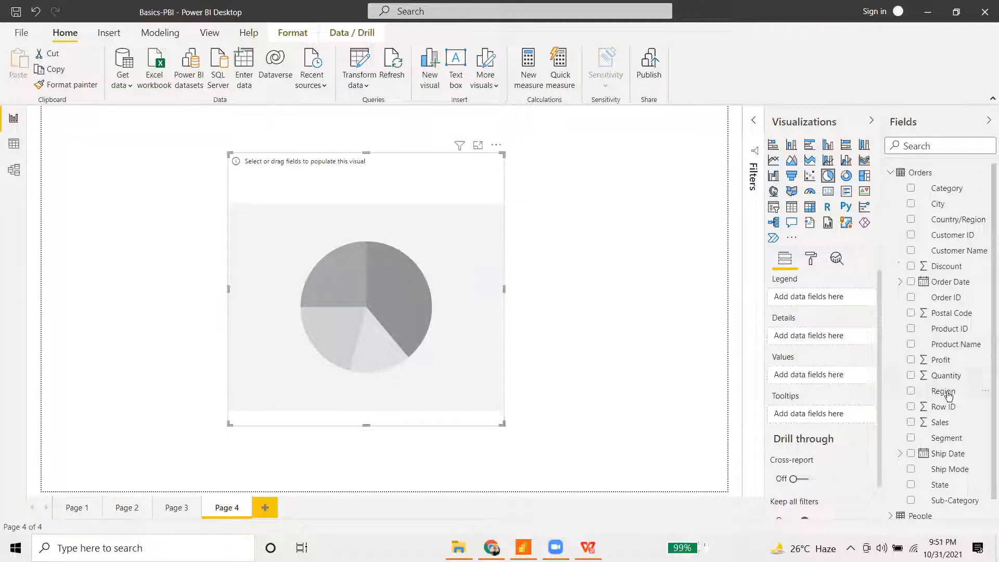
- Put City in the pie's Legend and Sales in its Values
left_click_drag(943, 204, 815, 301)
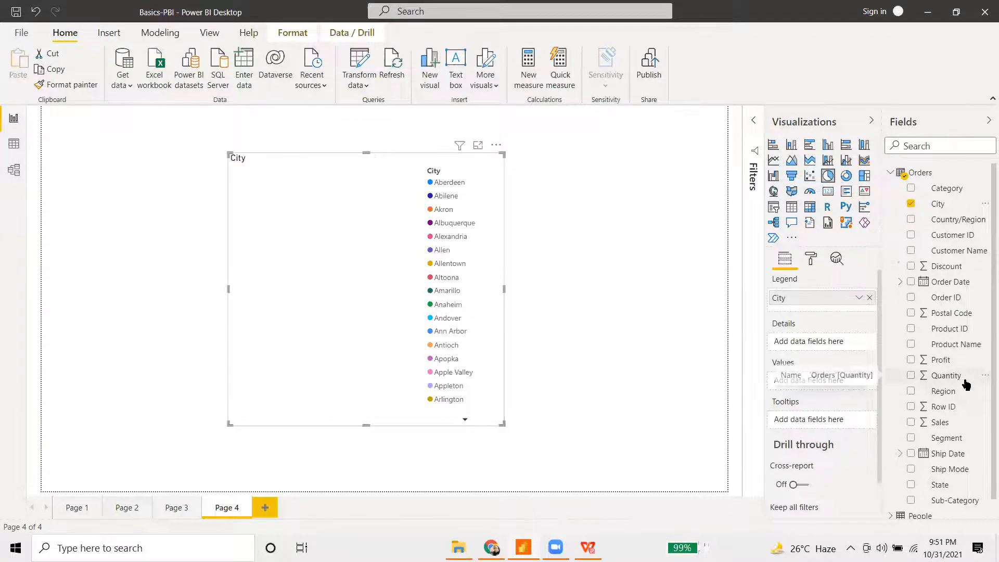
left_click_drag(959, 428, 828, 383)
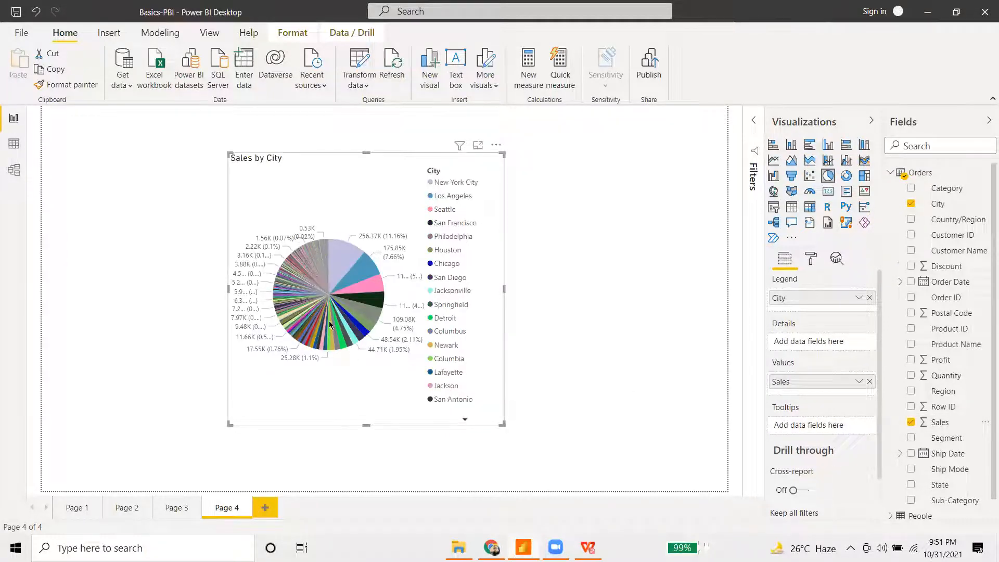
mouse_move(316, 292)
mouse_move(349, 280)
- Replace City with Region in the Legend, re-add Sales as values, and add Profit to Tooltips
left_click(869, 382)
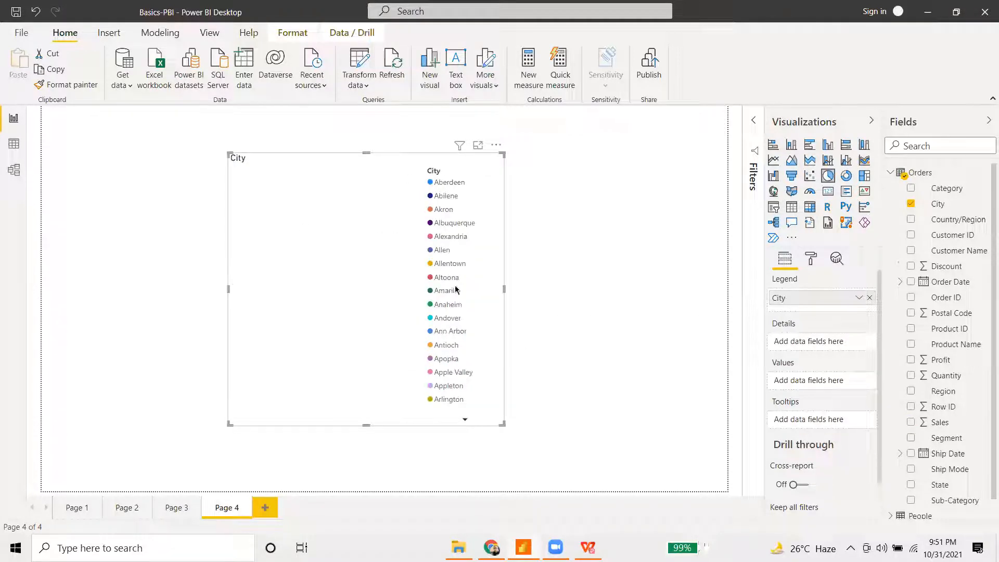
left_click(869, 297)
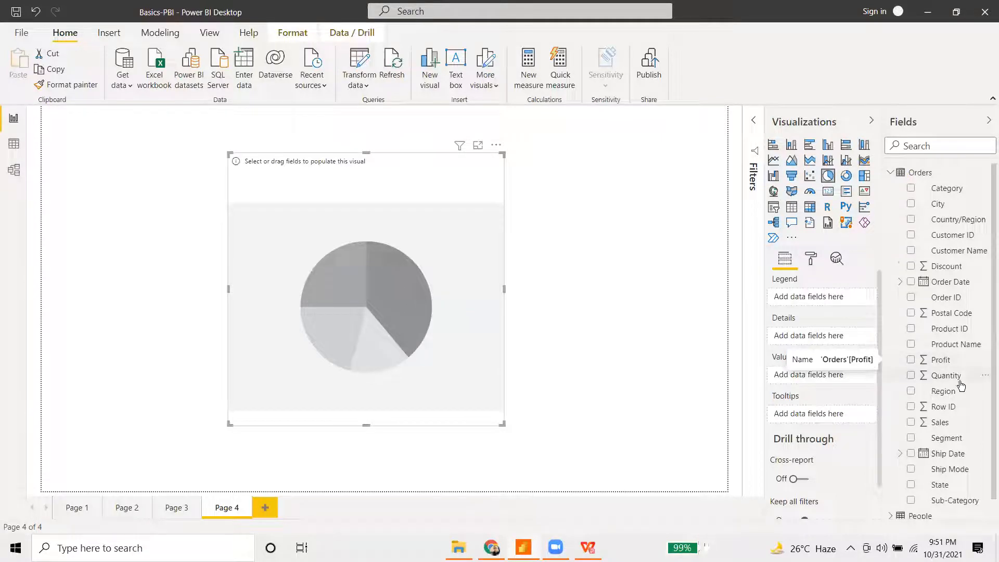
left_click_drag(964, 394, 821, 297)
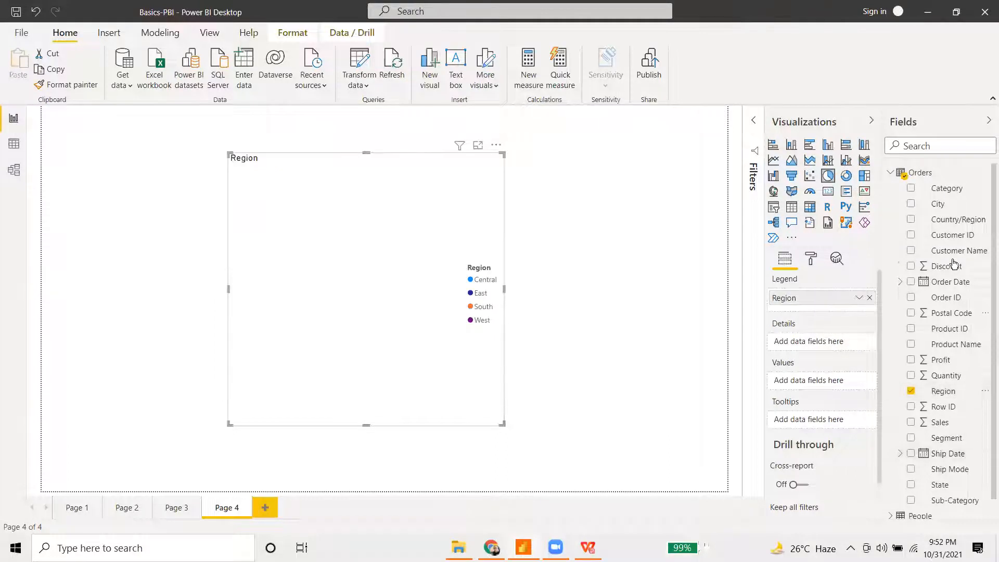
mouse_move(946, 422)
left_mouse_down()
mouse_move(775, 377)
mouse_move(806, 382)
left_mouse_up()
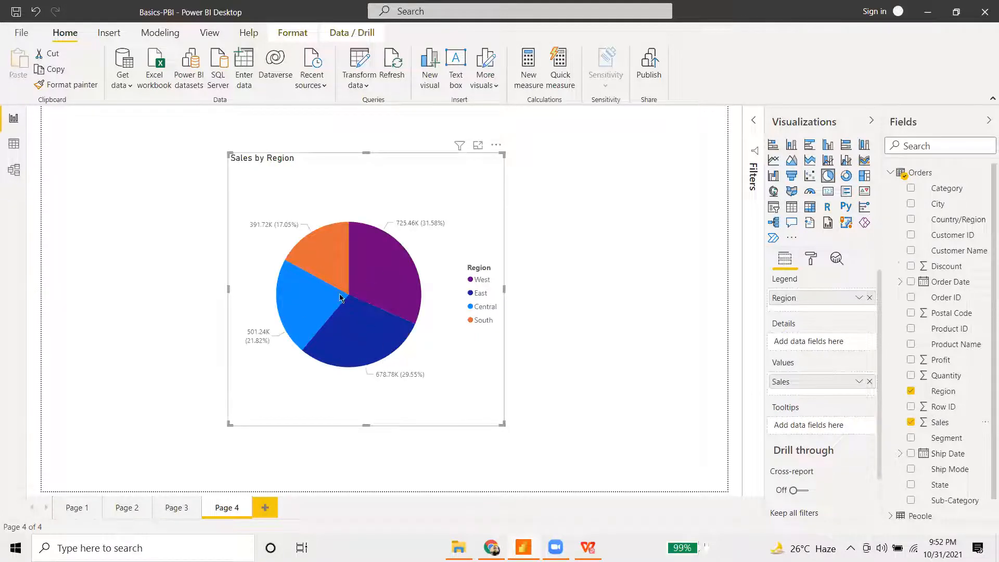
mouse_move(378, 316)
left_click_drag(957, 360, 806, 442)
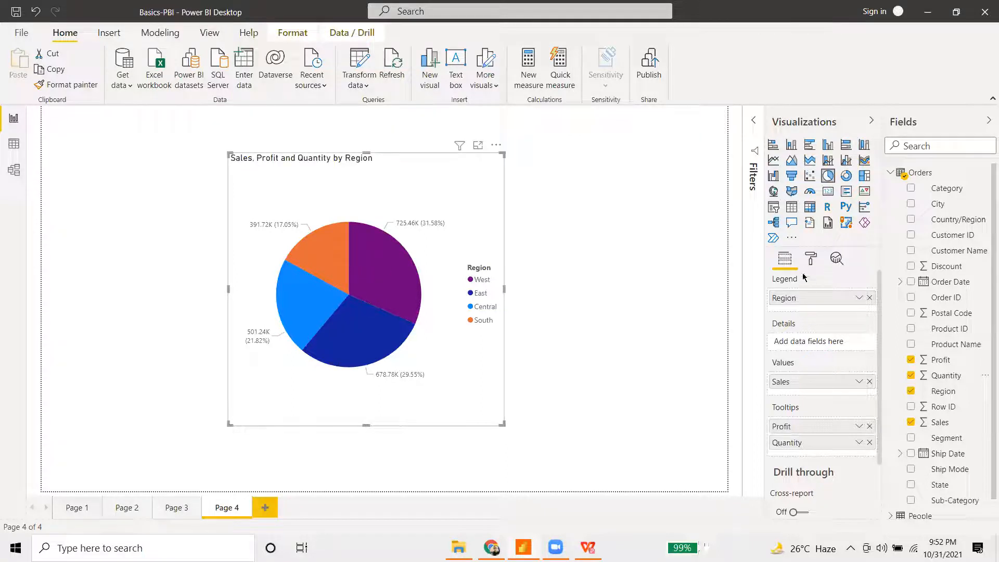
- Make the pie chart title blue, centred and 15 pt in the Title format settings
left_click(812, 257)
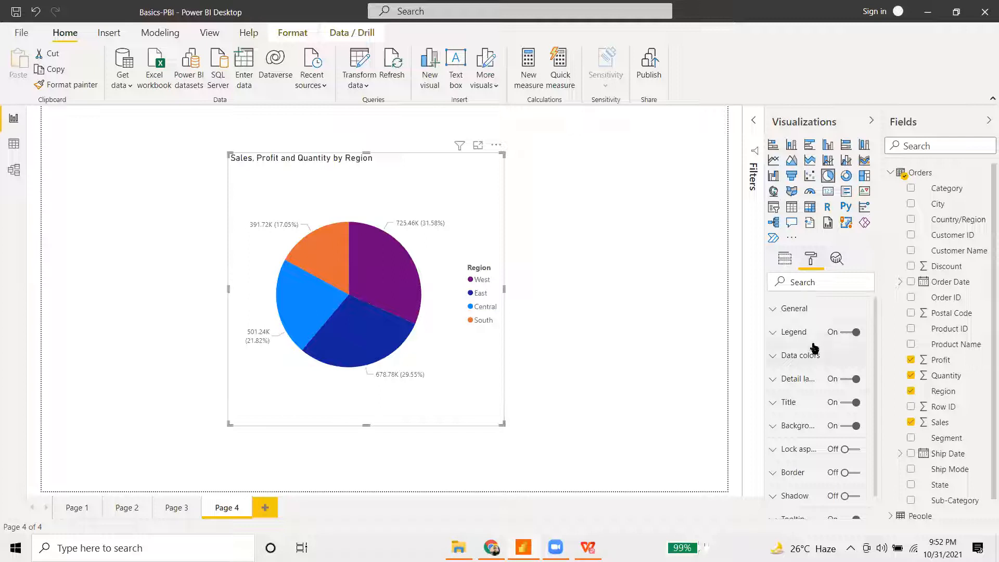
left_click(783, 403)
left_click(817, 442)
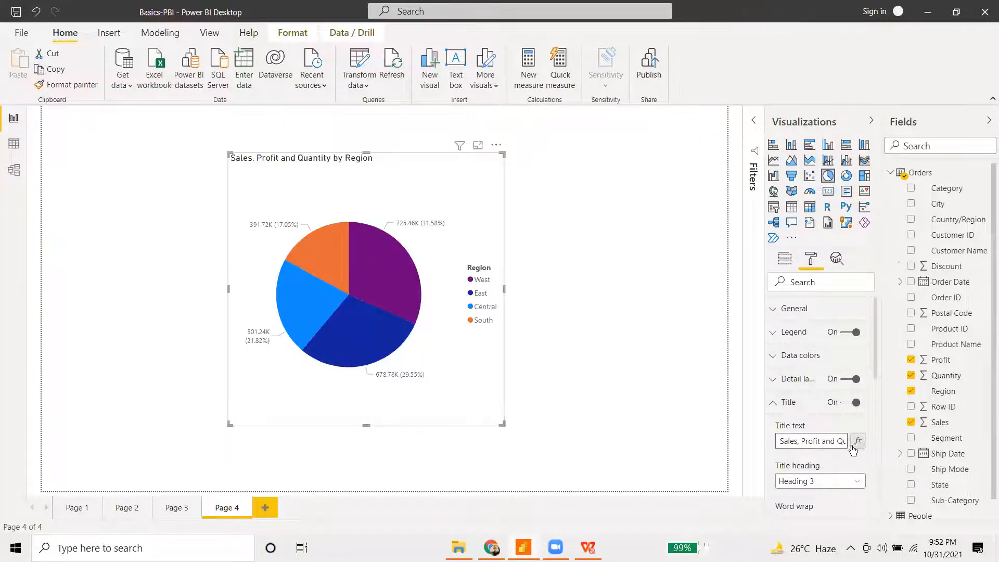
scroll(819, 416, "down", 3)
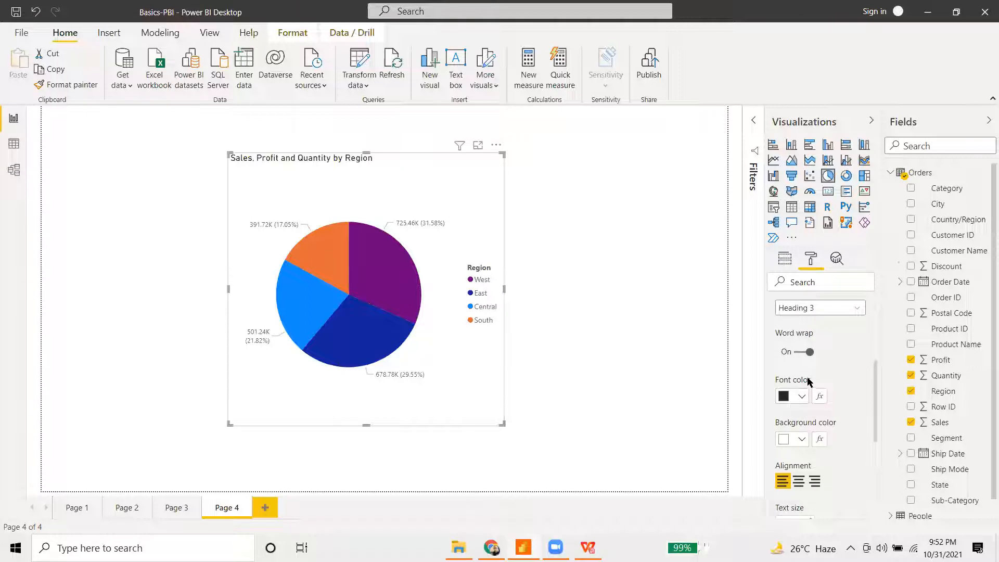
left_click(801, 397)
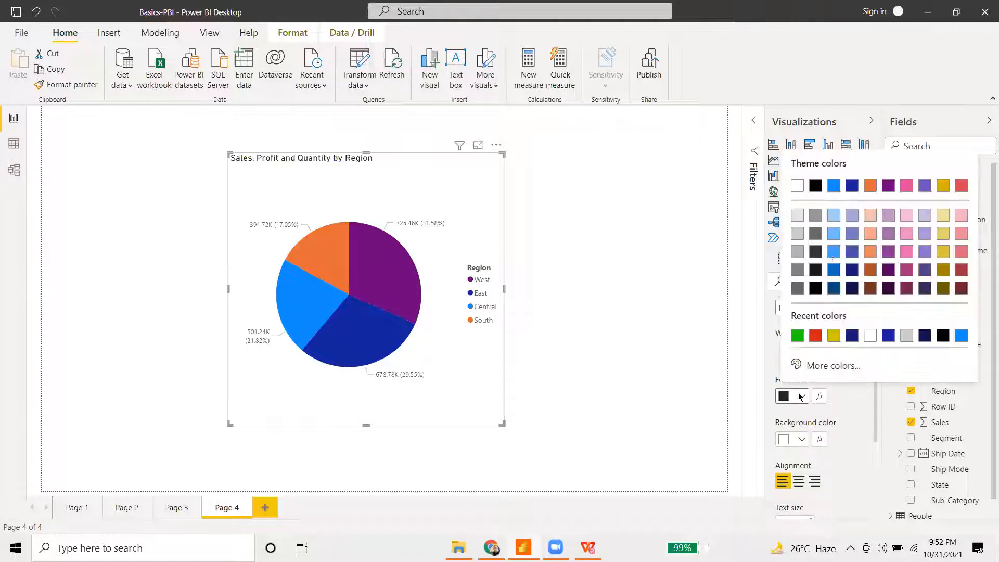
left_click(833, 186)
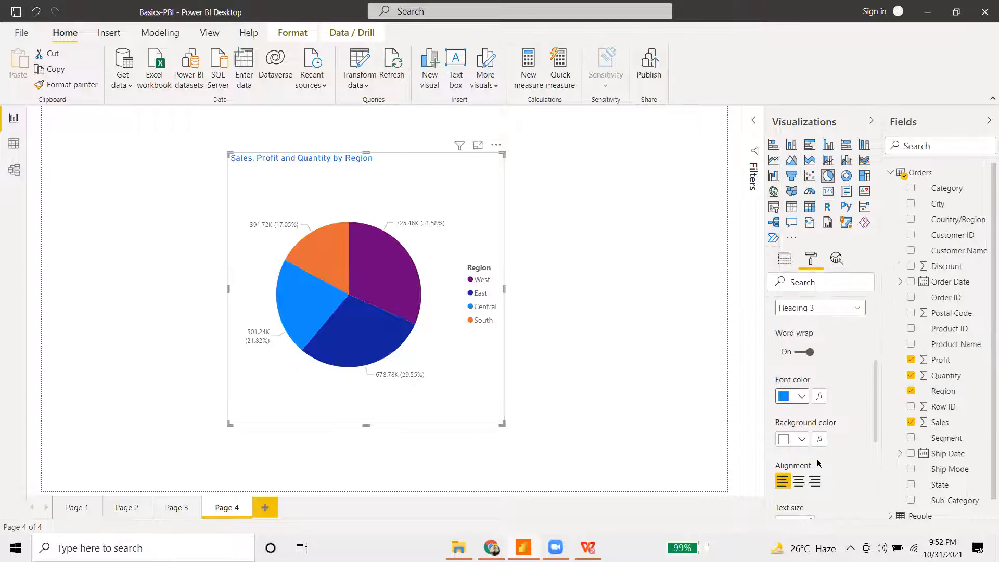
left_click(798, 482)
scroll(808, 402, "down", 2)
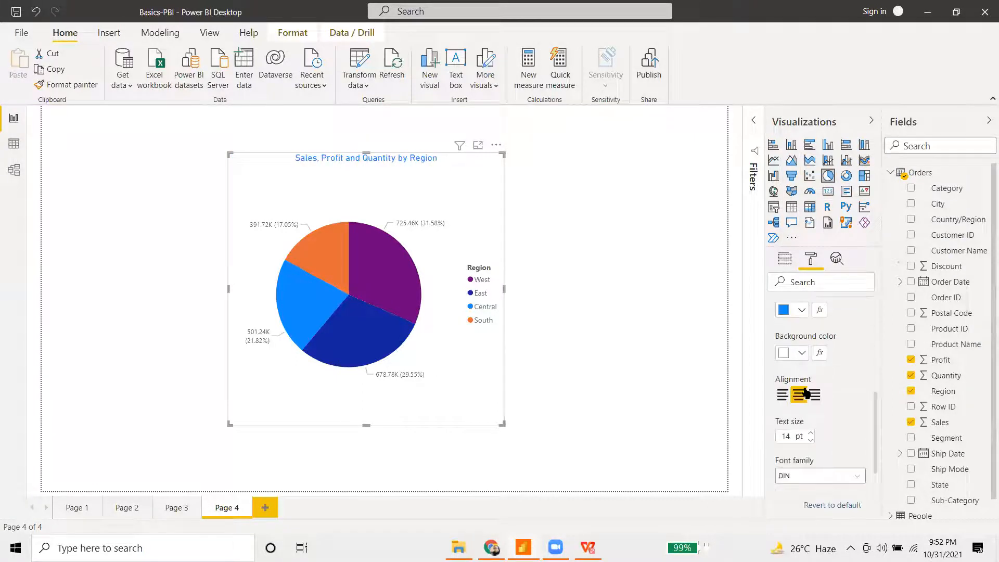
scroll(809, 401, "down", 3)
scroll(811, 390, "up", 2)
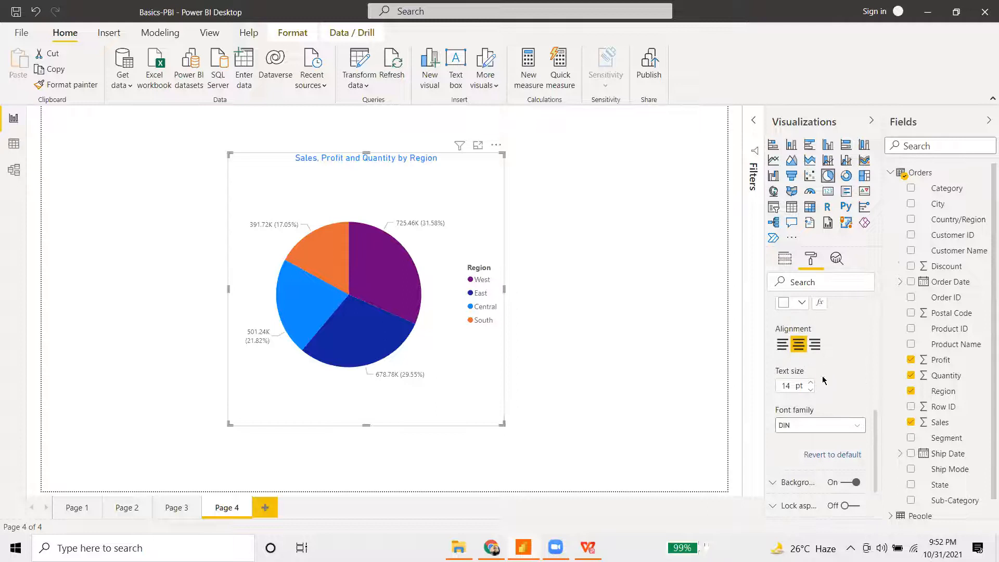
left_click(813, 385)
scroll(835, 370, "down", 3)
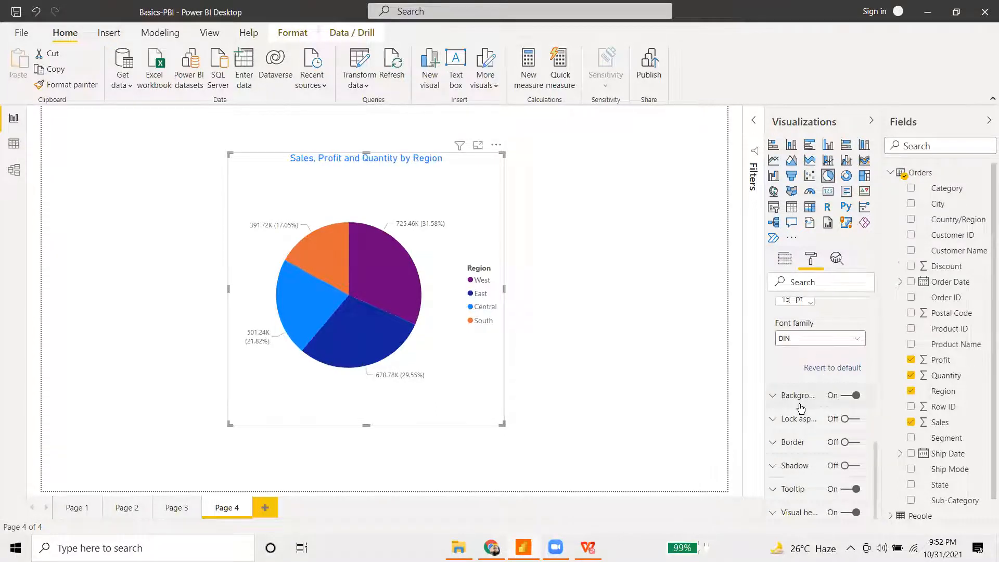
- Look over the pie's tooltip settings, then collapse Title and expand the per-region slice colours
left_click(792, 489)
scroll(843, 416, "down", 2)
scroll(843, 417, "down", 3)
scroll(823, 434, "down", 2)
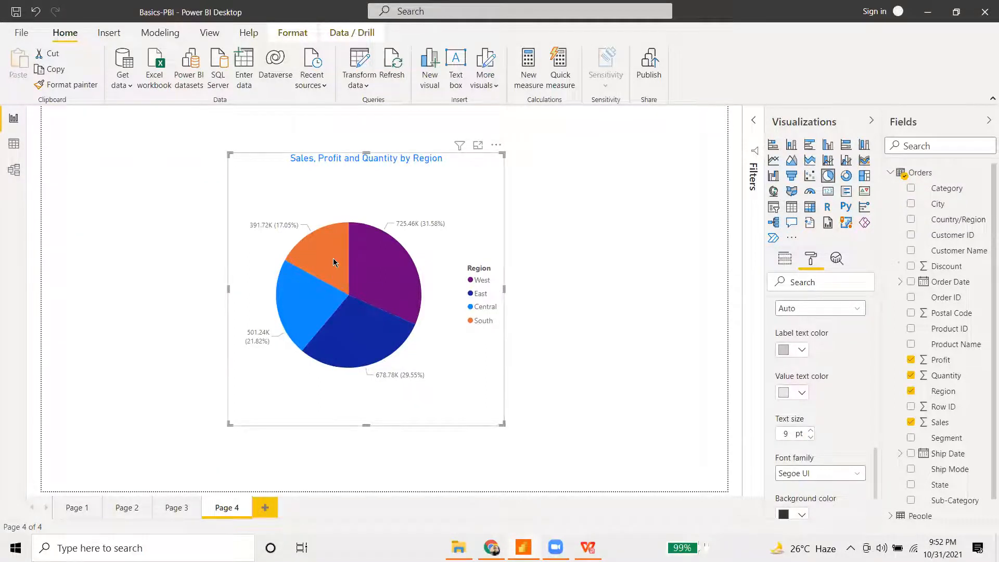
mouse_move(334, 262)
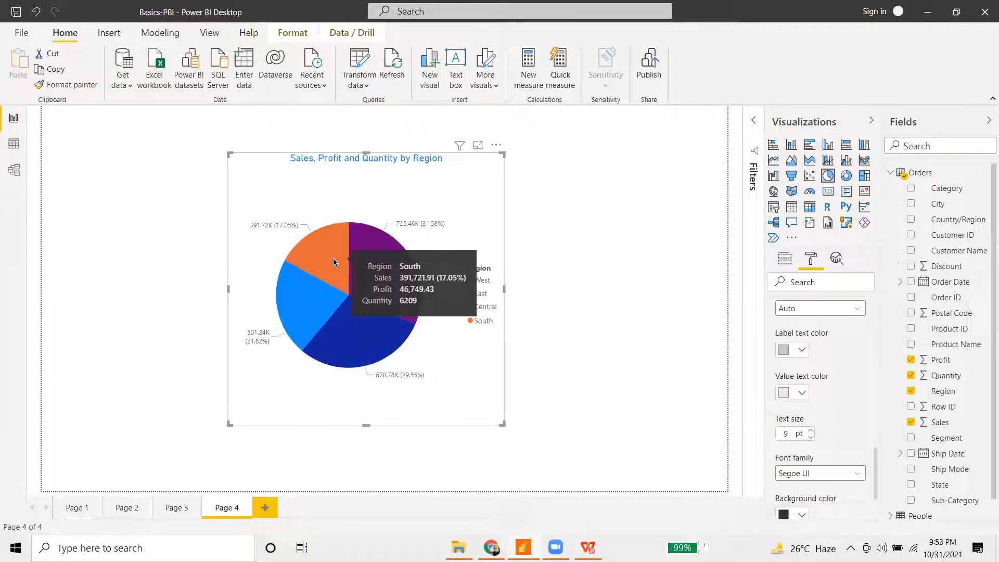
scroll(796, 364, "up", 5)
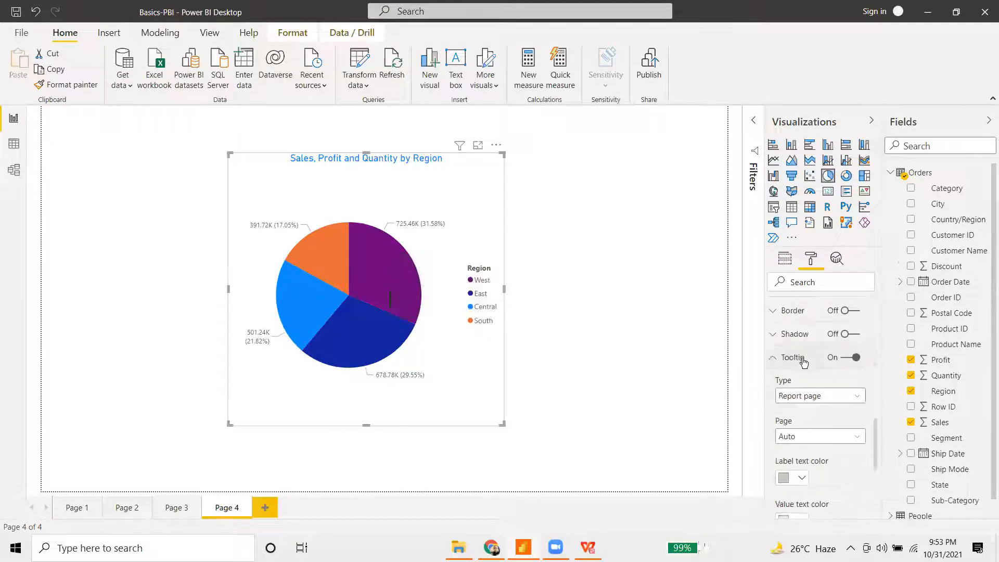
left_click(774, 405)
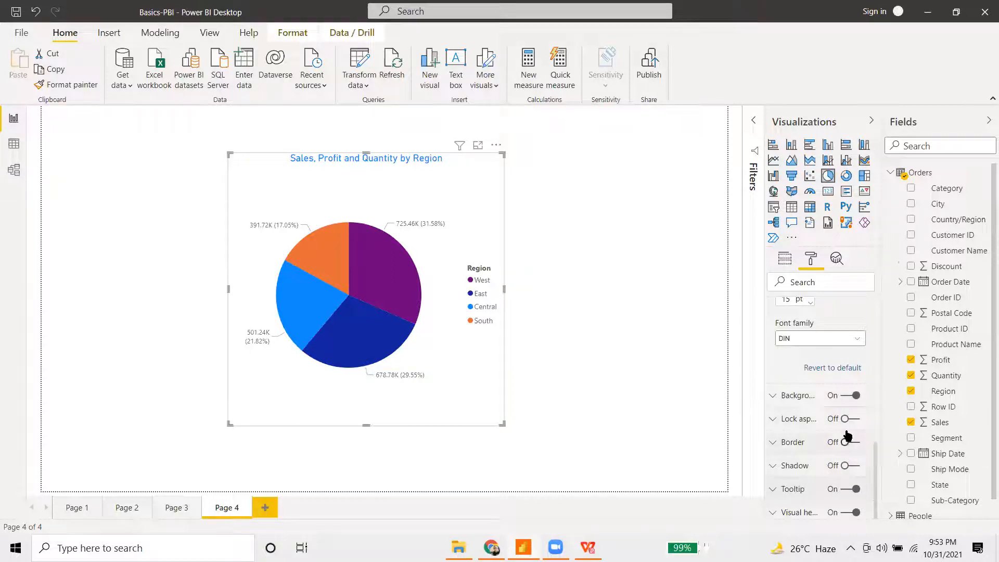
scroll(847, 434, "up", 4)
scroll(847, 435, "up", 3)
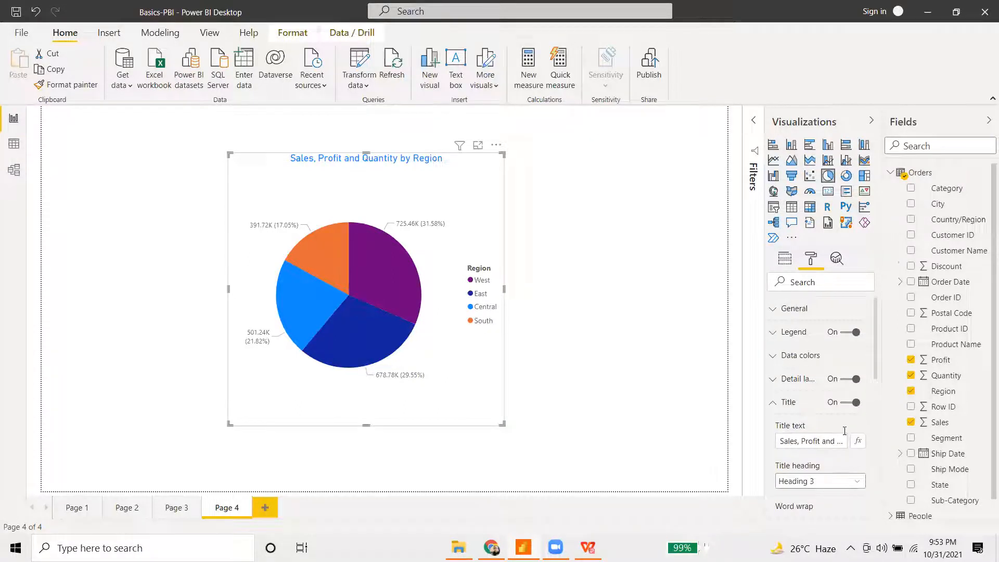
left_click(775, 402)
left_click(792, 366)
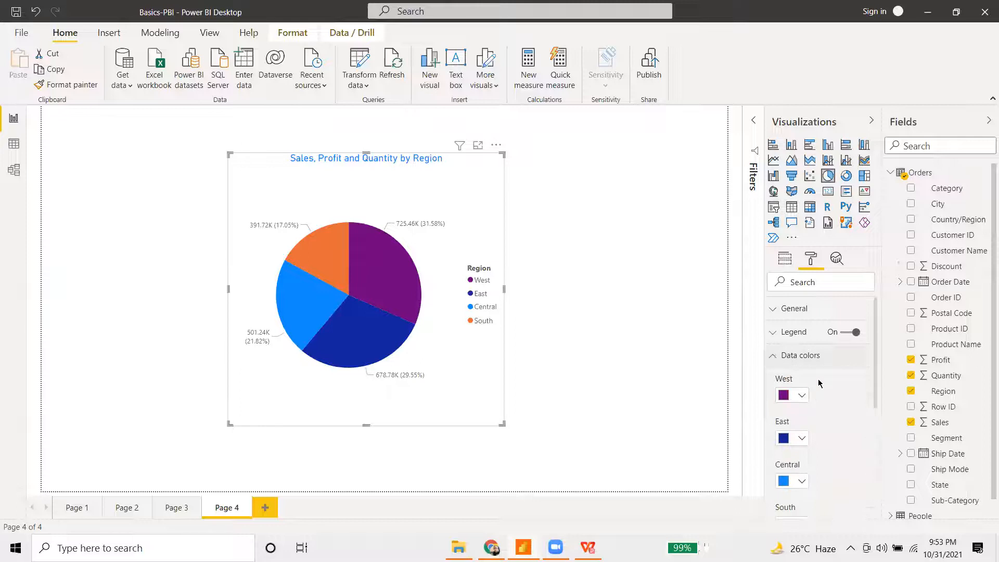
scroll(818, 382, "down", 3)
scroll(821, 383, "down", 1)
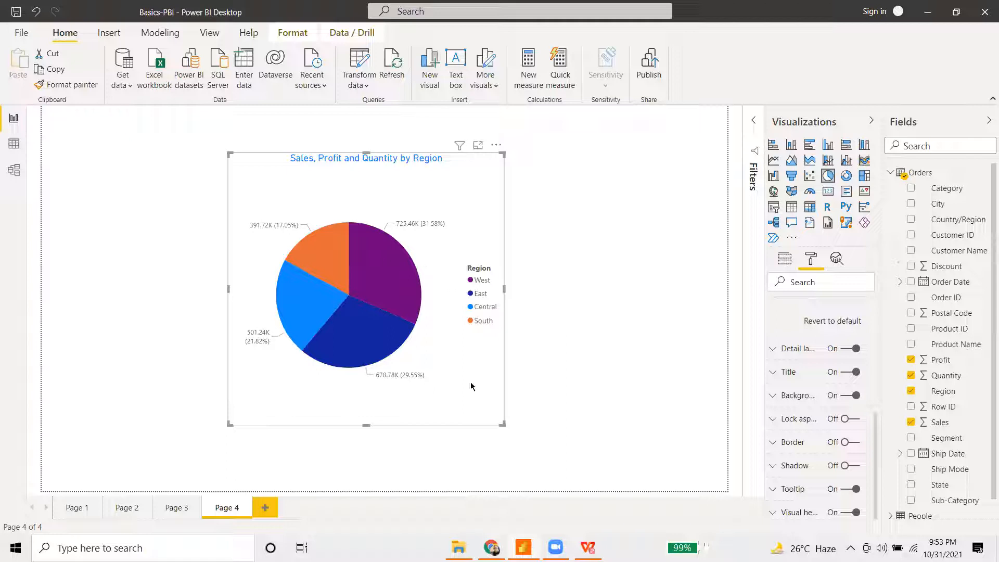
- Drag the Sales, Profit and Quantity by Region pie chart to the left edge of Page 4
left_click_drag(454, 376, 264, 401)
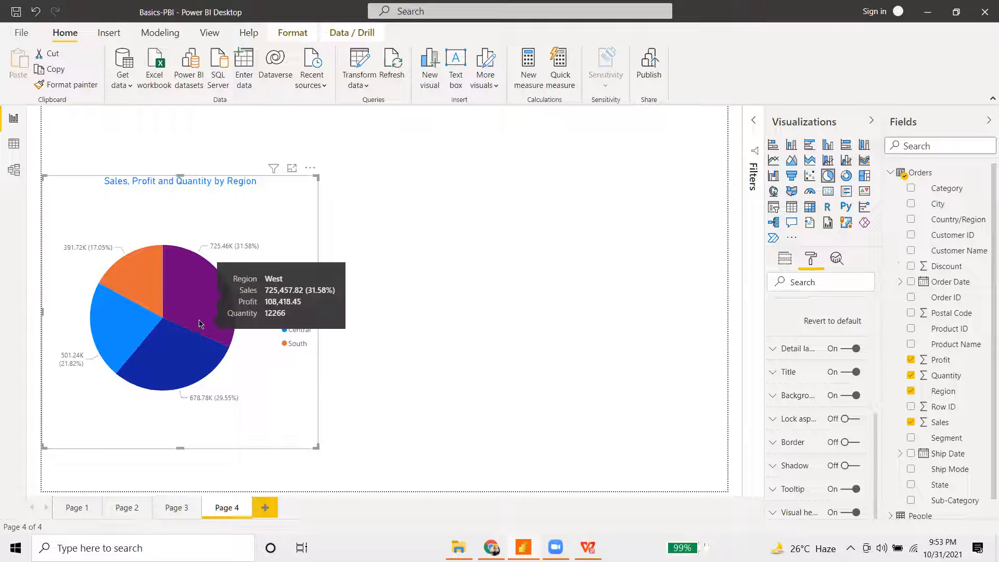
mouse_move(165, 367)
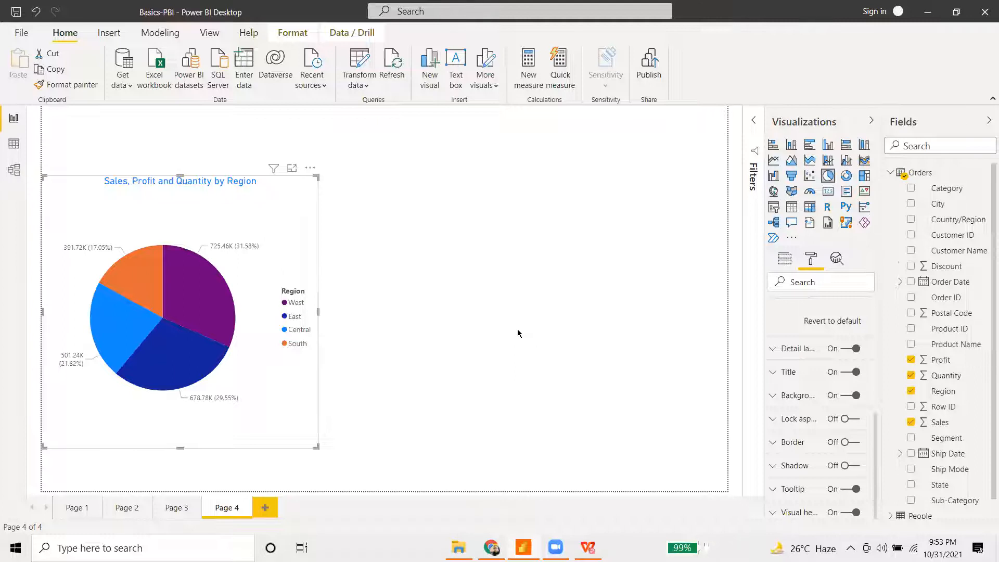
- Cross-highlight the West, East and Central pie slices in turn, twice over
scroll(805, 358, "up", 5)
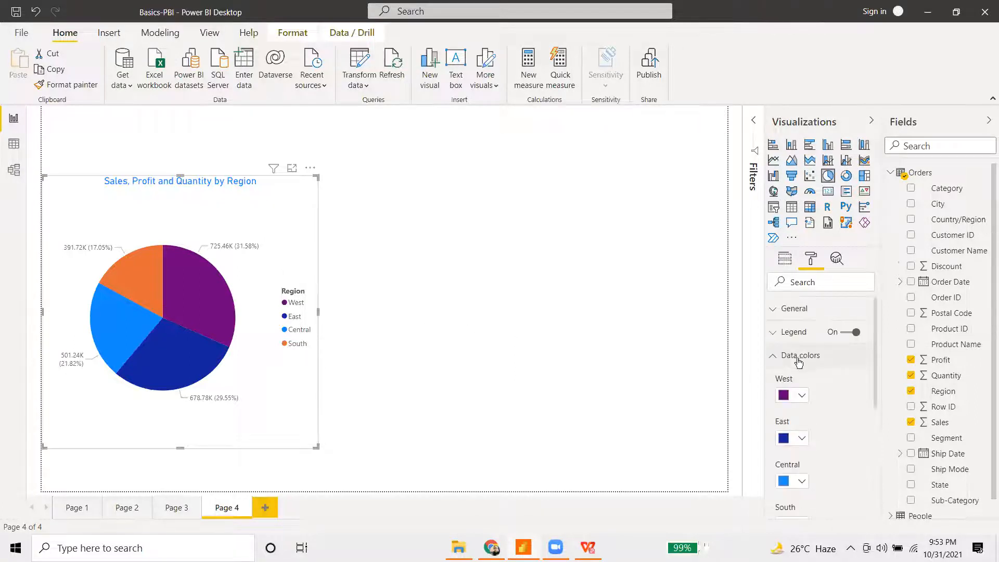
left_click(194, 287)
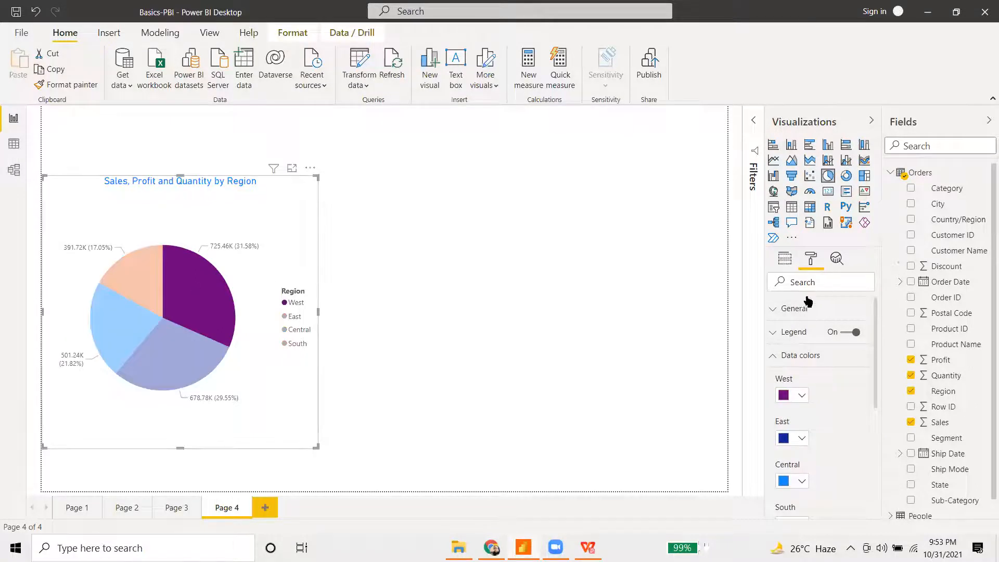
left_click(163, 359)
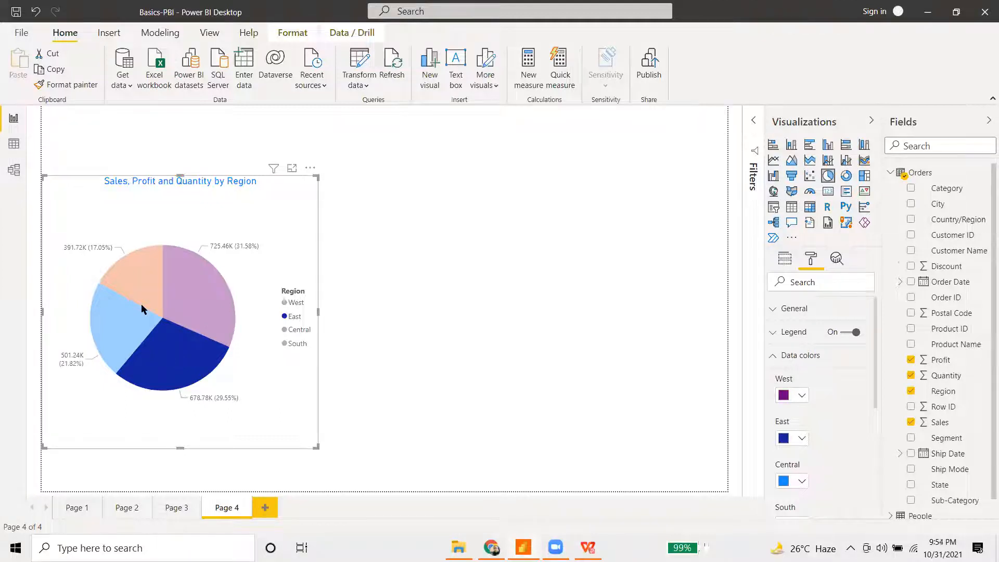
left_click(130, 335)
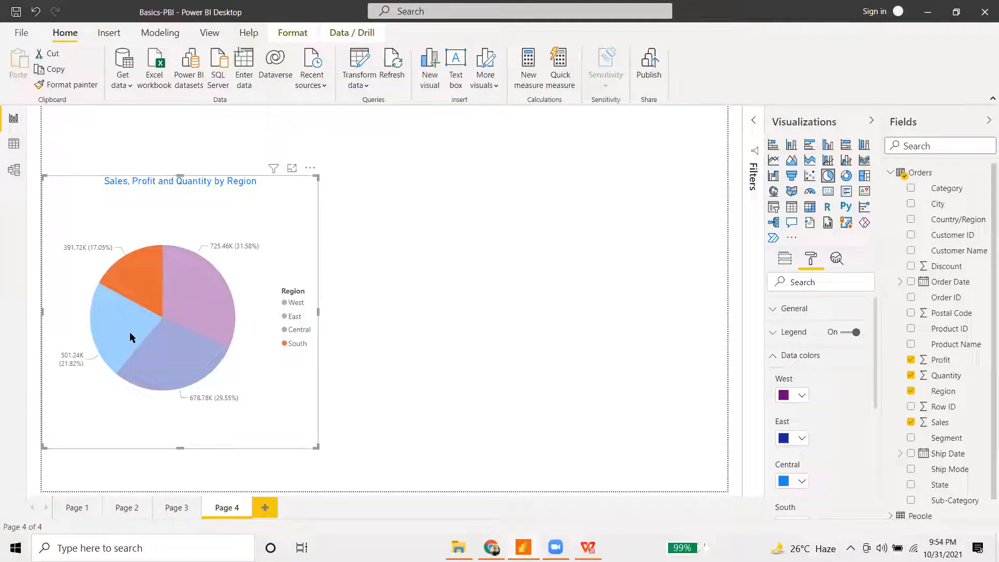
left_click(167, 376)
left_click(201, 326)
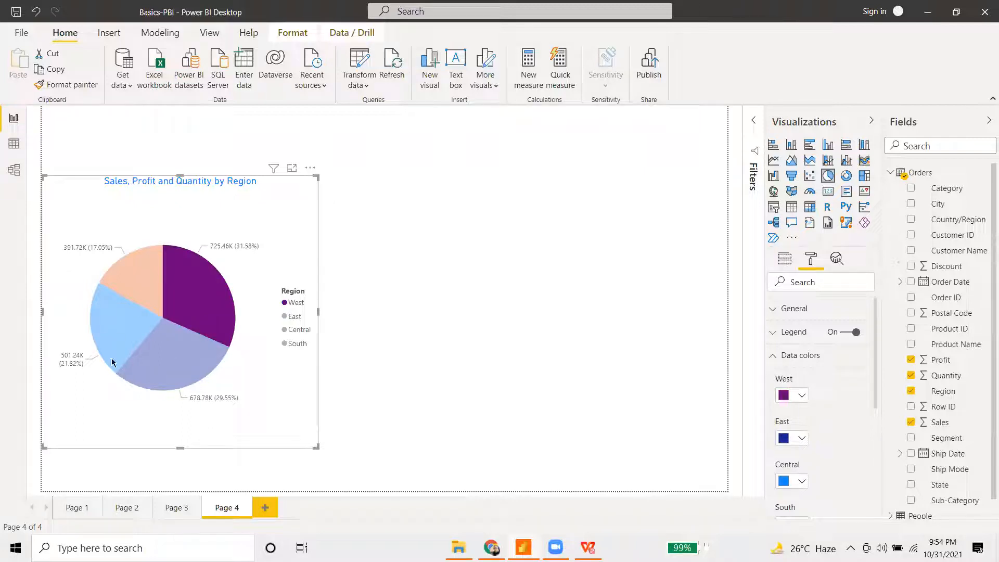
mouse_move(188, 299)
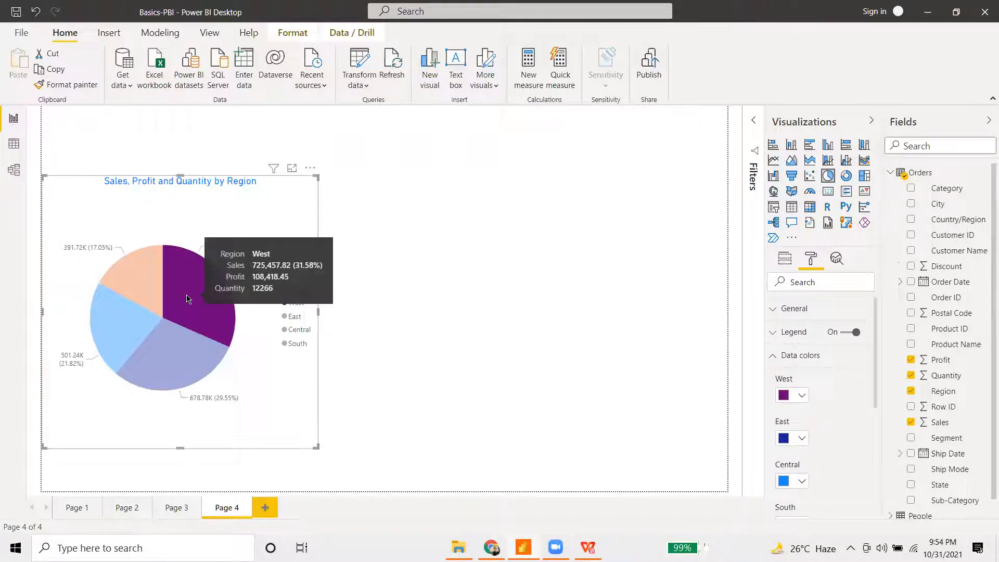
left_click(139, 347)
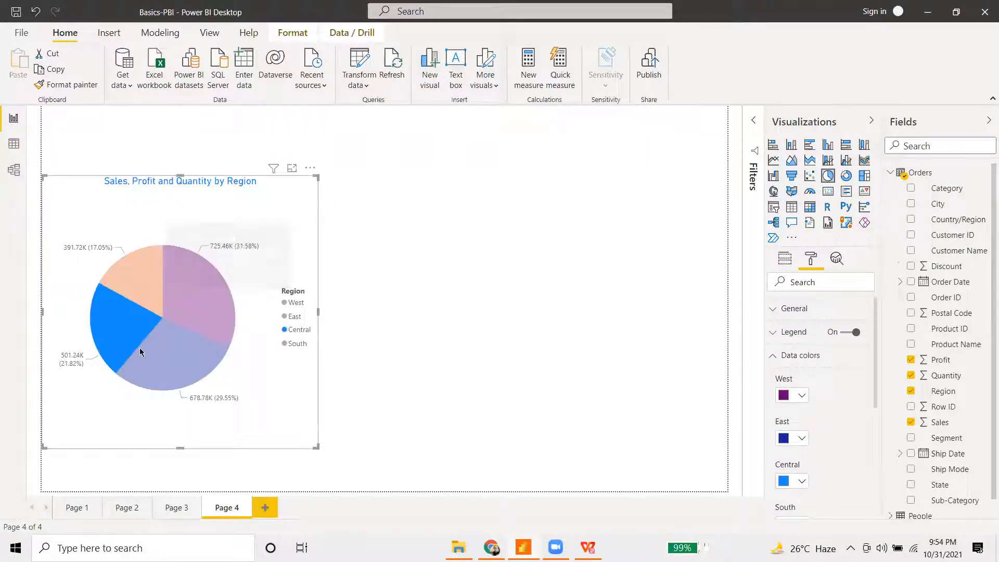
left_click(192, 350)
left_click(195, 314)
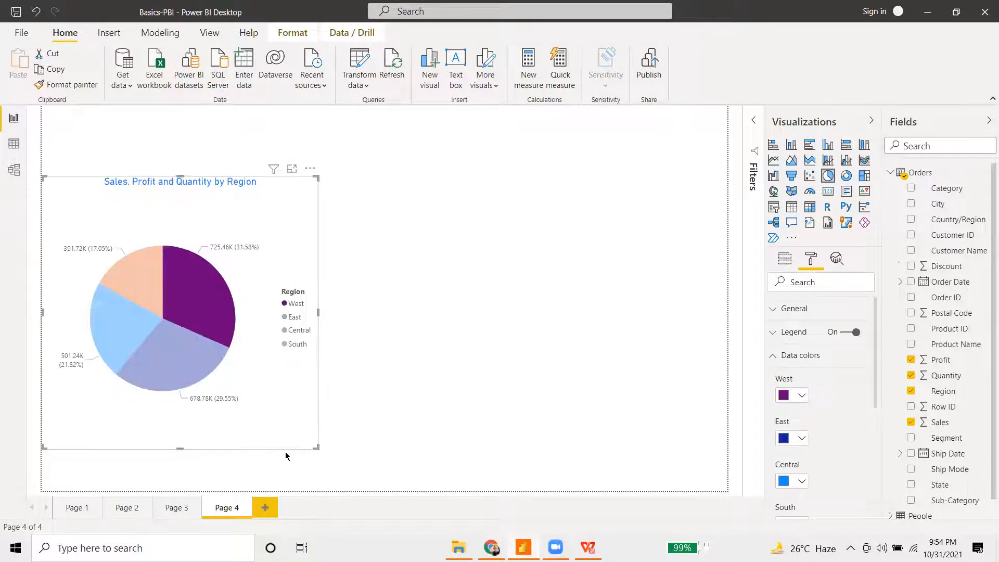
- Toggle the West highlight, clear all highlights, then emphasise only the South slice
left_click(185, 291)
left_click(186, 291)
left_click(260, 378)
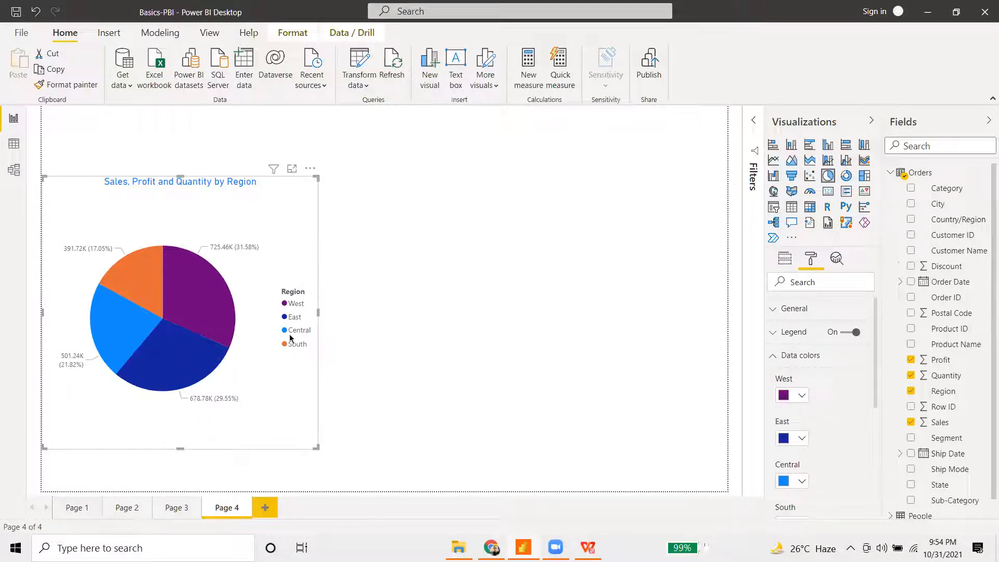
mouse_move(170, 348)
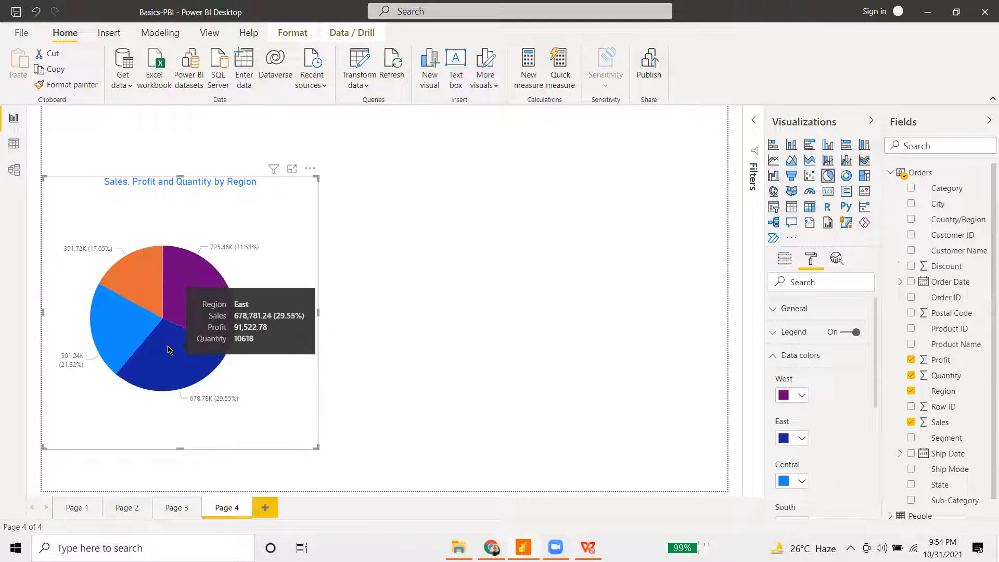
mouse_move(151, 281)
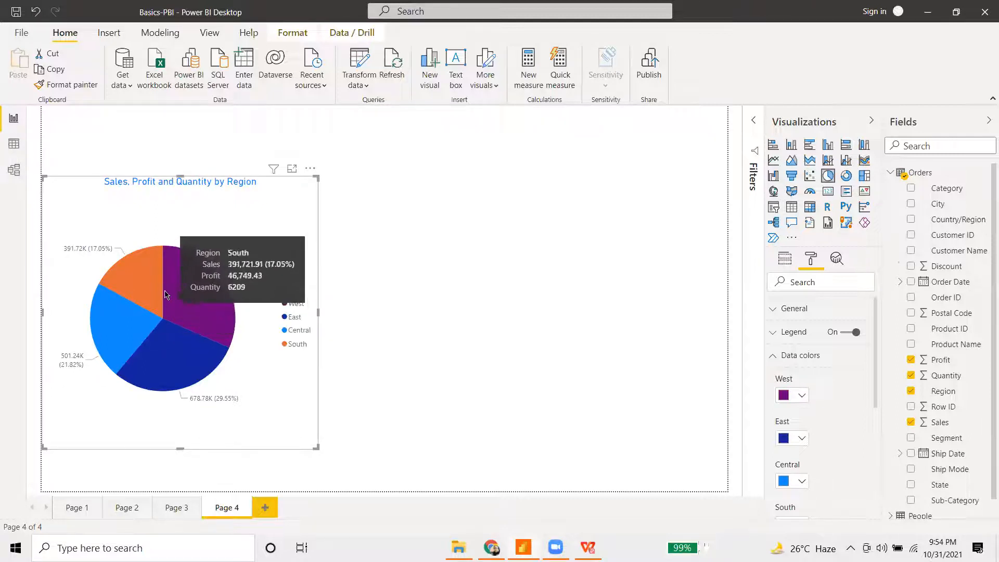
left_click(132, 283)
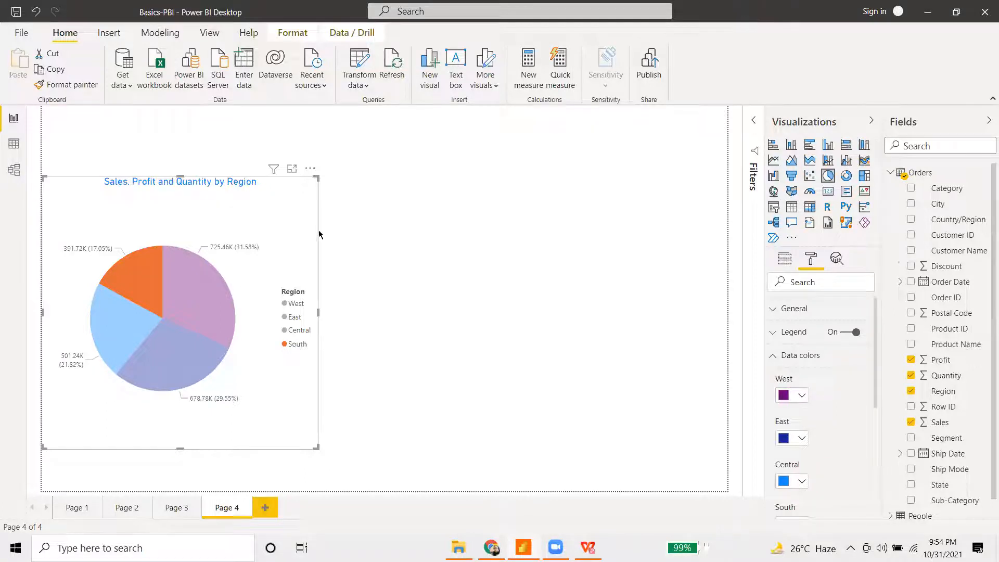
- Clear the South highlight and add an empty donut chart to the right of the pie
left_click(149, 274)
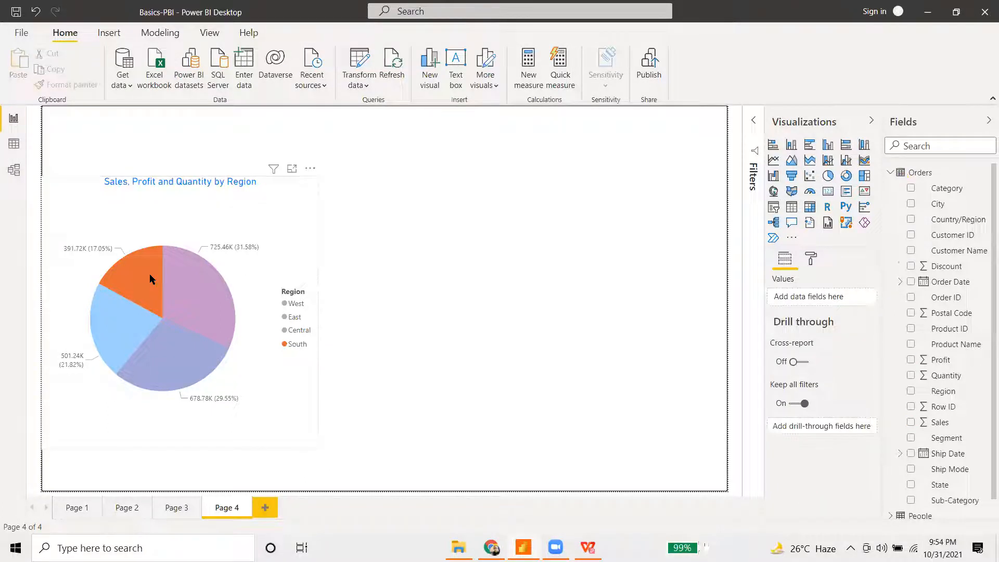
left_click(503, 282)
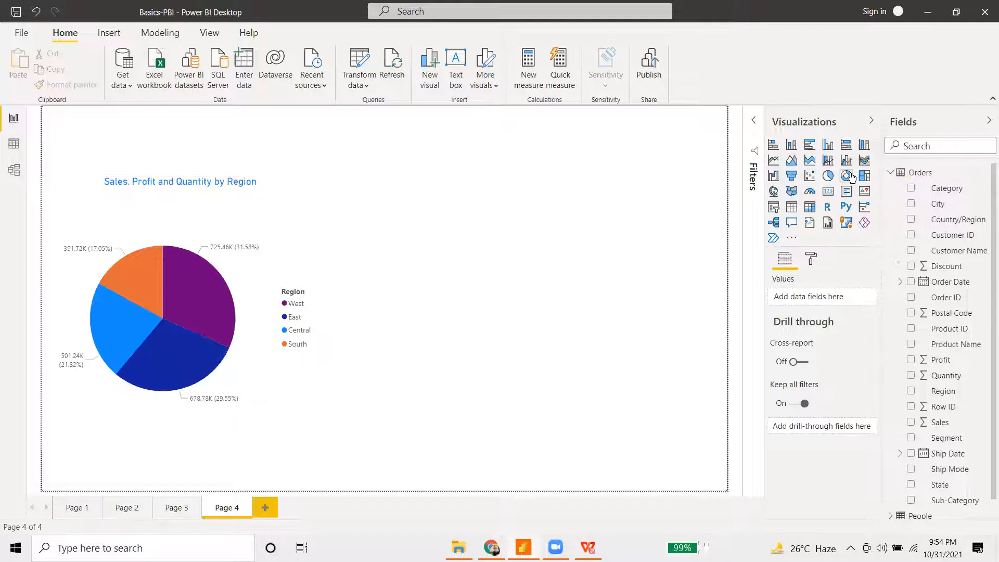
left_click(848, 178)
left_click_drag(473, 272, 551, 260)
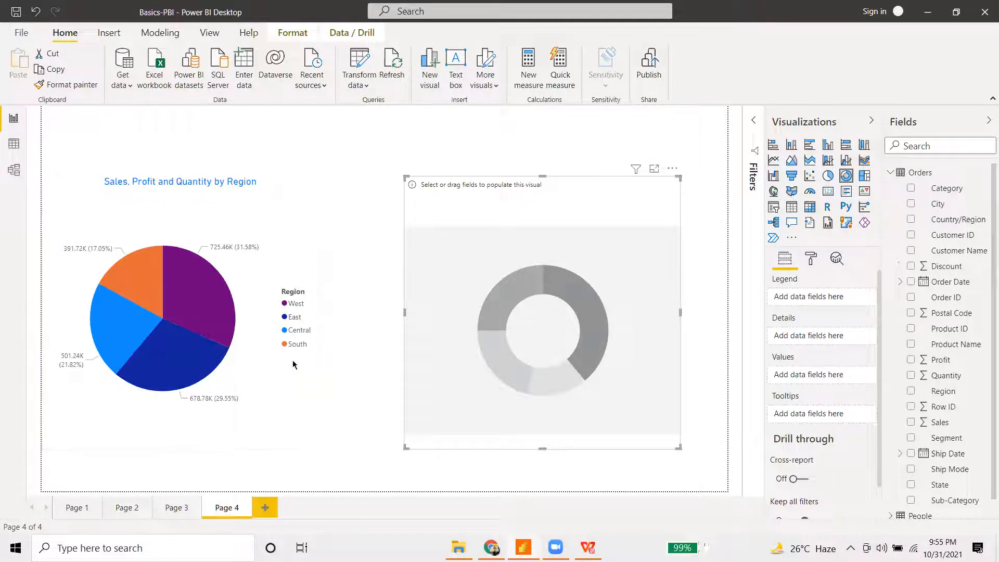
- Give the donut Ship Mode as its legend and Sales as its values
left_click(229, 333)
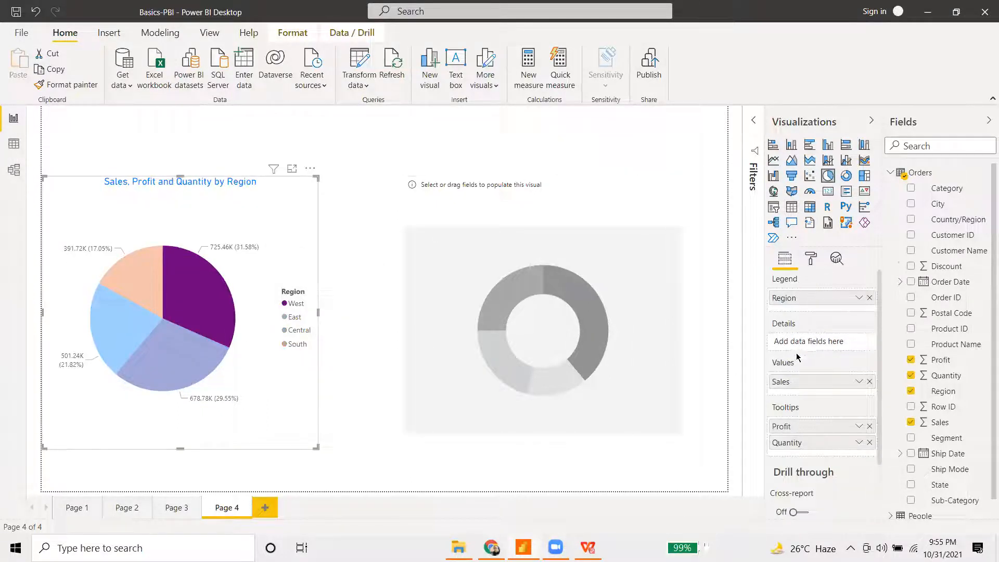
left_click(515, 336)
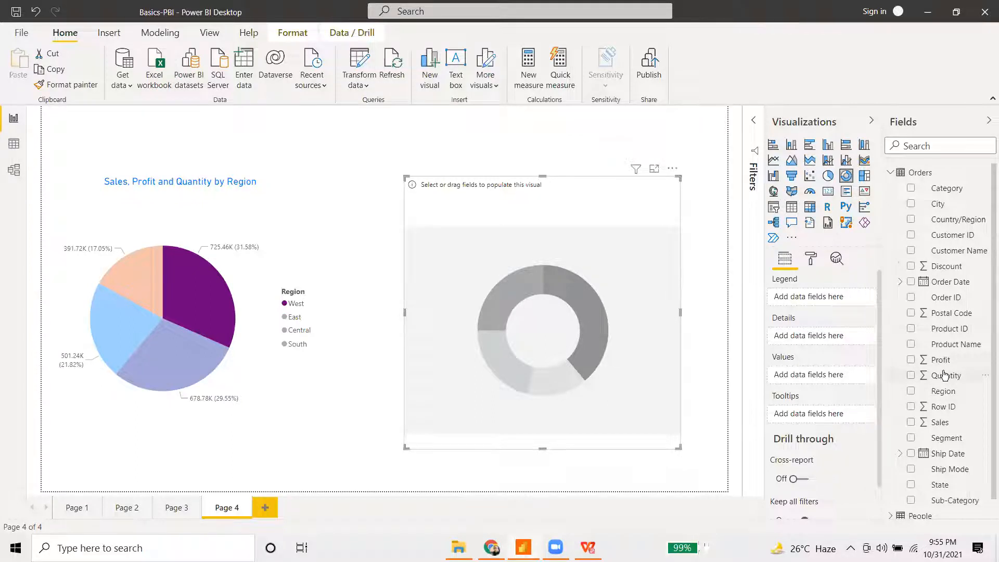
left_click_drag(950, 469, 821, 297)
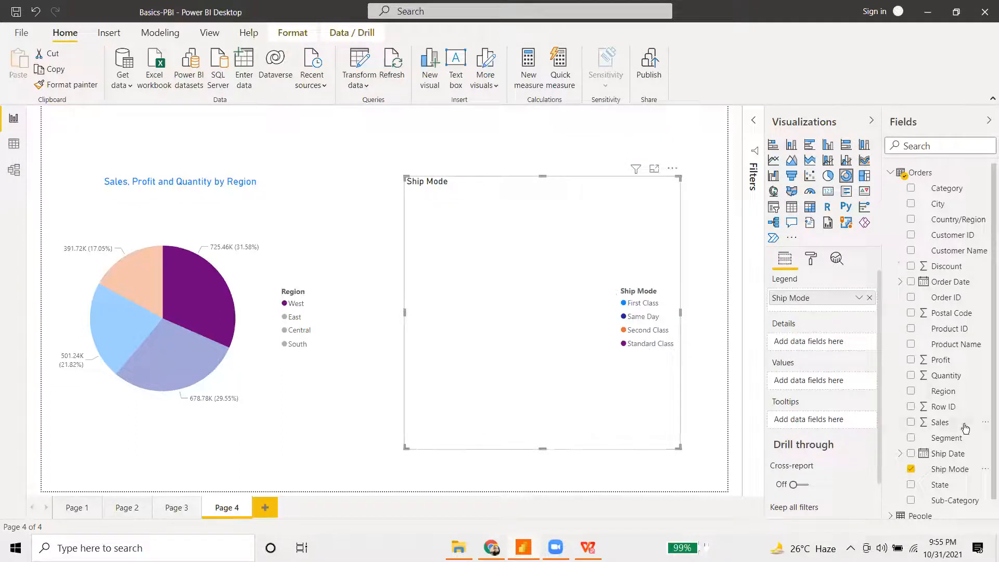
left_click_drag(948, 424, 820, 385)
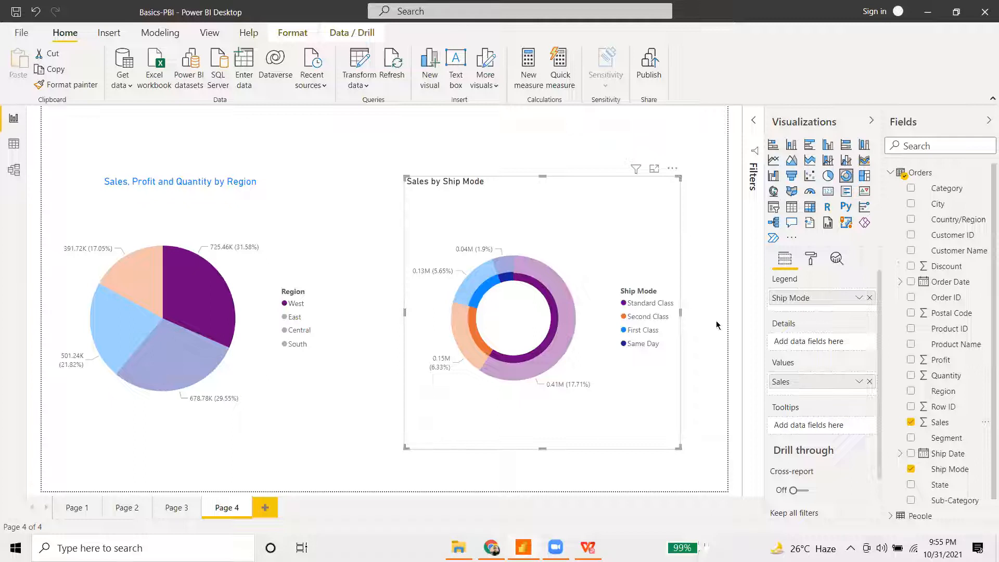
left_click(198, 292)
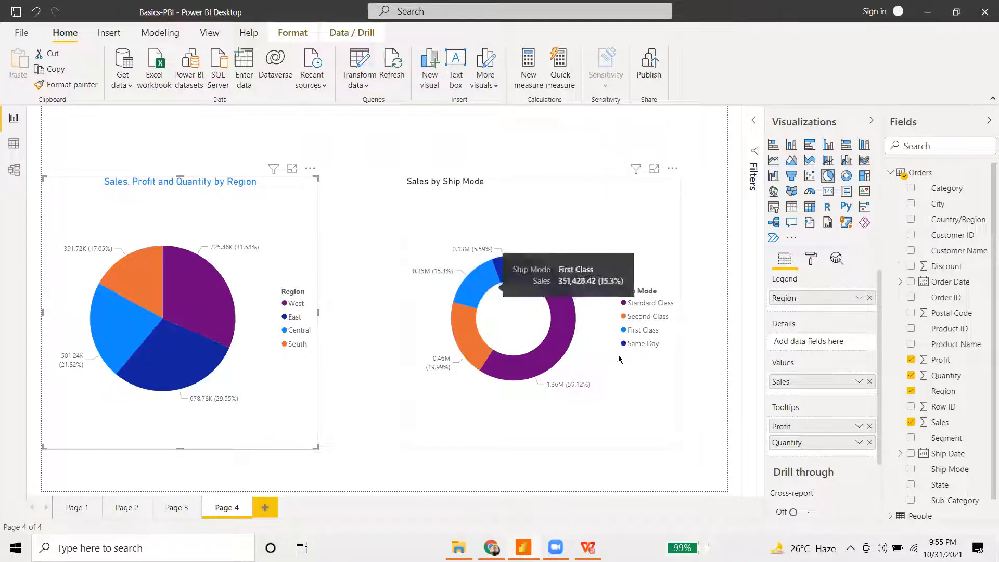
- Read the donut tooltips (Second Class 19.99%, First Class 15.3%) and select the donut
mouse_move(509, 274)
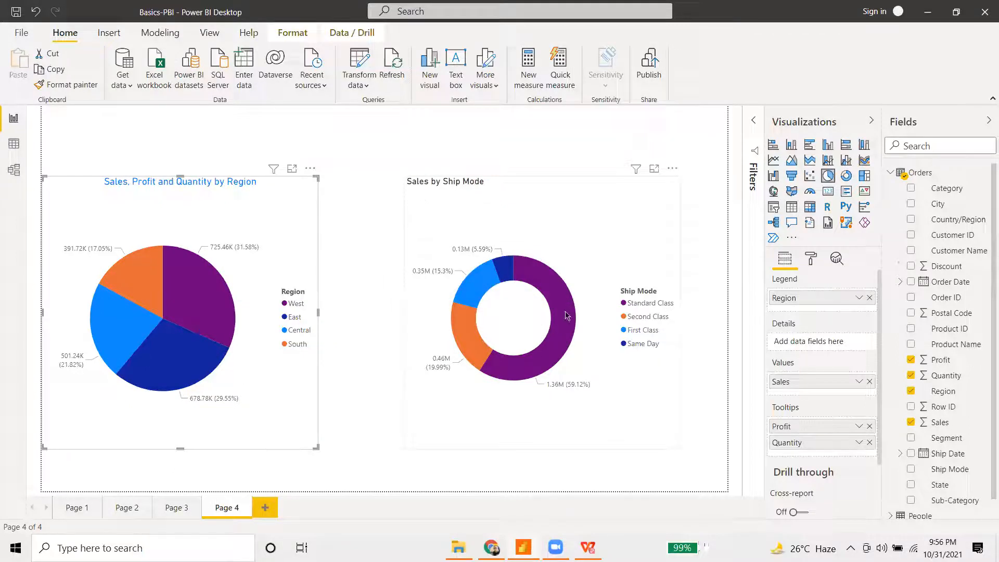
mouse_move(572, 323)
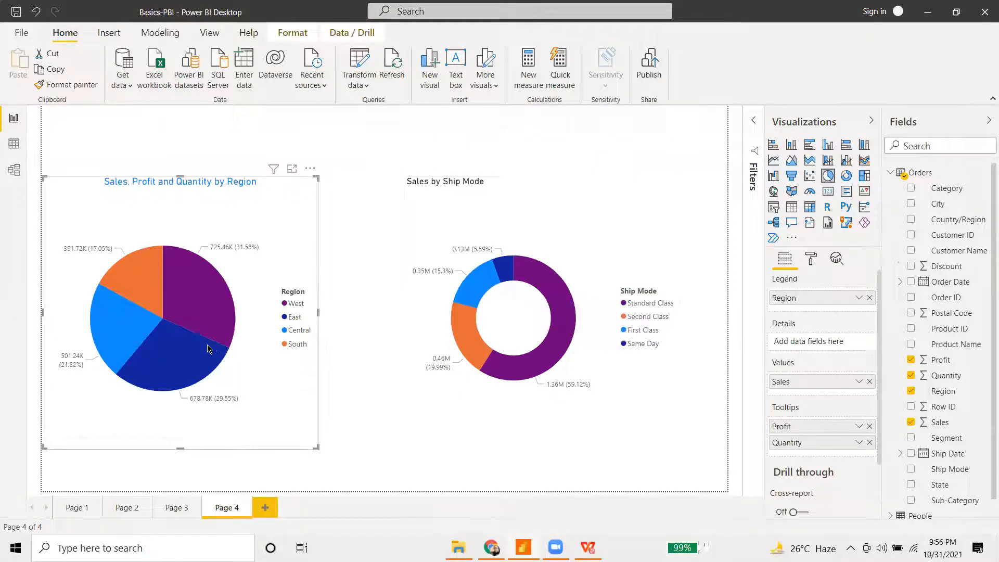
left_click(557, 248)
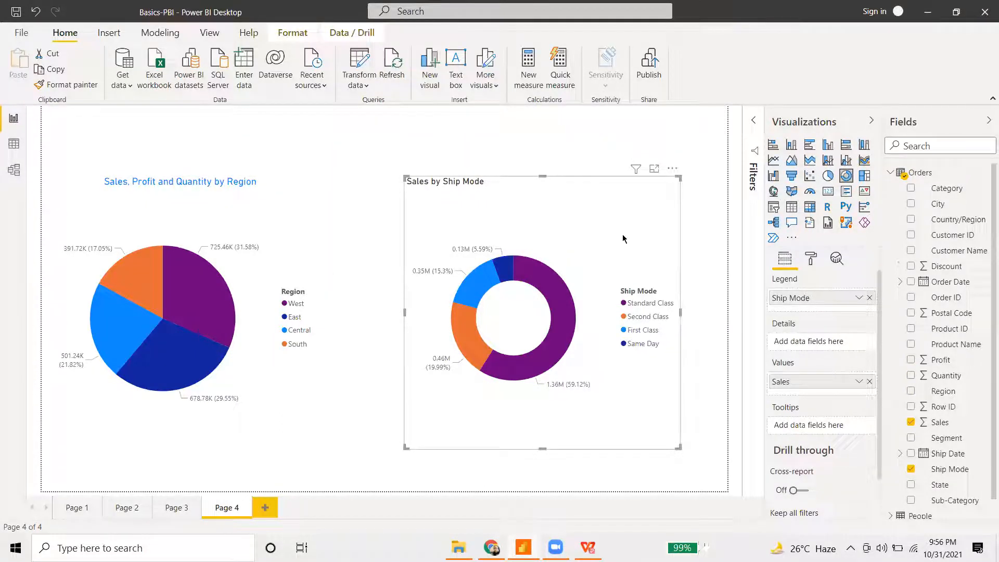
- Move the Sales by Ship Mode donut left so it sits beside the pie chart
left_click(811, 259)
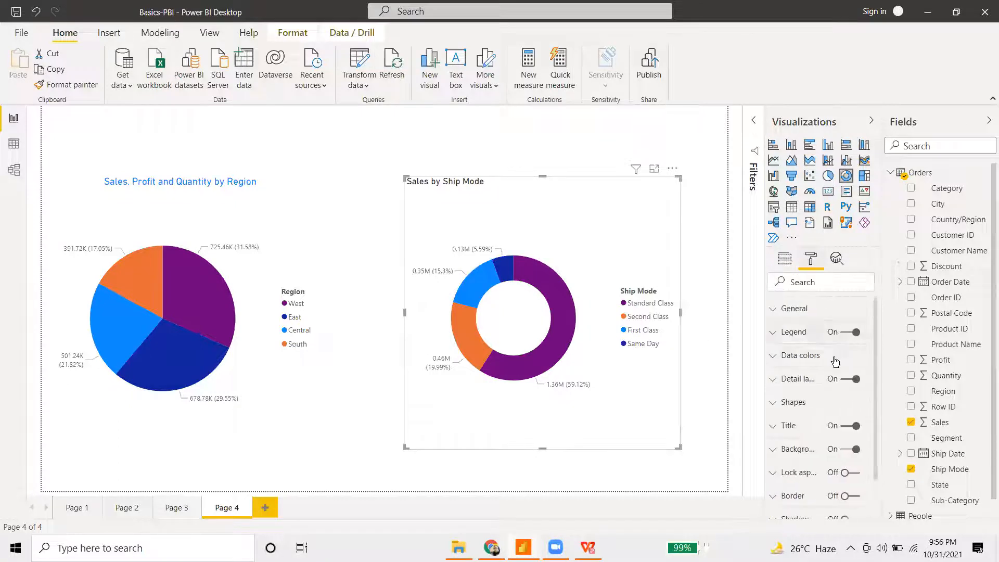
left_click_drag(568, 211, 480, 205)
left_click(303, 212)
left_click(385, 211)
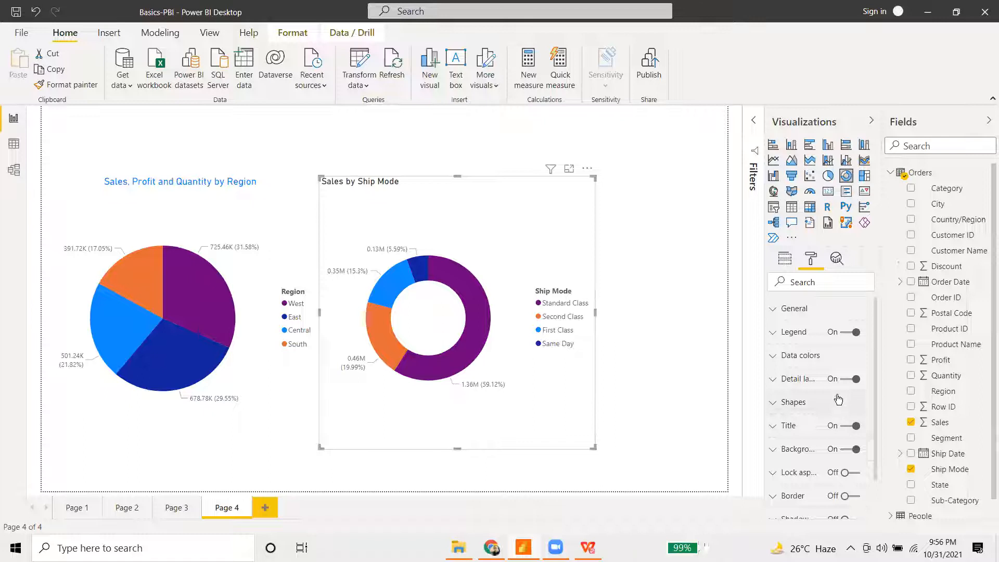
left_click(784, 472)
scroll(786, 471, "down", 2)
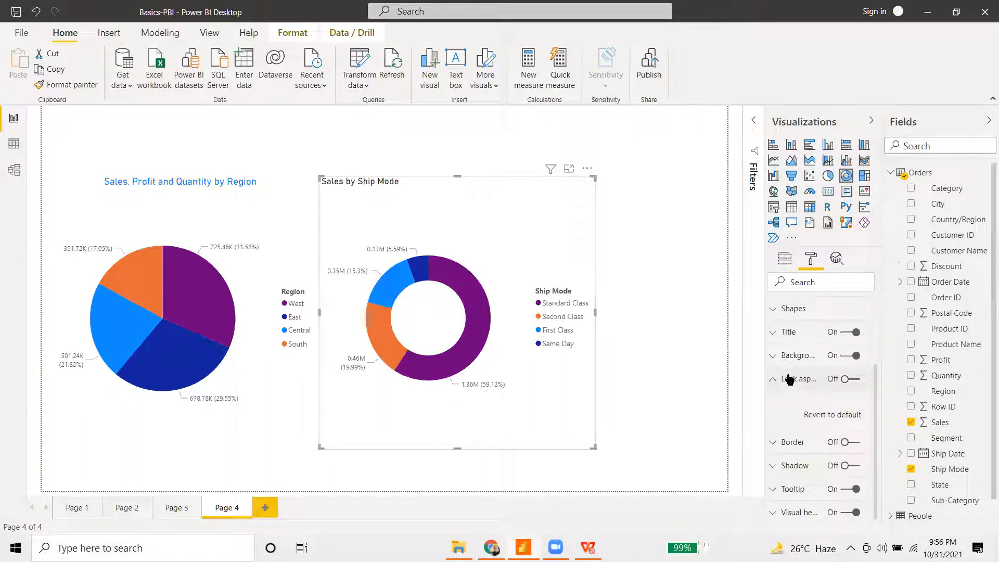
left_click(773, 380)
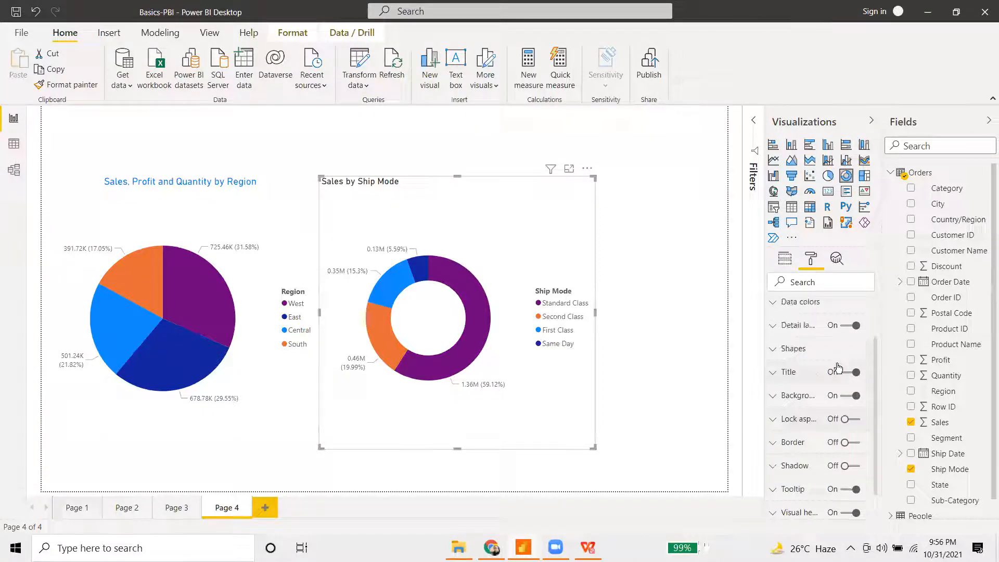
- Format the donut title with white font, dark blue background and 15 pt text
left_click(774, 372)
scroll(830, 386, "down", 3)
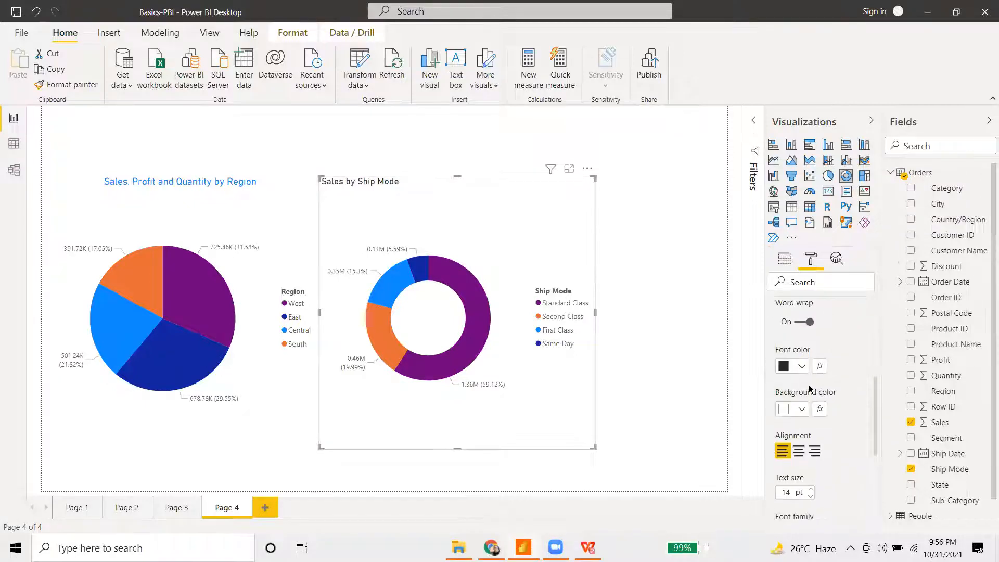
scroll(810, 390, "up", 3)
scroll(815, 404, "down", 3)
left_click(801, 366)
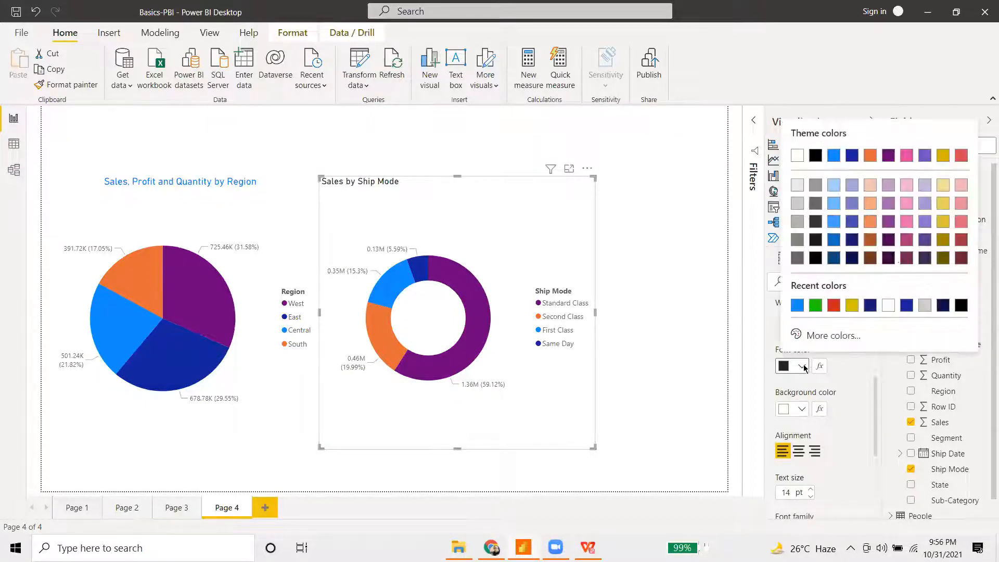
left_click(794, 155)
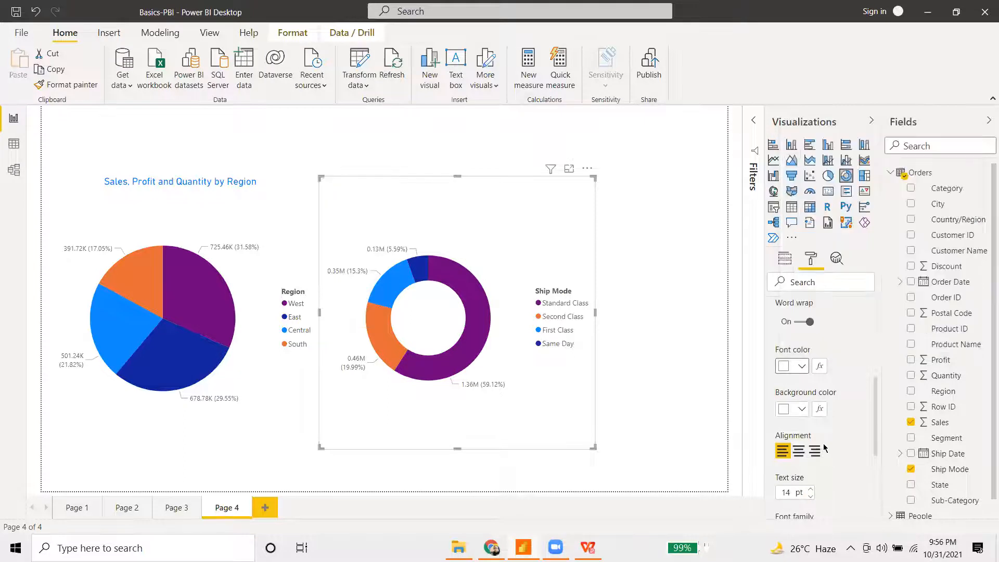
left_click(802, 409)
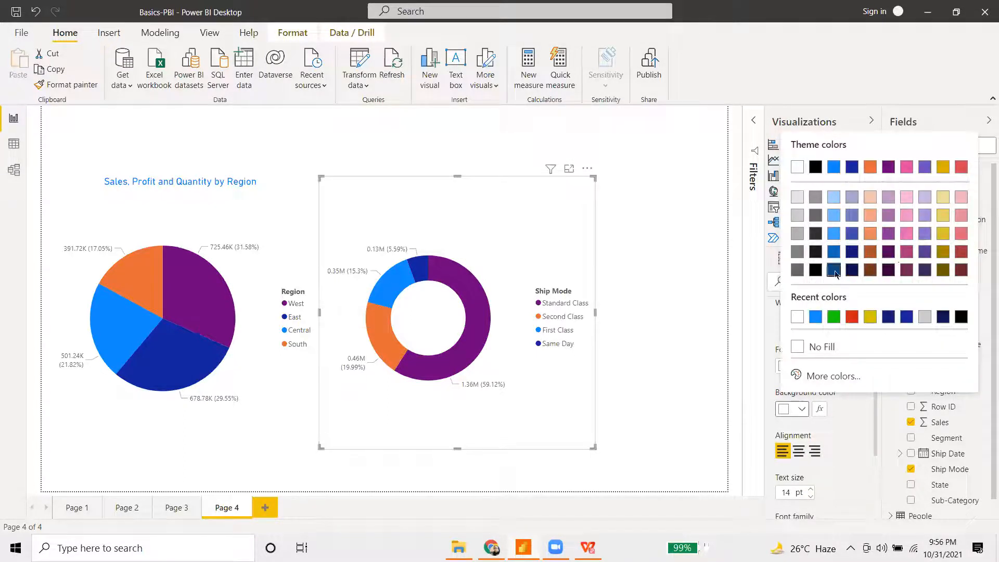
left_click(834, 271)
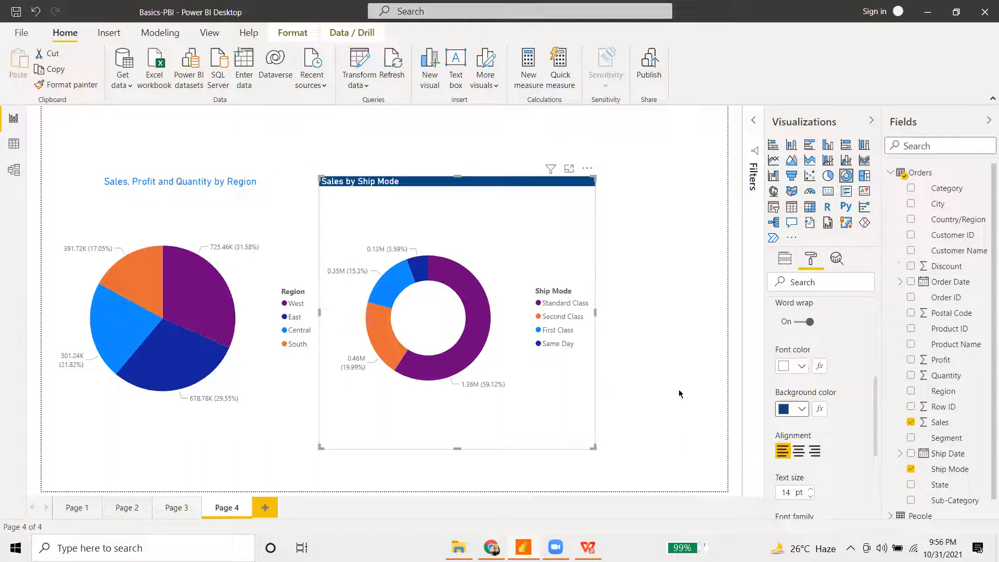
left_click(810, 489)
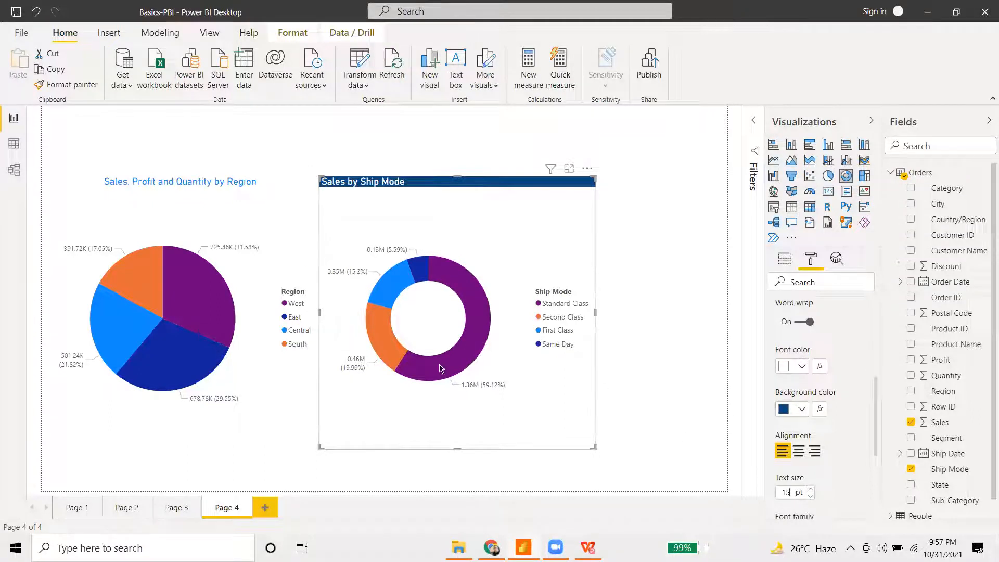
left_click(219, 219)
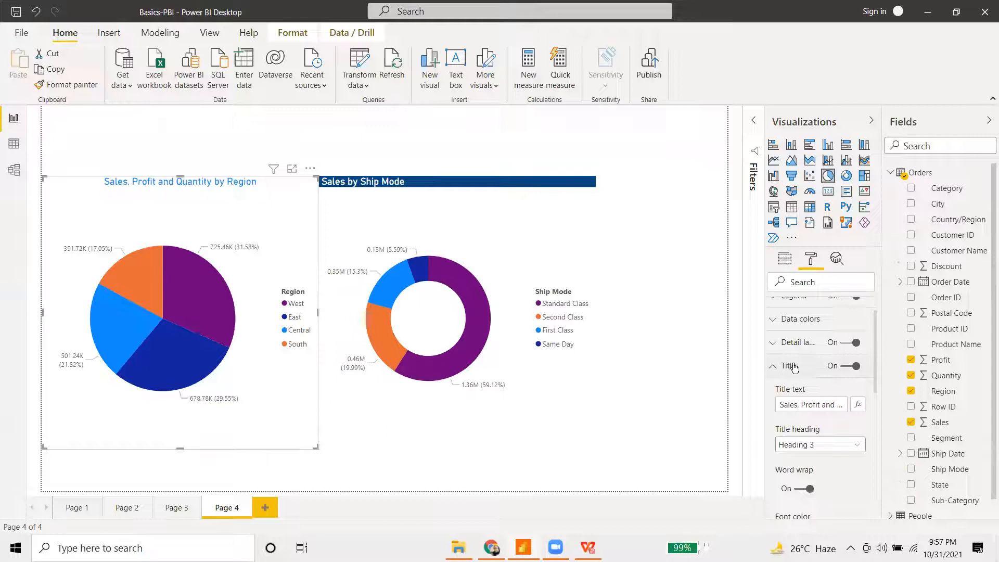
- Set the pie chart title to white font on a dark blue background, then deselect it
scroll(810, 433, "down", 2)
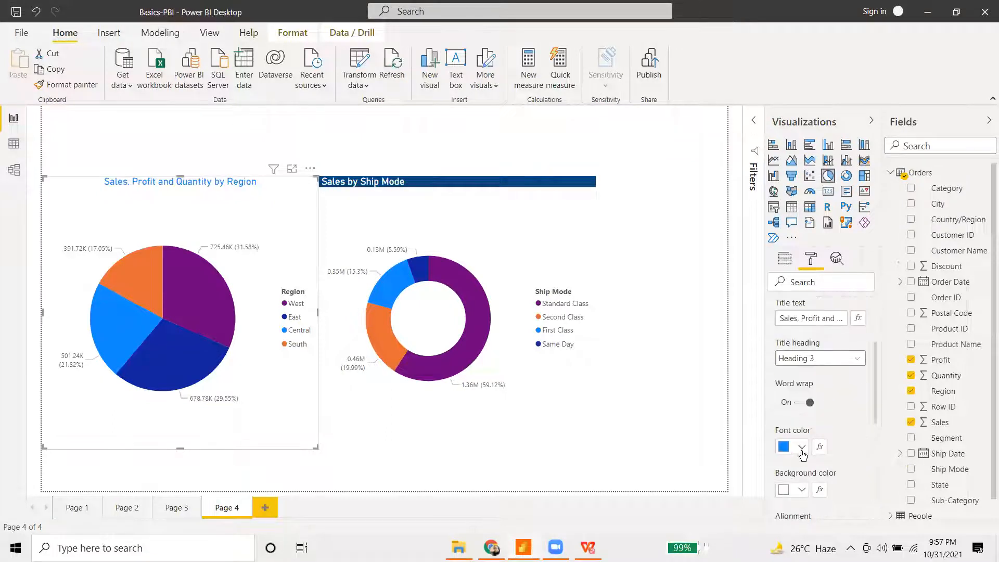
left_click(802, 448)
left_click(804, 235)
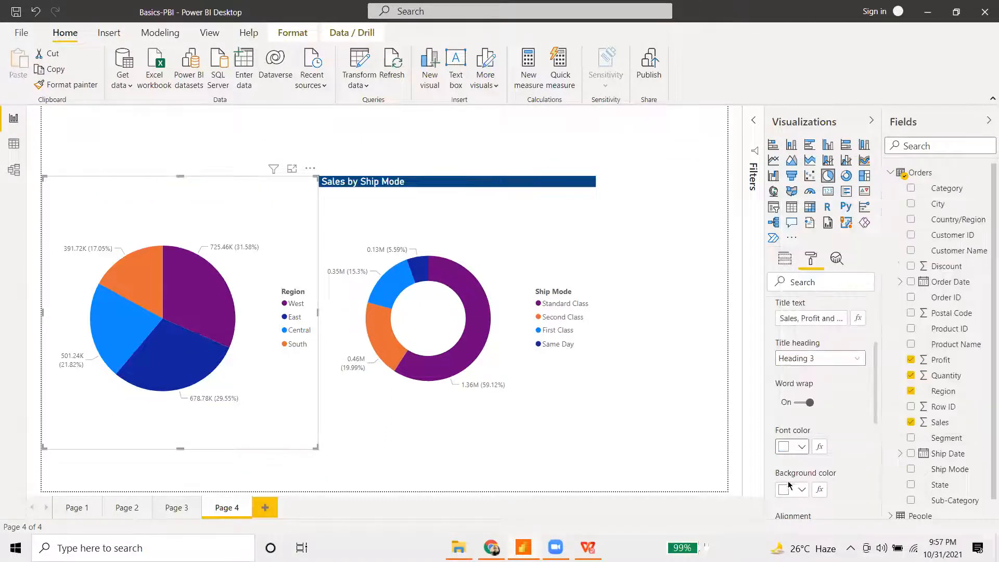
left_click(801, 489)
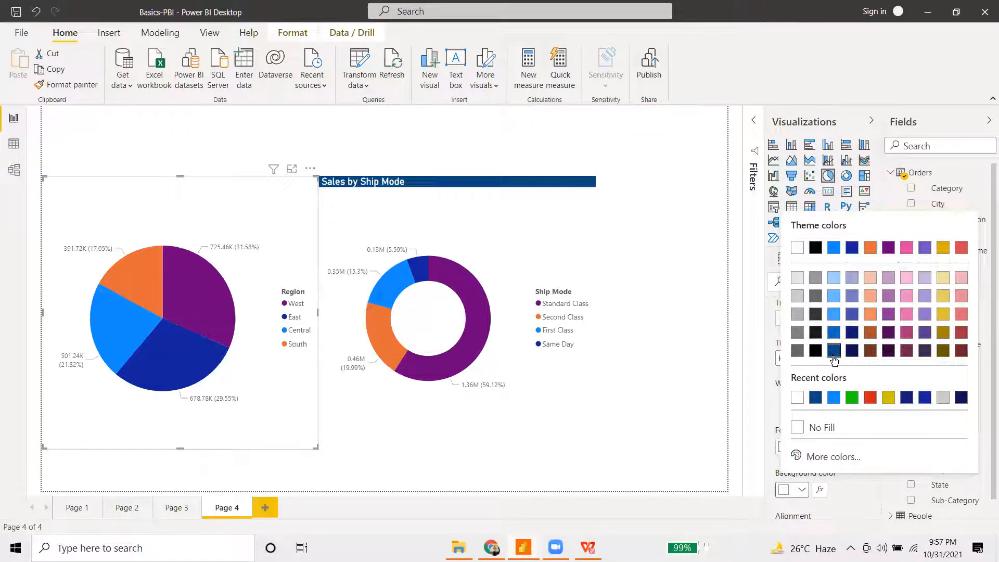
left_click(834, 350)
left_click(697, 339)
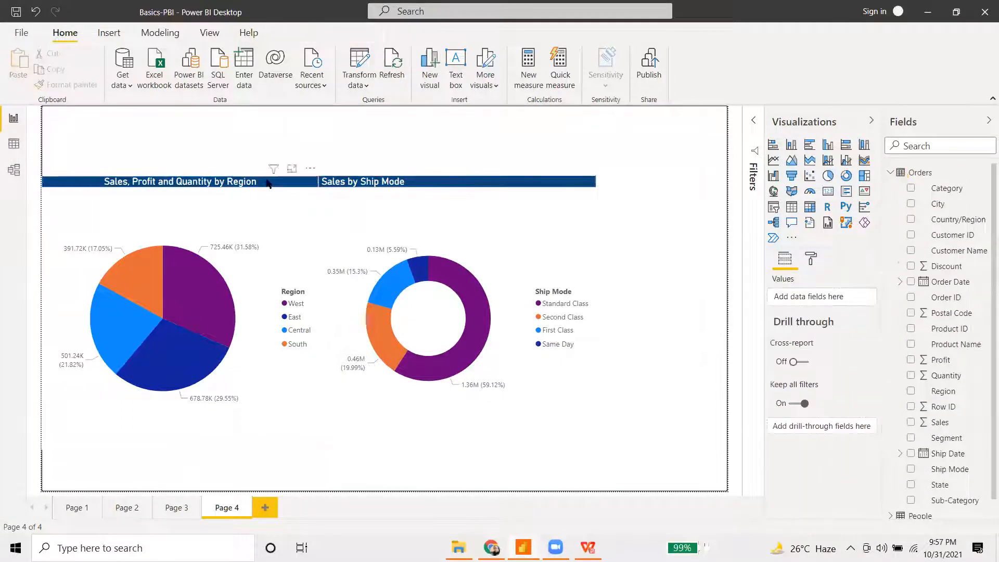
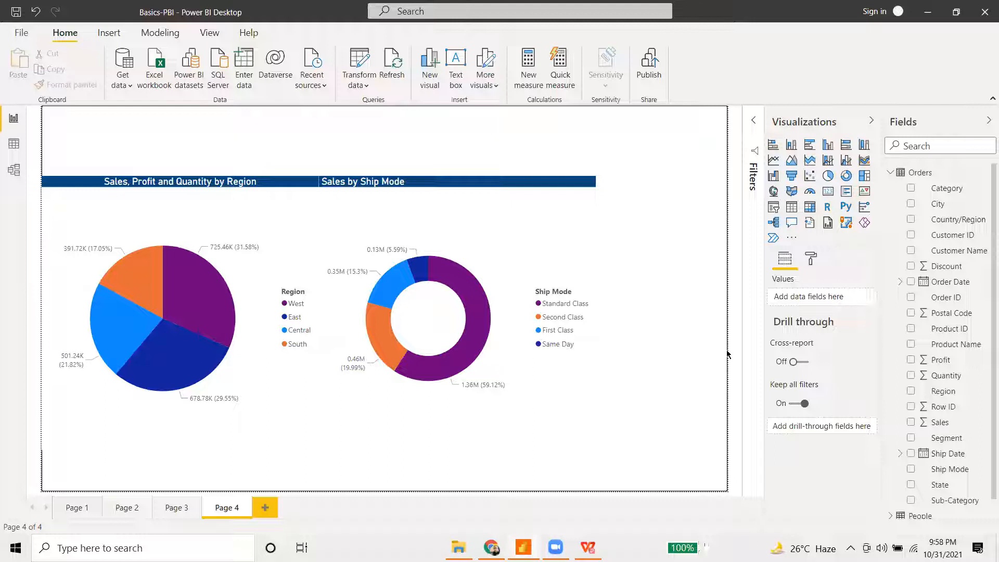
- Select the Sales by Ship Mode donut, show its Format settings, and shrink it slightly
left_click(572, 343)
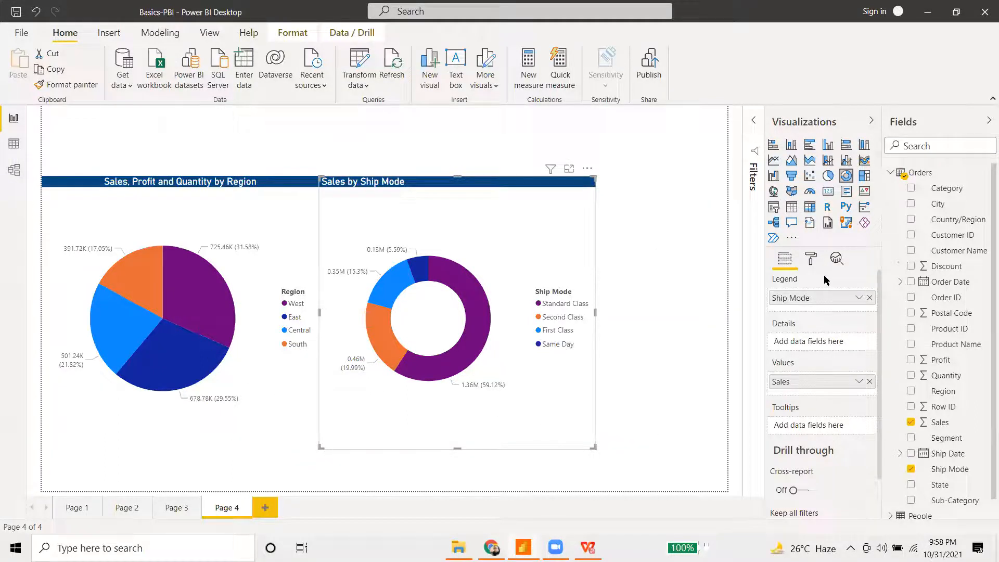
left_click(810, 259)
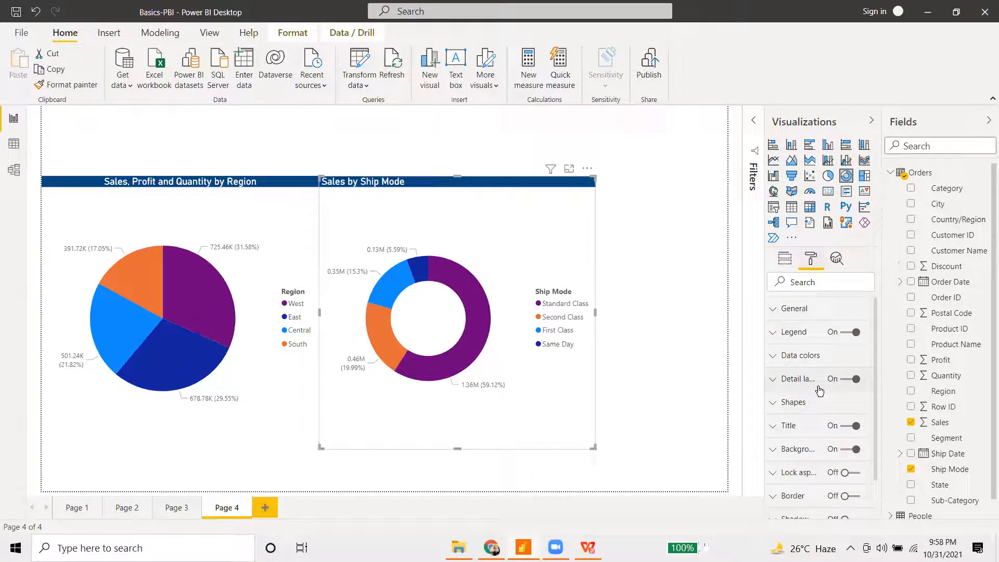
left_click_drag(593, 449, 572, 439)
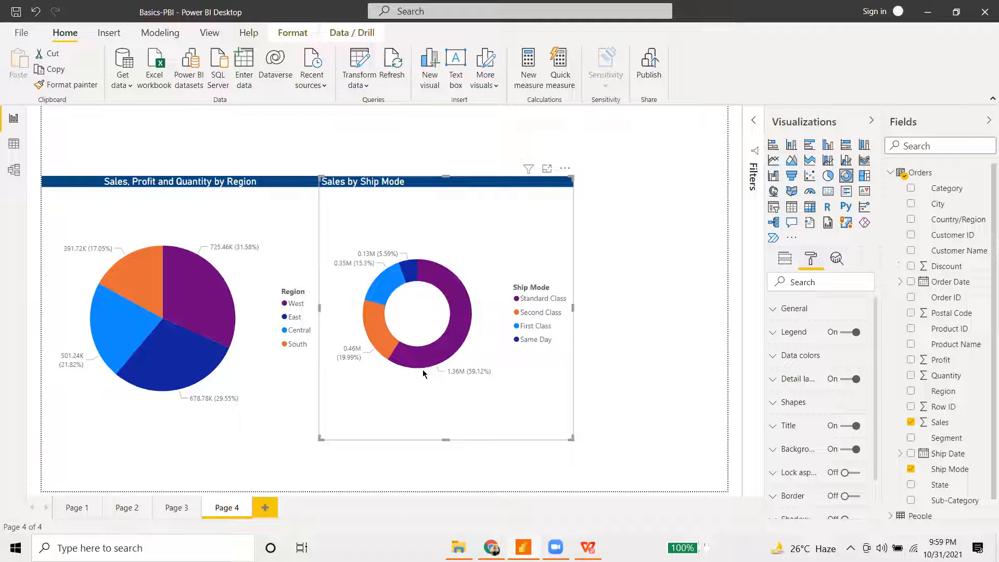
mouse_move(425, 365)
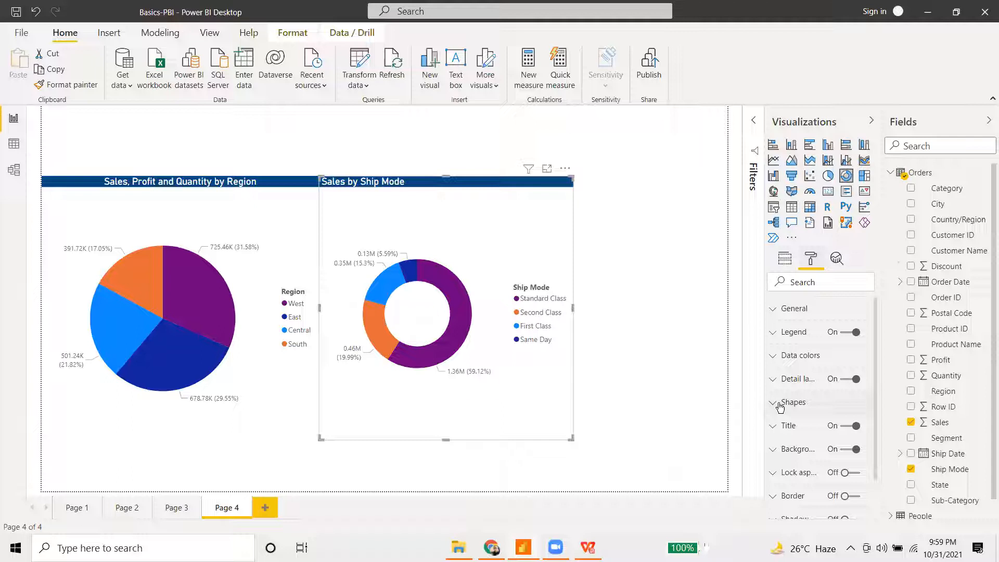
- Review the donut's Data colors and Detail labels, then the Legend font options
left_click(778, 355)
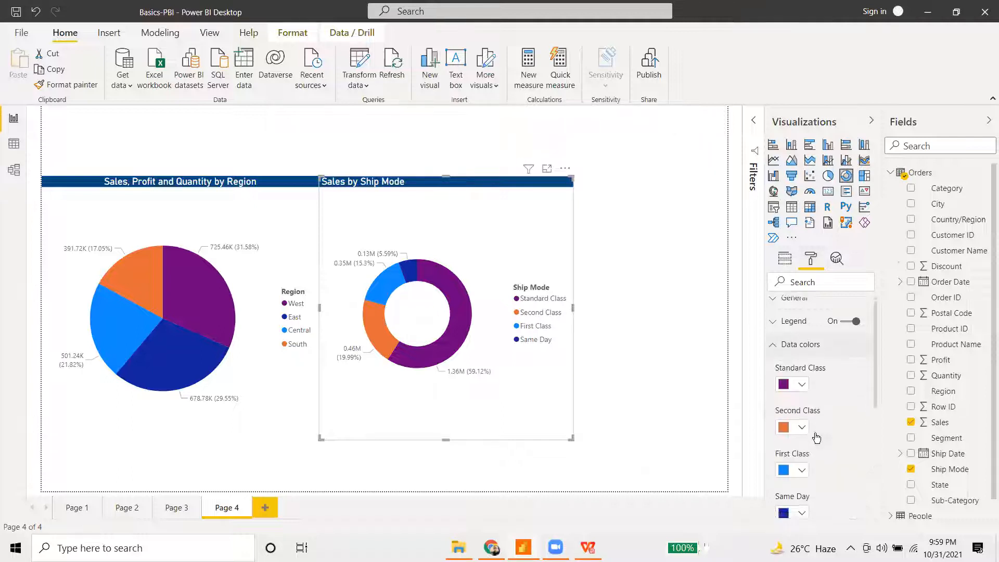
scroll(815, 438, "down", 3)
left_click(778, 410)
scroll(811, 446, "down", 5)
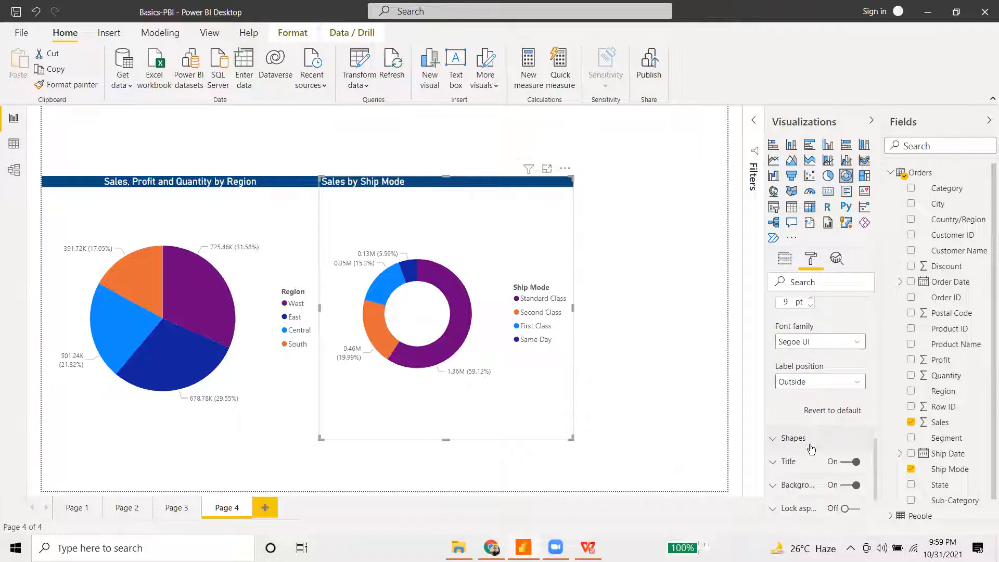
scroll(810, 448, "up", 8)
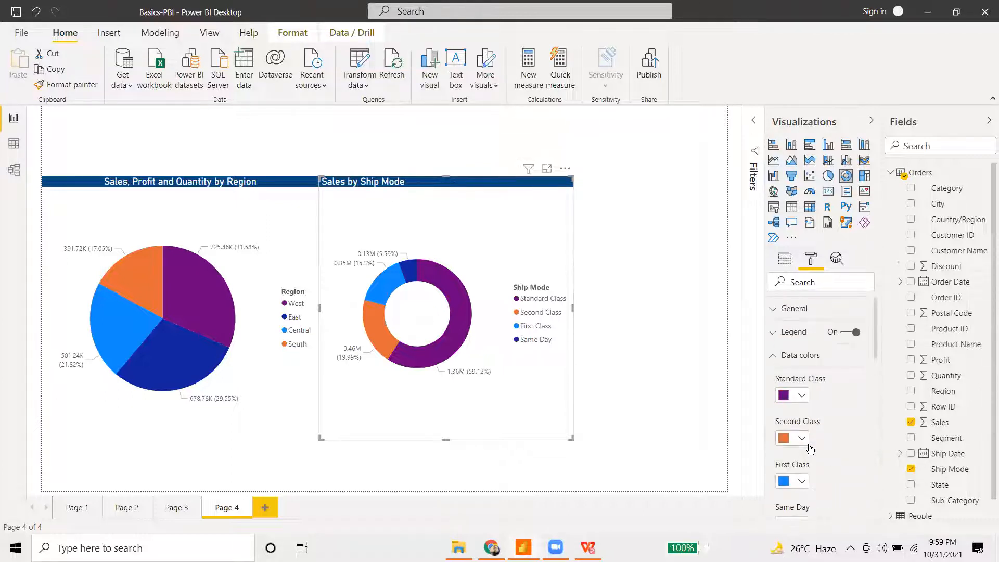
left_click(773, 356)
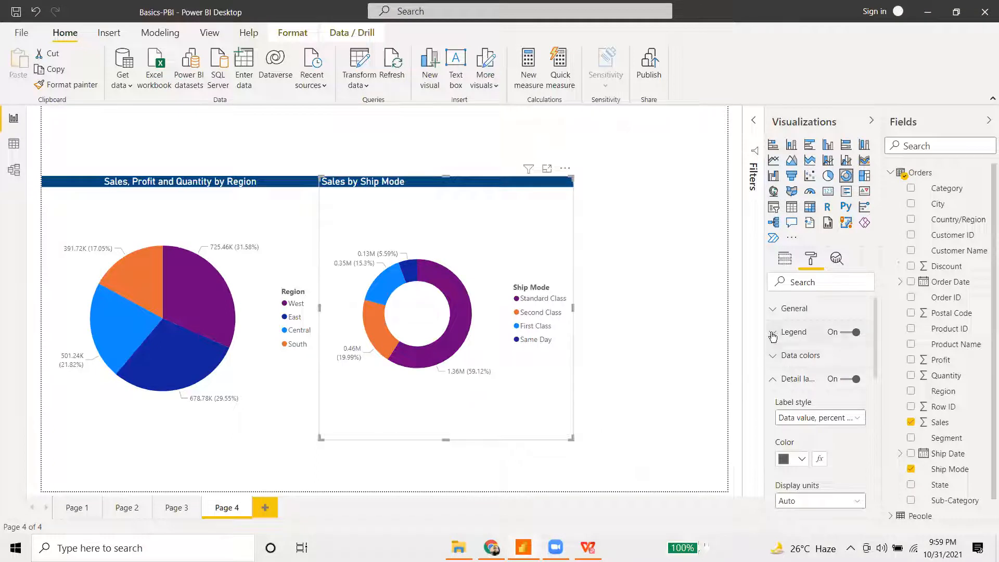
left_click(795, 333)
scroll(831, 436, "down", 3)
scroll(828, 436, "up", 3)
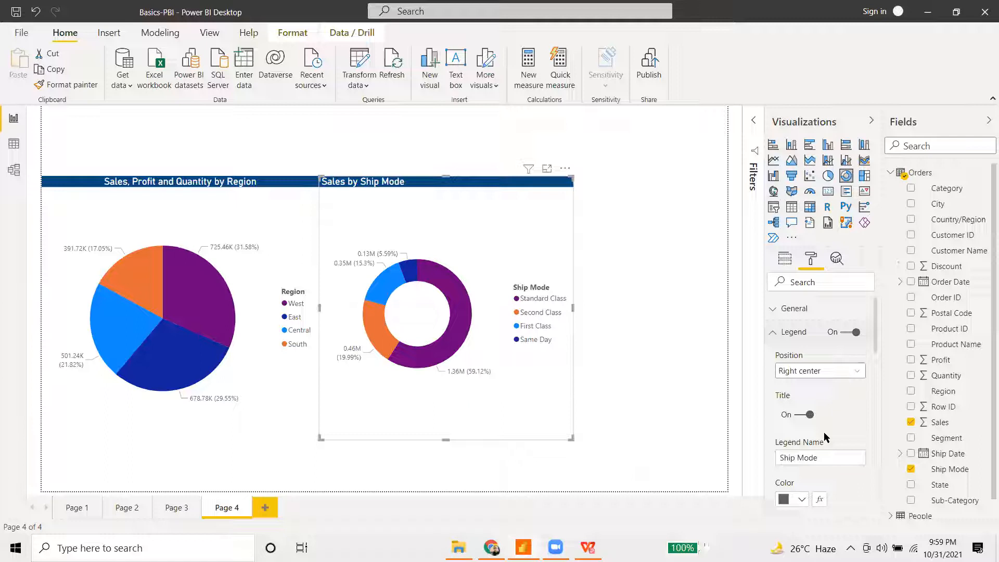
scroll(823, 432, "down", 3)
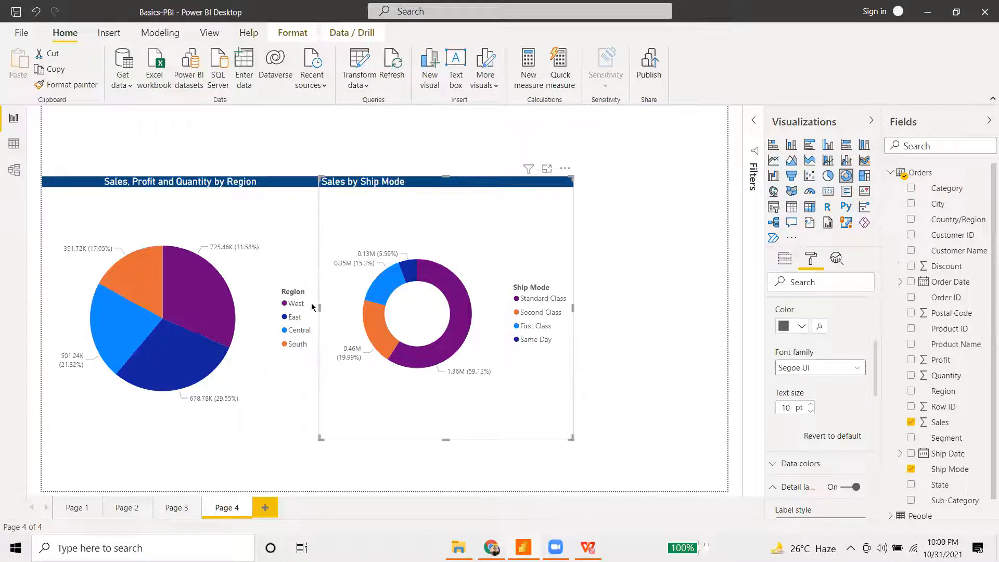
- Switch to Data view and scroll the Orders table back to its Row ID column
left_click(14, 144)
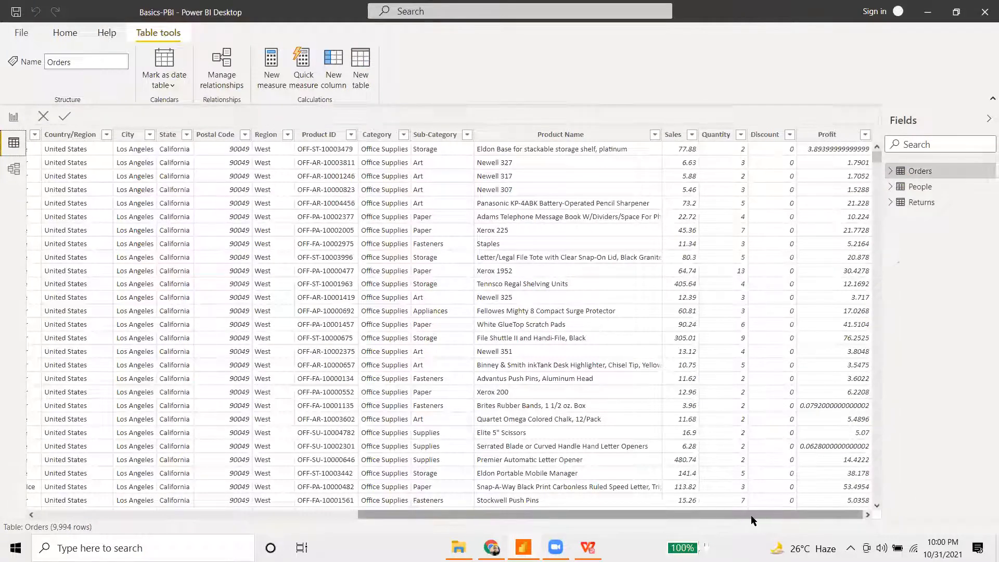
left_click_drag(757, 516, 739, 517)
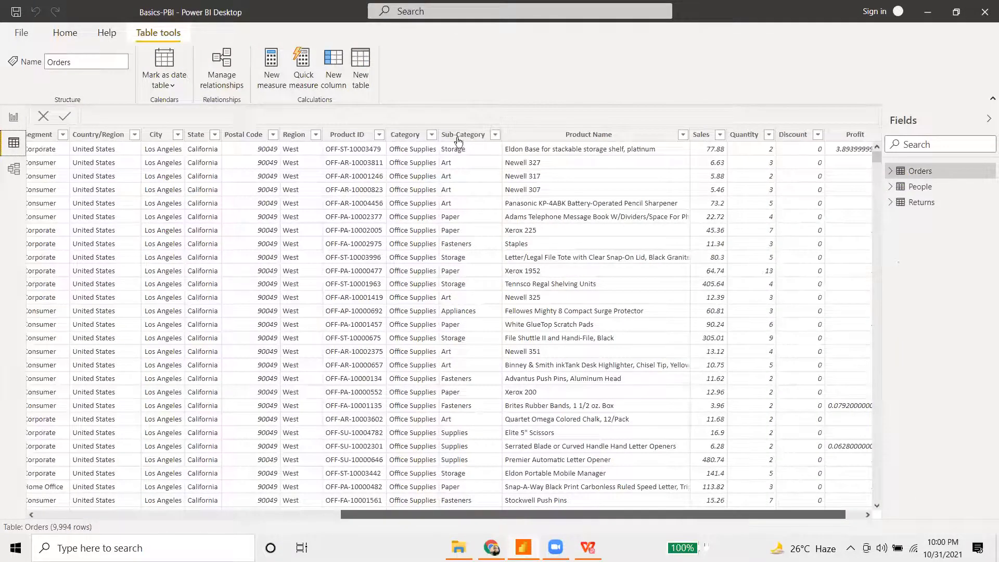
scroll(423, 153, "left", 2)
scroll(423, 150, "left", 5)
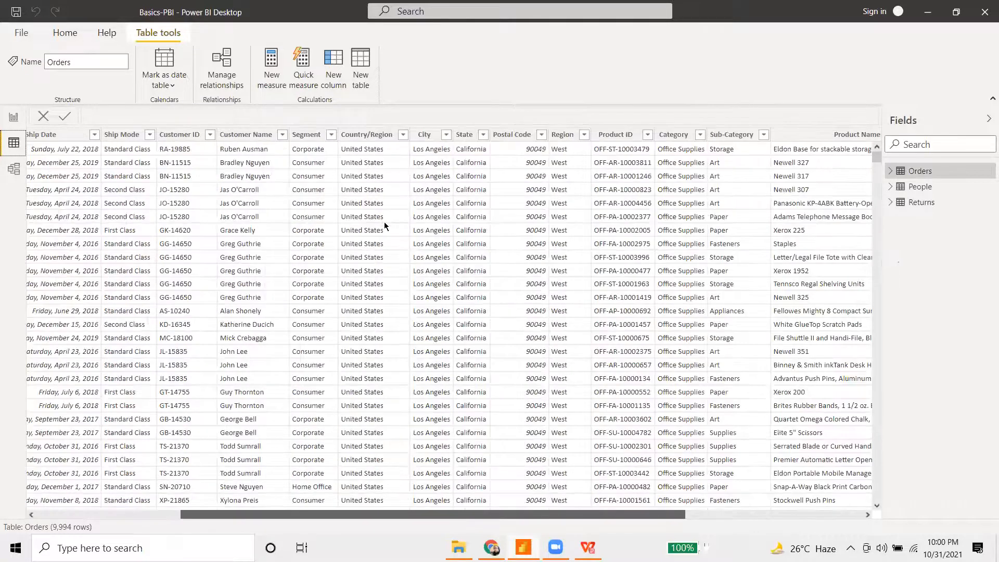
scroll(382, 217, "left", 6)
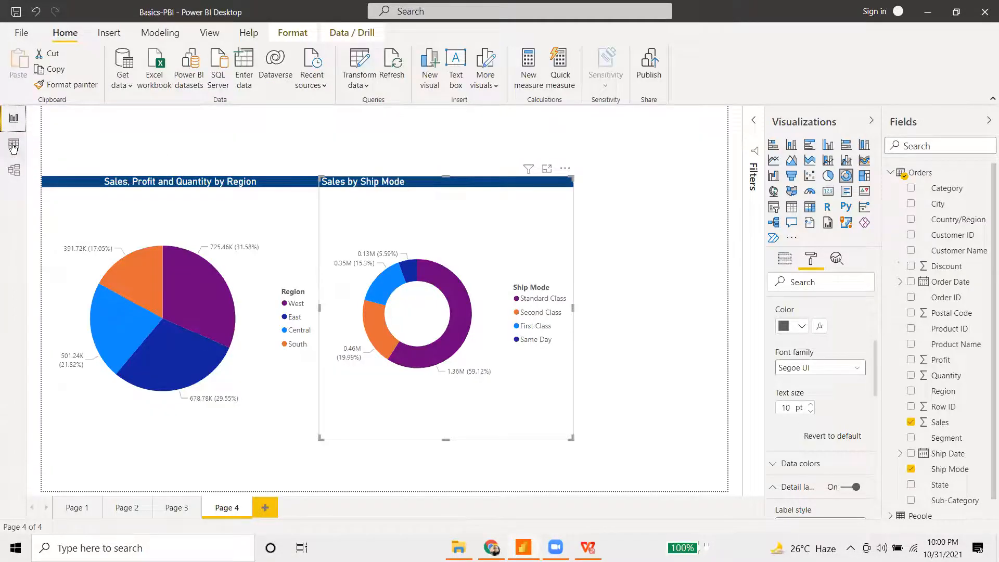
left_click(13, 144)
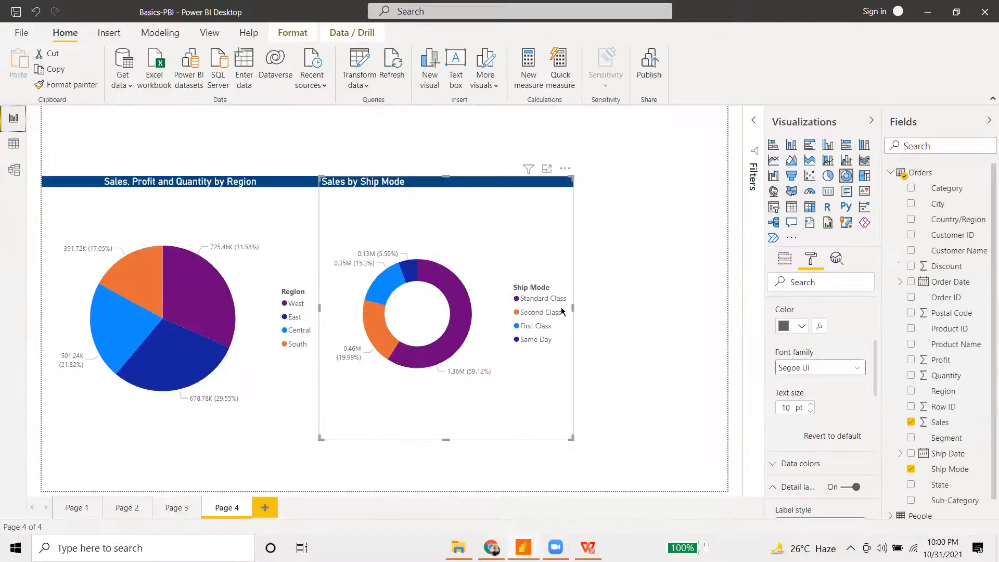
left_click(13, 143)
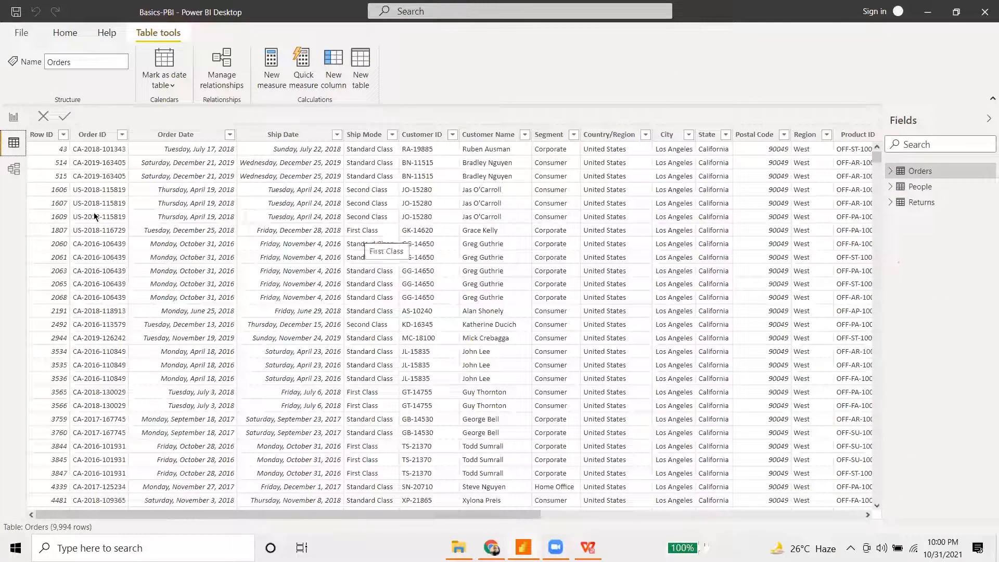
- Select the Ship Mode column, check its Sort by column options, then return to Page 4
left_click(16, 118)
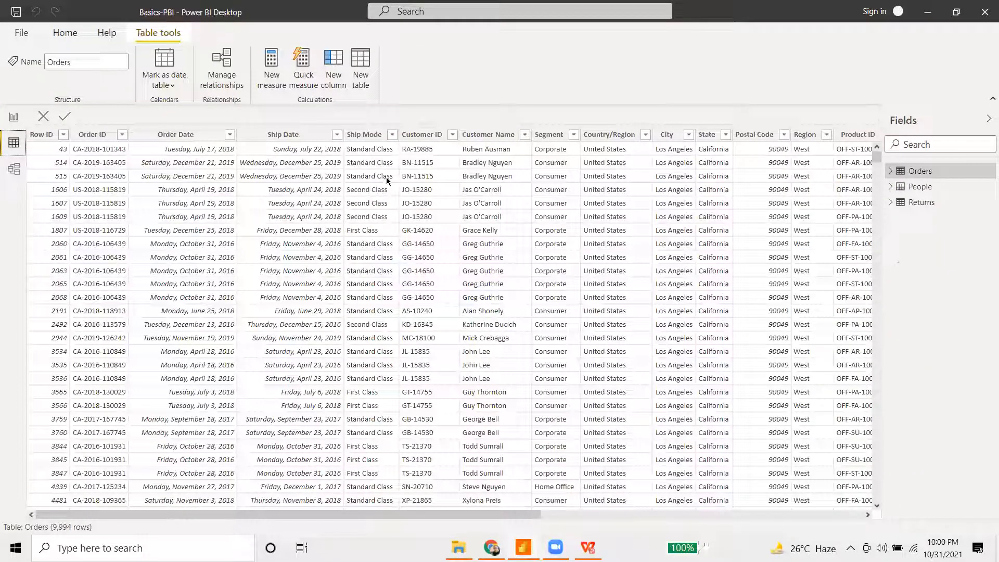
left_click(378, 134)
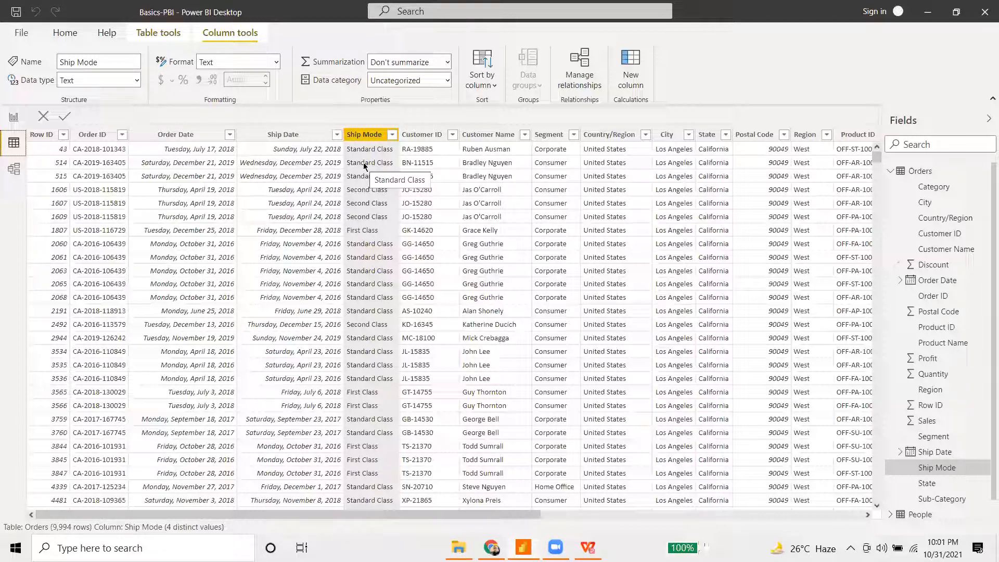
left_click(483, 81)
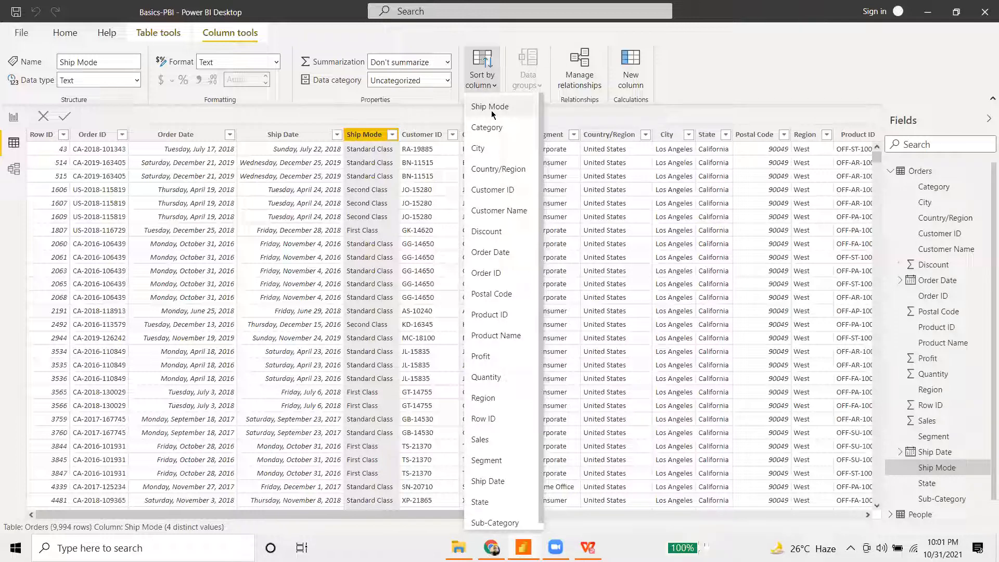
left_click(14, 118)
left_click(14, 118)
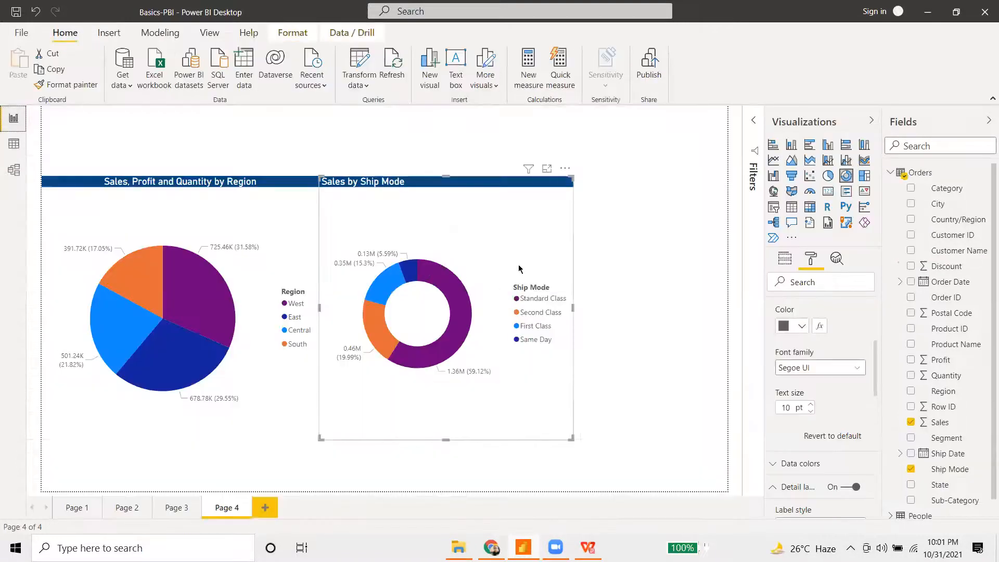
- Set the Sales by Ship Mode donut's legend position to Top
scroll(824, 345, "up", 3)
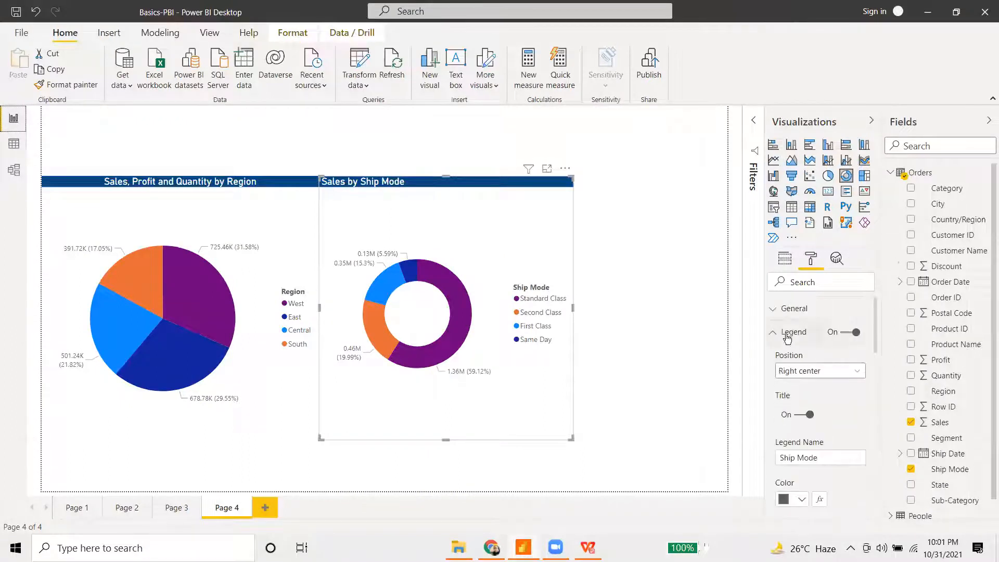
scroll(803, 362, "down", 3)
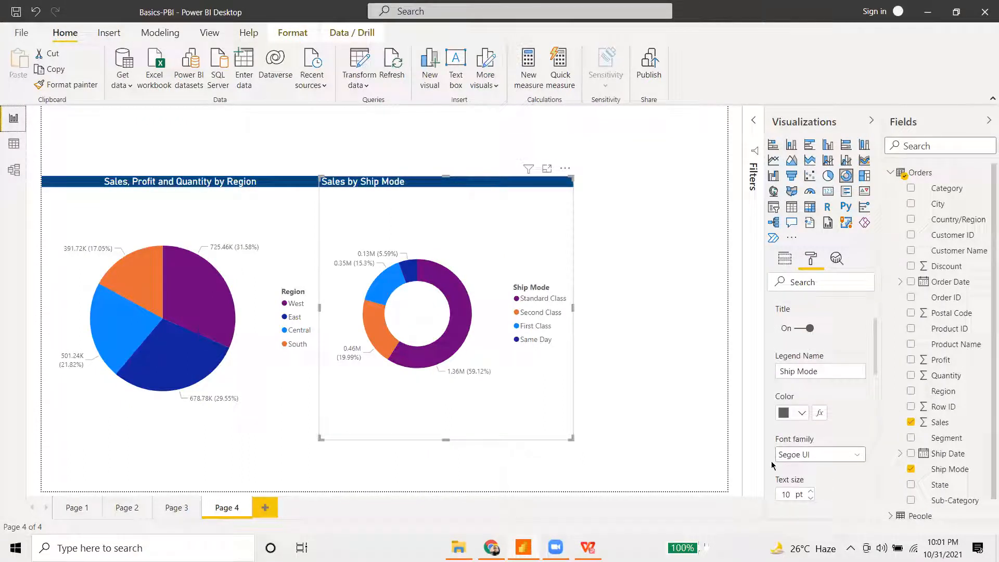
scroll(802, 383, "up", 3)
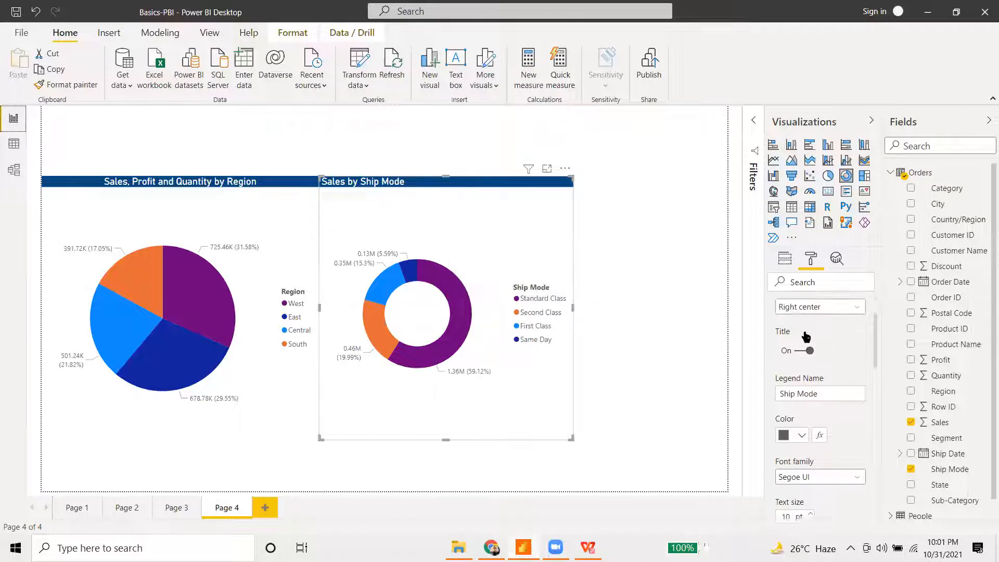
left_click(816, 372)
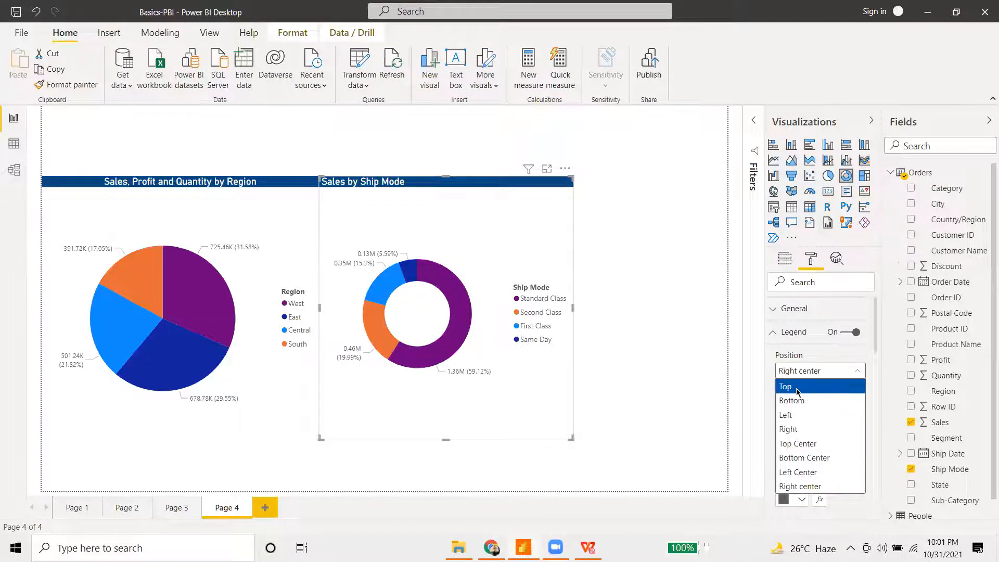
left_click(798, 393)
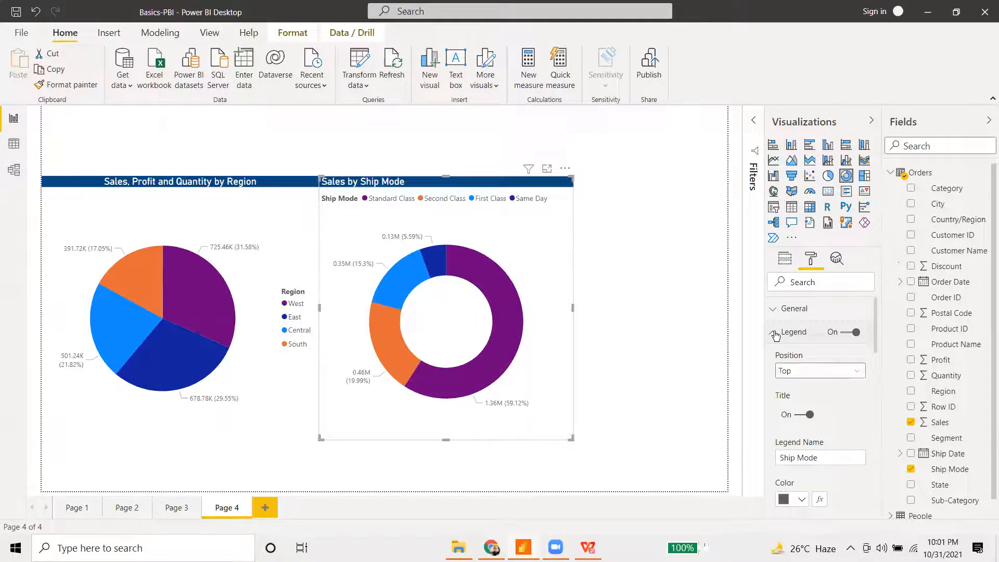
left_click(793, 331)
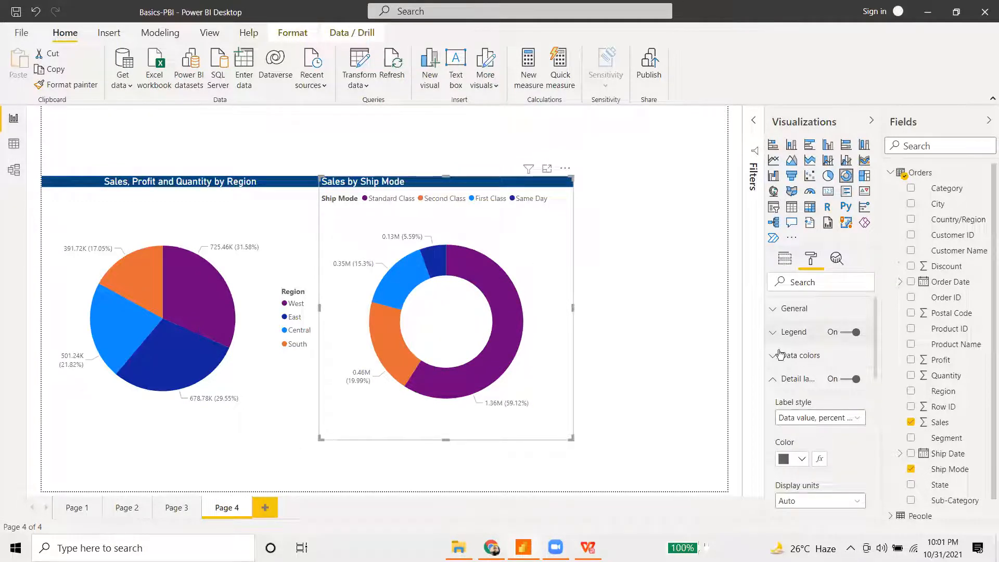
left_click(778, 333)
scroll(817, 413, "down", 3)
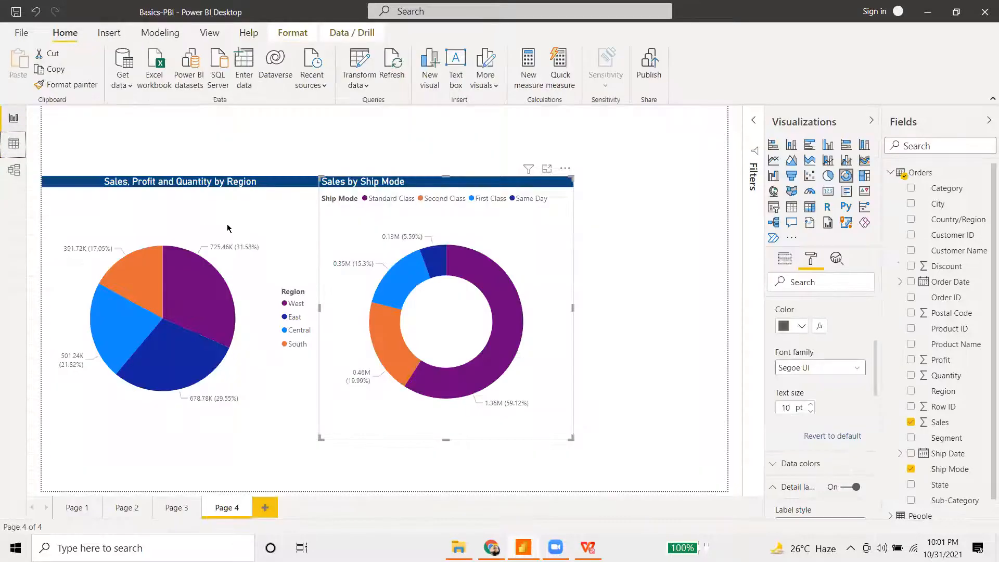
- Set the Region pie chart's legend position to Top, then deselect it
left_click(268, 224)
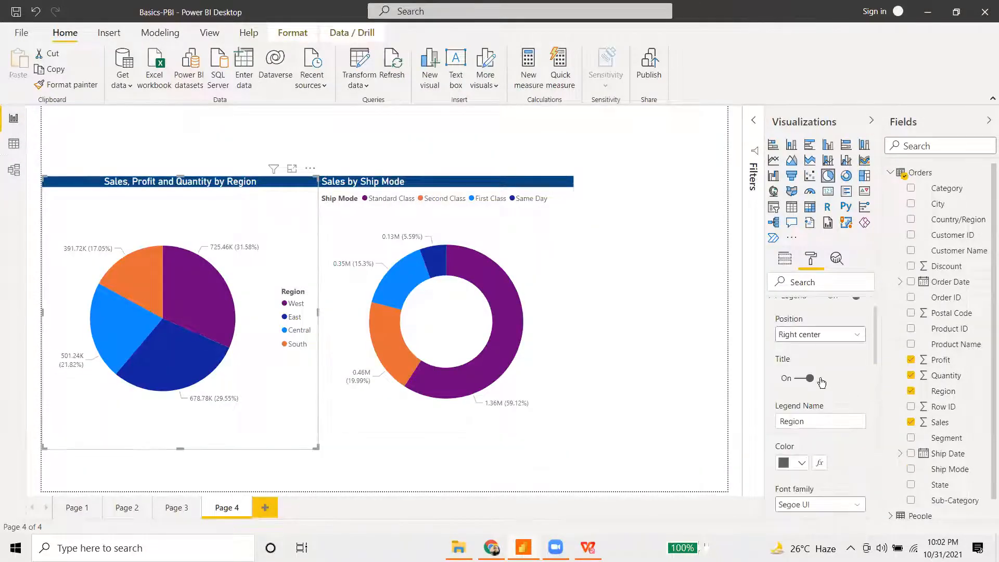
scroll(821, 382, "up", 1)
left_click(820, 371)
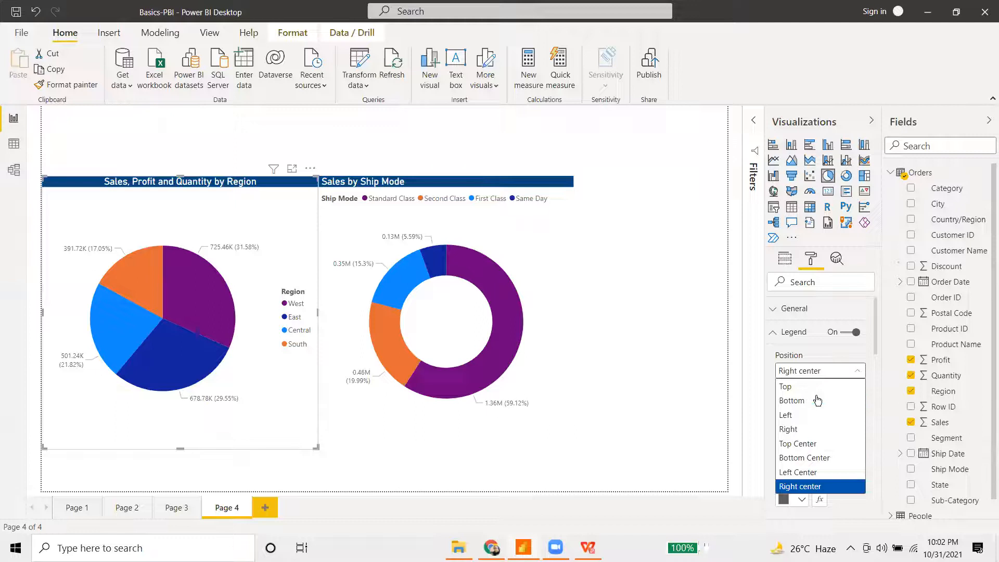
left_click(816, 387)
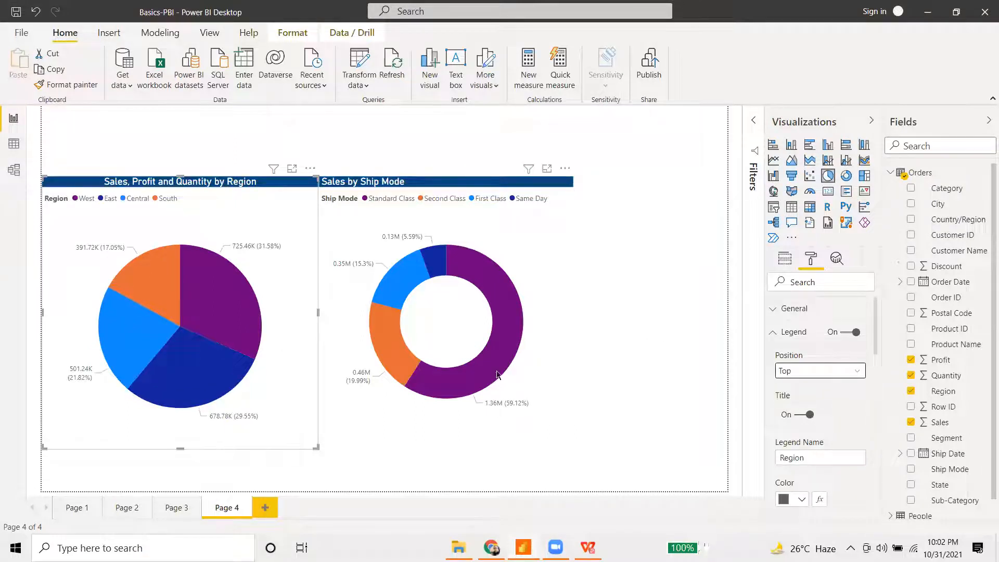
left_click(684, 283)
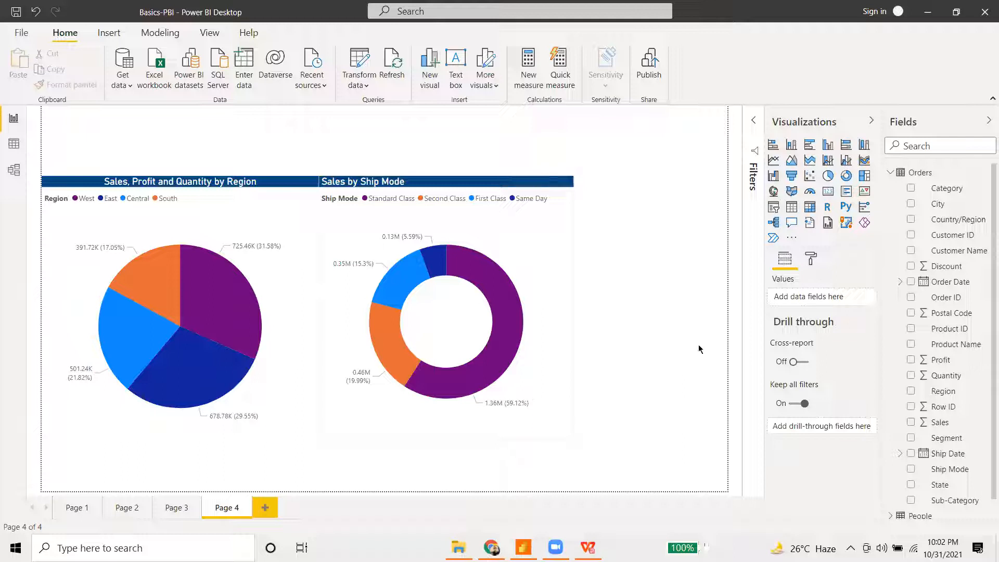
- Select the Ship Mode donut and show its Format pane settings
left_click(539, 264)
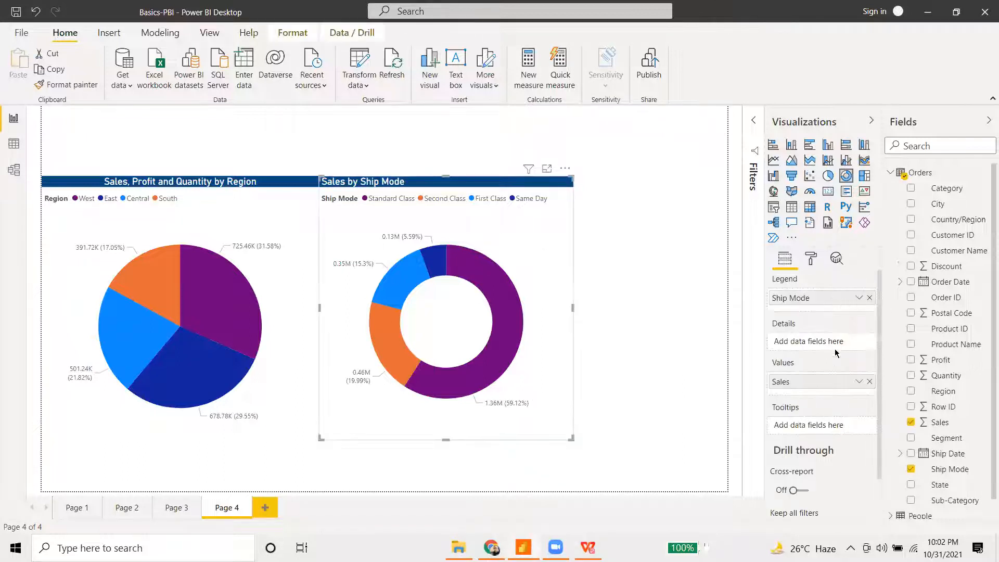
scroll(828, 359, "down", 1)
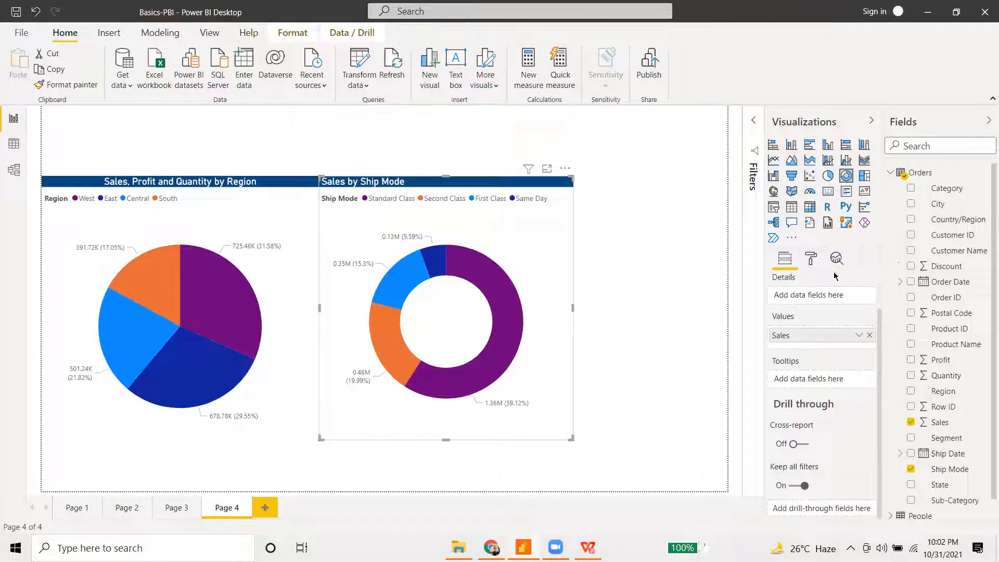
left_click(811, 260)
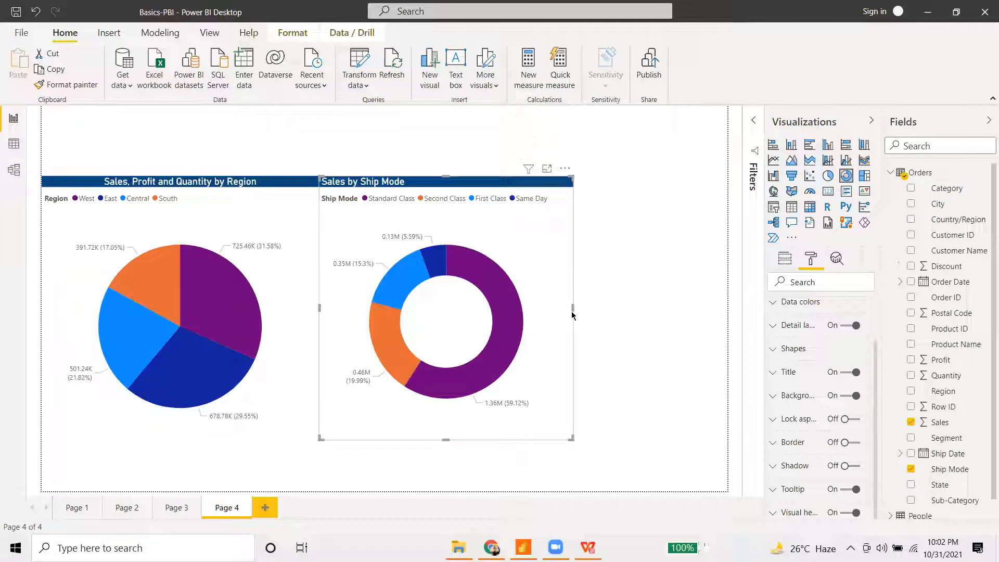
scroll(784, 367, "up", 1)
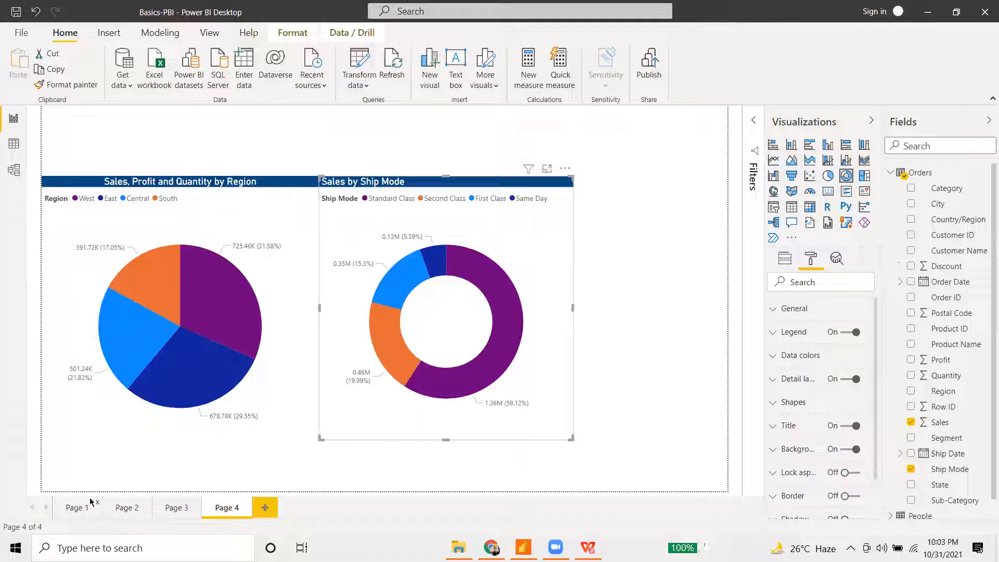
- Add Page 5 with a funnel chart stretched across the canvas to the right edge
left_click(265, 508)
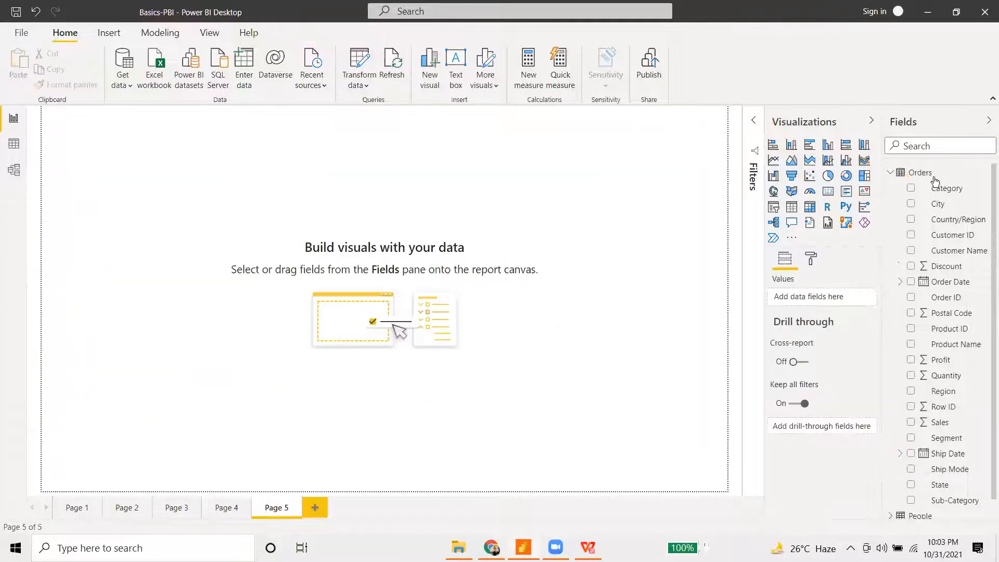
left_click(791, 177)
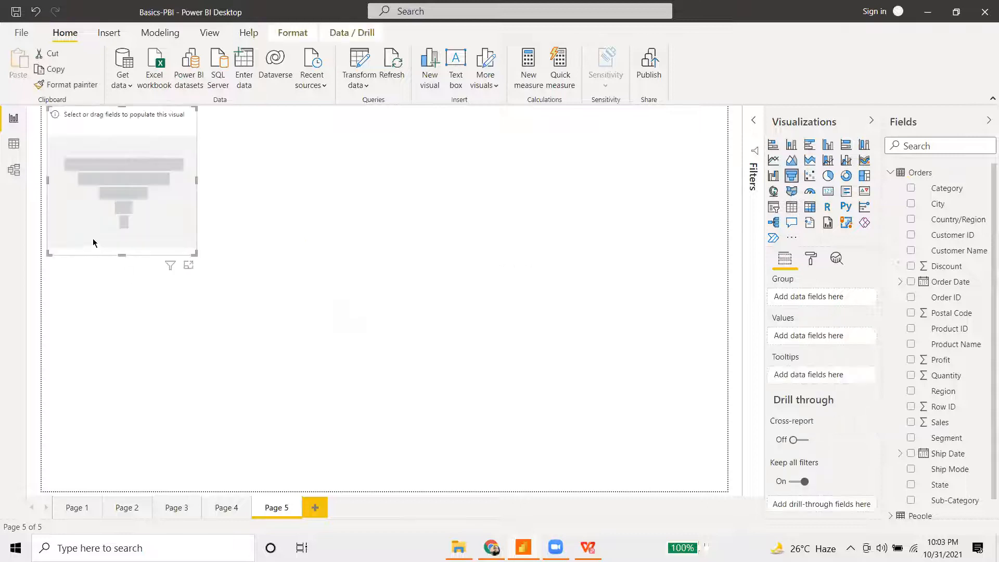
left_click_drag(195, 254, 527, 425)
left_click_drag(274, 251, 262, 299)
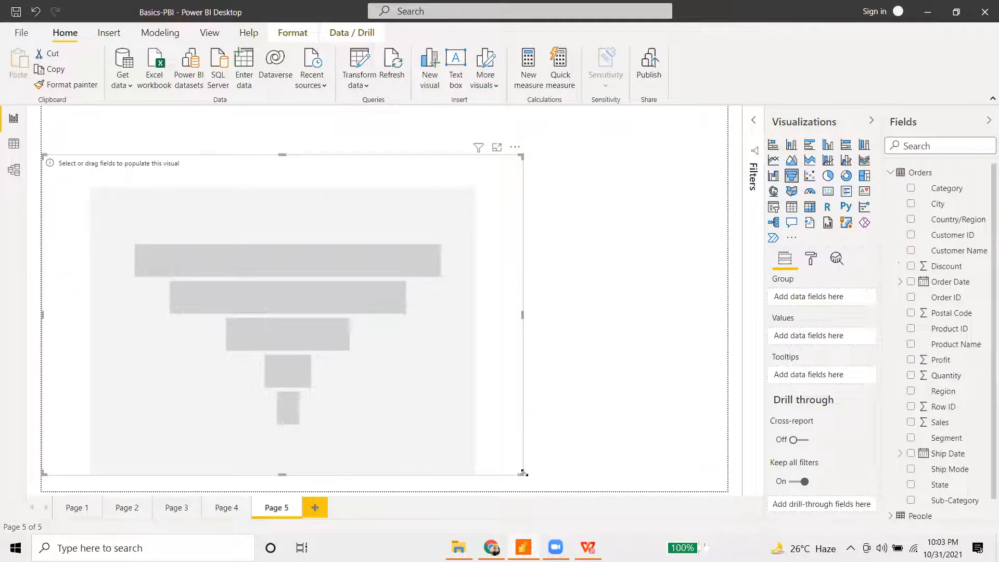
left_click_drag(524, 476, 733, 471)
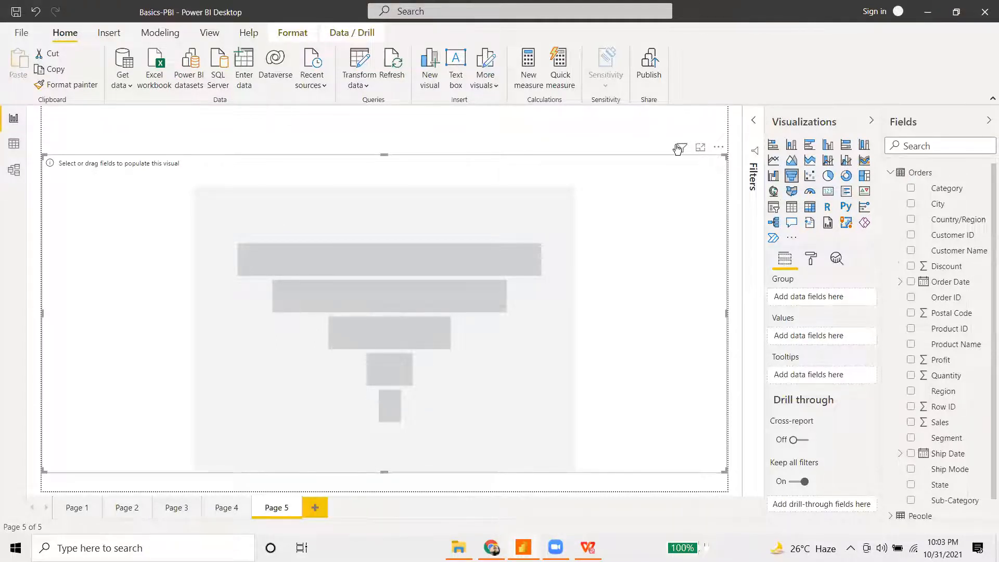
- Put Sales in the funnel's Values and group it by Sub-Category
mouse_move(678, 149)
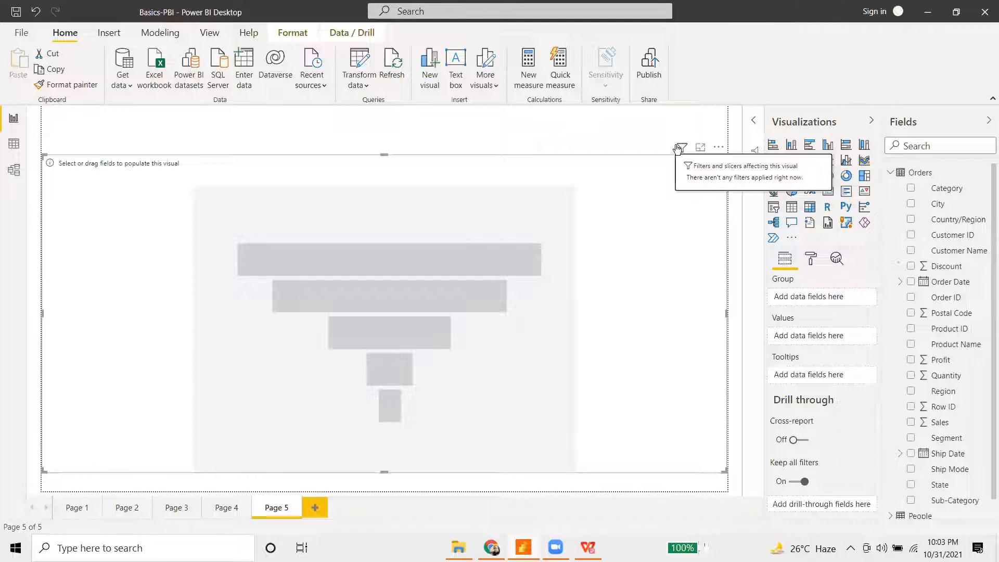
left_click_drag(944, 423, 816, 338)
left_click_drag(943, 504, 773, 322)
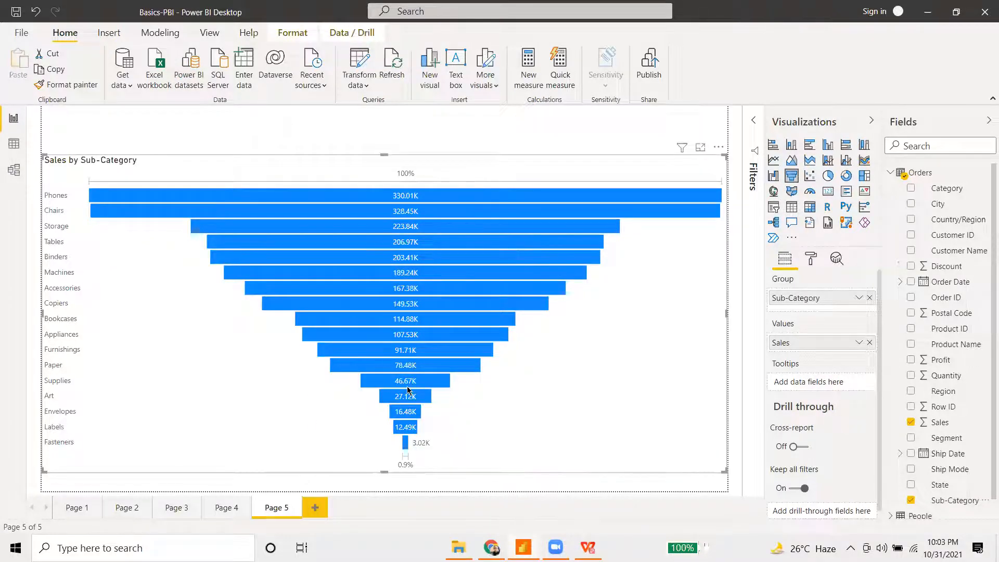
- Inspect the funnel's Sub-Category values, from Phones at 330.01K down to Fasteners at 3.02K
mouse_move(408, 388)
mouse_move(405, 442)
- Switch off the funnel's visual header, toggling tooltips off and back on
mouse_move(99, 202)
mouse_move(263, 261)
left_click(812, 258)
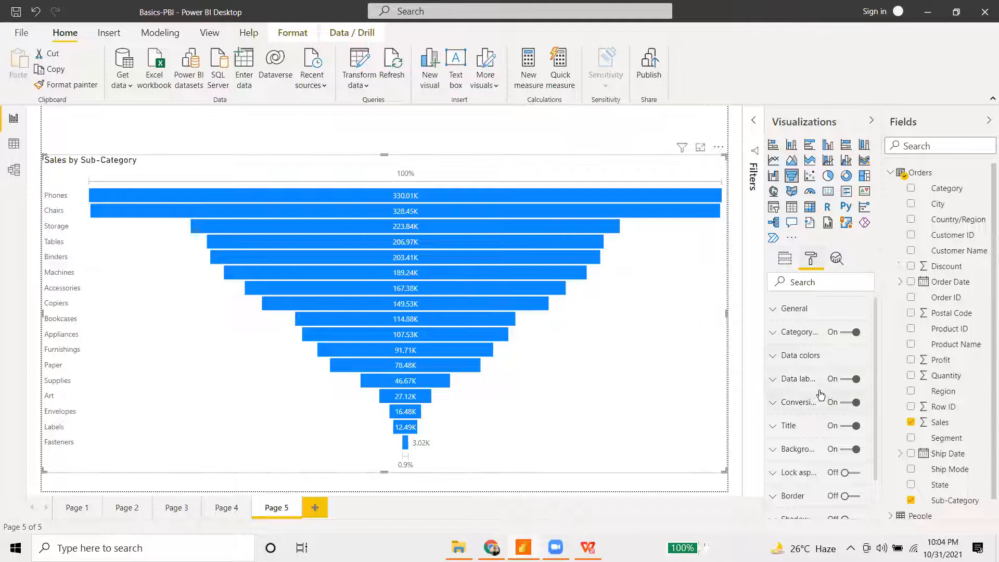
scroll(821, 394, "down", 1)
scroll(808, 421, "up", 1)
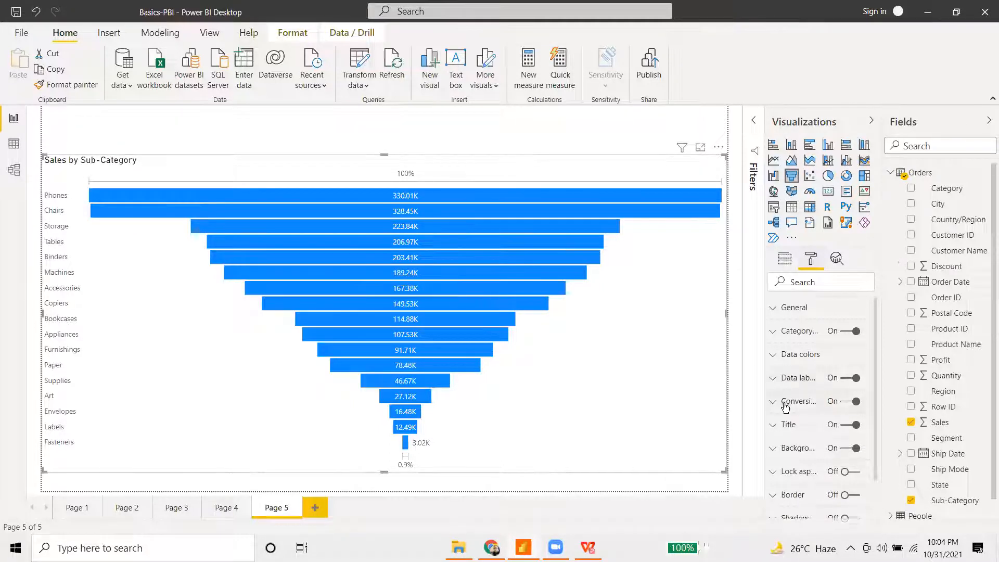
scroll(786, 406, "down", 2)
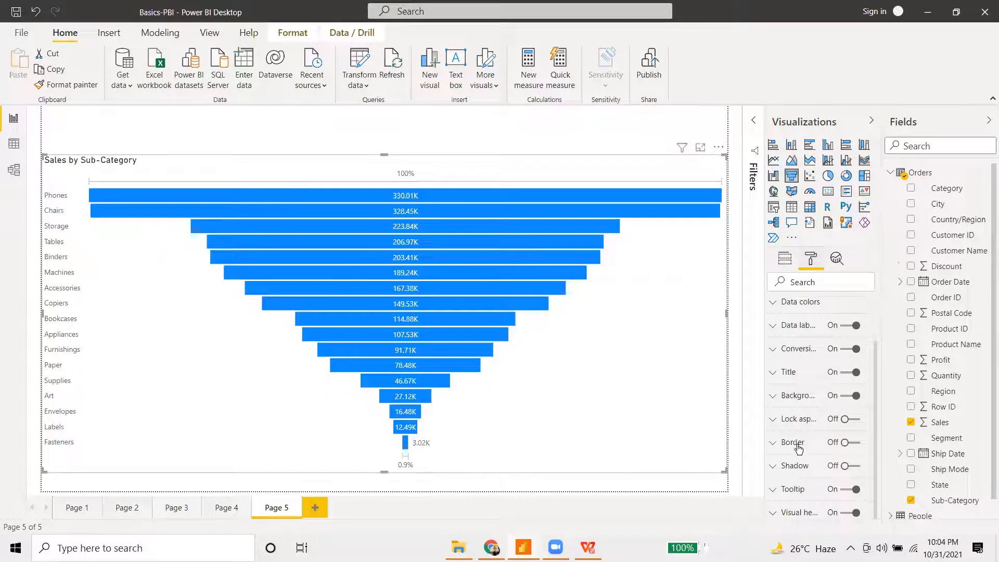
left_click(847, 507)
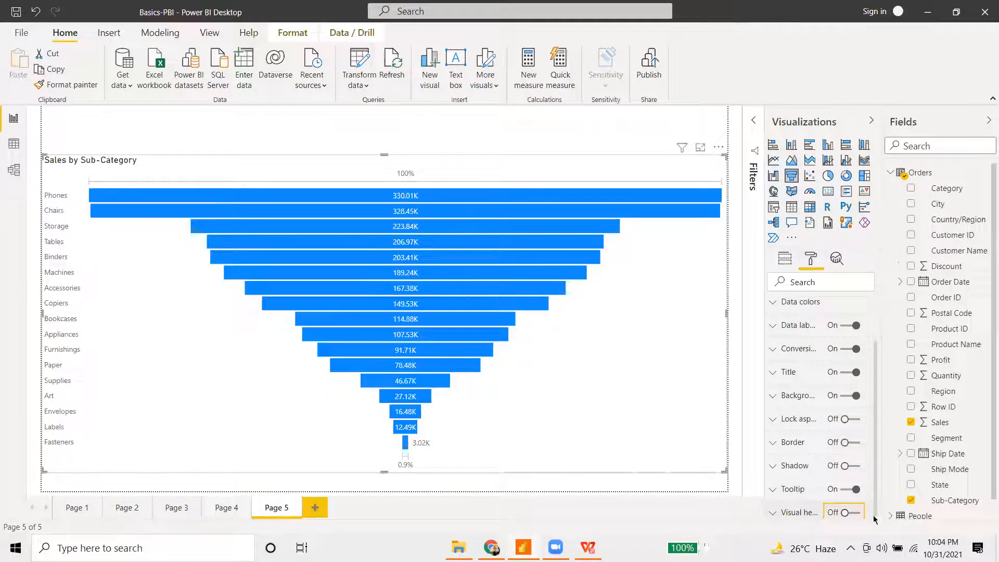
left_click(858, 493)
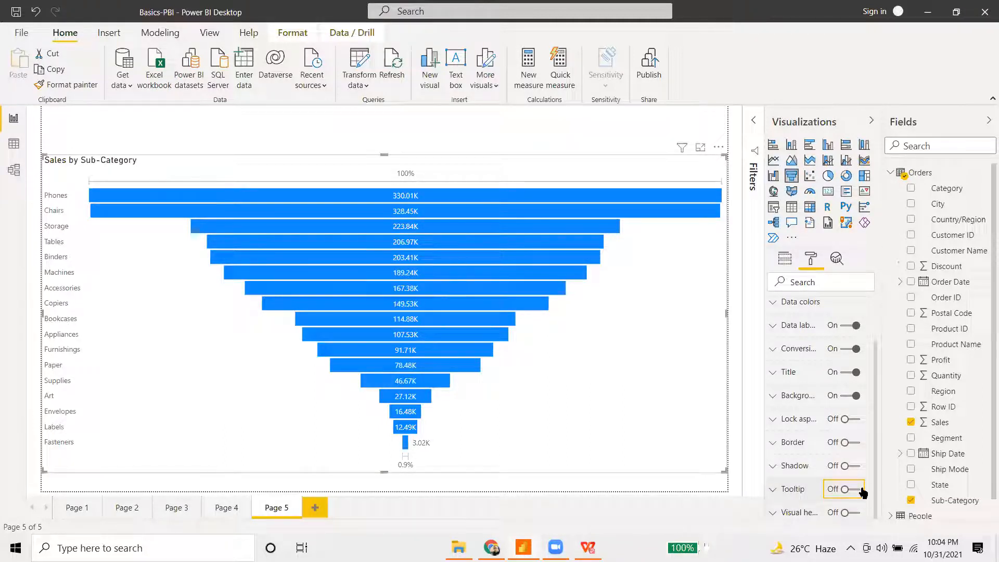
left_click(838, 492)
mouse_move(417, 324)
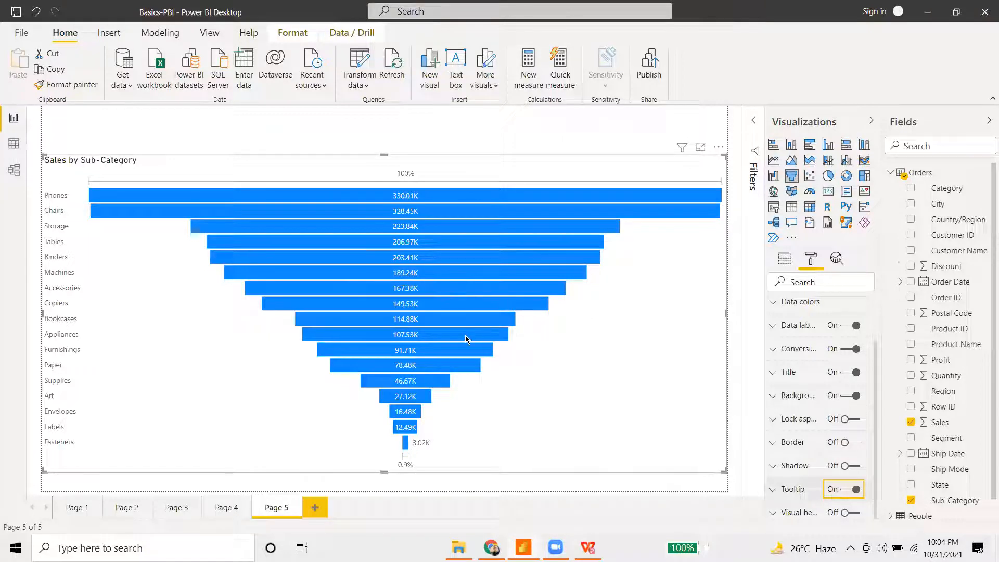
mouse_move(466, 338)
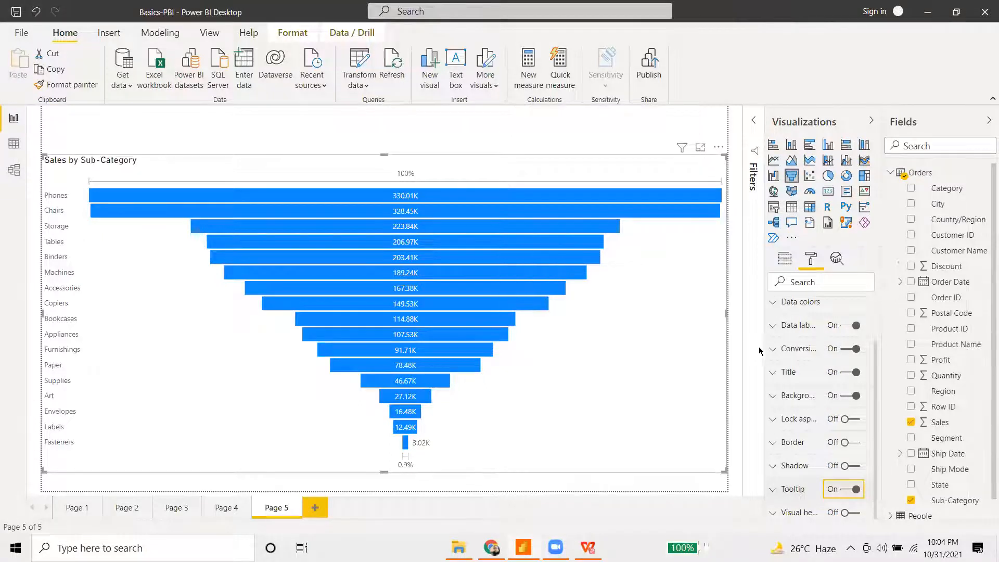
scroll(762, 347, "up", 2)
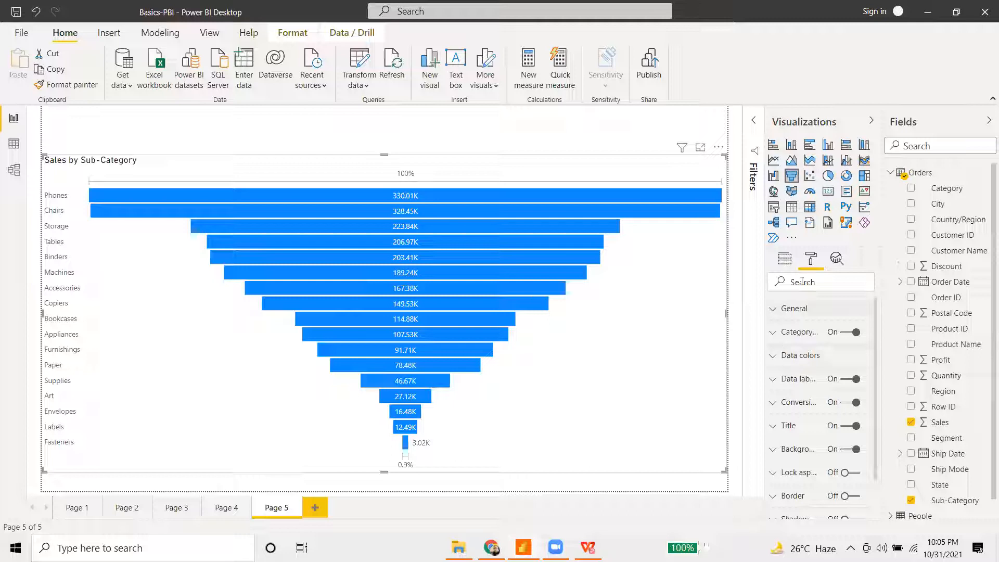
left_click(787, 261)
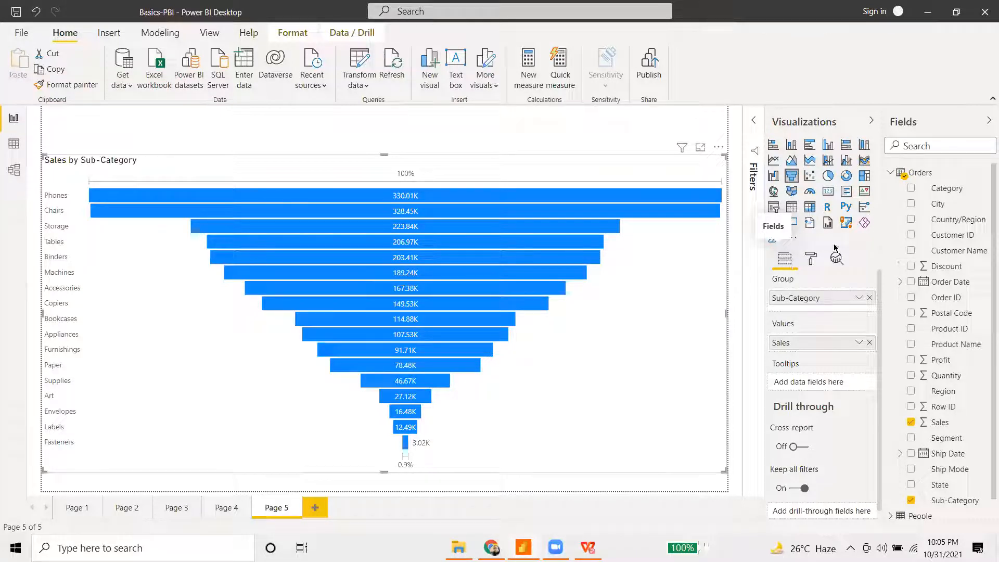
left_click(811, 258)
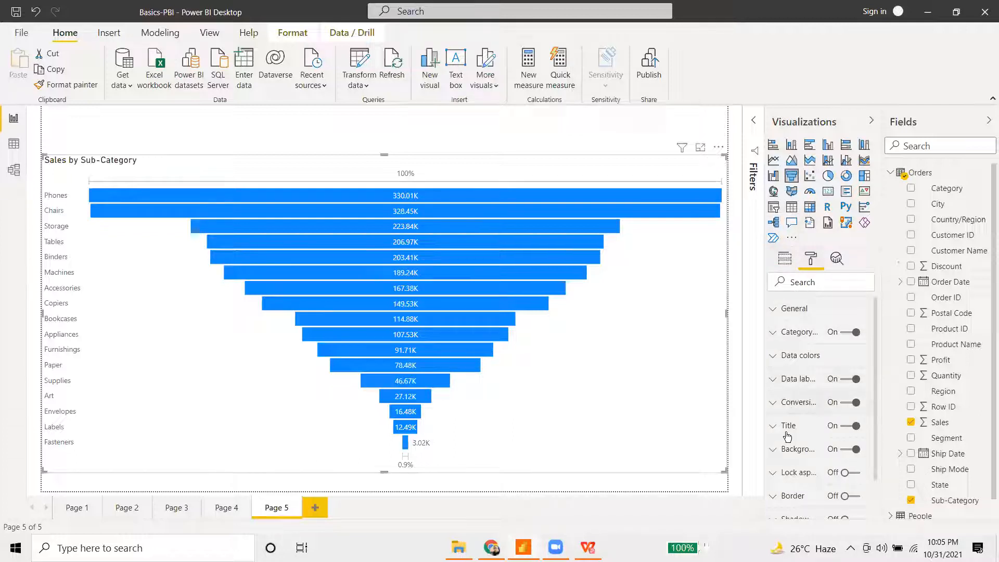
- Give the Sales by Sub-Category title a dark blue background, white text and centred alignment
left_click(810, 432)
scroll(809, 439, "down", 1)
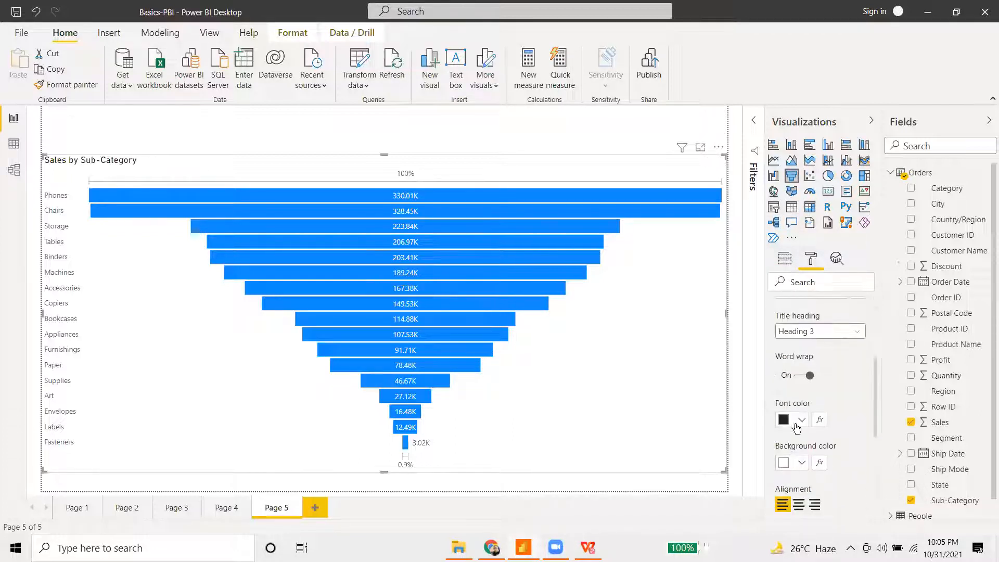
left_click(802, 462)
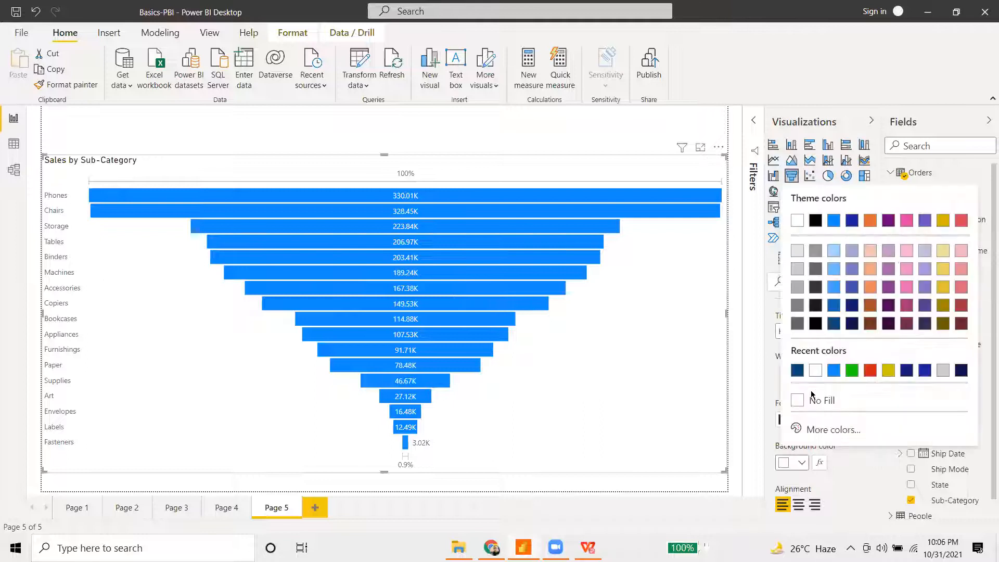
left_click(804, 424)
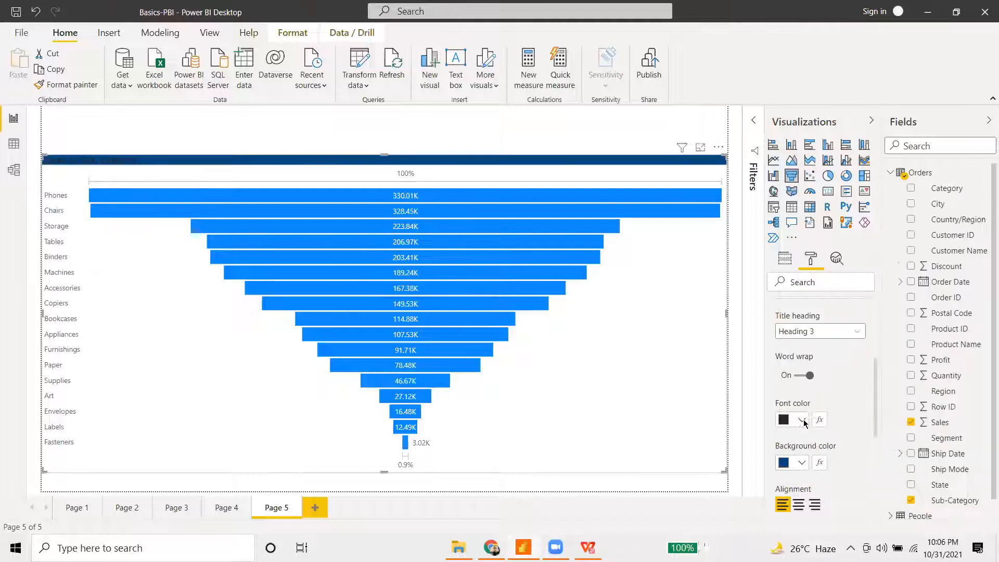
left_click(803, 422)
left_click(817, 360)
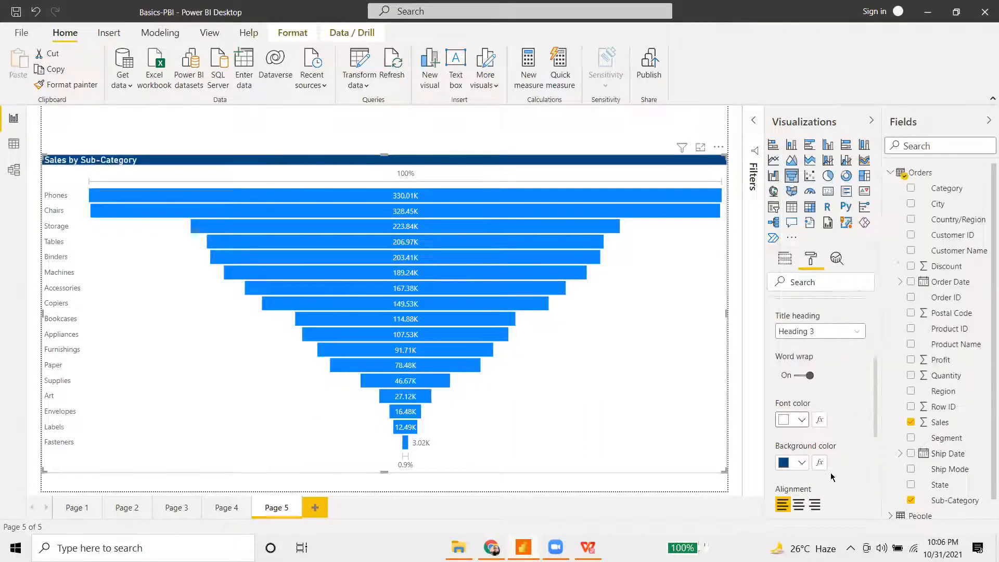
left_click(799, 504)
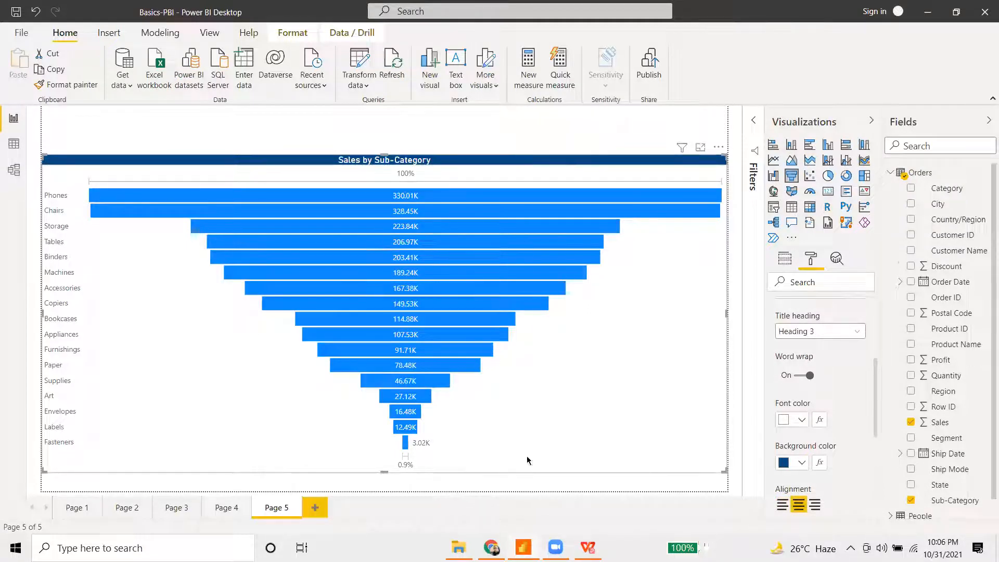
- Shrink the funnel chart slightly and raise its title text size to 15 pt
mouse_move(724, 472)
left_mouse_down()
mouse_move(477, 359)
mouse_move(726, 478)
mouse_move(727, 489)
left_mouse_up()
scroll(791, 473, "down", 2)
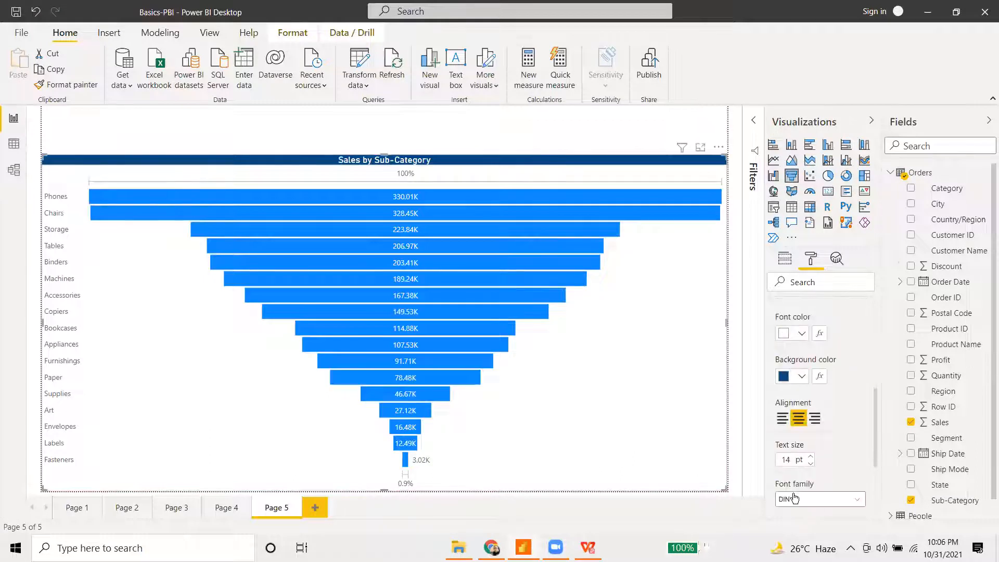
scroll(783, 499, "down", 1)
scroll(791, 469, "up", 3)
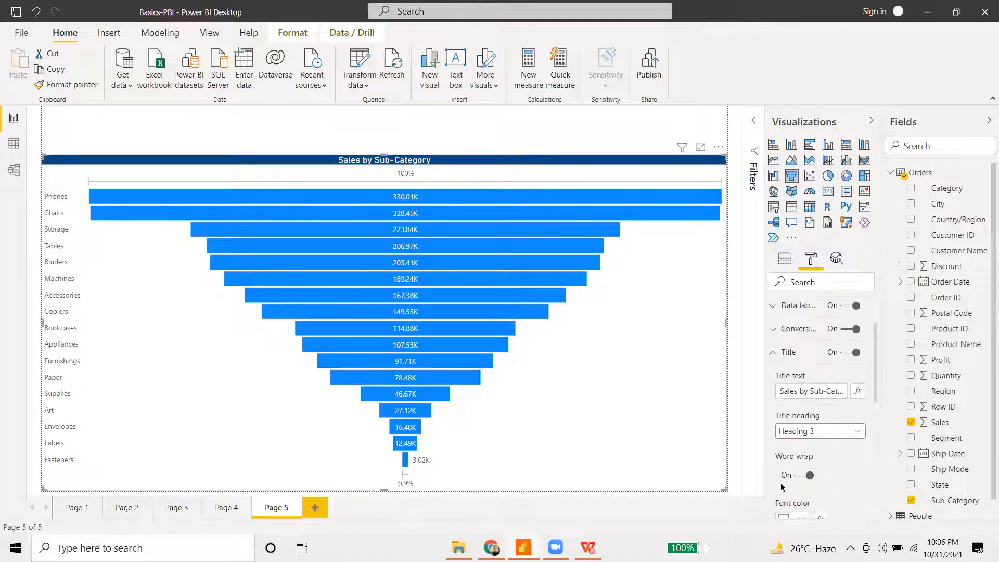
scroll(806, 383, "down", 4)
left_click(809, 383)
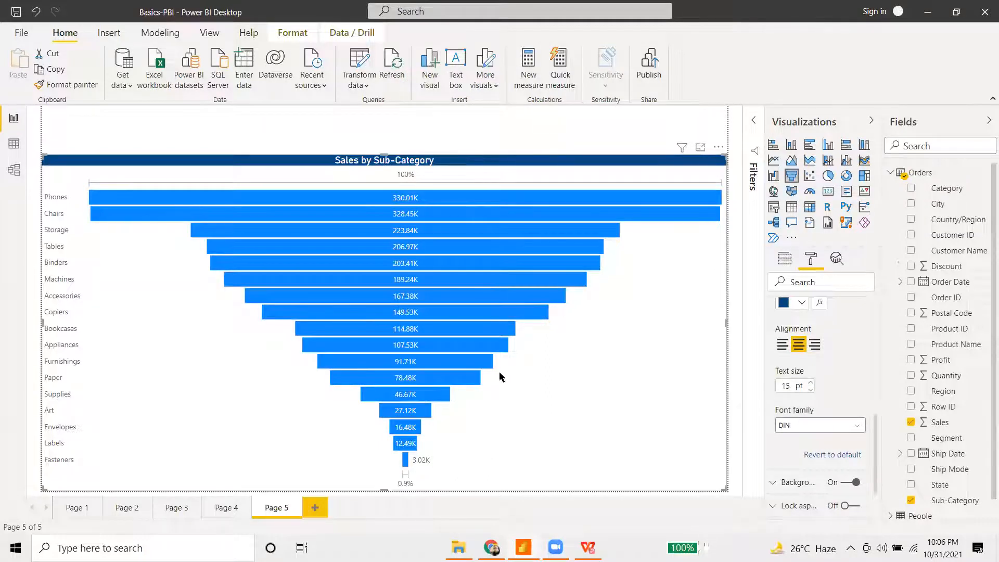
left_click(400, 130)
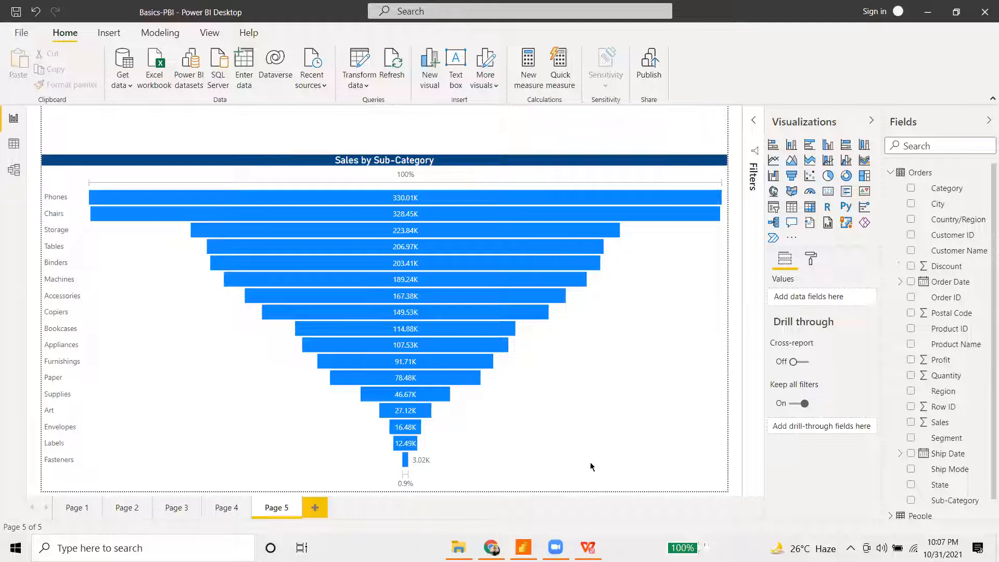
- Add Page 6 with a ribbon chart enlarged to fill most of the page and moved down
left_click(315, 508)
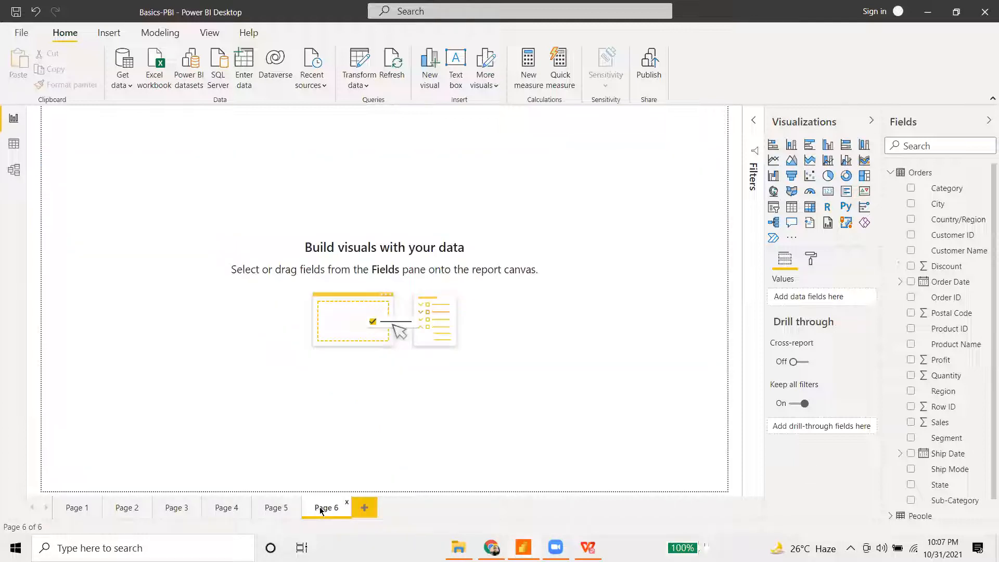
left_click(865, 161)
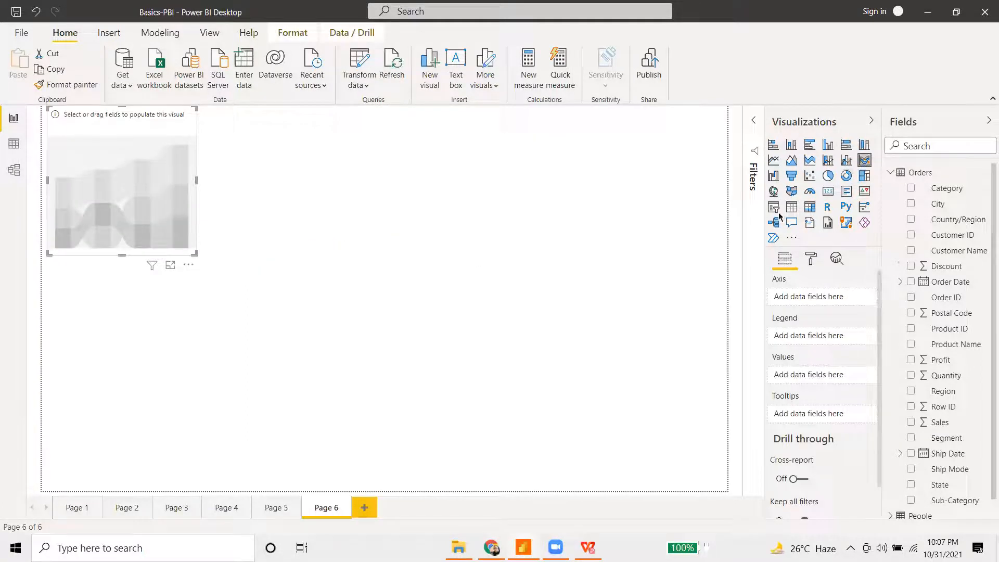
left_click_drag(195, 254, 755, 440)
left_click_drag(687, 383, 672, 406)
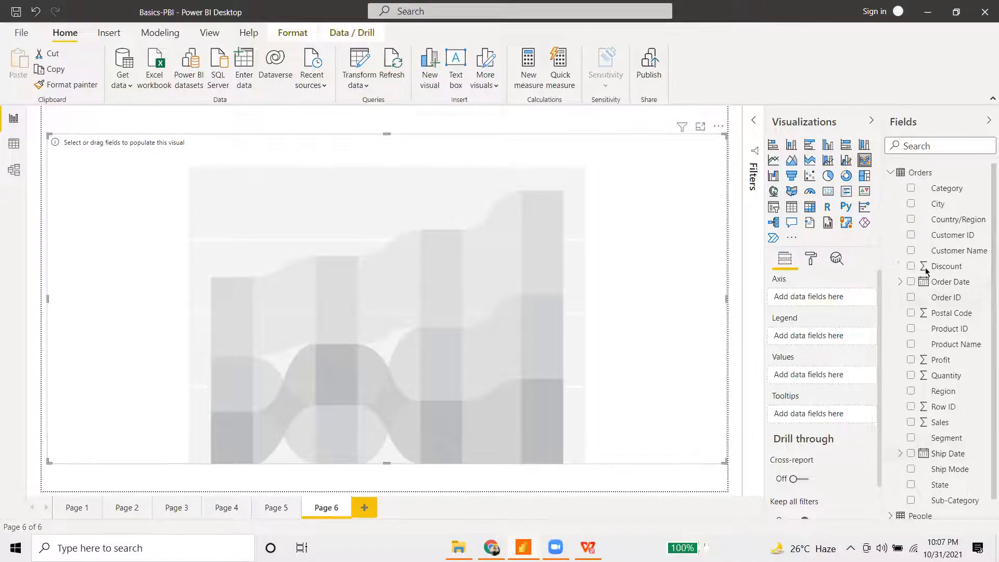
- Put Order Date on the ribbon chart's axis
scroll(953, 295, "down", 1)
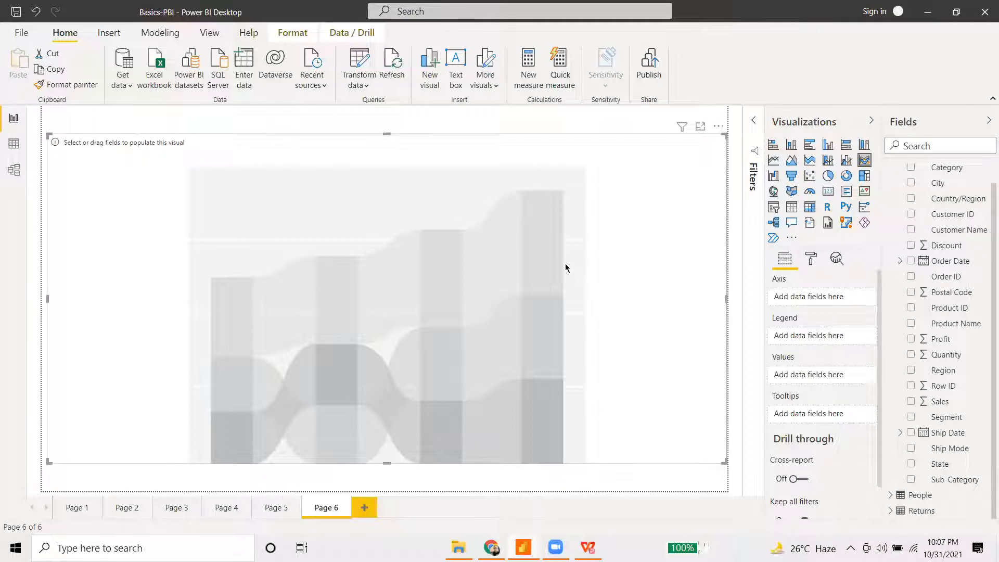
scroll(957, 285, "up", 1)
left_click_drag(958, 287, 817, 304)
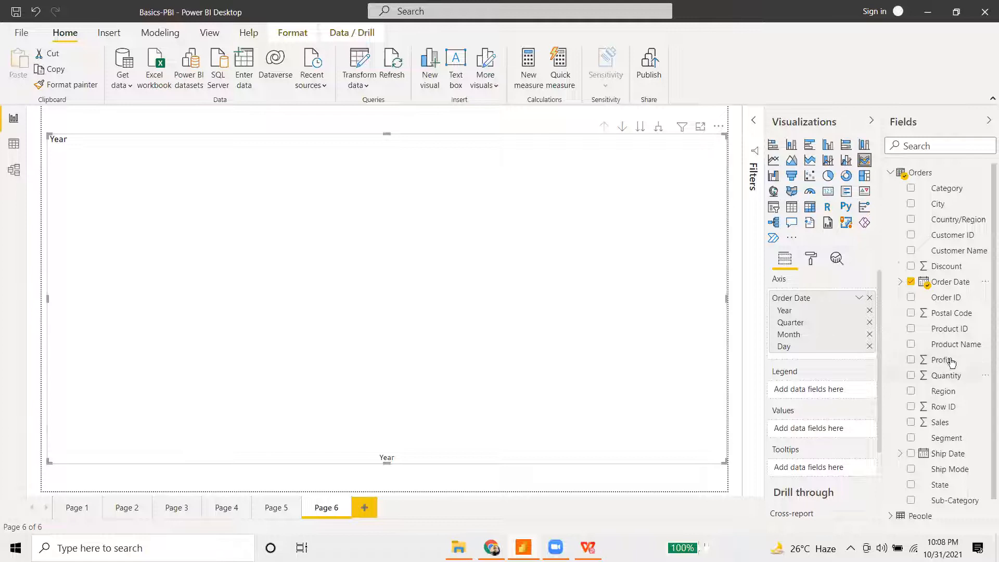
- Add Region as the ribbon chart's legend and Sales as its values
left_click_drag(940, 392, 812, 391)
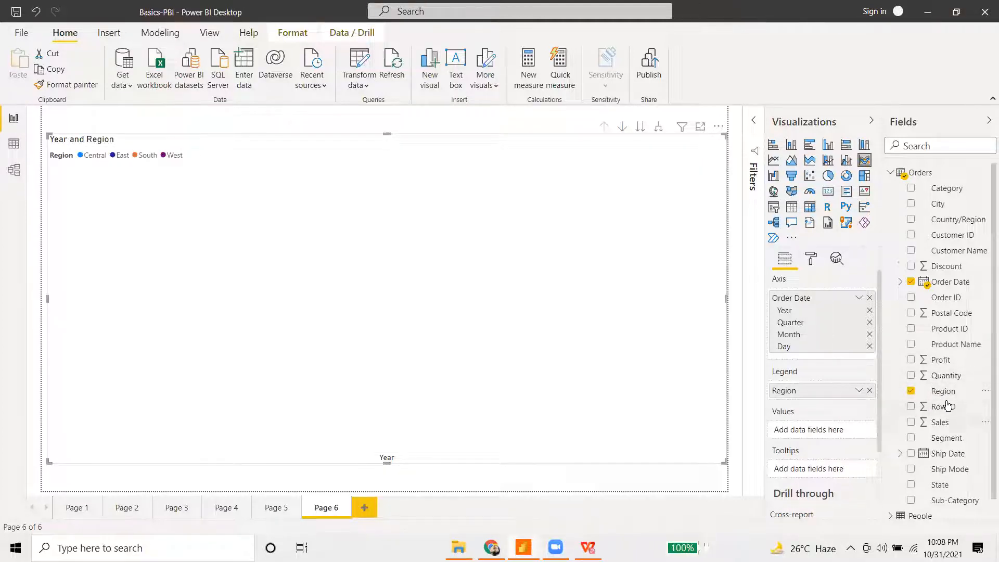
scroll(968, 415, "down", 1)
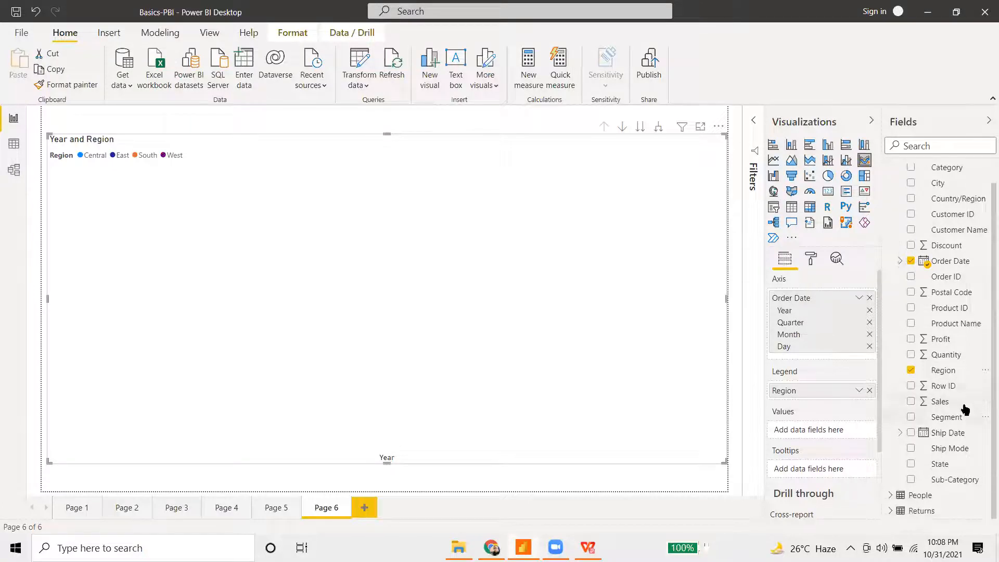
left_click_drag(966, 403, 832, 432)
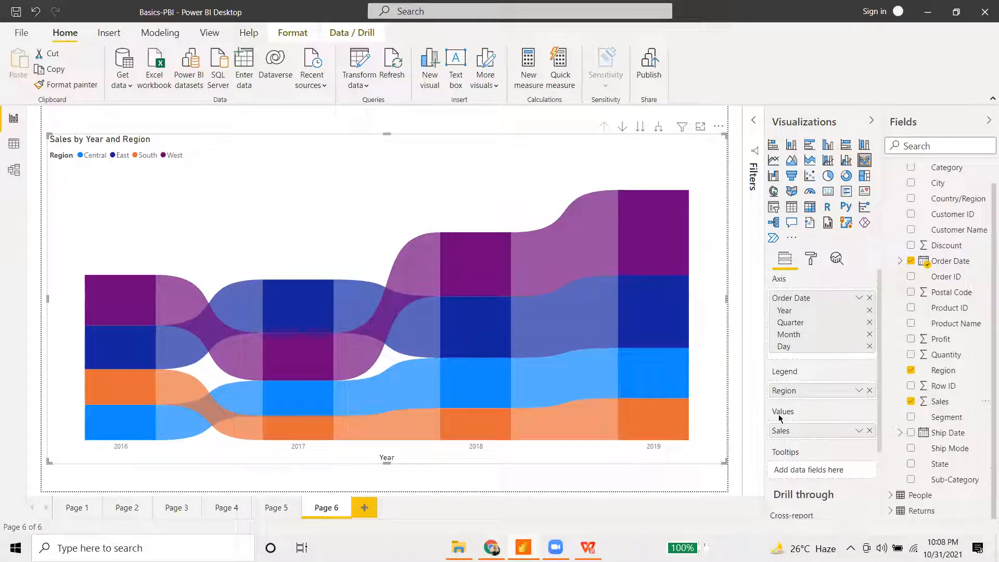
left_click(811, 259)
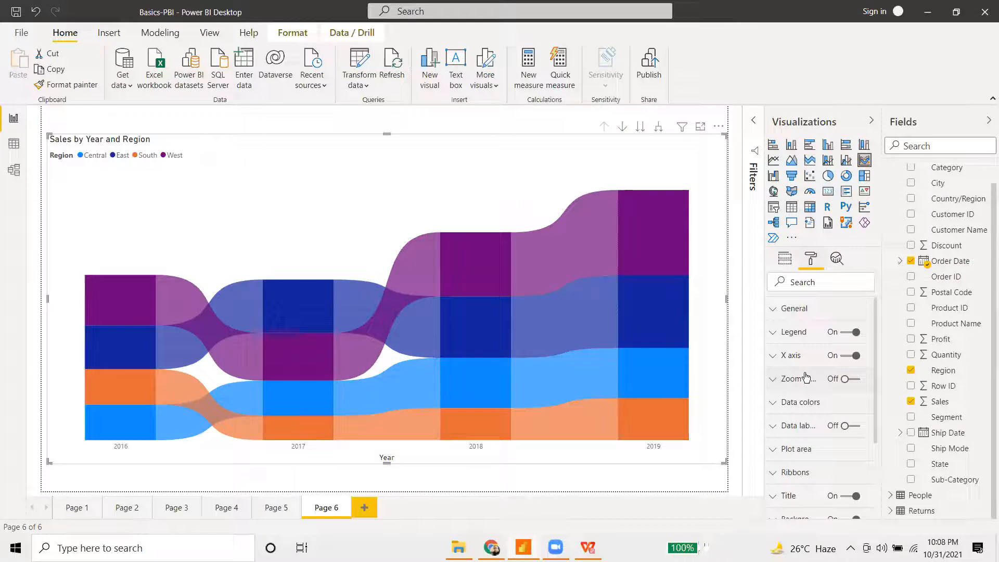
- Turn on data labels for the ribbon chart
left_click(851, 426)
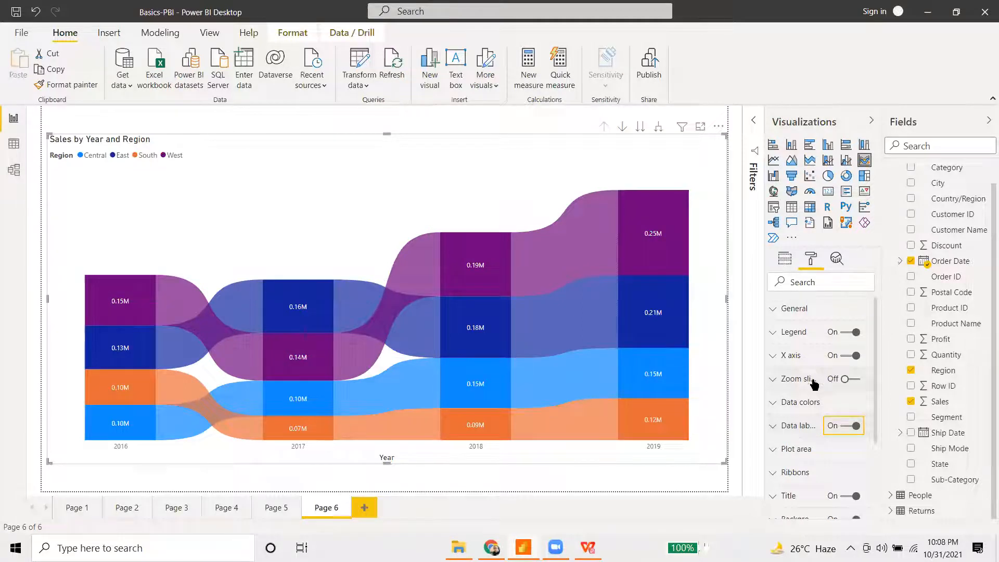
scroll(815, 384, "down", 2)
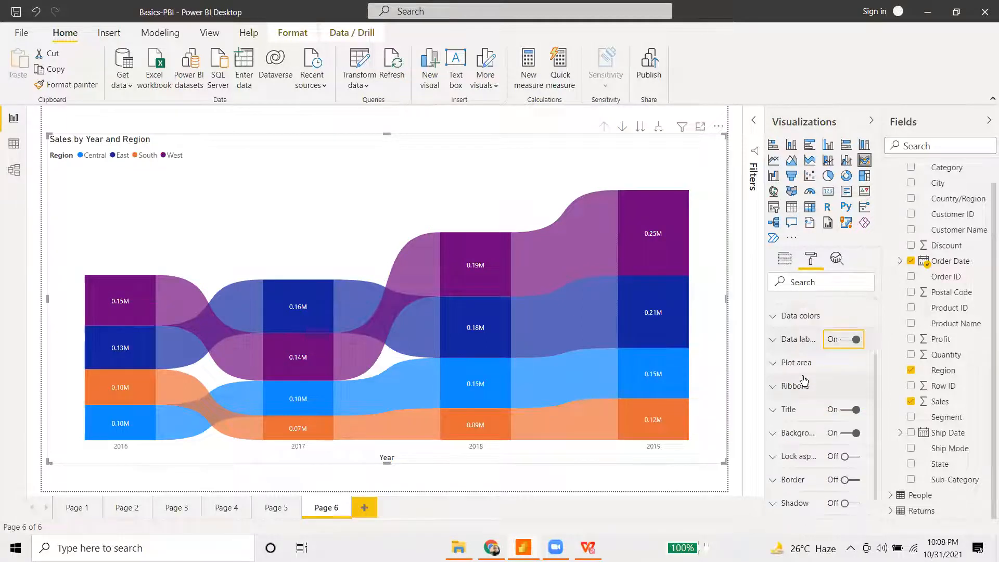
left_click(772, 388)
scroll(816, 414, "down", 3)
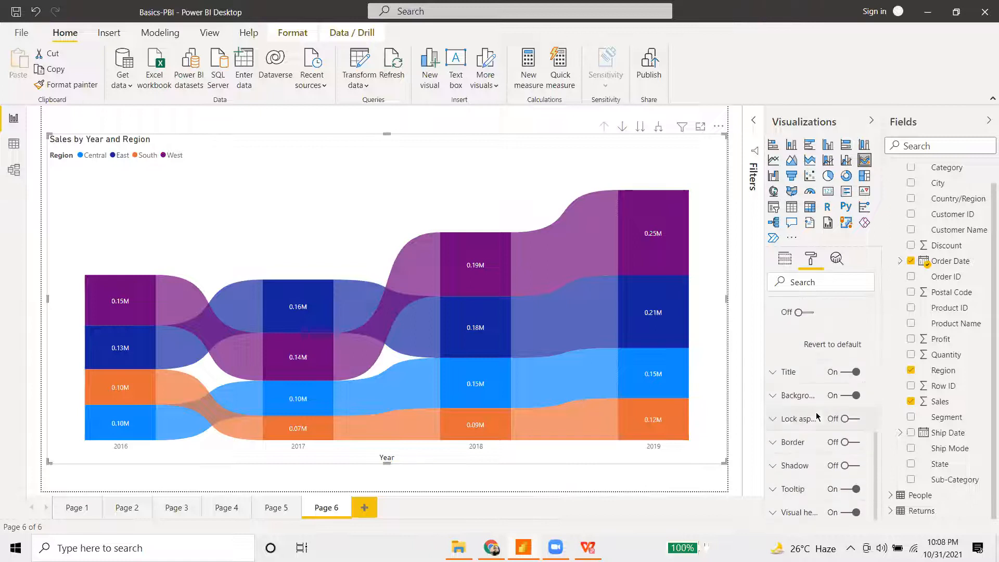
scroll(815, 414, "up", 3)
scroll(782, 372, "up", 3)
left_click(783, 472)
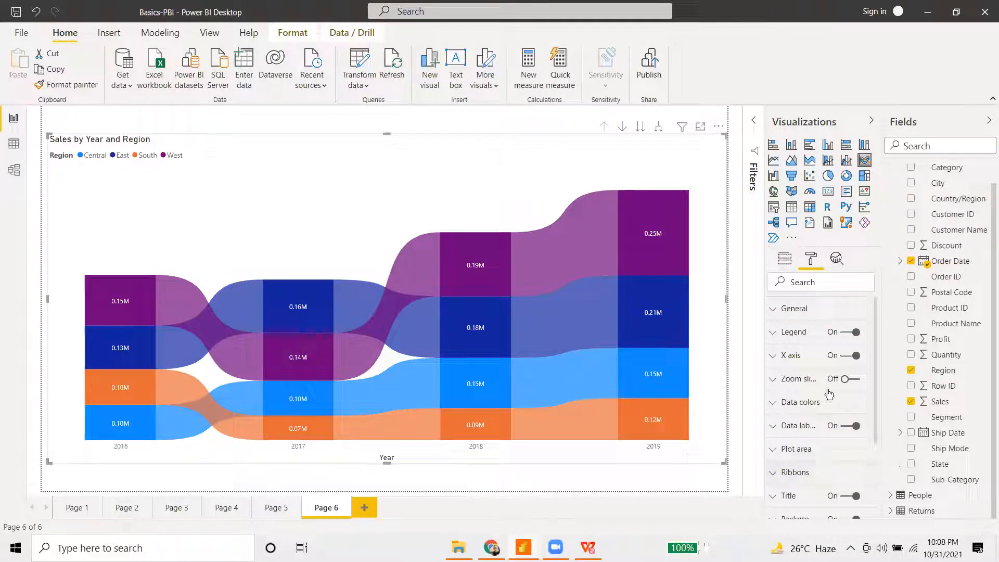
- Make the ribbon chart title white text on a dark blue background
scroll(827, 395, "down", 3)
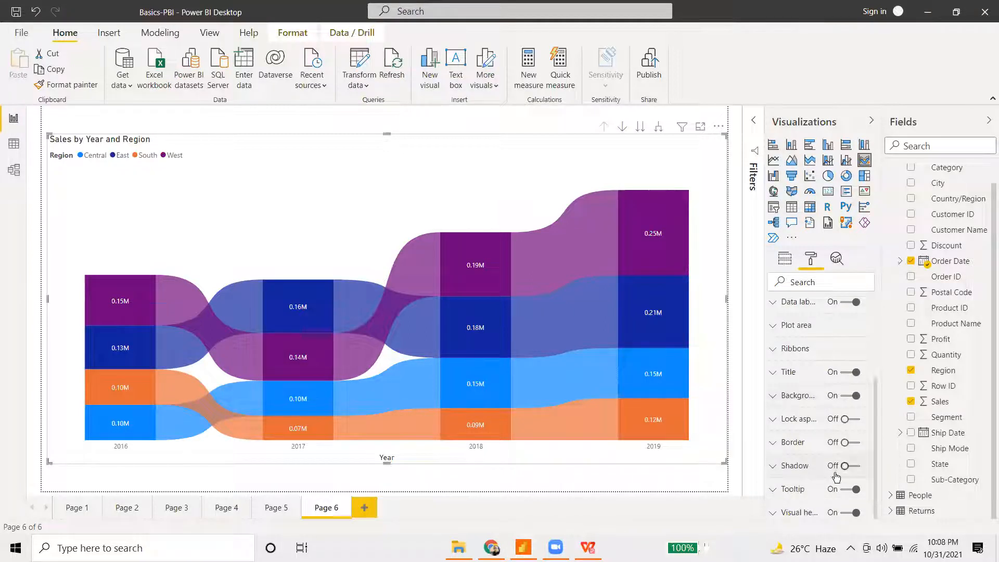
left_click(805, 375)
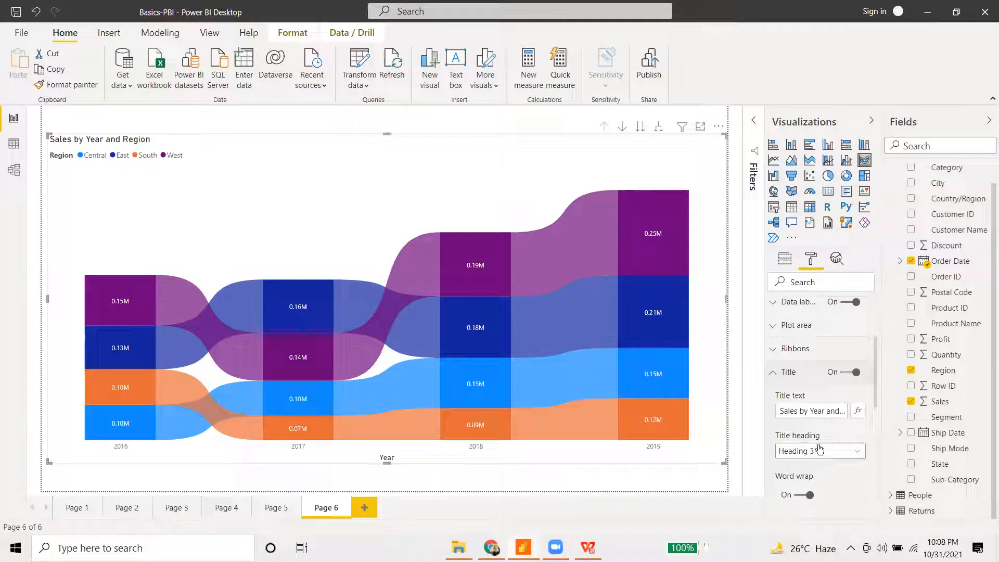
scroll(812, 411, "down", 3)
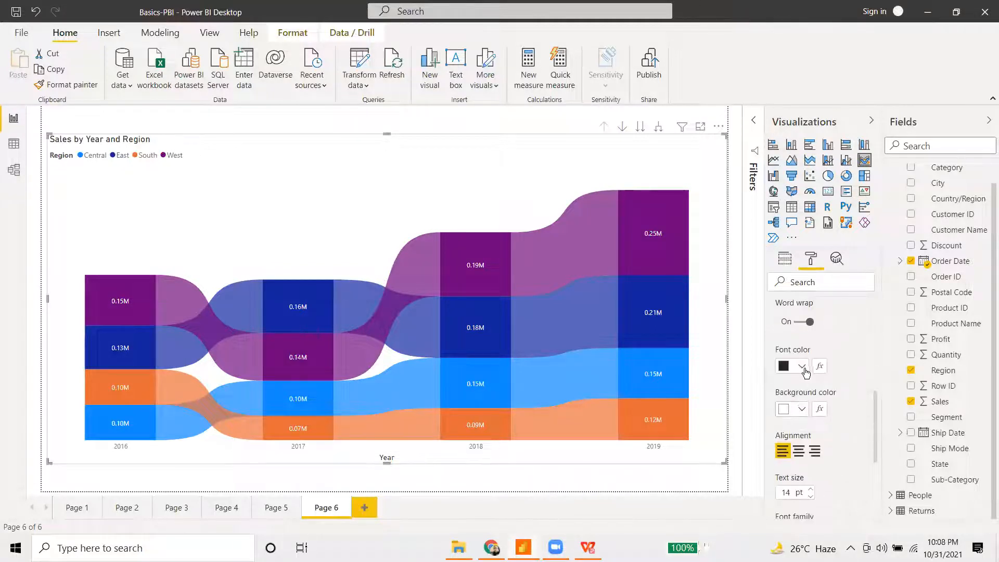
left_click(802, 367)
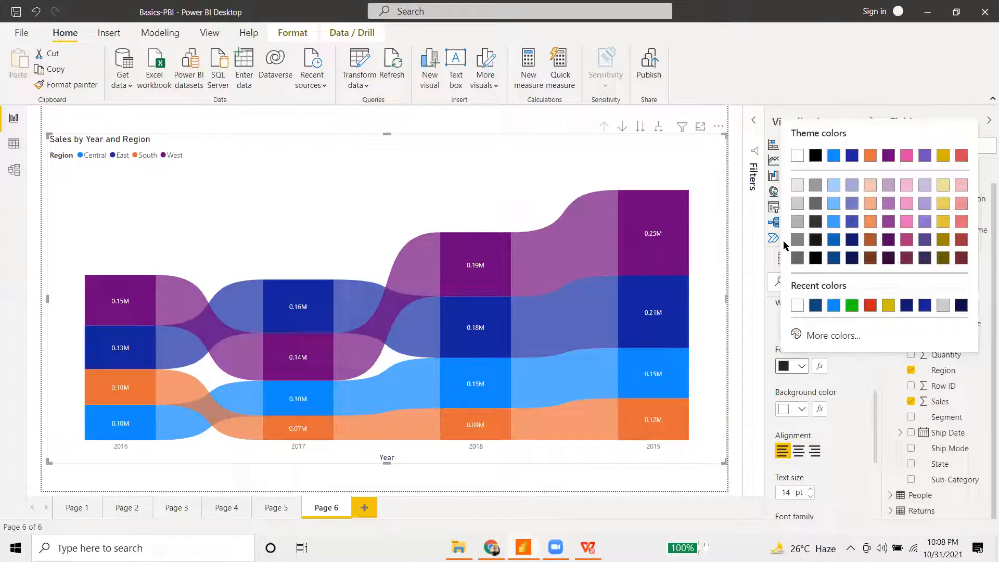
left_click(797, 305)
left_click(801, 409)
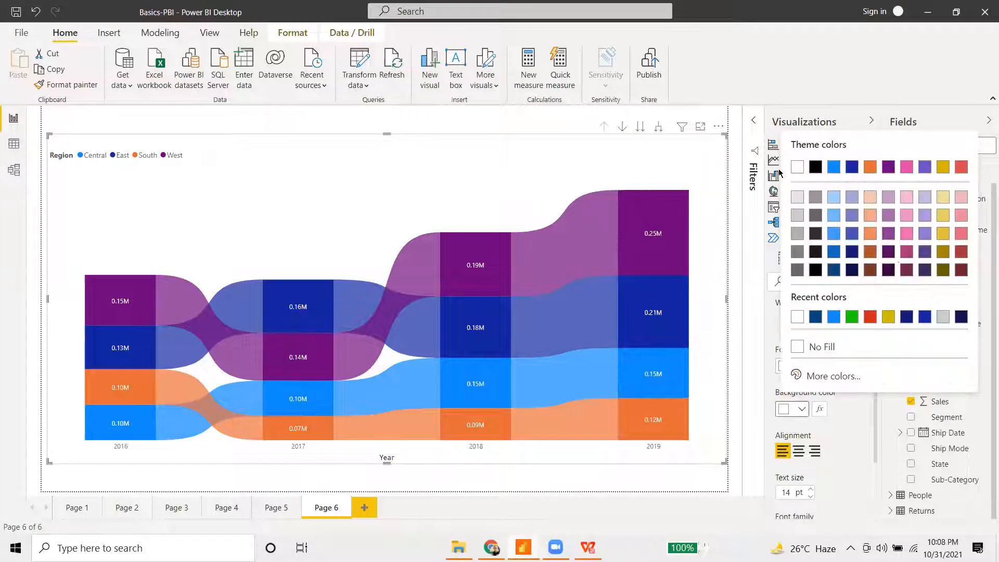
left_click(834, 270)
- Set the chart title size to 16 pt and centre it
left_click(810, 489)
left_click(811, 489)
scroll(807, 441, "down", 1)
scroll(807, 442, "down", 2)
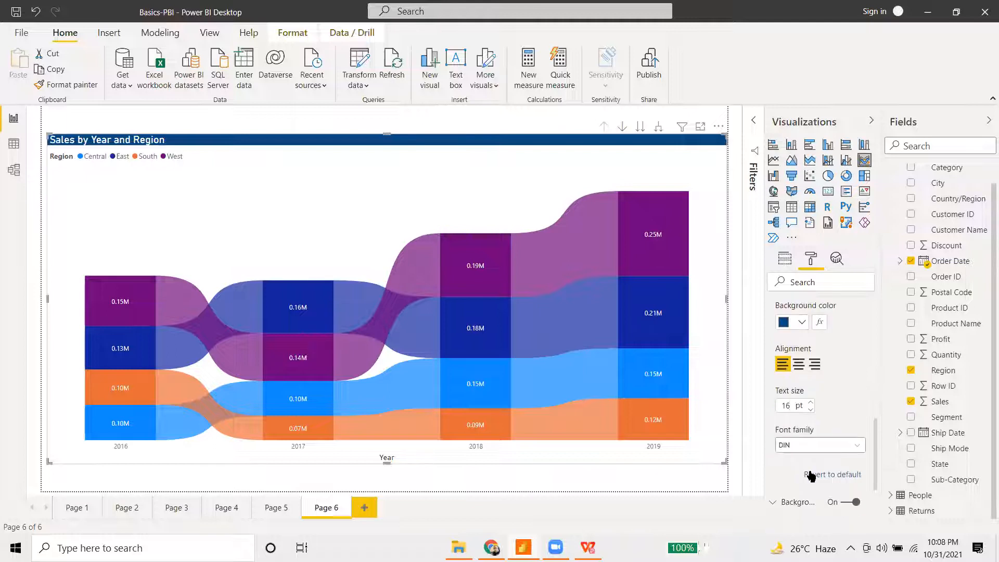
left_click(801, 368)
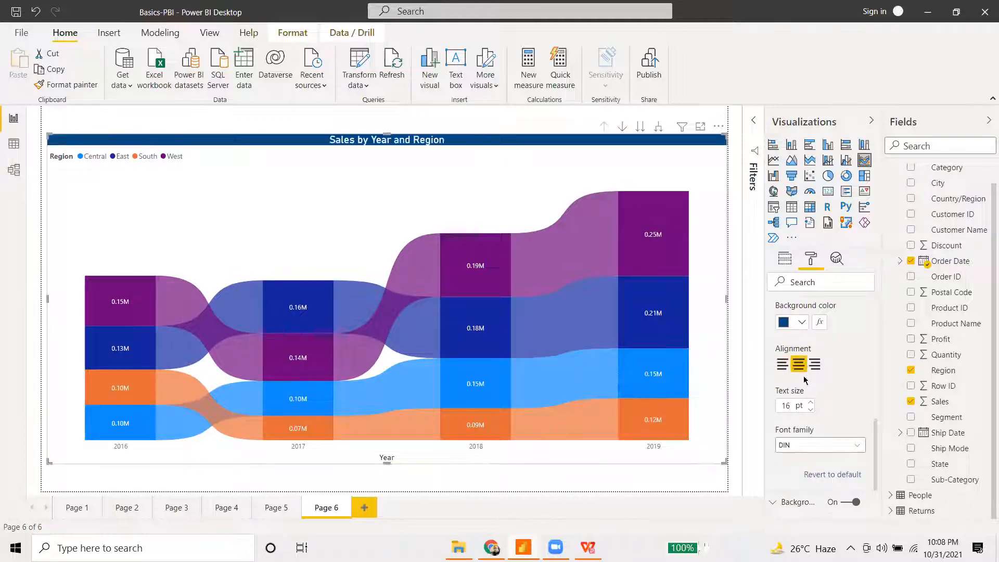
- Replace the chart title text, typing 'Sales Pattern by Ye'
scroll(840, 360, "down", 3)
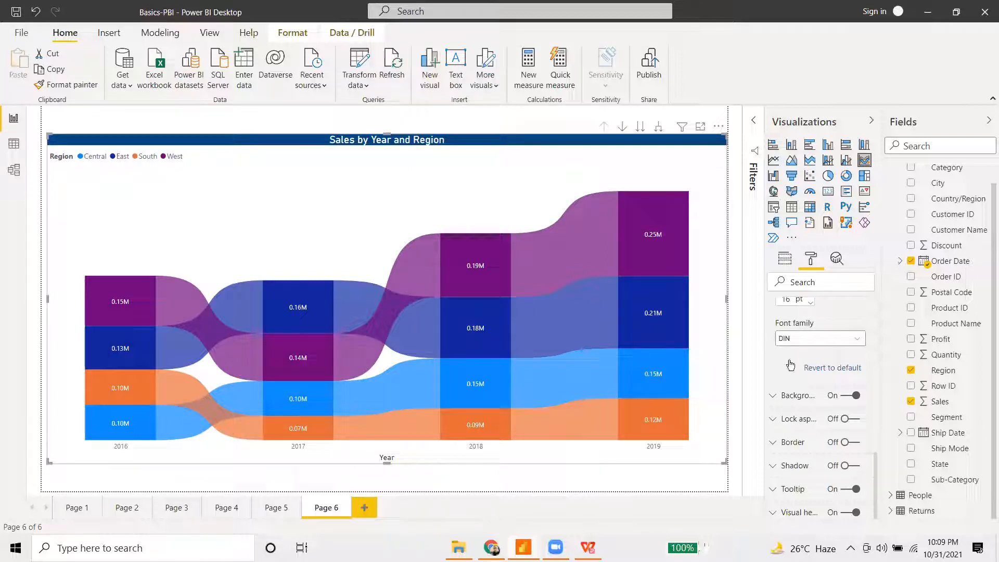
scroll(820, 385, "up", 10)
left_click(820, 393)
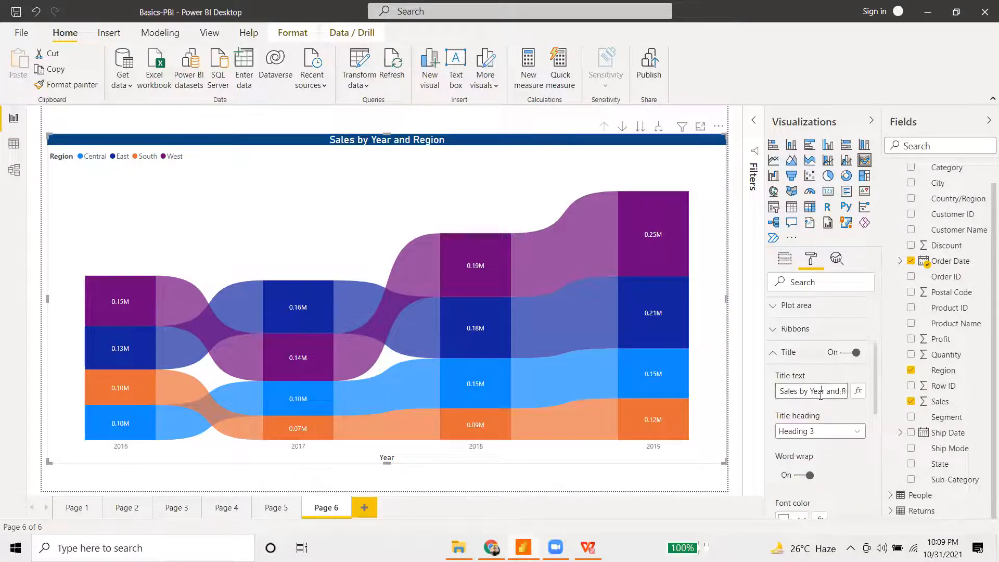
key("ctrl+a")
key("BackSpace")
type("S")
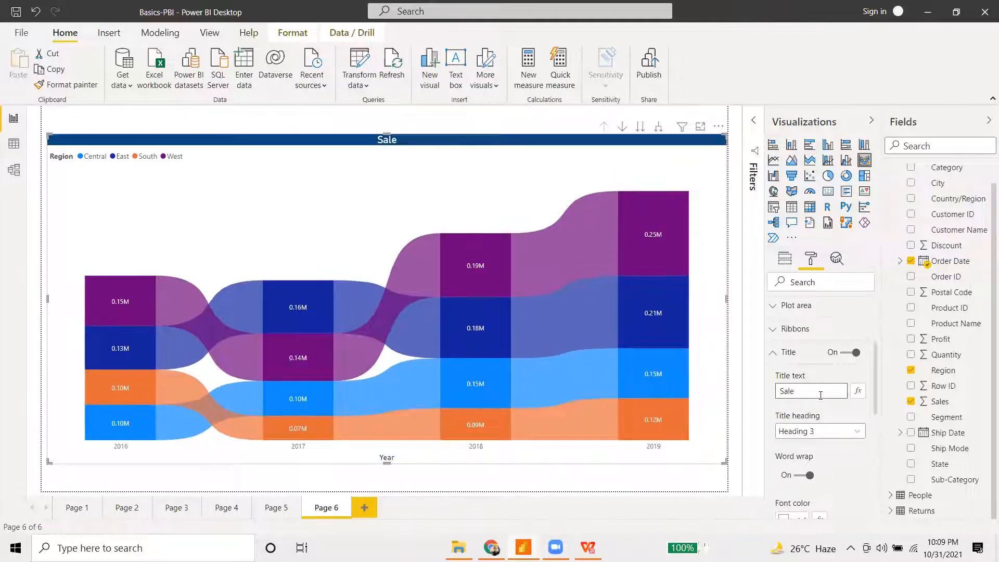
type("ales Pattern")
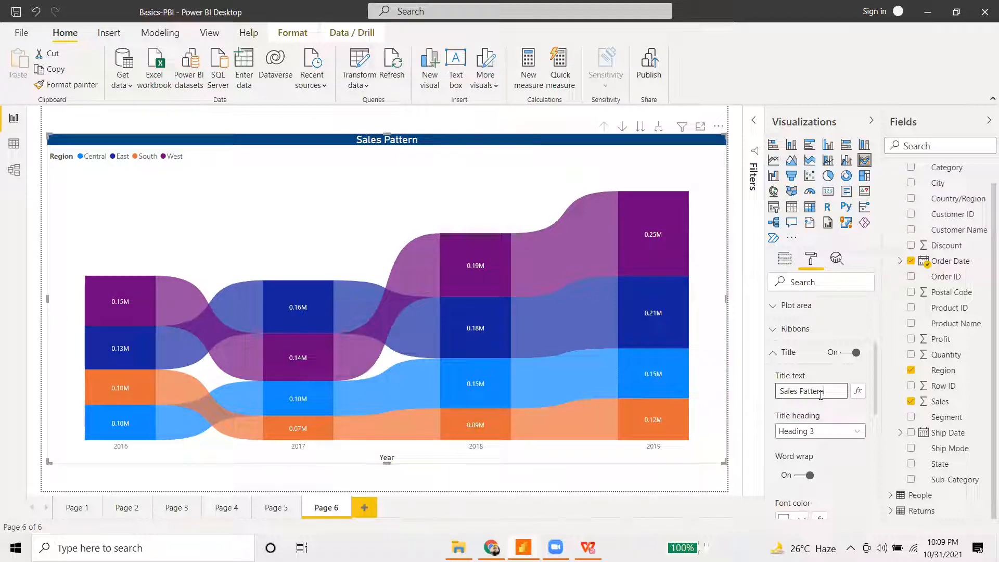
type(" by Ye")
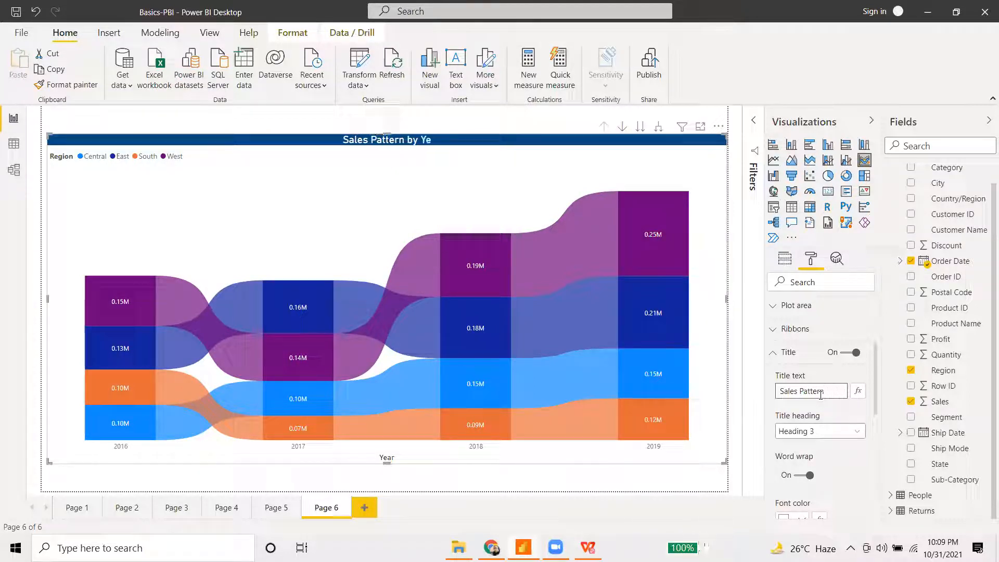
left_click(436, 126)
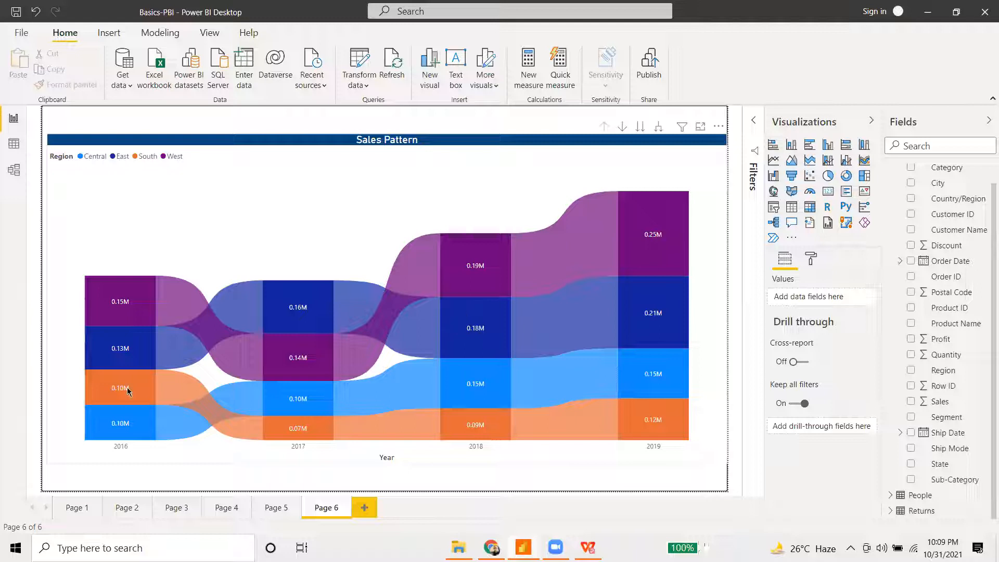
mouse_move(161, 342)
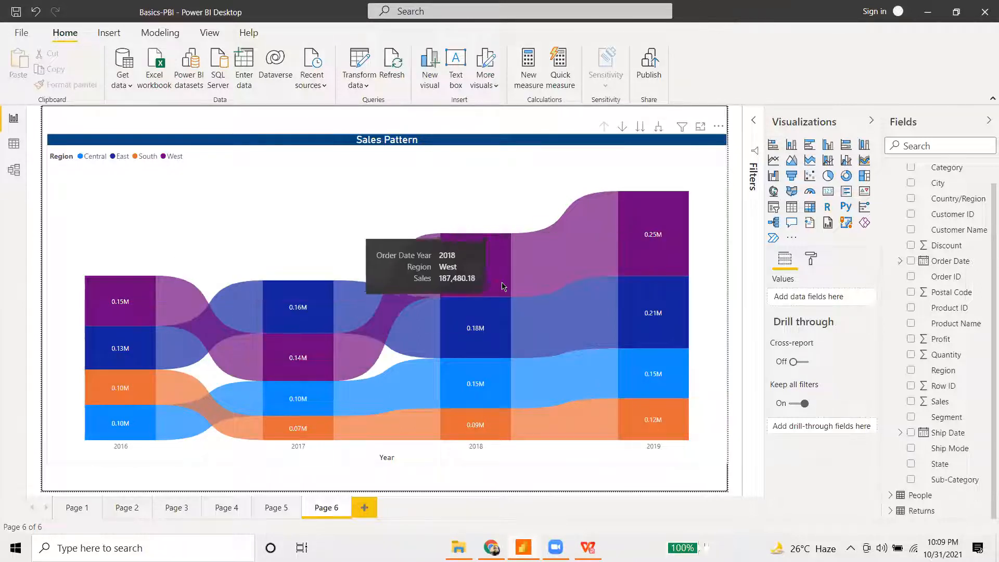
mouse_move(151, 321)
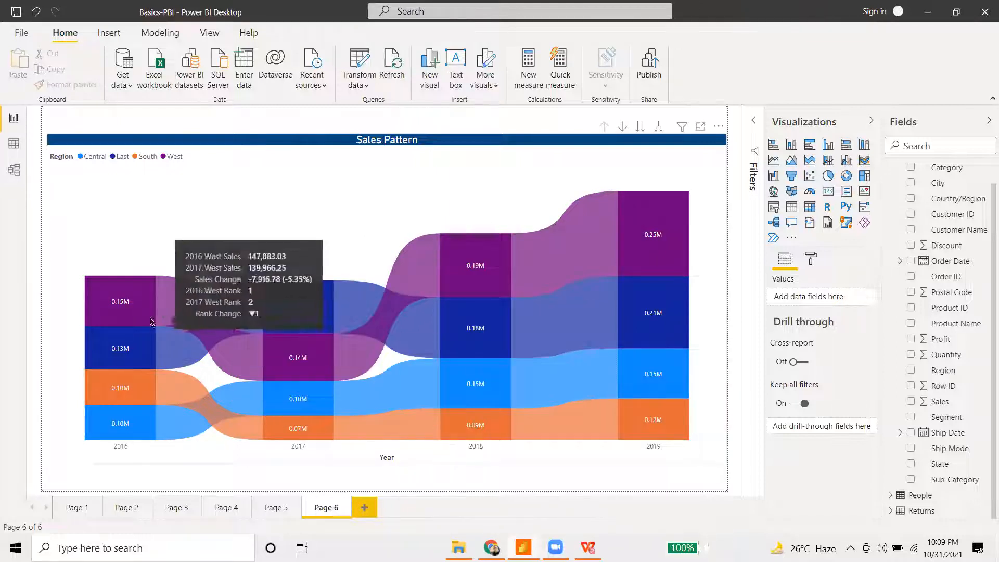
mouse_move(307, 366)
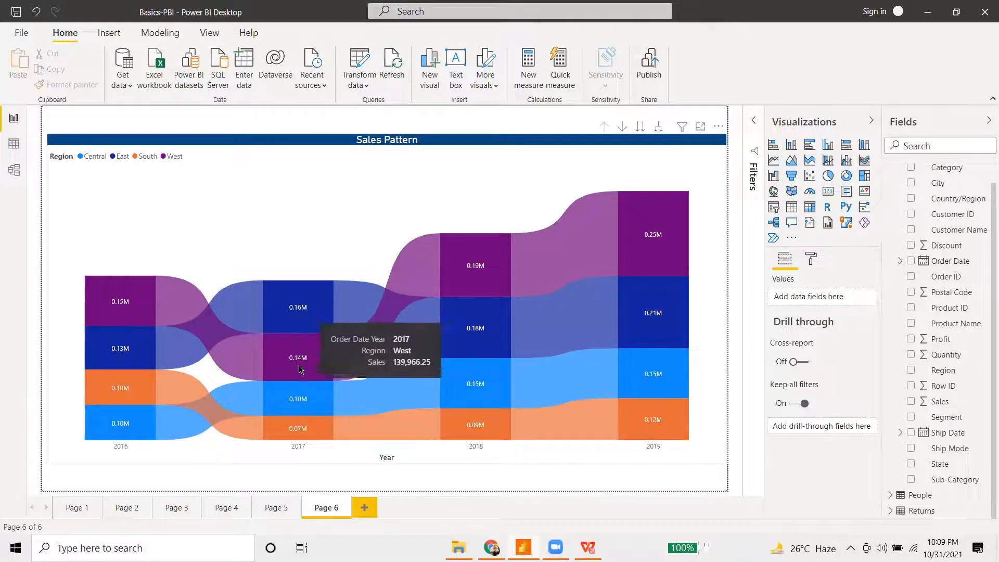
mouse_move(180, 326)
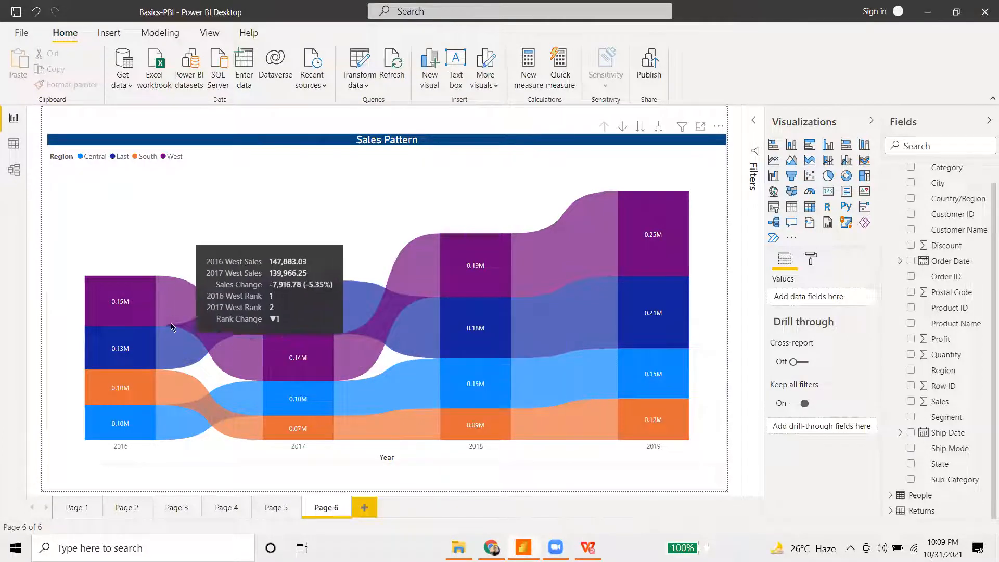
mouse_move(117, 307)
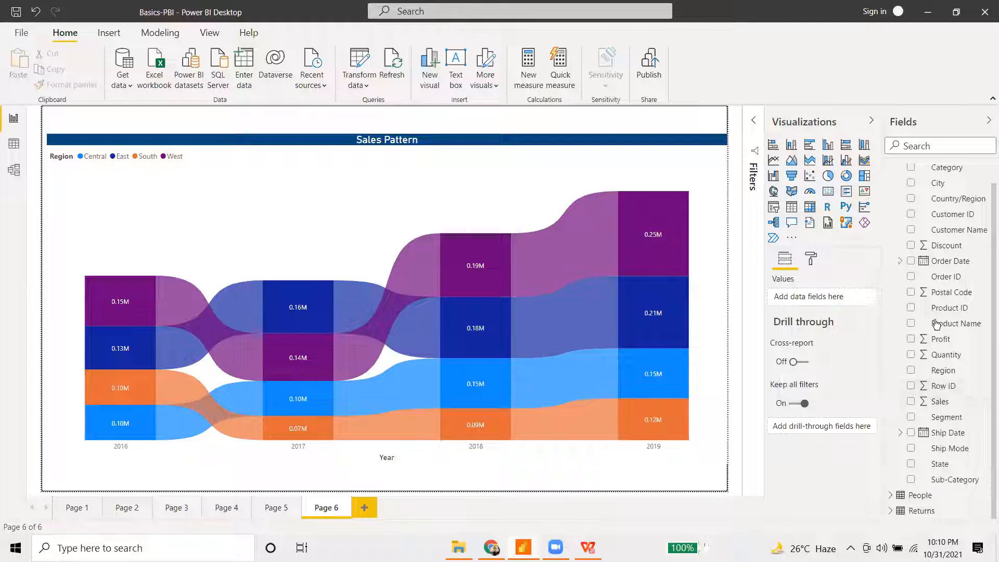
mouse_move(635, 272)
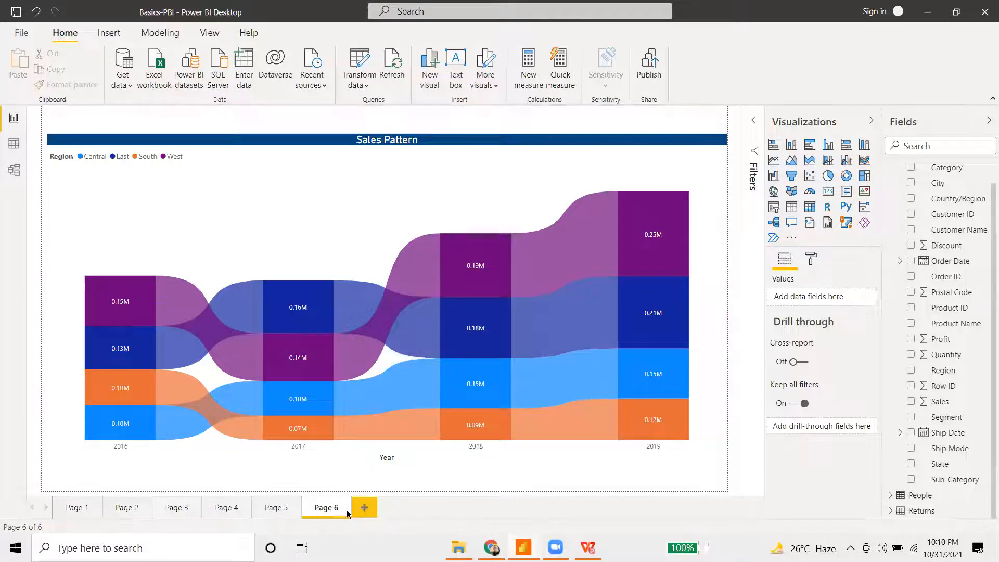
- Add Page 7 with a large line chart using Order Date as its axis
left_click(364, 508)
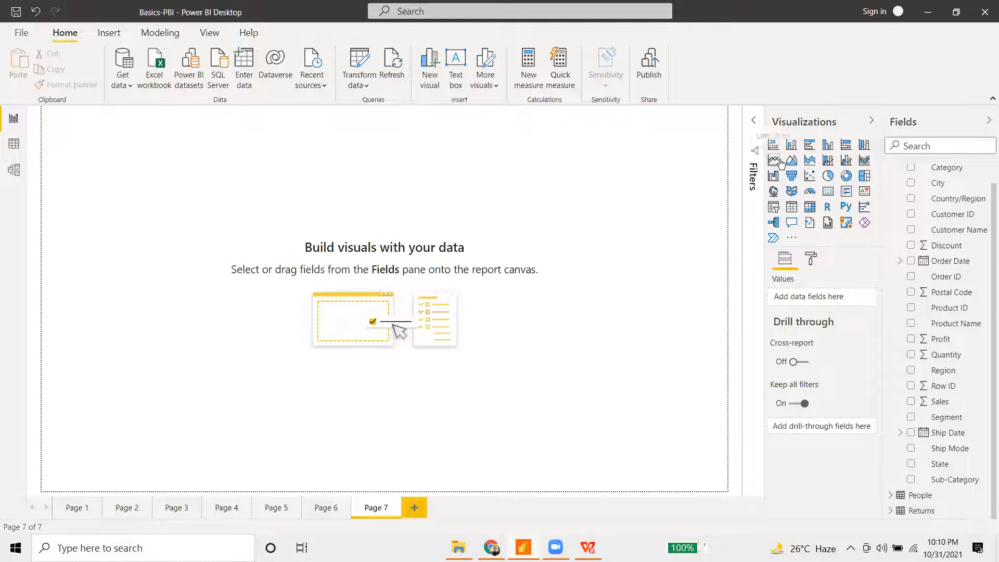
left_click_drag(196, 253, 725, 403)
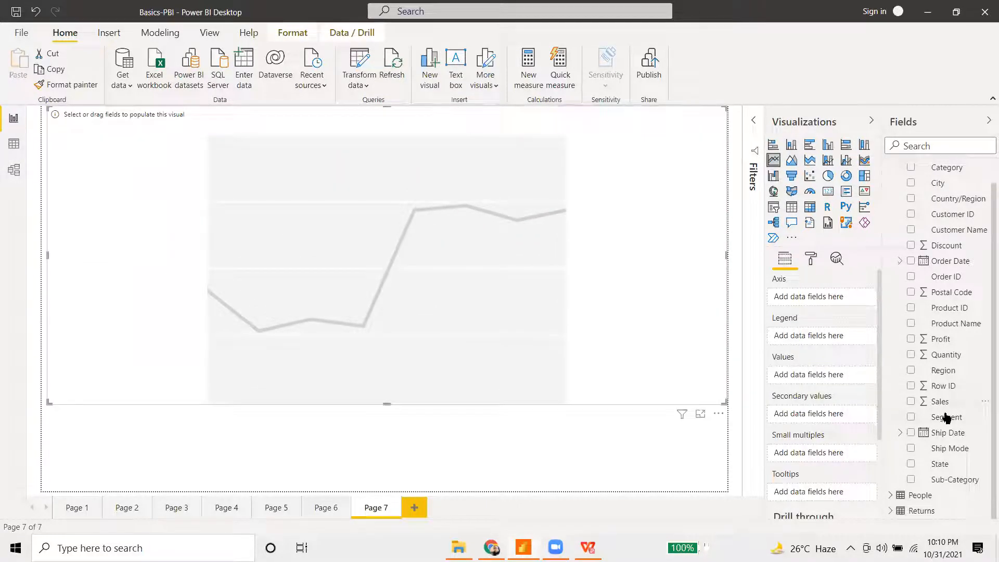
left_click_drag(957, 262, 835, 298)
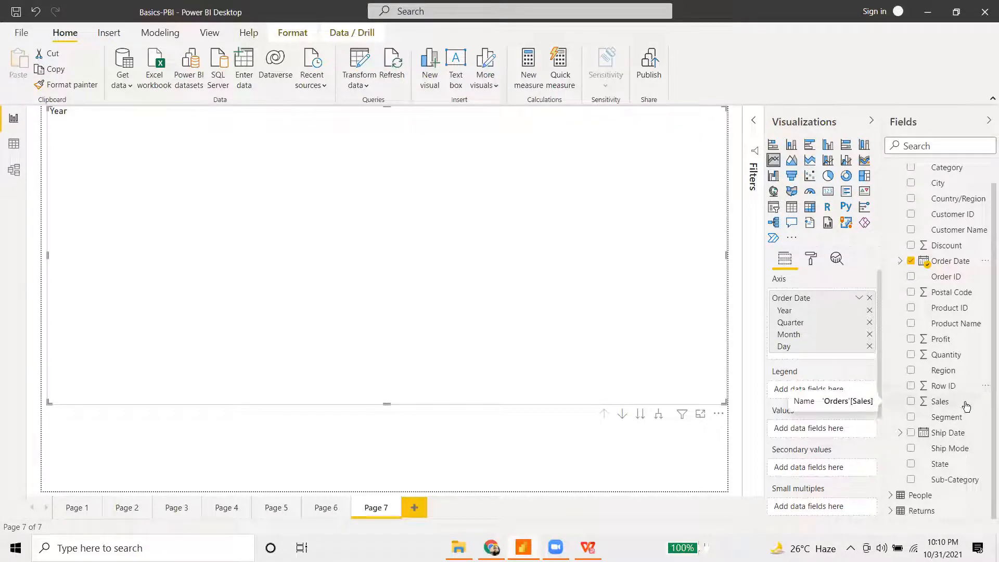
- Plot Sales as the line chart's values with Region as the legend
left_click_drag(955, 407, 832, 400)
left_click_drag(819, 431, 821, 430)
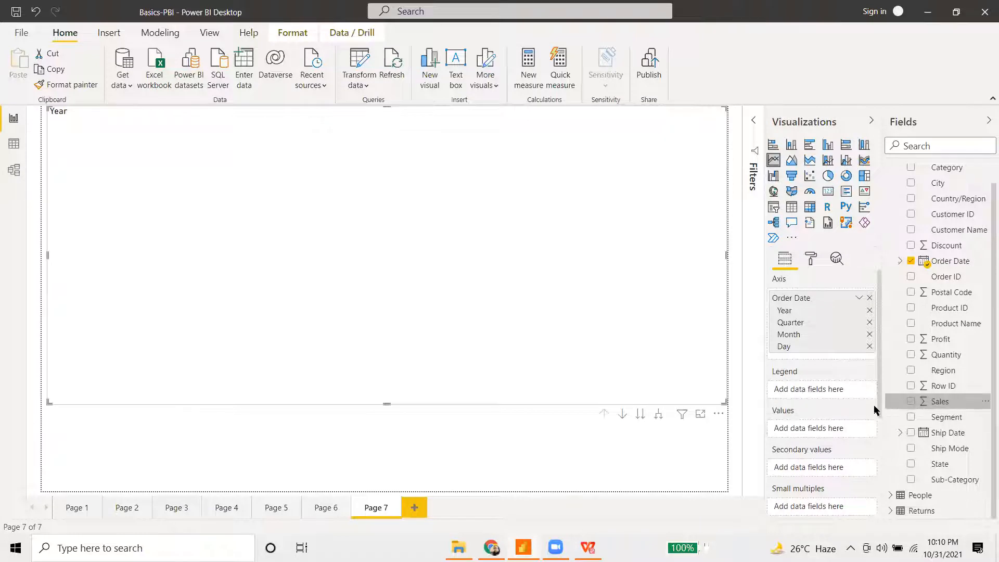
left_click_drag(969, 372, 836, 390)
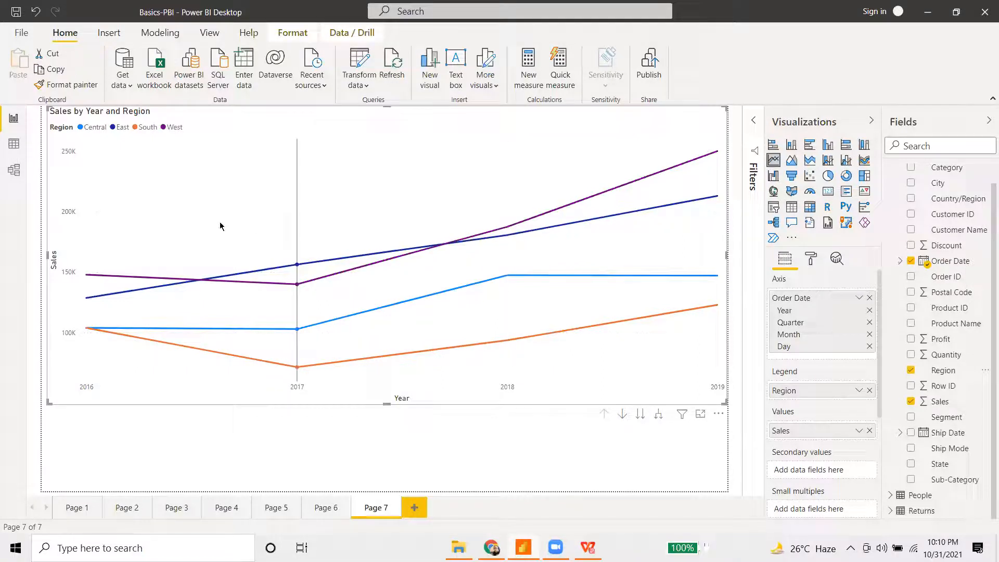
mouse_move(219, 226)
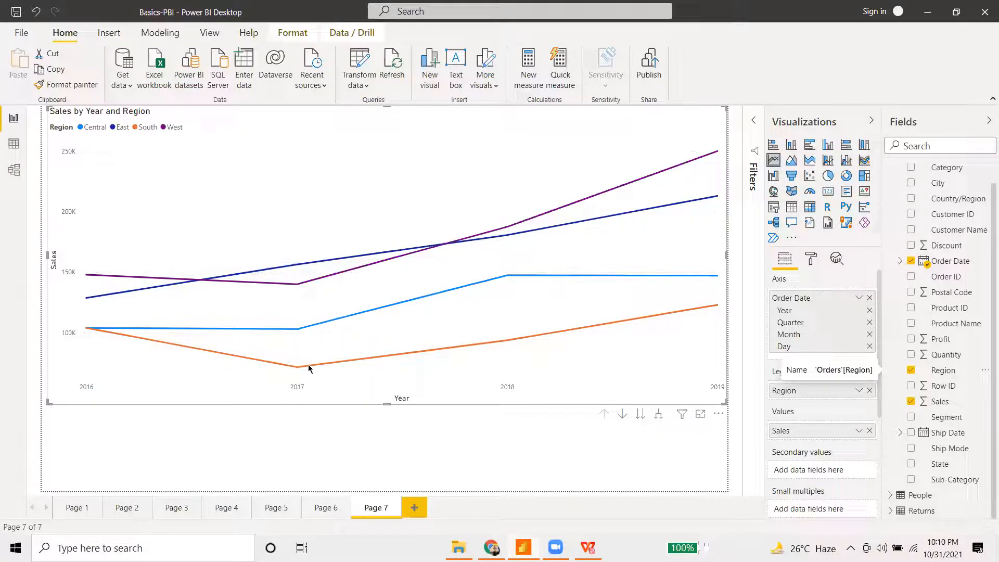
mouse_move(544, 266)
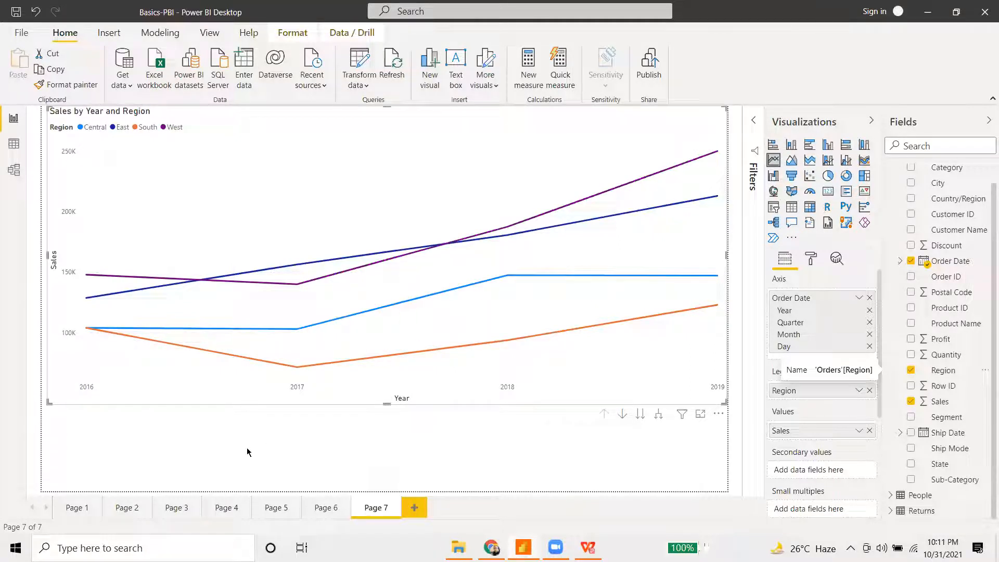
- Go back to Page 6 and inspect regional sales, e.g. South's 2019 value of 122,905.86
left_click(79, 436)
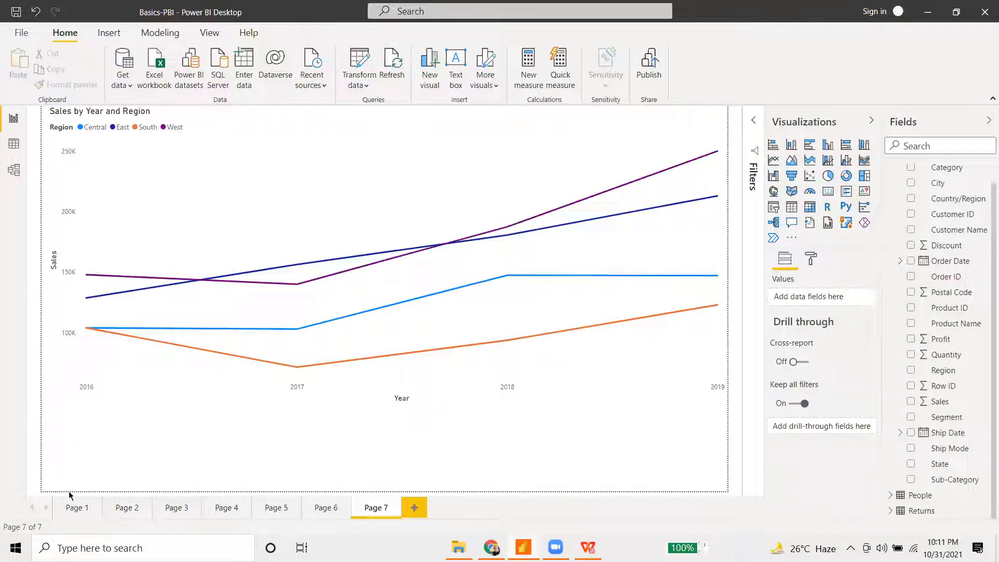
left_click(320, 508)
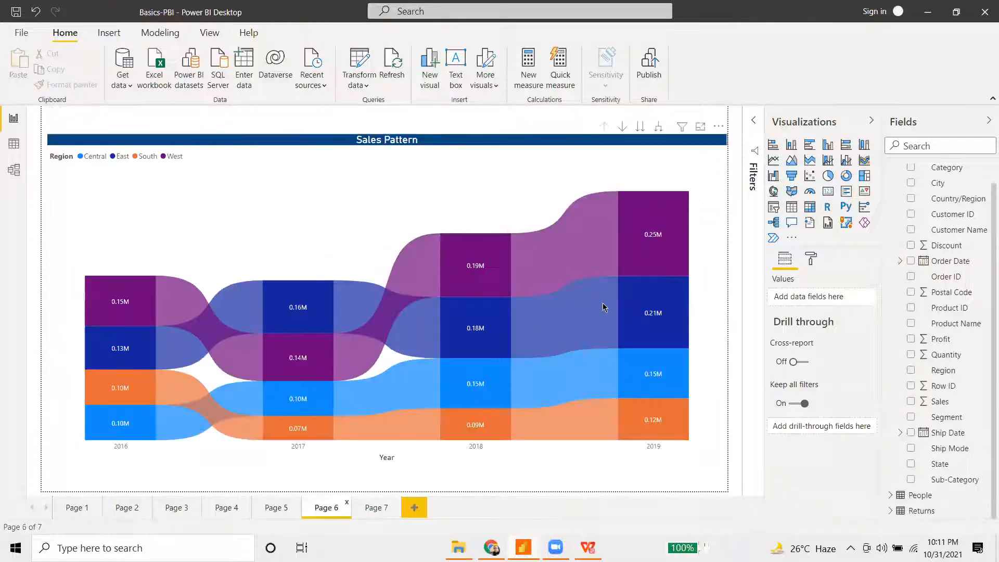
mouse_move(603, 307)
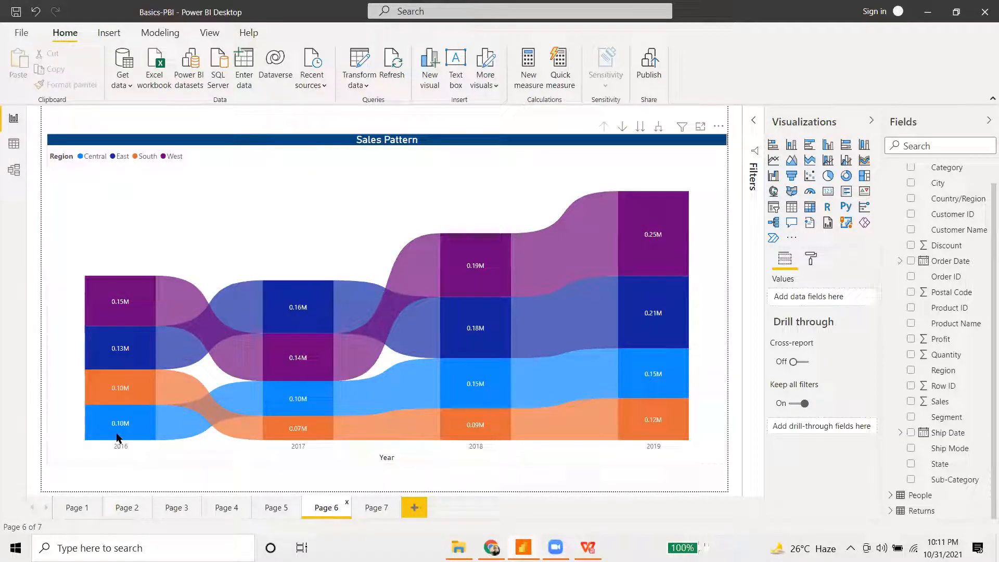
mouse_move(120, 433)
mouse_move(120, 390)
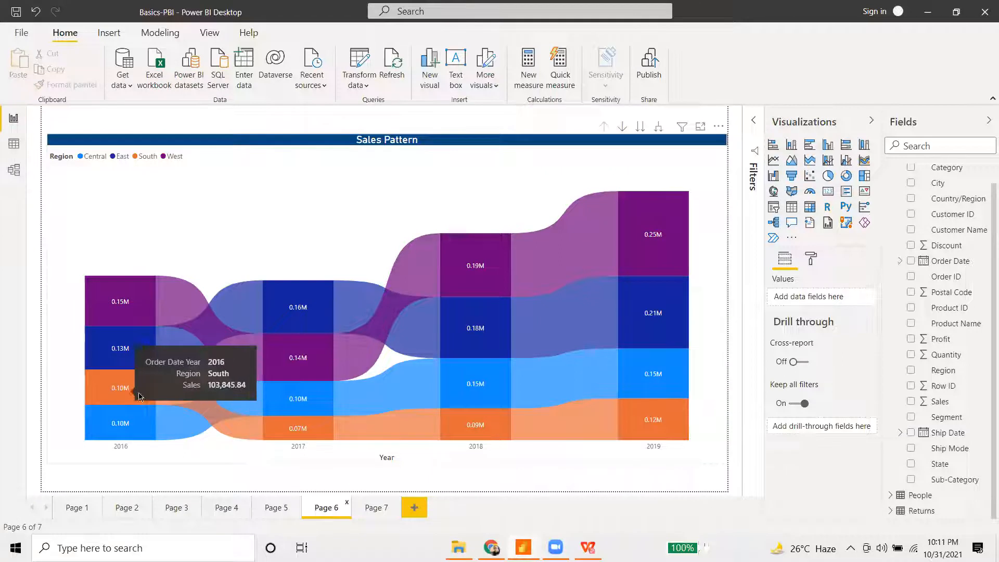
mouse_move(276, 436)
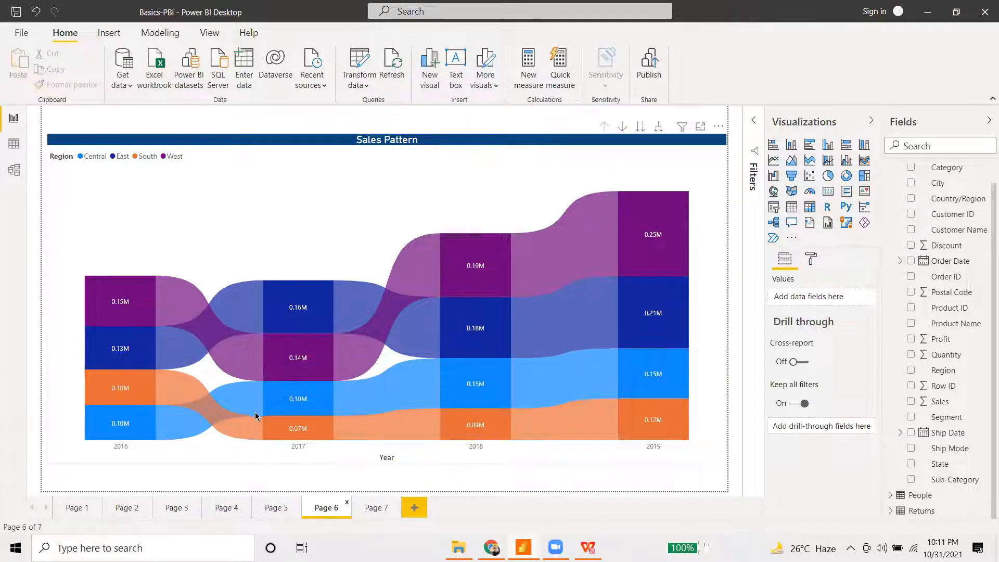
mouse_move(503, 428)
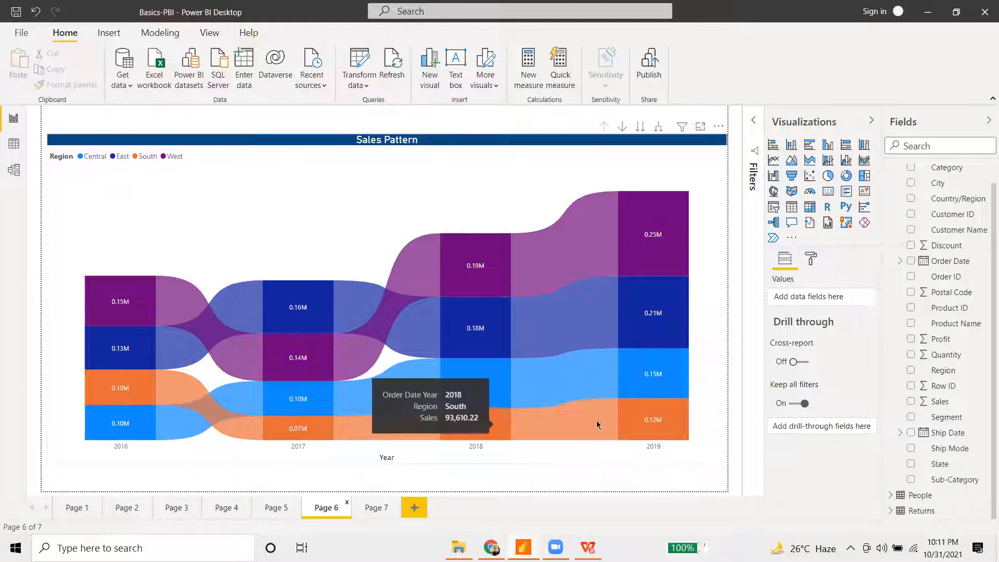
mouse_move(651, 436)
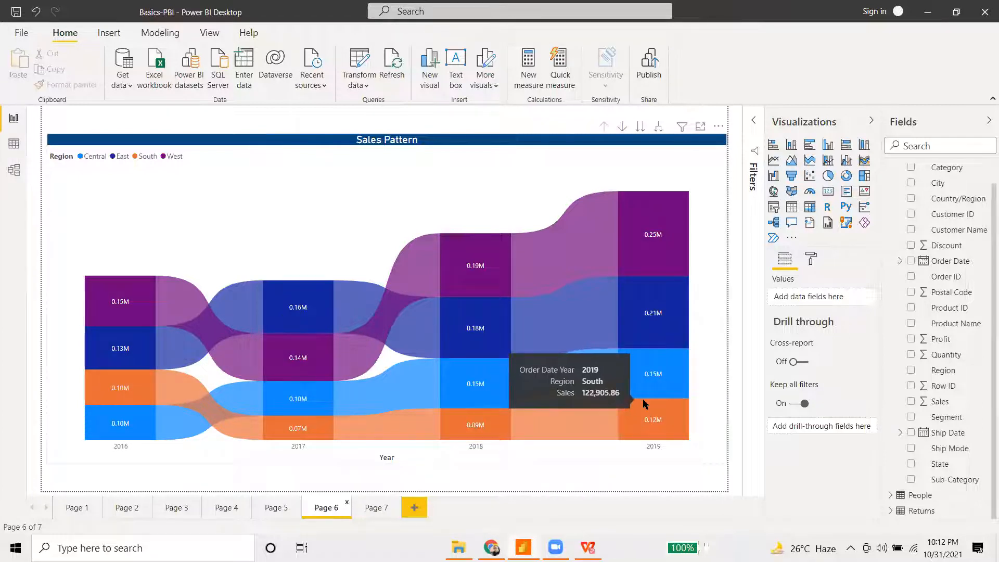
mouse_move(667, 381)
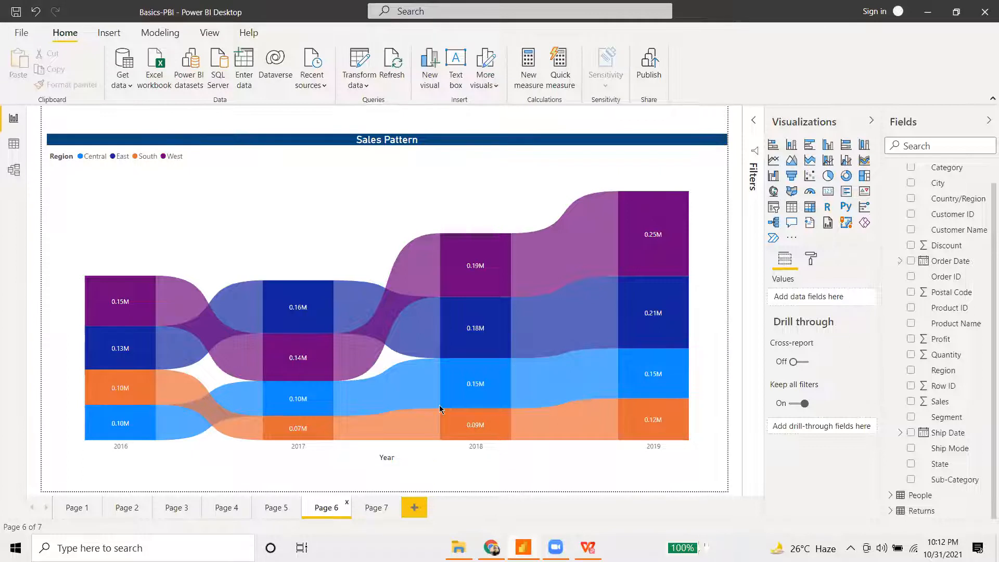
- Flip to Page 7 and back to Page 6, briefly highlighting the 2019 West segment
left_click(369, 501)
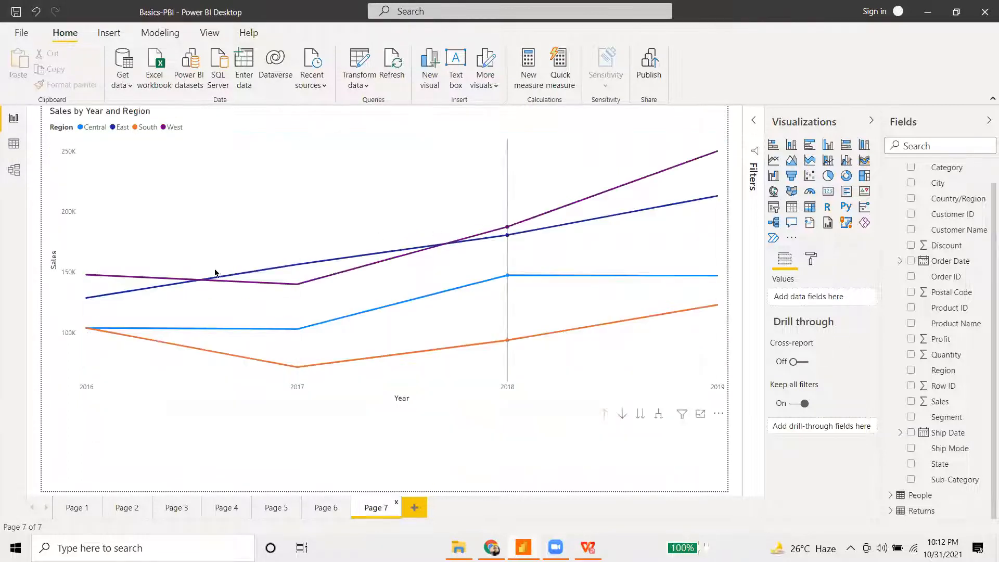
left_click(335, 510)
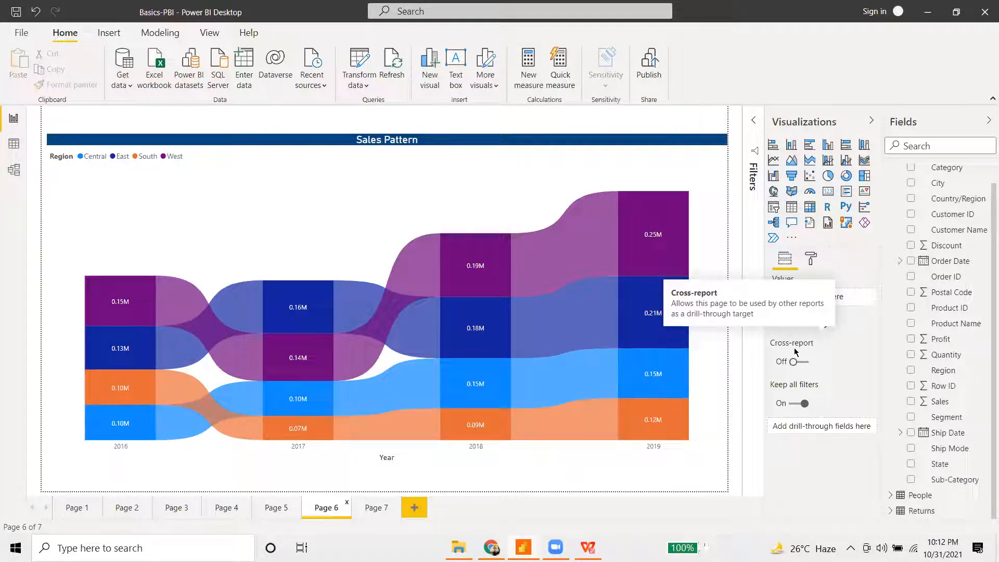
left_click(811, 259)
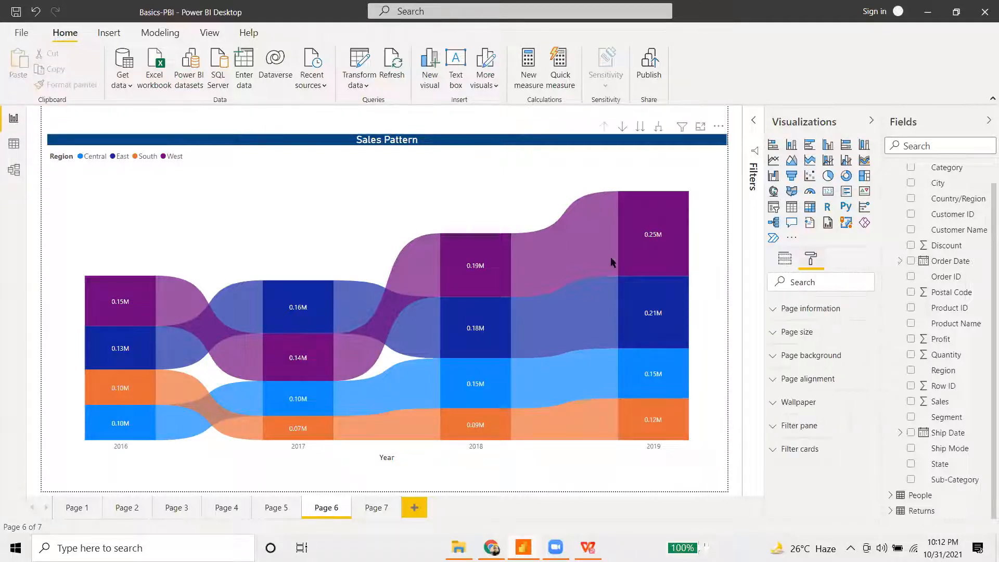
left_click(658, 214)
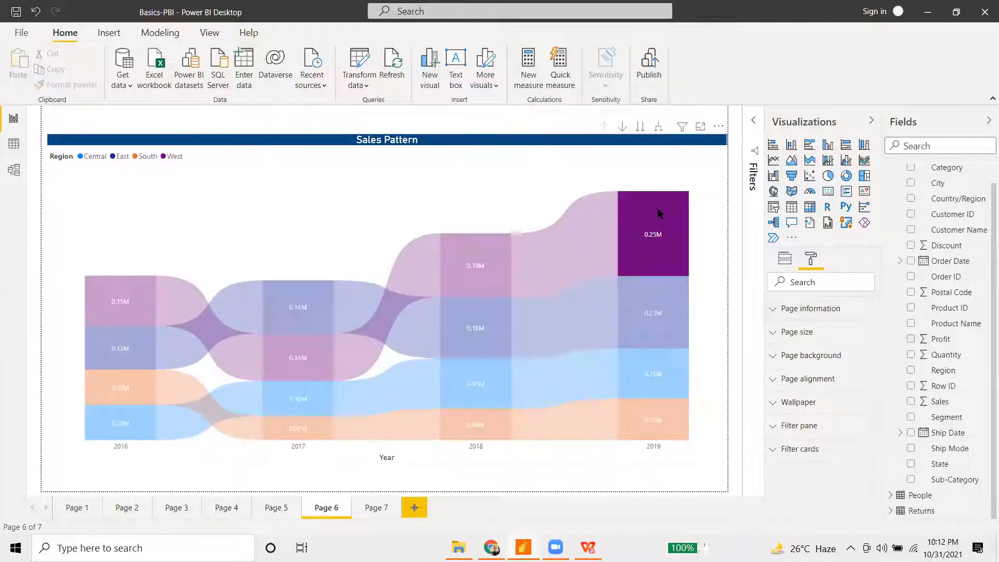
left_click(652, 235)
- Select the Sales Pattern ribbon chart and open its Format pane
left_click(656, 177)
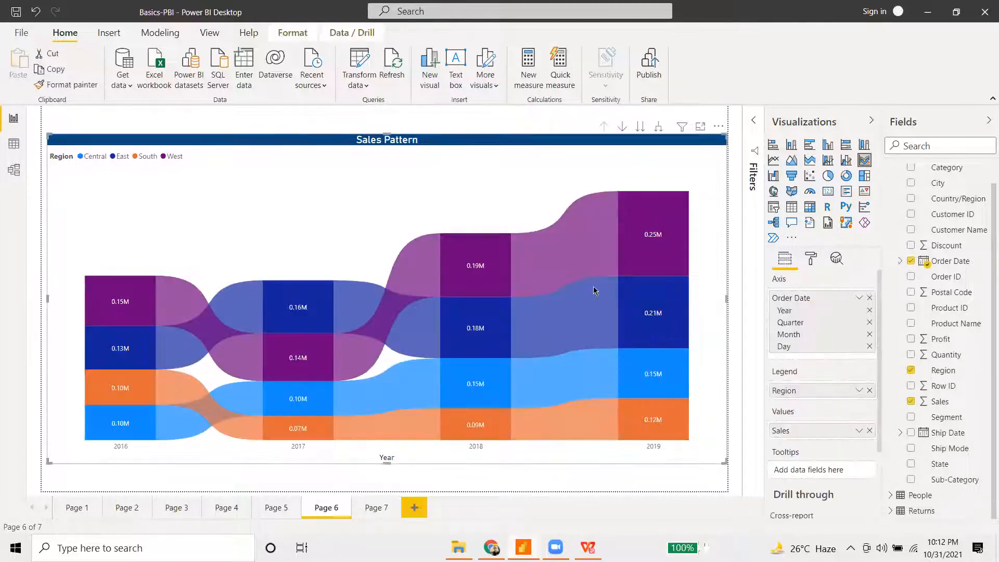
scroll(825, 423, "down", 3)
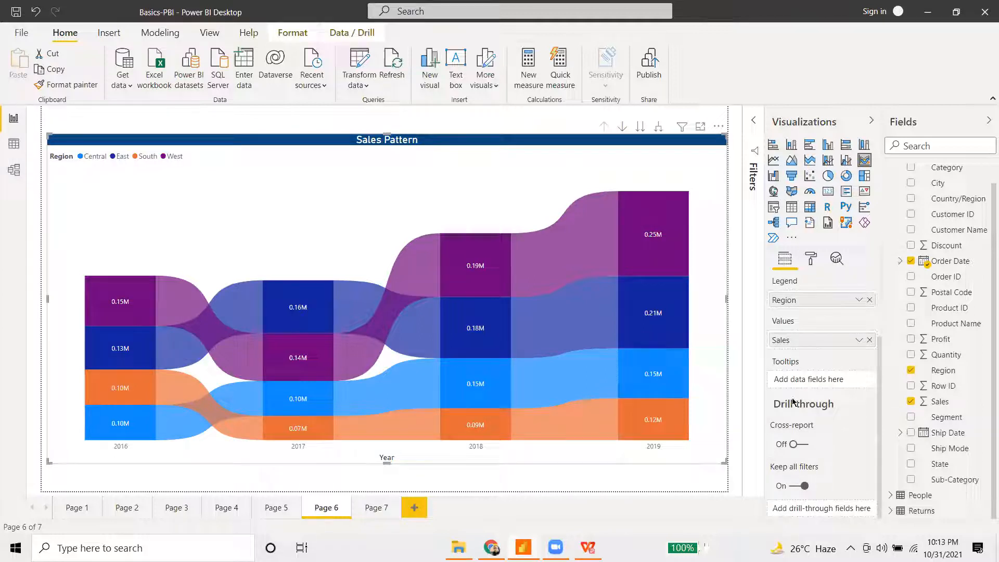
left_click(810, 258)
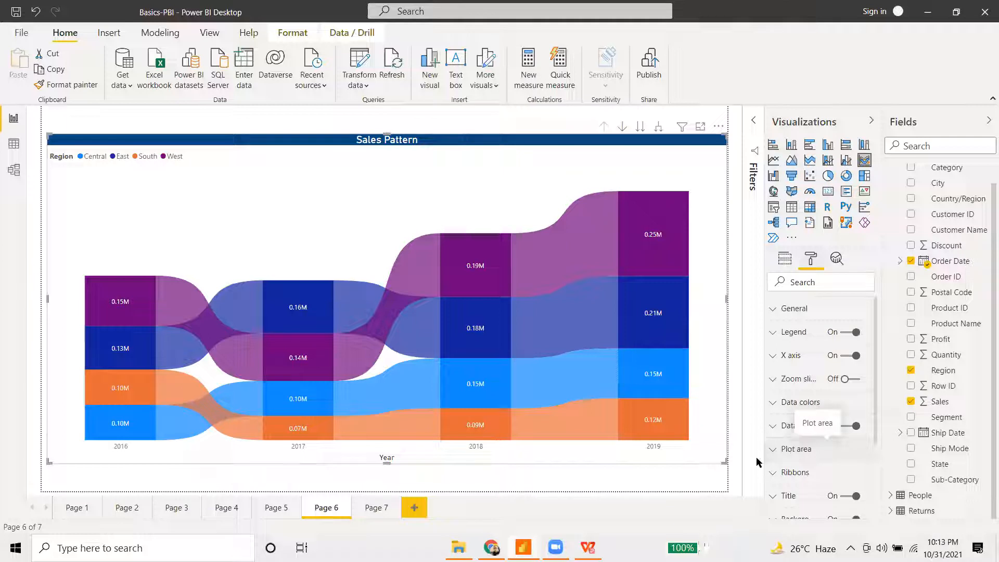
mouse_move(478, 269)
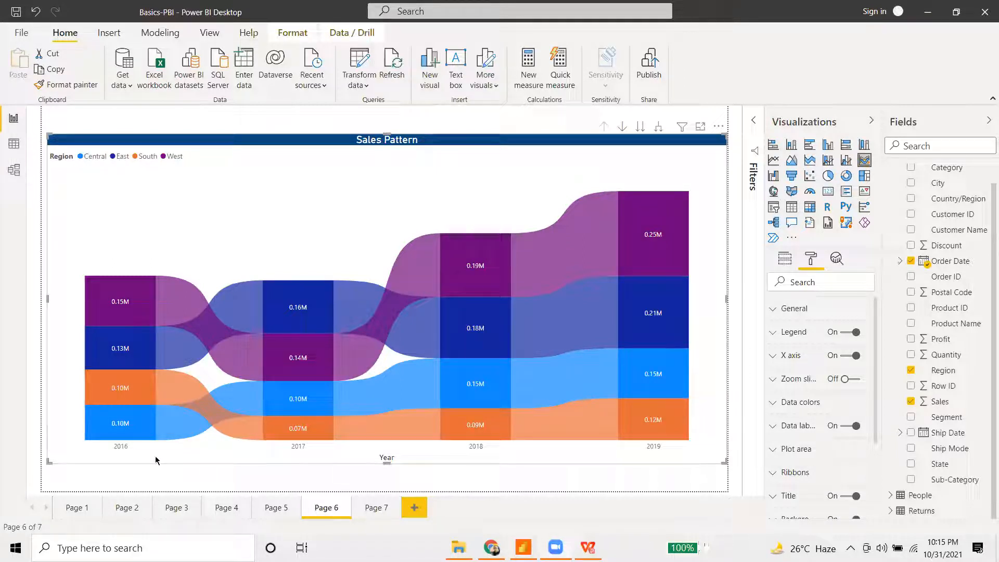
- Glance at the Page 7 line chart, then return to Page 6's Sales Pattern ribbon chart
left_click(376, 513)
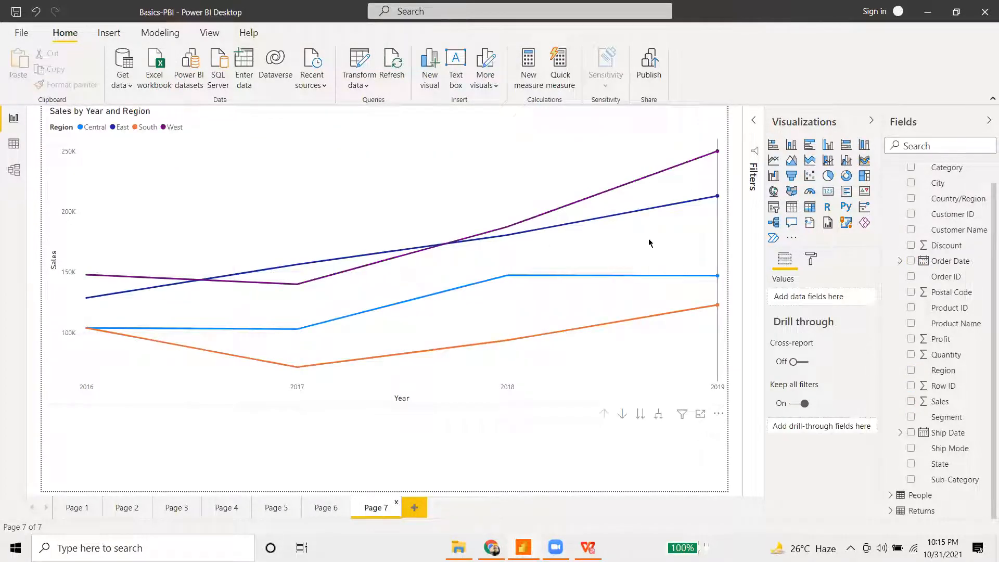
mouse_move(649, 242)
mouse_move(316, 298)
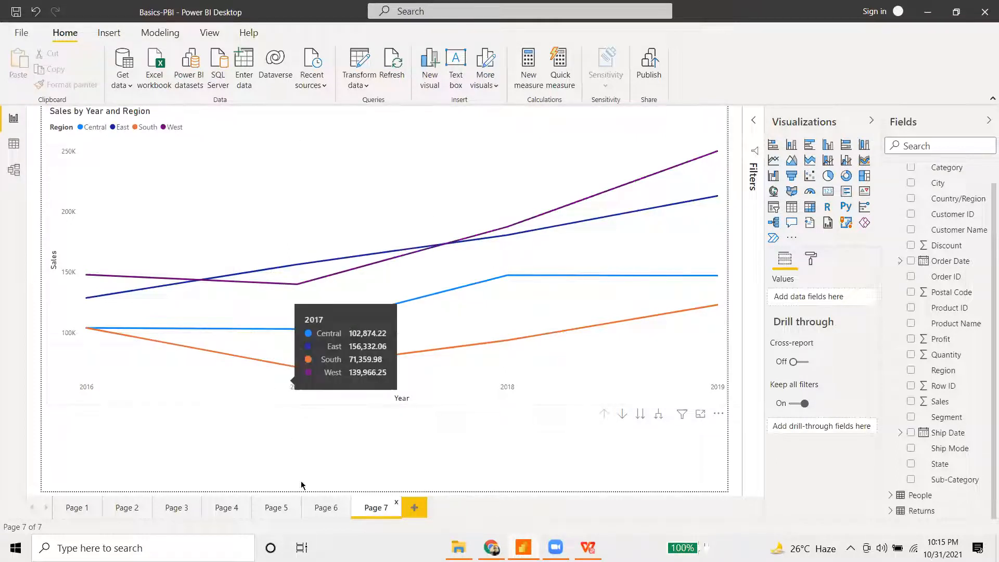
left_click(324, 506)
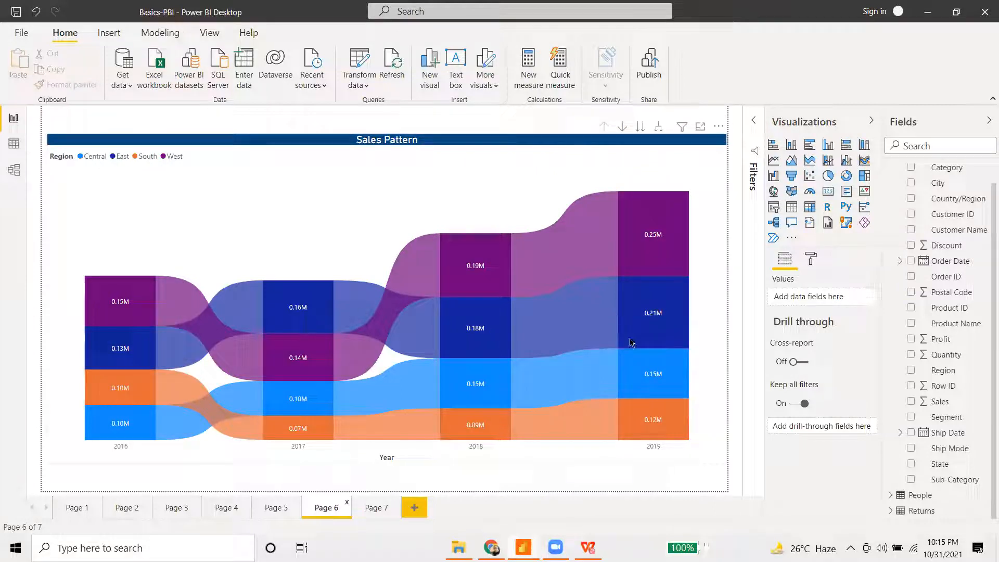
mouse_move(671, 315)
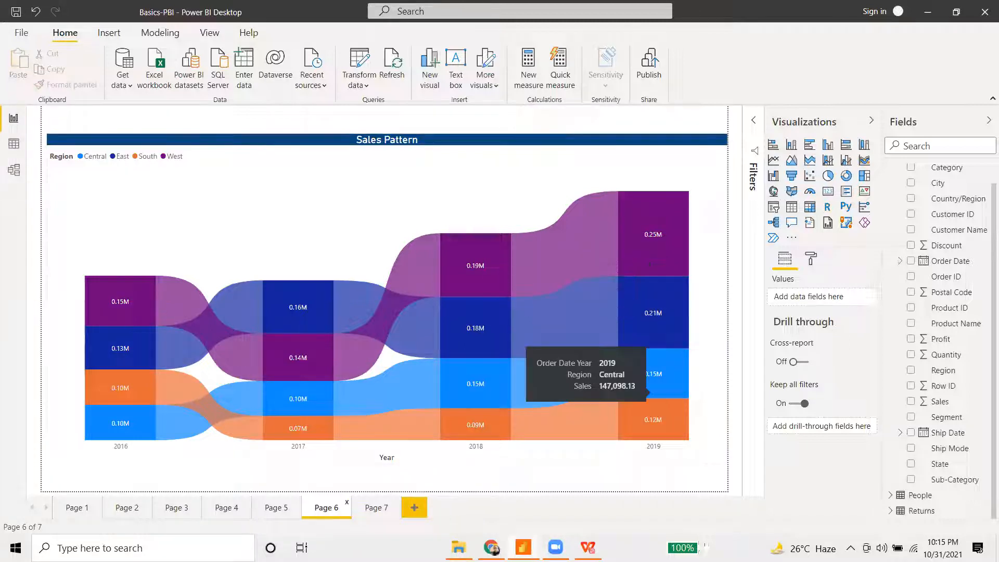
mouse_move(530, 427)
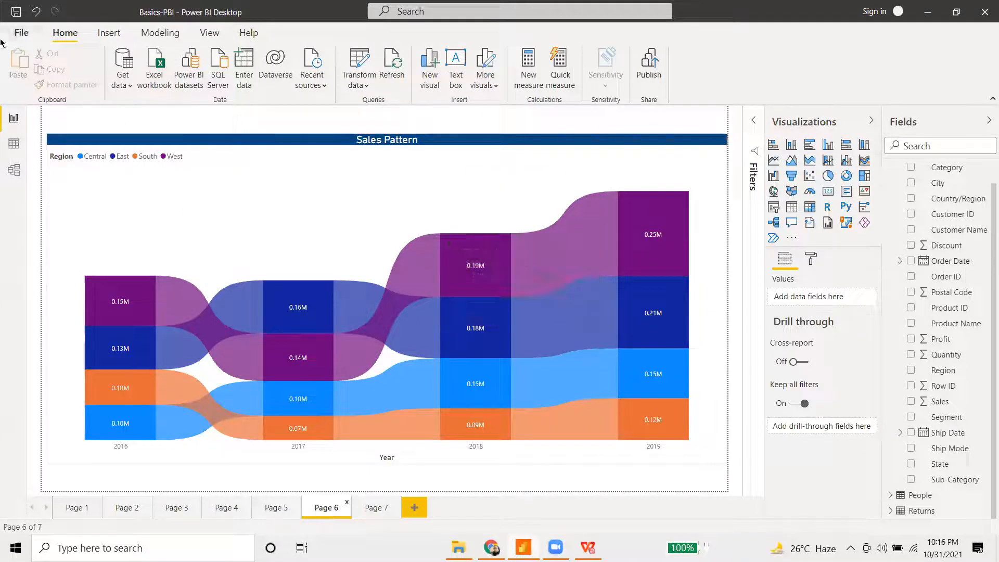
- Export all report pages to a PDF via File > Export > Export to PDF
left_click(24, 35)
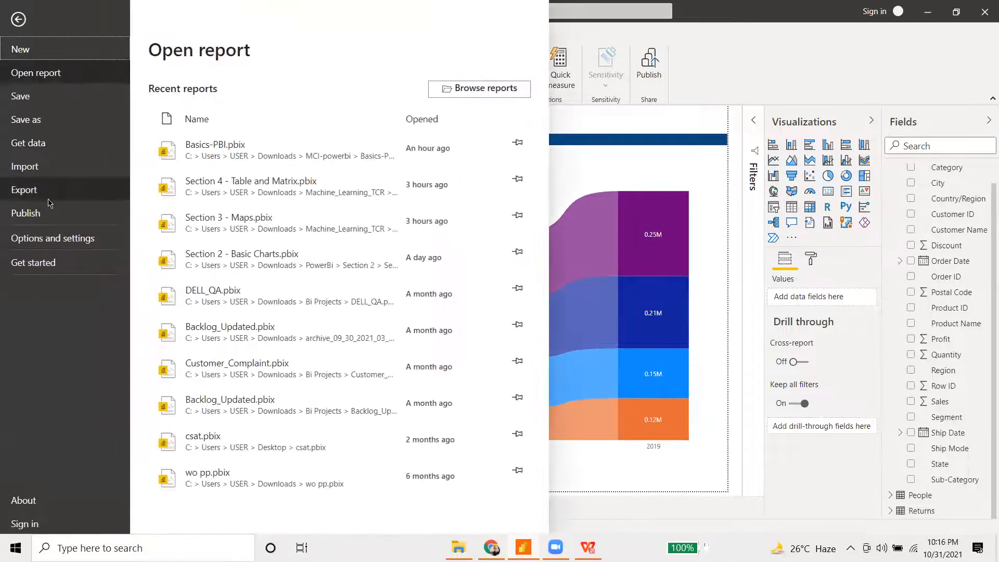
left_click(50, 194)
left_click(236, 128)
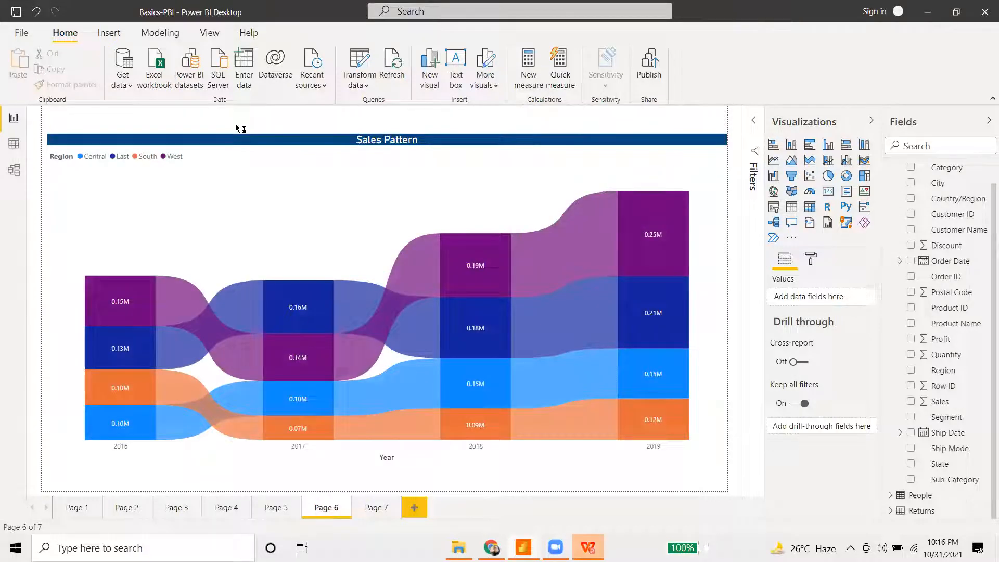
scroll(364, 380, "down", 3)
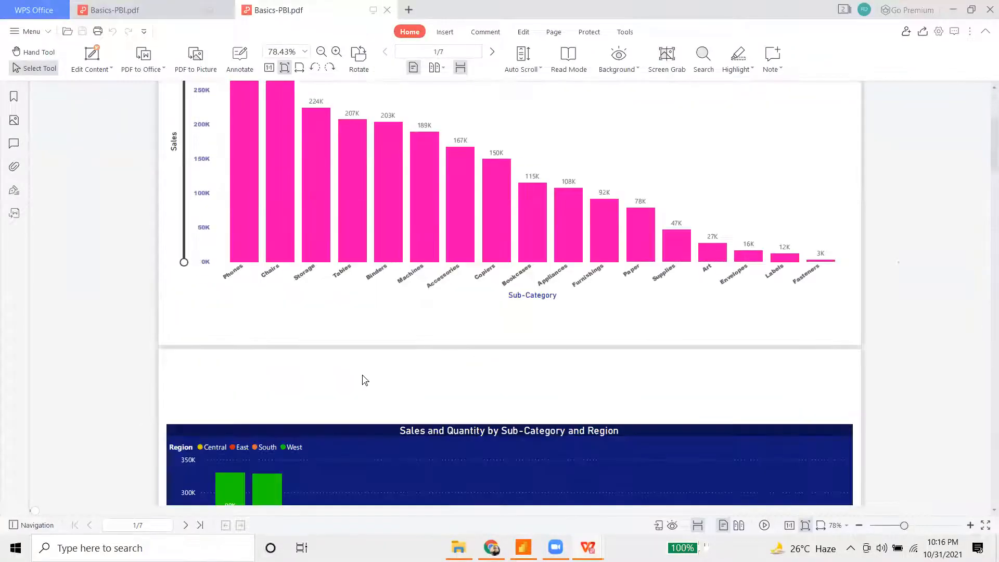
scroll(365, 380, "down", 15)
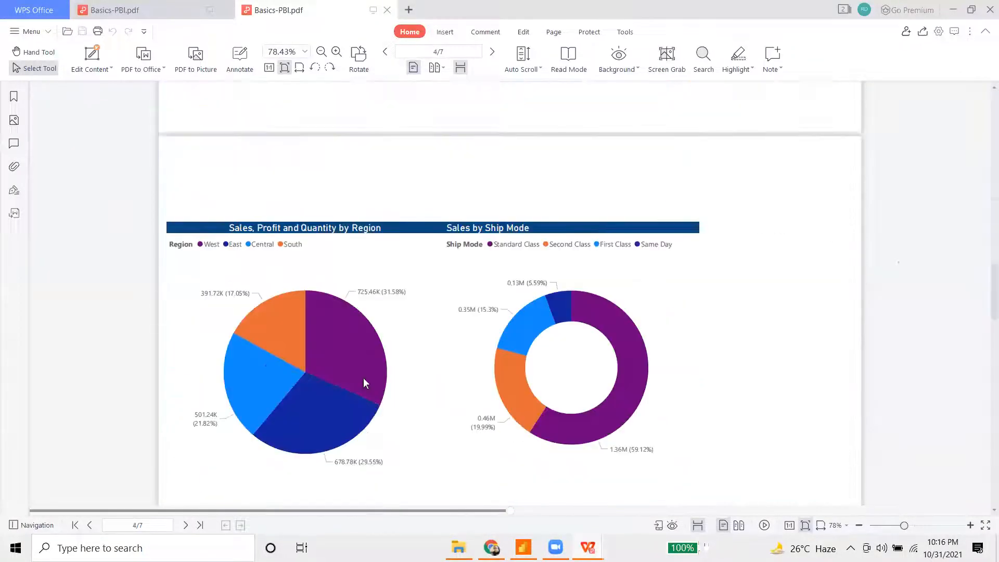
scroll(365, 385, "down", 15)
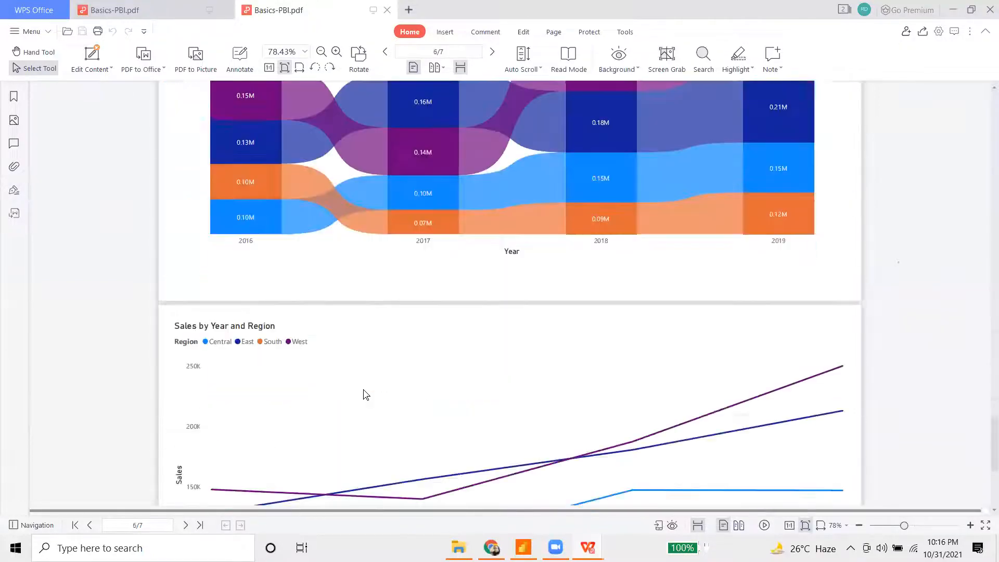
scroll(366, 395, "up", 3)
scroll(365, 395, "up", 2)
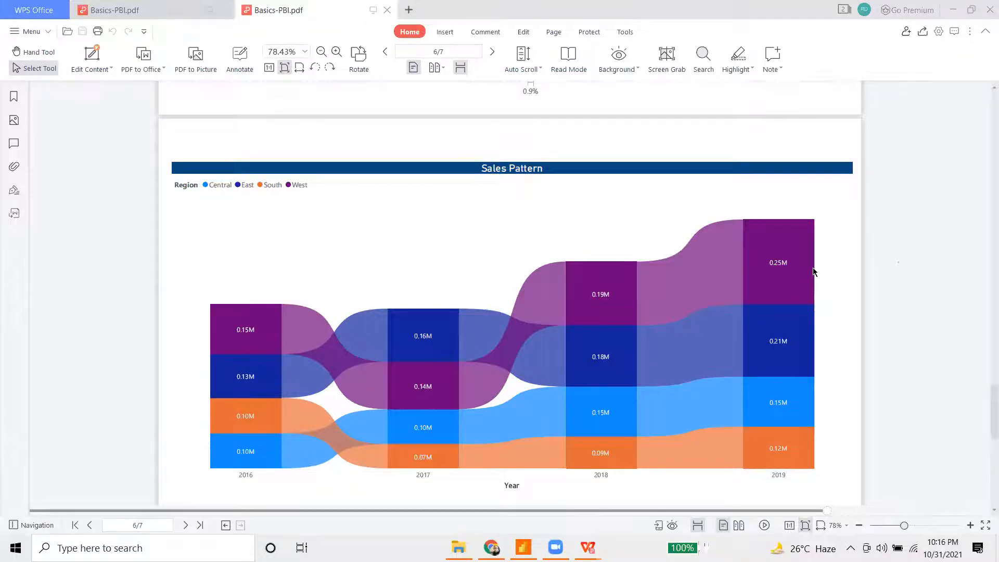
scroll(624, 385, "down", 7)
scroll(623, 385, "up", 3)
scroll(624, 385, "up", 3)
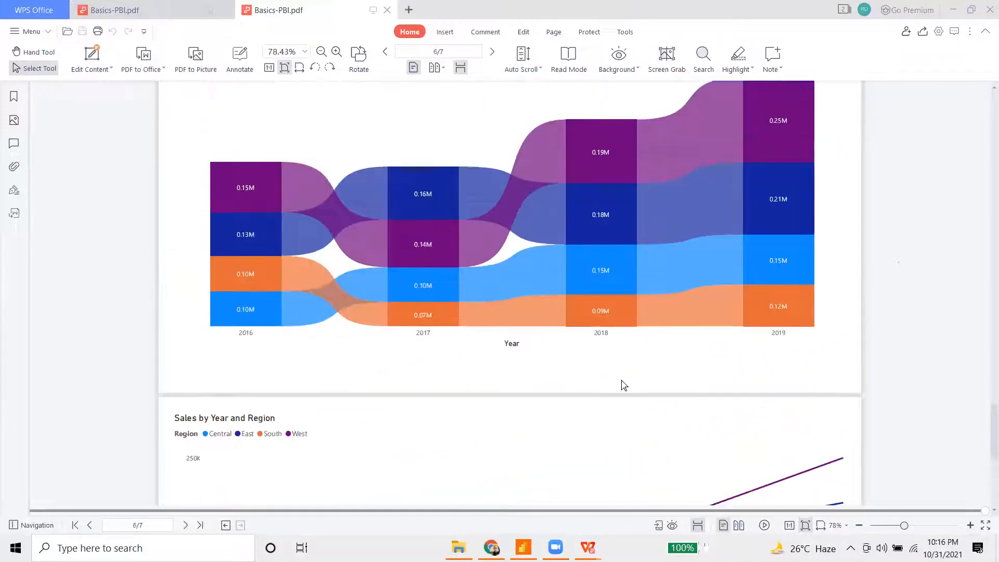
- Close the duplicate Basics-PBI.pdf tab in WPS Office and return to Power BI Desktop
left_click(387, 12)
key("alt+Tab")
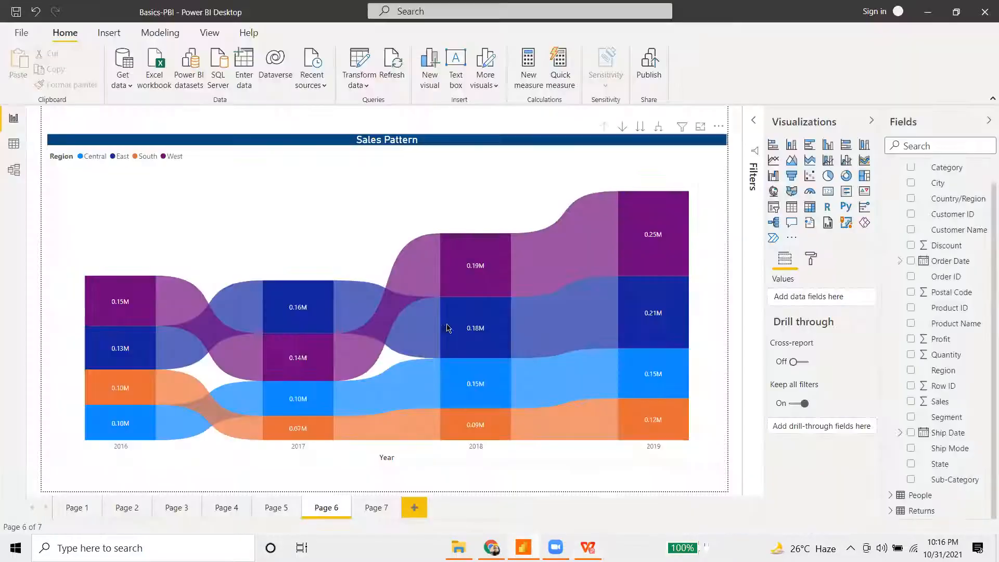
mouse_move(617, 239)
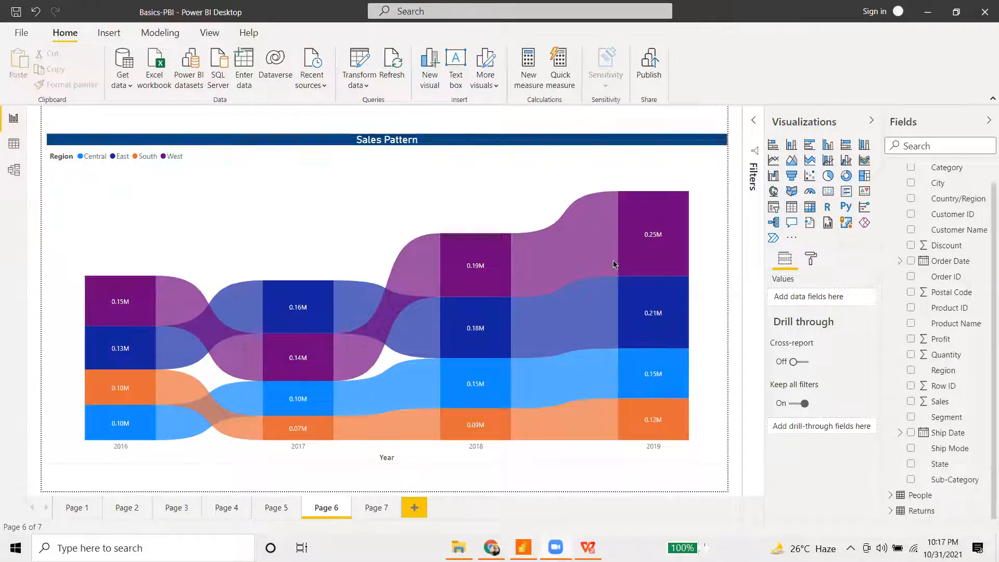
- Nudge the Sales Pattern chart slightly lower on the page and show its formatting settings
left_click(460, 287)
left_click(391, 219)
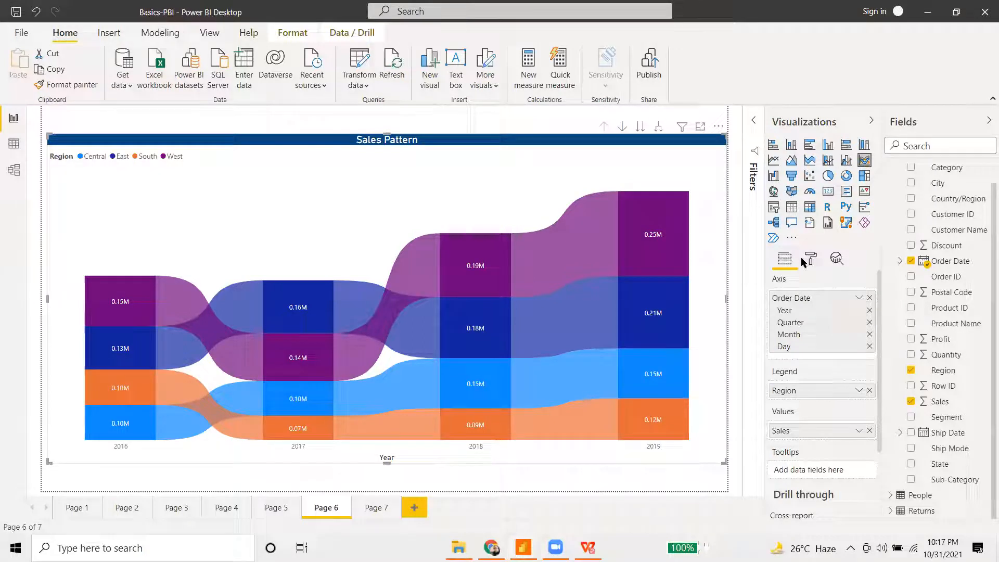
left_click_drag(529, 185, 529, 193)
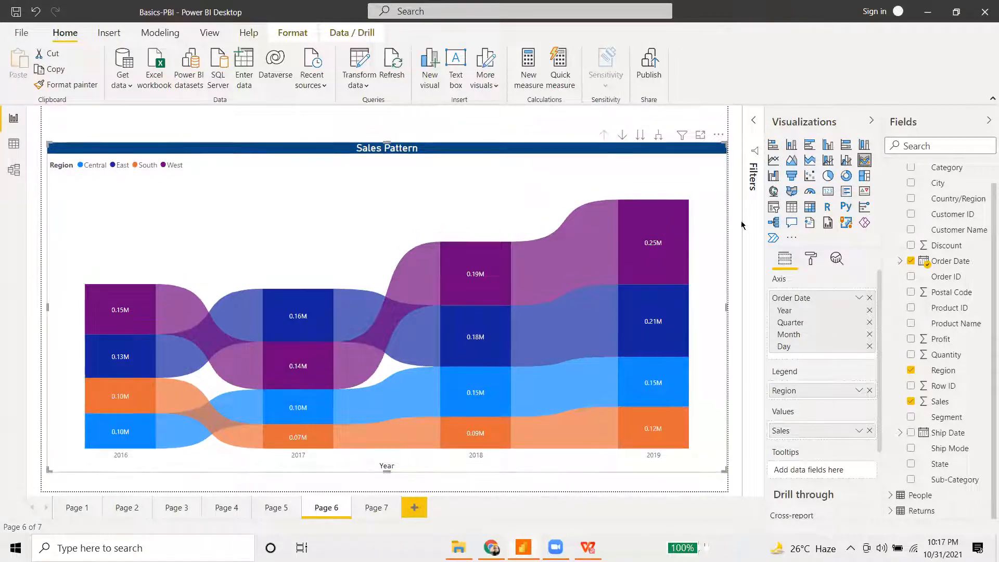
left_click(811, 260)
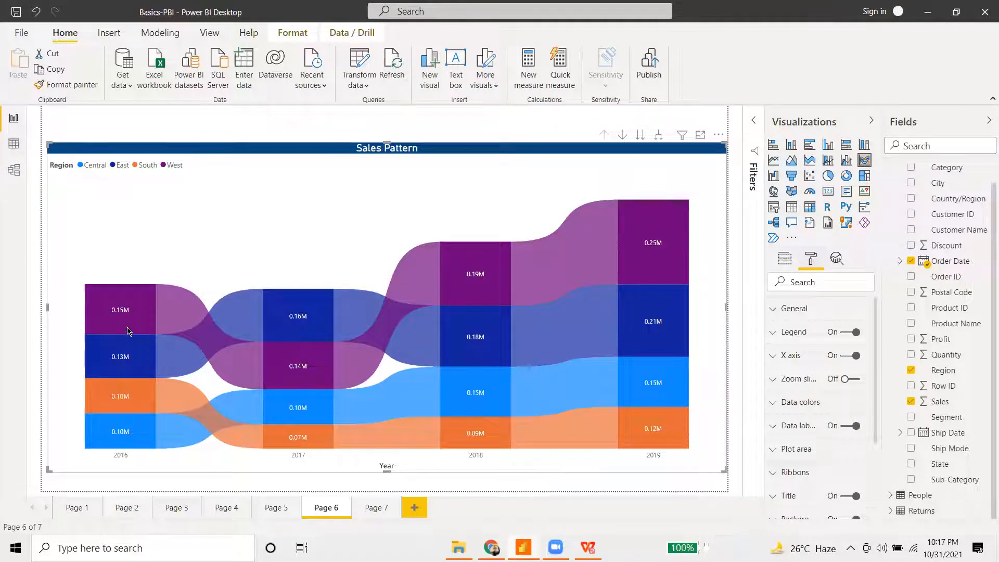
mouse_move(128, 331)
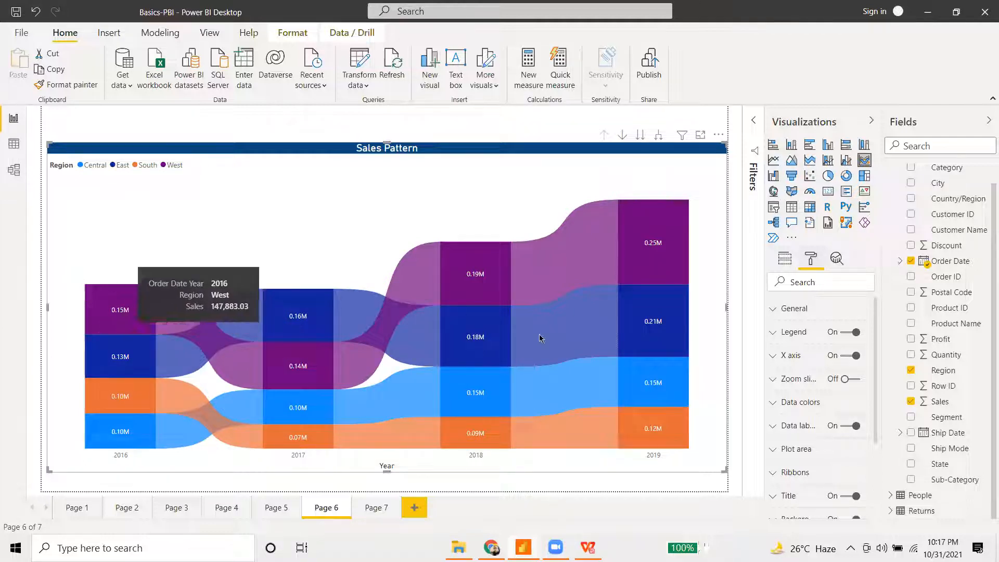
- Replace Sales with Profit in the Sales Pattern ribbon chart's Values well
left_click(785, 259)
left_click(870, 431)
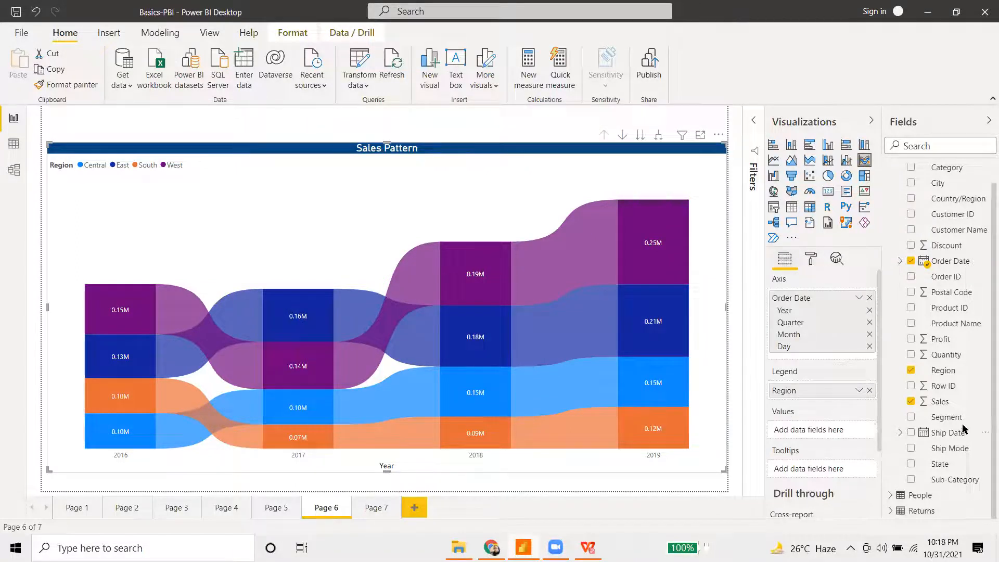
left_click_drag(937, 341, 794, 434)
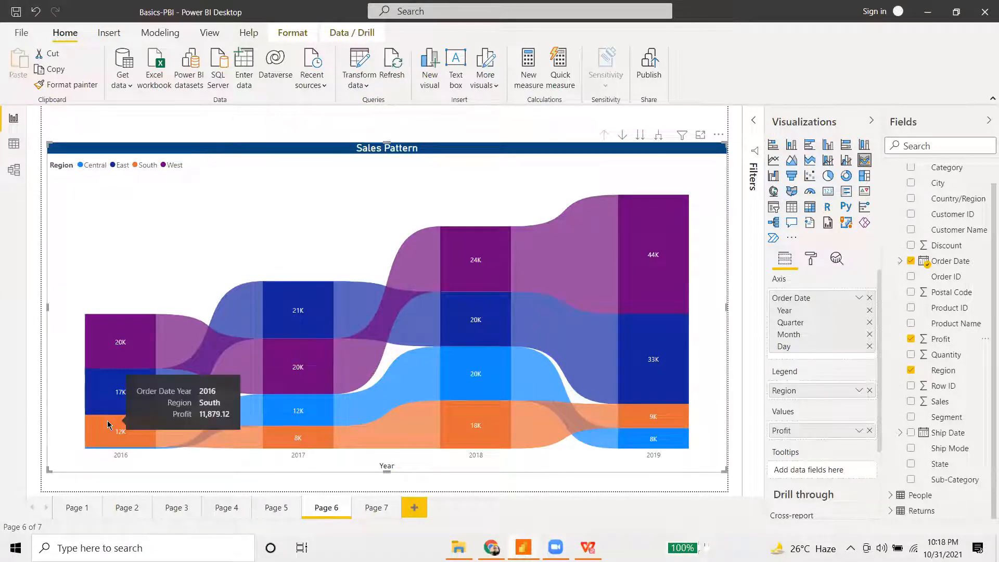
mouse_move(88, 454)
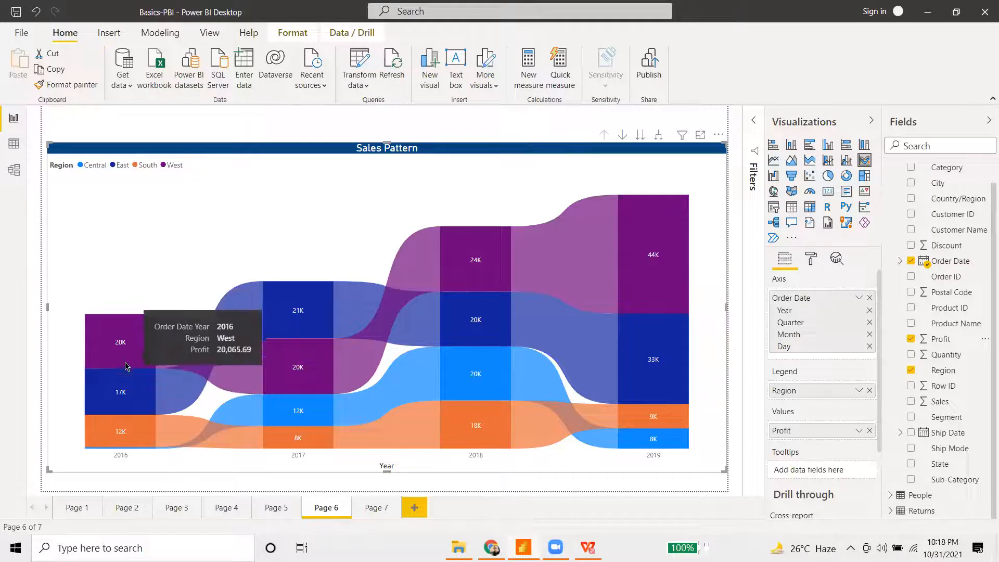
mouse_move(126, 382)
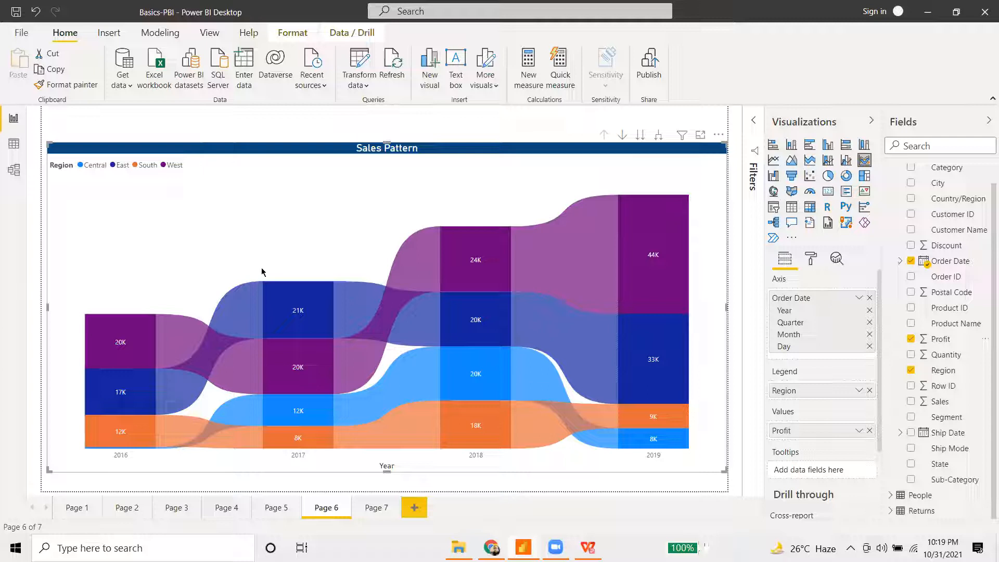
mouse_move(231, 379)
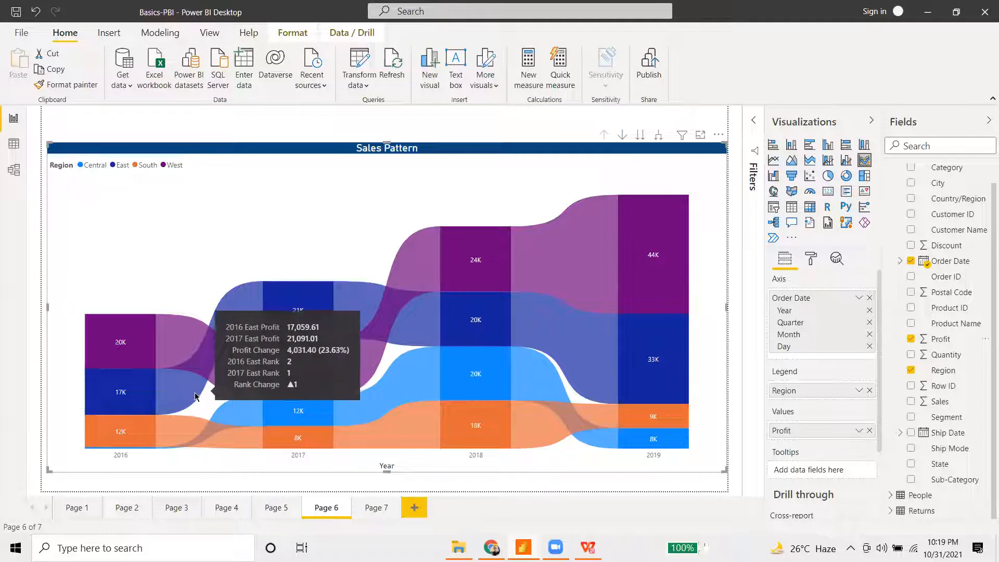
mouse_move(175, 440)
mouse_move(195, 343)
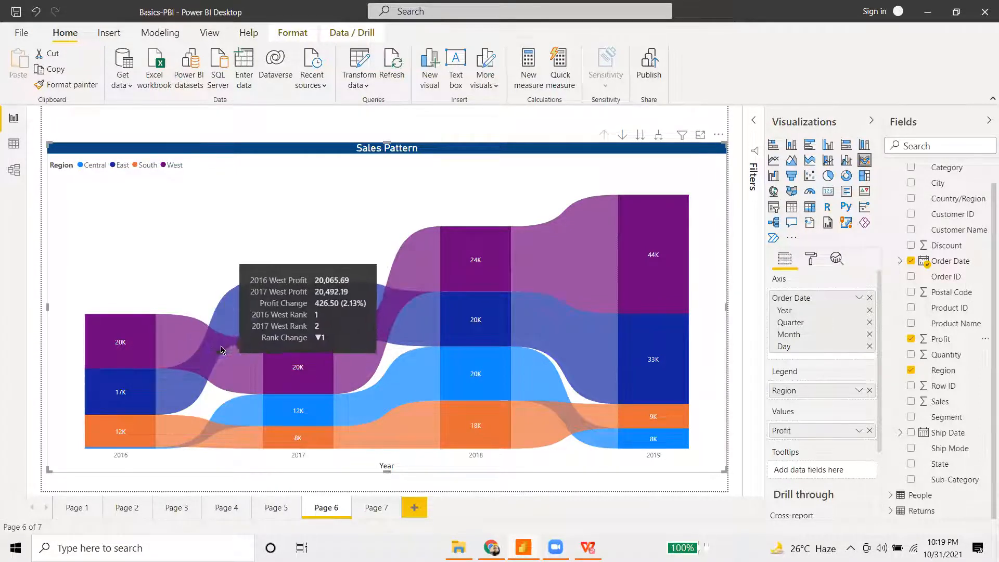
mouse_move(281, 353)
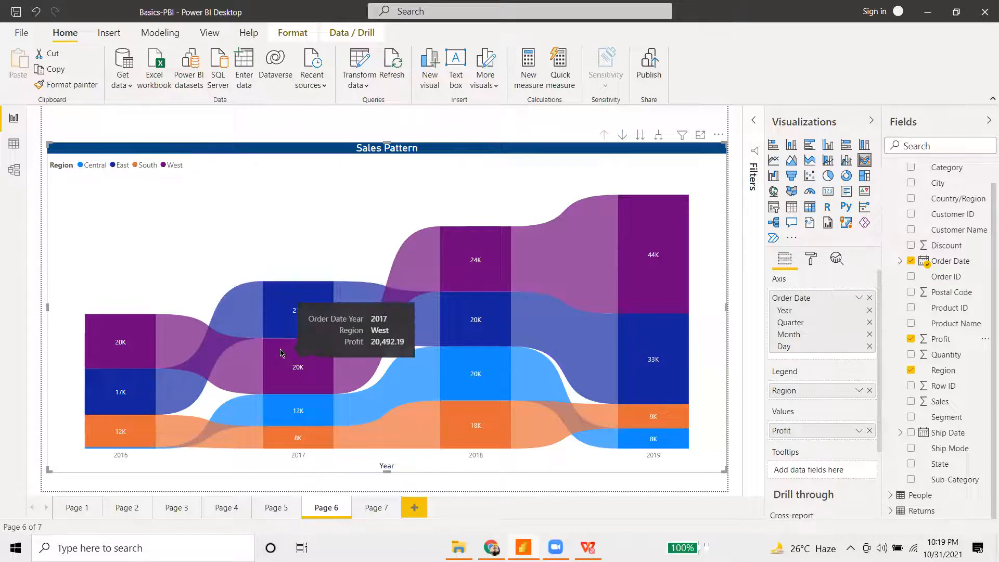
mouse_move(166, 398)
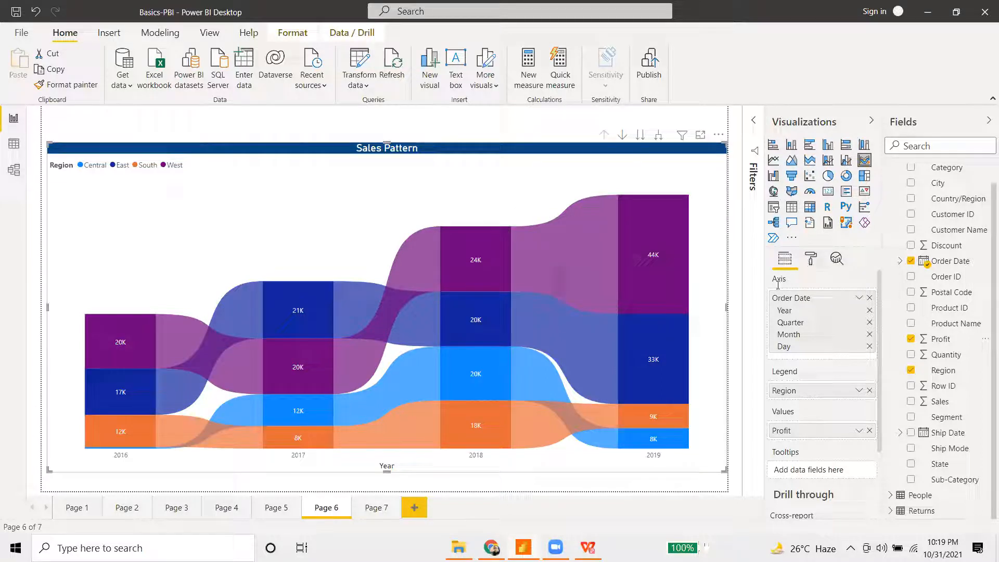
- Open the Sales Pattern chart's formatting options and review the plot area settings
left_click(811, 259)
left_click(669, 283)
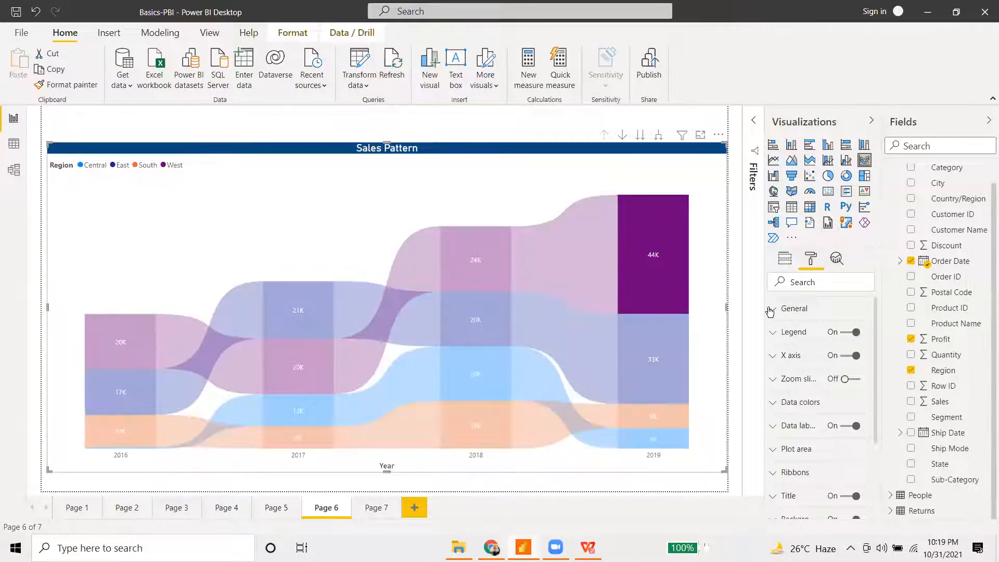
left_click(782, 453)
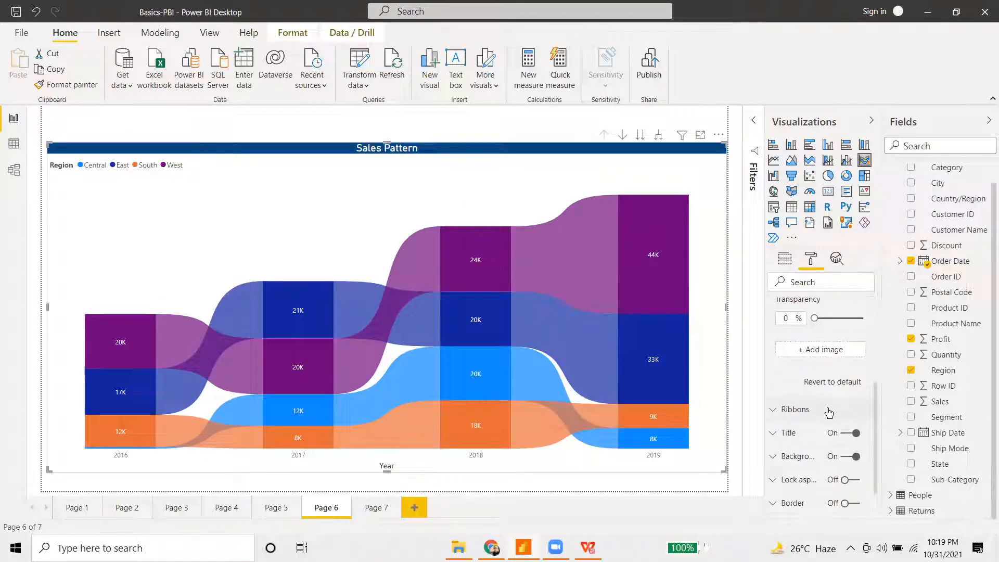
scroll(828, 413, "up", 2)
mouse_move(815, 405)
left_mouse_down()
mouse_move(835, 406)
mouse_move(815, 405)
left_mouse_up()
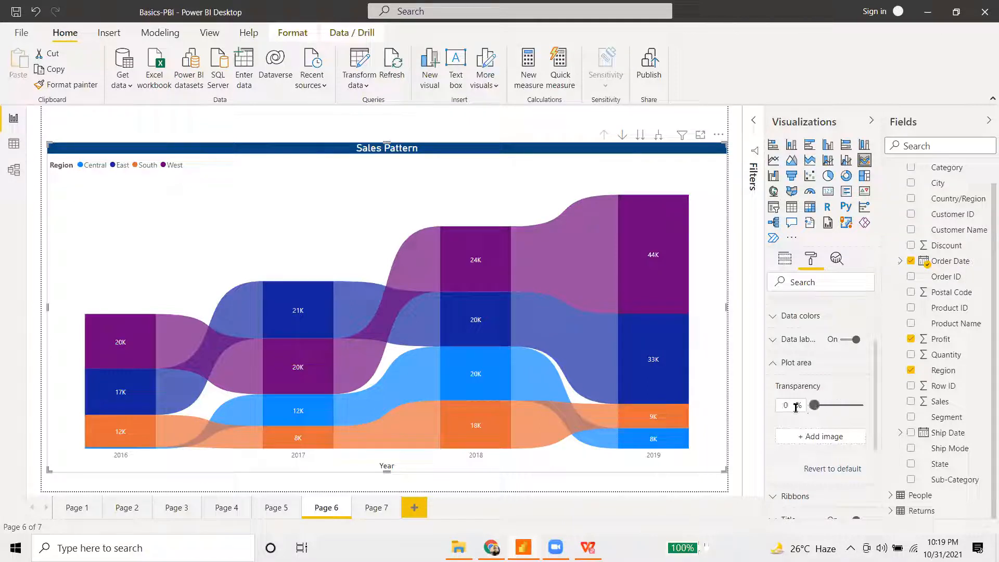
left_click(770, 365)
scroll(780, 447, "down", 1)
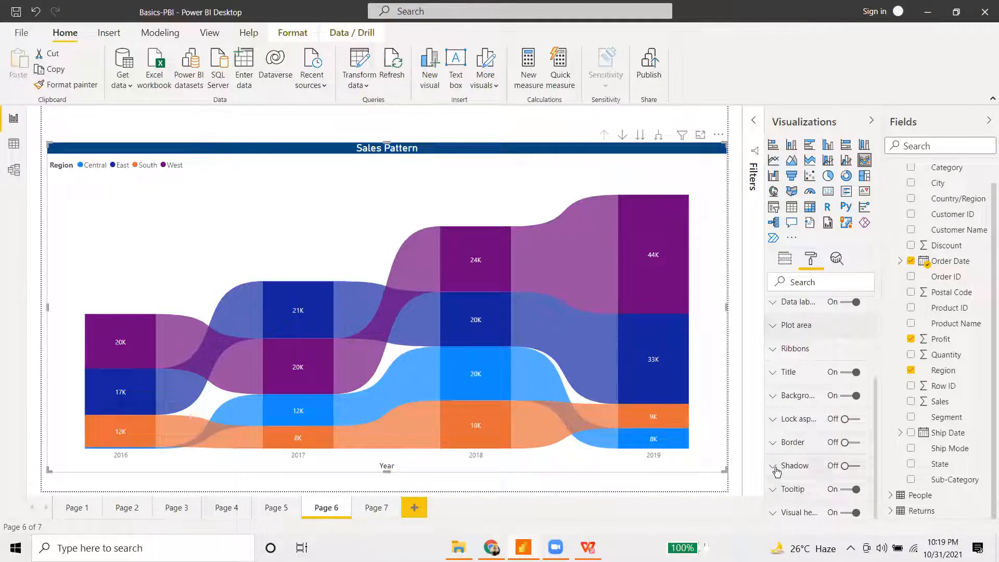
scroll(769, 436, "up", 3)
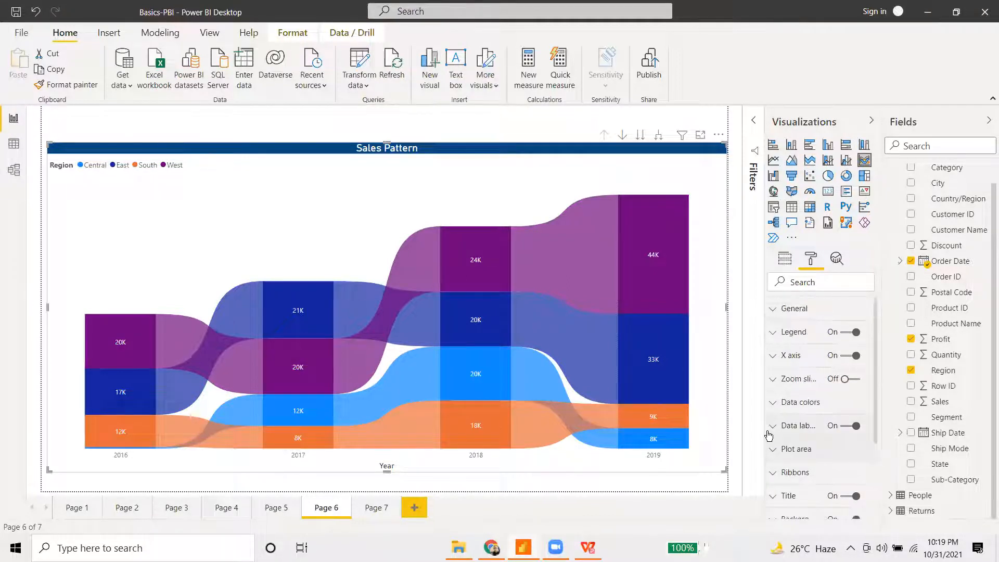
- Inspect the region data colours and X axis settings, then collapse them
left_click(779, 403)
scroll(805, 432, "down", 3)
scroll(814, 434, "up", 3)
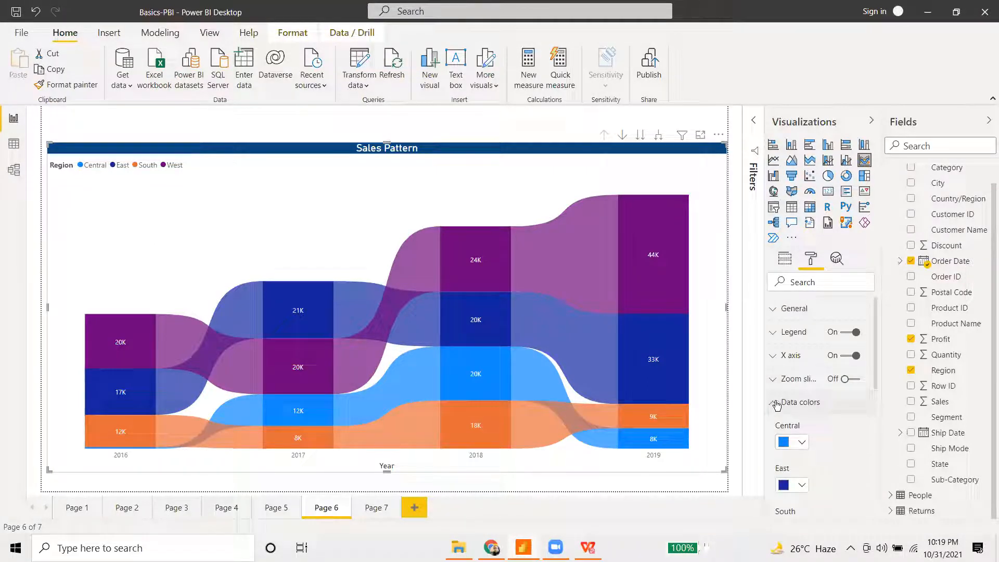
left_click(799, 402)
left_click(793, 356)
scroll(803, 411, "down", 3)
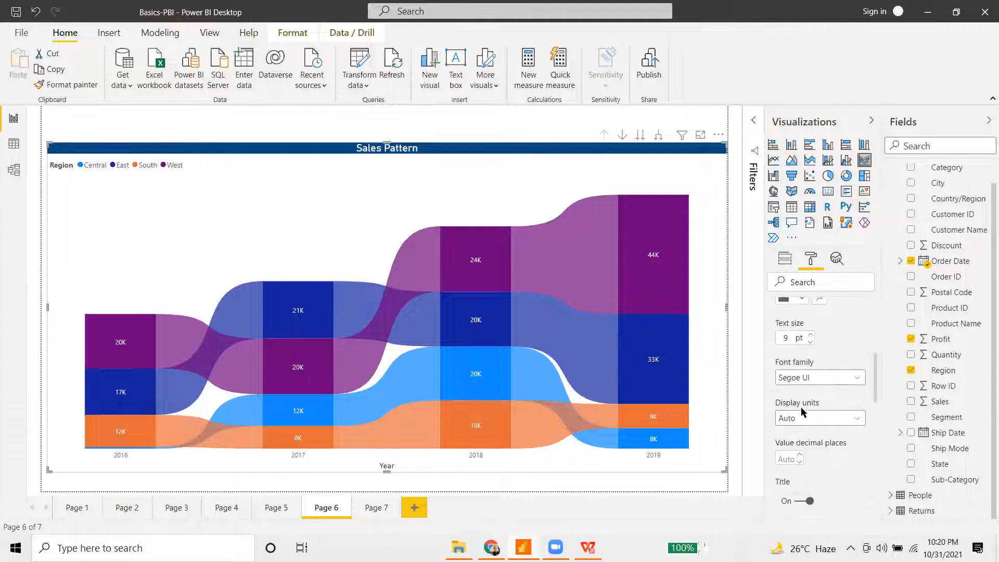
scroll(802, 412, "up", 1)
scroll(803, 420, "up", 3)
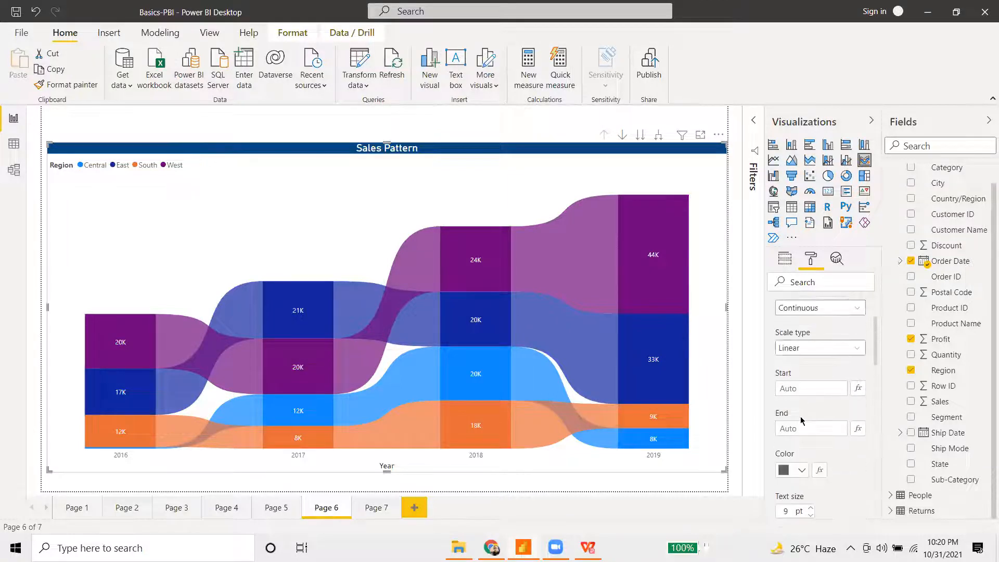
scroll(796, 426, "down", 5)
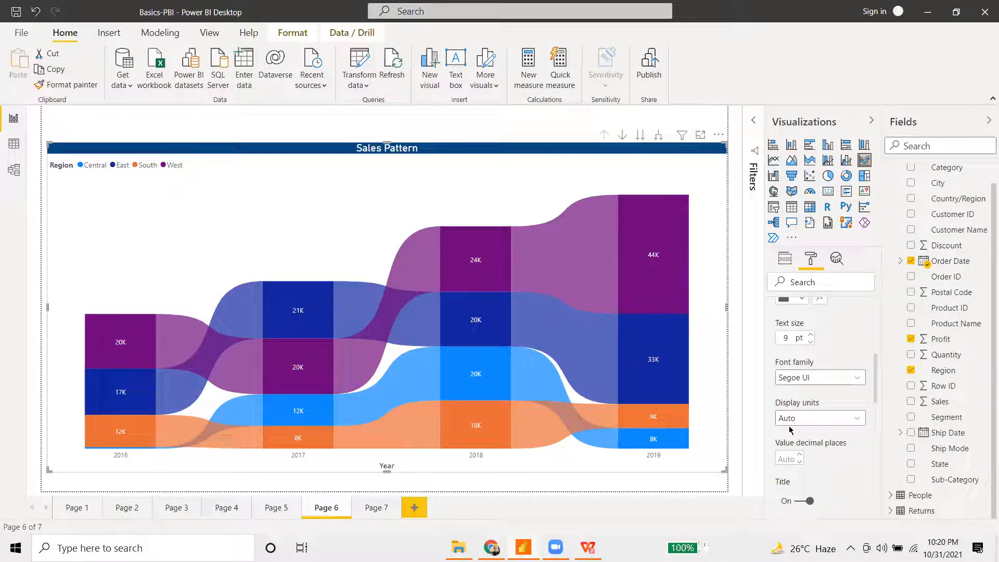
scroll(789, 430, "up", 5)
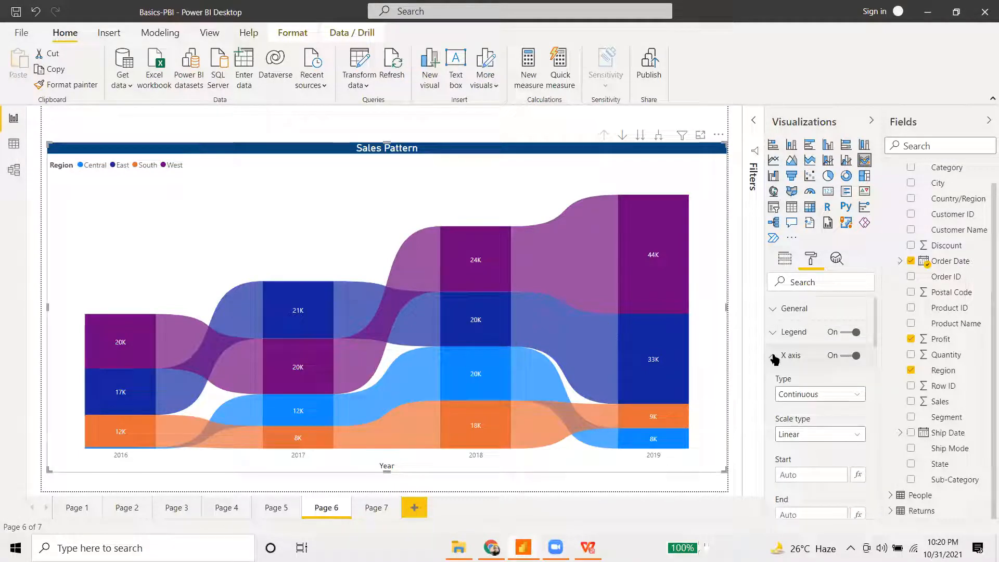
left_click(775, 355)
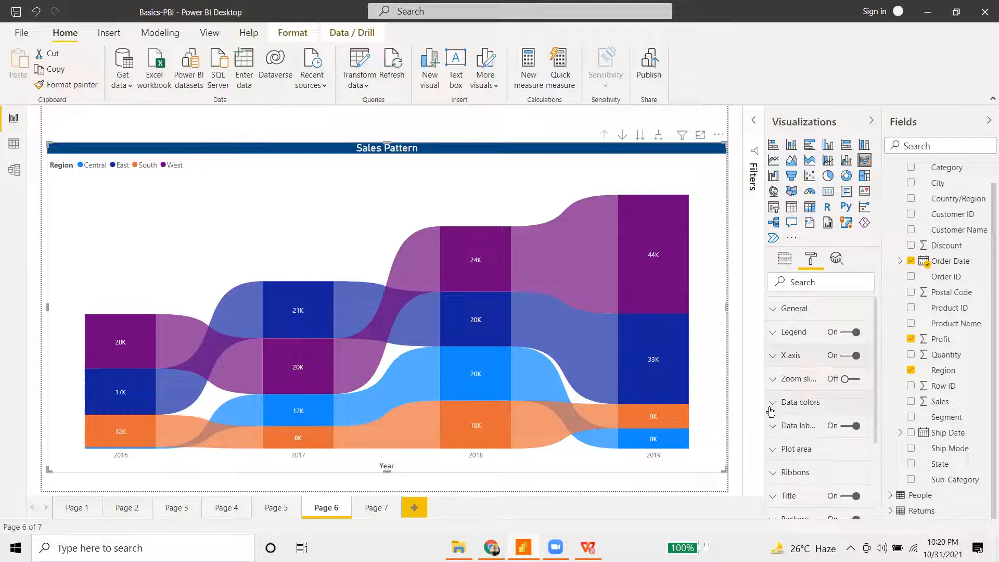
- Leave the visual header on and show the Ribbons settings (transparency 30, border off)
left_click(772, 404)
scroll(815, 417, "down", 5)
scroll(803, 400, "up", 4)
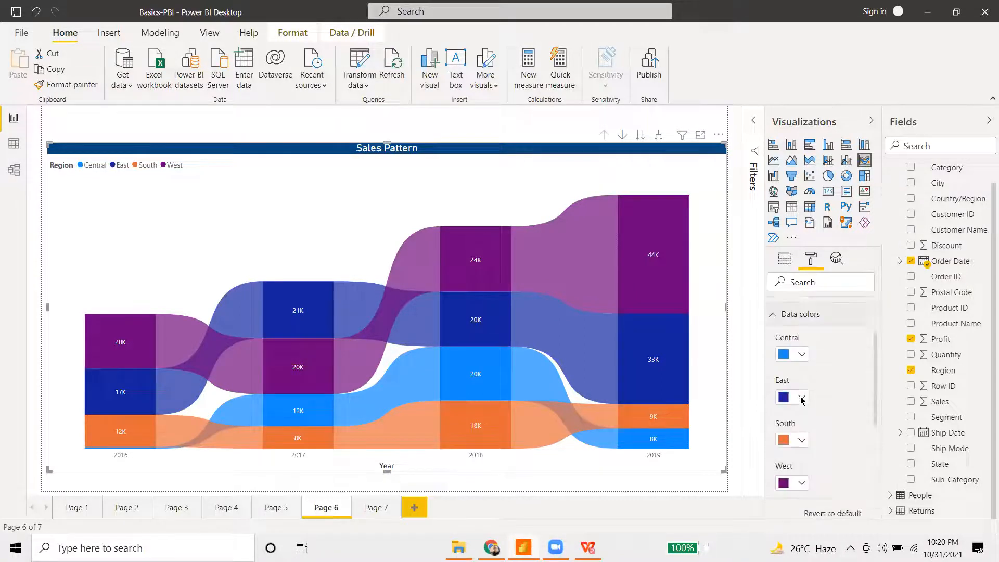
left_click(774, 341)
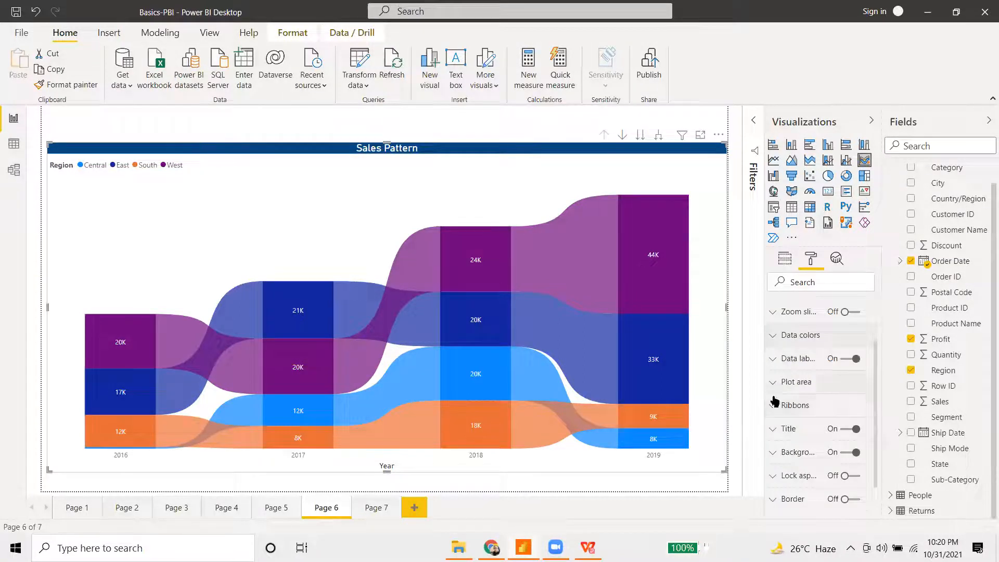
scroll(778, 447, "down", 1)
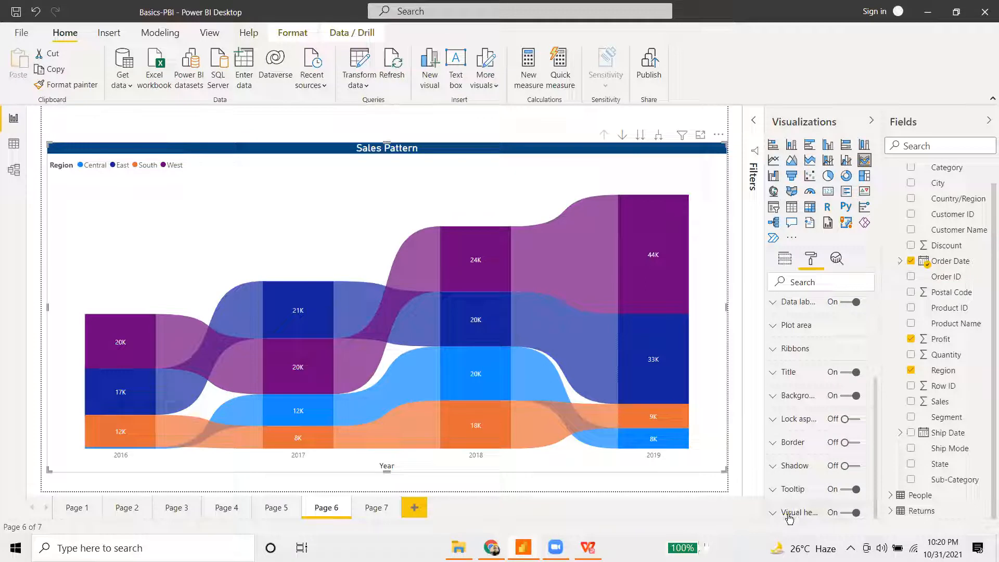
left_click(844, 514)
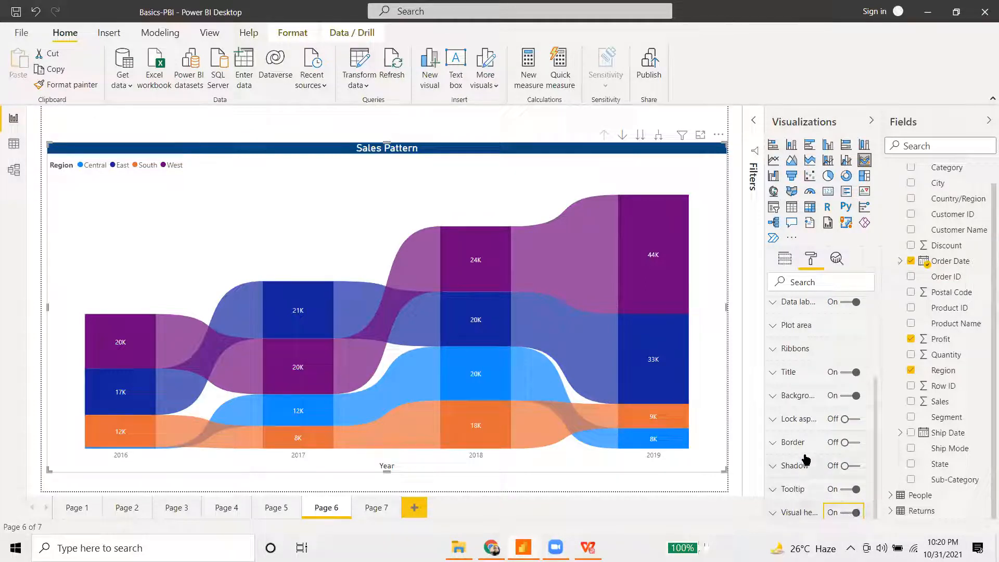
scroll(805, 459, "up", 3)
left_click(796, 472)
scroll(807, 471, "down", 3)
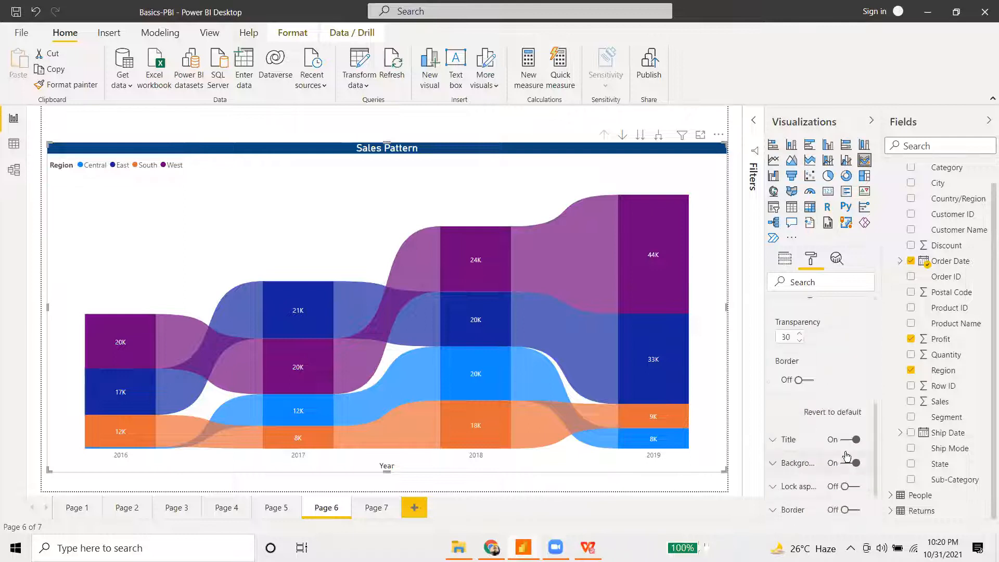
scroll(796, 383, "up", 2)
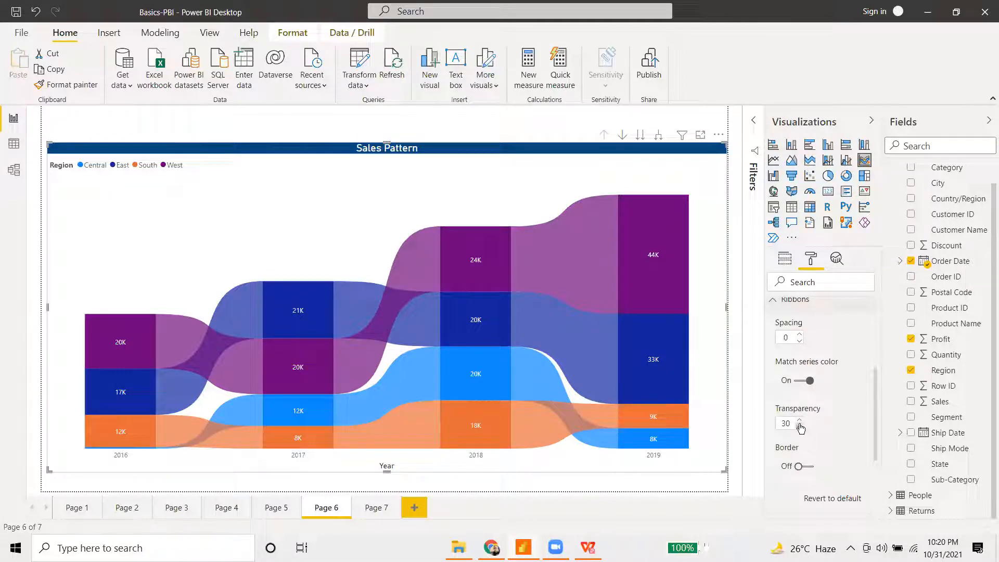
left_click(800, 427)
left_click(800, 427)
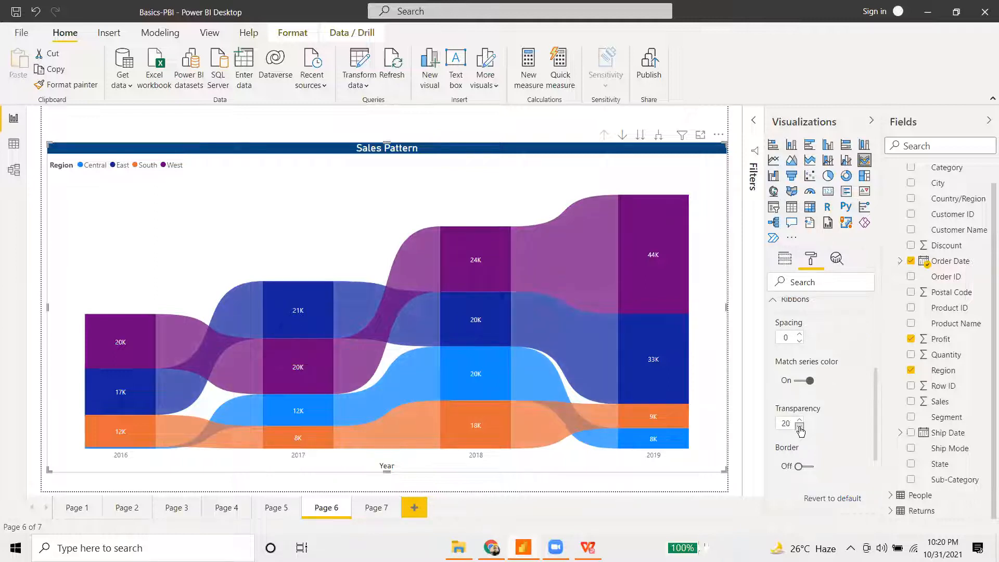
left_click(800, 428)
left_click(801, 428)
left_click(800, 420)
double_click(800, 426)
double_click(801, 423)
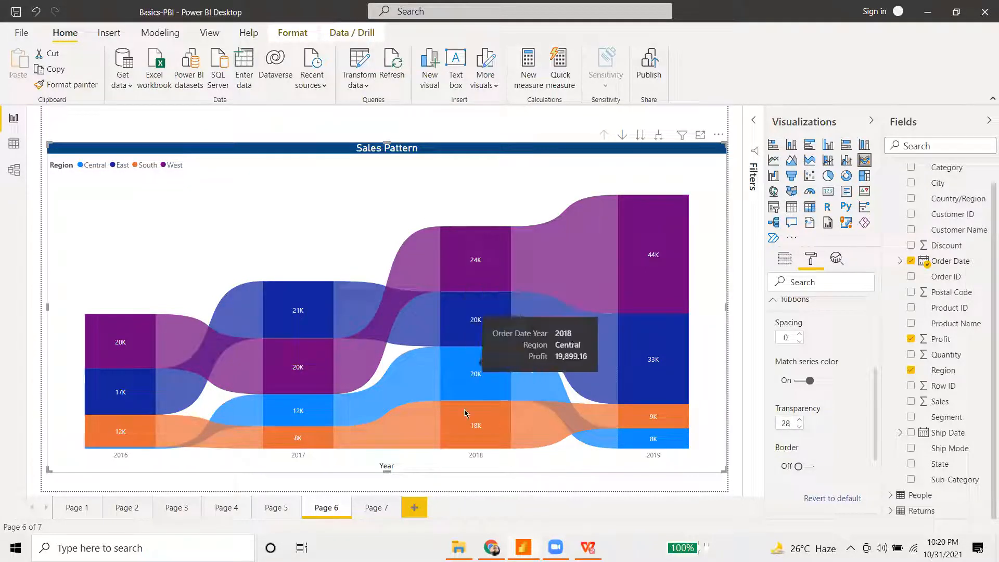
left_click(799, 420)
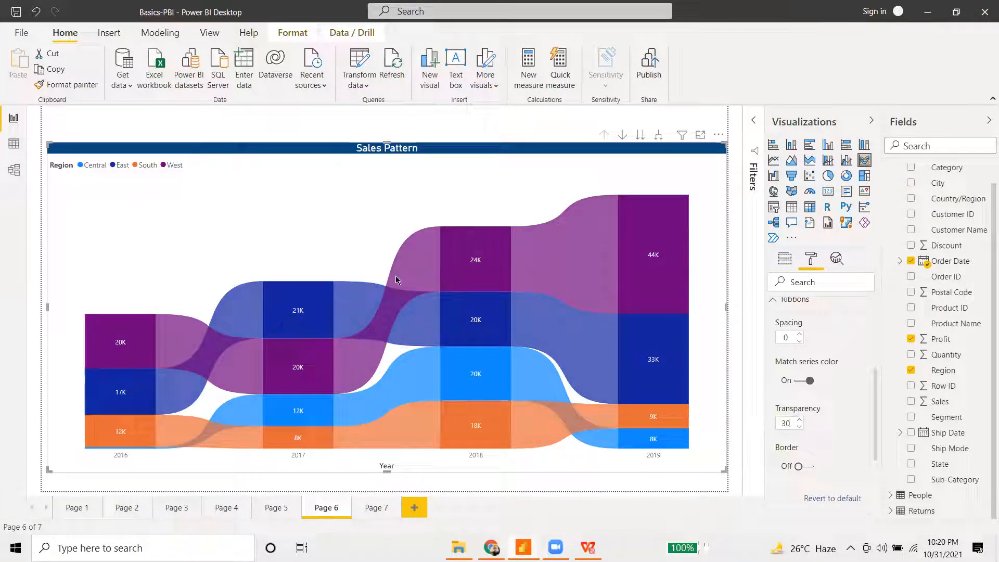
- Check South's profit tooltips (17,702.81 in 2018, 8,848.91 in 2019) and collapse the Ribbons settings
mouse_move(240, 320)
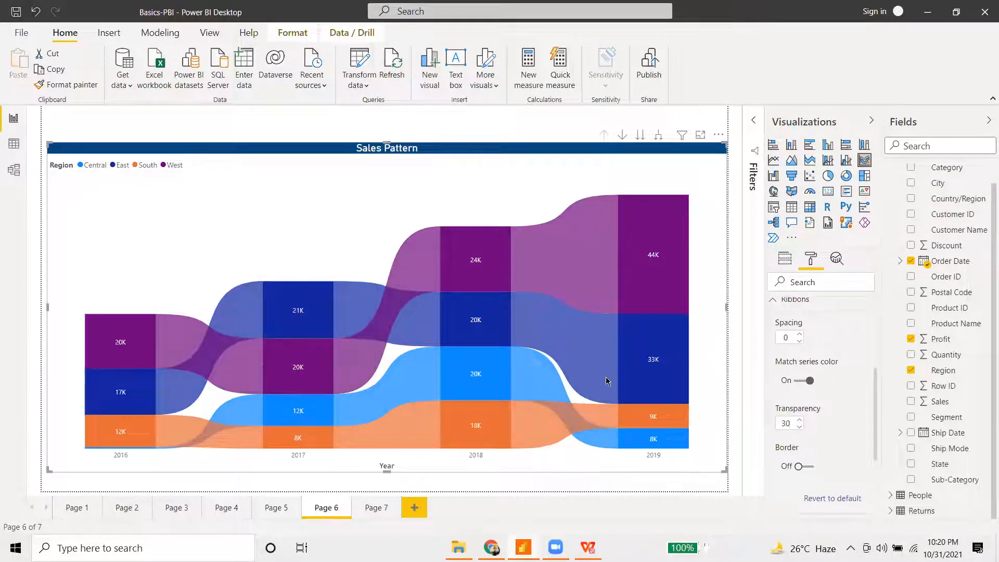
mouse_move(562, 360)
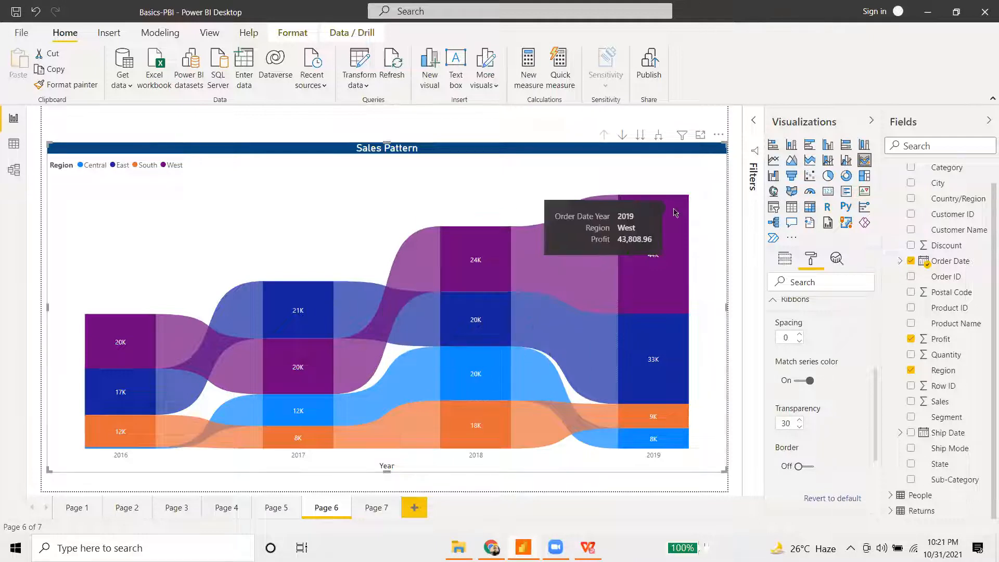
left_click(795, 300)
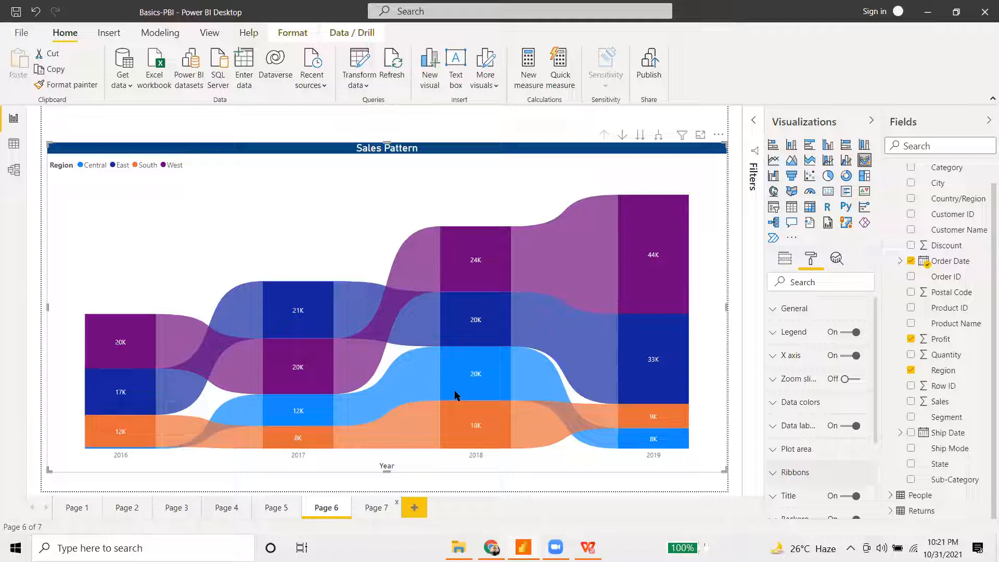
mouse_move(494, 373)
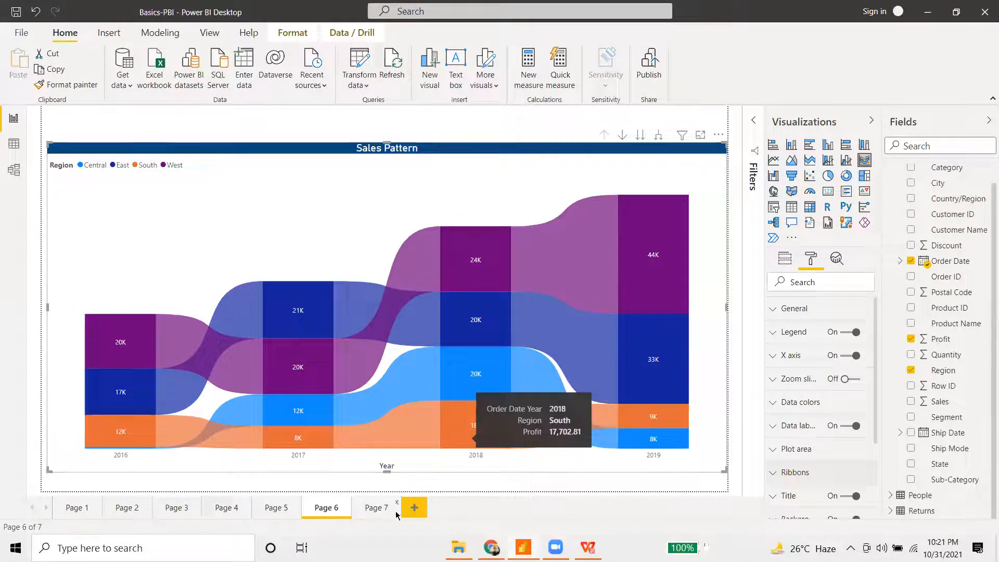
- Add Page 8 with a stacked area chart enlarged to fill most of the lower page
left_click(416, 507)
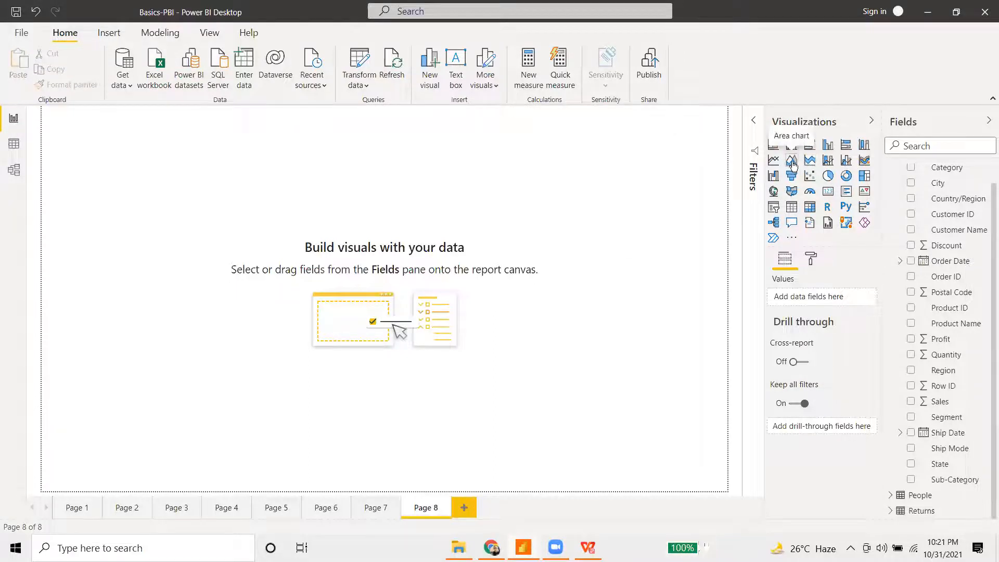
left_click(792, 162)
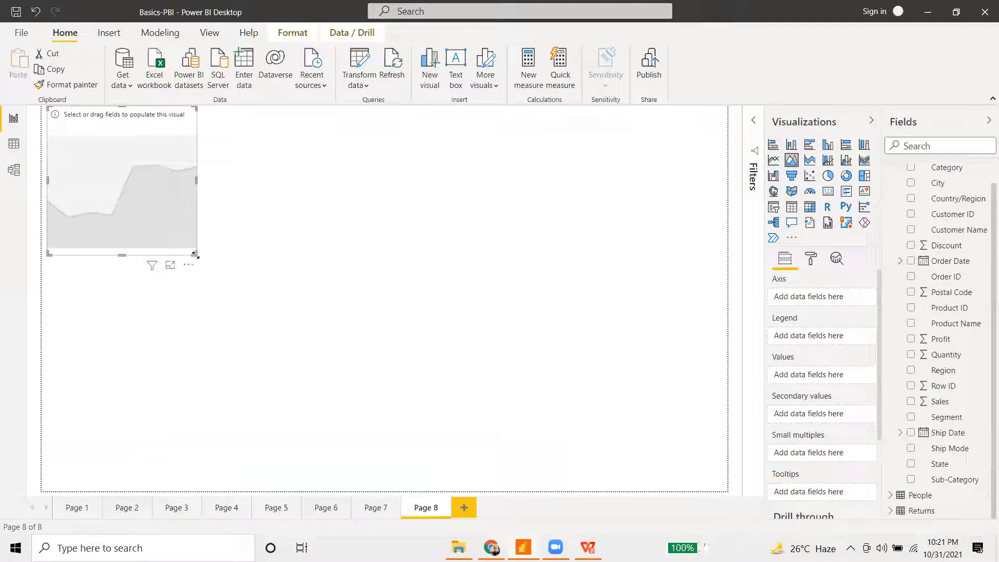
left_click(810, 163)
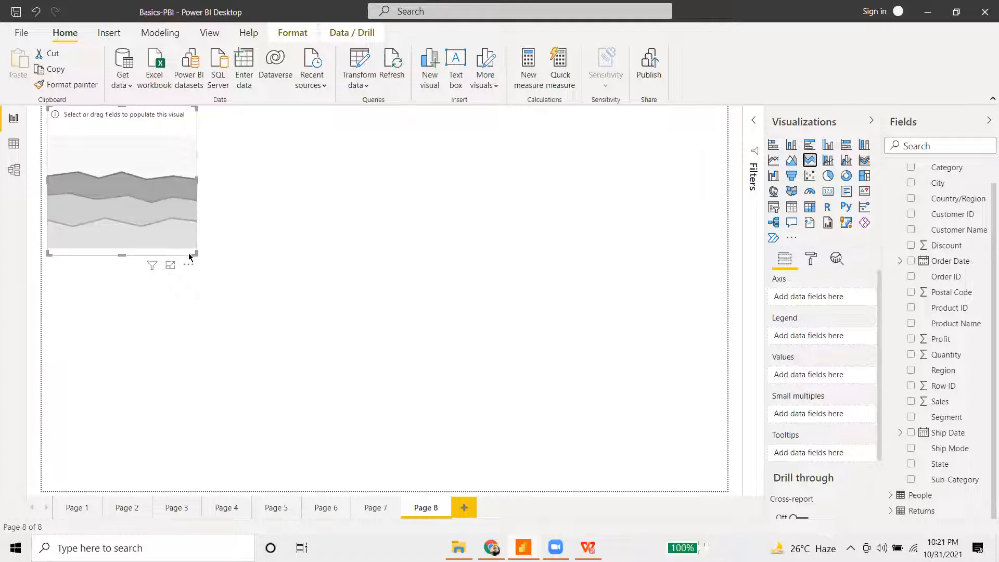
left_click_drag(192, 257, 762, 437)
left_click_drag(625, 303, 629, 361)
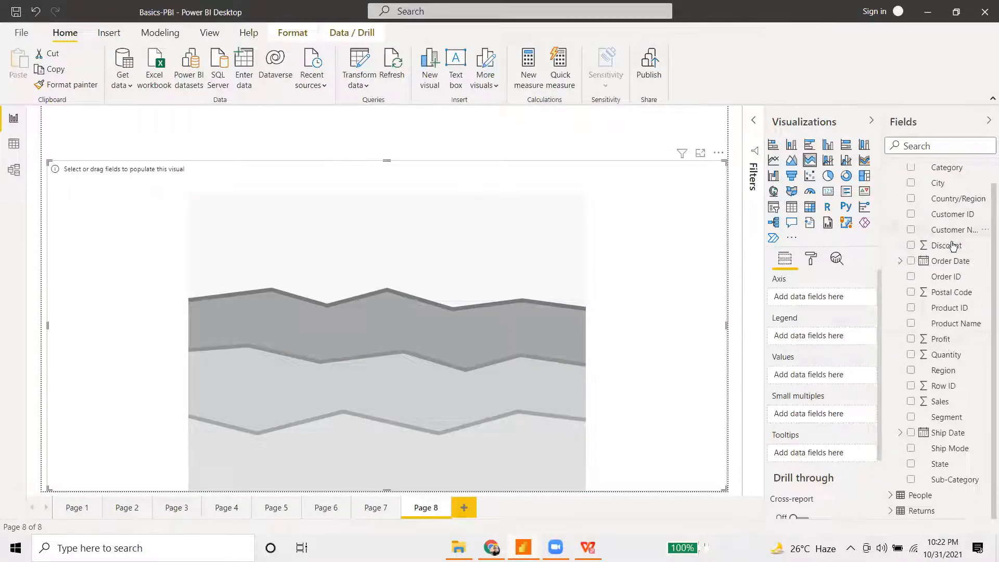
- Build the area chart with Order Date on the axis and Profit and Sales as values
left_click_drag(958, 262, 828, 295)
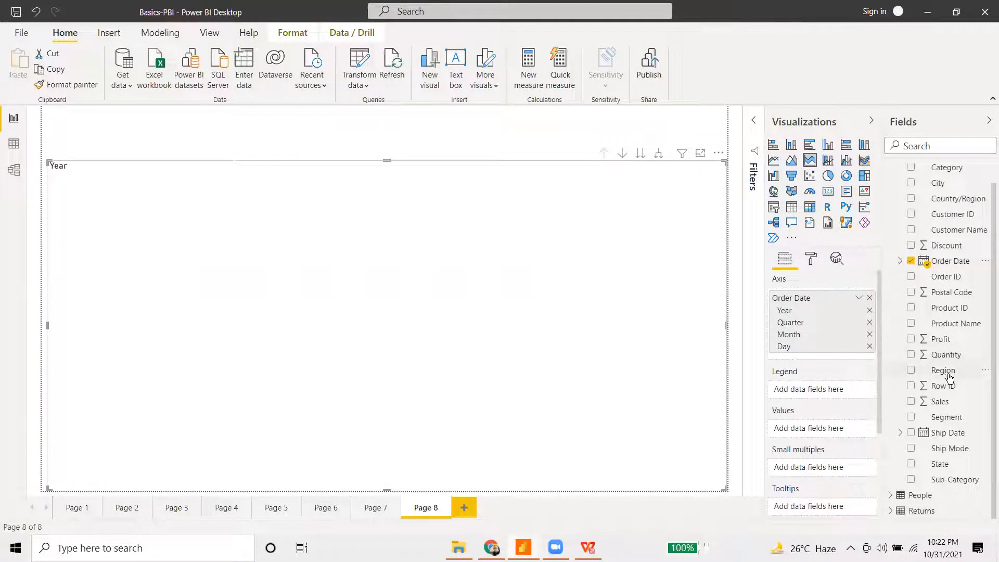
left_click_drag(941, 339, 824, 431)
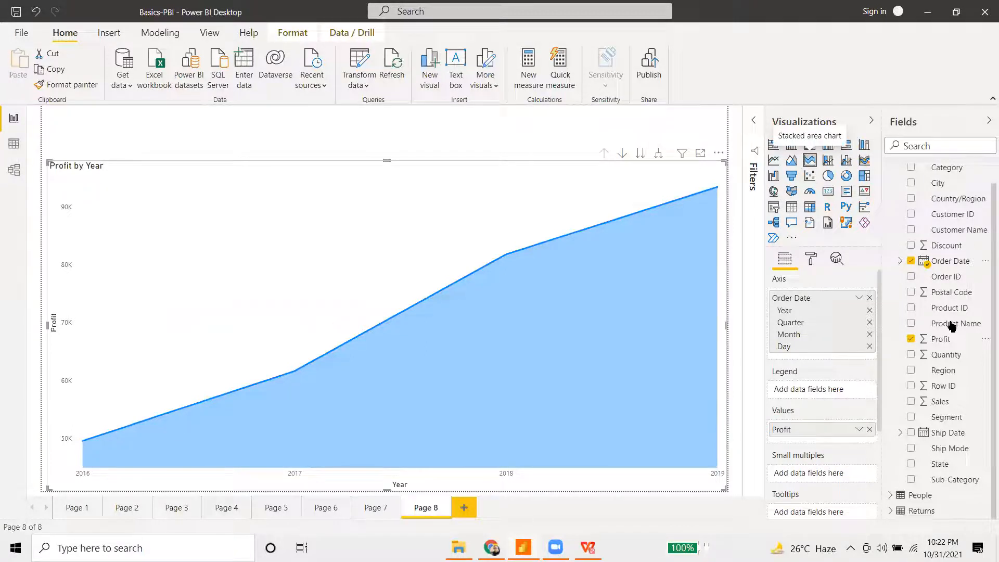
left_click_drag(941, 401, 812, 441)
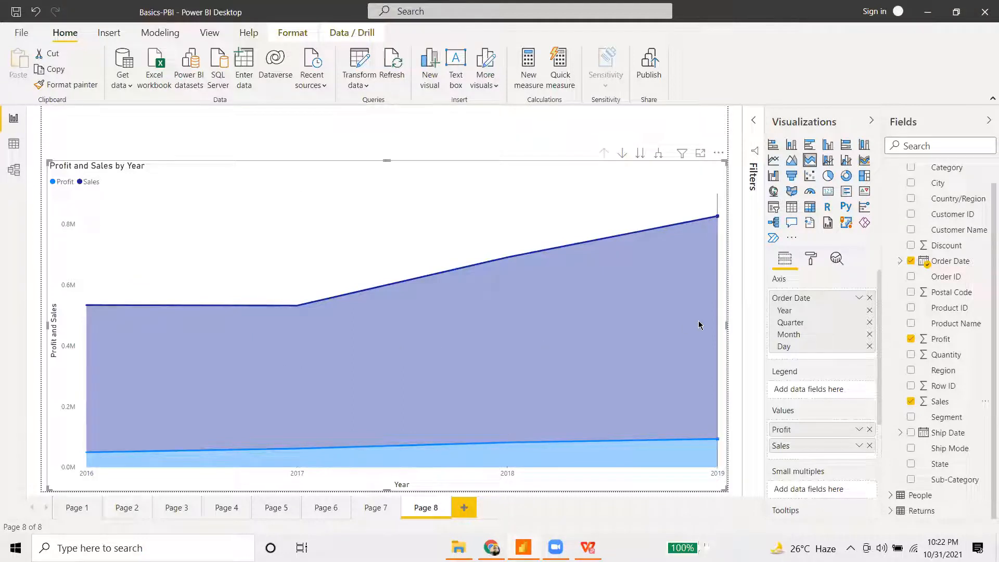
mouse_move(699, 325)
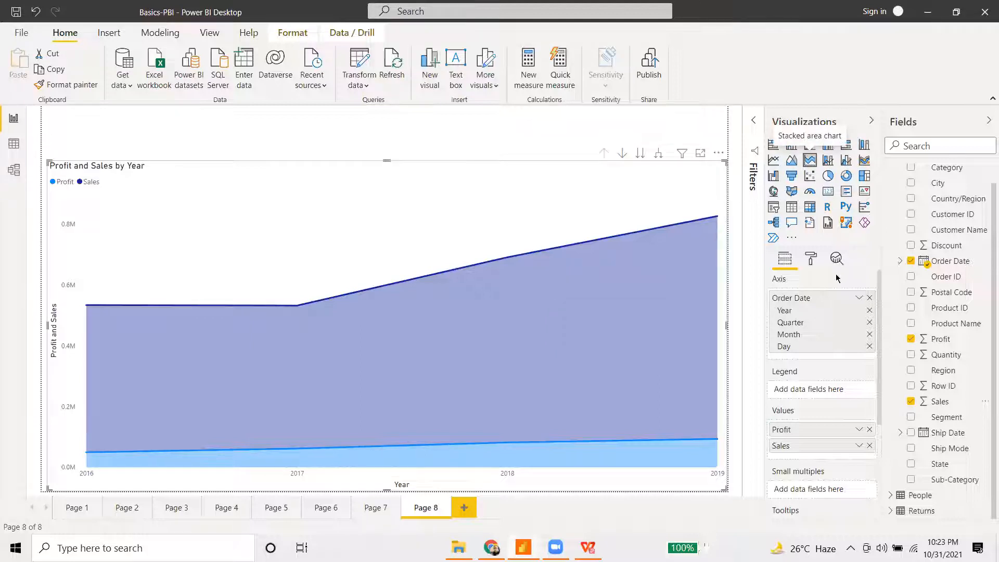
- Turn on data labels for the area chart and adjust their text size
left_click(811, 259)
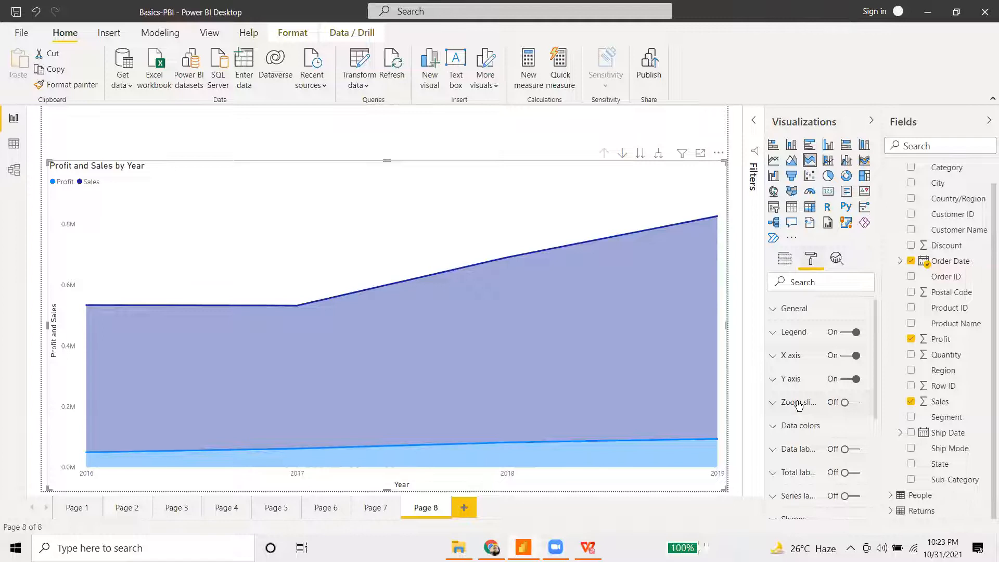
scroll(799, 404, "down", 3)
scroll(829, 408, "up", 3)
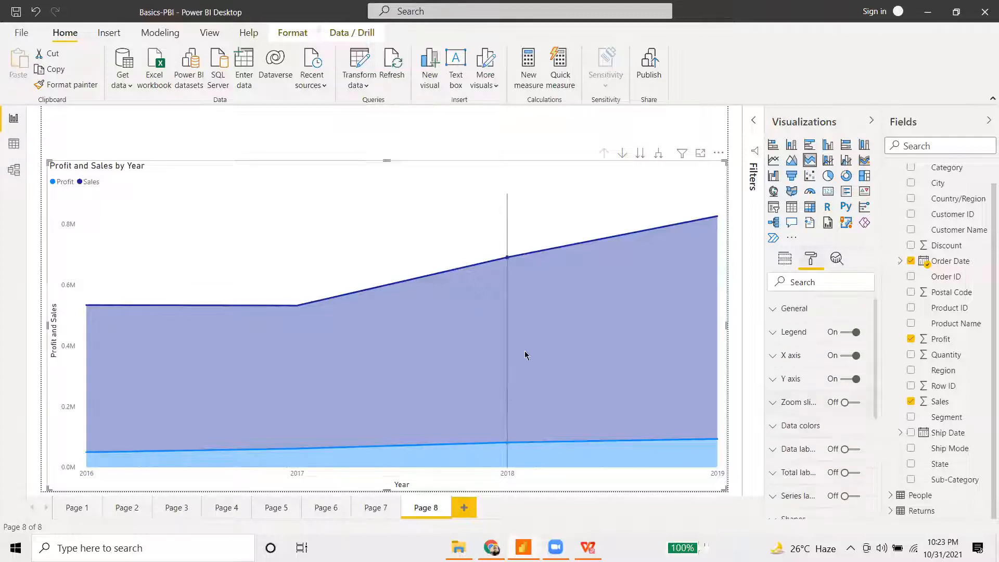
scroll(843, 395, "down", 3)
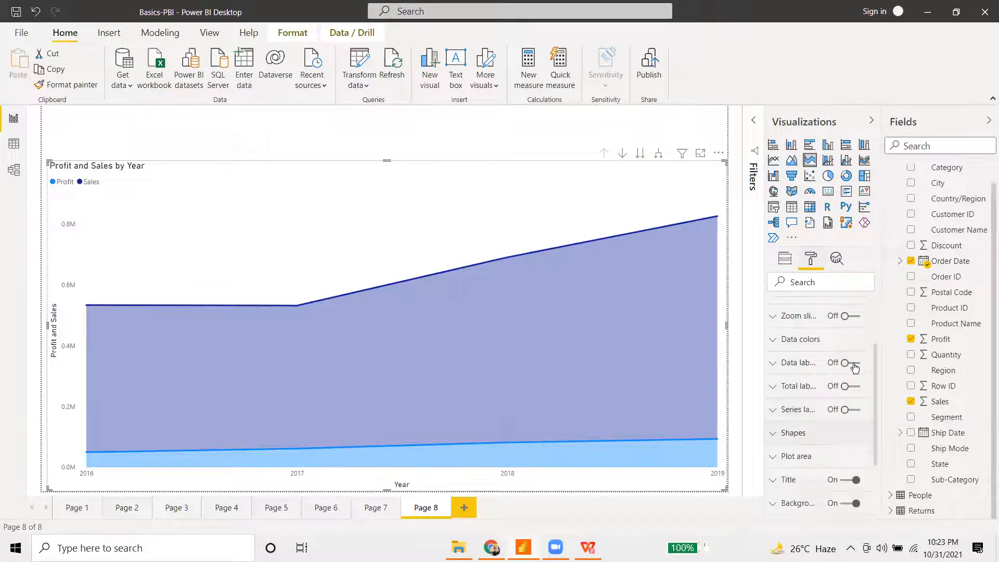
left_click(853, 364)
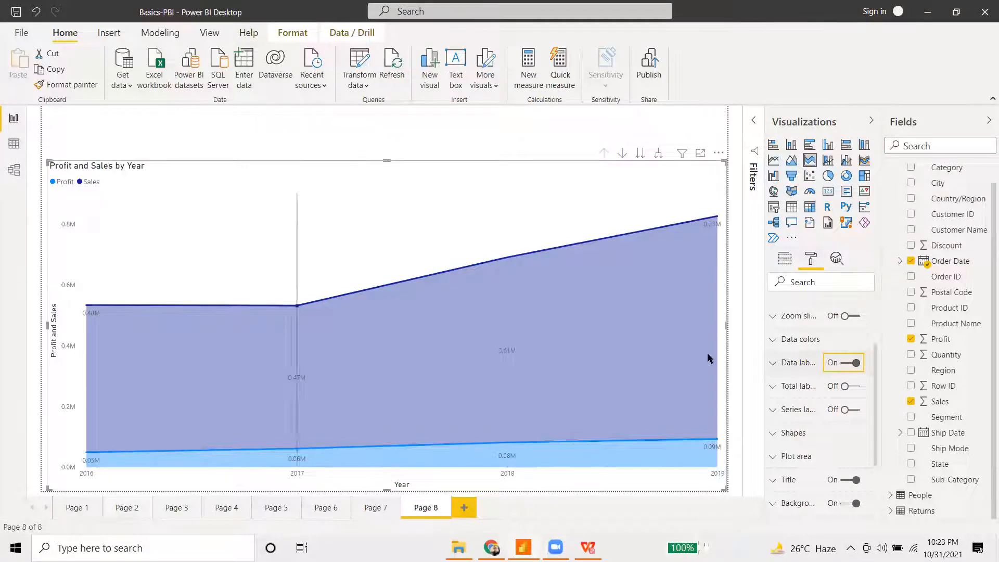
left_click(775, 364)
scroll(812, 448, "down", 3)
left_click(811, 480)
left_click(810, 473)
left_click(810, 474)
left_click(810, 473)
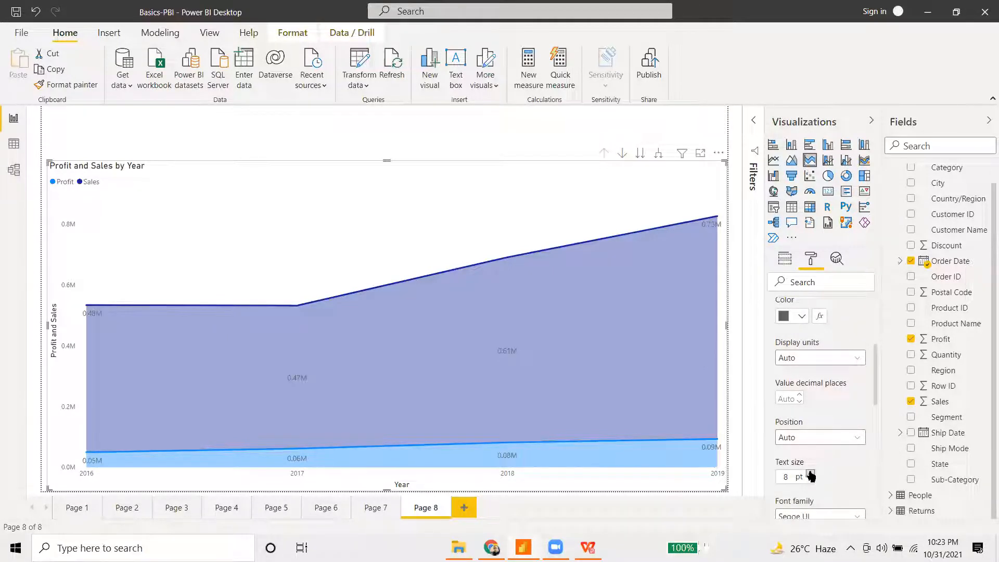
- Collapse the data label options and try total labels before switching them off
scroll(819, 432, "down", 5)
scroll(807, 421, "up", 3)
scroll(785, 409, "up", 4)
left_click(772, 362)
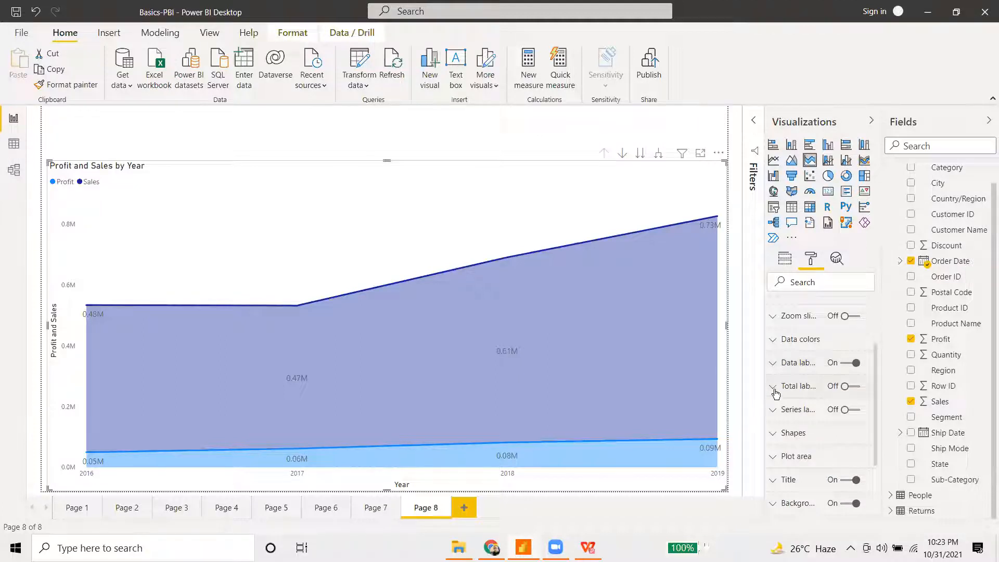
left_click(852, 389)
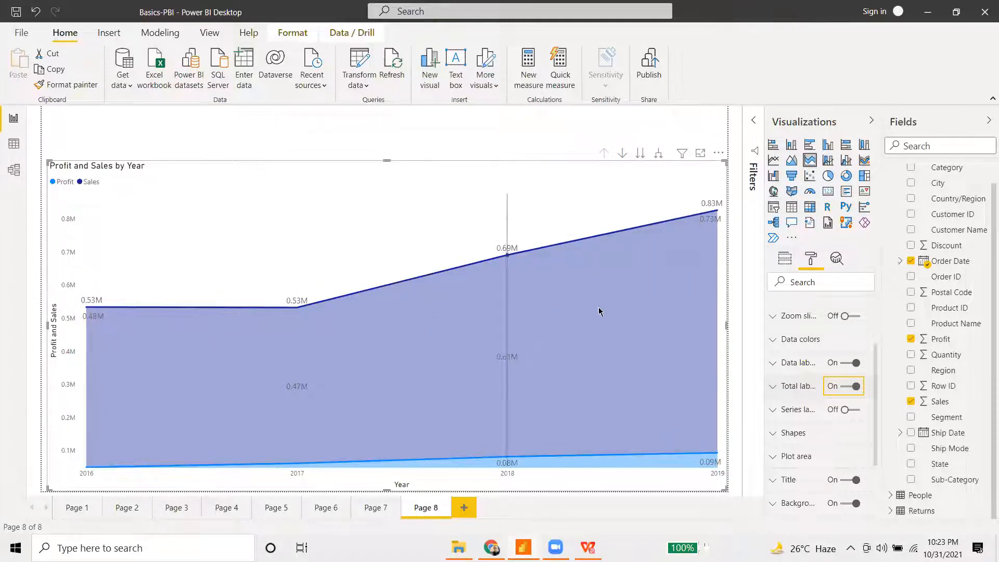
left_click(854, 387)
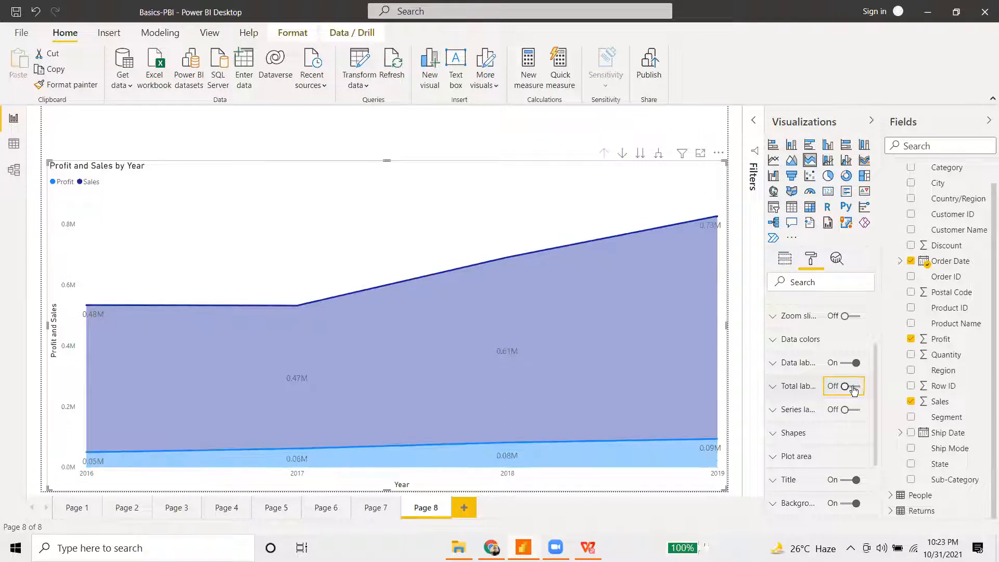
- Keep total labels off and turn on series labels naming the Sales and Profit areas
left_click(853, 387)
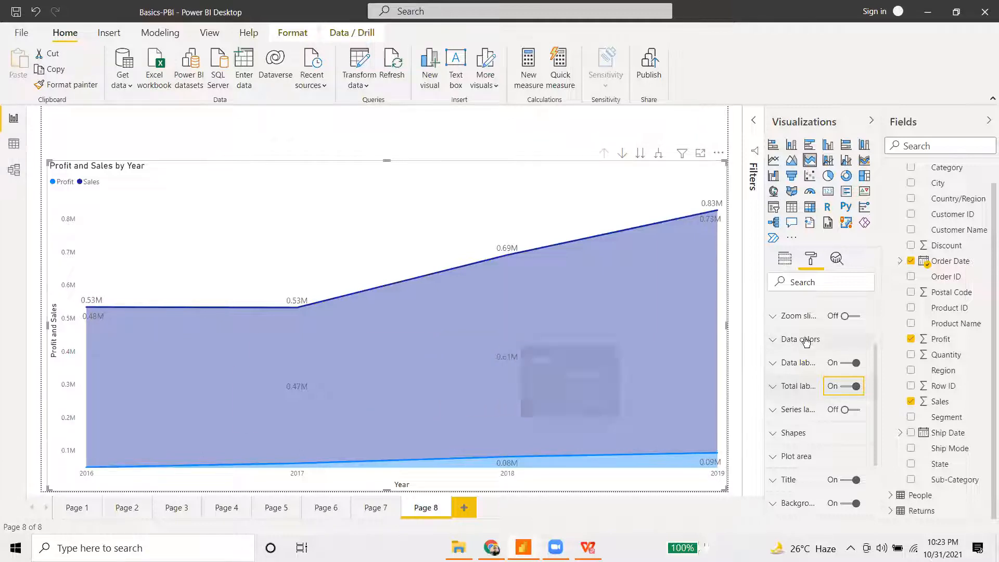
left_click(856, 392)
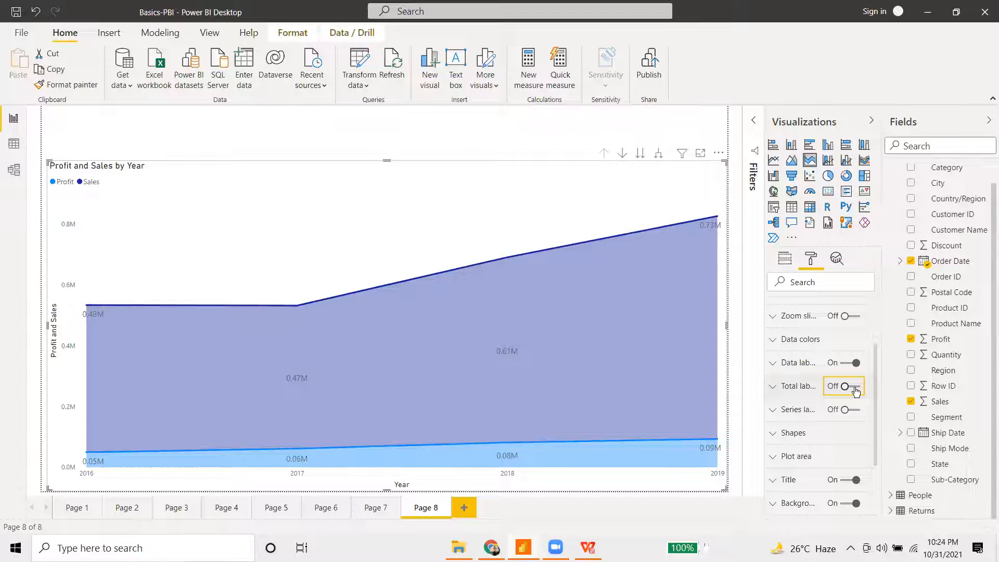
left_click(856, 411)
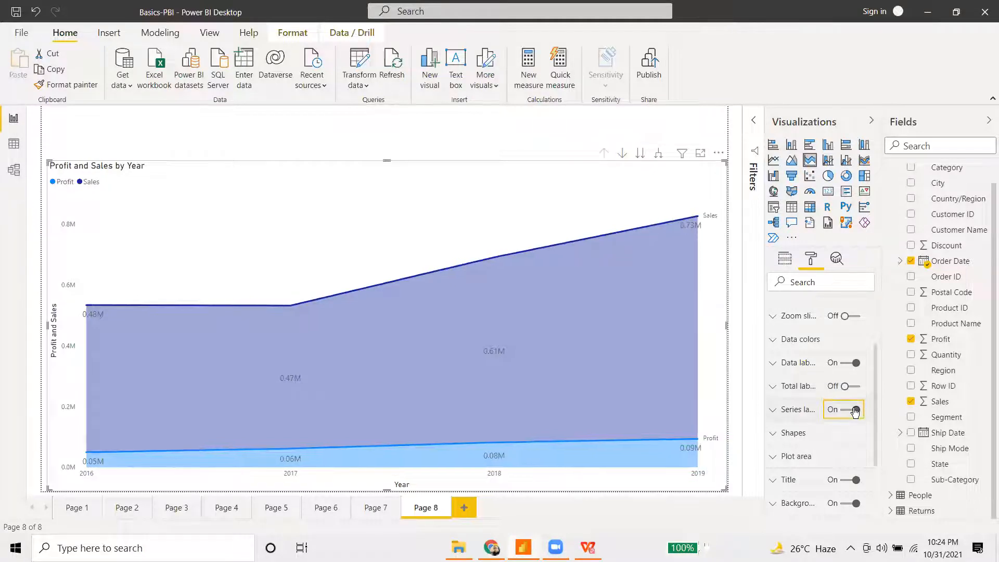
left_click(856, 410)
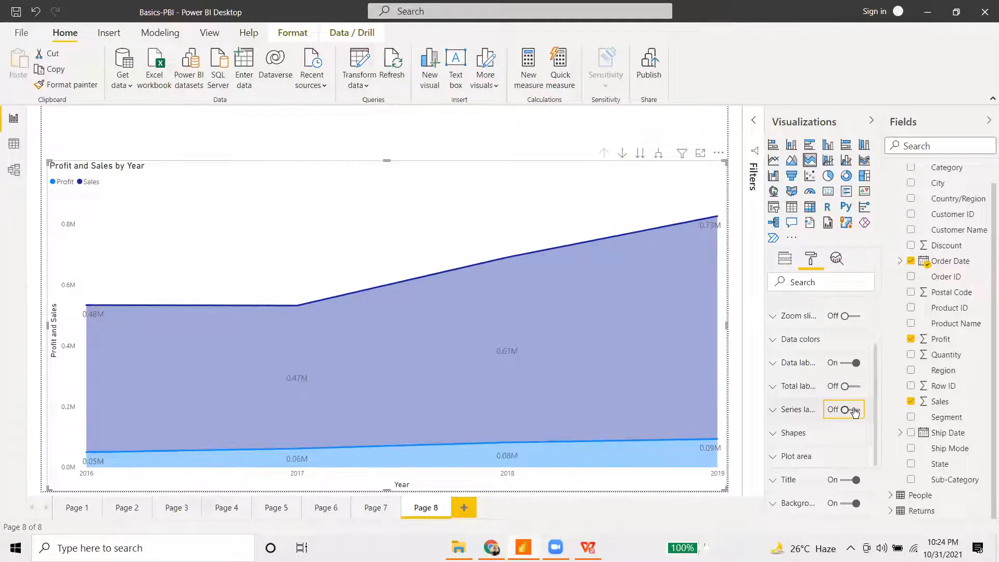
left_click(843, 412)
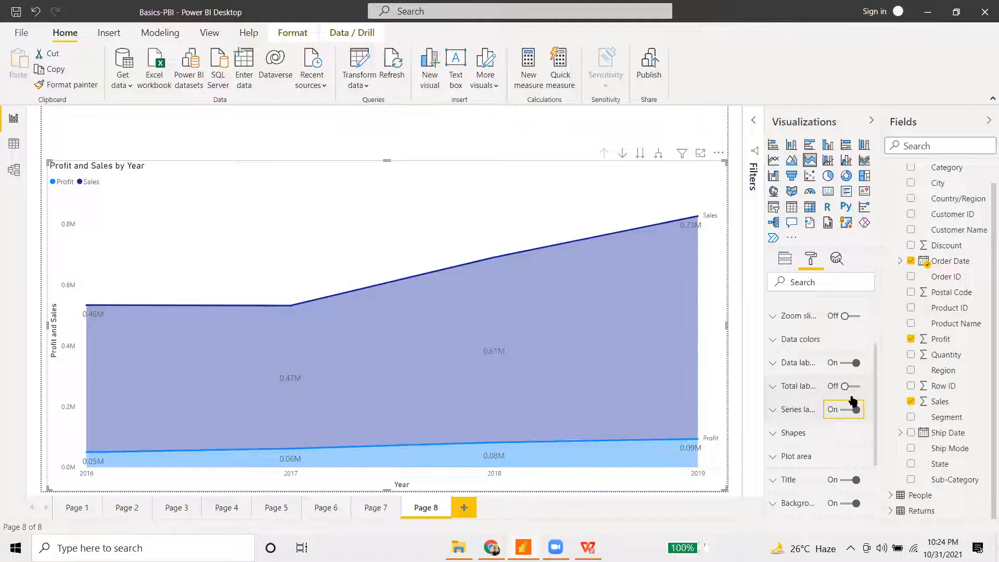
scroll(799, 379, "up", 3)
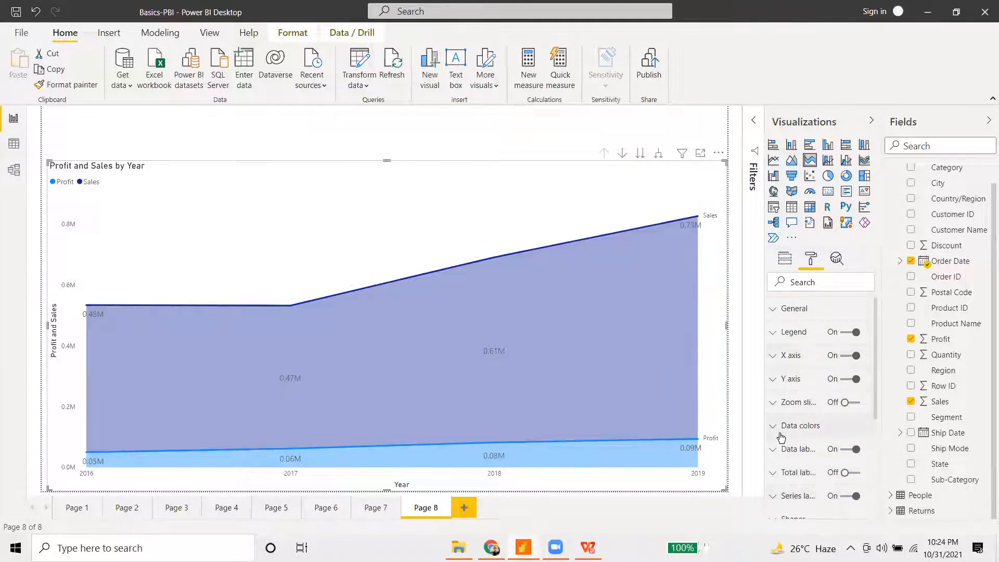
- Set the Sales area transparency to 85% under Data colors
left_click(813, 425)
scroll(821, 426, "down", 5)
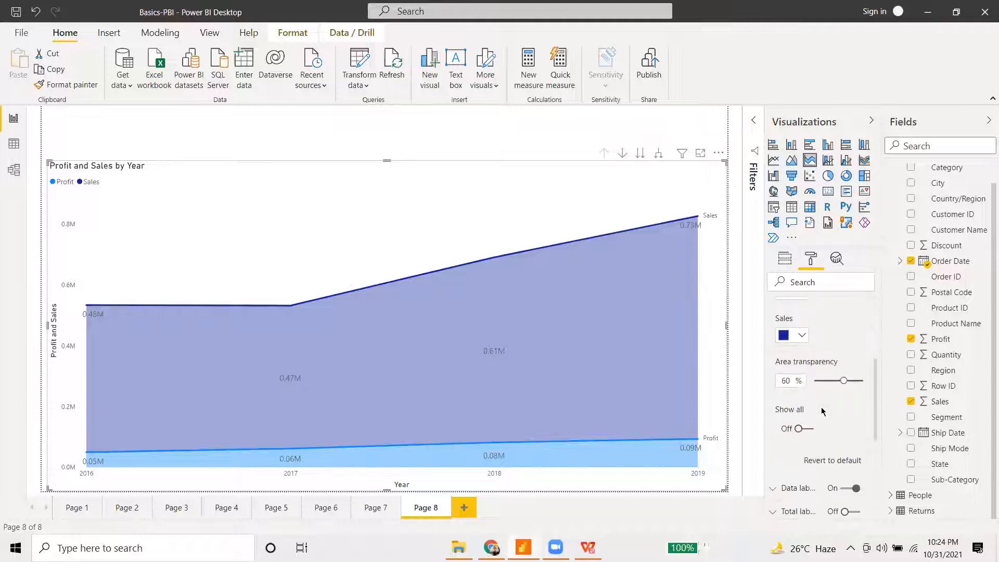
mouse_move(844, 379)
left_mouse_down()
mouse_move(830, 378)
mouse_move(856, 381)
left_mouse_up()
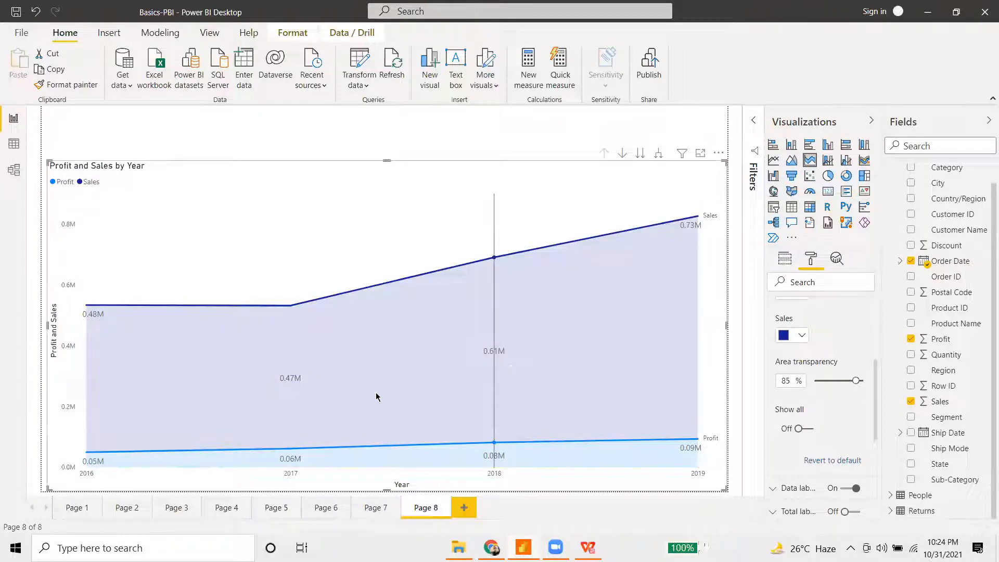
mouse_move(450, 372)
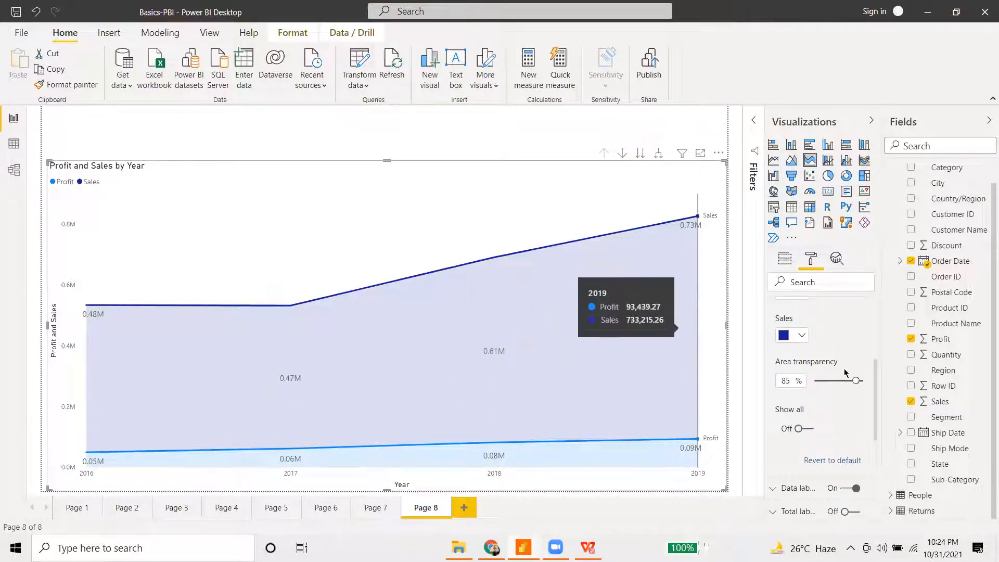
scroll(782, 428, "up", 3)
left_click(782, 428)
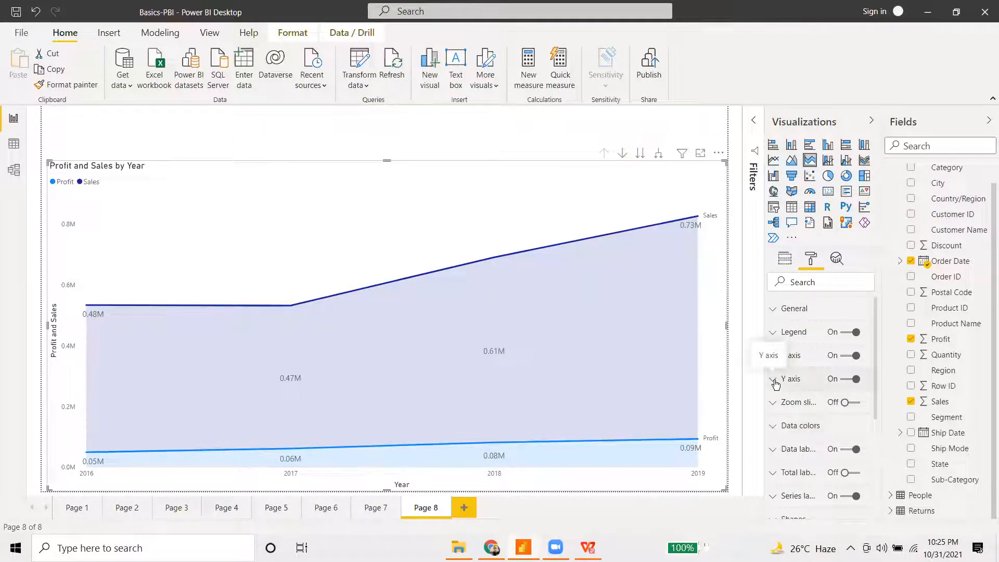
- Expand and collapse the Y axis options to review them
left_click(775, 380)
left_click(775, 379)
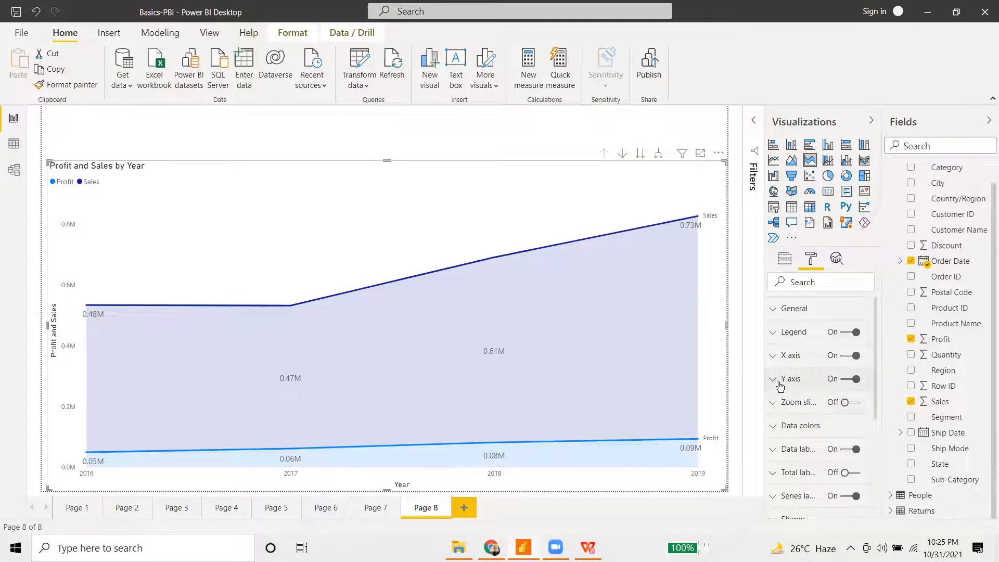
left_click(781, 379)
scroll(825, 442, "down", 2)
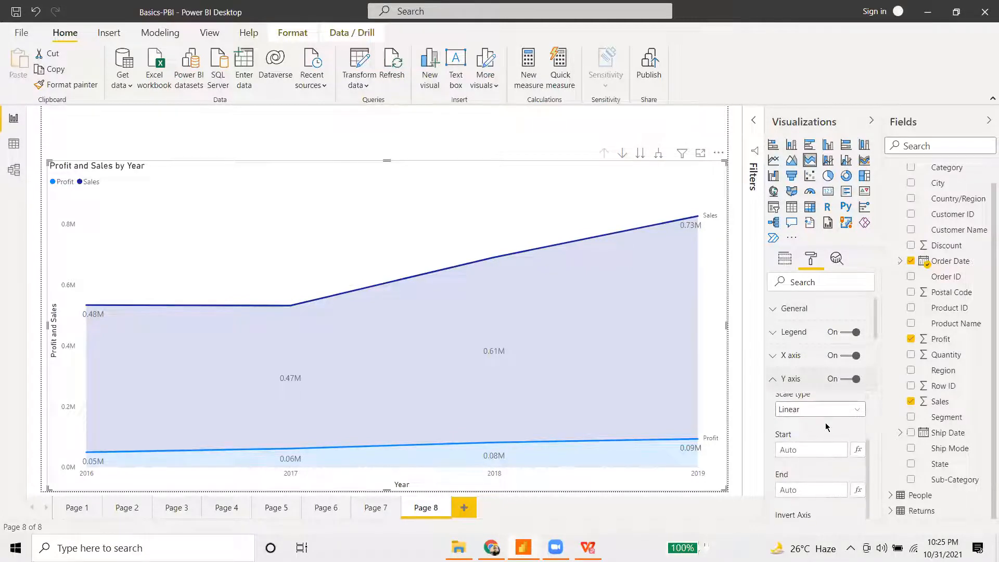
scroll(826, 427, "down", 5)
scroll(825, 405, "up", 5)
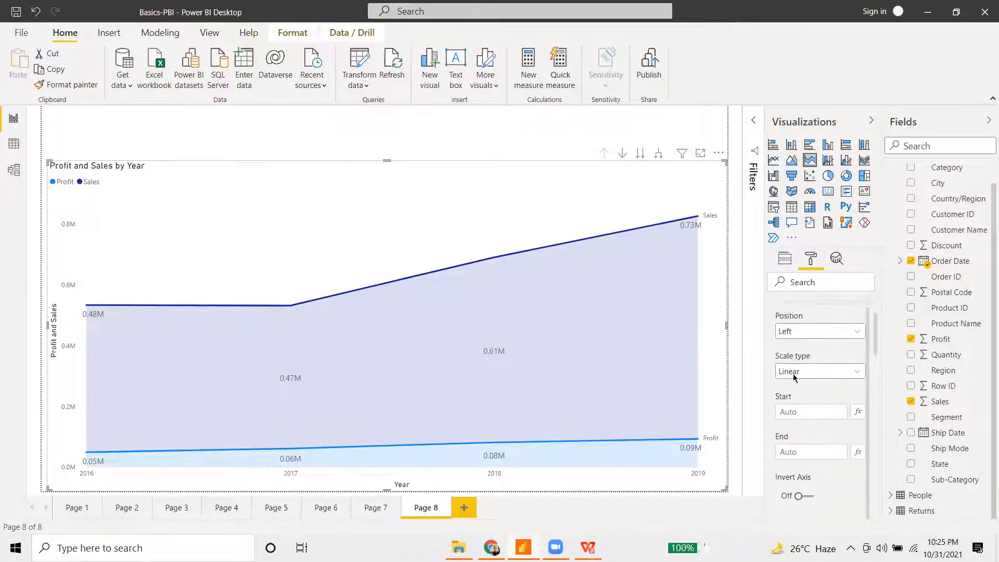
scroll(792, 379, "up", 3)
left_click(774, 383)
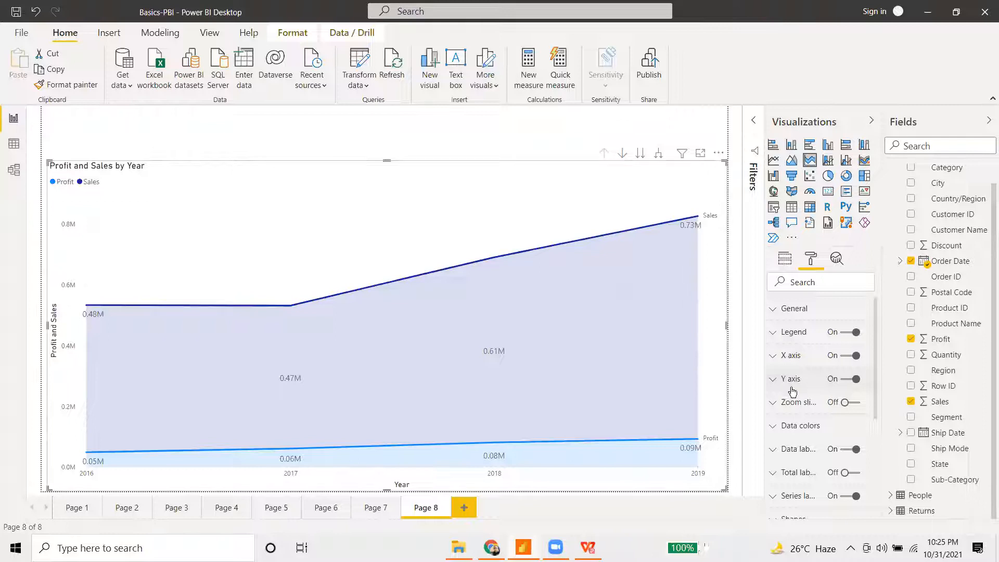
left_click(779, 384)
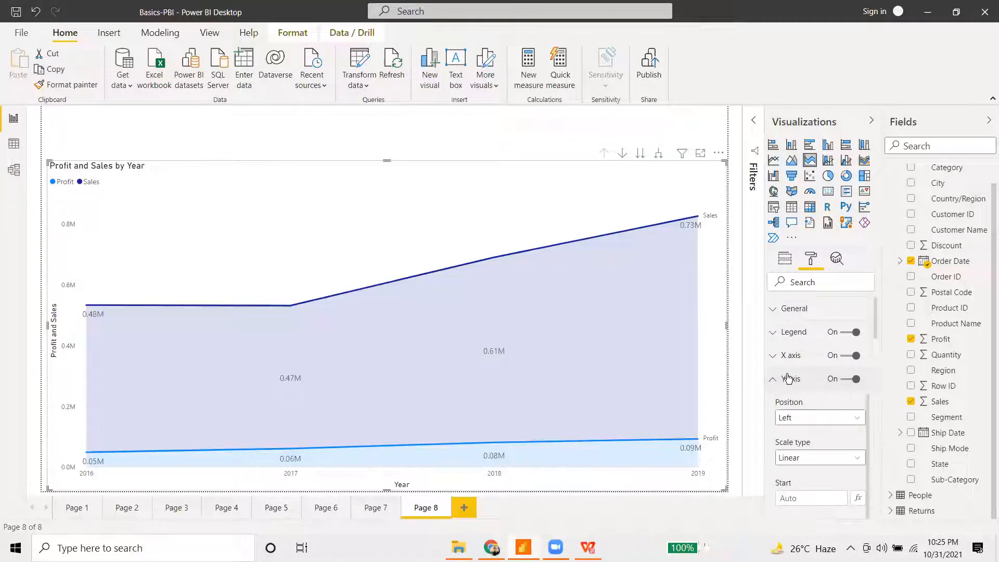
- Raise the X axis label text size to 11 pt, keeping display units on Auto
left_click(773, 359)
scroll(822, 453, "down", 2)
scroll(821, 454, "down", 2)
left_click(811, 421)
left_click(810, 421)
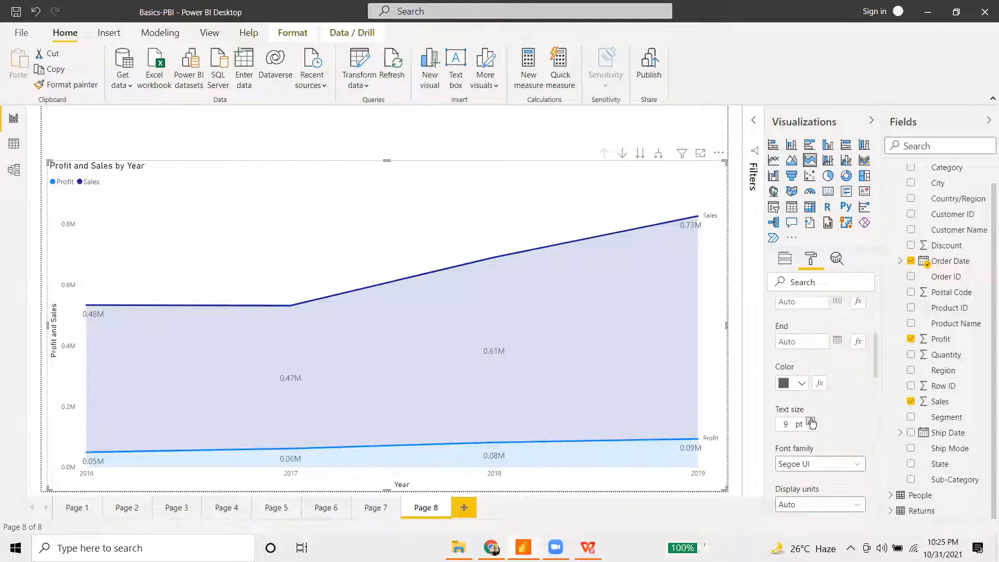
scroll(822, 460, "down", 3)
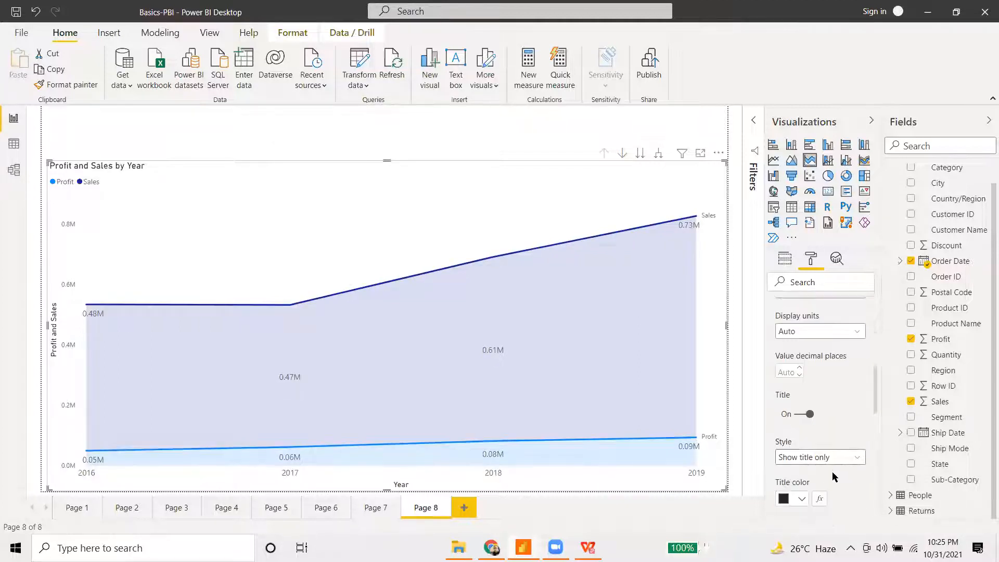
scroll(822, 461, "down", 2)
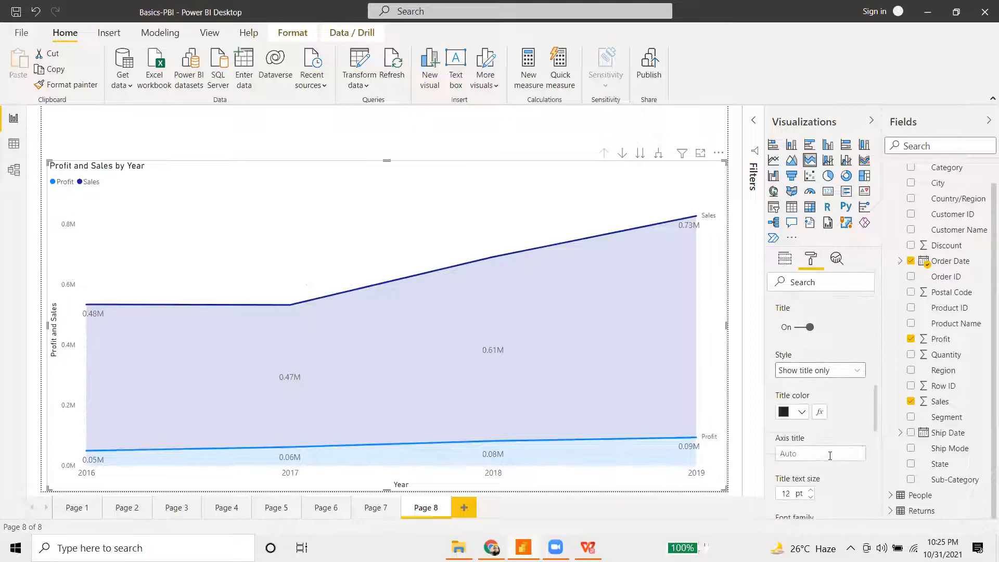
scroll(815, 461, "down", 2)
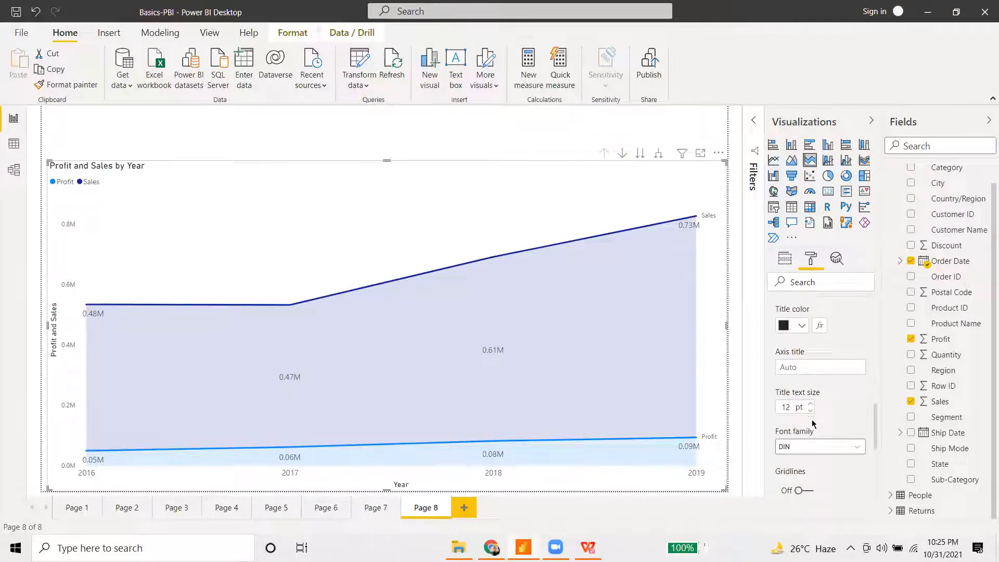
scroll(814, 417, "up", 5)
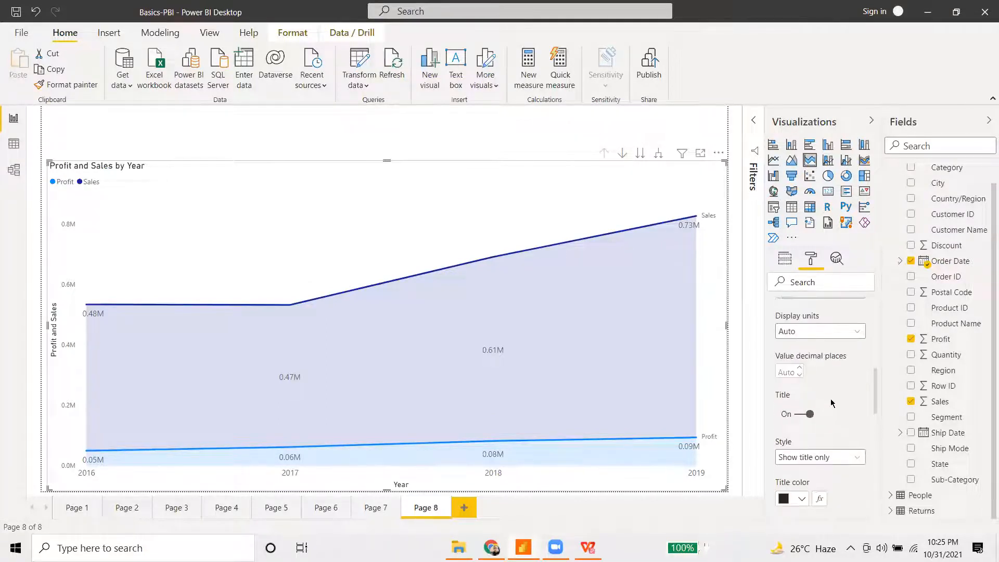
scroll(831, 403, "up", 2)
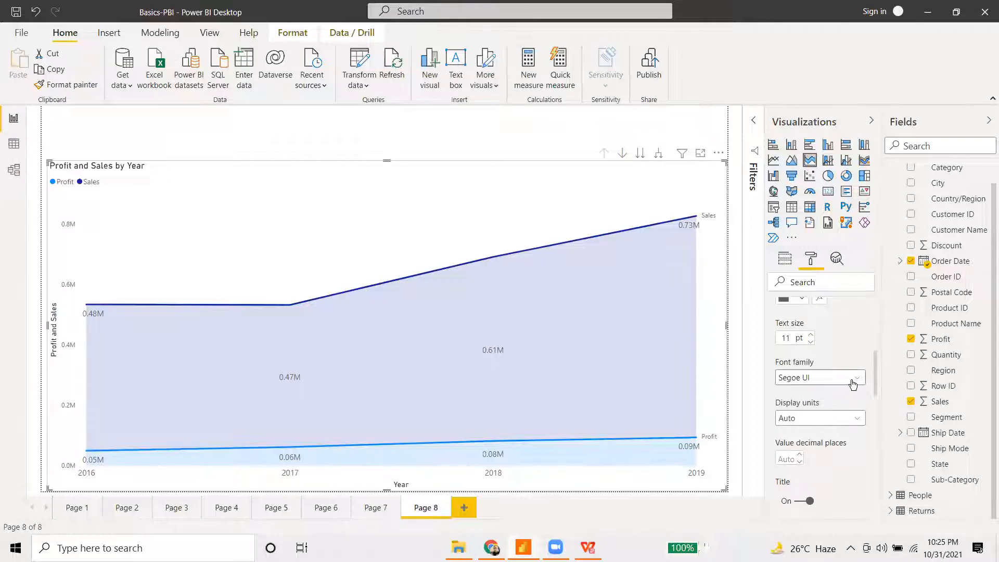
scroll(853, 384, "down", 2)
left_click(858, 332)
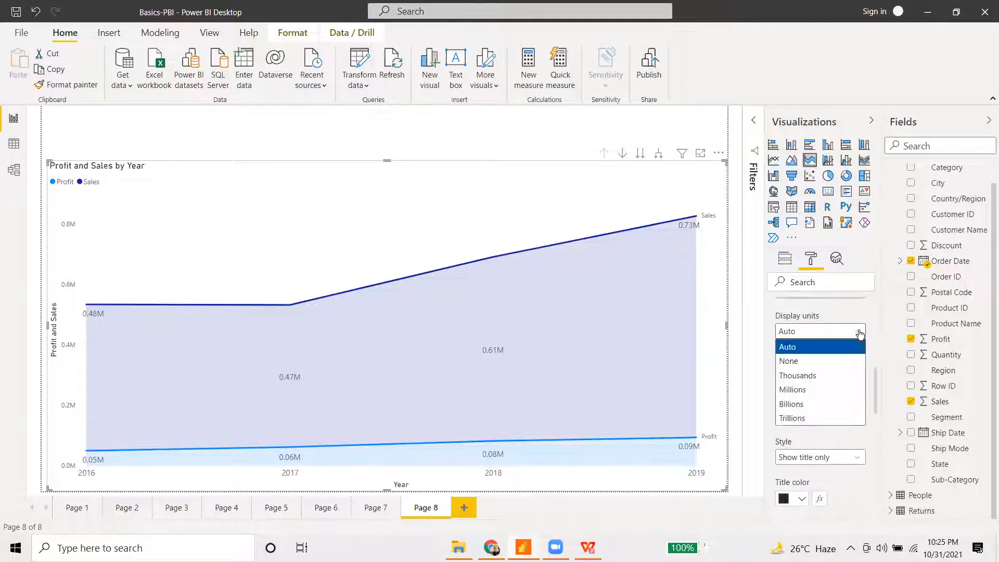
left_click(859, 333)
- Set the X axis label font to Arial Black so the years appear bold
scroll(858, 364, "up", 2)
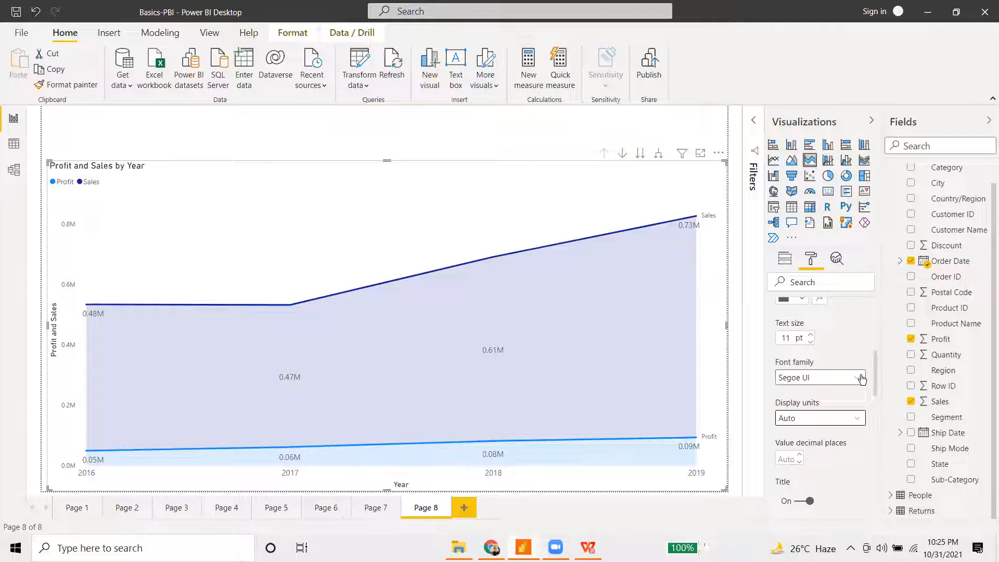
left_click(861, 379)
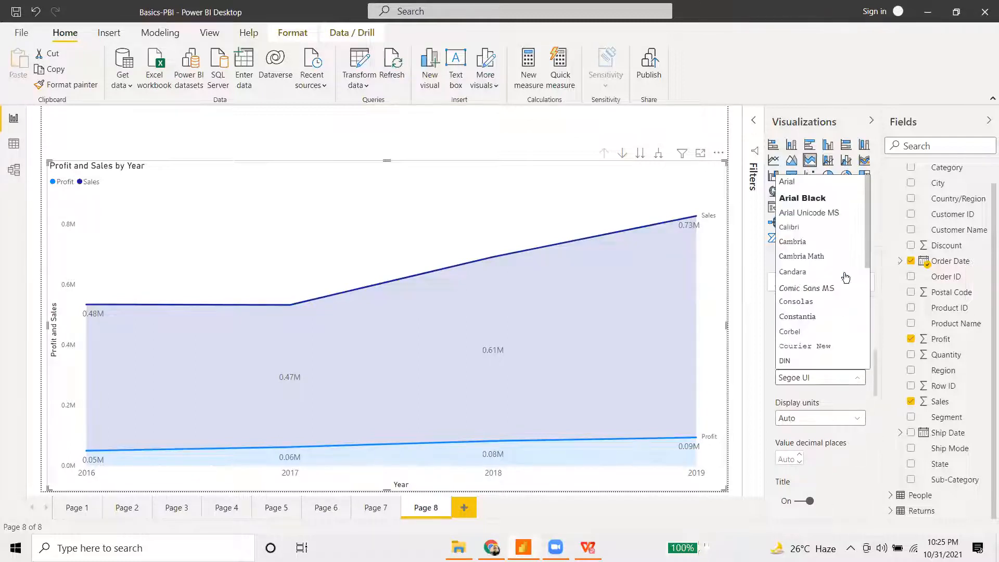
left_click(812, 198)
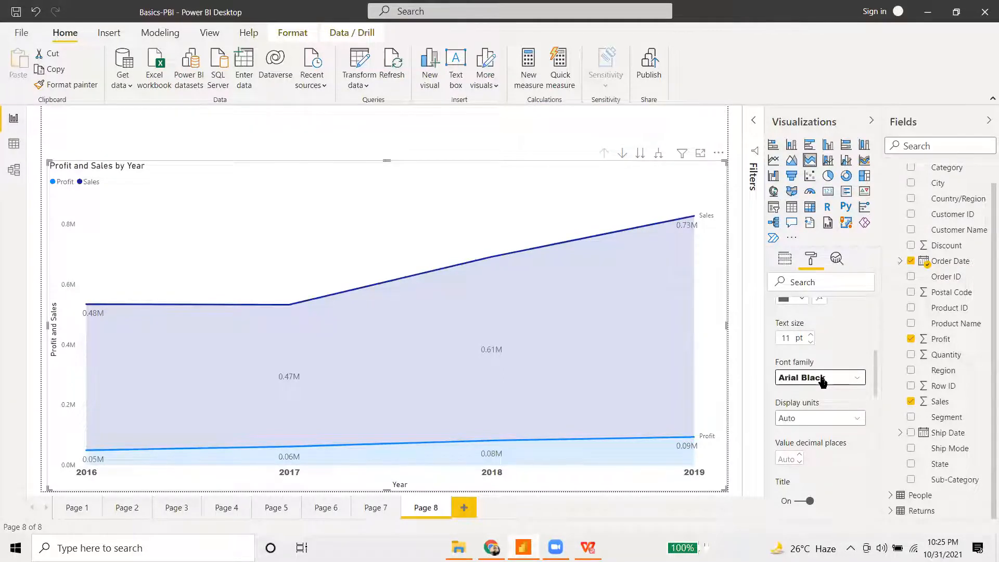
scroll(825, 396, "up", 10)
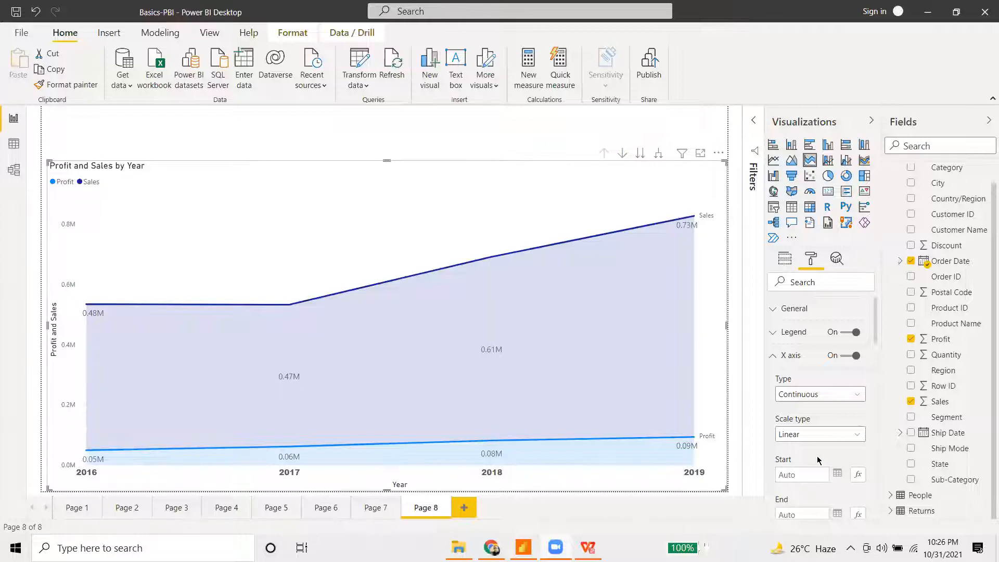
scroll(809, 427, "down", 10)
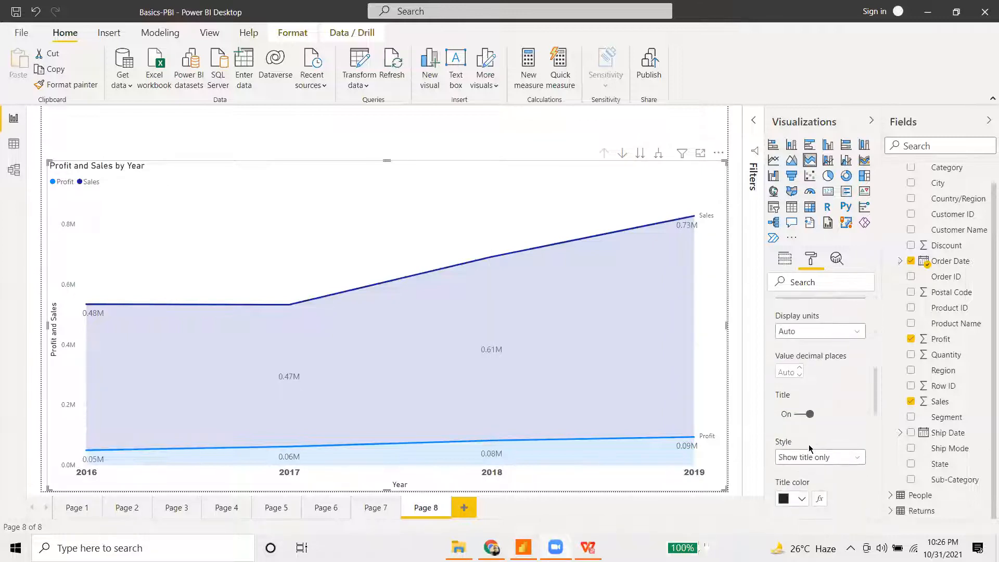
scroll(809, 450, "down", 3)
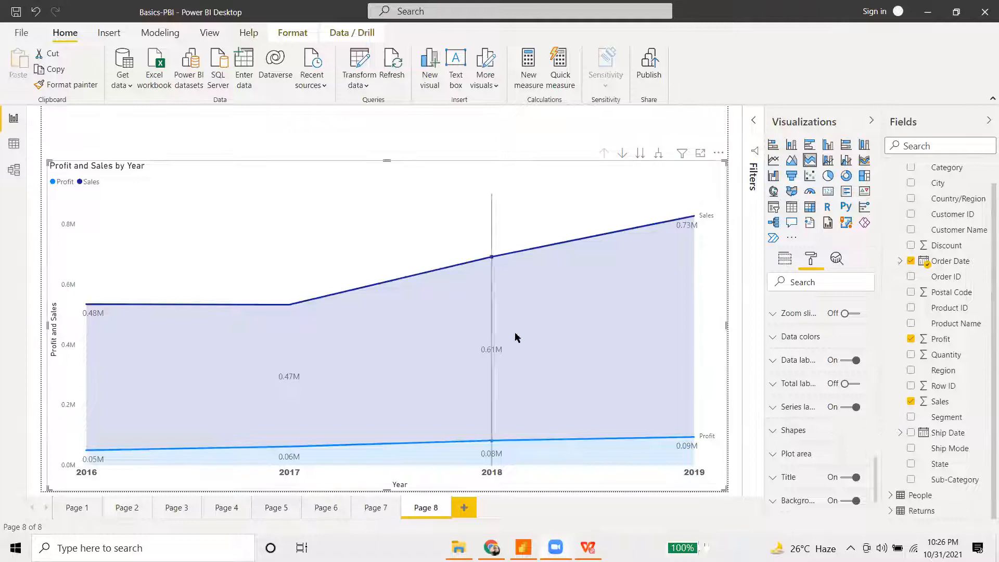
scroll(795, 465, "down", 3)
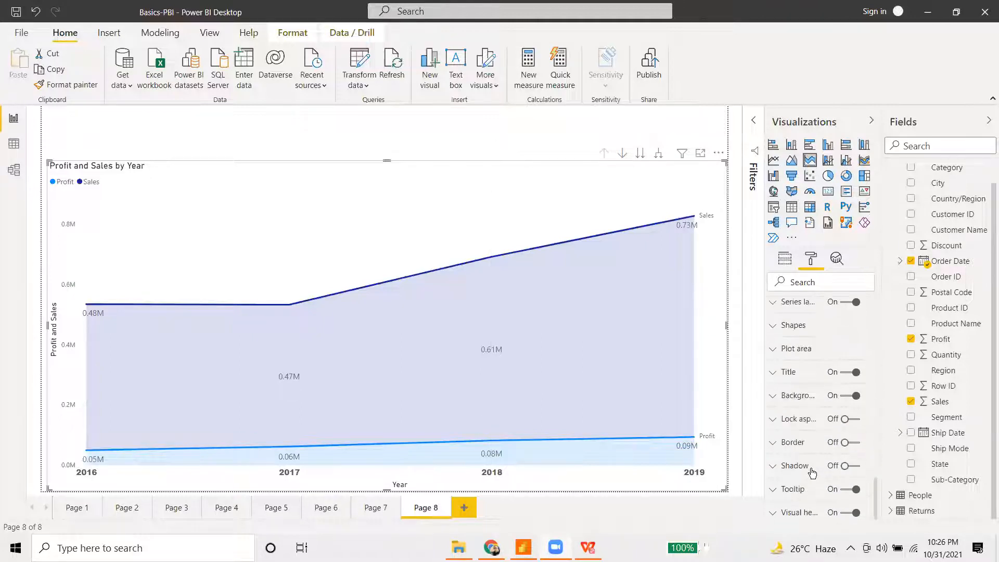
- Replace the area chart title 'Profit and Sales by Year' with 'Profit Vs Sales Margoin'
left_click(773, 373)
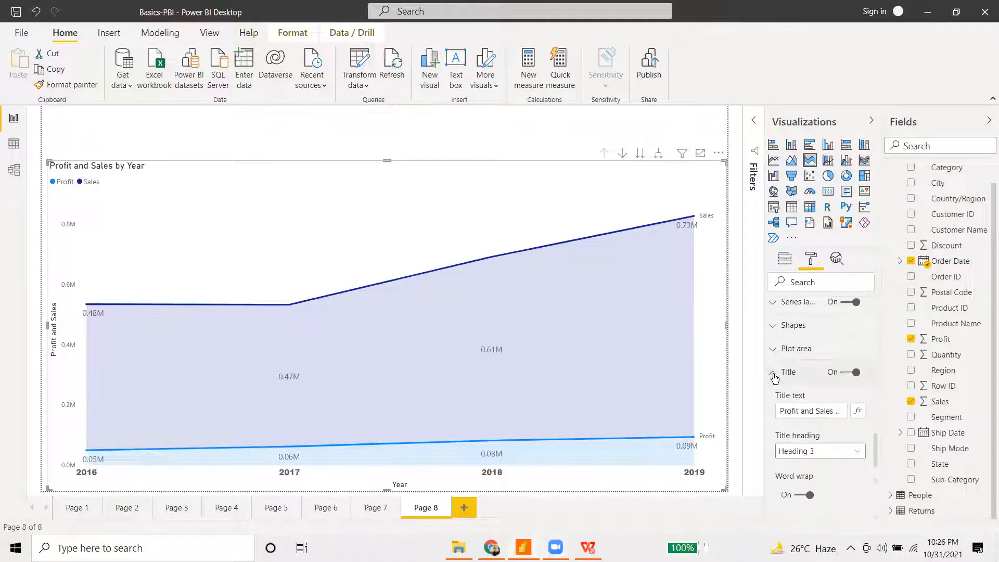
scroll(807, 492, "down", 3)
scroll(808, 416, "up", 3)
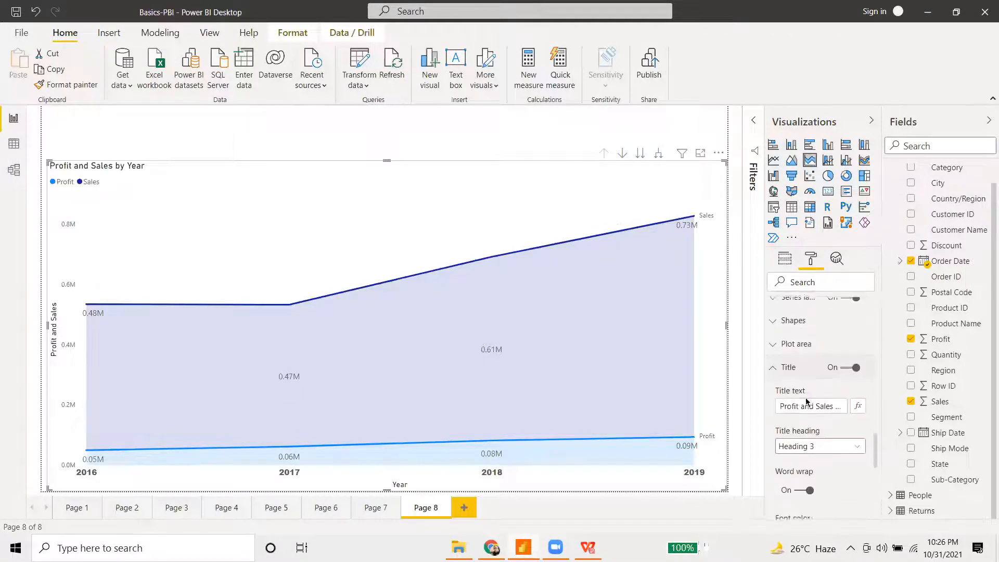
left_click(808, 411)
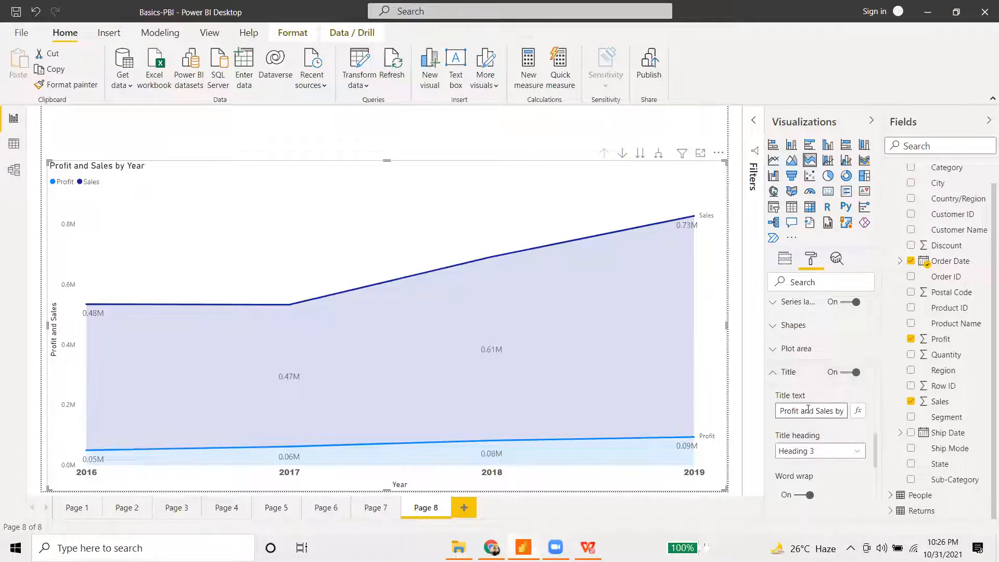
key("ctrl+a")
key("BackSpace")
type("profi")
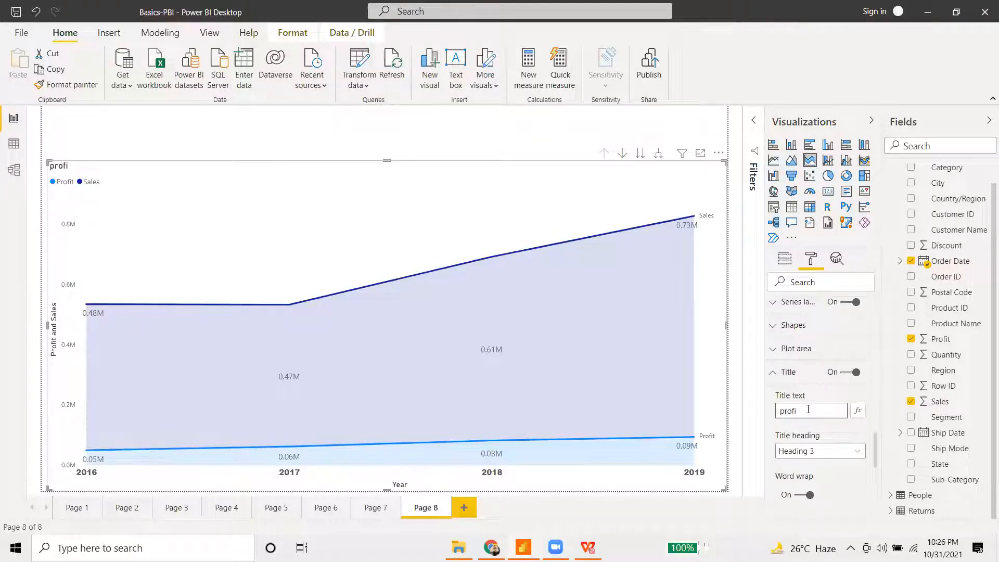
key("ctrl+a")
type("Profit Vs Sales Margoin")
key("BackSpace")
key("BackSpace")
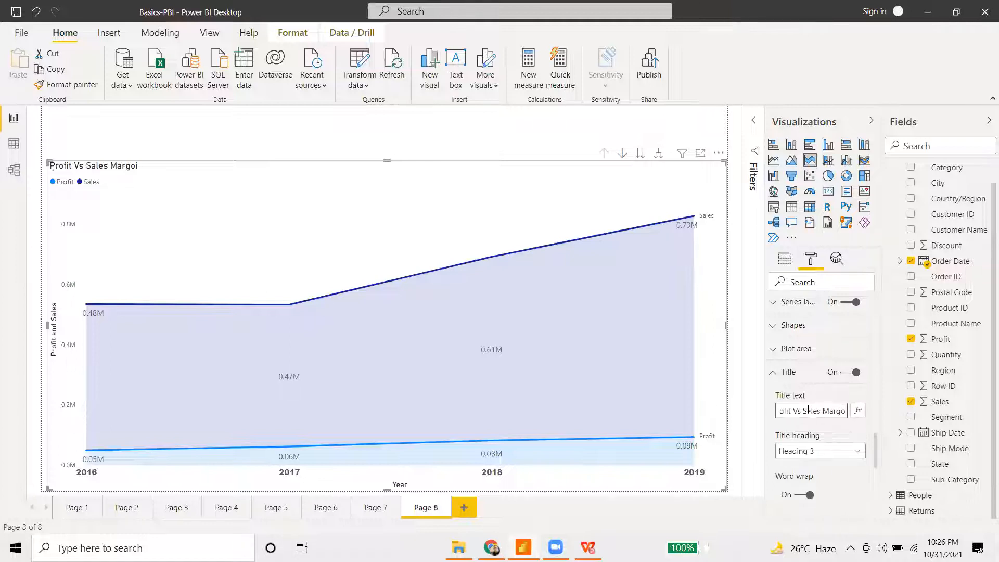
type("in")
key("Return")
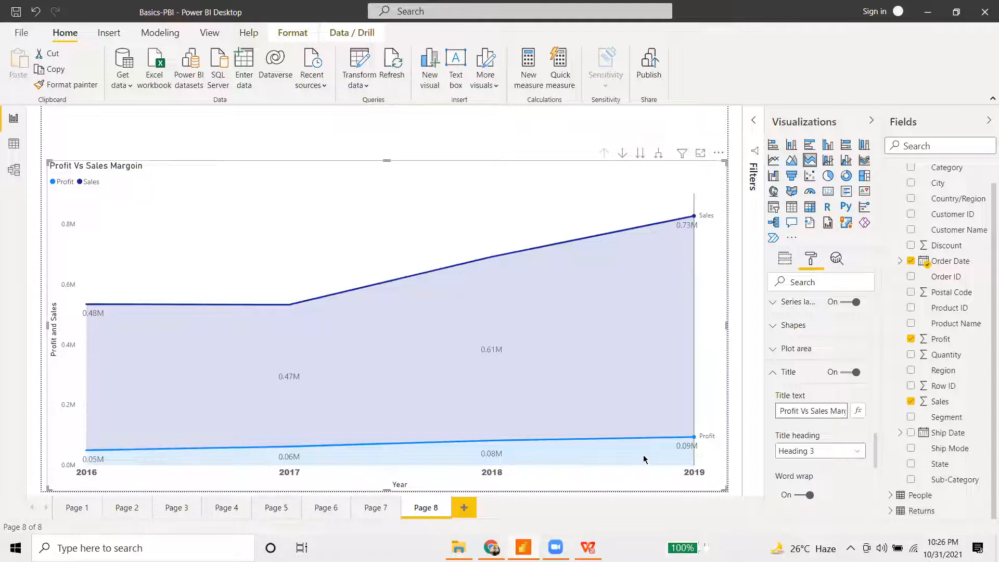
mouse_move(544, 467)
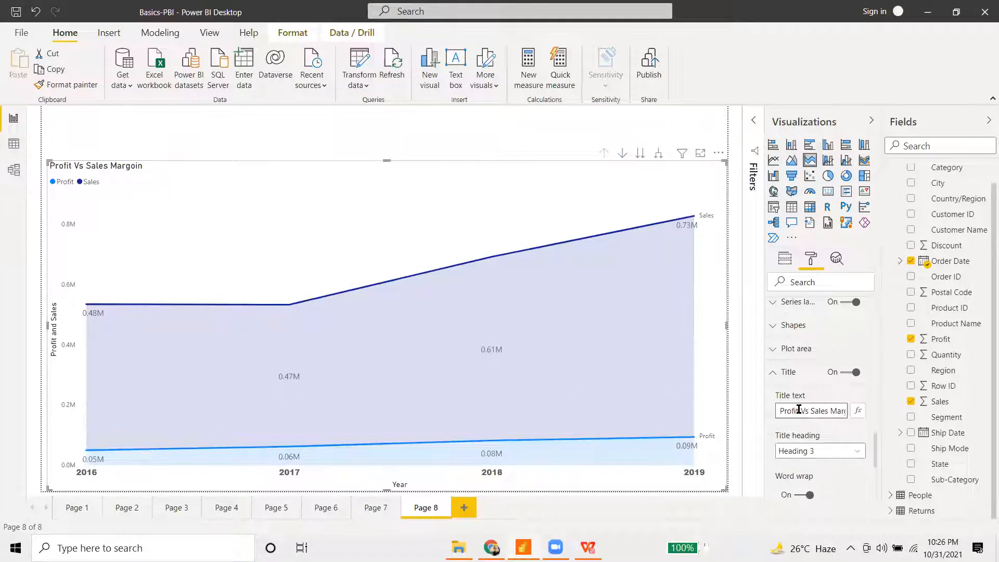
- Make the chart title text white on a dark blue title background
scroll(785, 412, "down", 3)
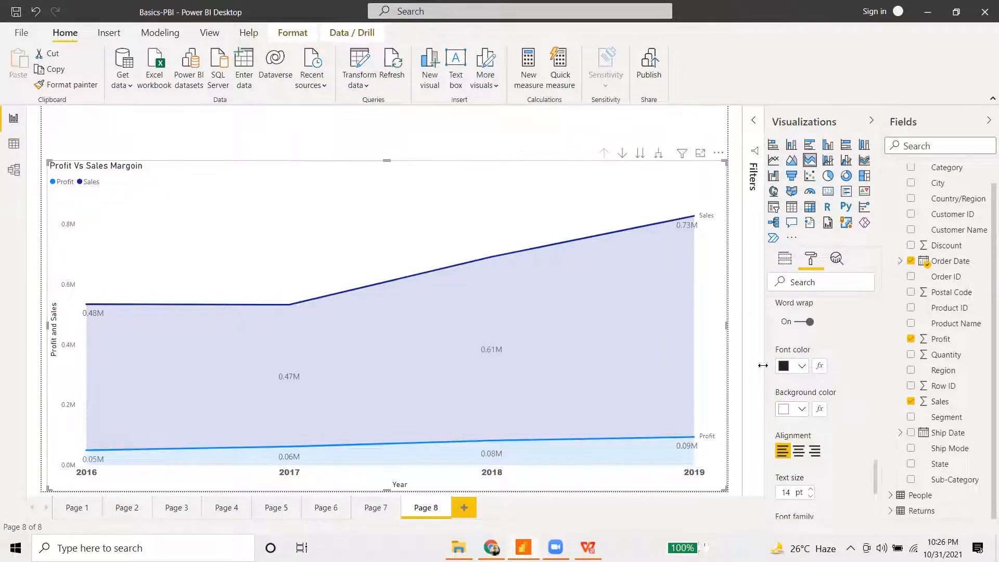
left_click(802, 366)
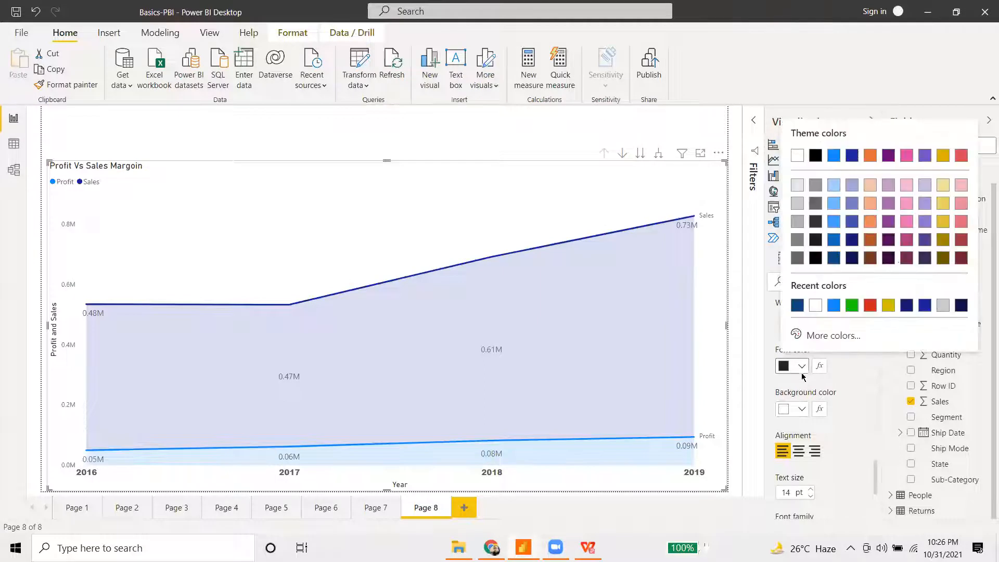
left_click(838, 257)
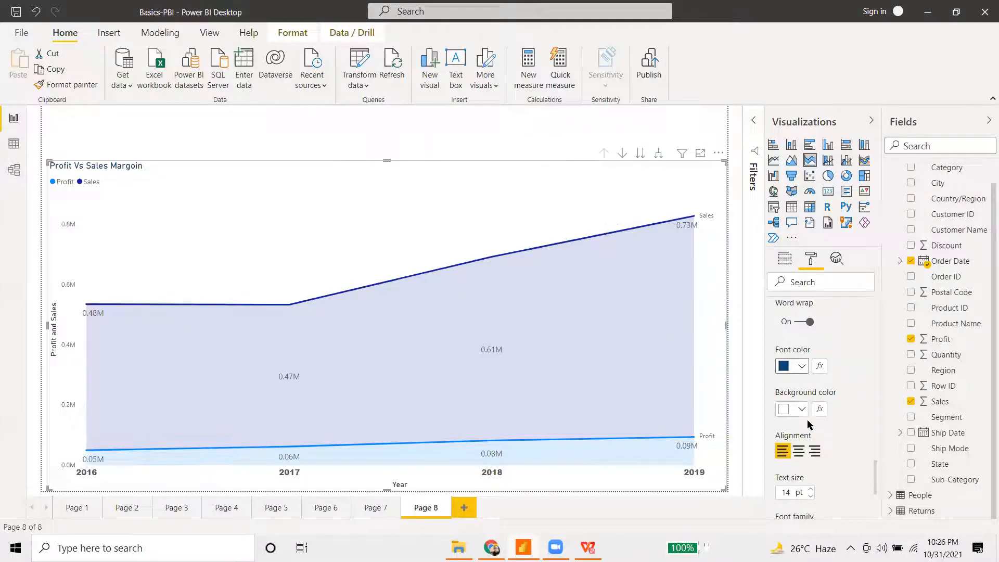
left_click(802, 367)
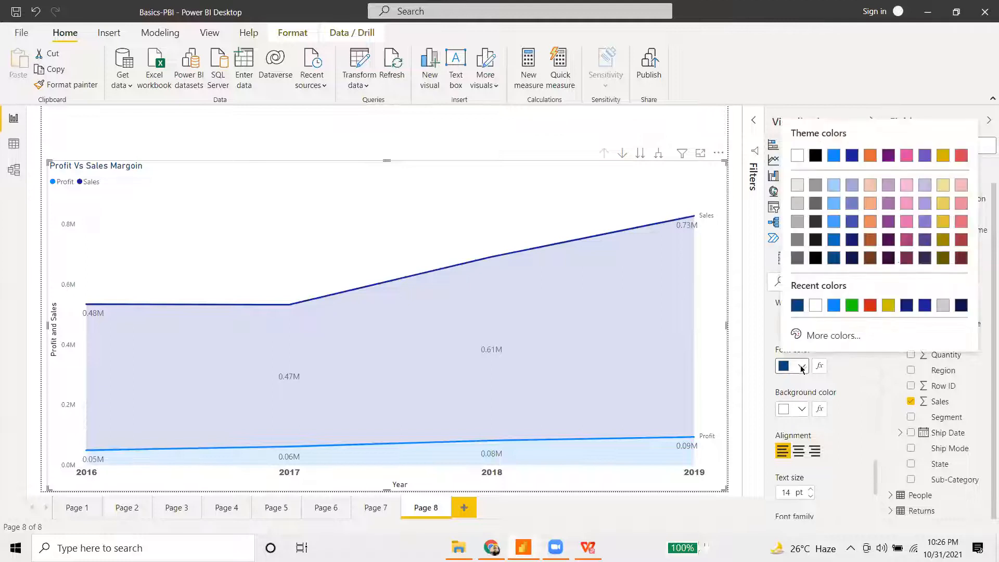
left_click(815, 306)
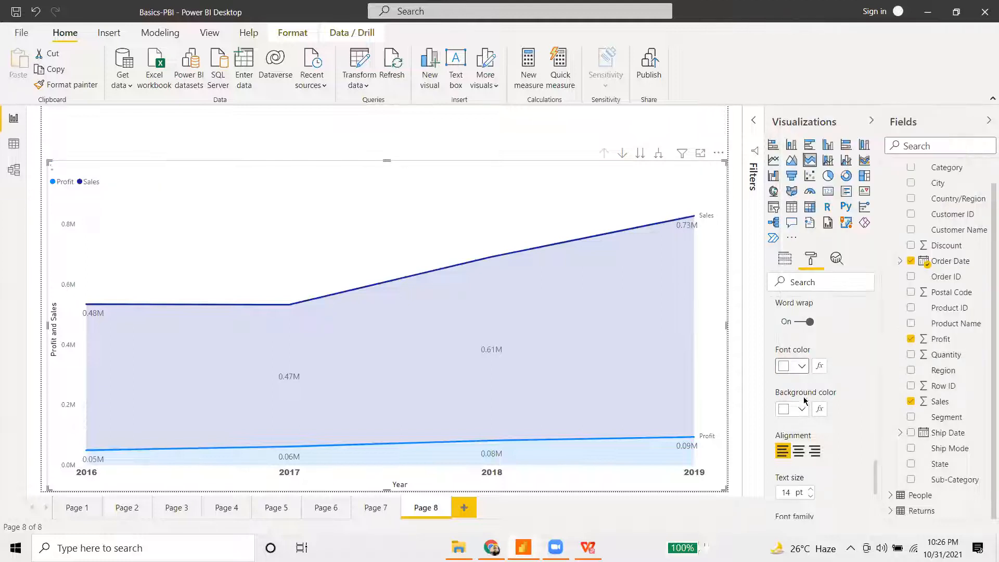
left_click(801, 409)
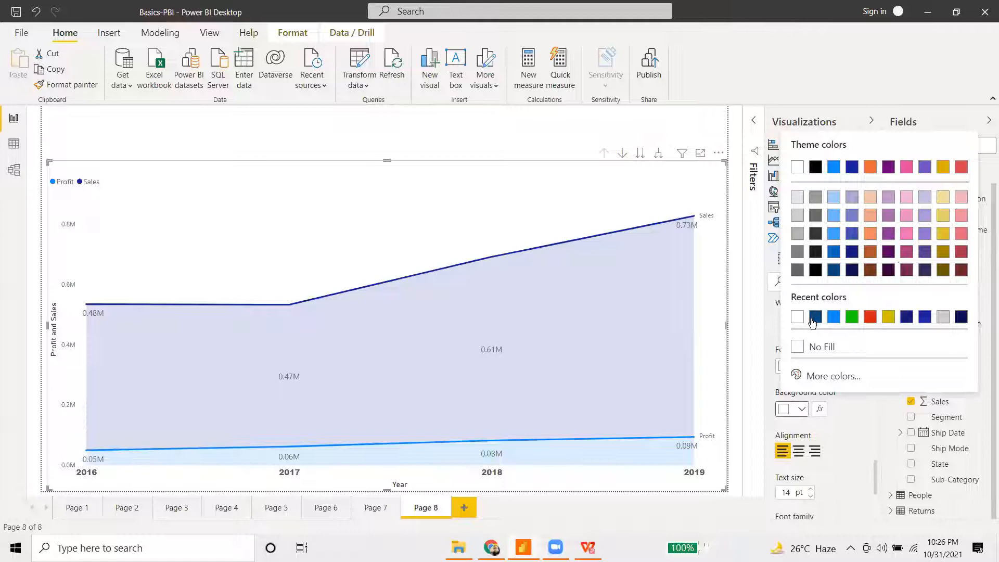
left_click(814, 317)
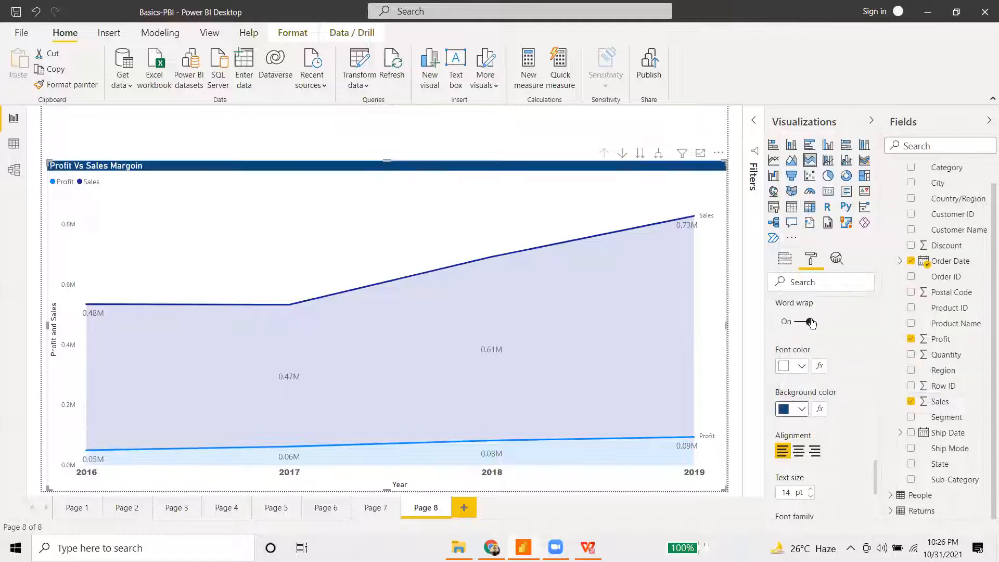
- Center the chart title and set its text size to 15 pt
left_click(799, 450)
left_click(811, 495)
left_click(810, 490)
left_click(811, 491)
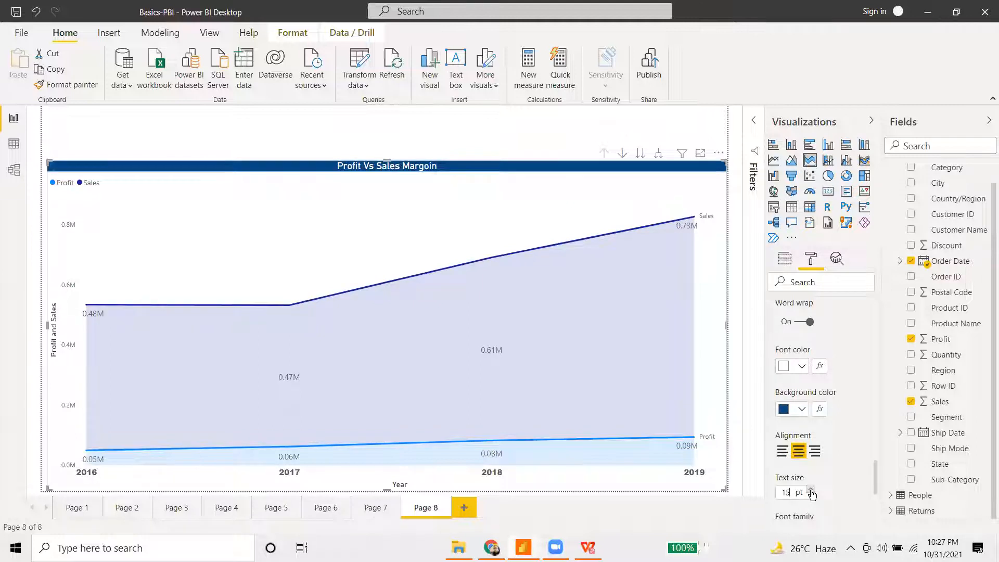
left_click(387, 369)
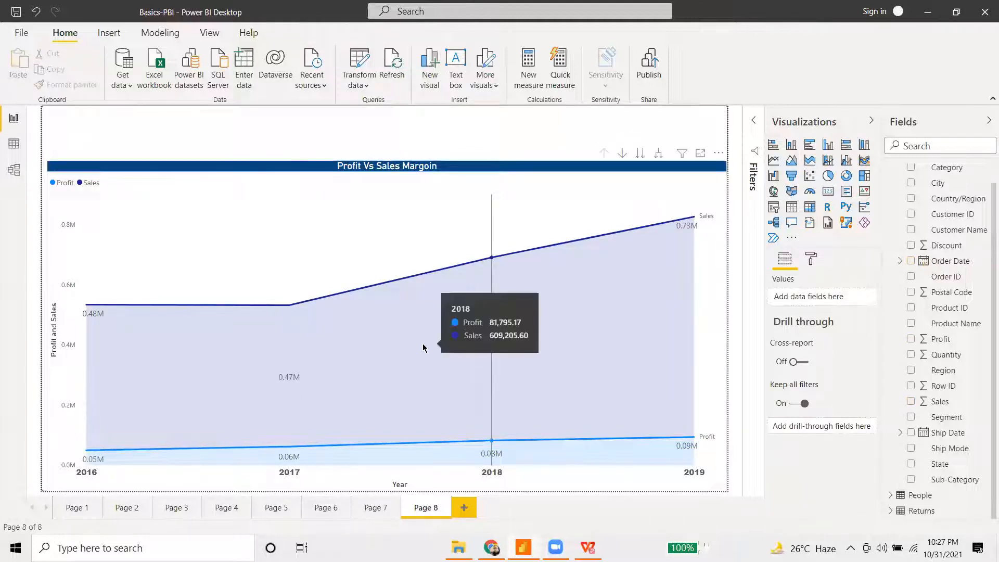
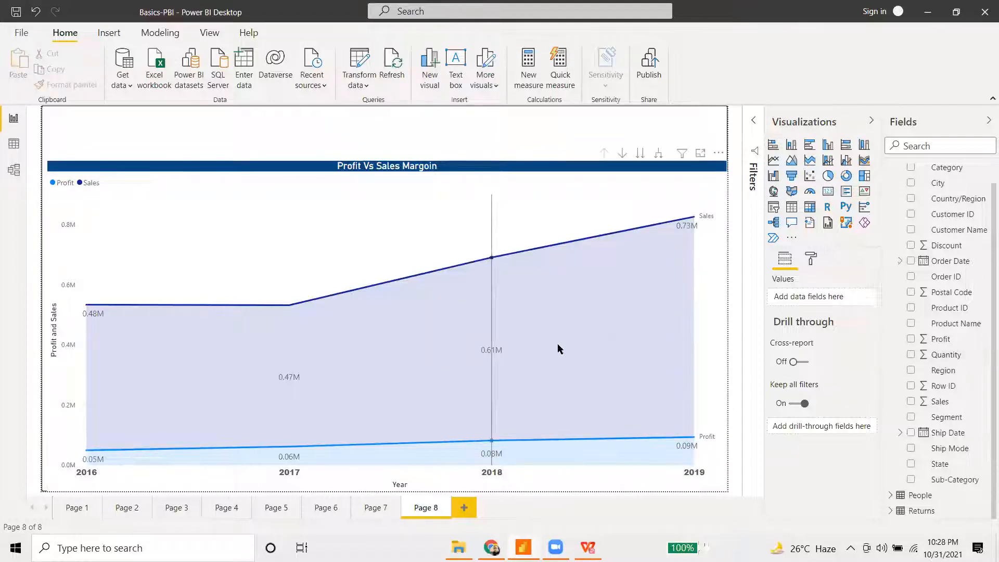
- Move Quantity out of the area chart's Values and into its Tooltips well
left_click(806, 258)
left_click(563, 257)
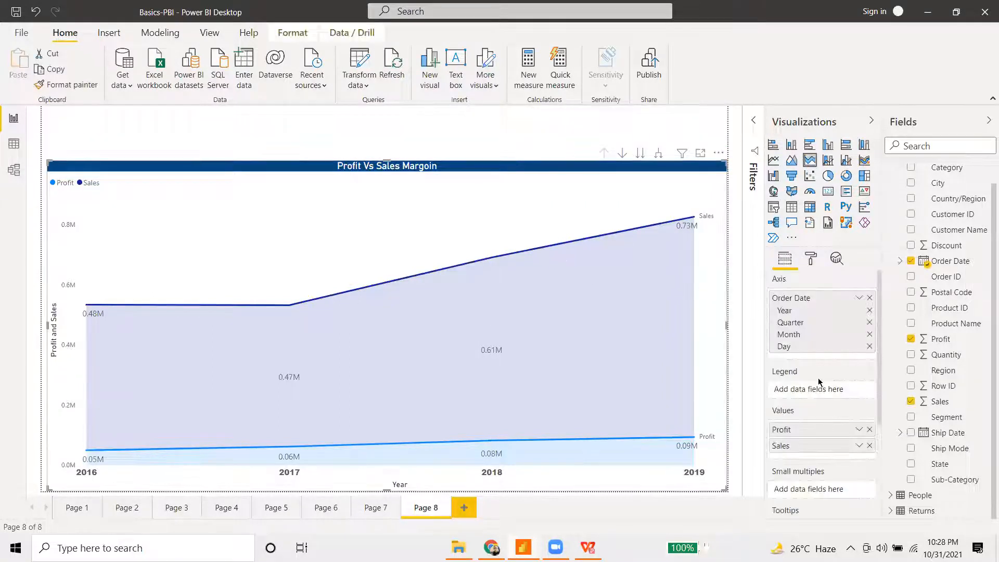
left_click_drag(950, 361, 817, 462)
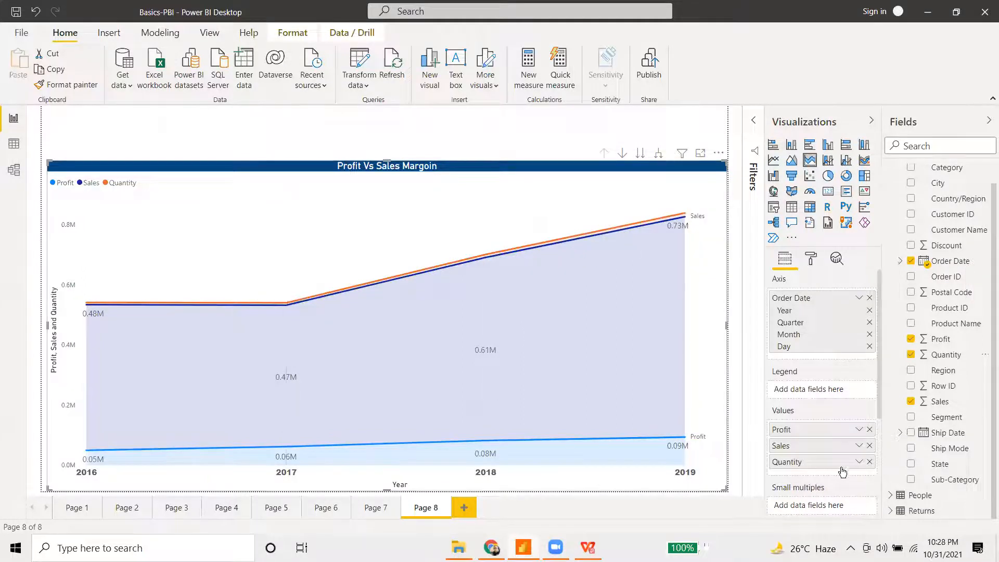
left_click(869, 461)
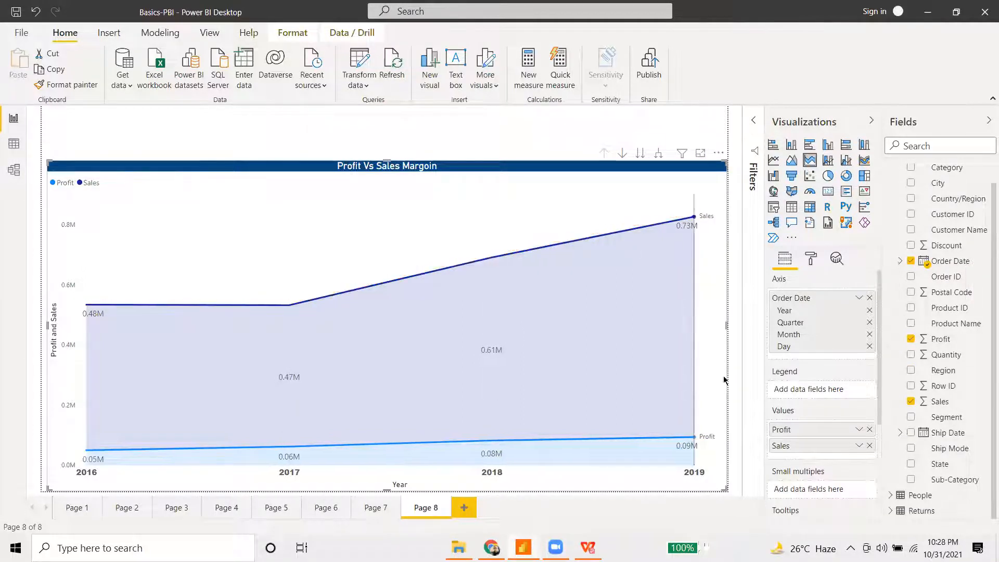
scroll(838, 437, "down", 2)
left_click_drag(951, 358, 815, 451)
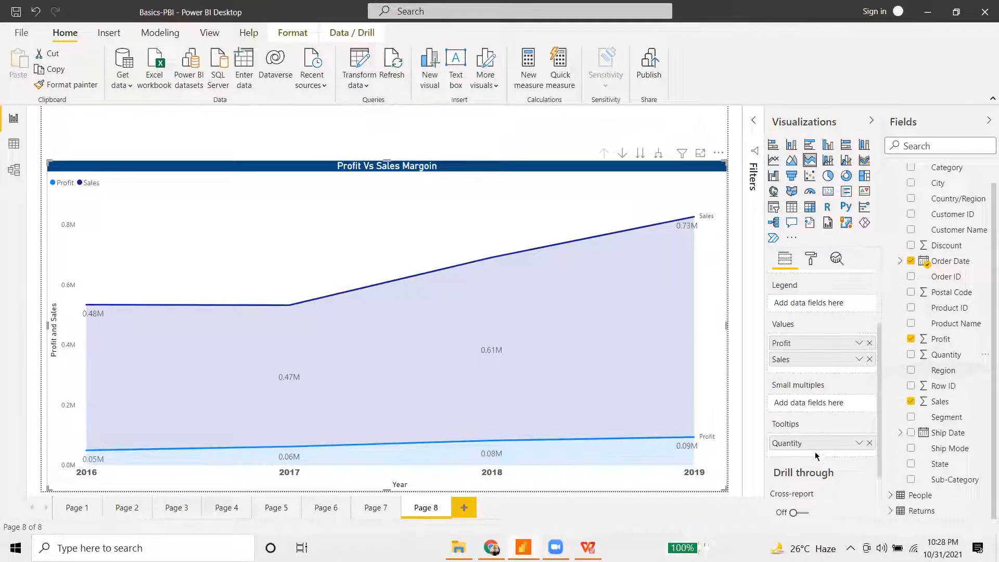
mouse_move(307, 407)
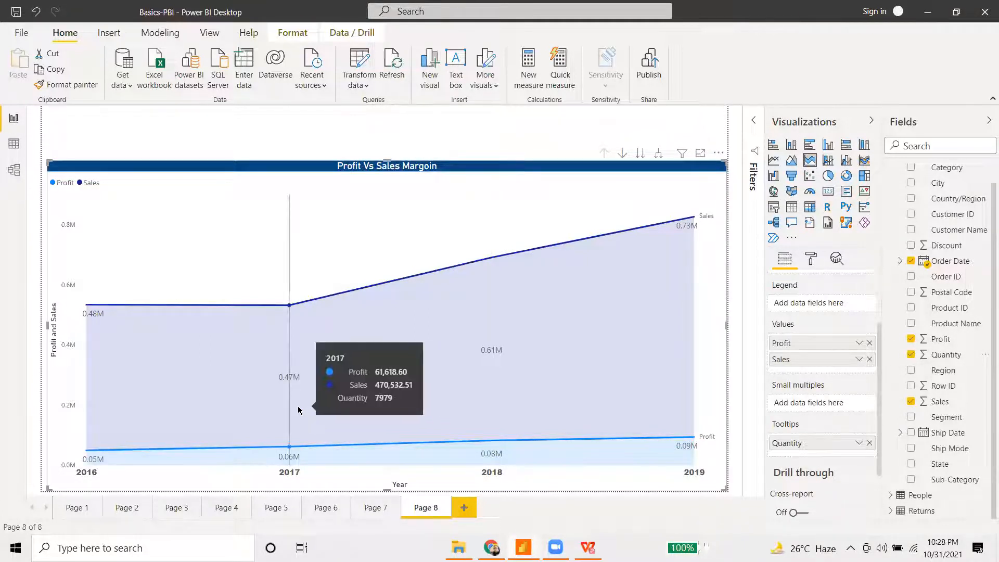
mouse_move(679, 394)
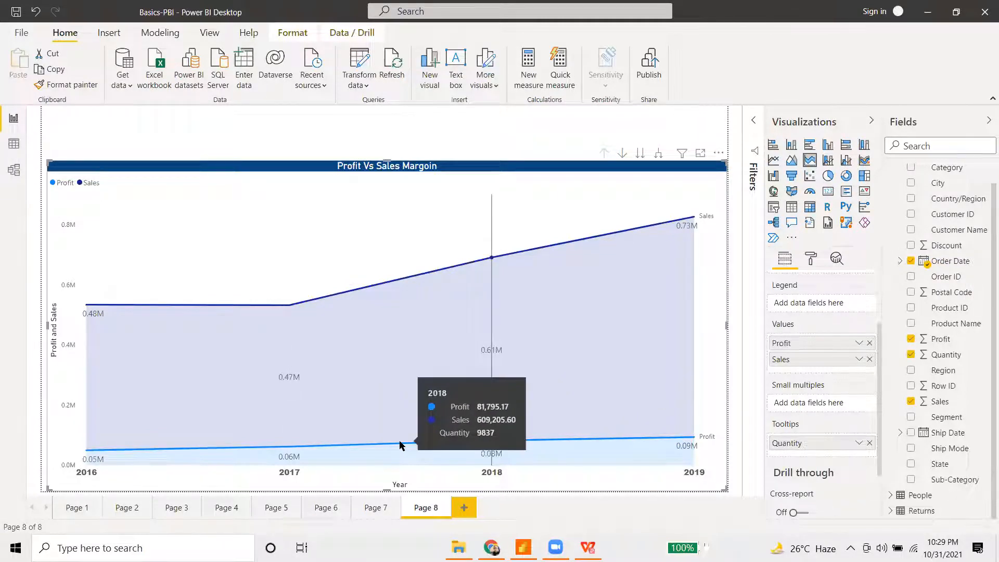
- Create Page 9 and paste a shrunken copy of Page 1's Sales Projection chart onto it
left_click(463, 508)
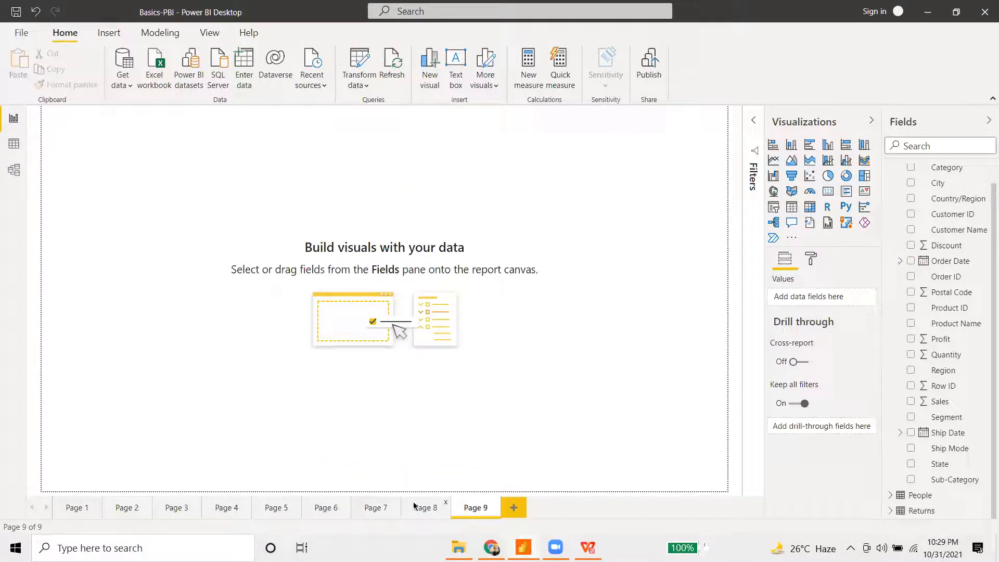
left_click(87, 510)
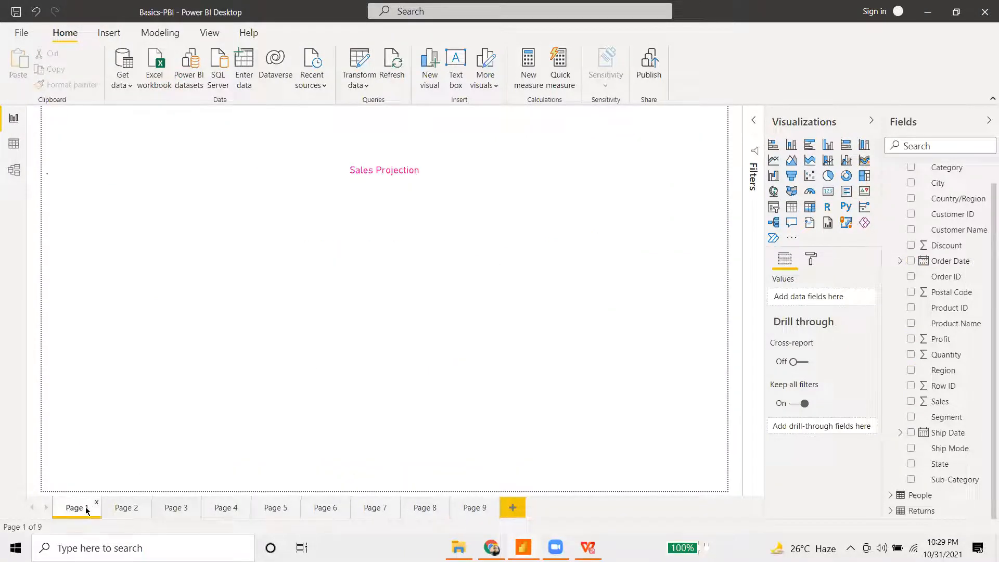
left_click(348, 229)
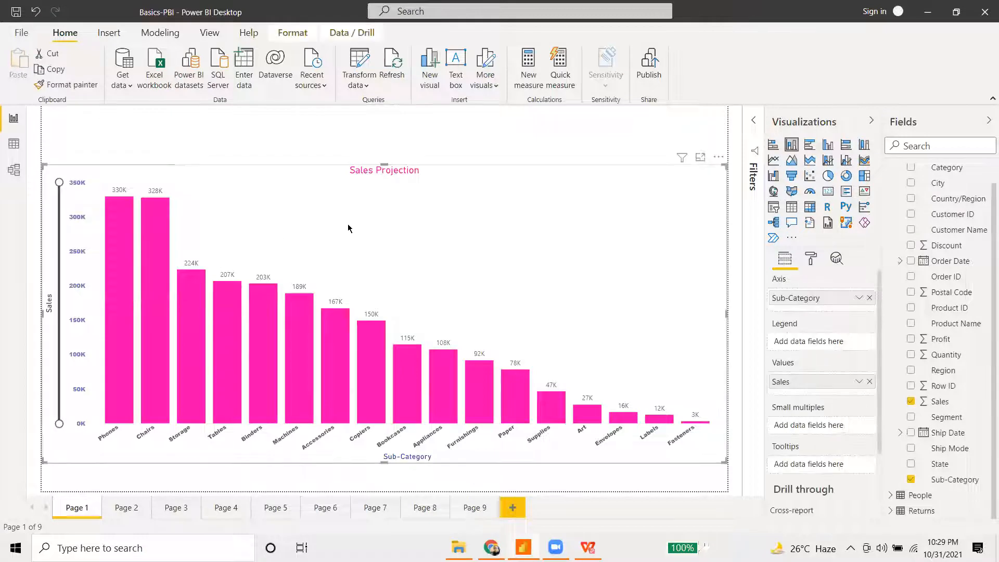
left_click(478, 510)
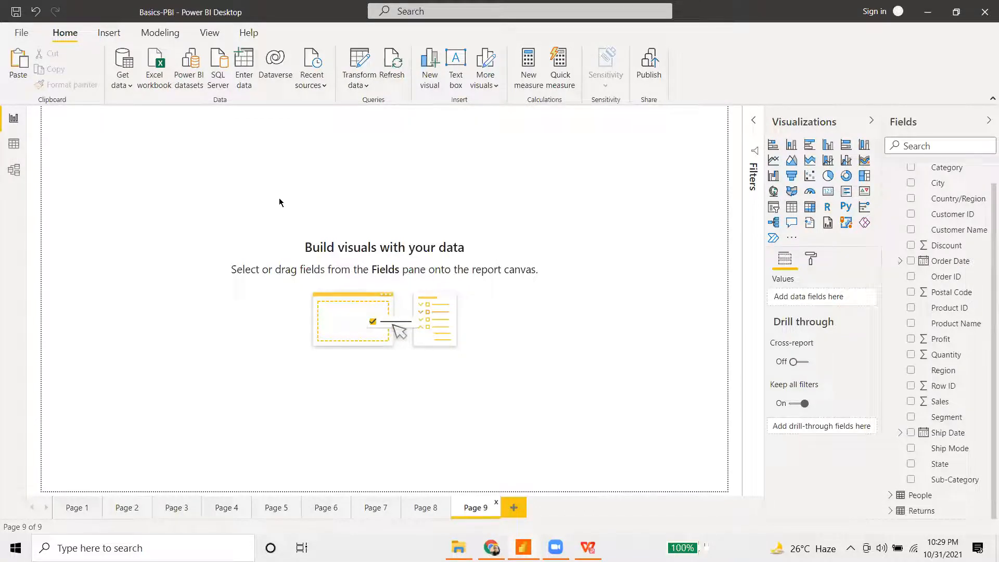
key("ctrl+v")
left_click_drag(726, 461, 347, 305)
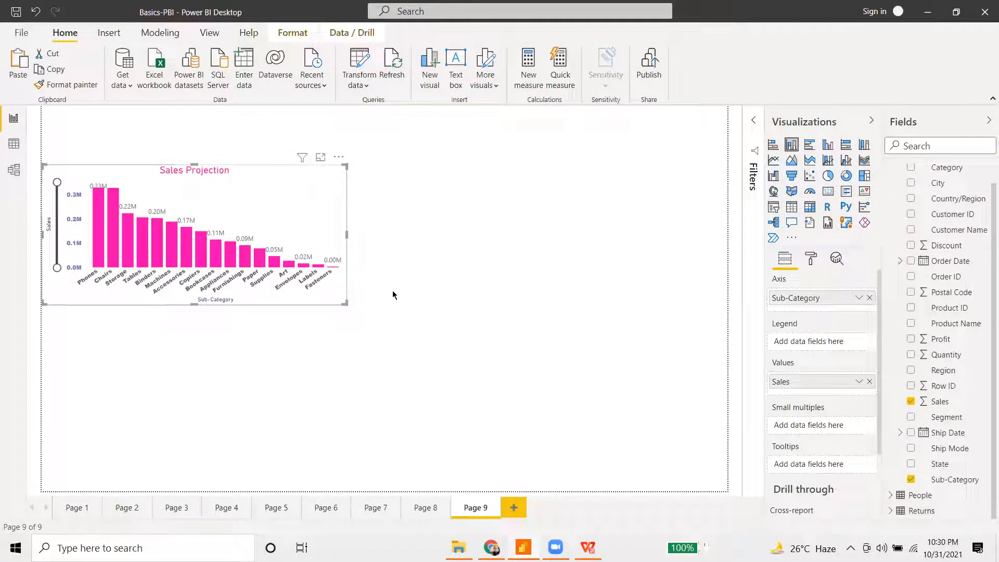
left_click_drag(271, 194, 271, 188)
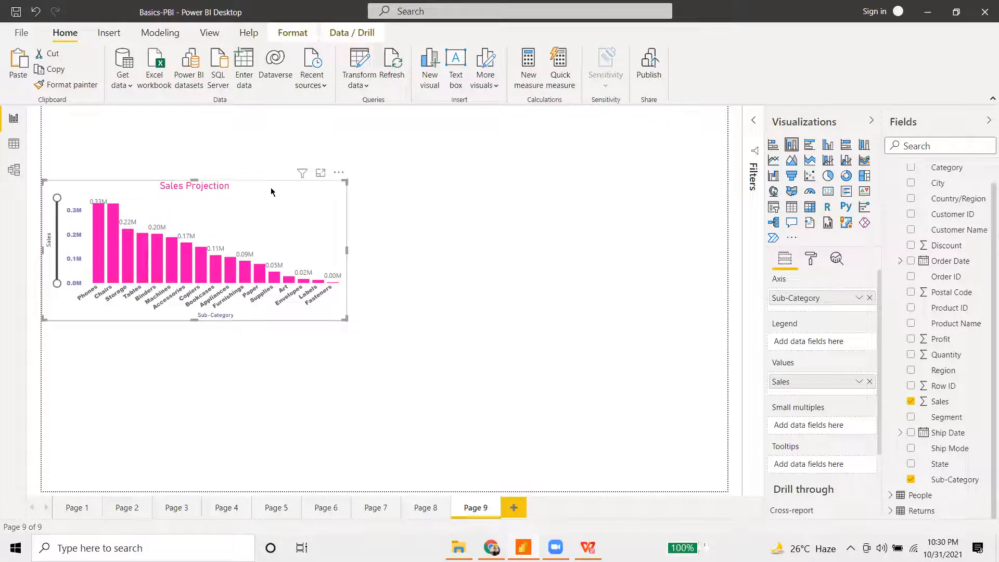
left_click(123, 507)
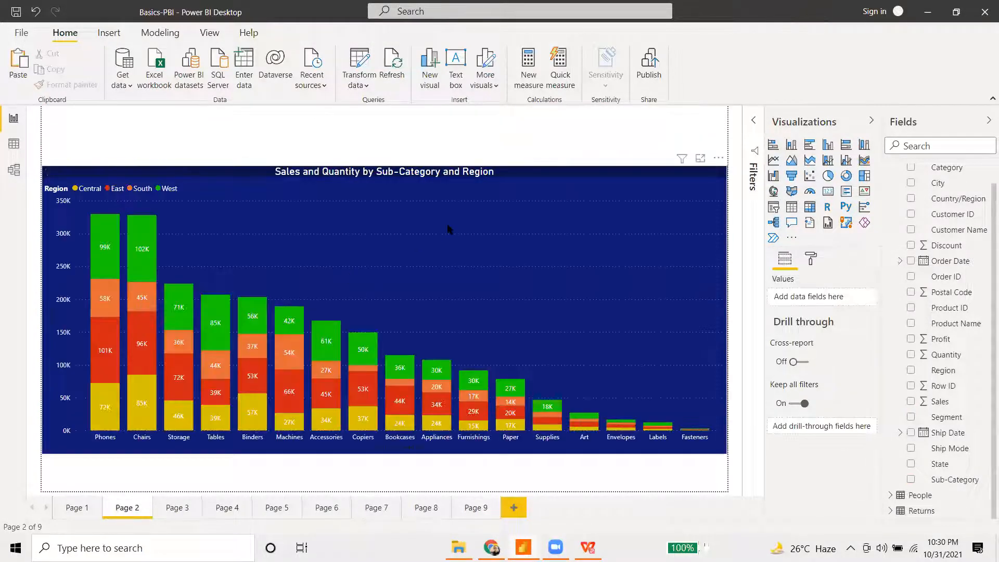
- Paste Page 2's Sales and Quantity stacked chart onto Page 9 and delete Sales Projection
left_click(447, 227)
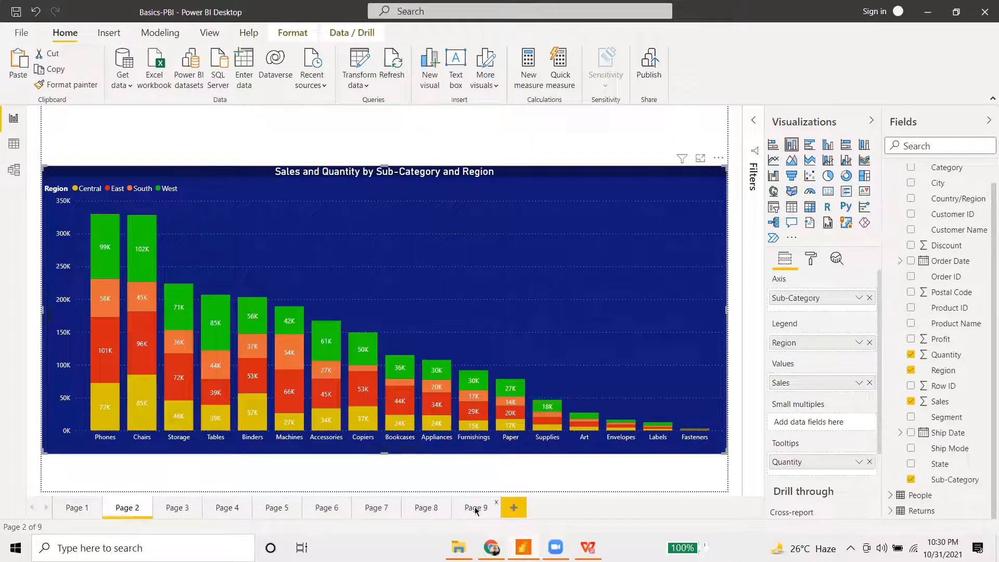
left_click(476, 508)
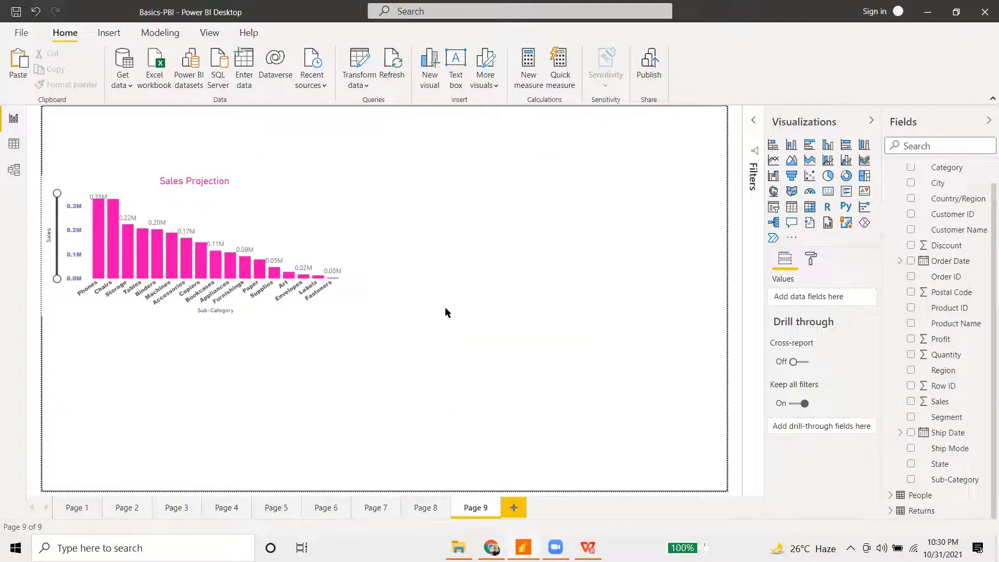
key("ctrl+v")
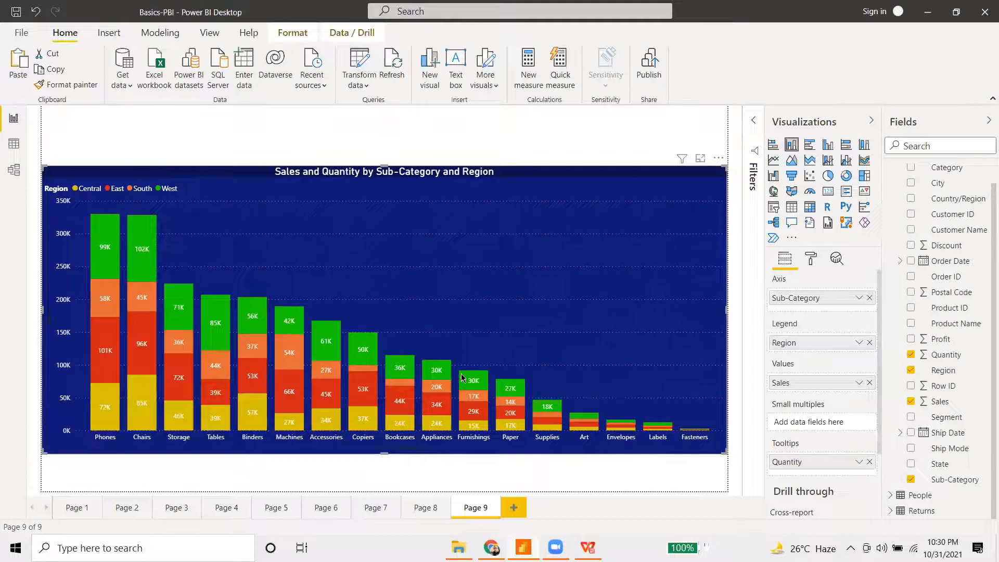
left_click_drag(724, 452, 364, 302)
left_click_drag(314, 263, 631, 262)
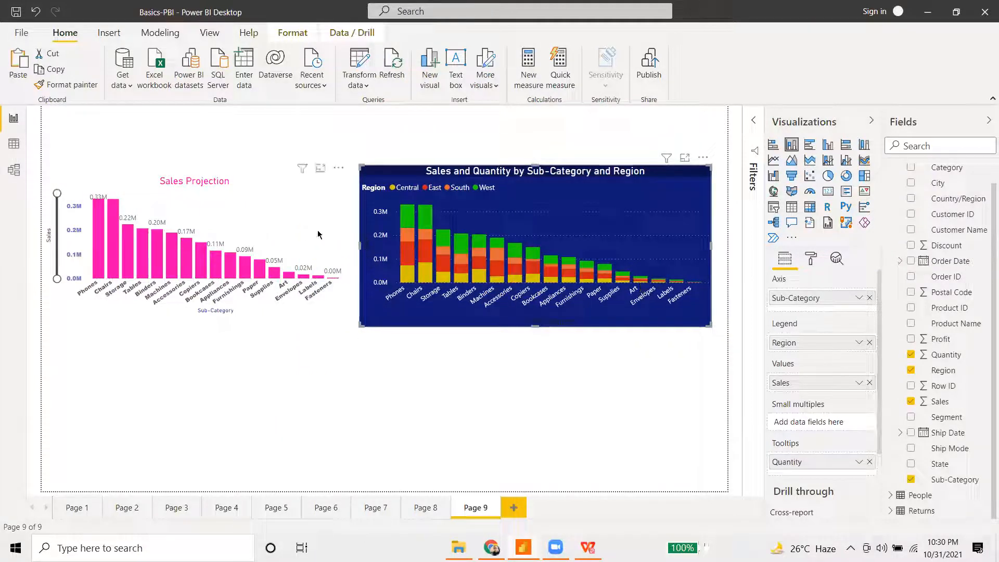
left_click(296, 202)
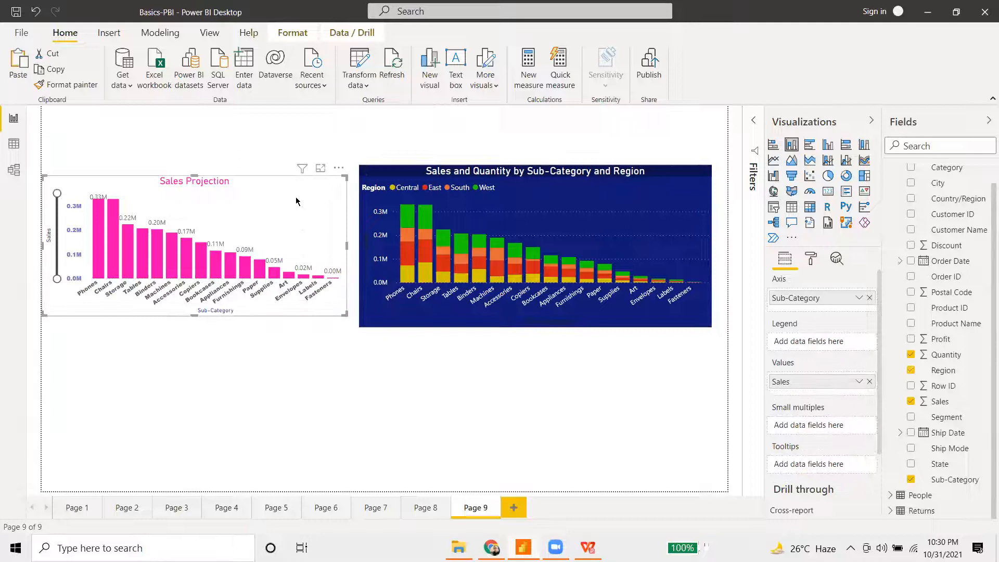
key("Delete")
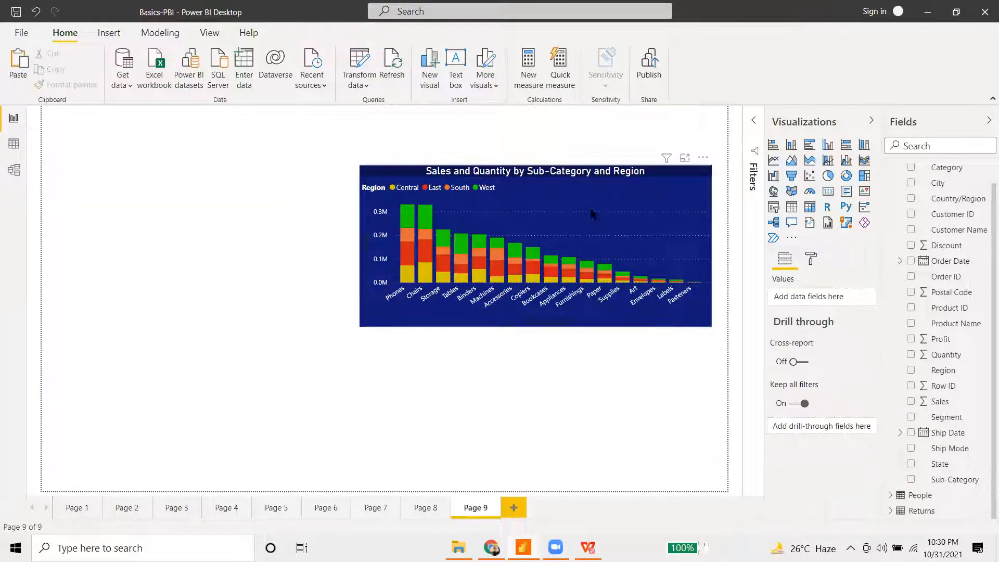
- Move the stacked chart to Page 9's left edge and enlarge it
left_click_drag(623, 214, 305, 210)
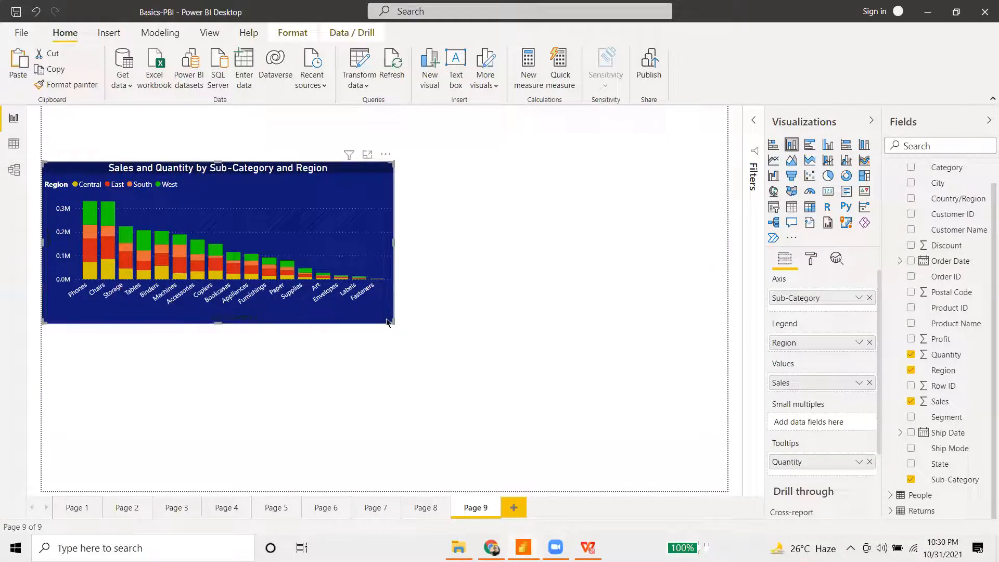
left_click_drag(393, 320, 411, 337)
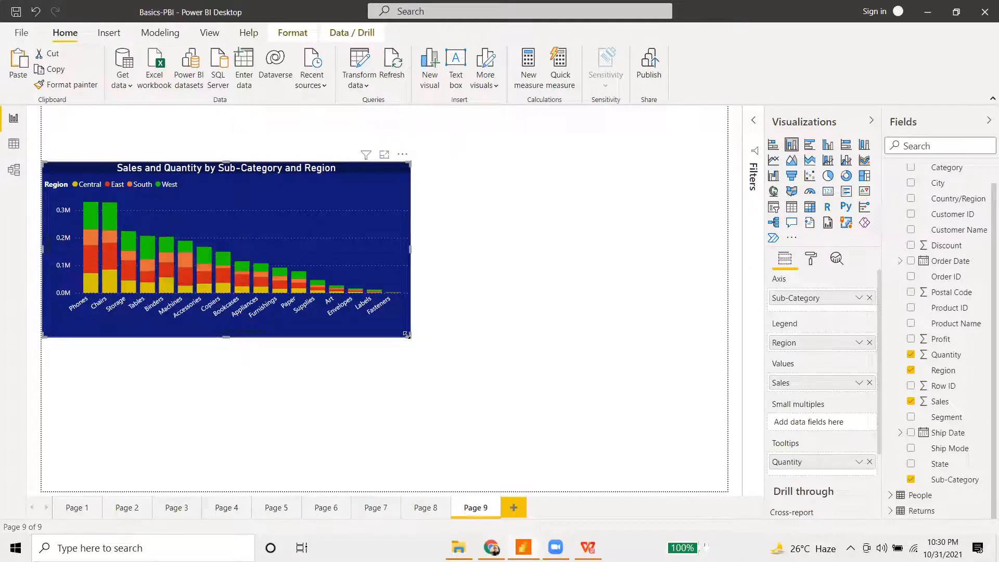
left_click_drag(407, 334, 555, 437)
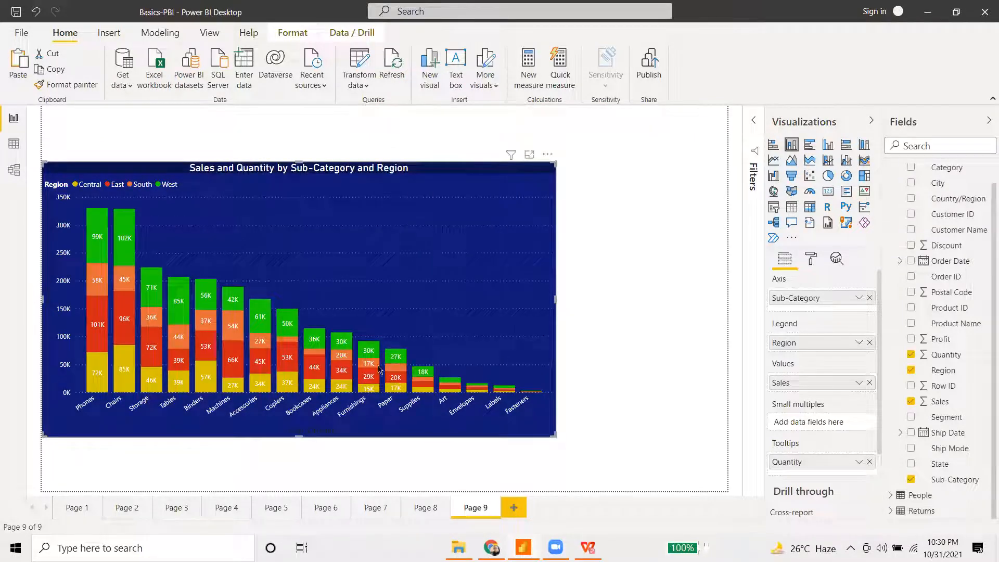
left_click_drag(295, 349, 535, 350)
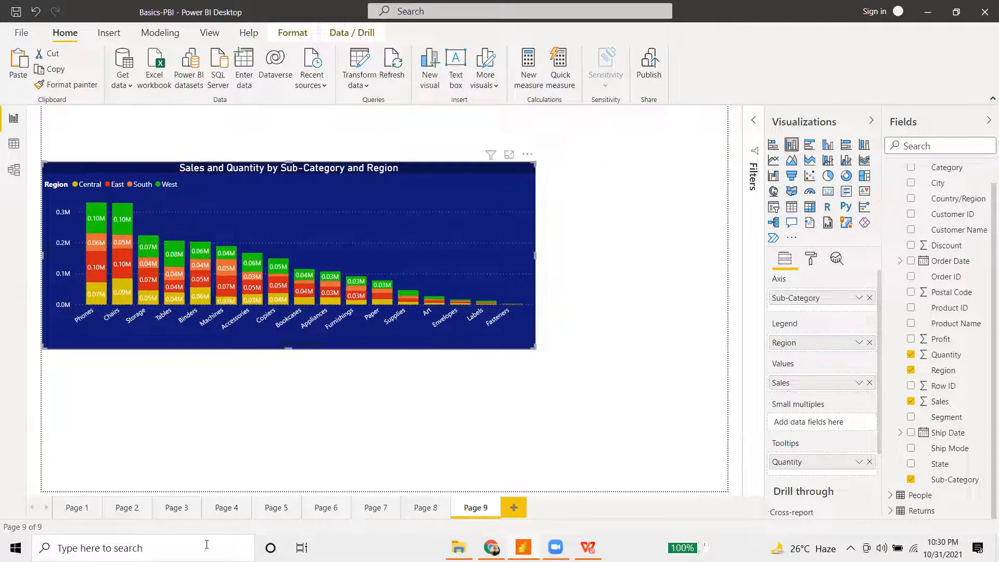
left_click(177, 510)
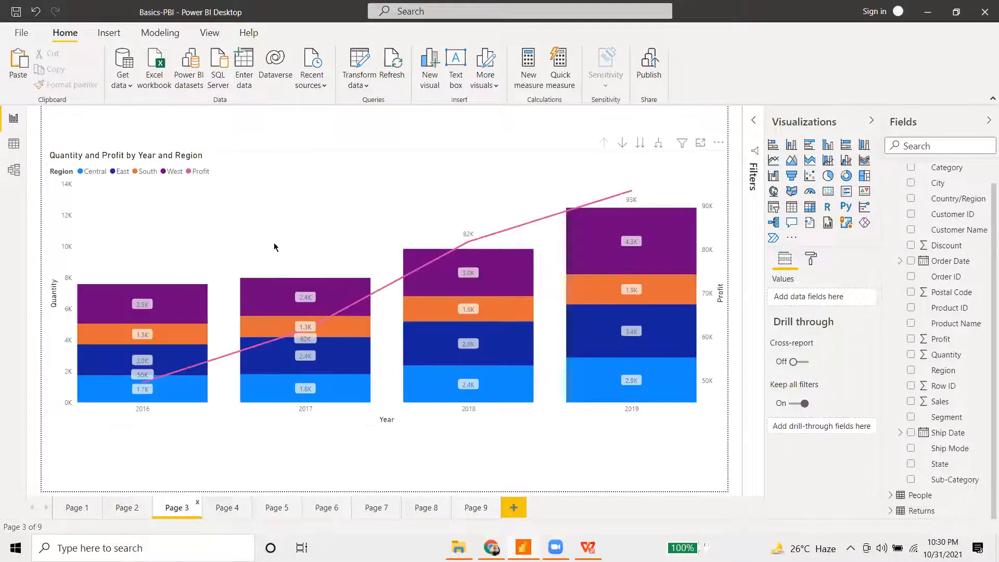
left_click(325, 231)
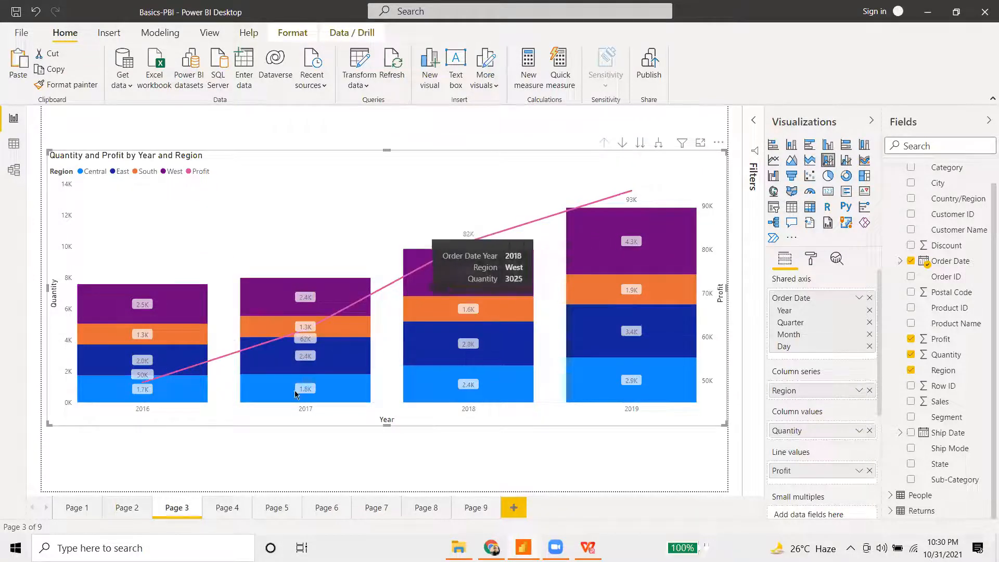
left_click(214, 506)
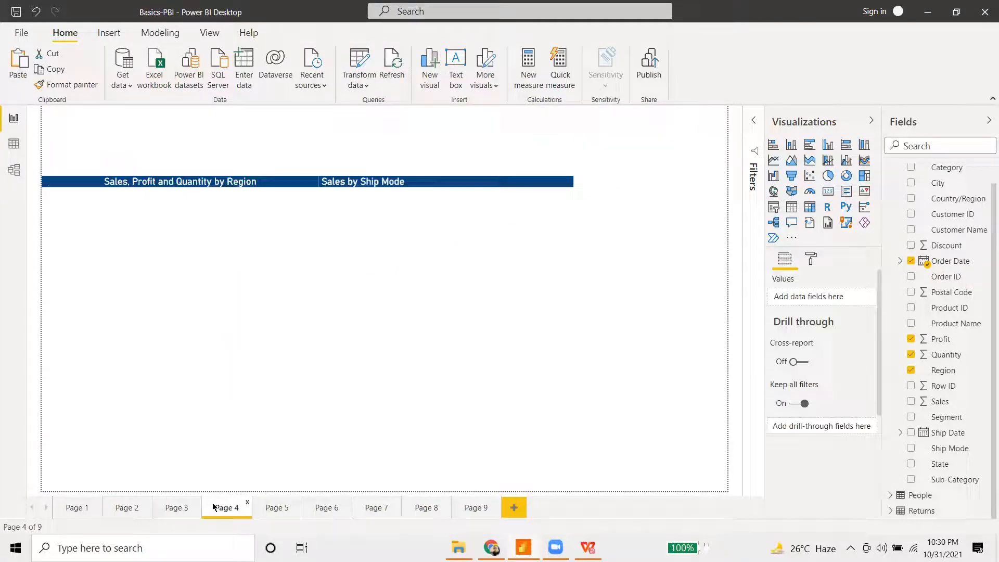
- Add Page 4's Region pie chart to Page 9, shrunk and aligned with the column chart's top
left_click(250, 220)
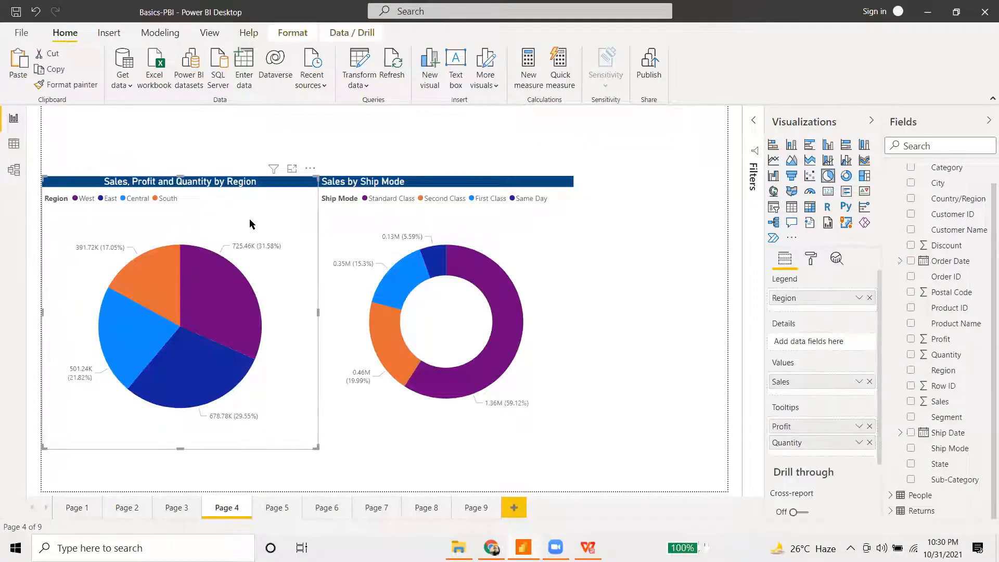
left_click(481, 508)
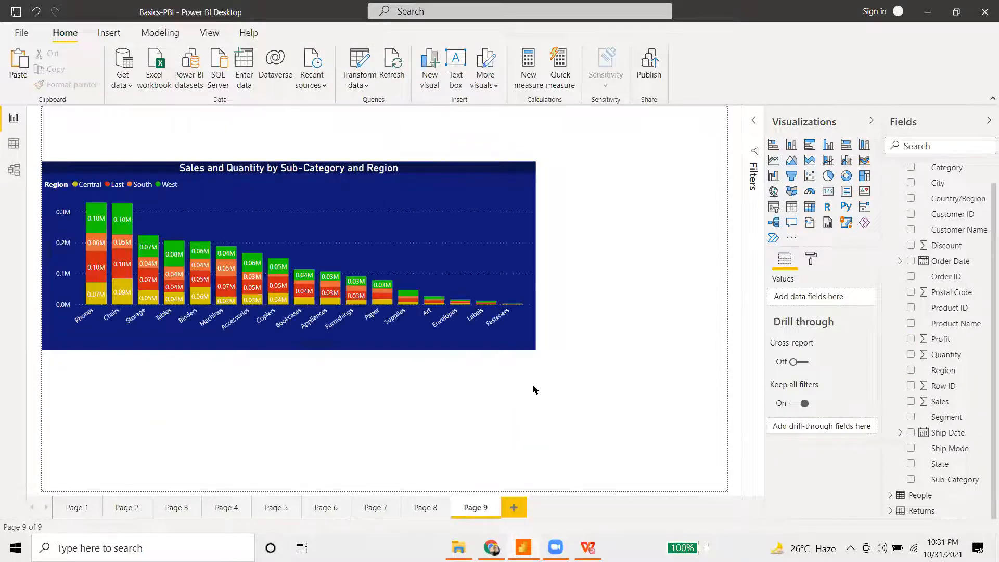
left_click_drag(319, 446, 221, 348)
left_click_drag(165, 257, 654, 264)
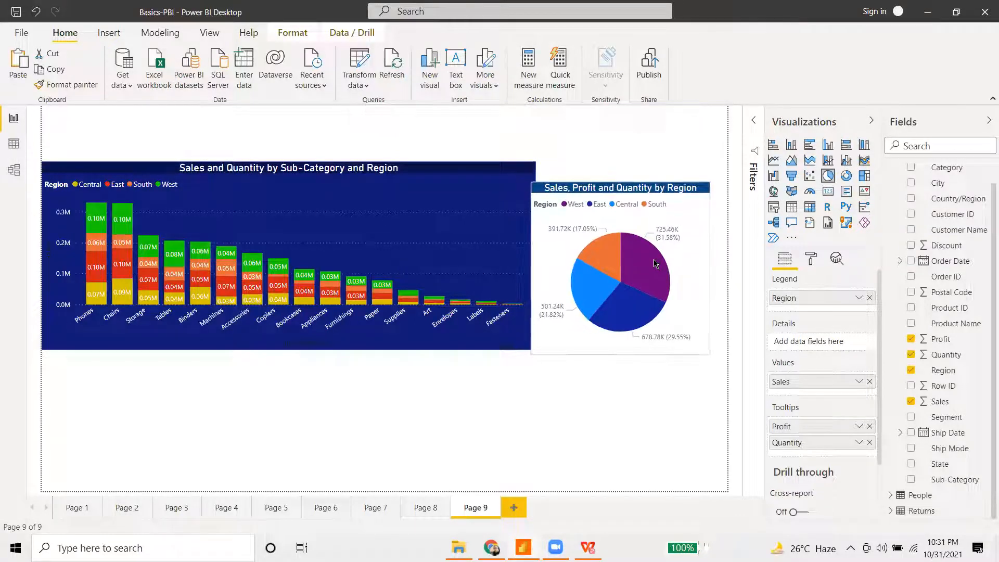
left_click_drag(709, 354, 664, 332)
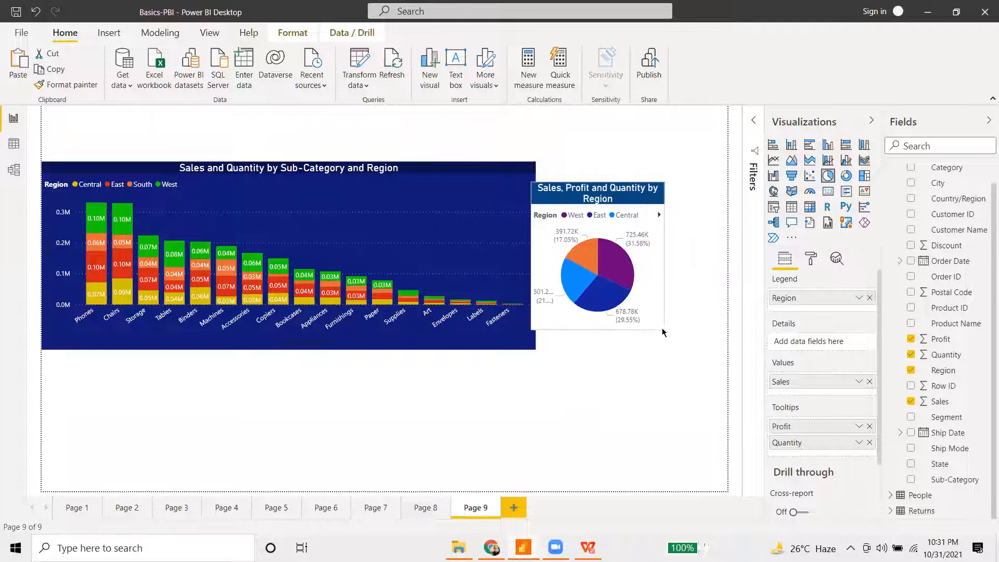
left_click_drag(614, 301, 625, 281)
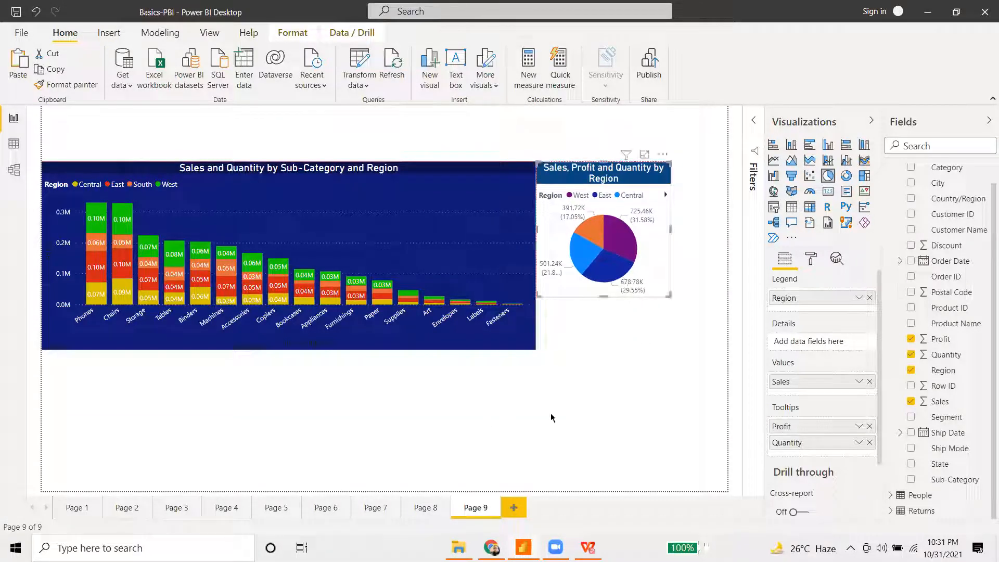
left_click(322, 441)
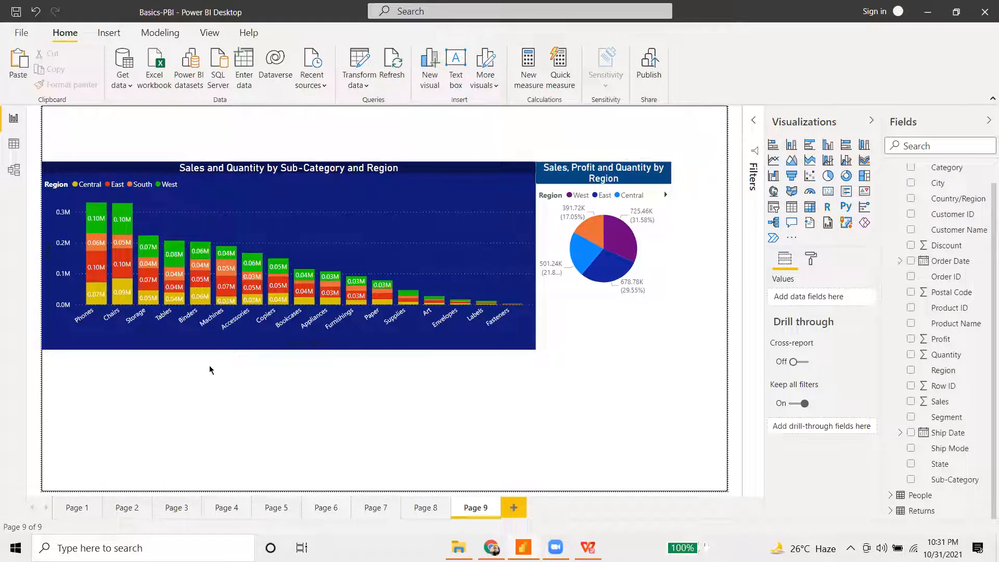
- Paste a copy of the Sales by Ship Mode donut and widen the Region pie
left_click(220, 509)
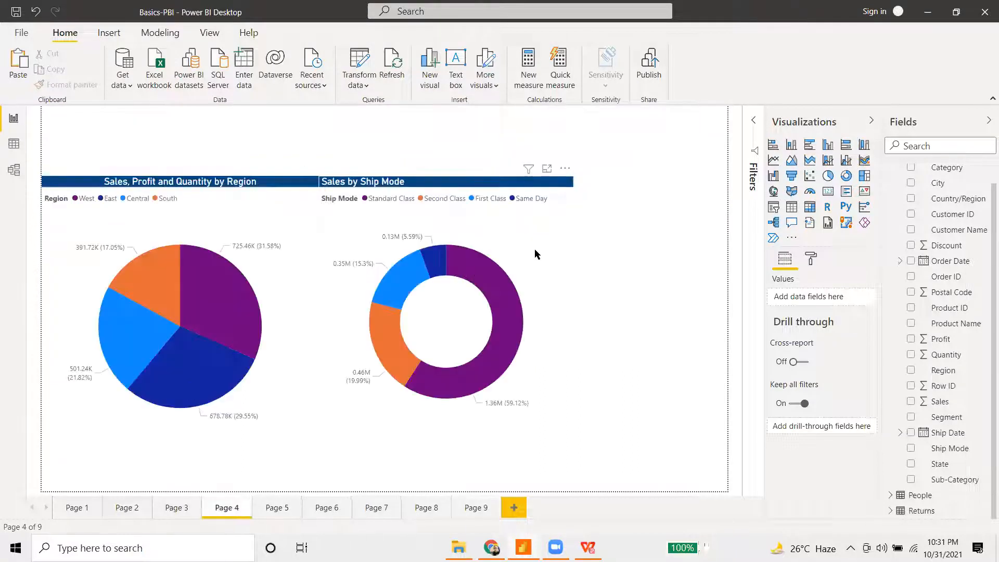
left_click(535, 249)
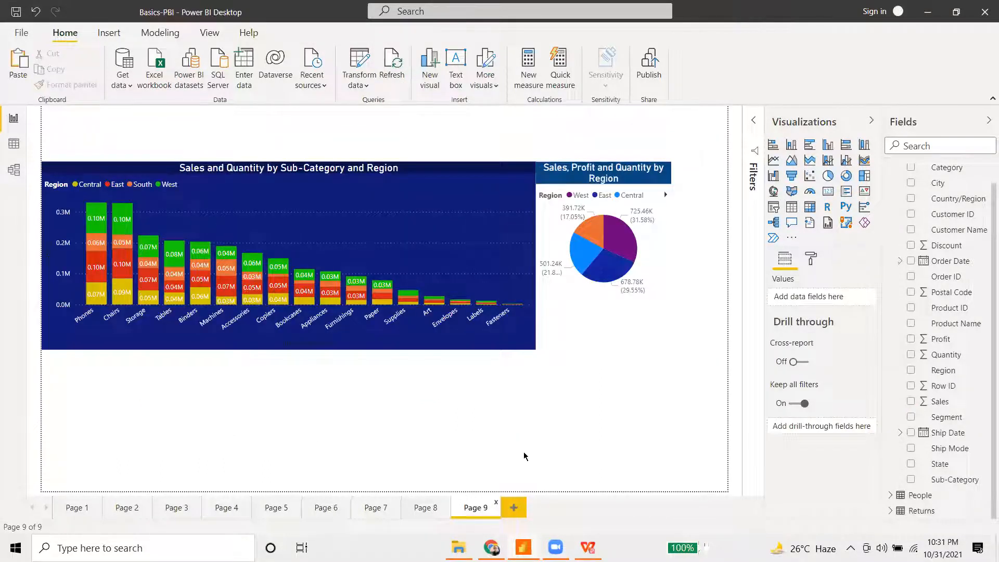
key("ctrl+v")
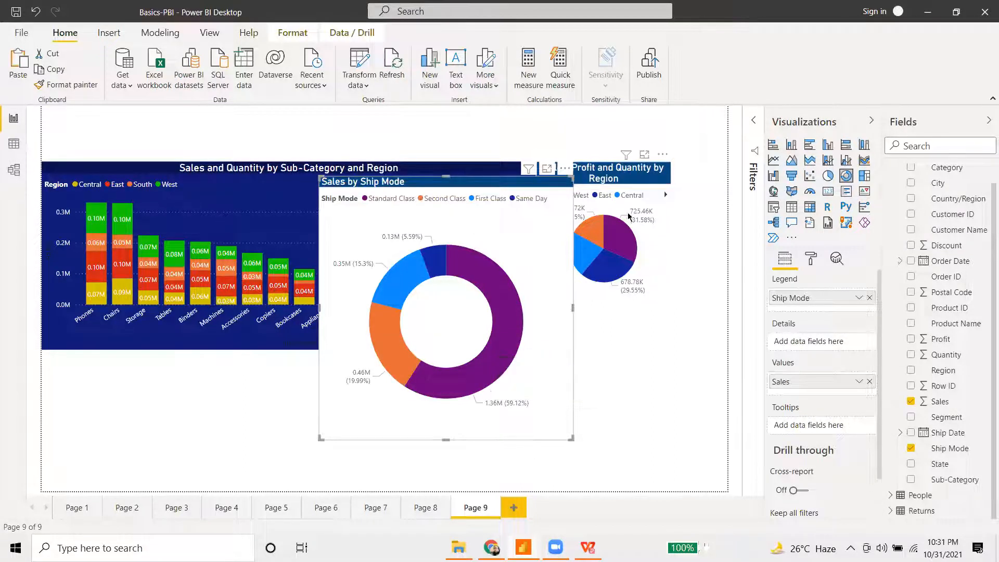
left_click(669, 285)
left_click_drag(668, 296, 727, 295)
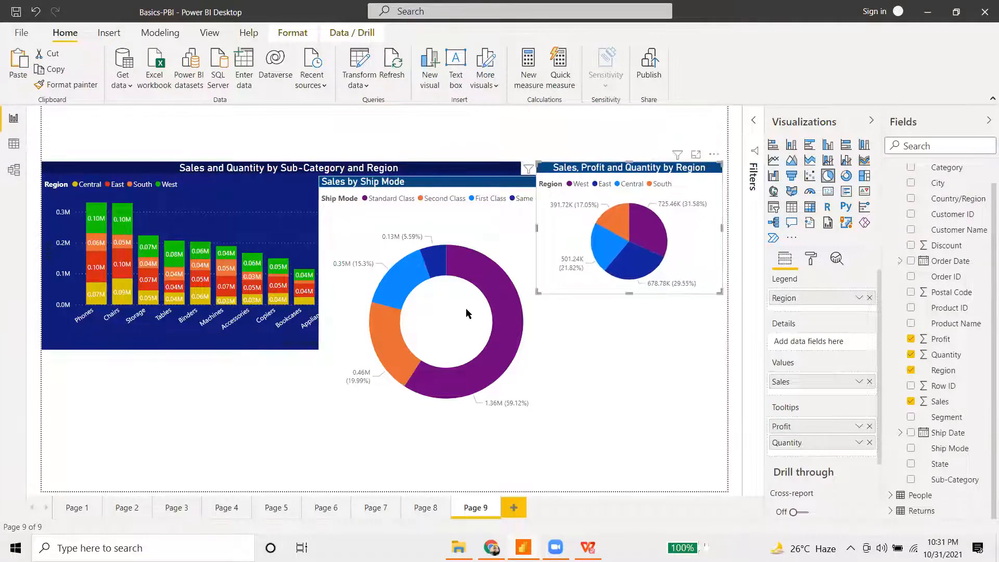
- Move and resize the Ship Mode donut to sit beneath the Region pie
left_click_drag(469, 313, 571, 334)
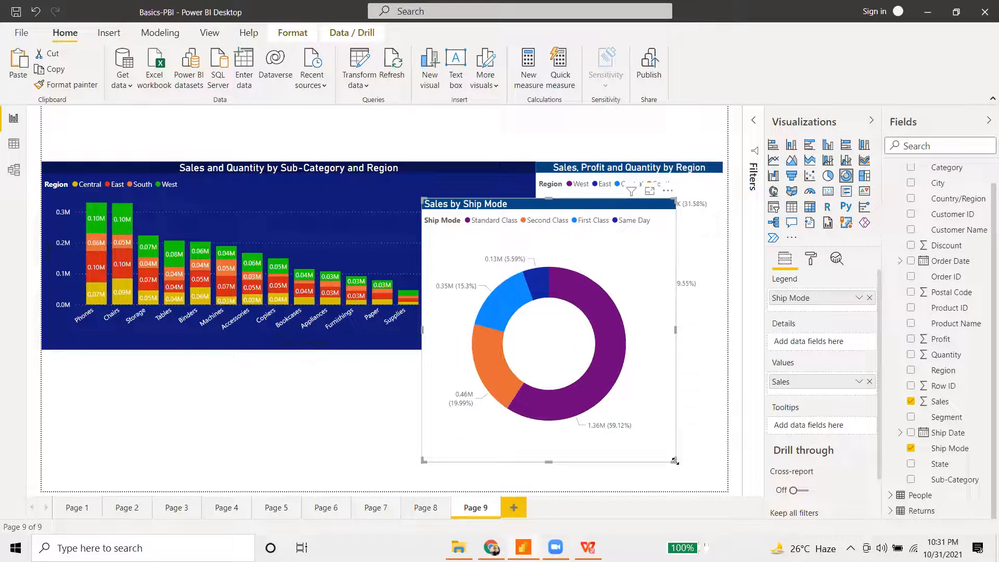
left_click_drag(673, 460, 648, 332)
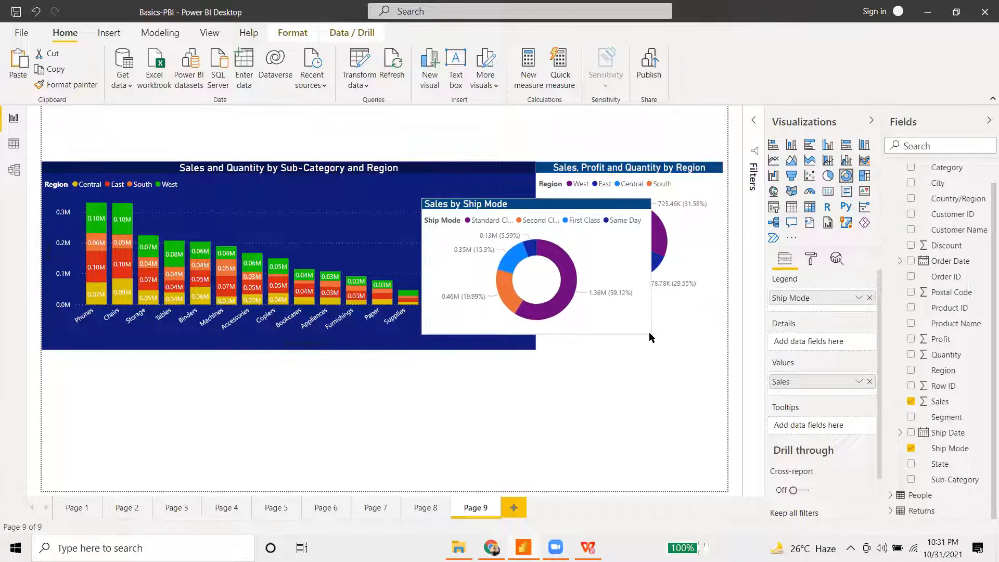
left_click_drag(629, 299, 709, 394)
left_click_drag(503, 367, 537, 367)
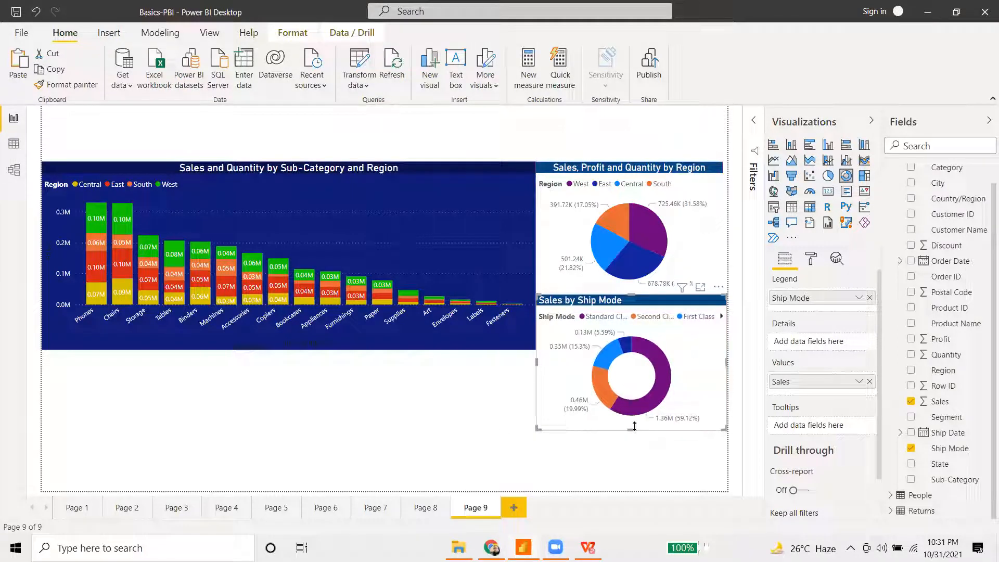
mouse_move(636, 409)
left_mouse_down()
mouse_move(632, 382)
mouse_move(641, 407)
left_mouse_up()
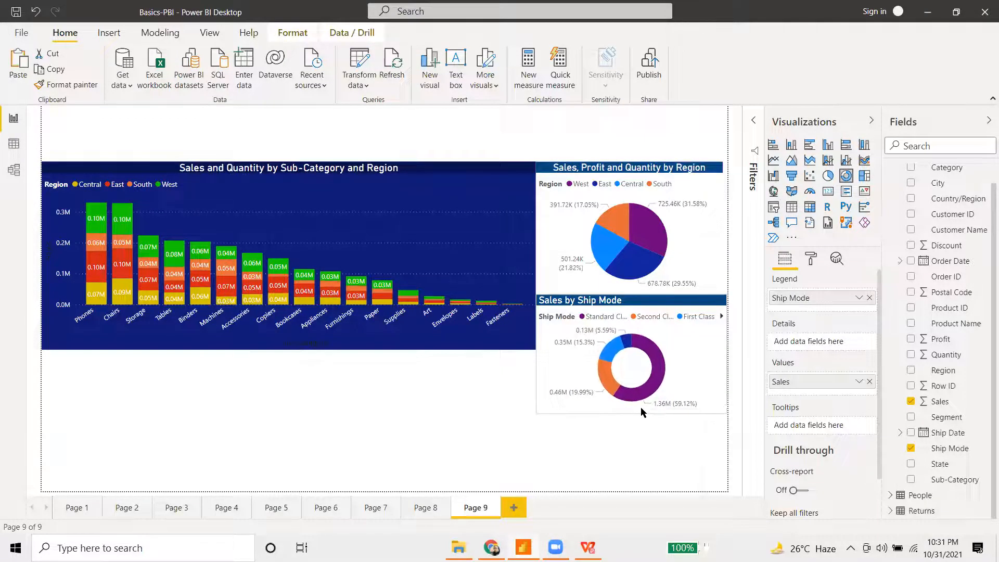
- Copy Page 5's Sales by Sub-Category funnel and paste it onto Page 9
left_click(379, 450)
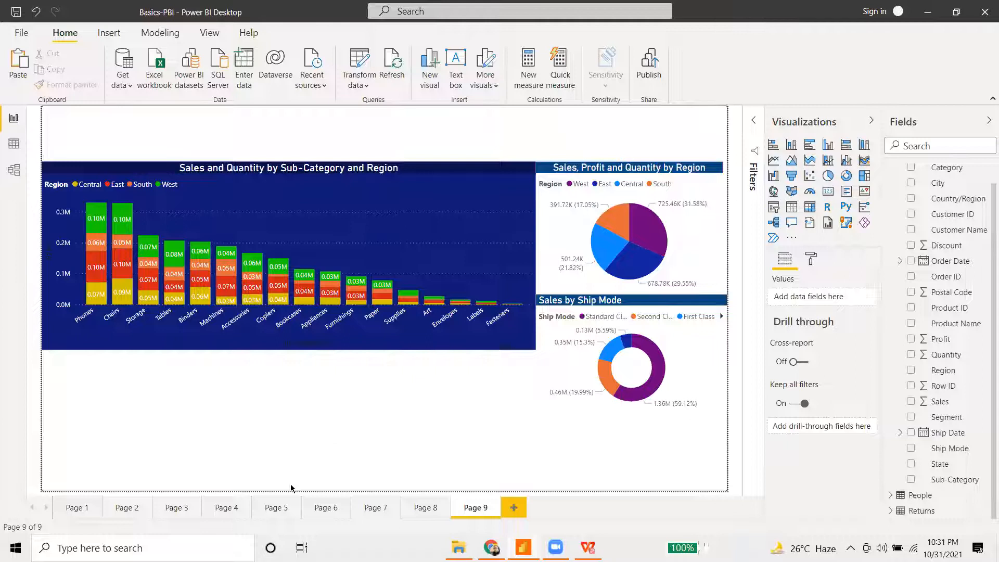
left_click(326, 509)
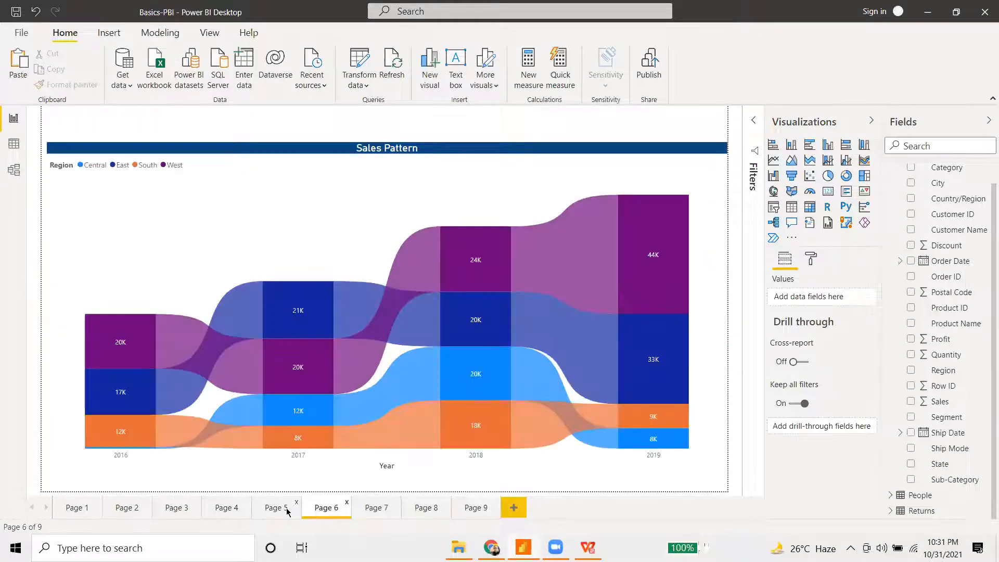
left_click(288, 511)
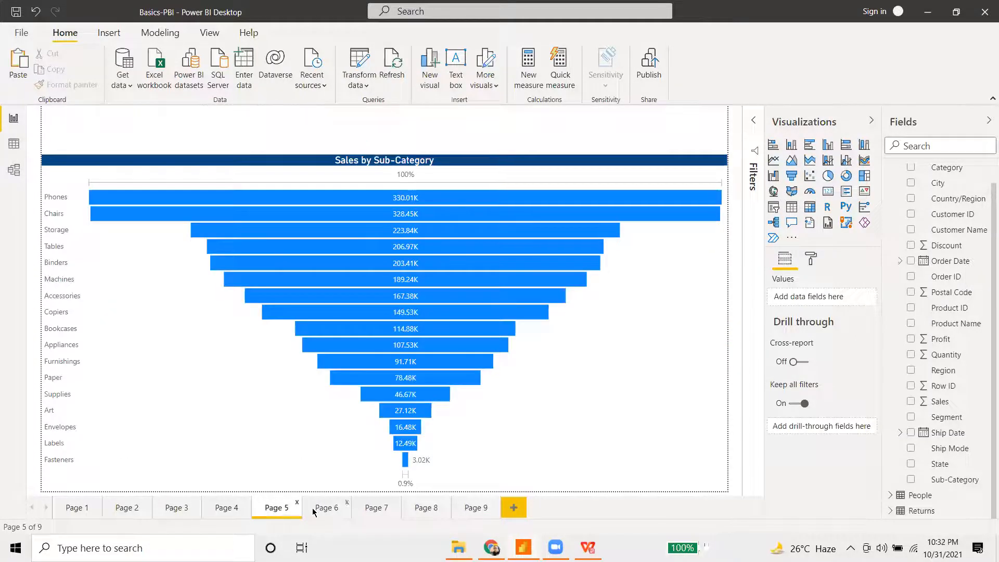
left_click(238, 513)
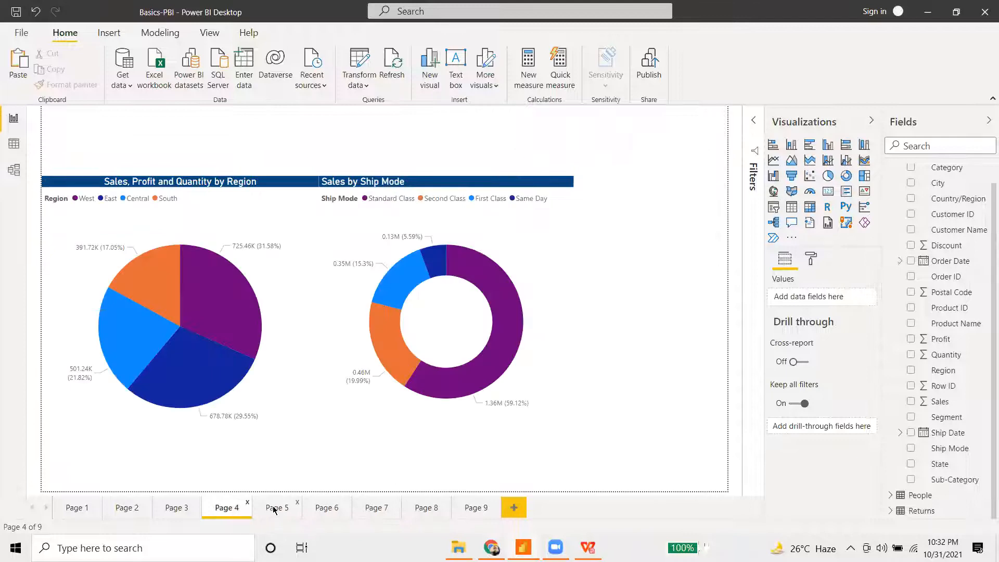
left_click(274, 510)
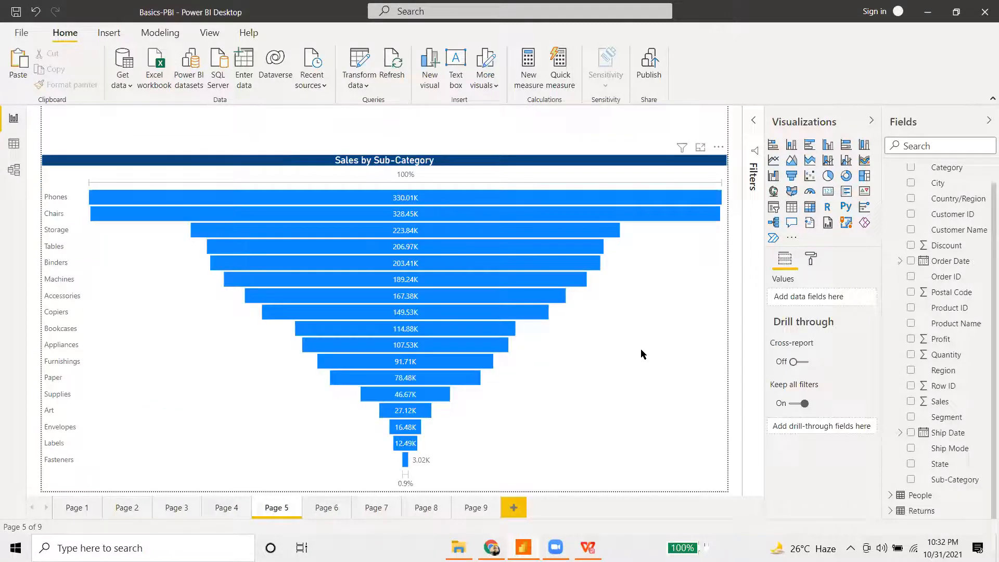
left_click(641, 352)
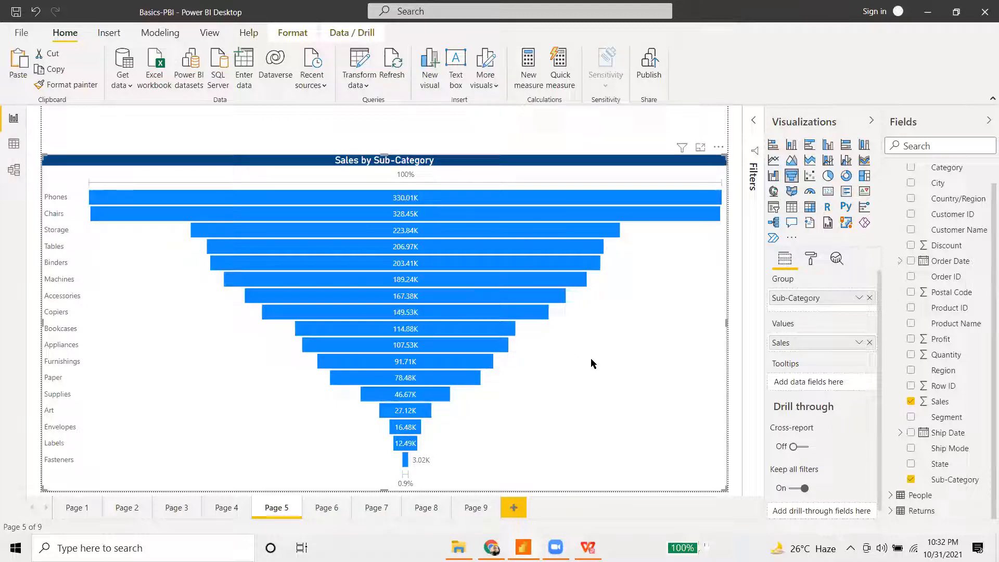
left_click(465, 505)
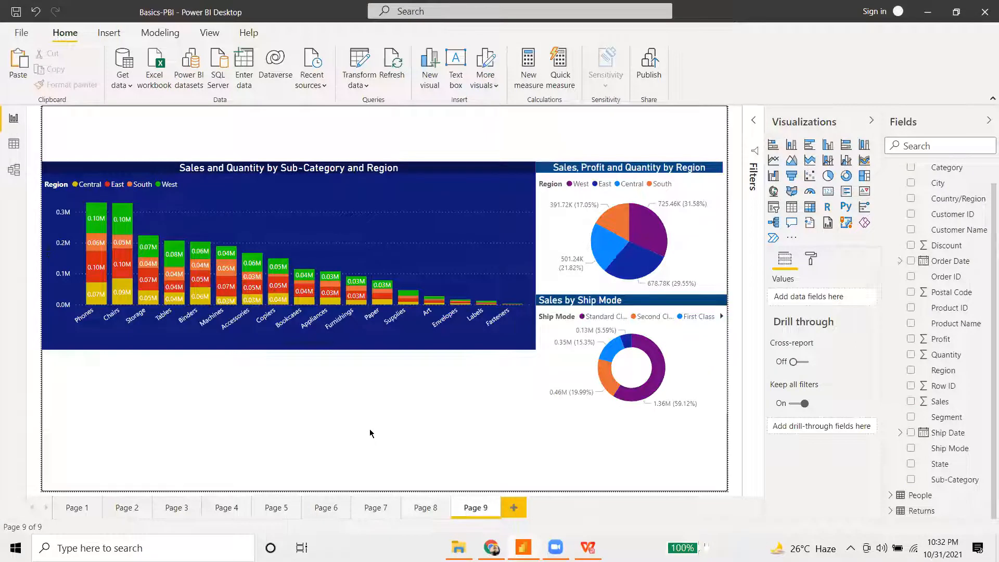
key("ctrl+v")
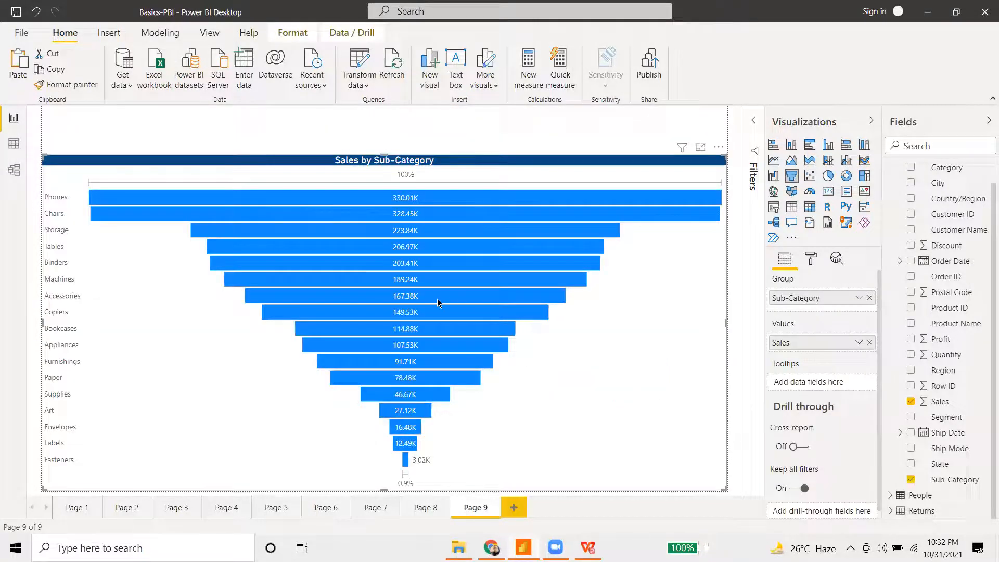
- Shrink the funnel and place it below the Sales and Quantity column chart
left_click(437, 299)
left_click(621, 335)
left_click_drag(44, 156, 242, 256)
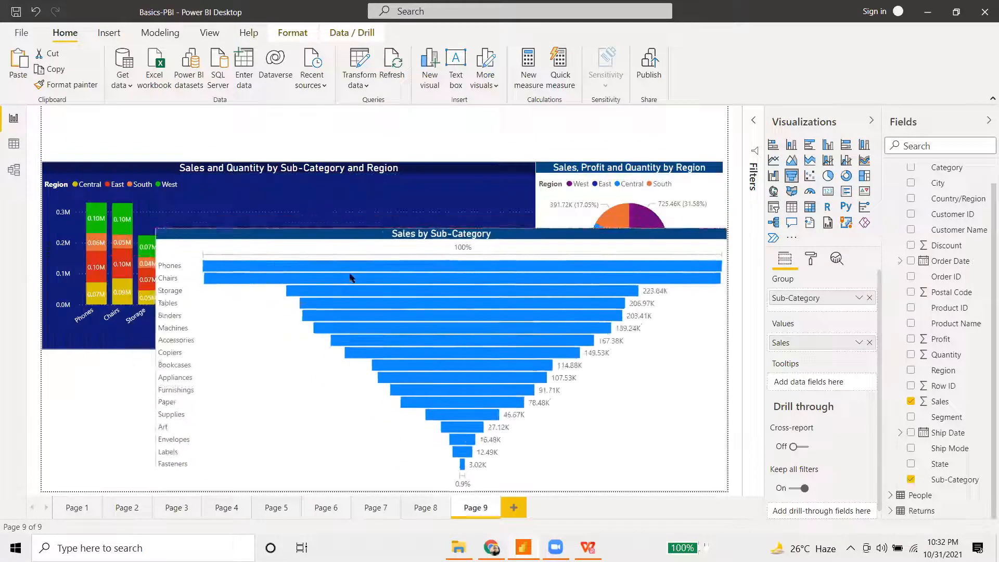
left_click_drag(643, 393, 442, 365)
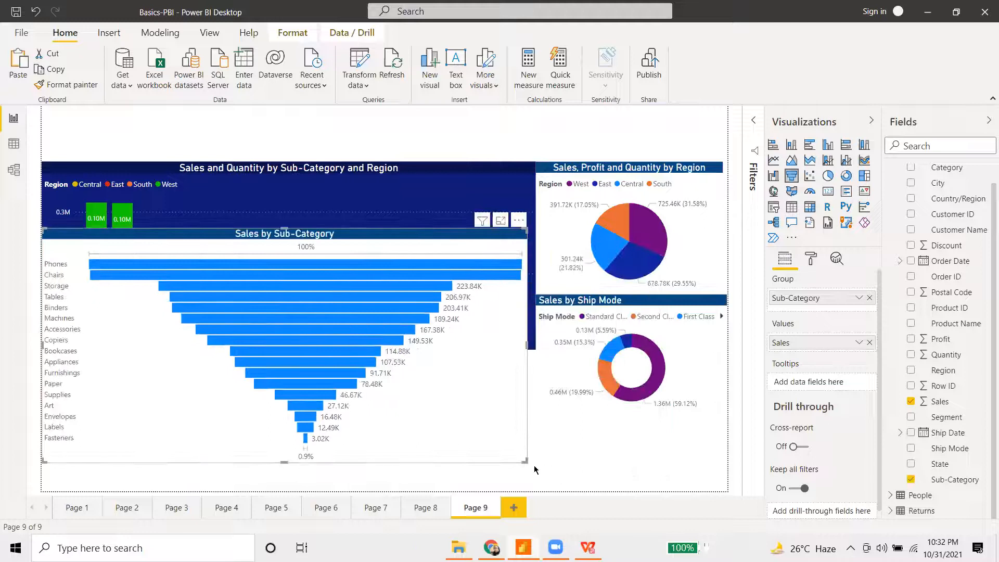
left_click_drag(524, 460, 342, 384)
left_click_drag(283, 345, 261, 470)
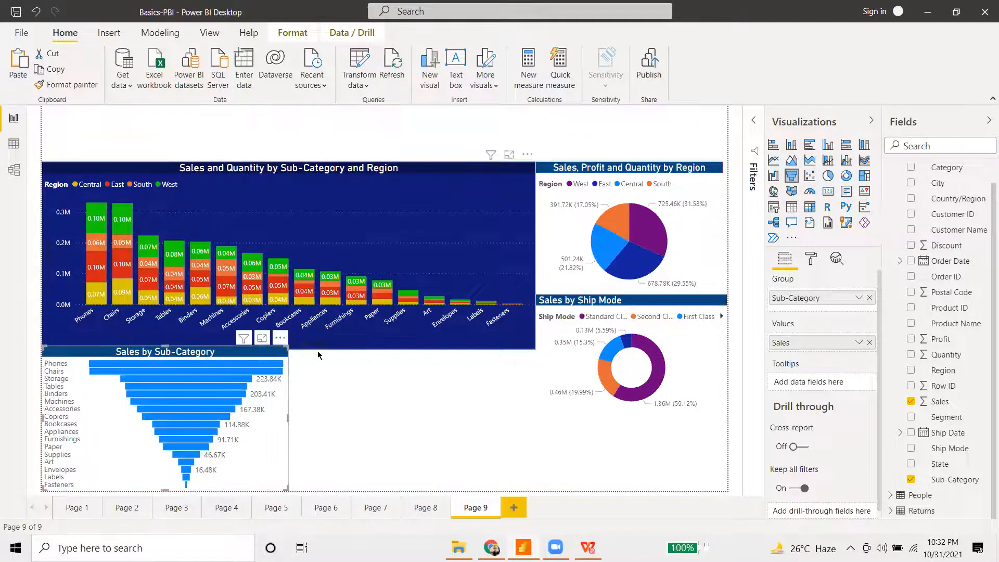
left_click(341, 345)
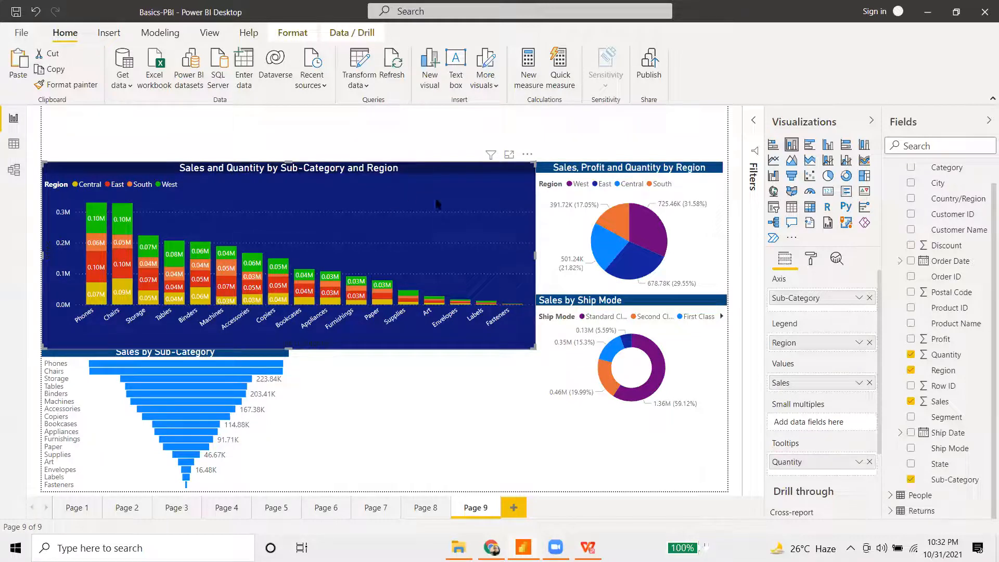
- Give the Sales and Quantity column chart a white background
left_click(813, 260)
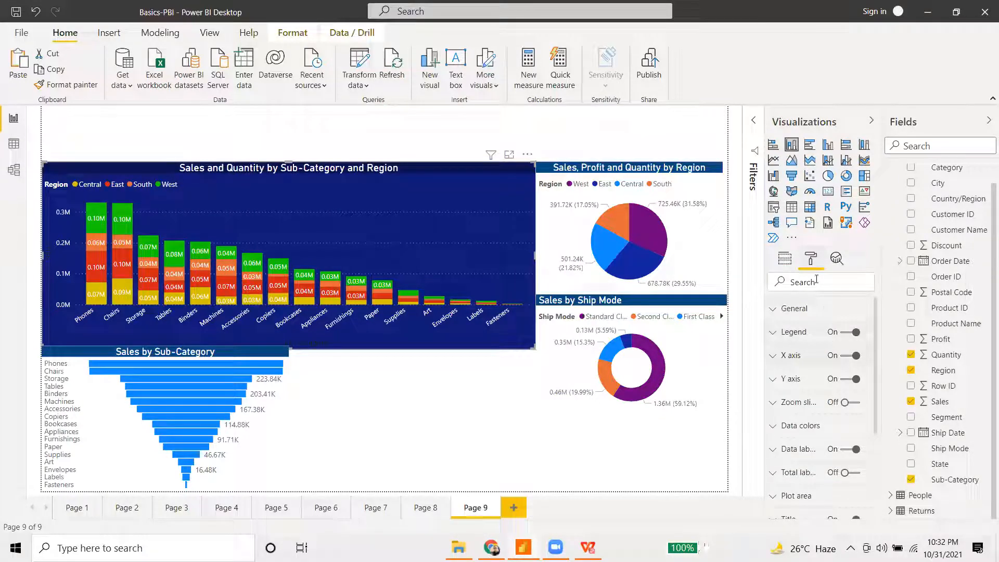
left_click(775, 430)
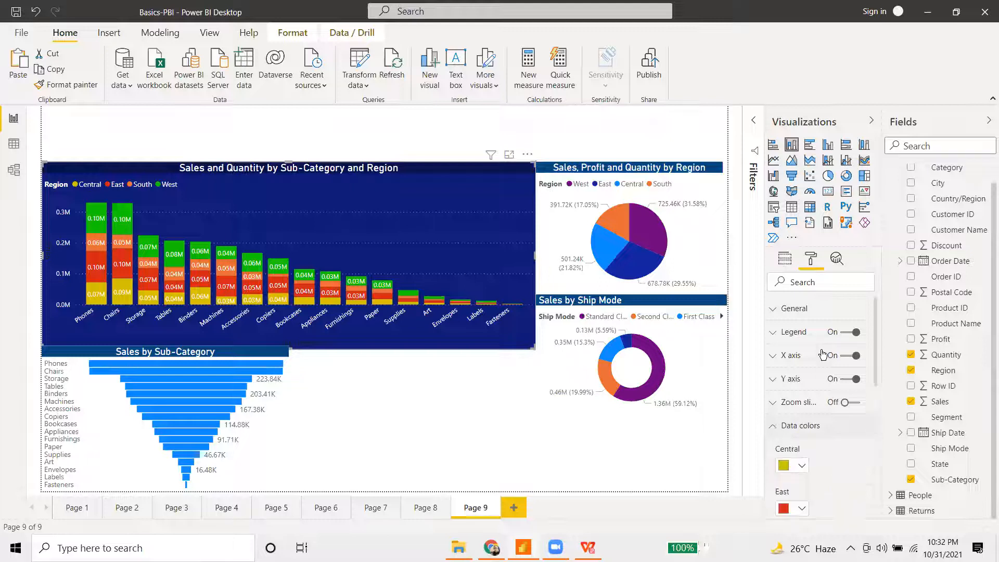
scroll(808, 365, "down", 5)
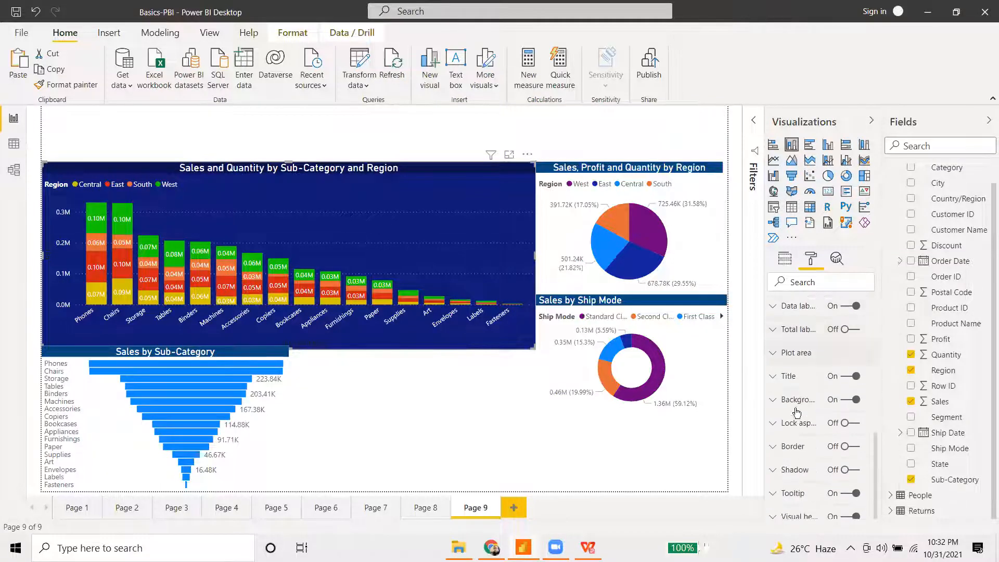
left_click(786, 400)
scroll(815, 374, "down", 3)
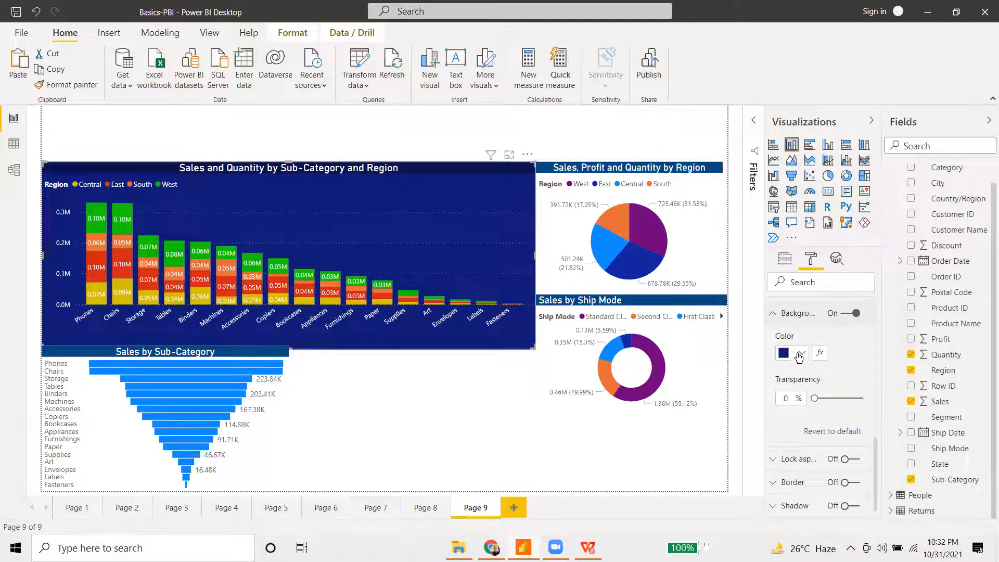
left_click(796, 354)
left_click(798, 145)
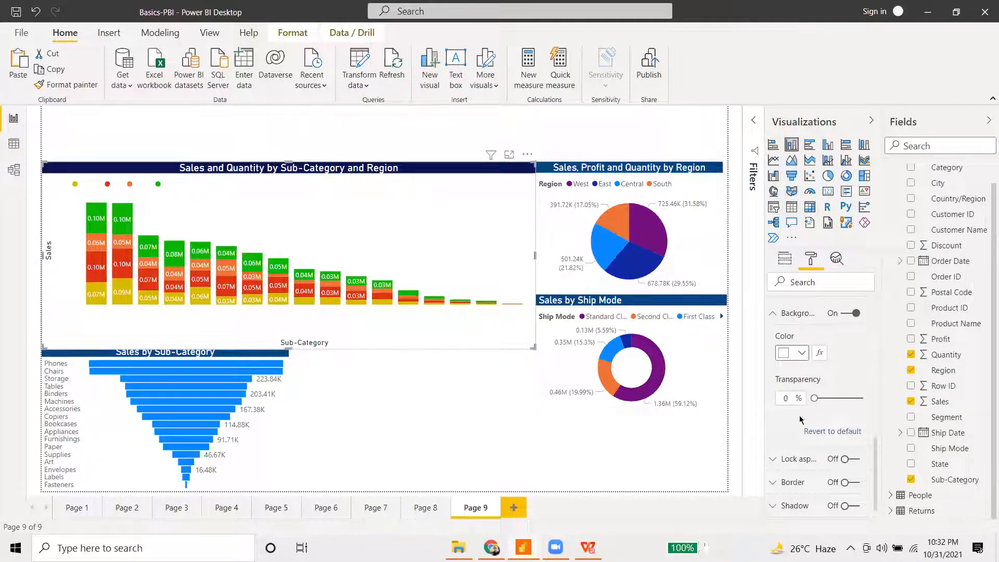
left_click(776, 317)
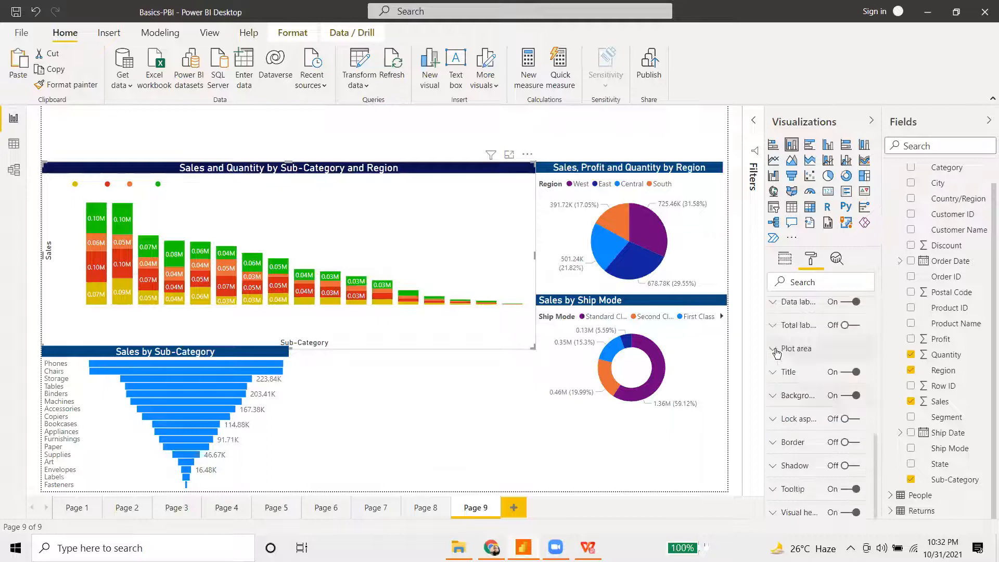
- Make both the Y-axis and X-axis label colours dark grey
scroll(784, 395, "up", 5)
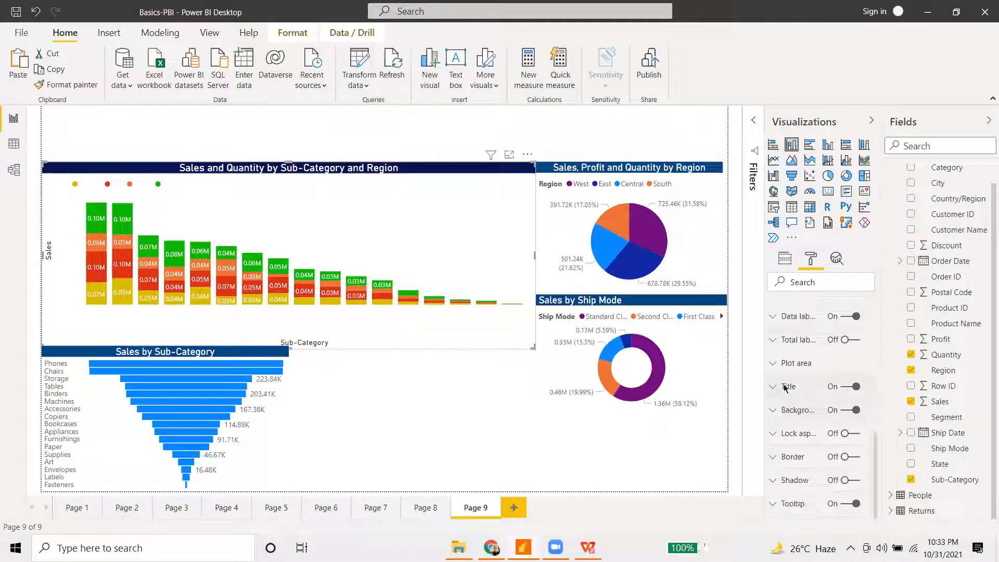
left_click(774, 380)
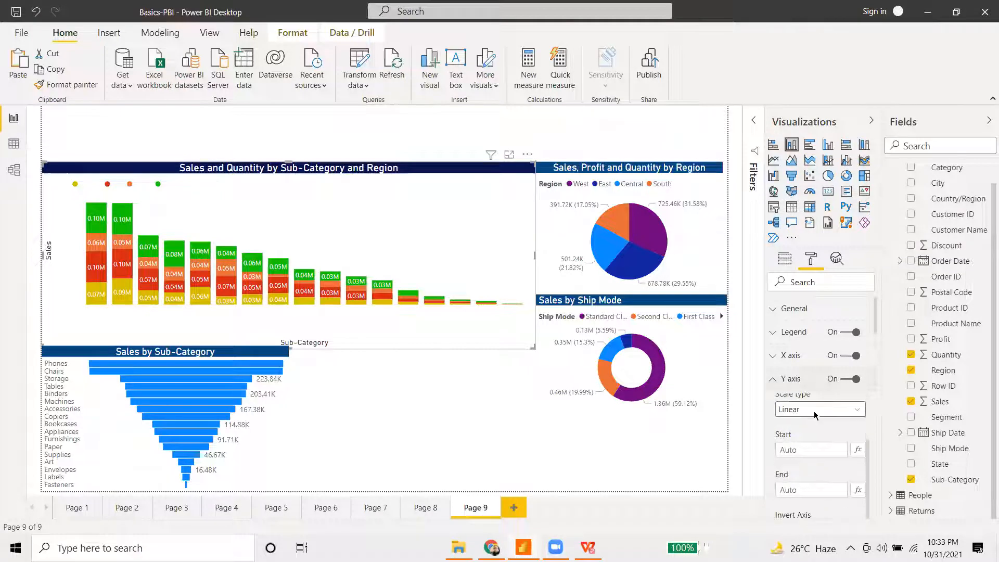
scroll(814, 414, "down", 5)
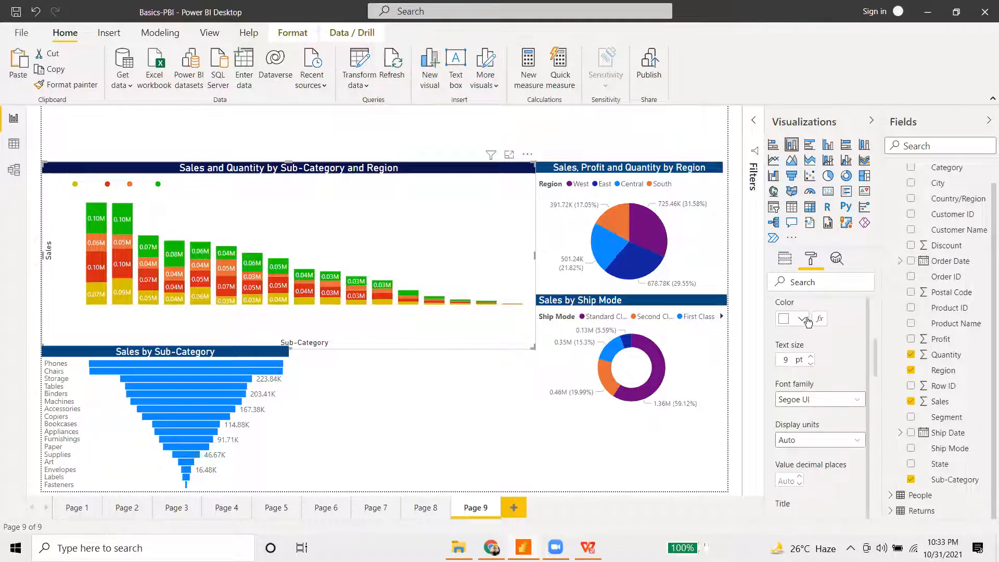
left_click(793, 318)
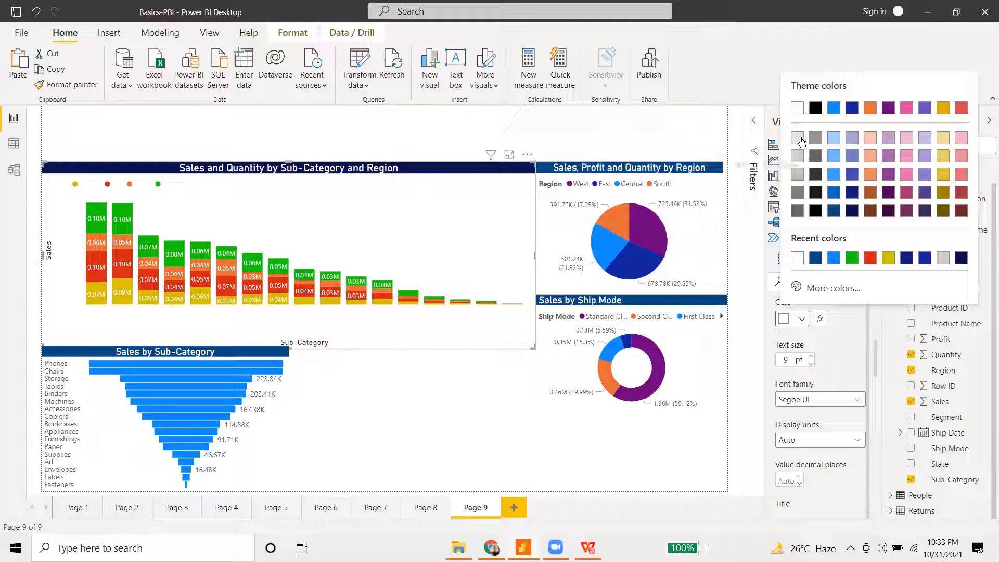
left_click(815, 139)
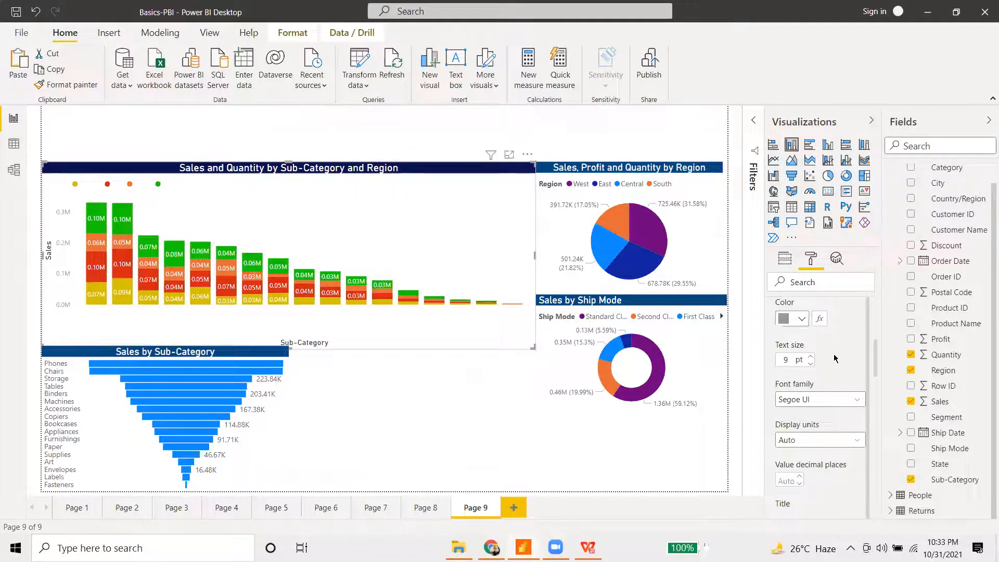
scroll(793, 339, "up", 3)
scroll(794, 339, "up", 4)
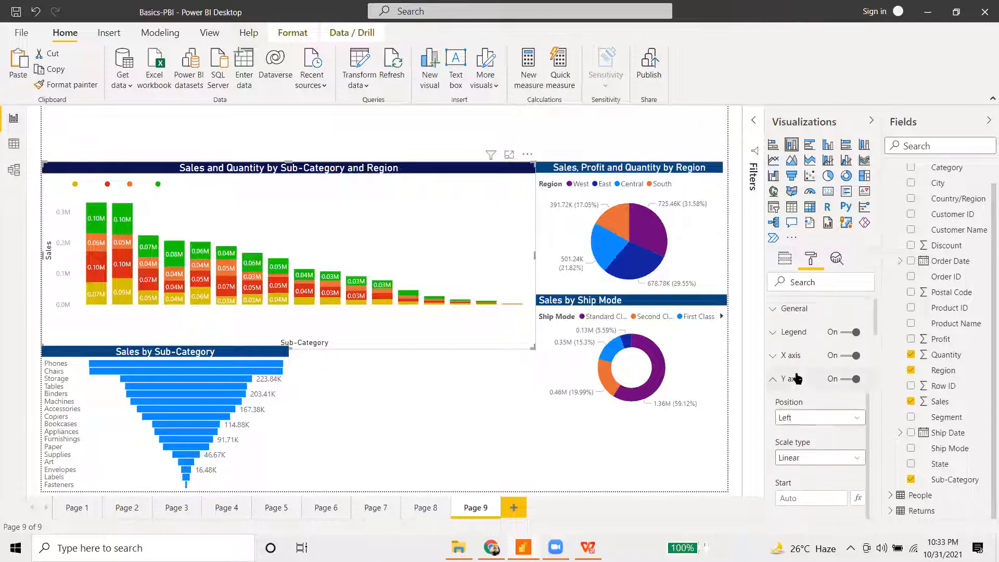
left_click(772, 356)
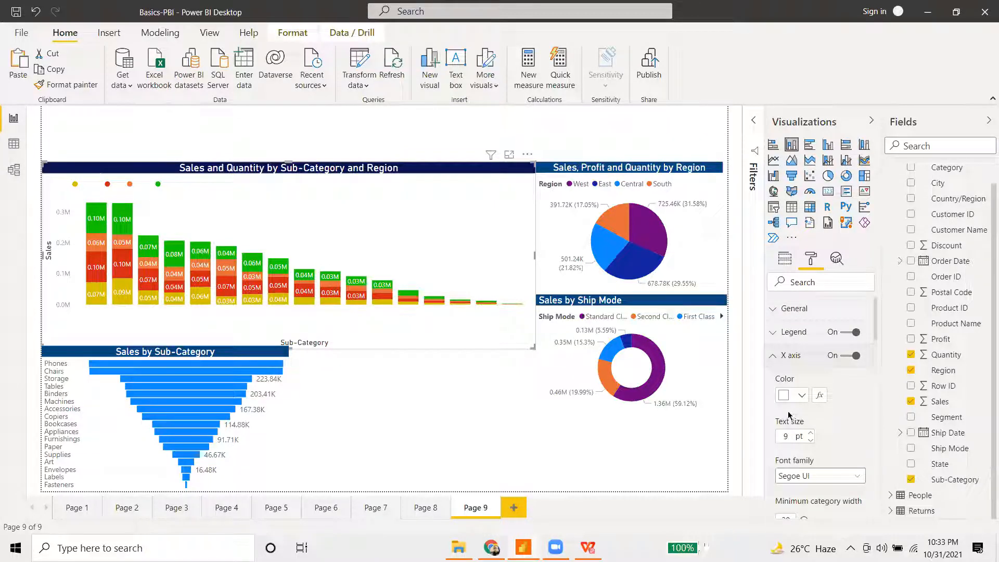
left_click(795, 396)
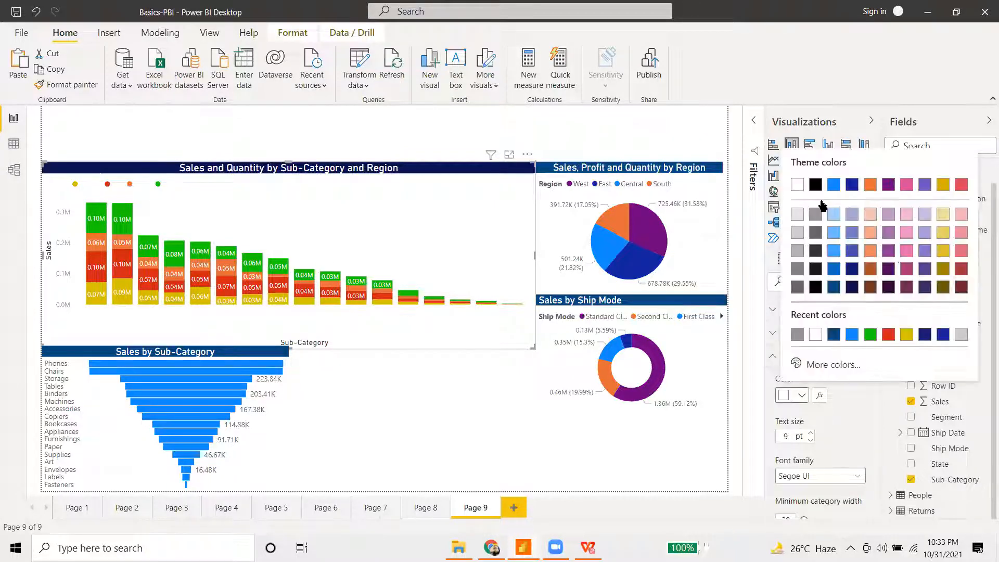
left_click(816, 232)
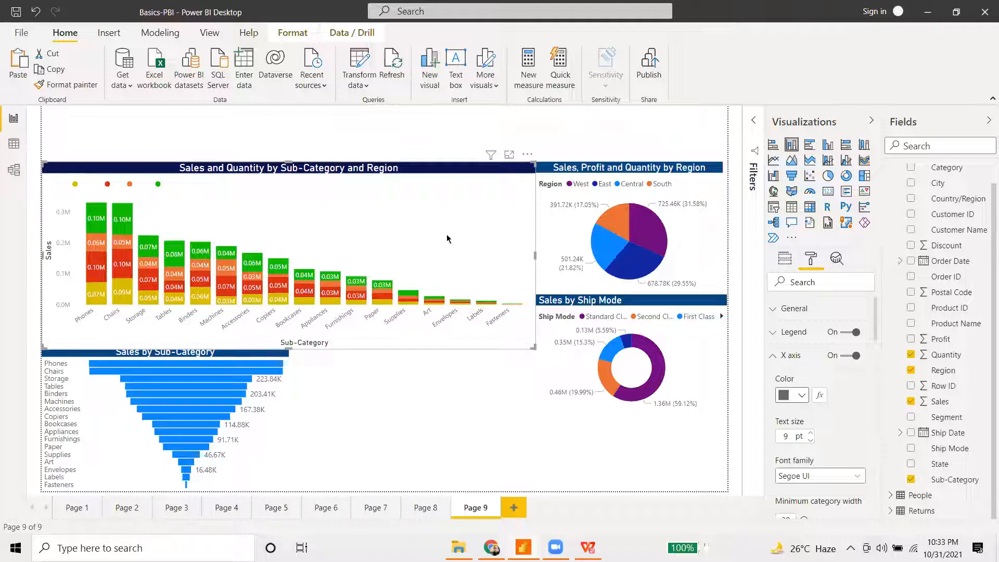
- Adjust the column chart's height and narrow the Sub-Category funnel beneath it
left_click_drag(533, 343, 533, 336)
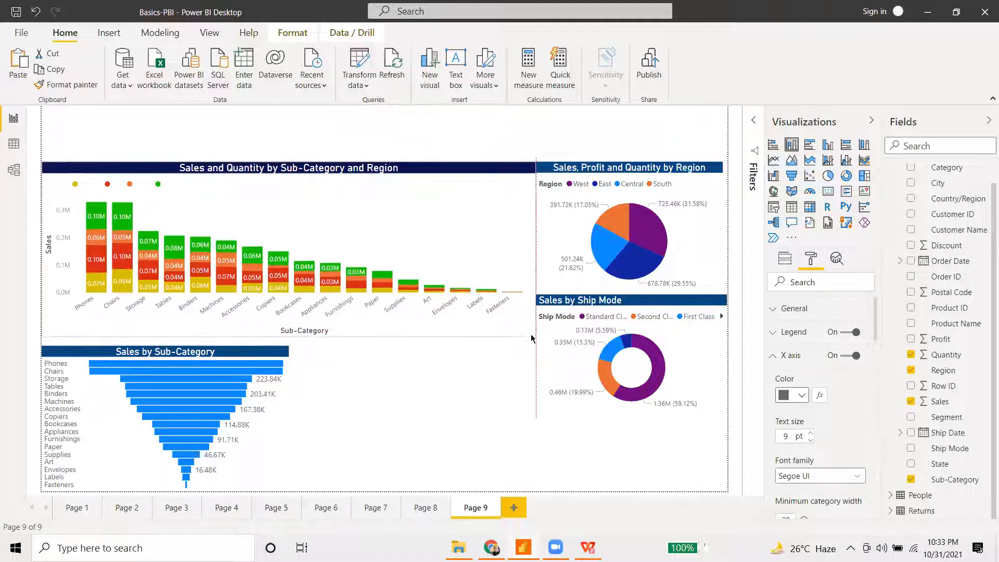
left_click(262, 394)
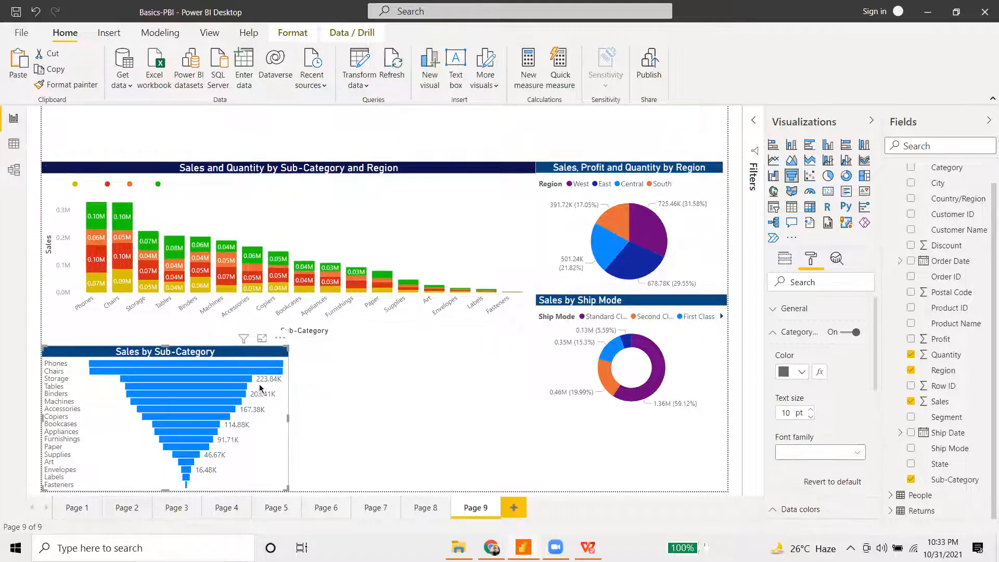
left_click_drag(261, 394, 264, 386)
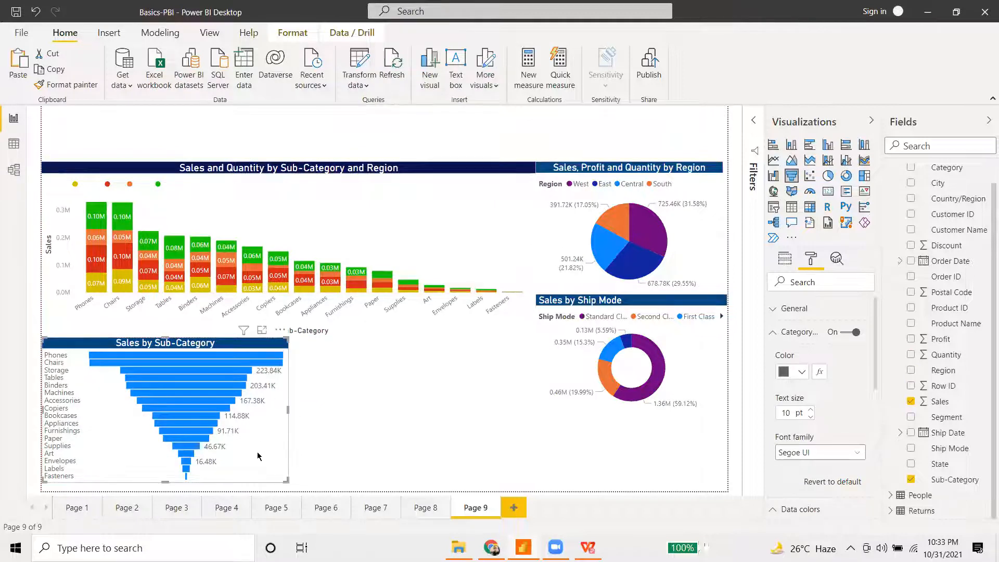
key("ctrl+z")
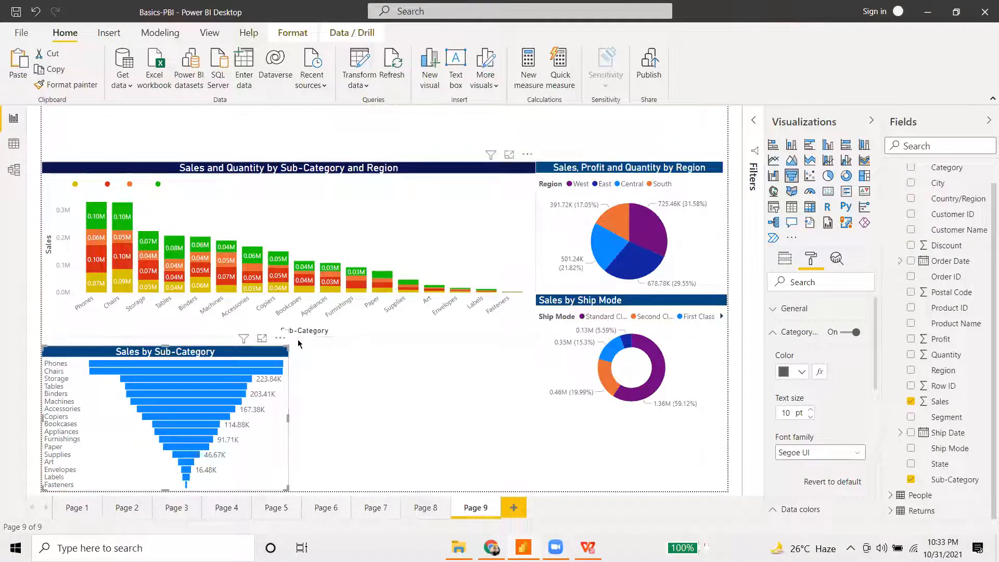
left_click(287, 335)
left_click_drag(290, 334, 292, 343)
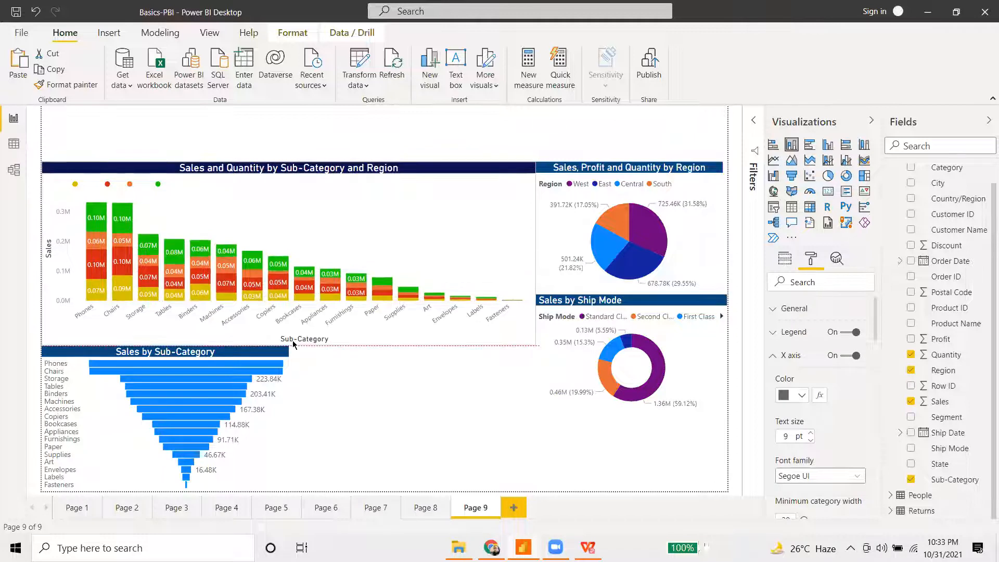
left_click(373, 388)
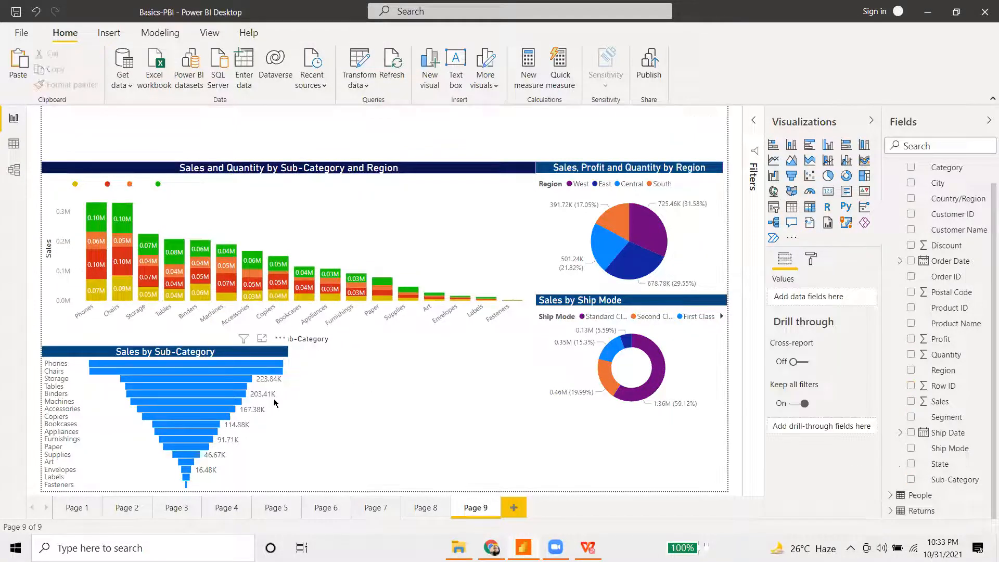
left_click_drag(288, 420, 270, 423)
left_click(281, 423)
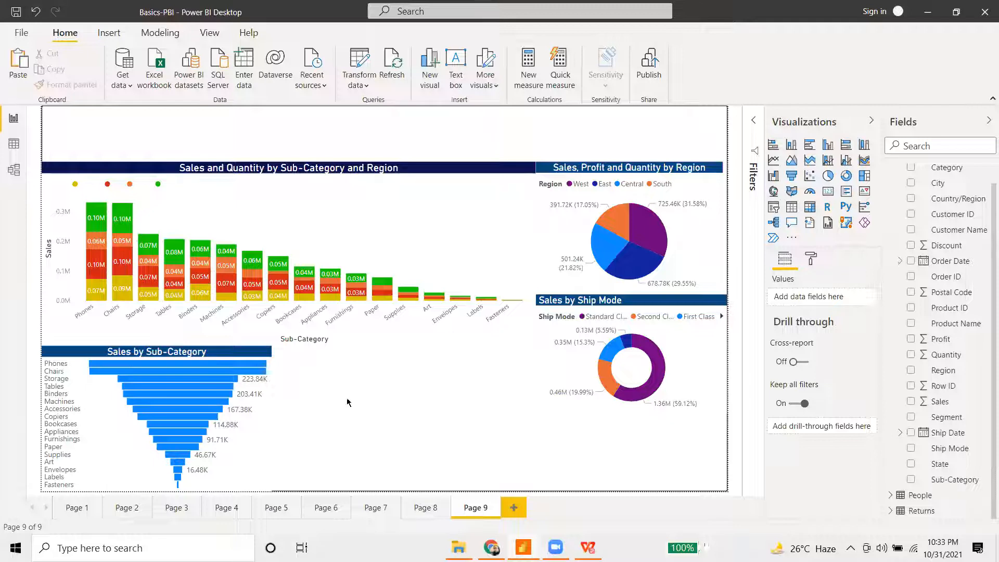
- Paste a shrunken copy of Page 6's Sales Pattern ribbon chart onto Page 9
left_click(275, 506)
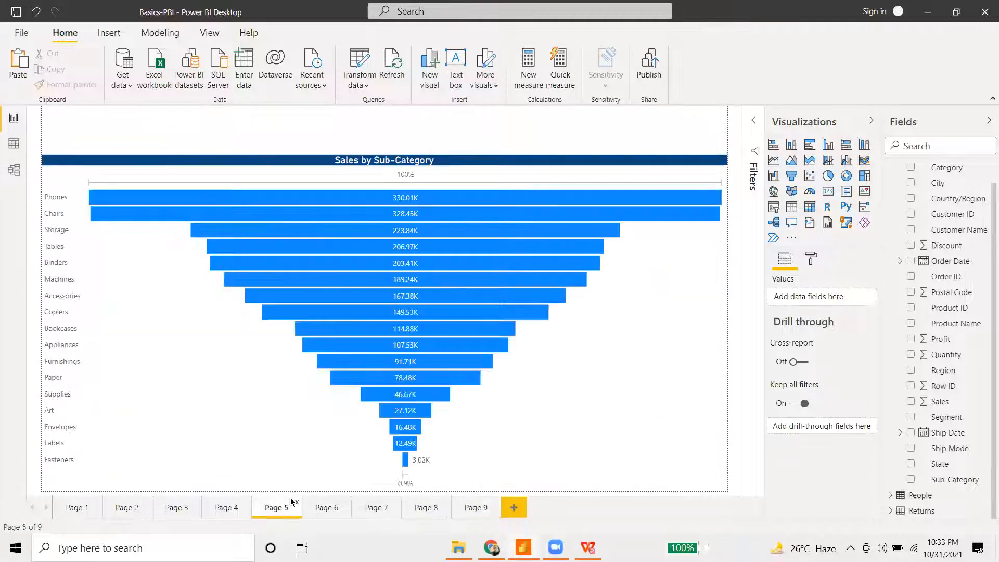
left_click(325, 507)
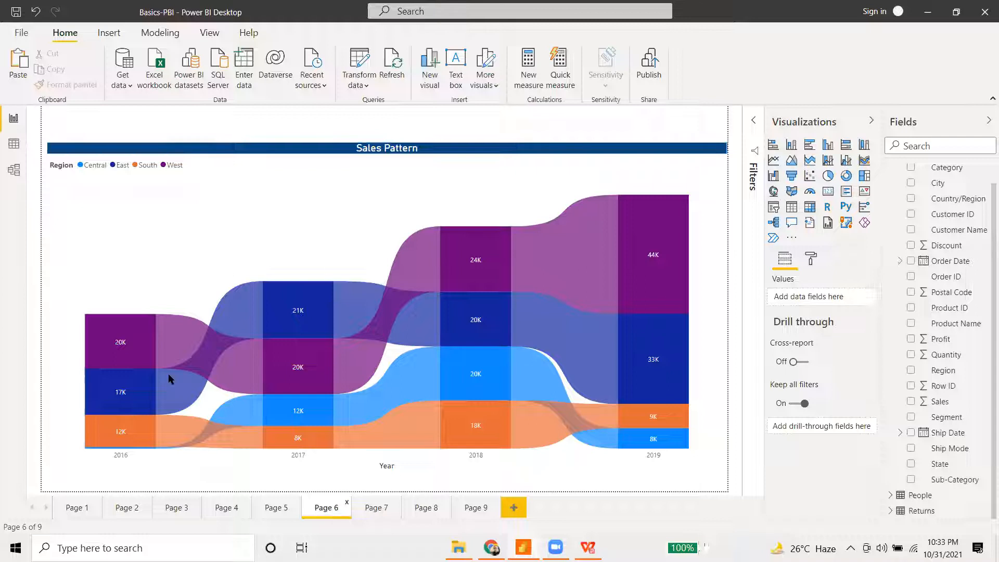
left_click(279, 257)
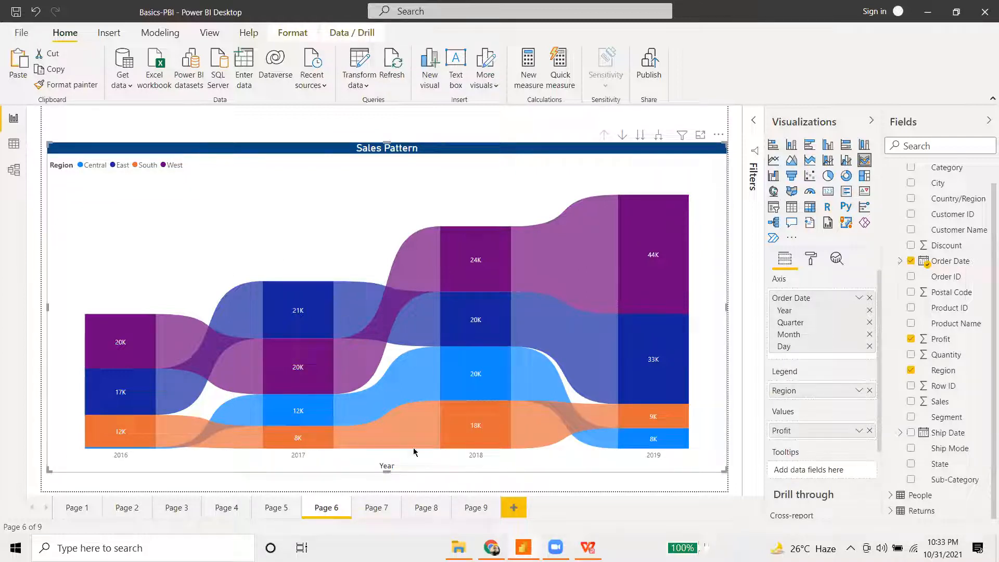
left_click(477, 508)
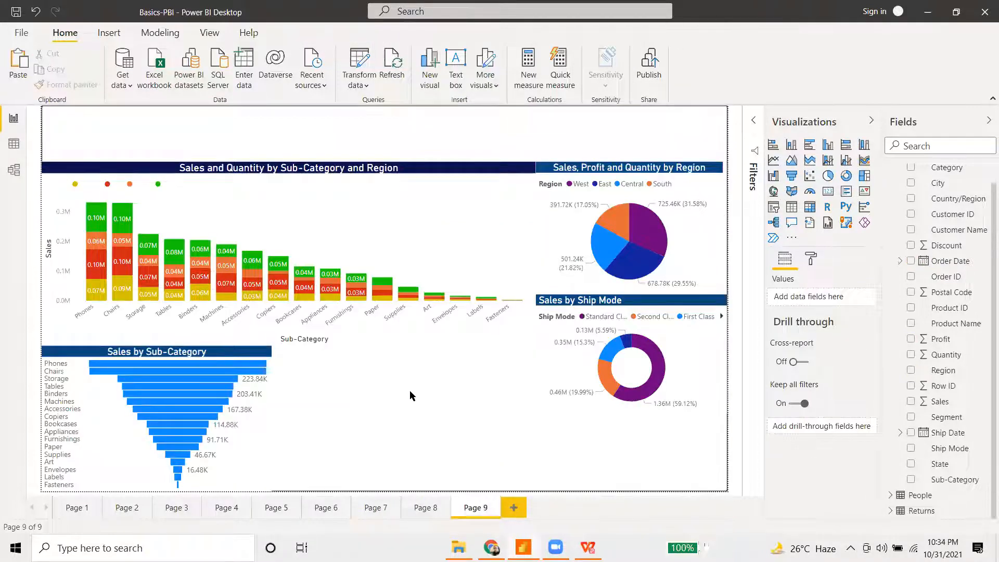
key("ctrl+v")
left_click_drag(718, 469, 431, 363)
left_click_drag(360, 381, 364, 383)
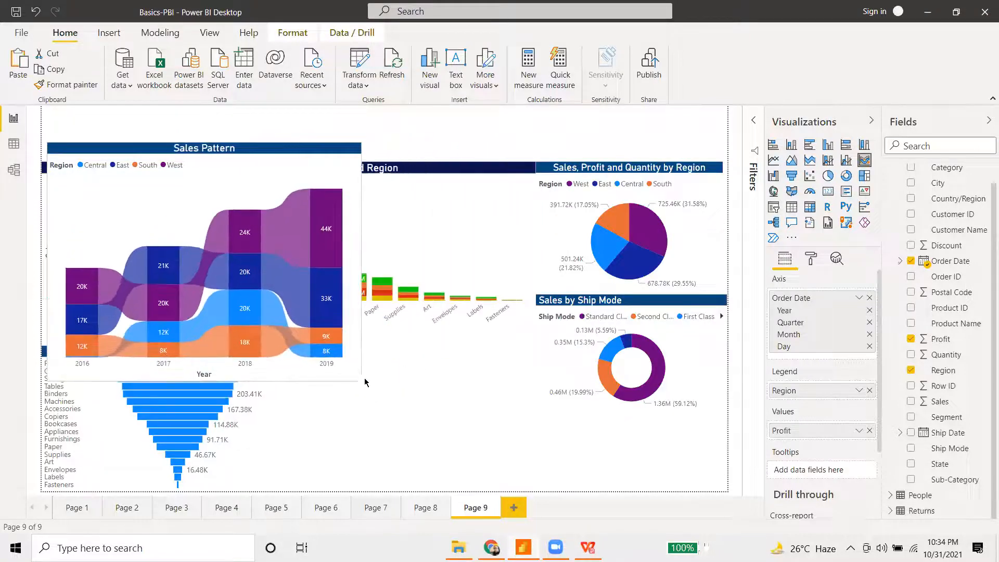
left_click_drag(378, 345, 332, 329)
left_click_drag(233, 150, 457, 311)
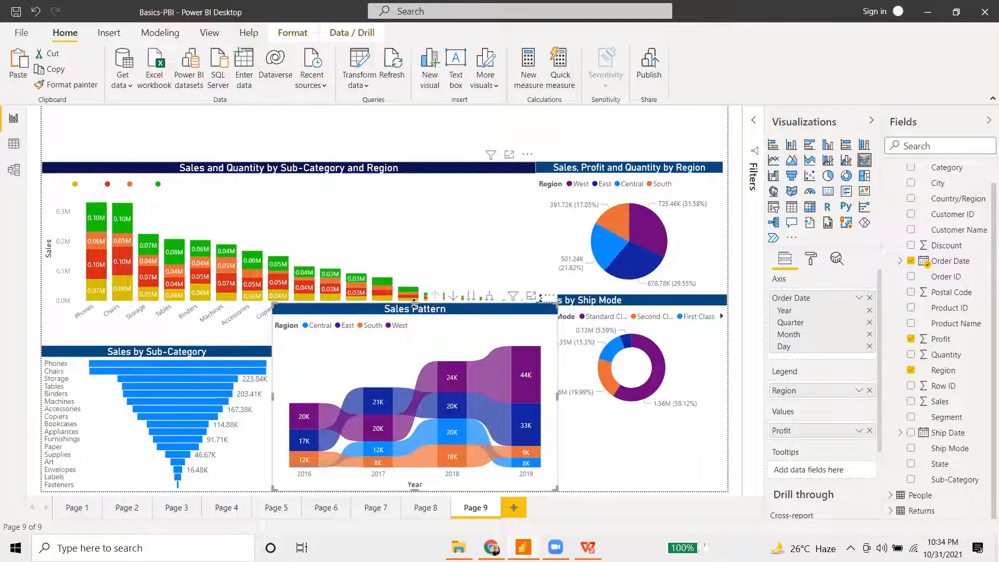
left_click_drag(414, 303, 418, 354)
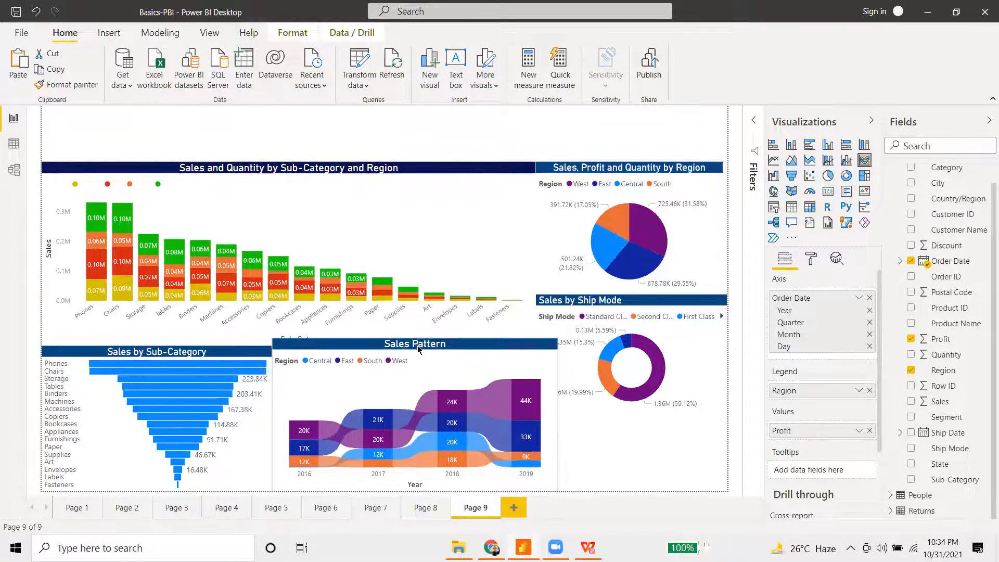
- Delete the Sub-Category funnel and move the narrowed Sales Pattern chart into its spot
left_click(209, 371)
left_click(398, 408)
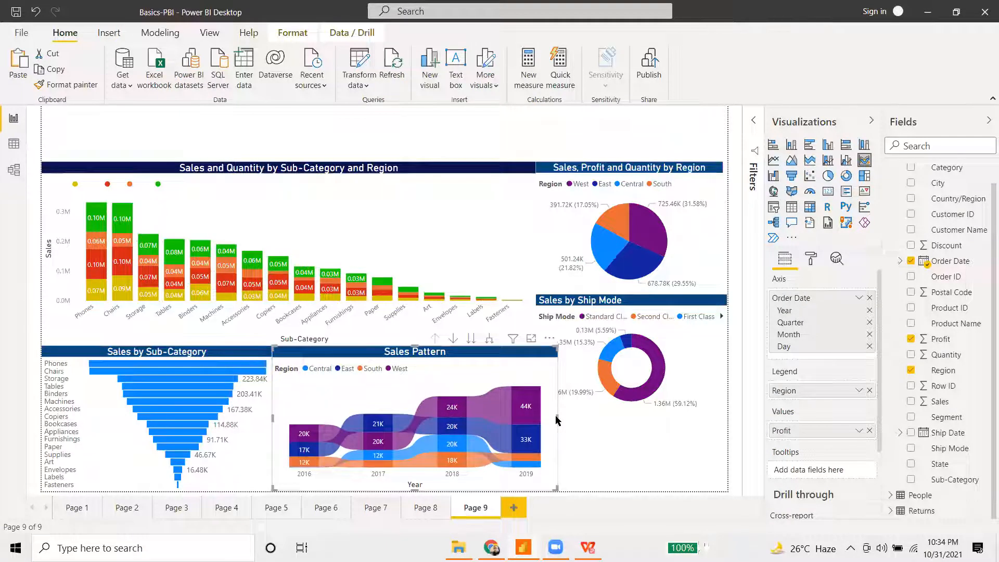
left_click_drag(556, 420, 529, 409)
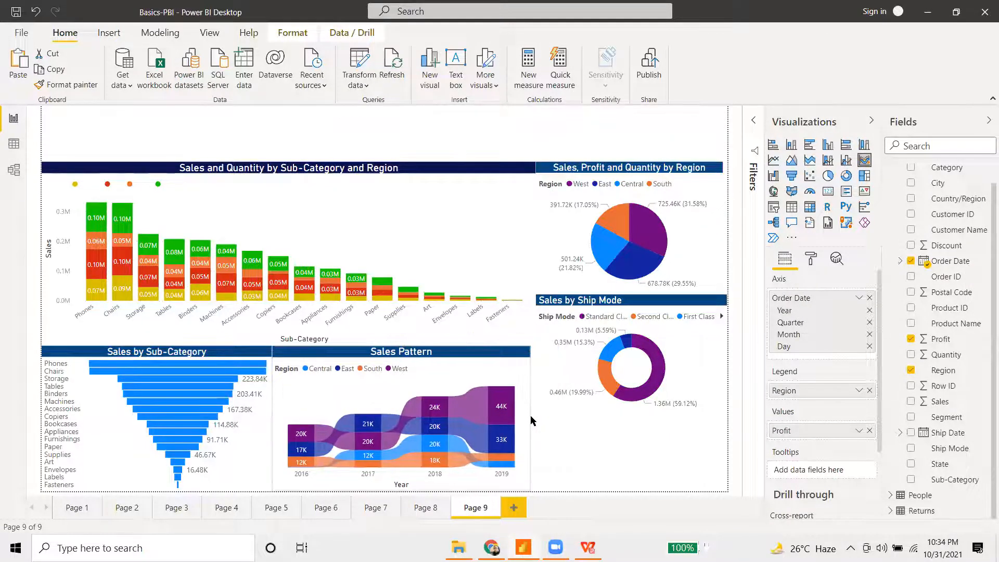
left_click(576, 440)
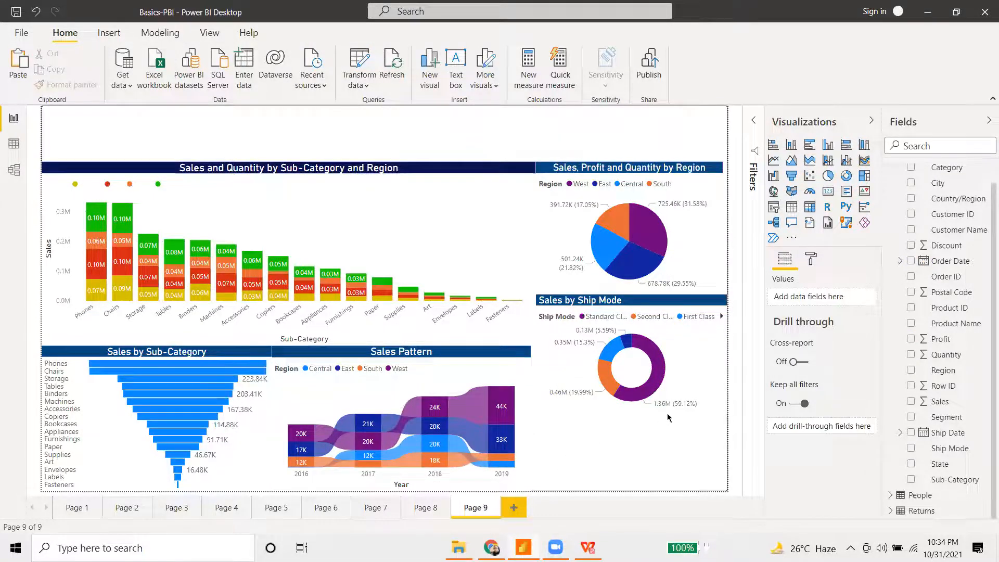
left_click(240, 439)
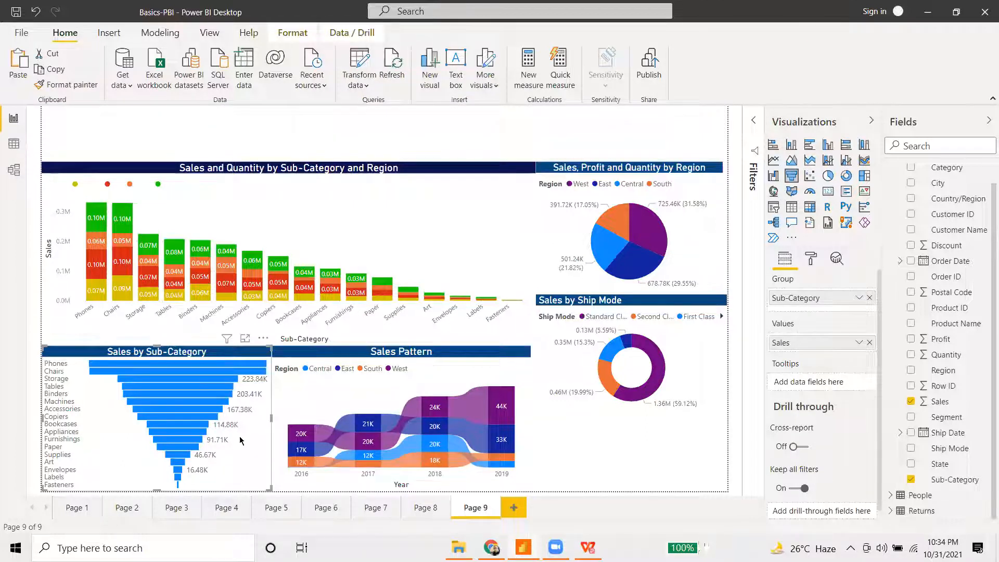
key("Delete")
left_click_drag(401, 352, 171, 352)
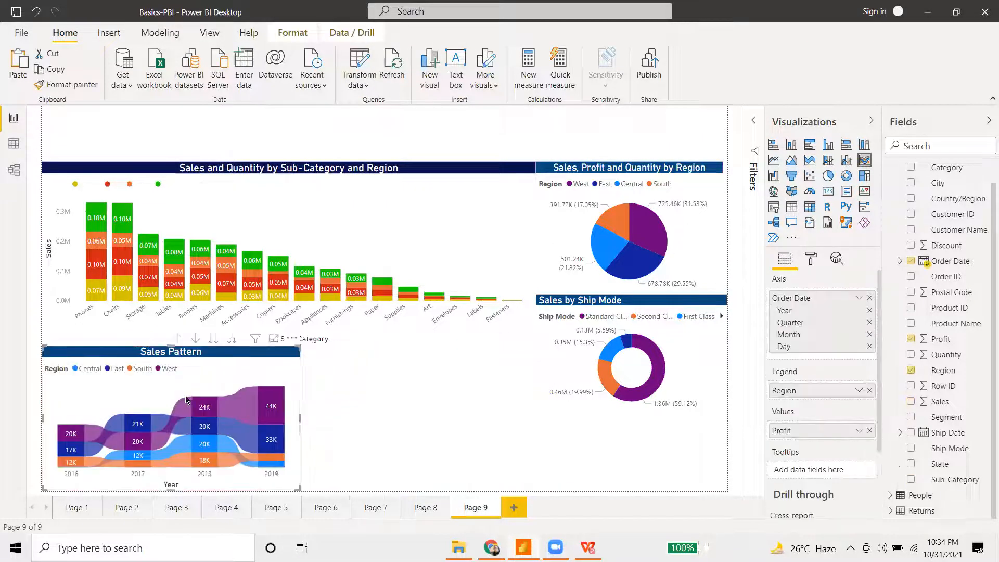
left_click(349, 390)
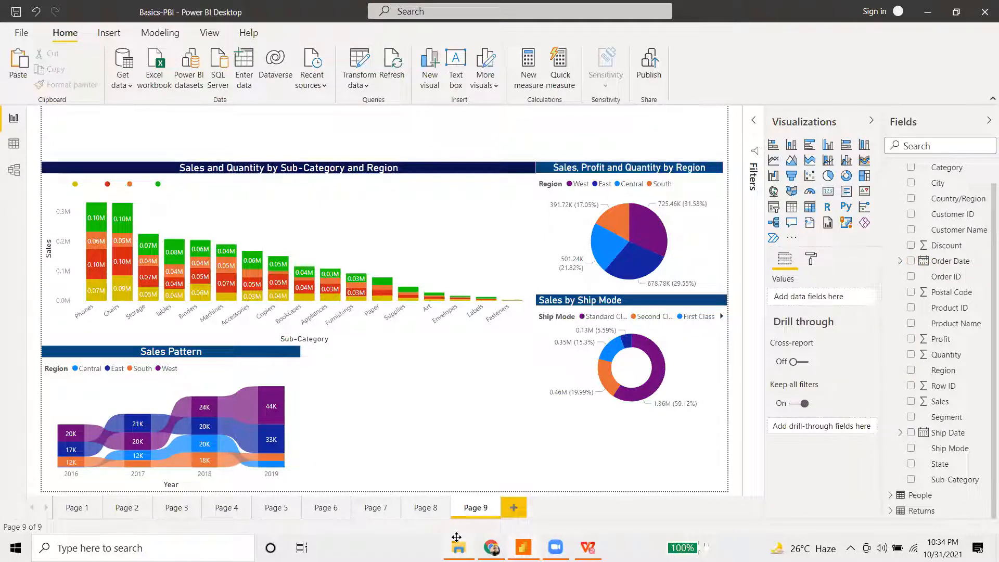
- Paste Page 8's Profit Vs Sales Margoin chart onto Page 9, shrunk into the bottom-right
left_click(338, 512)
left_click(384, 513)
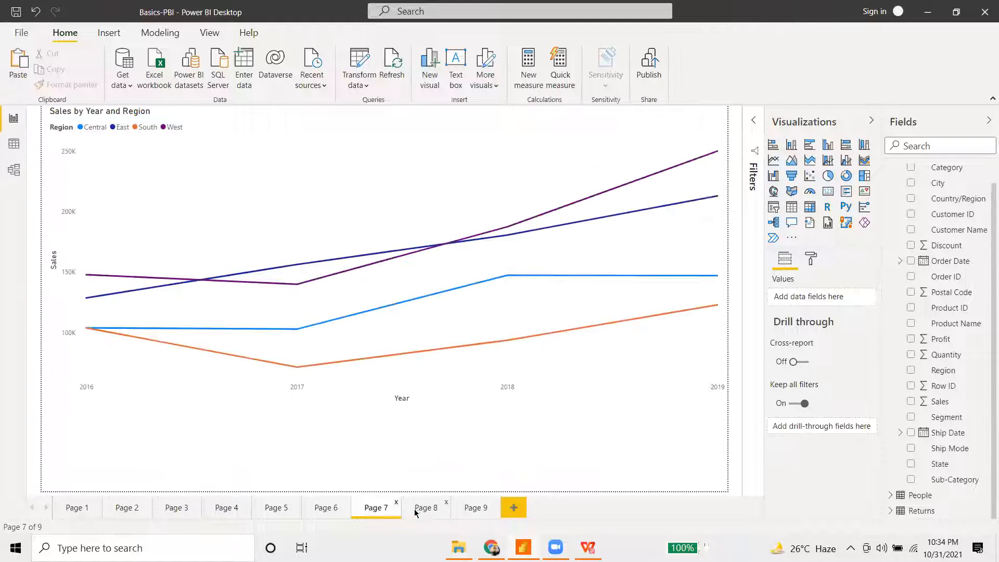
left_click(425, 512)
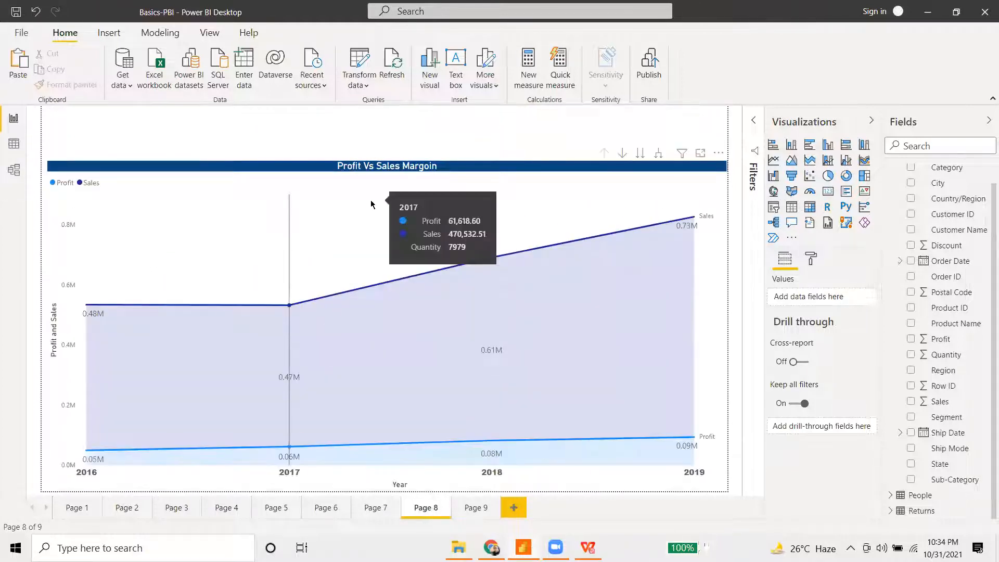
left_click(370, 199)
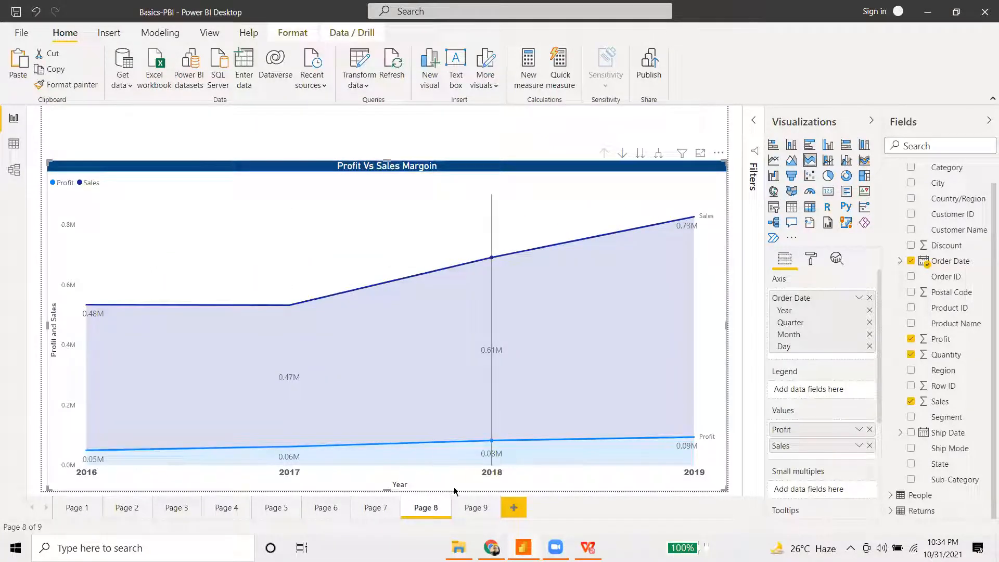
left_click(476, 509)
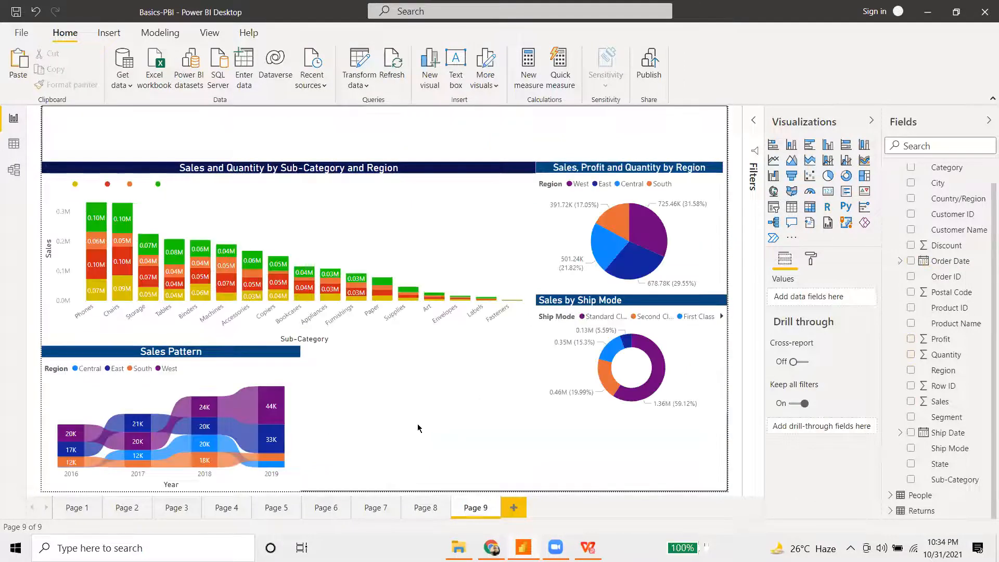
key("ctrl+v")
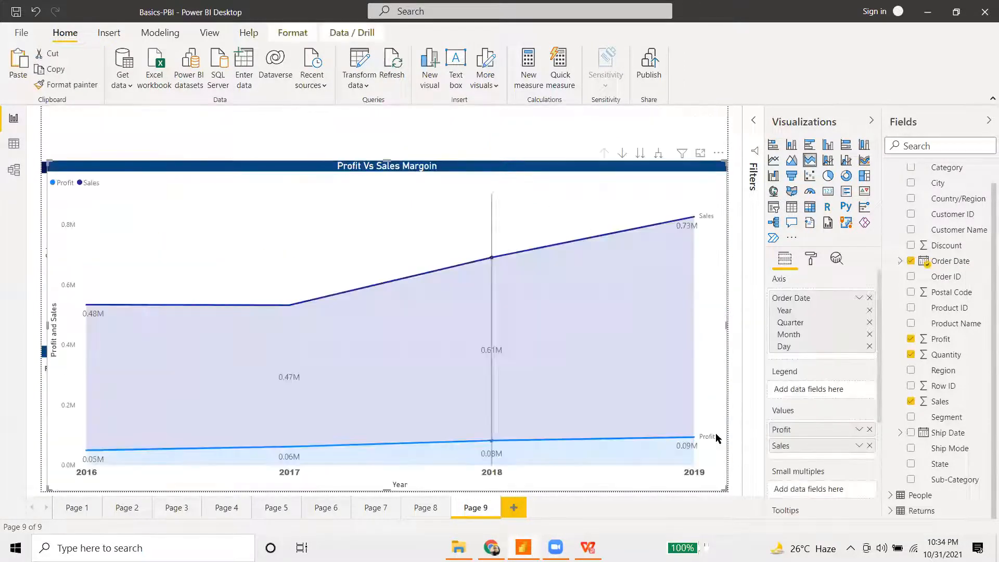
left_click_drag(725, 488, 582, 351)
left_click_drag(547, 296, 690, 437)
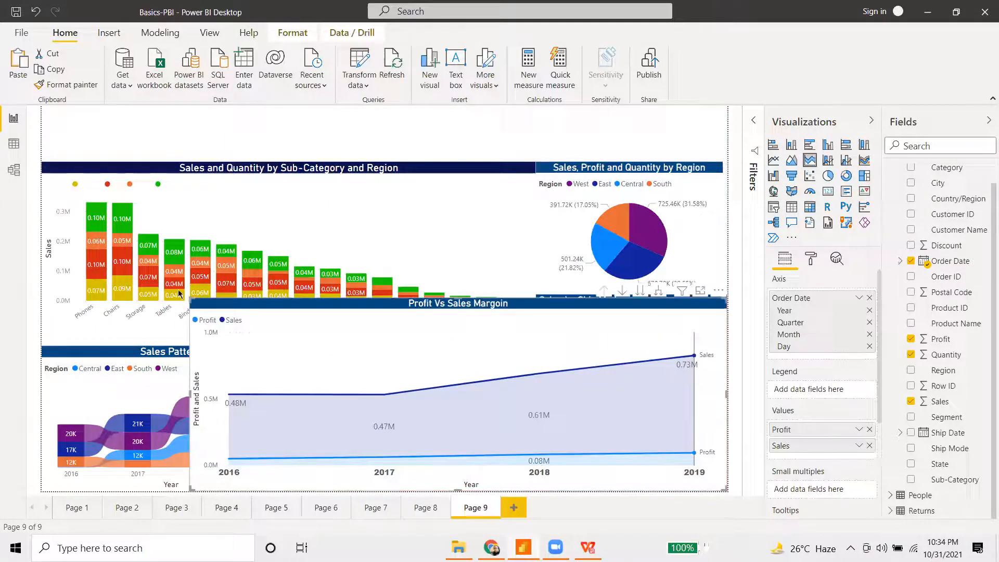
left_click_drag(198, 305, 307, 352)
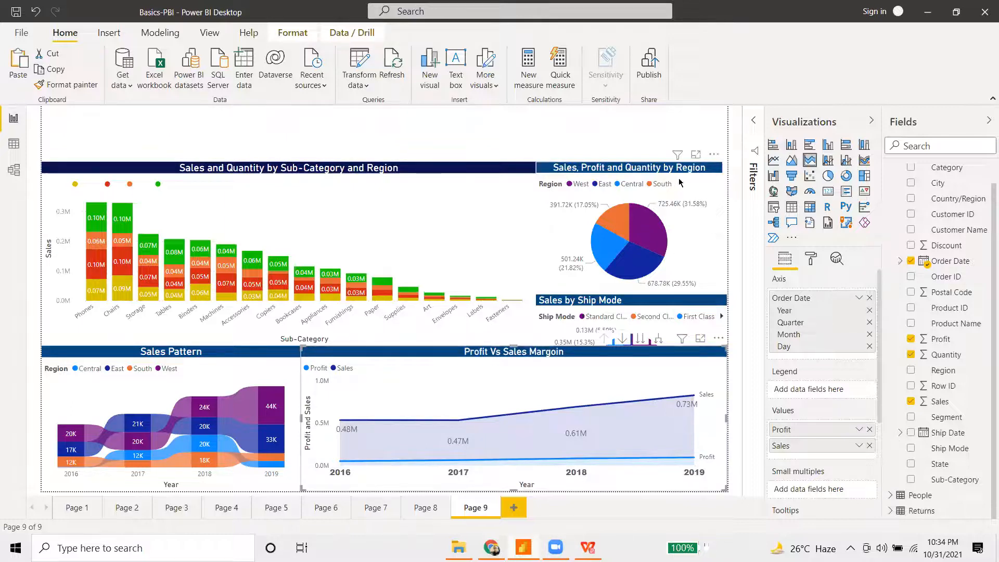
- Move the Region pie to the top right with the Ship Mode donut under it, shortening the pie
left_click_drag(685, 158, 686, 101)
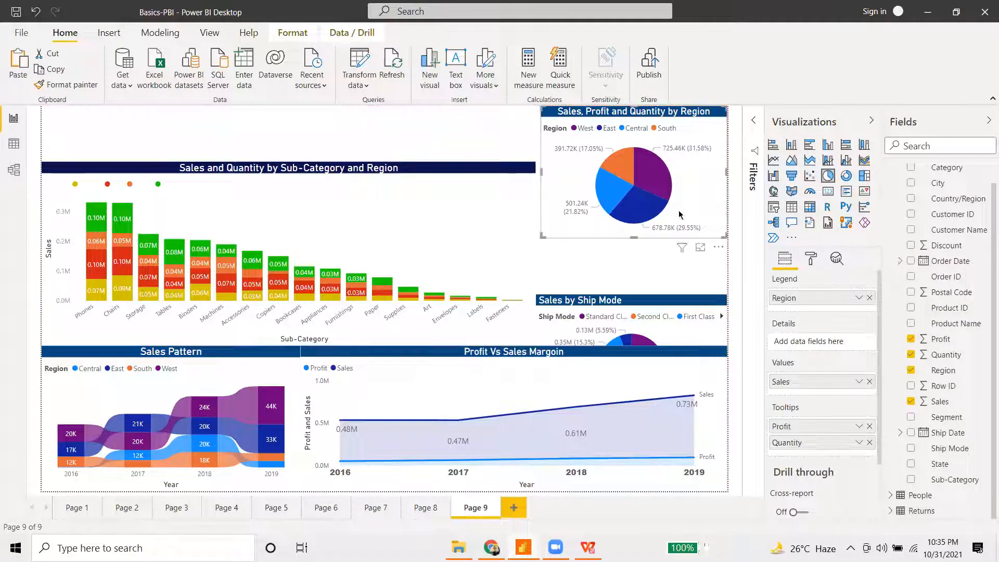
left_click_drag(665, 311, 635, 243)
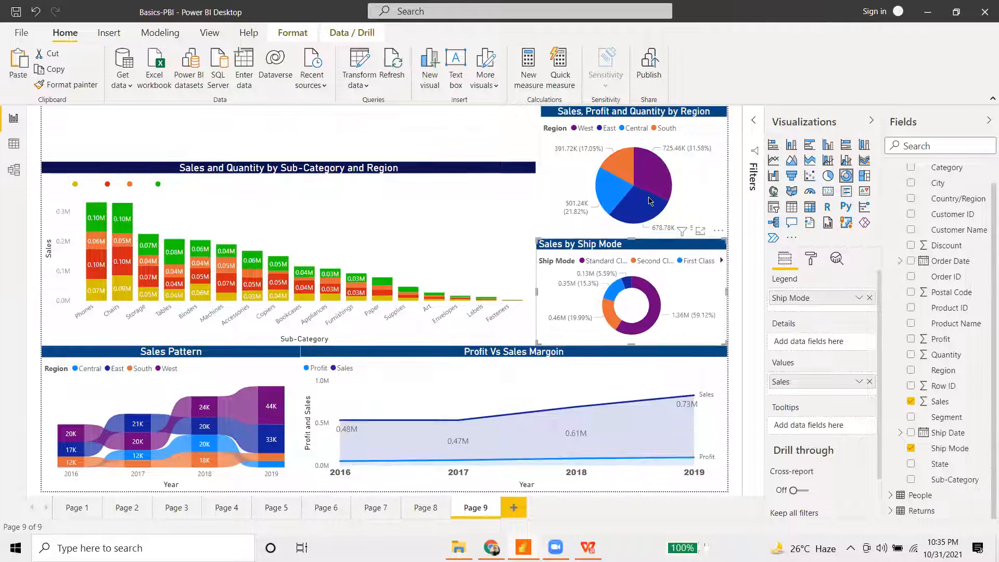
left_click(647, 196)
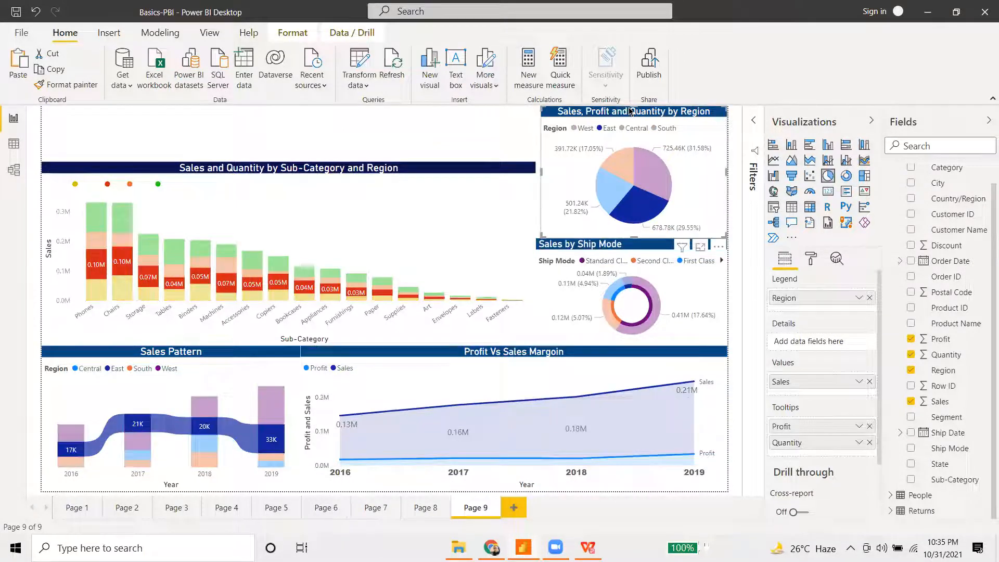
left_click(646, 289)
left_click(676, 180)
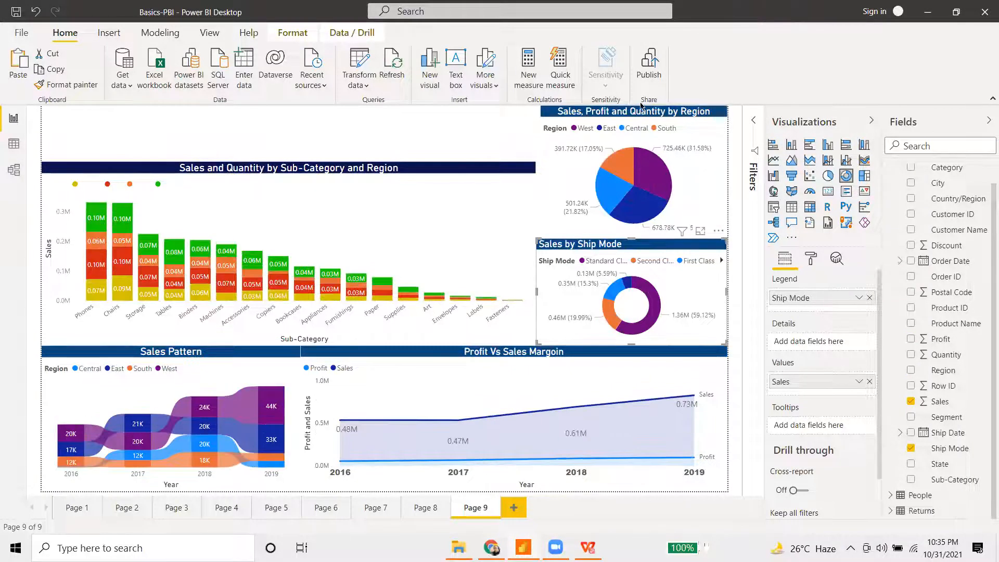
left_click(614, 111)
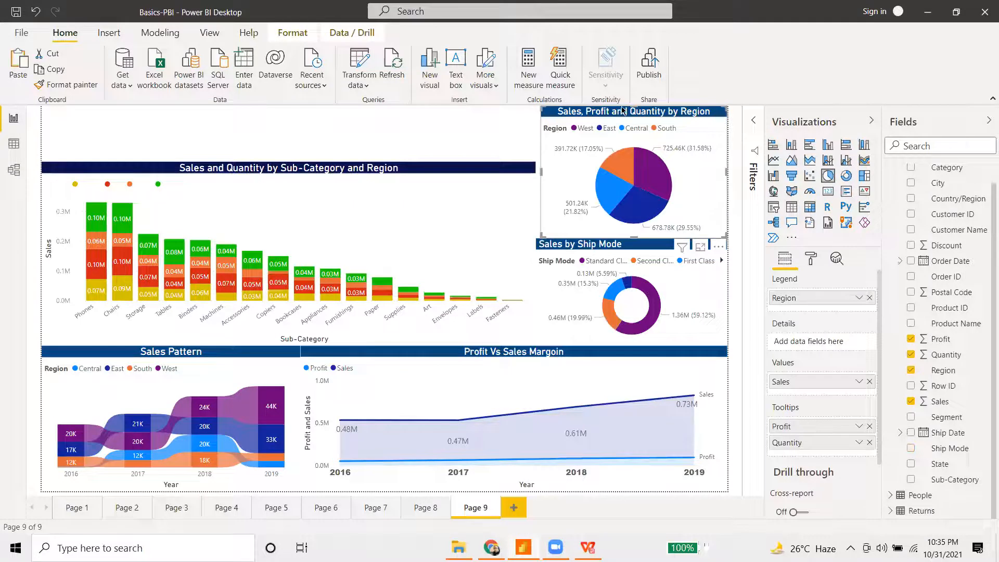
left_click_drag(634, 121, 636, 162)
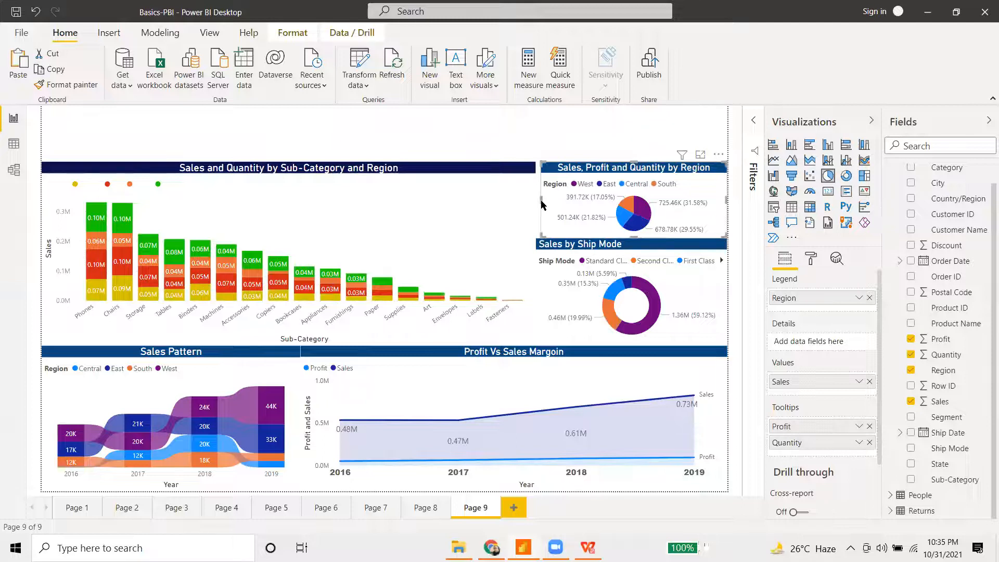
left_click_drag(534, 203, 536, 205)
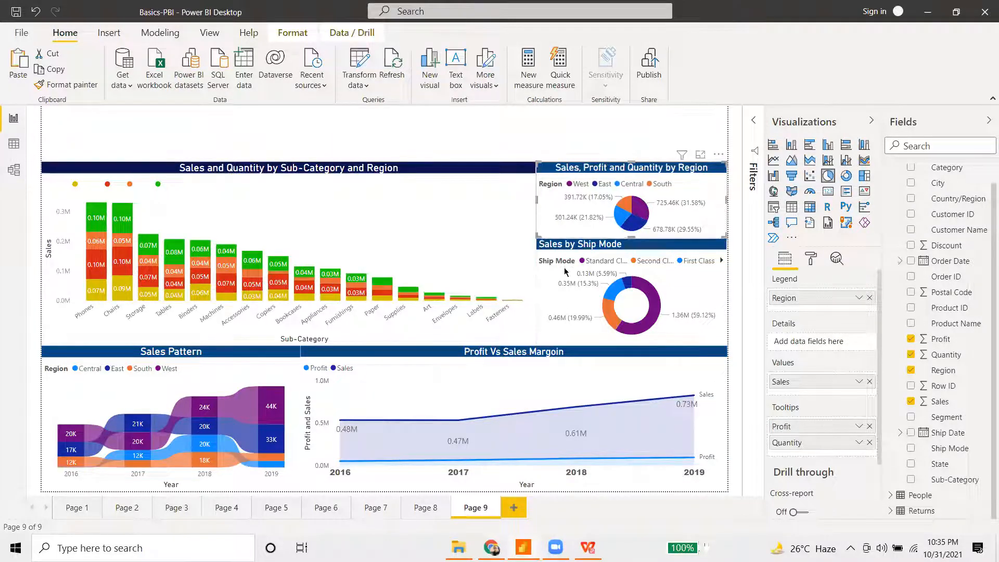
- Fine-tune the pie's bottom edge and the donut's top edge so they fit together
left_click(649, 261)
left_click_drag(631, 238, 631, 244)
left_click(634, 225)
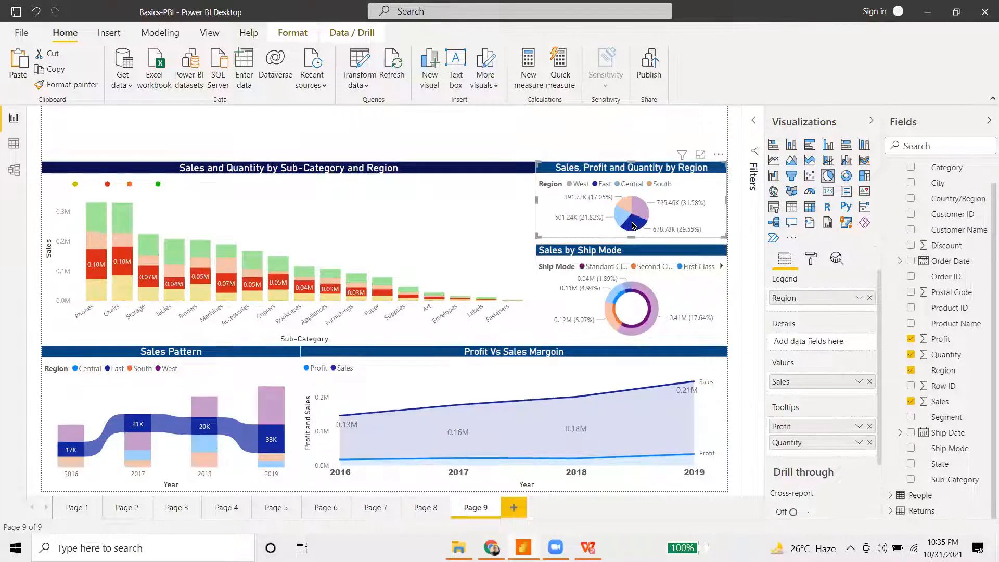
left_click(634, 225)
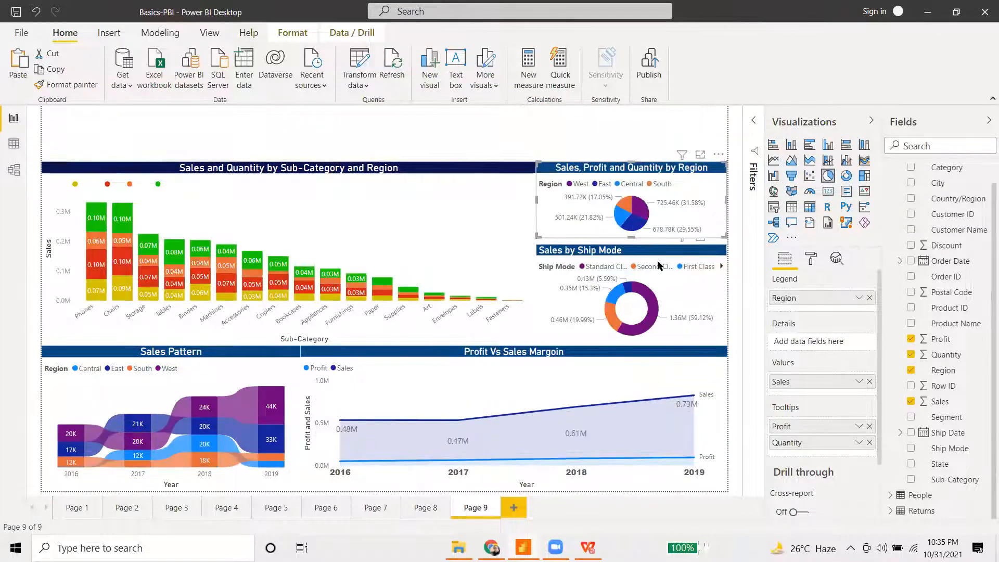
left_click_drag(631, 237, 634, 260)
left_click(632, 253)
left_click(637, 241)
left_click(632, 263)
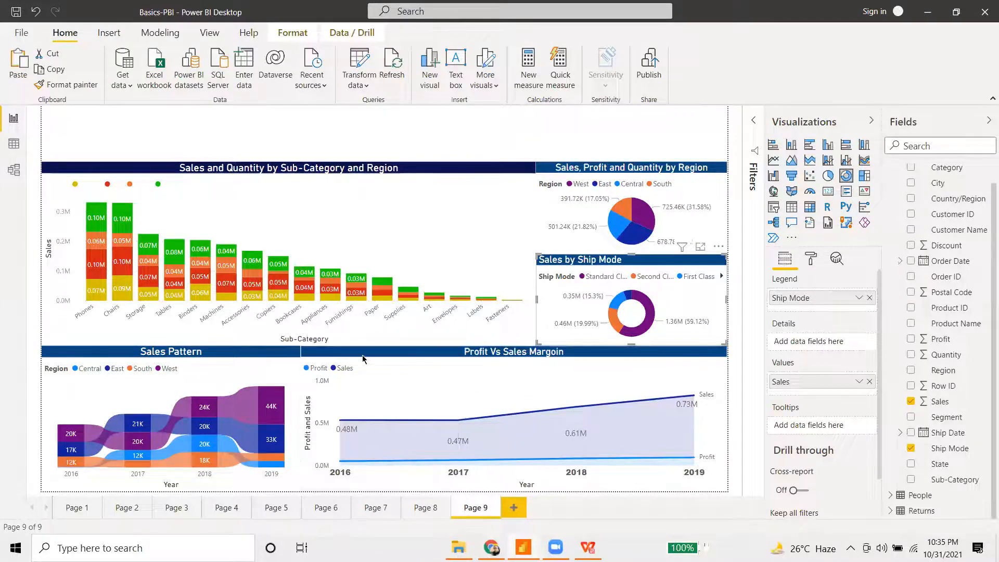
- Narrow Profit Vs Sales Margin from the left and widen Sales Pattern to meet it
left_click(381, 358)
left_click_drag(301, 417, 357, 415)
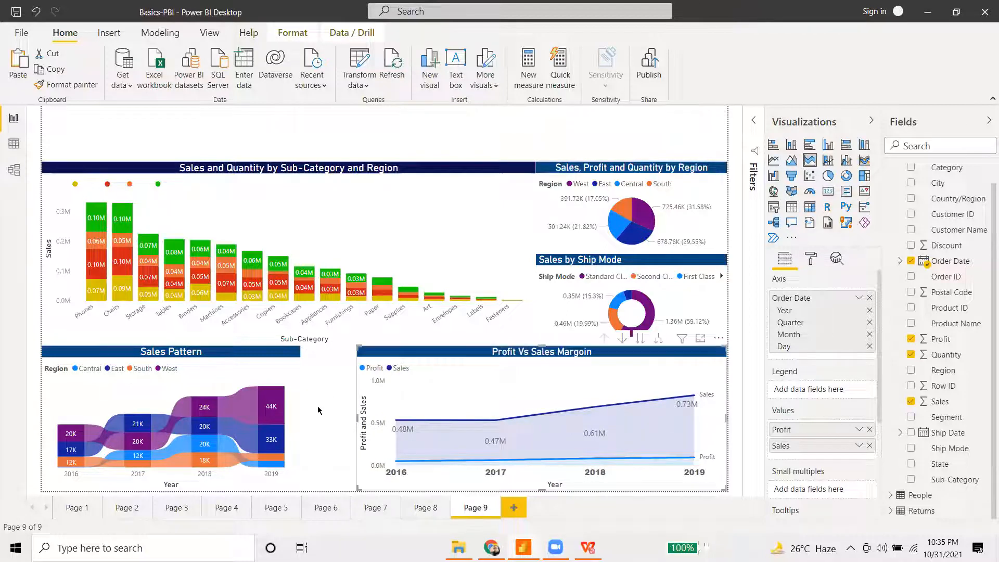
left_click(293, 384)
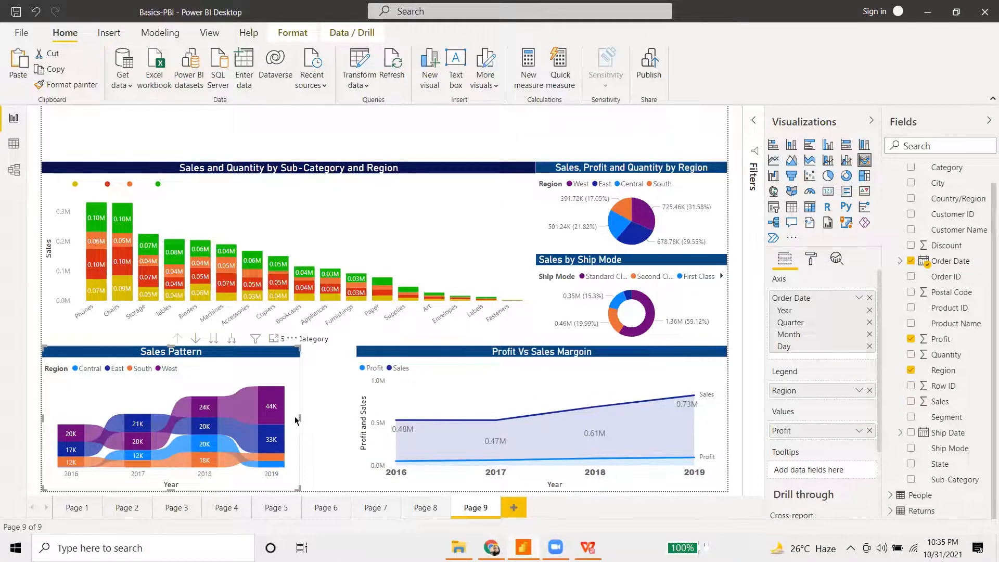
left_click_drag(300, 418, 357, 418)
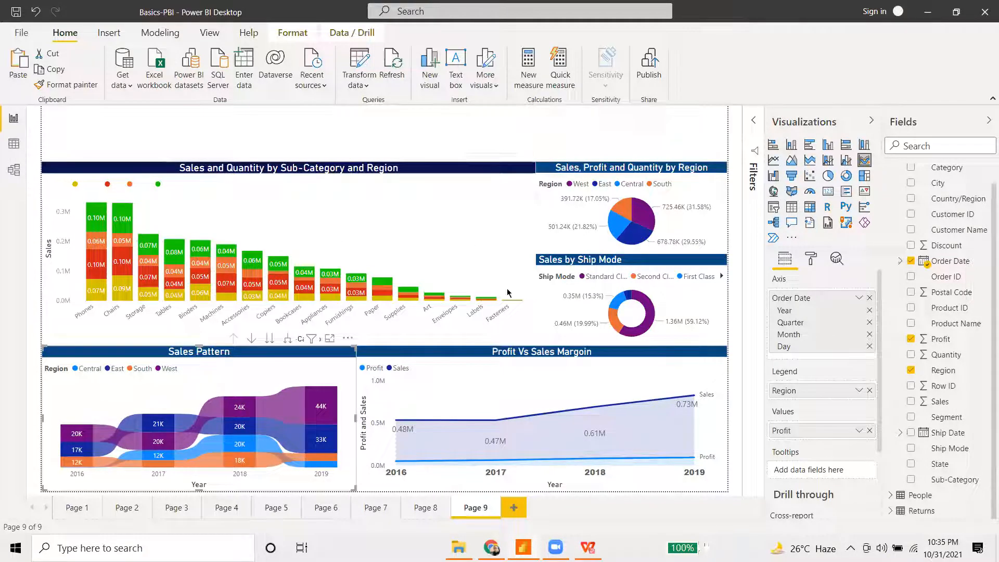
left_click(549, 140)
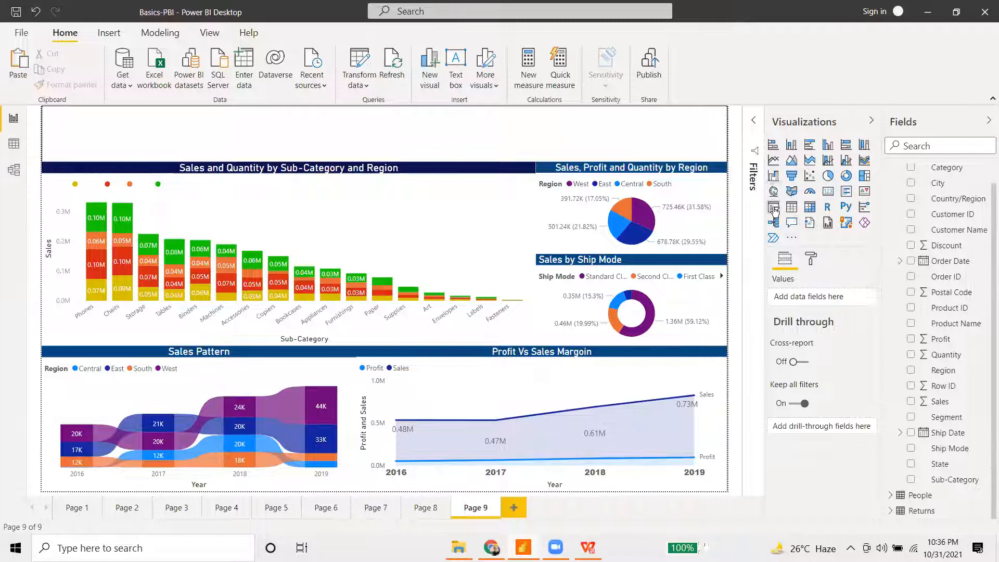
- Insert a new empty slicer visual above the stacked column chart and keep it selected
left_click(774, 210)
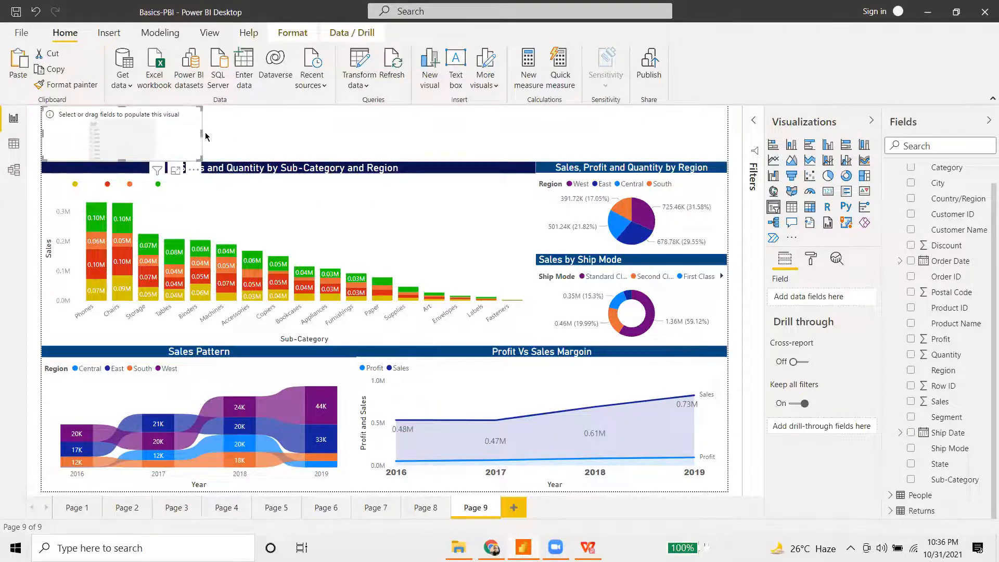
left_click_drag(205, 133, 482, 136)
left_click(159, 125)
scroll(947, 286, "up", 1)
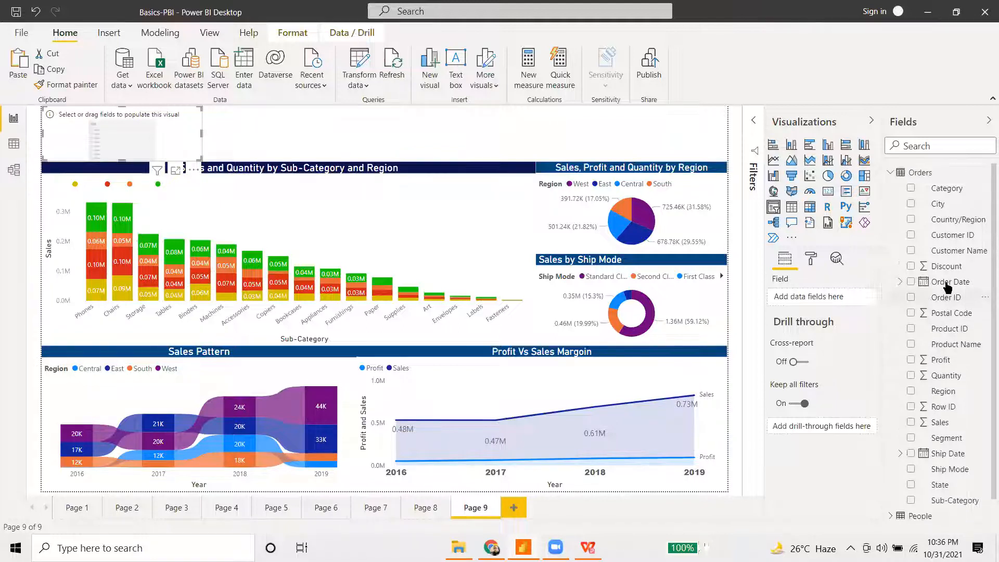
left_click(944, 190)
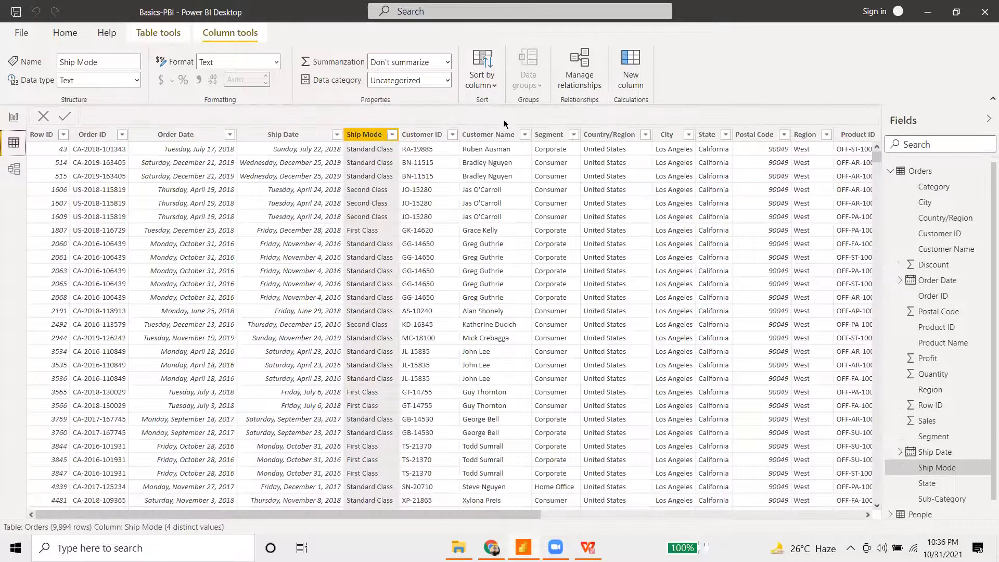
left_click(735, 515)
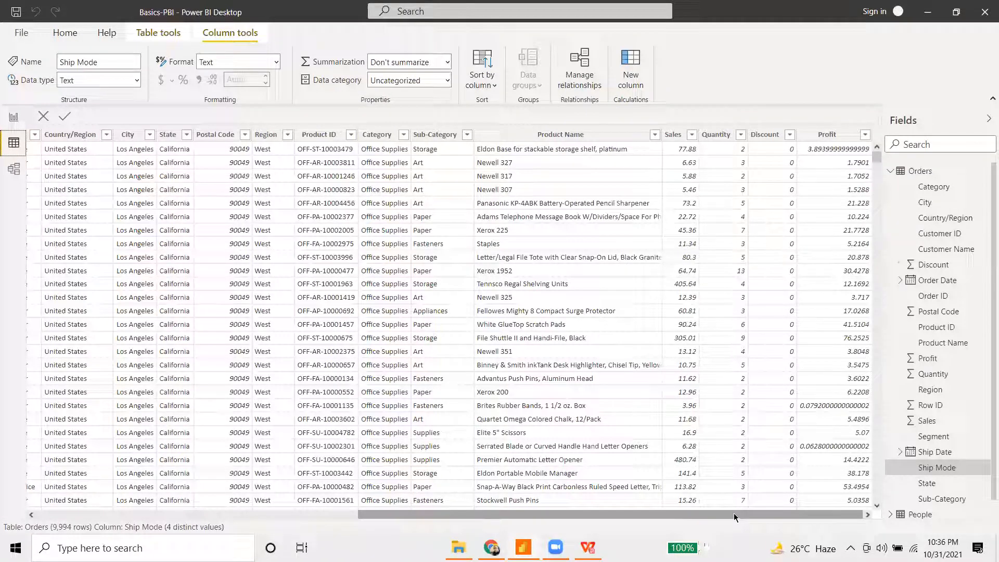
scroll(388, 395, "down", 20)
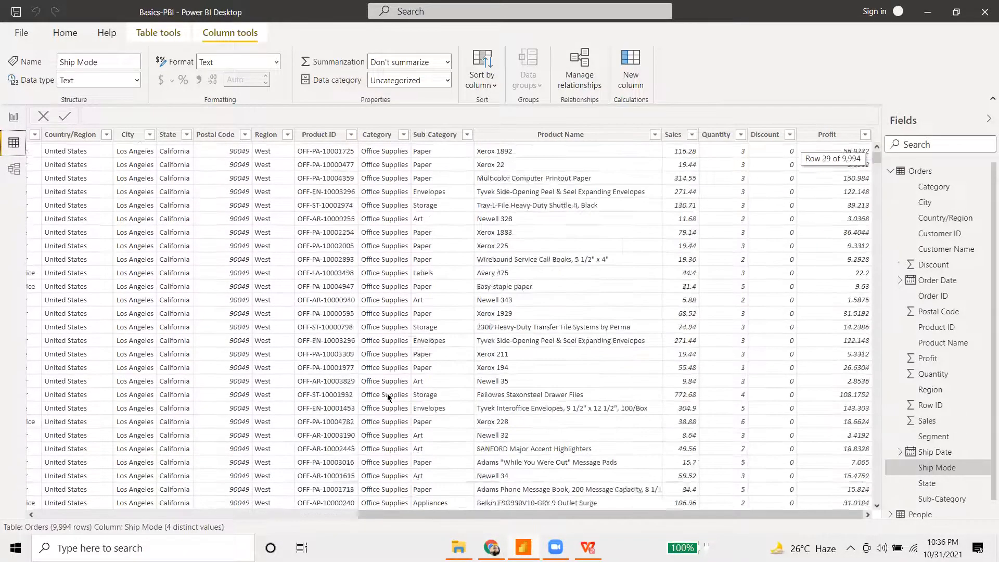
scroll(439, 508, "down", 6)
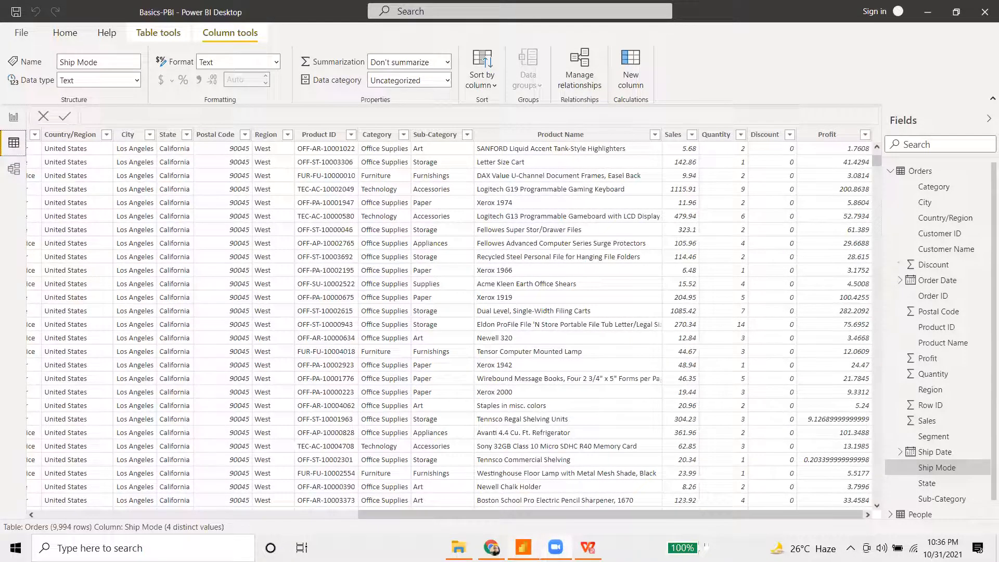
key("alt+Tab")
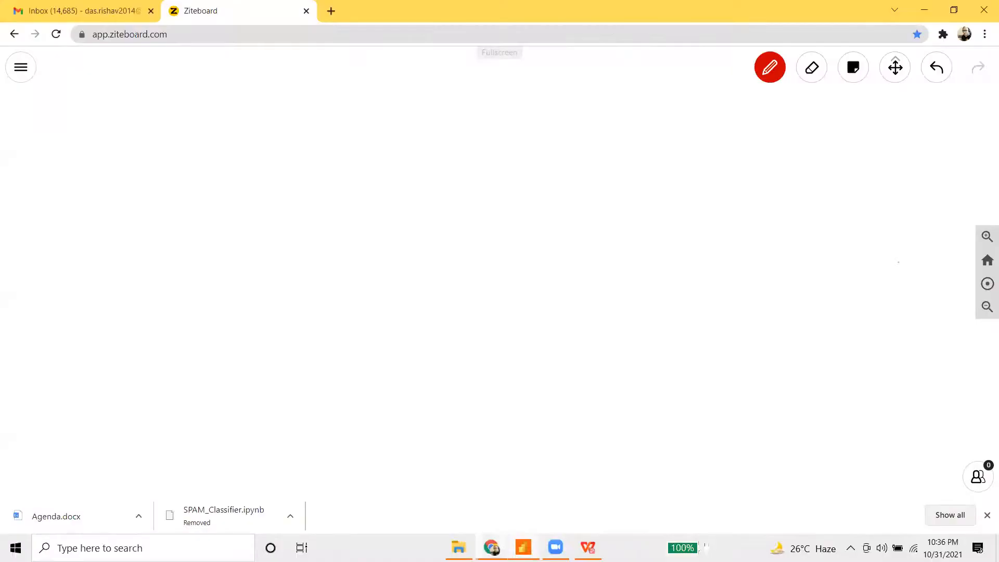
key("alt+Tab")
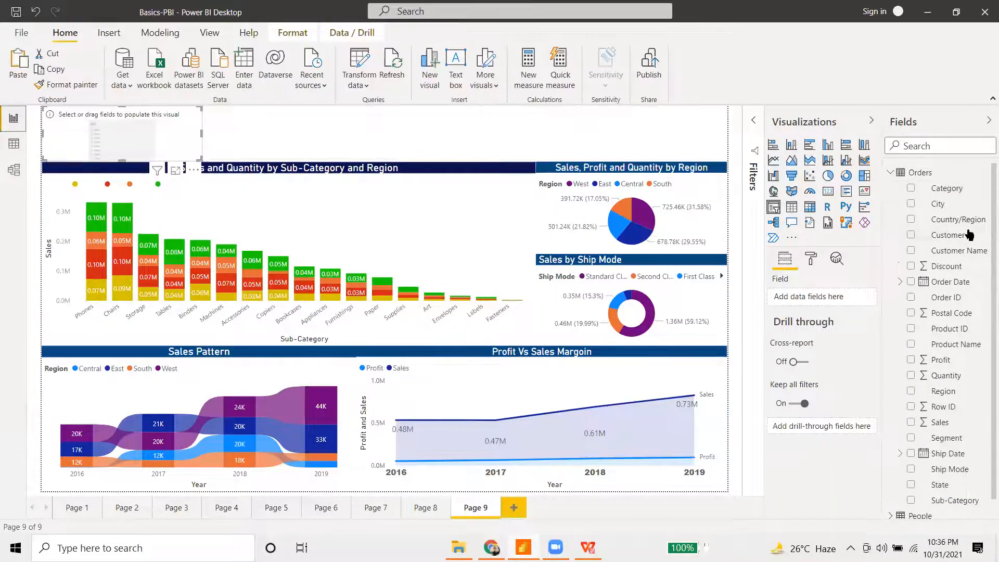
- Assign the Category field to the slicer and leave the item outline set to None
left_click_drag(947, 192, 828, 299)
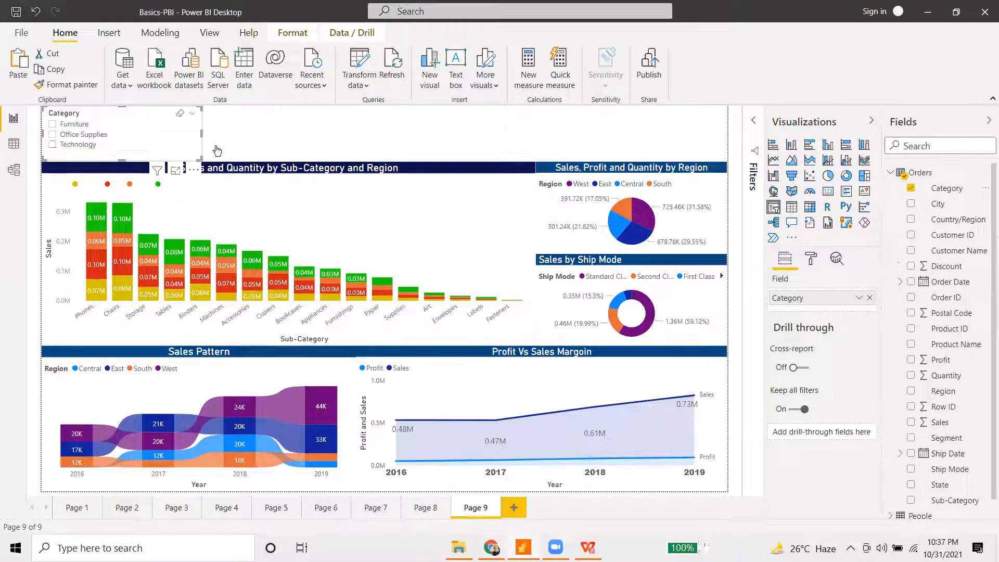
left_click(816, 262)
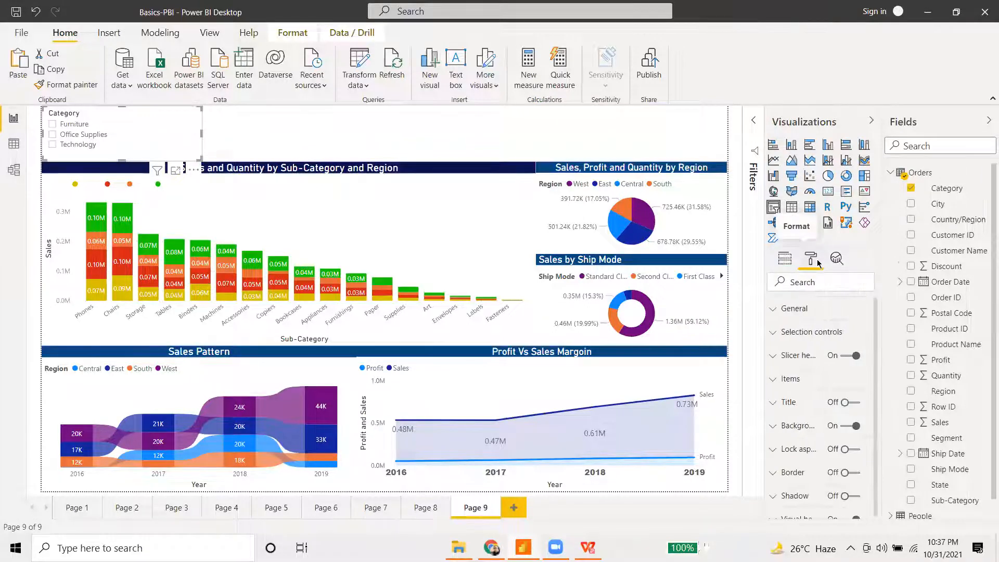
left_click(796, 379)
scroll(806, 380, "down", 3)
scroll(804, 378, "down", 3)
left_click(832, 331)
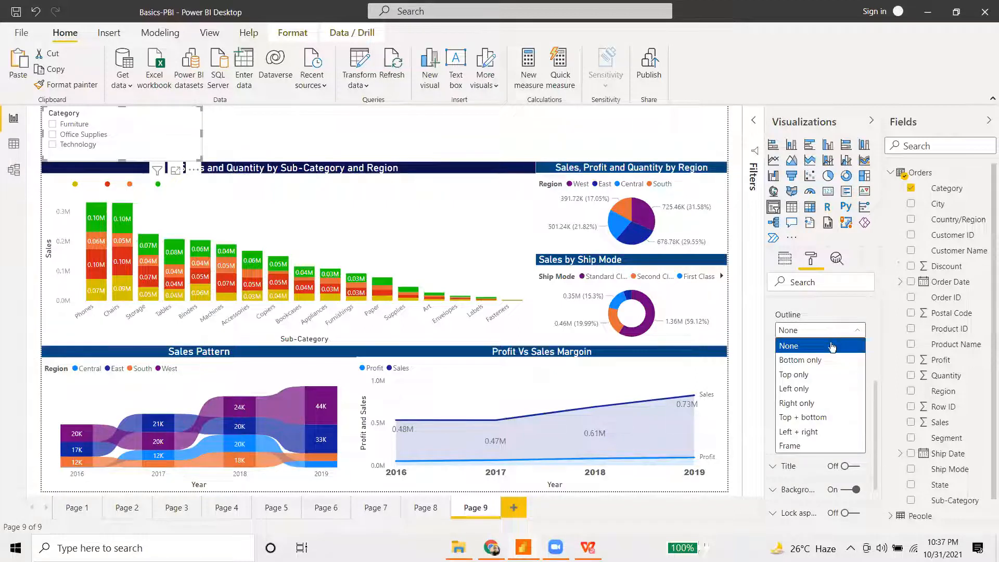
left_click(822, 375)
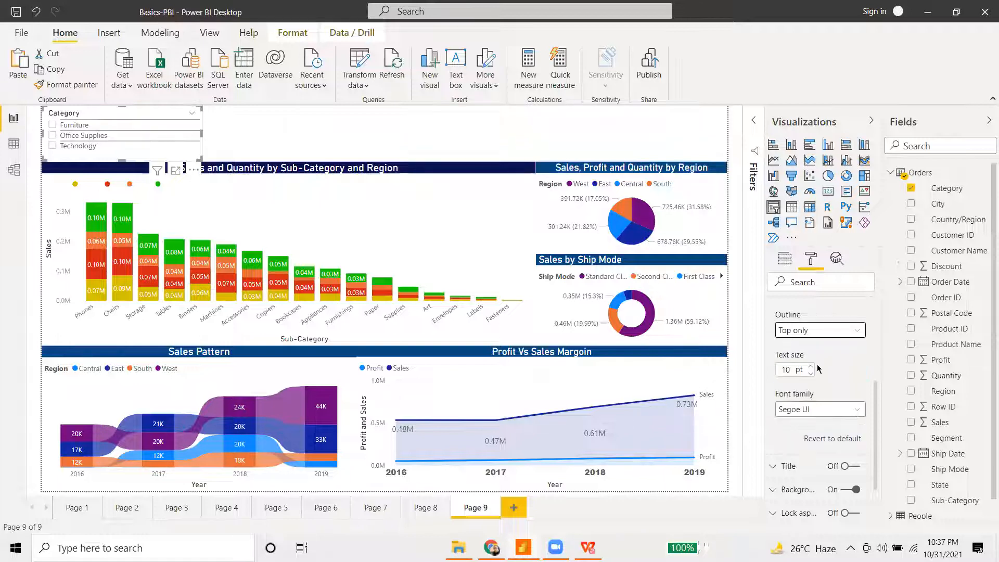
left_click(824, 330)
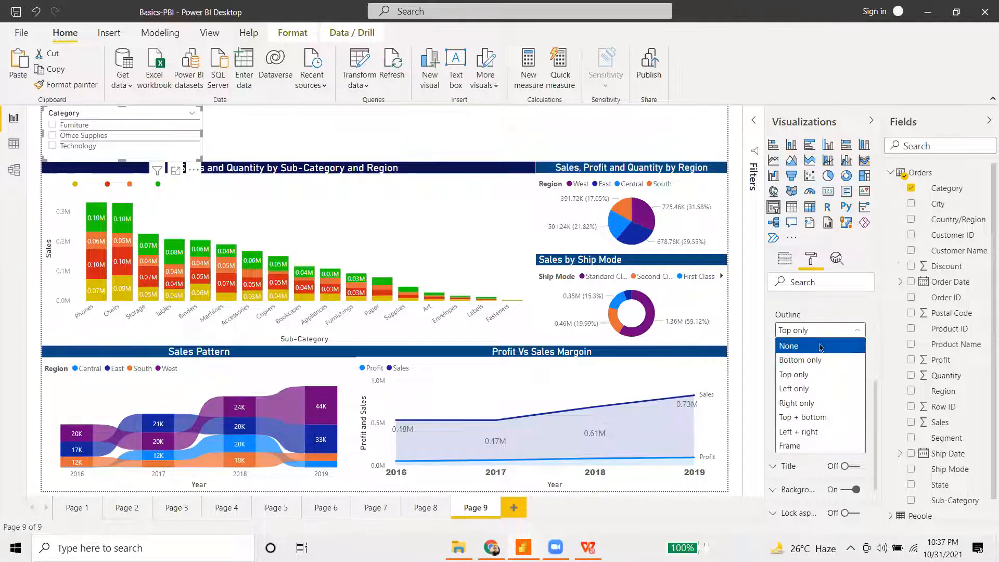
left_click(821, 346)
scroll(812, 359, "up", 4)
left_click(774, 382)
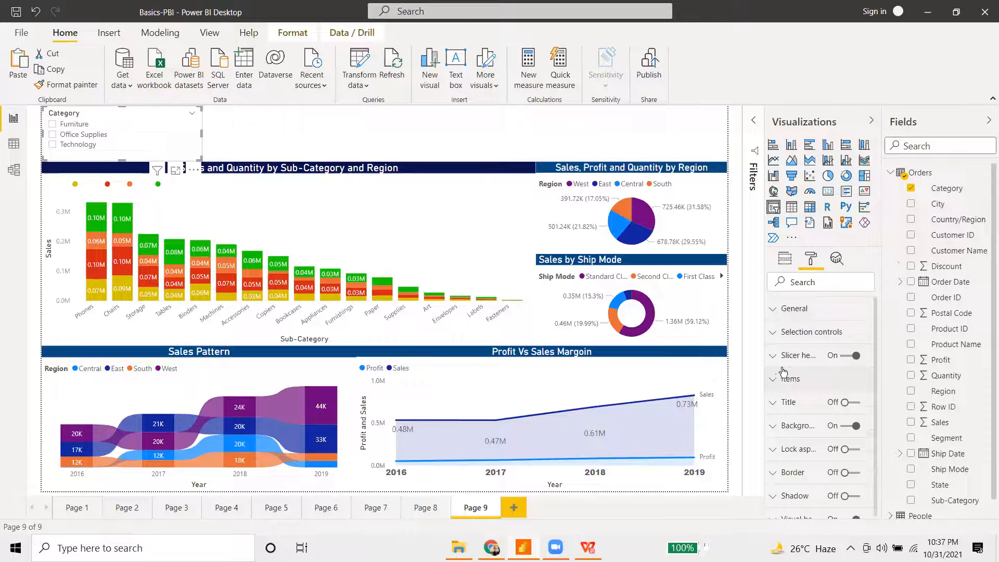
- Set the slicer's General orientation to Horizontal
scroll(813, 411, "down", 1)
scroll(779, 357, "up", 1)
left_click(774, 309)
scroll(804, 364, "down", 3)
scroll(817, 354, "up", 1)
left_click(820, 343)
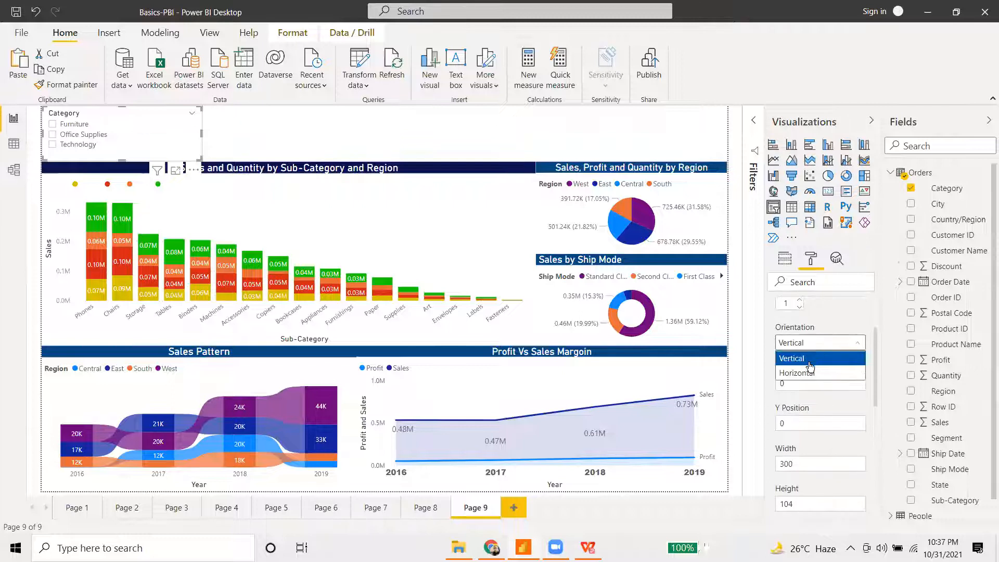
left_click(802, 374)
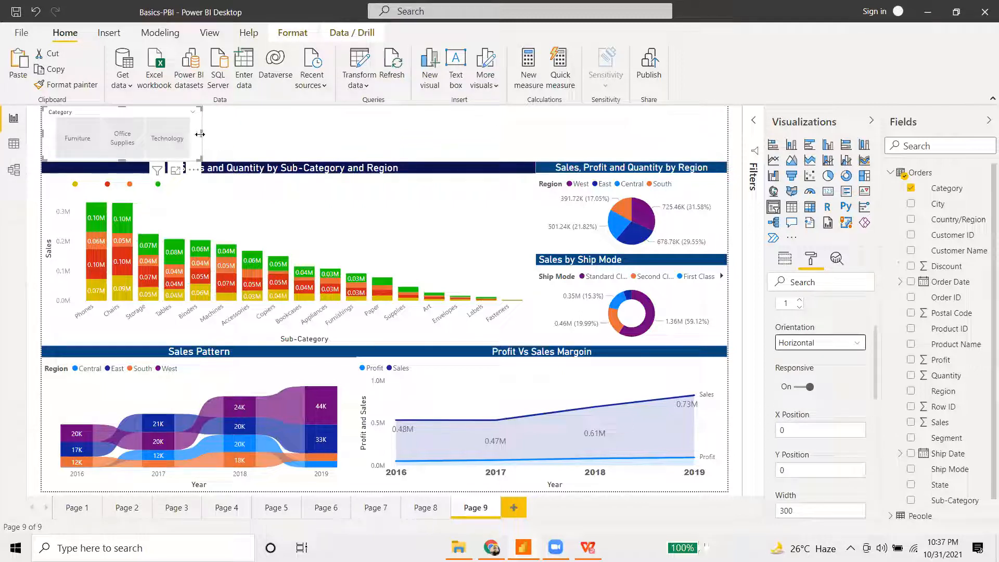
- Resize the Category slicer into a wider, shorter strip at the top-left and reselect it
left_click_drag(202, 133, 252, 134)
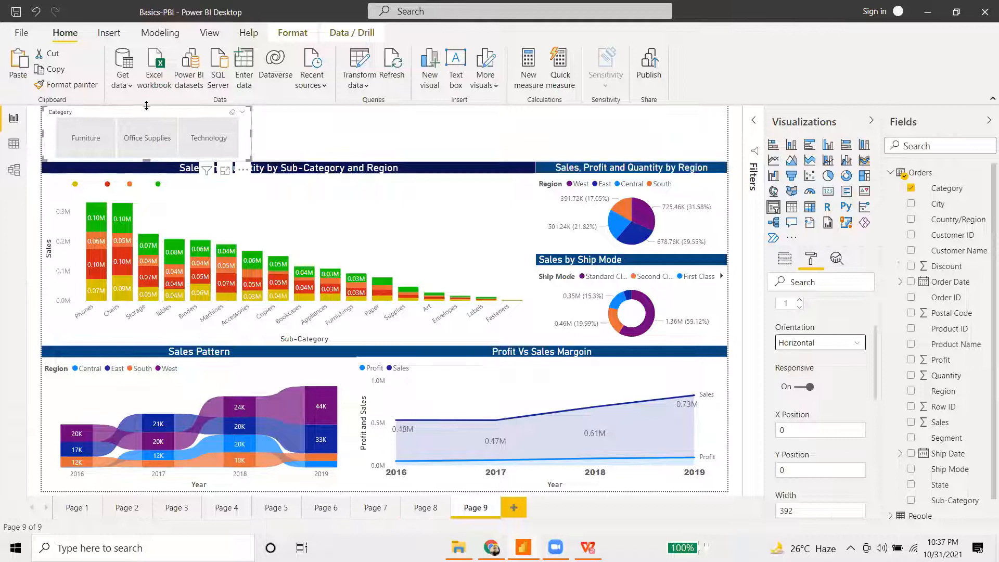
left_click_drag(145, 107, 145, 131)
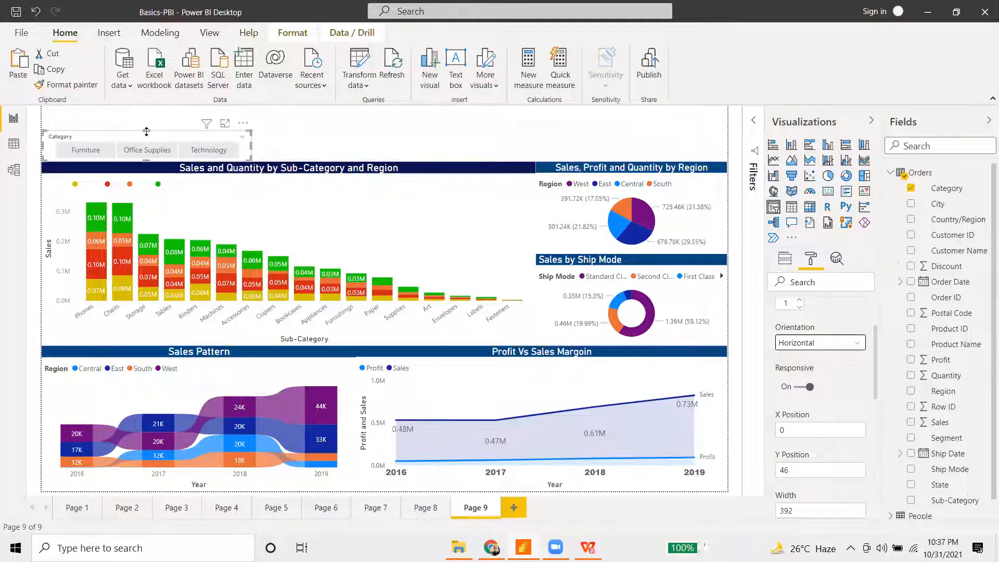
left_click(172, 132)
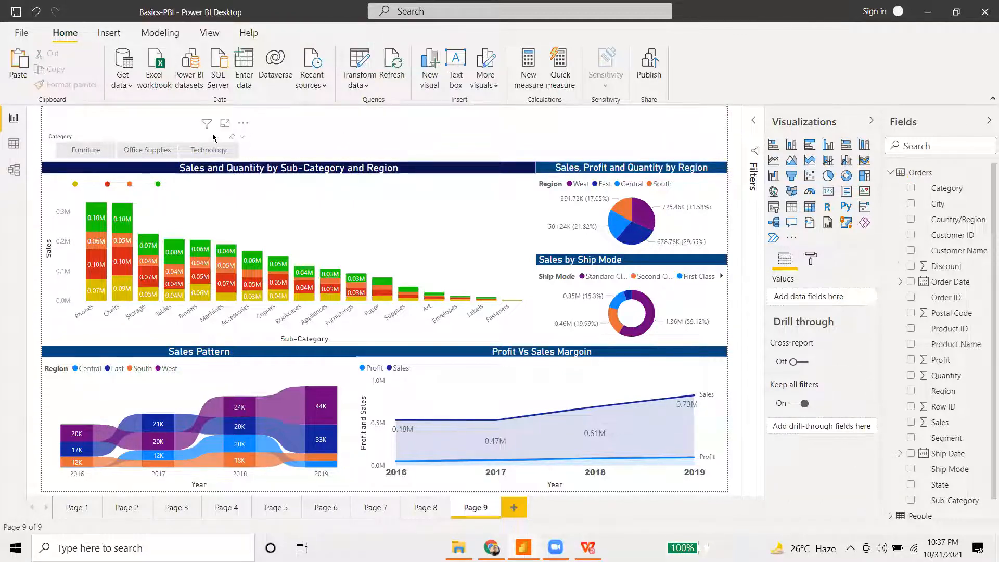
left_click(141, 136)
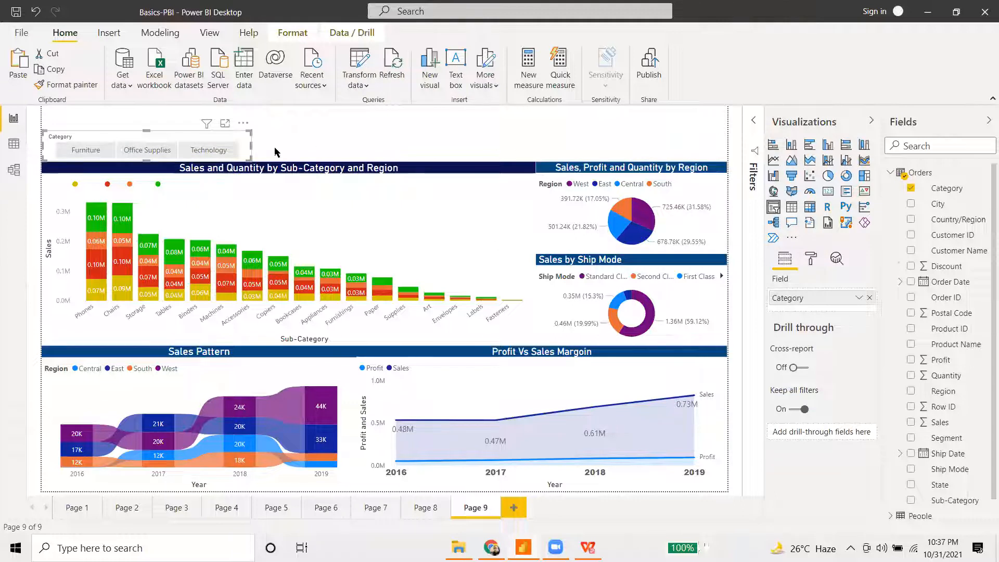
left_click(819, 261)
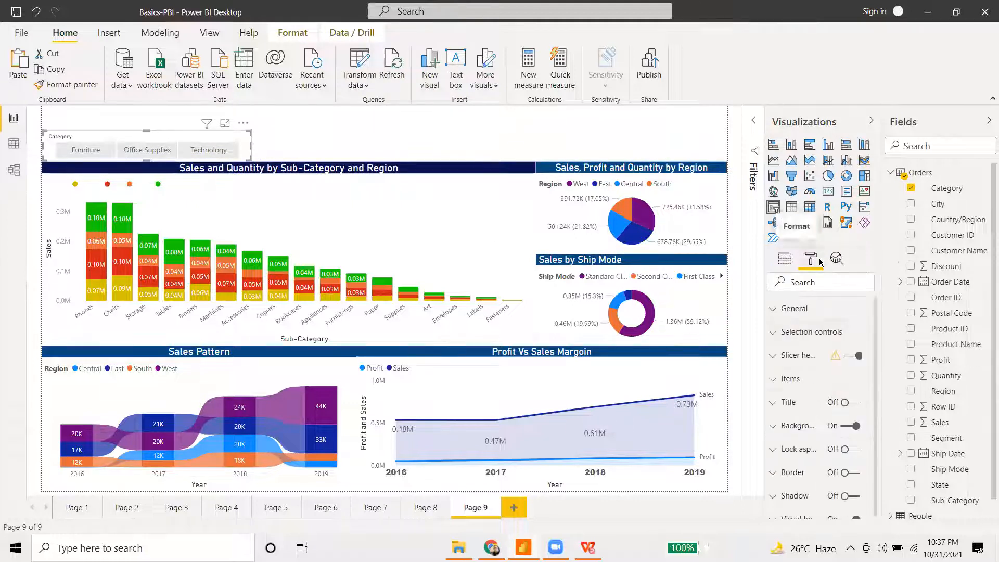
- Turn the slicer title on and set its text to 'Business Units'
left_click(852, 404)
left_click(773, 405)
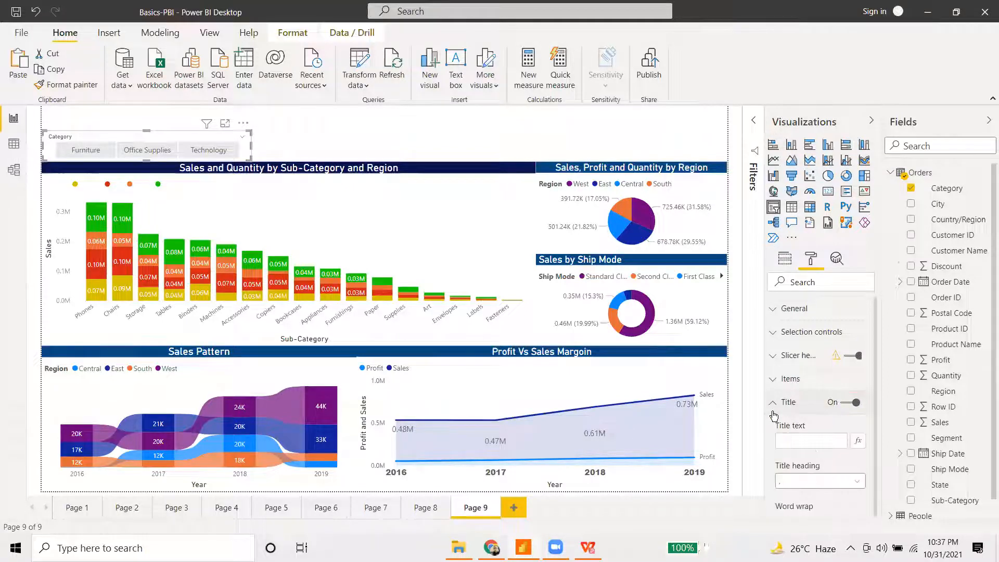
left_click(795, 443)
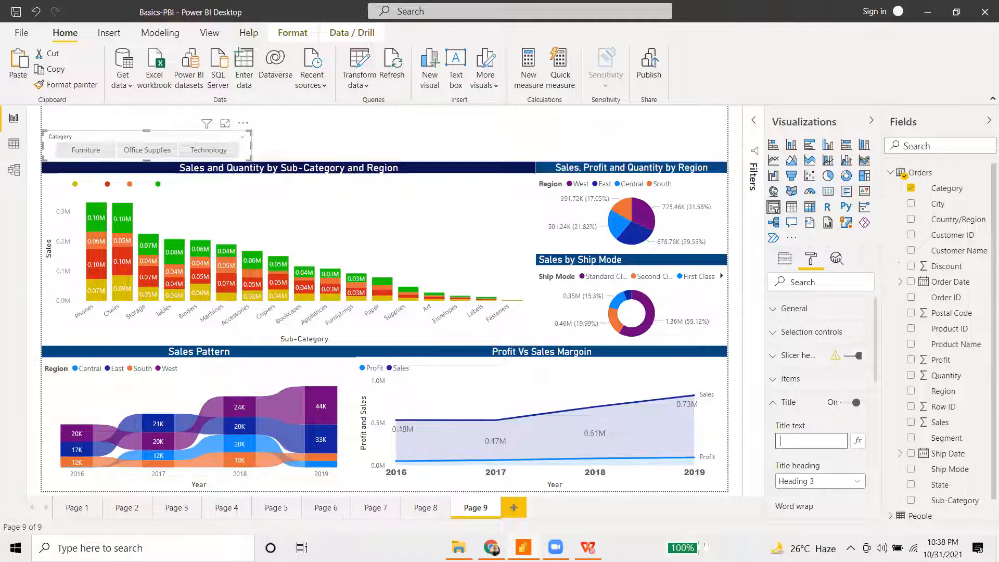
type("Business Units")
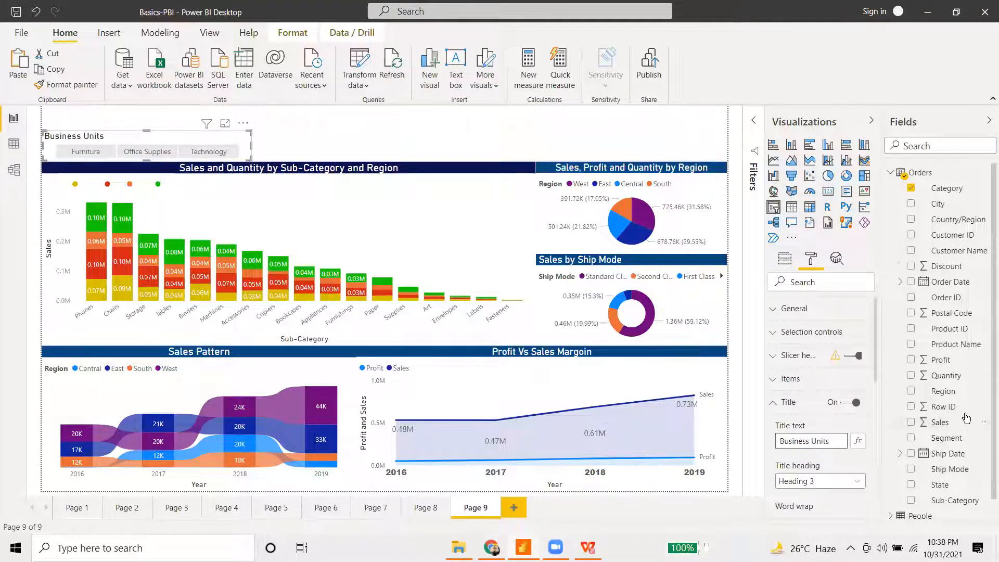
scroll(807, 412, "down", 3)
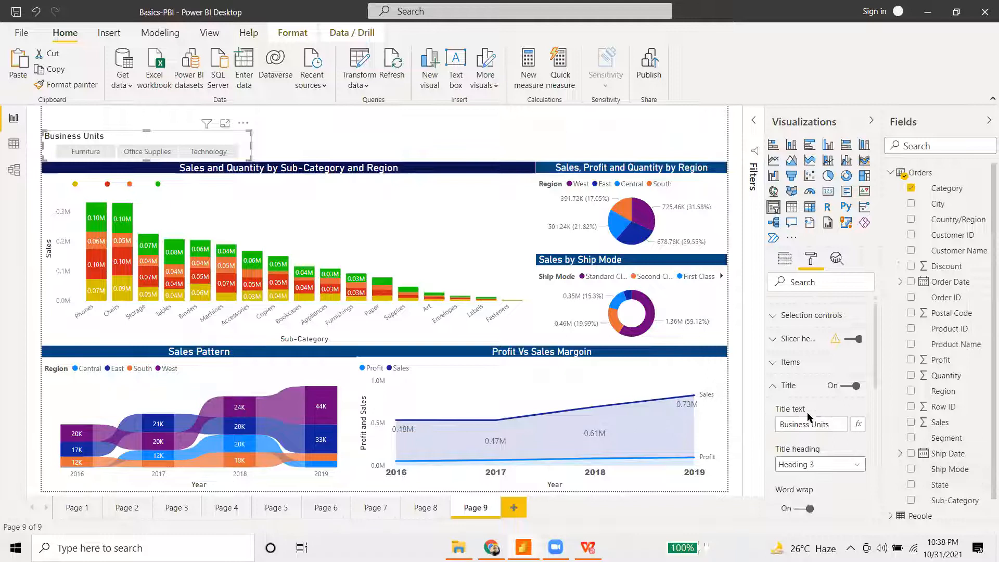
scroll(796, 414, "down", 2)
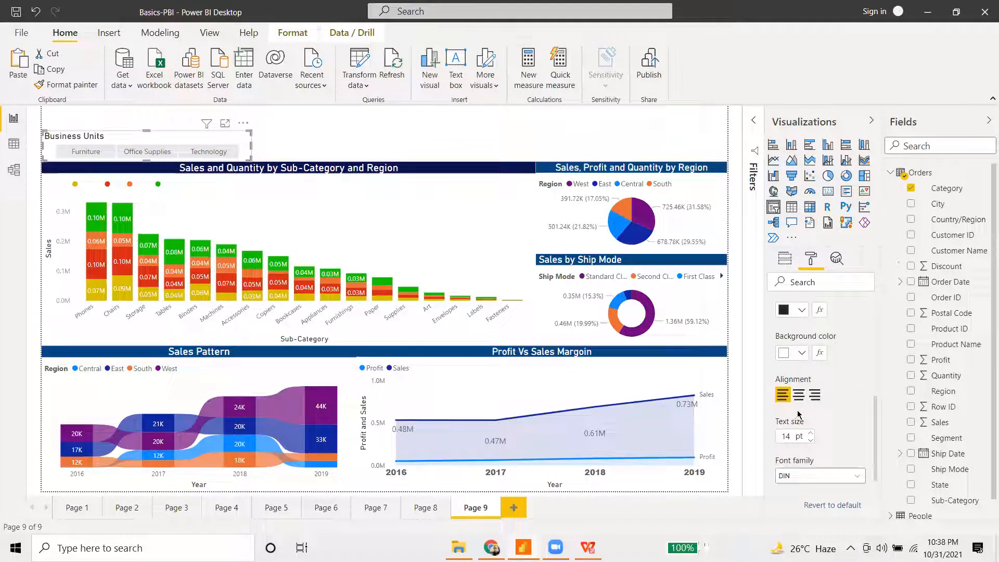
scroll(831, 436, "down", 2)
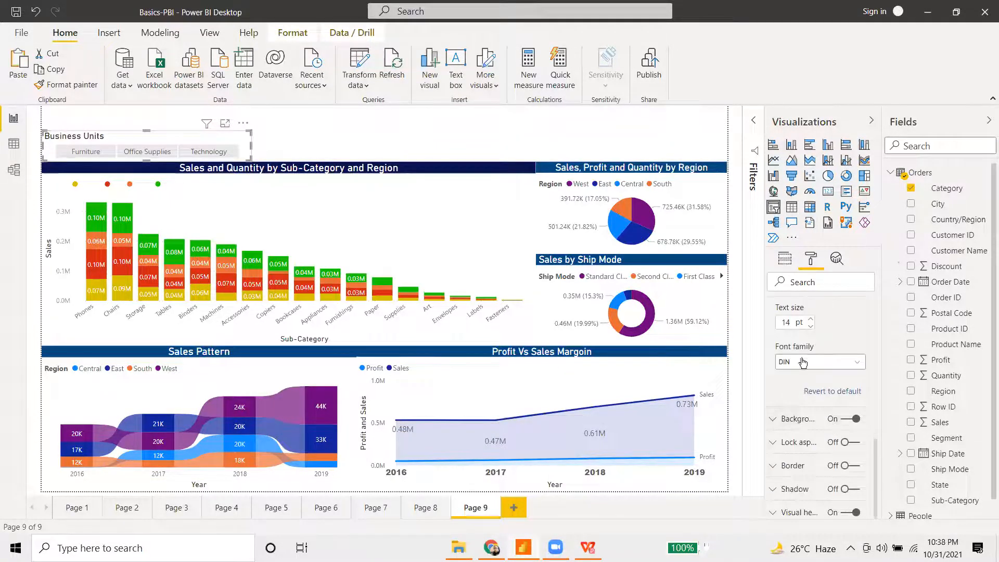
left_click(544, 136)
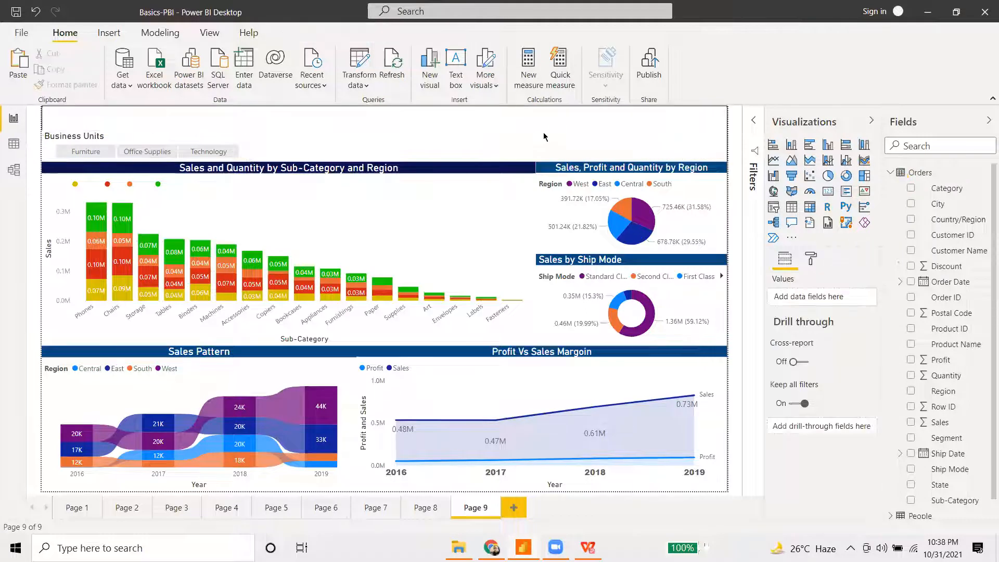
- Insert a new text box and nudge the Business Units slicer slightly right
left_click(110, 33)
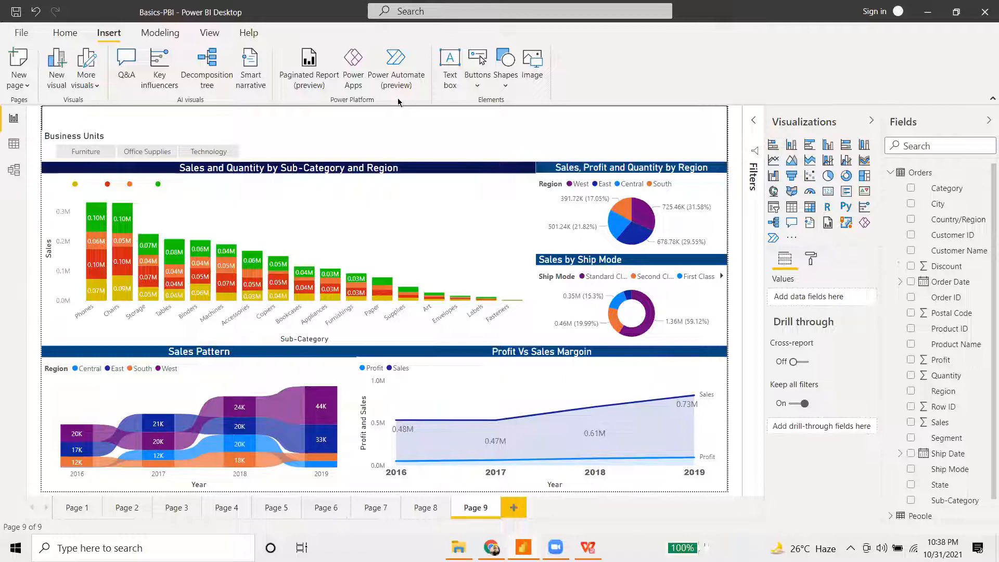
left_click(447, 83)
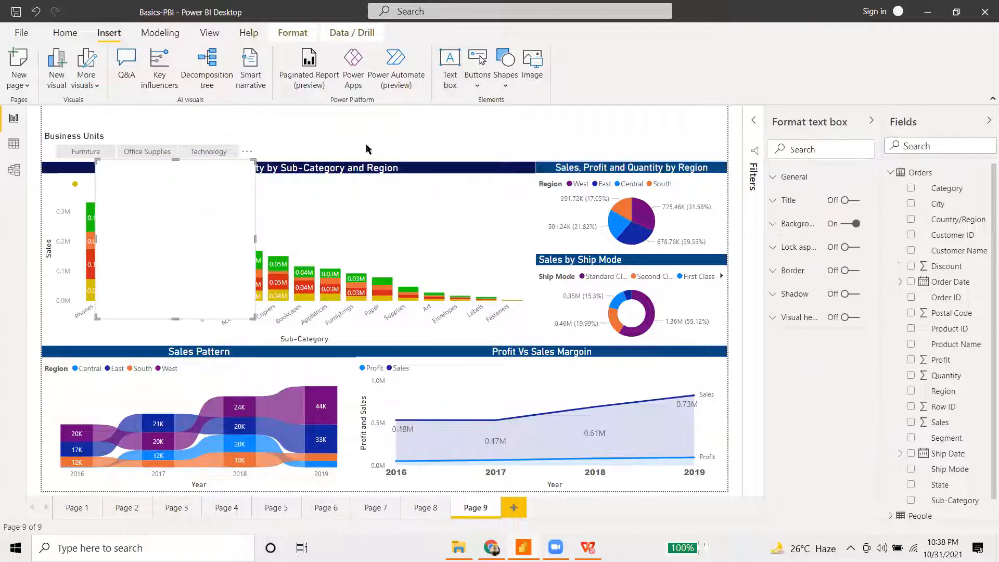
left_click(191, 208)
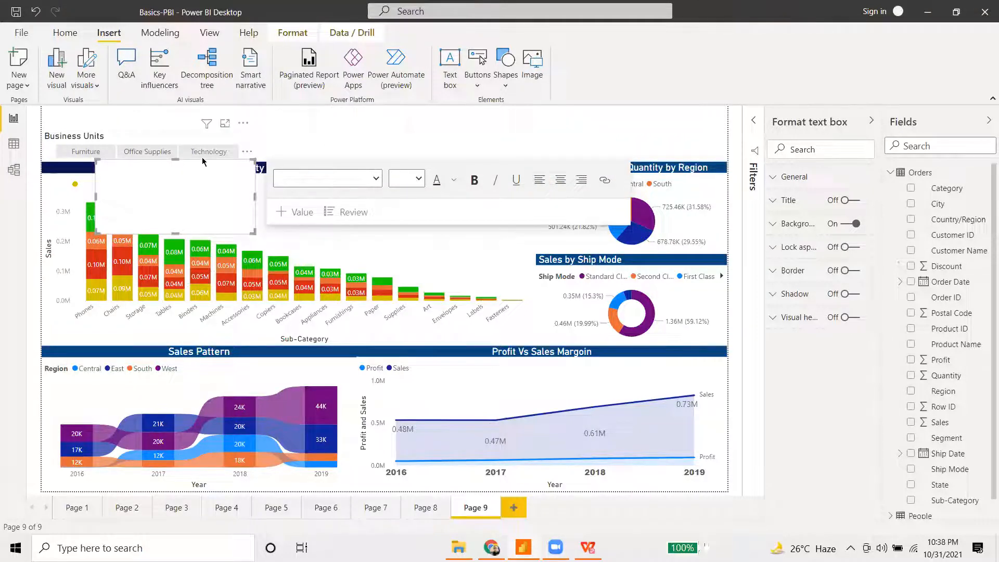
left_click_drag(202, 157, 230, 157)
- Resize the text box over the chart's top-left, undoing an accidental chart move
left_click(157, 201)
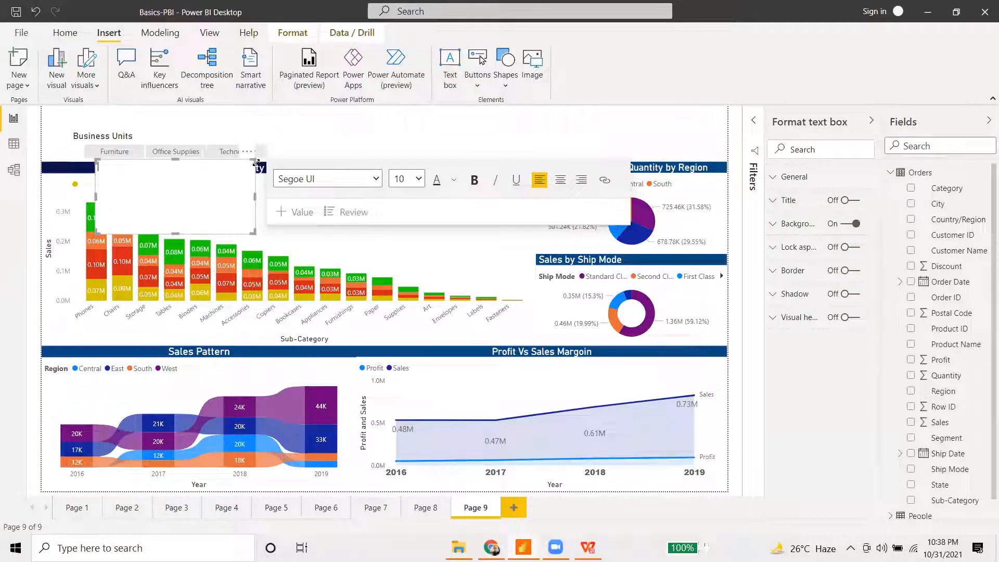
left_click_drag(255, 162, 209, 188)
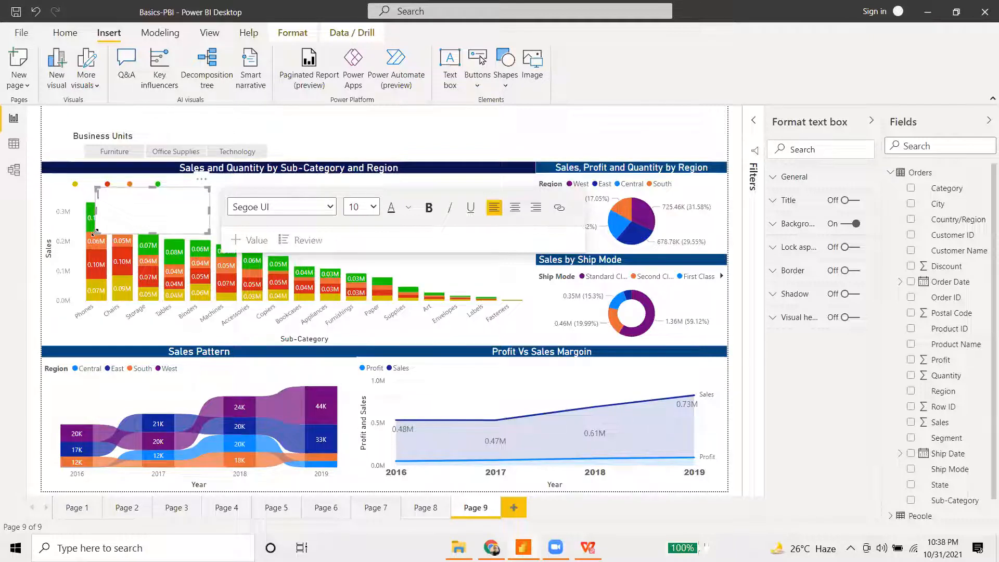
left_click_drag(96, 187, 75, 186)
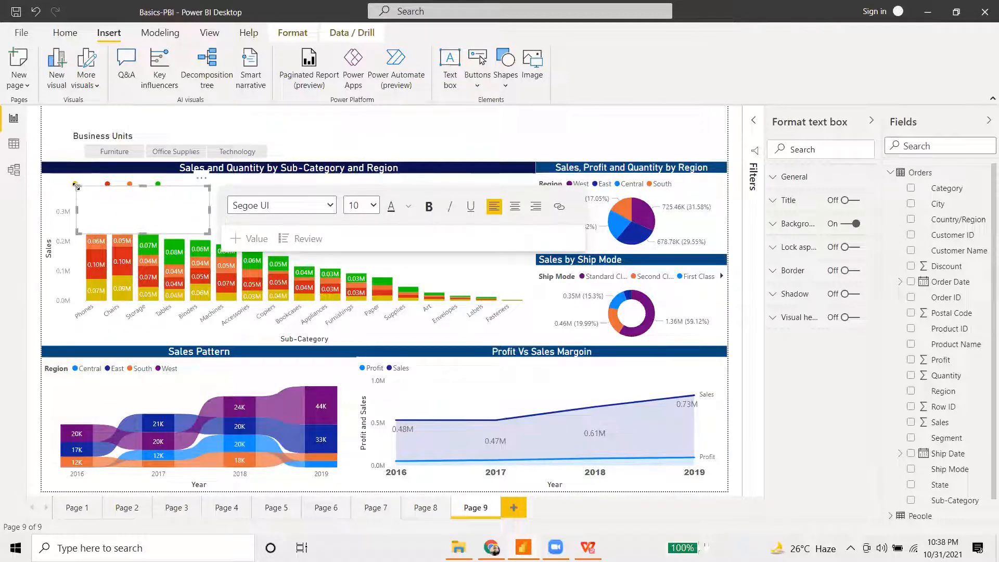
left_click_drag(78, 184, 137, 164)
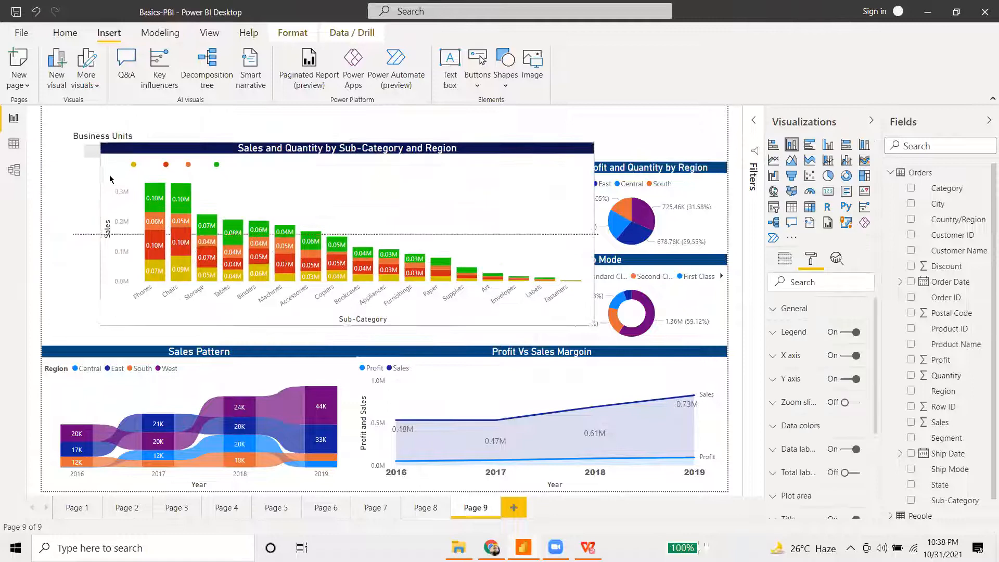
key("ctrl+z")
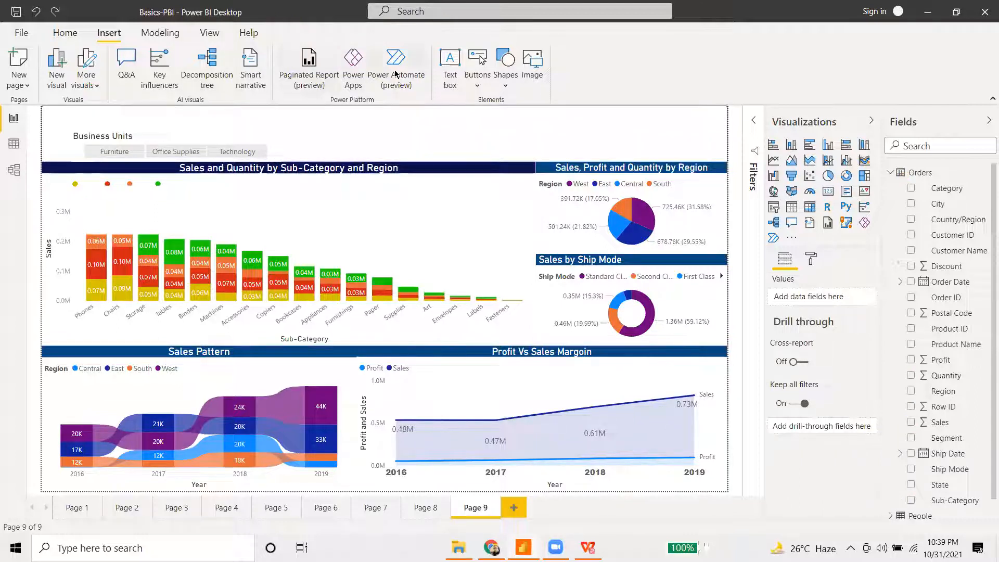
- Insert a rectangle, place it at the top centre as a short banner, and fill it white
left_click(506, 78)
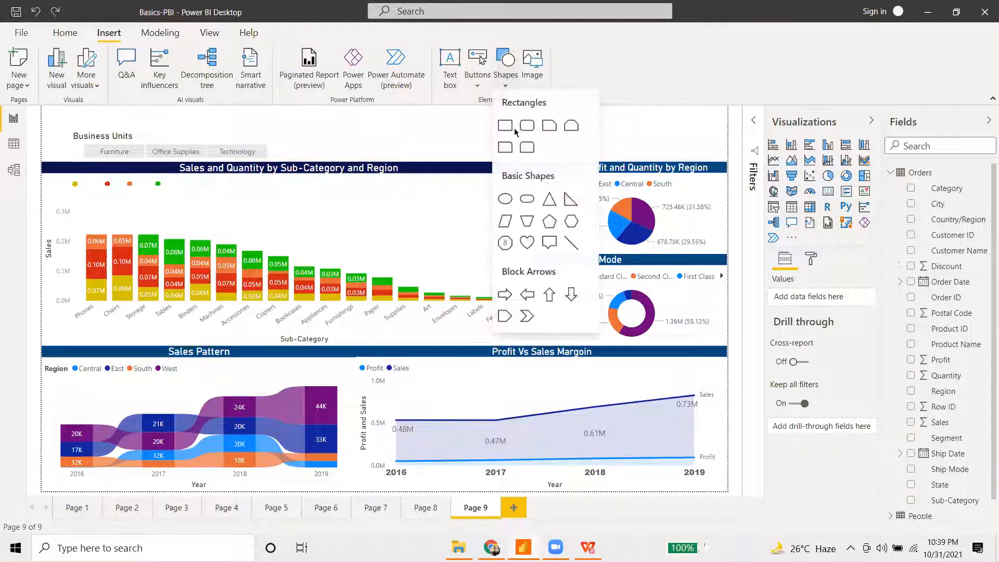
left_click(505, 129)
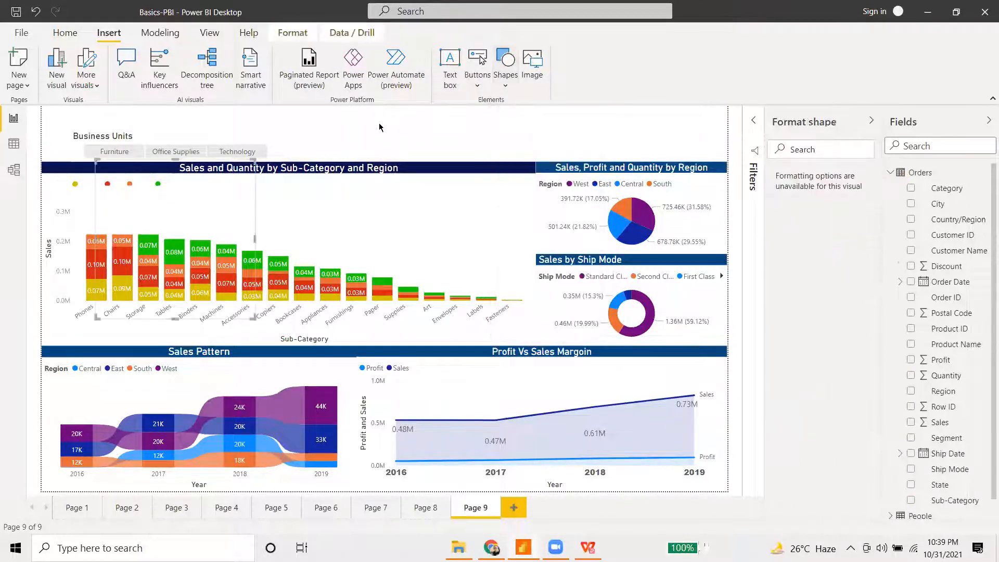
left_click_drag(240, 184, 462, 132)
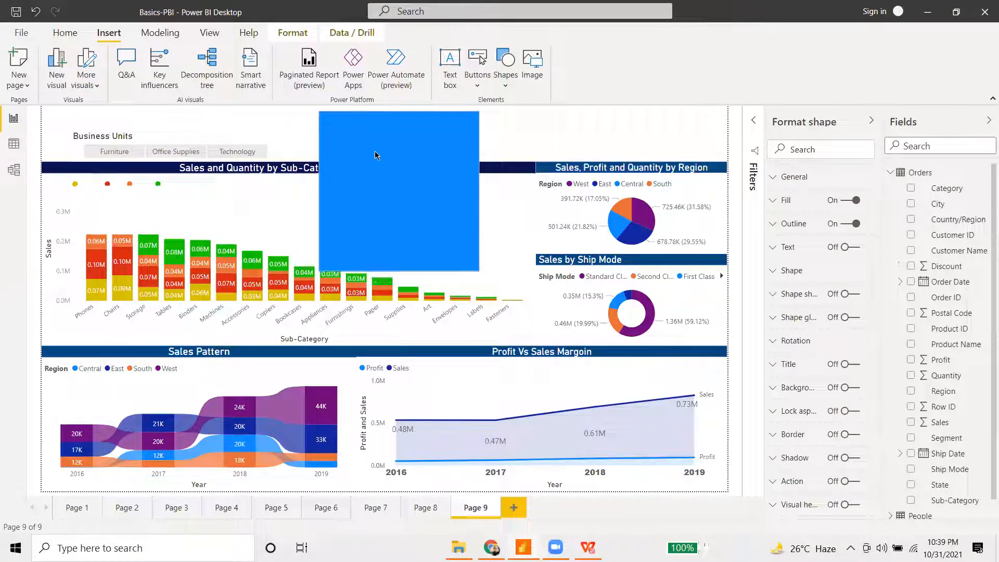
left_click_drag(399, 265, 399, 146)
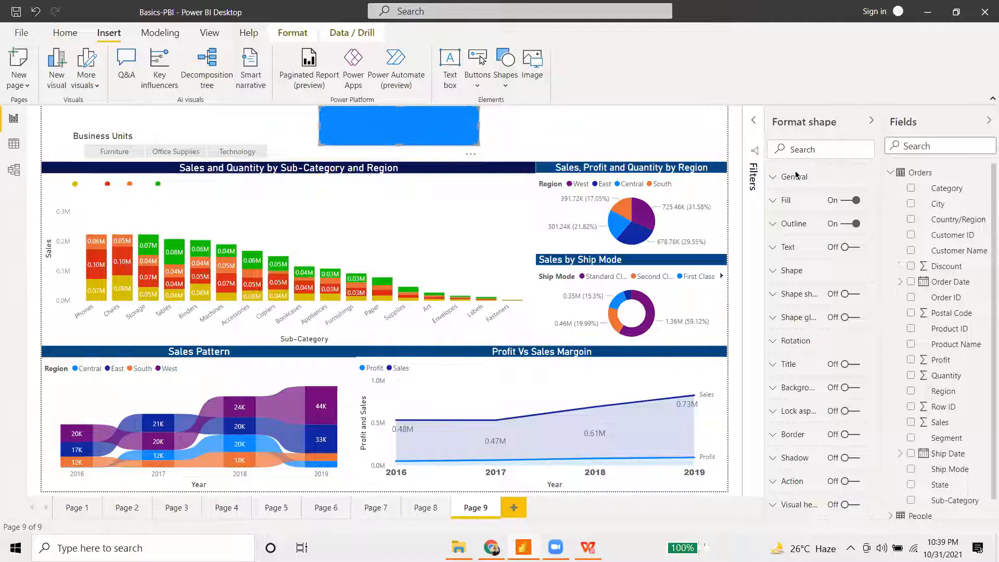
left_click(782, 203)
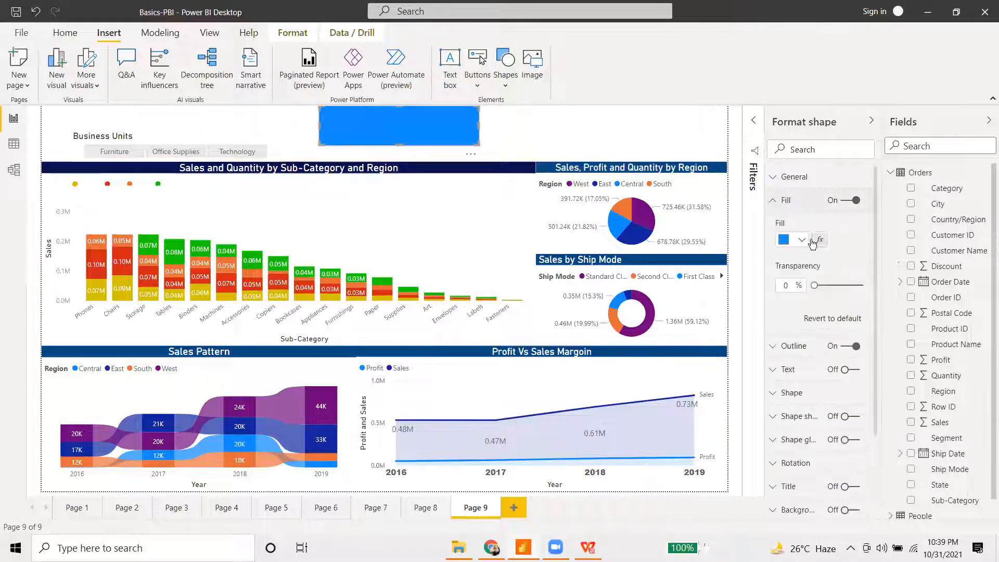
left_click(803, 241)
left_click(801, 264)
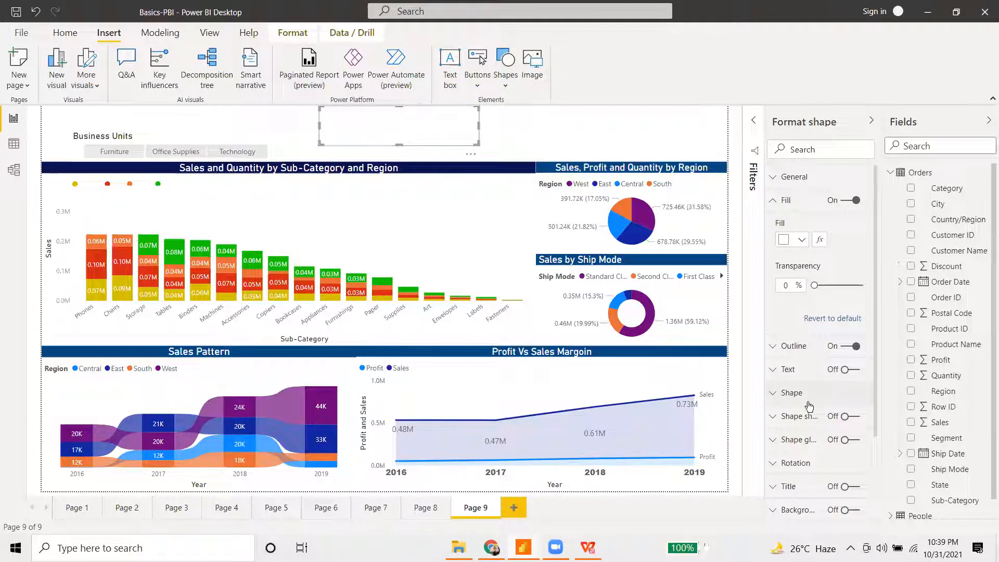
- Give the rectangle the text 'Order Management' in dark blue
left_click(852, 370)
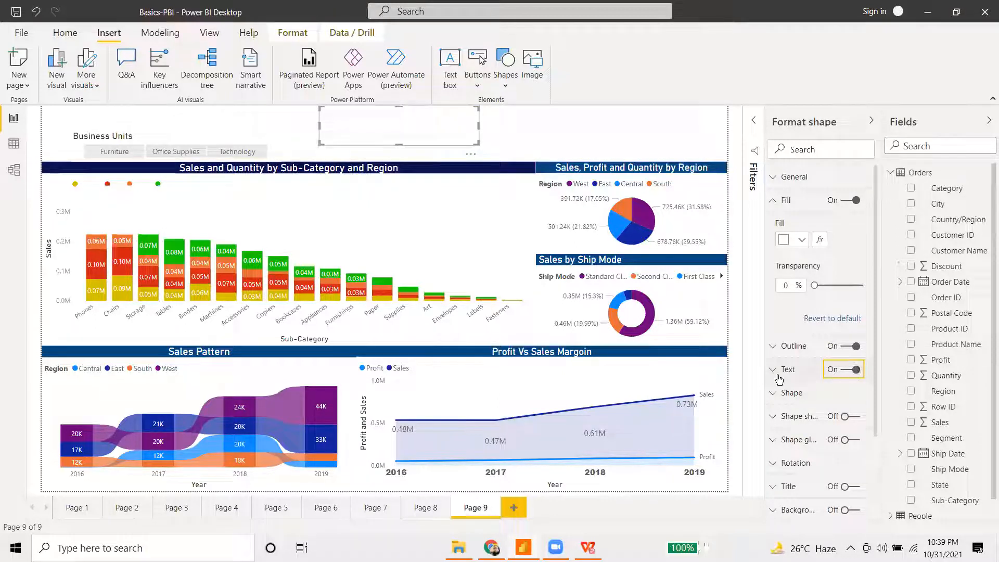
left_click(810, 408)
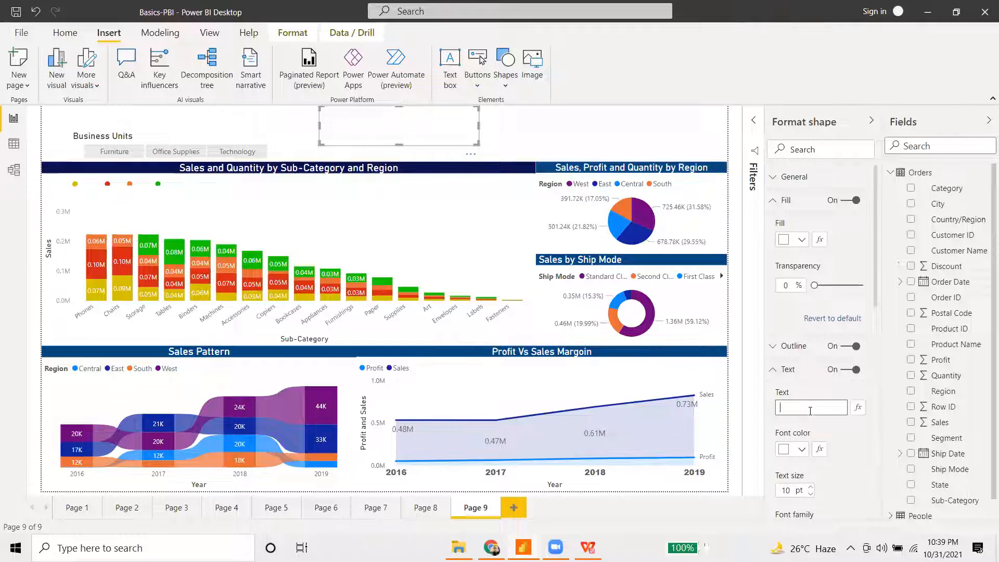
type("Order Management")
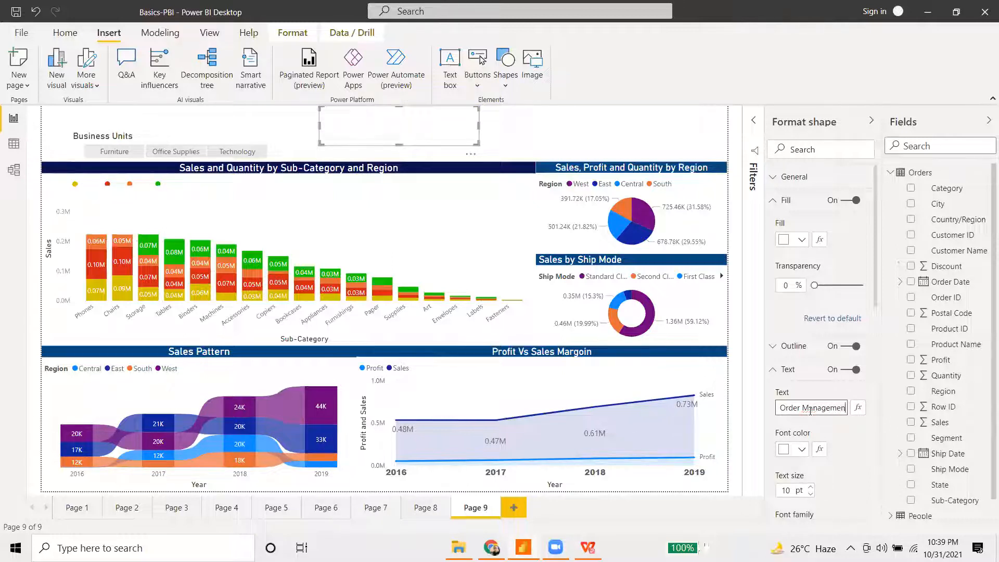
left_click(802, 449)
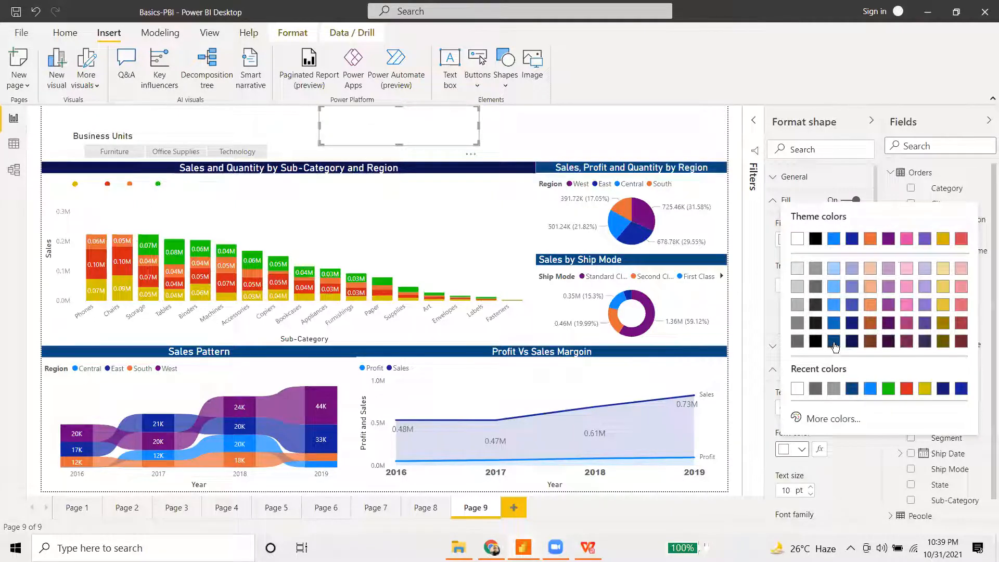
left_click(834, 342)
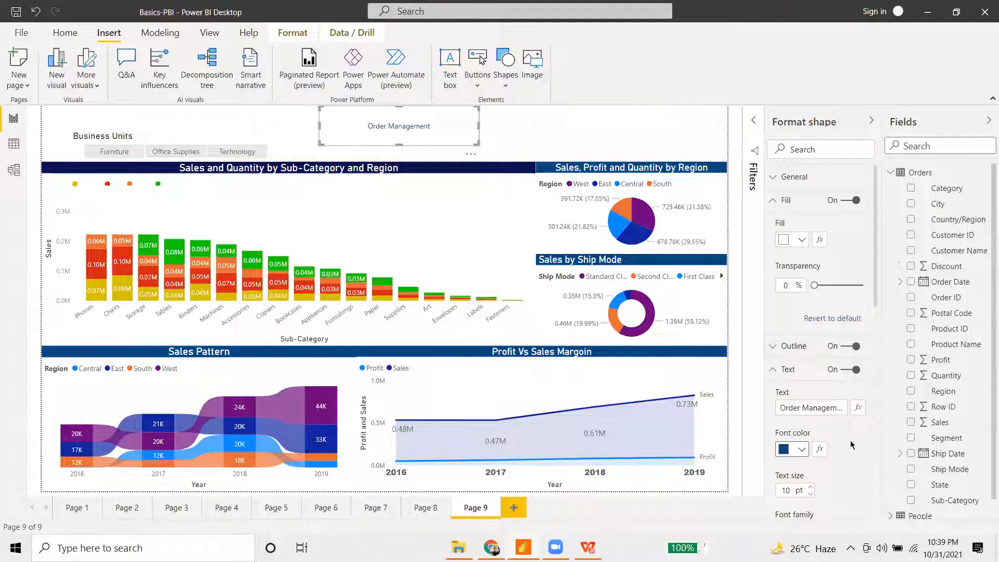
- Remove the title shape's outline and raise its text size to 17 pt
left_click(853, 347)
scroll(814, 384, "down", 3)
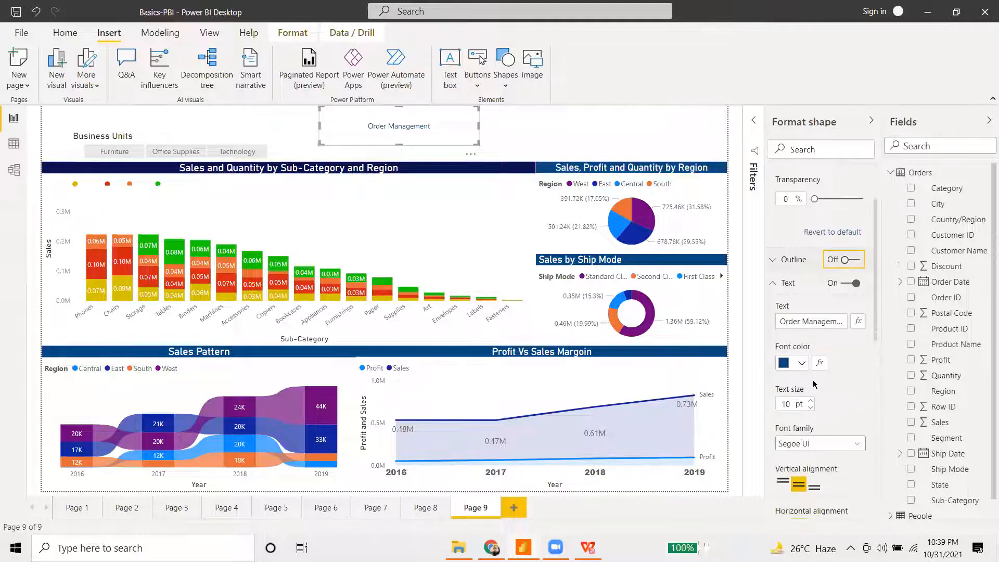
left_click(810, 401)
left_click(810, 400)
left_click(810, 401)
left_click(810, 401)
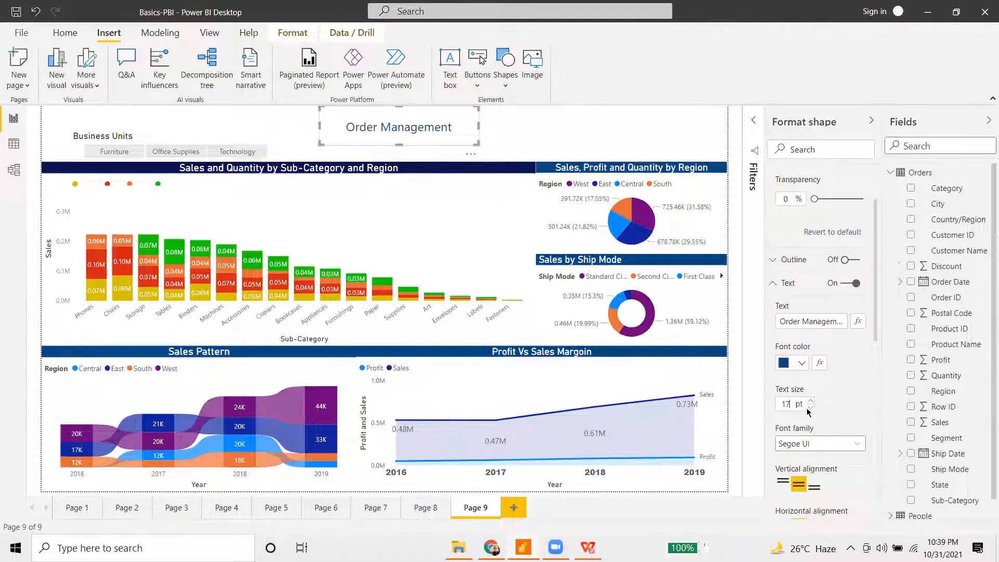
- Append 'Dashboard' to the title text and widen the shape to fit one line
left_click(809, 321)
key("Right")
key("Right")
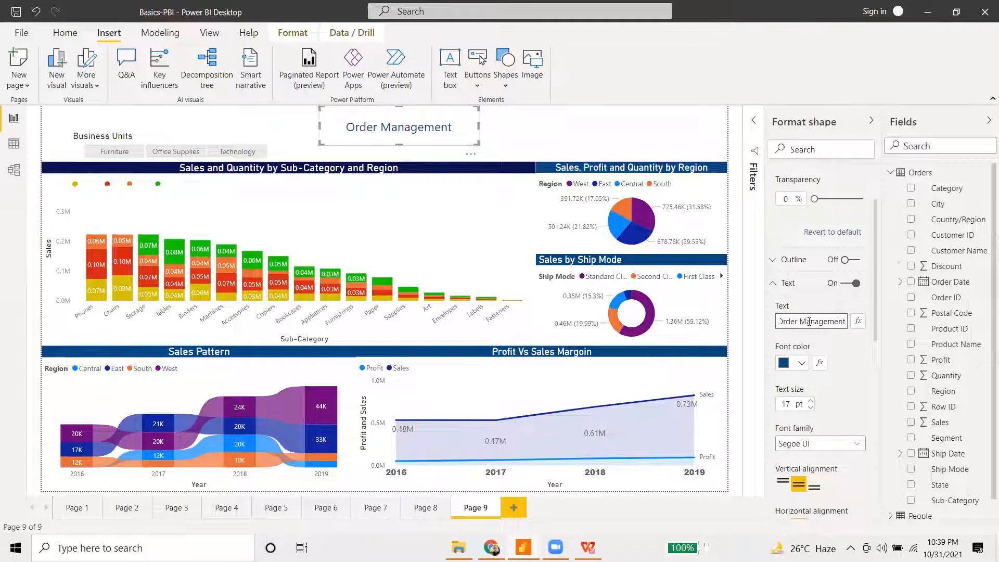
type("Dashboard")
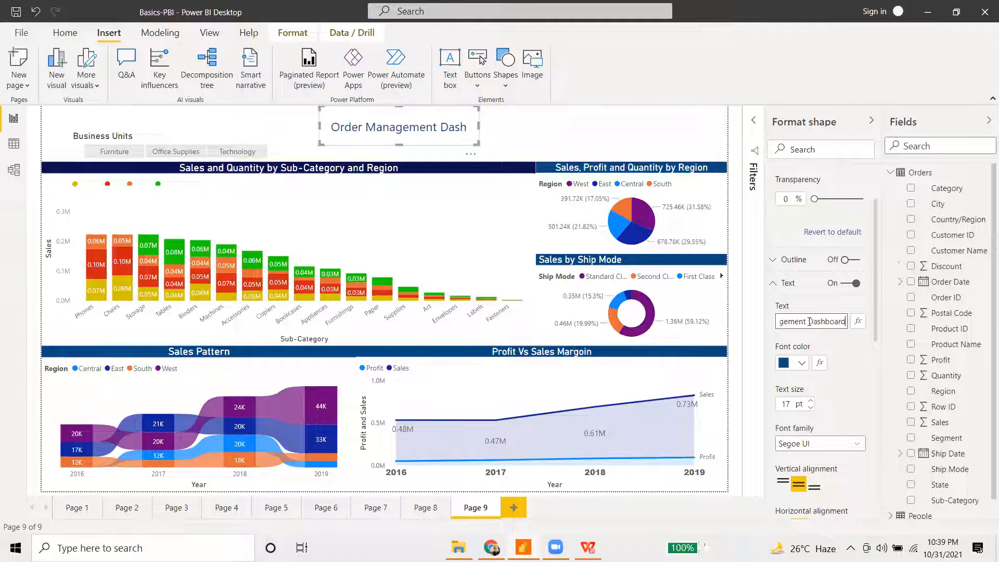
scroll(825, 395, "down", 5)
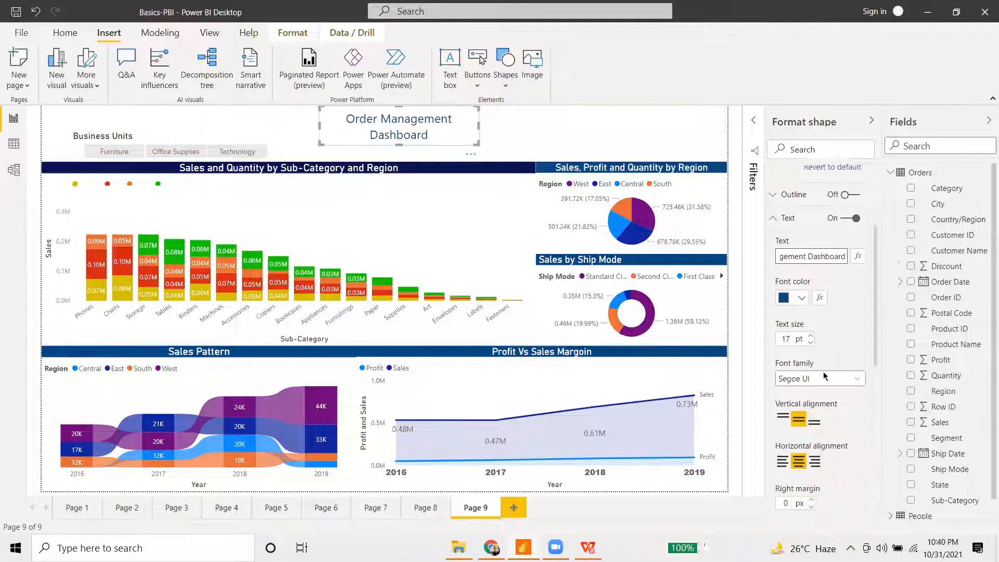
scroll(815, 352, "down", 3)
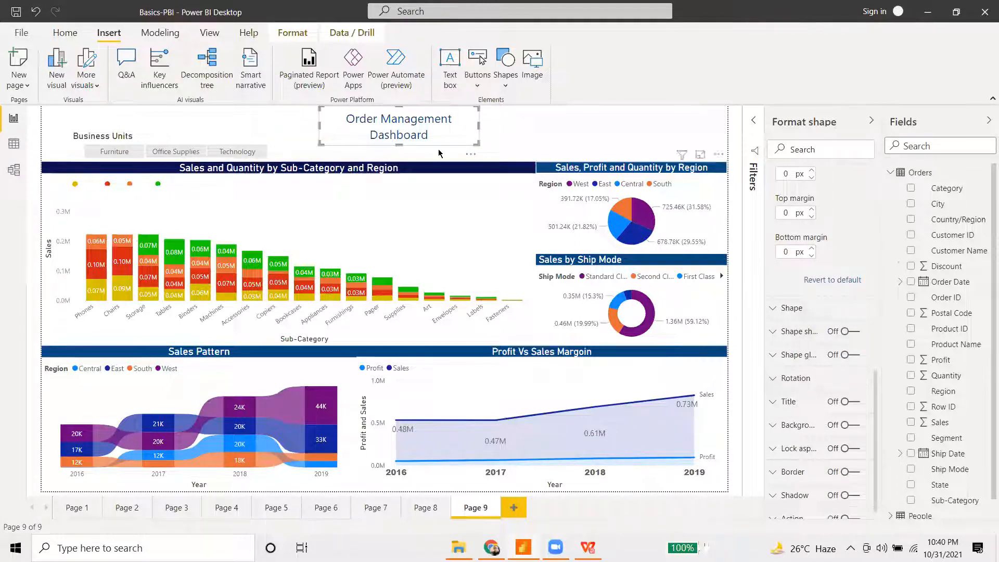
left_click_drag(479, 126, 490, 130)
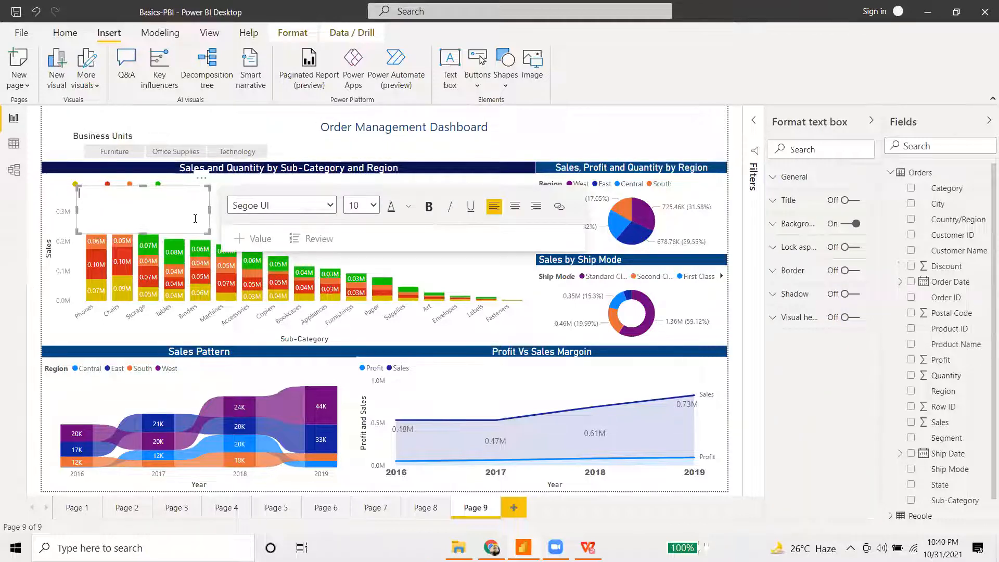
- Delete the stray empty text box from the bar chart
right_click(157, 190)
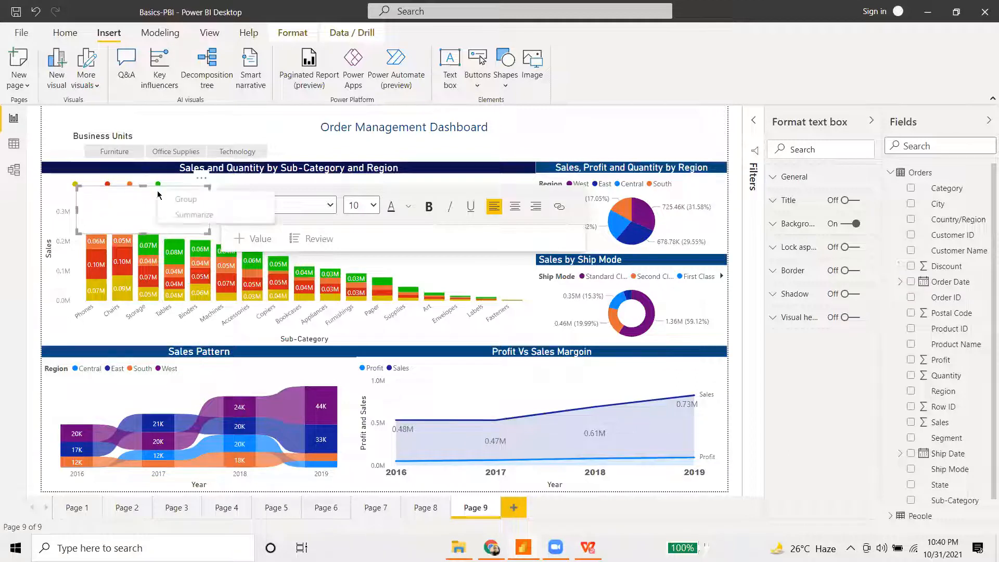
left_click(122, 192)
left_click_drag(120, 188, 643, 118)
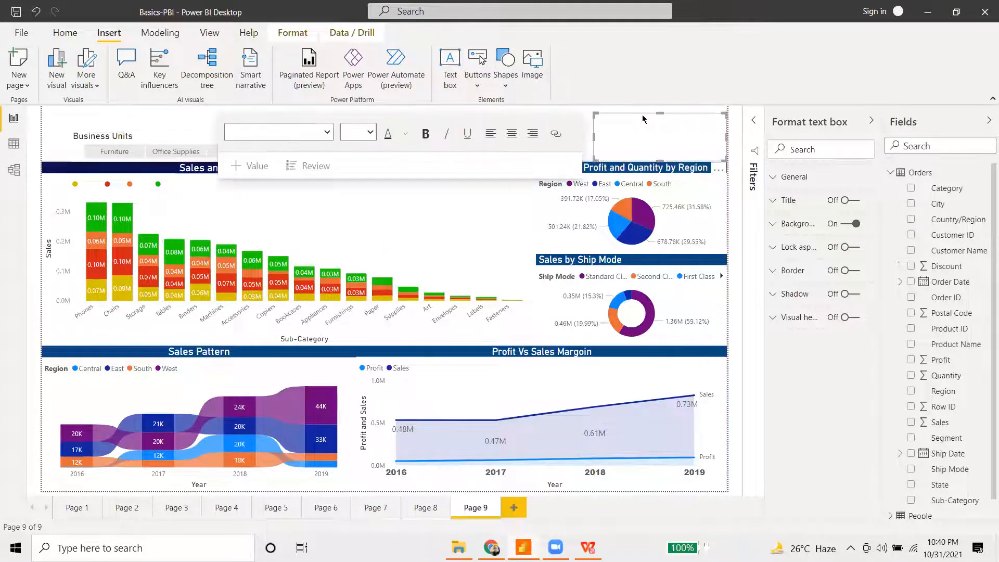
key("Delete")
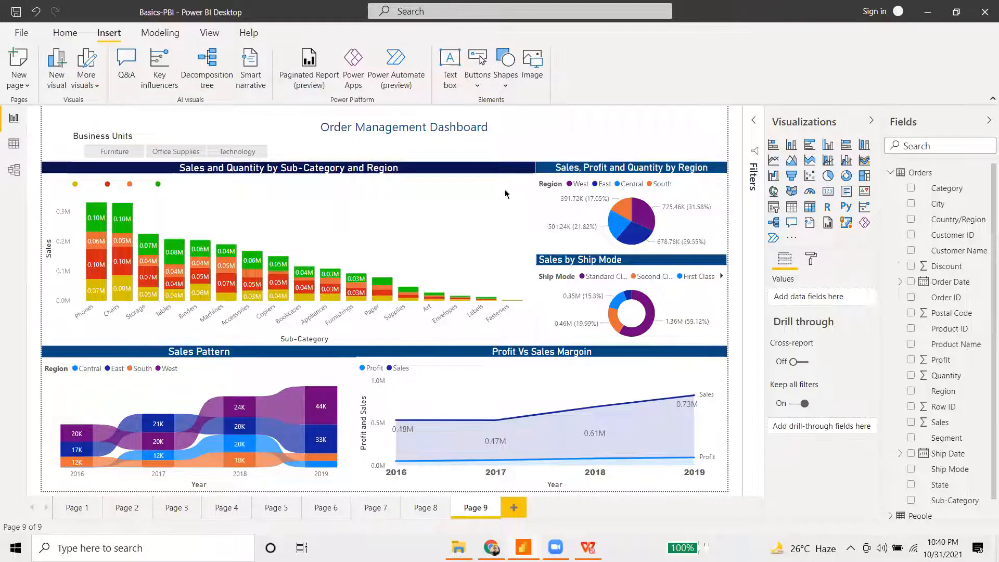
- Stretch the title shape across the full page width, keeping Business Units visible below
left_click(359, 143)
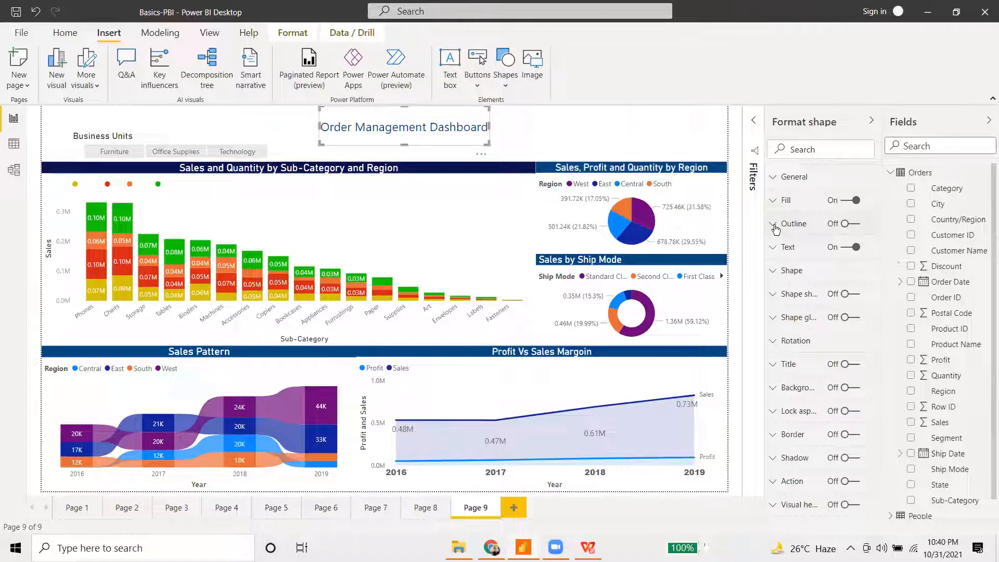
left_click_drag(483, 120, 729, 130)
left_click_drag(526, 144, 461, 136)
left_click_drag(300, 124, 42, 122)
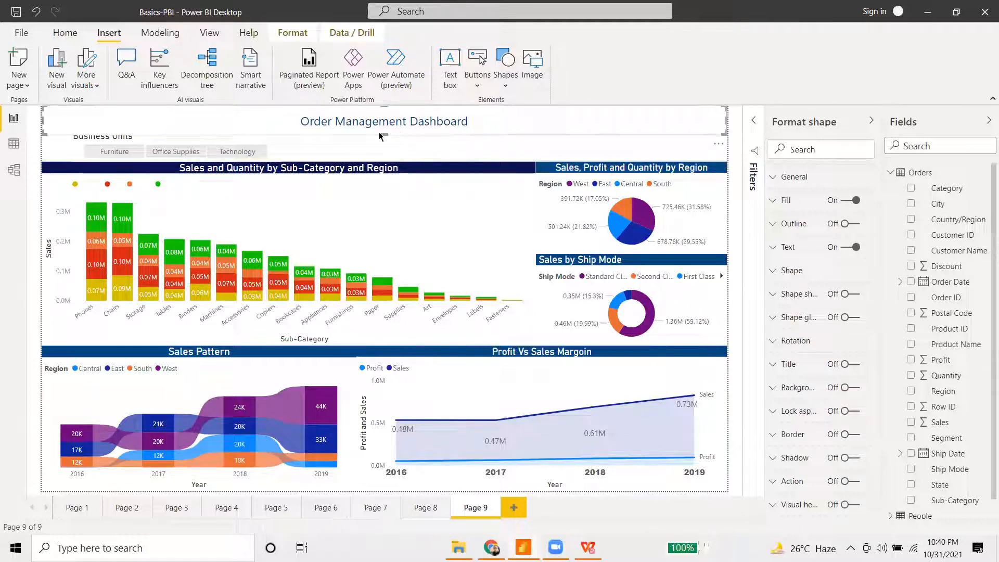
left_click_drag(383, 133, 383, 130)
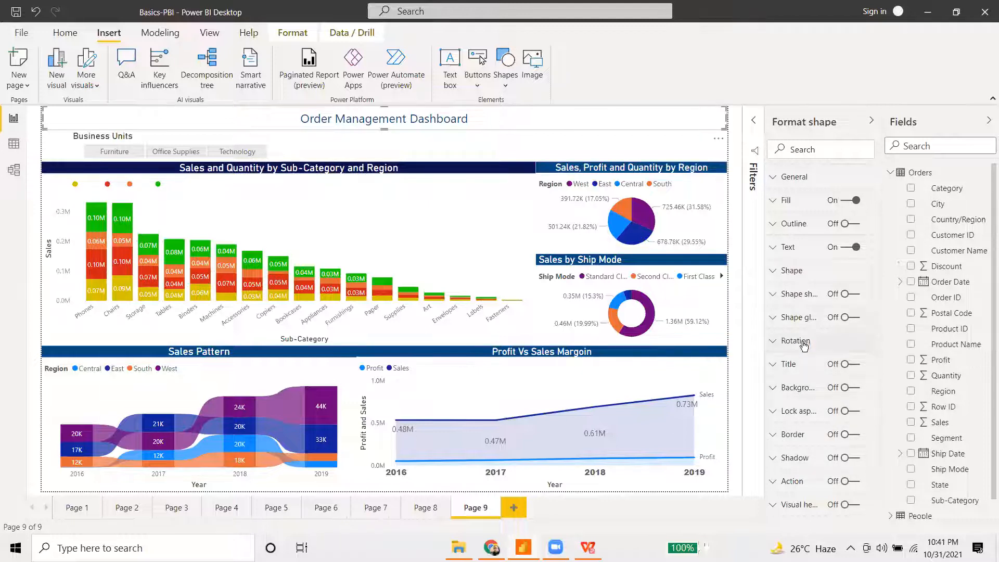
- Fill the title banner dark blue and make its text white
left_click(772, 201)
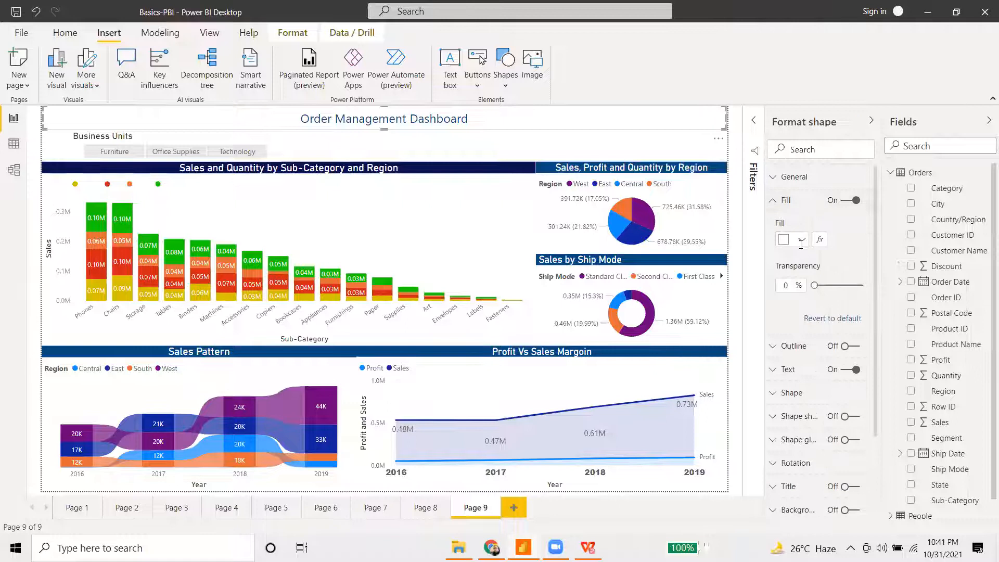
left_click(801, 240)
left_click(830, 376)
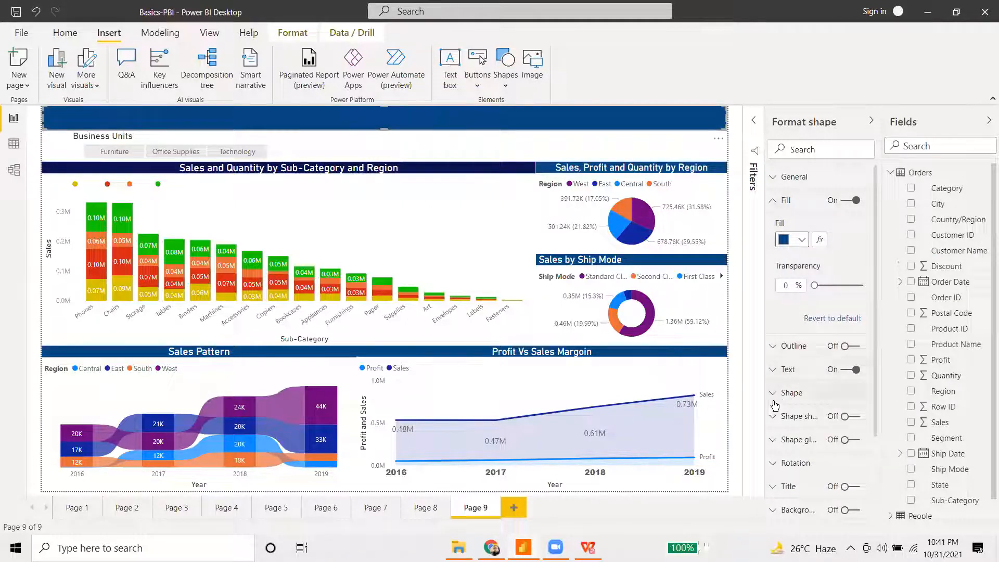
left_click(773, 370)
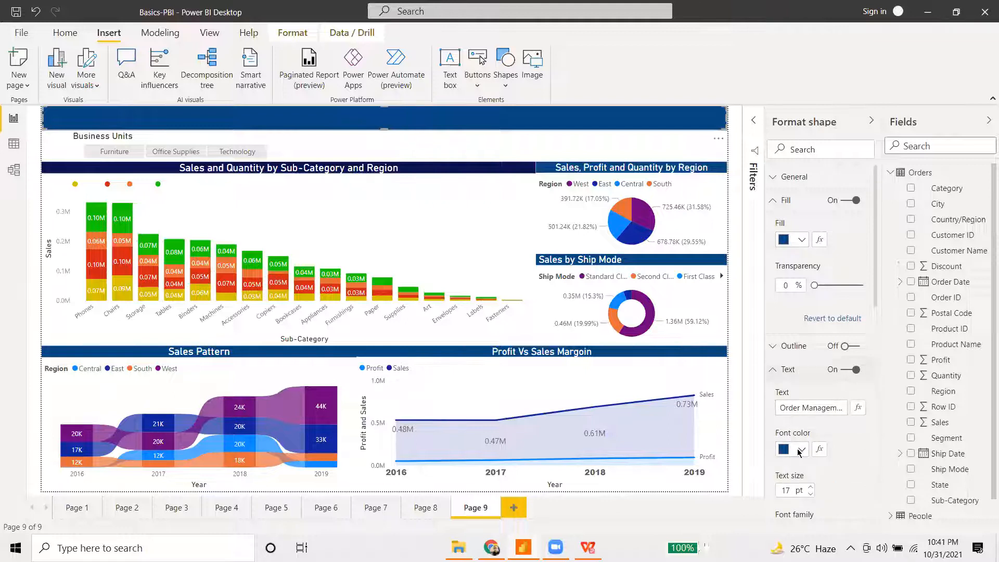
left_click(800, 450)
left_click(789, 238)
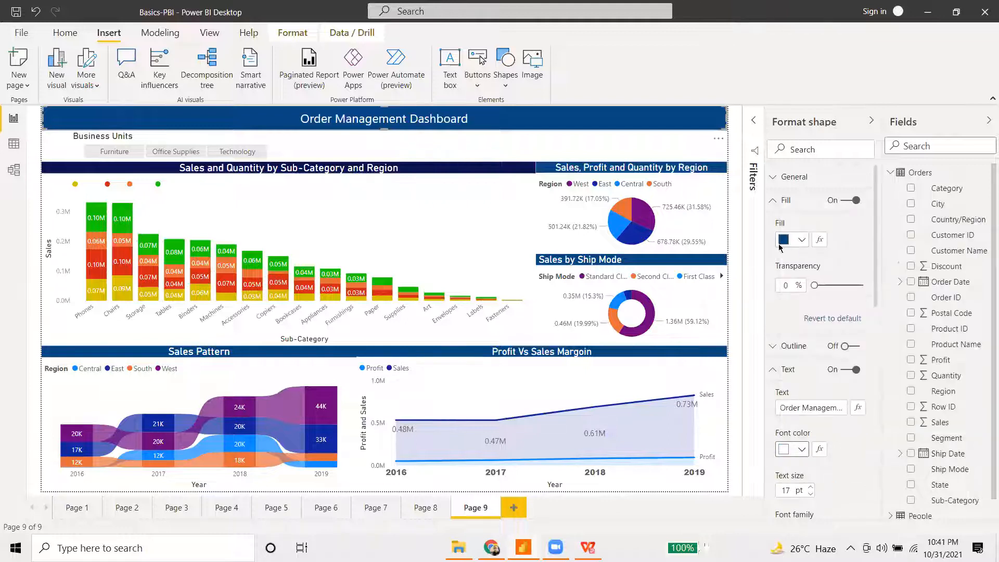
left_click(422, 152)
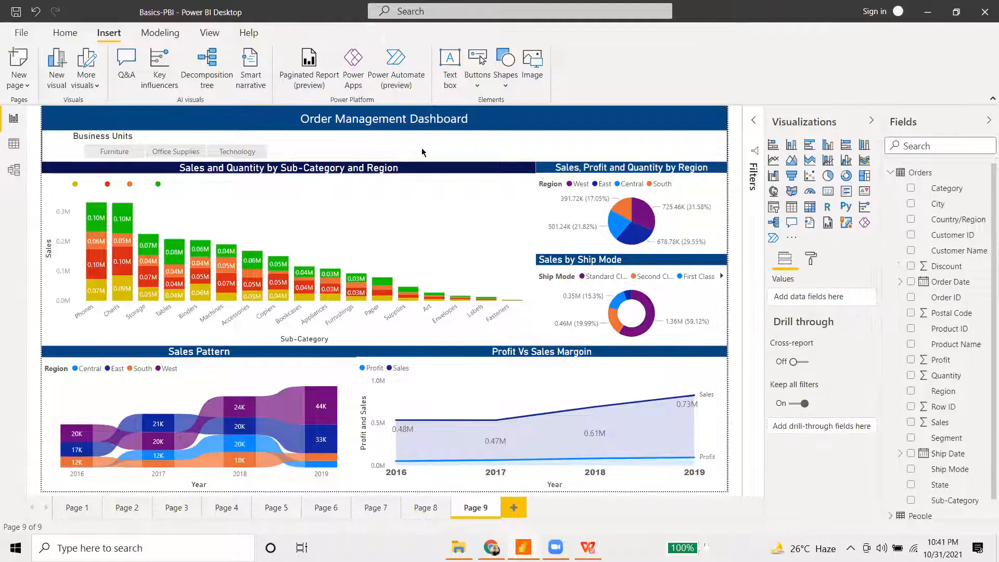
- Collapse the Visualizations and Fields panes and filter by Furniture, Office Supplies and Technology in turn
left_click(872, 120)
left_click(989, 120)
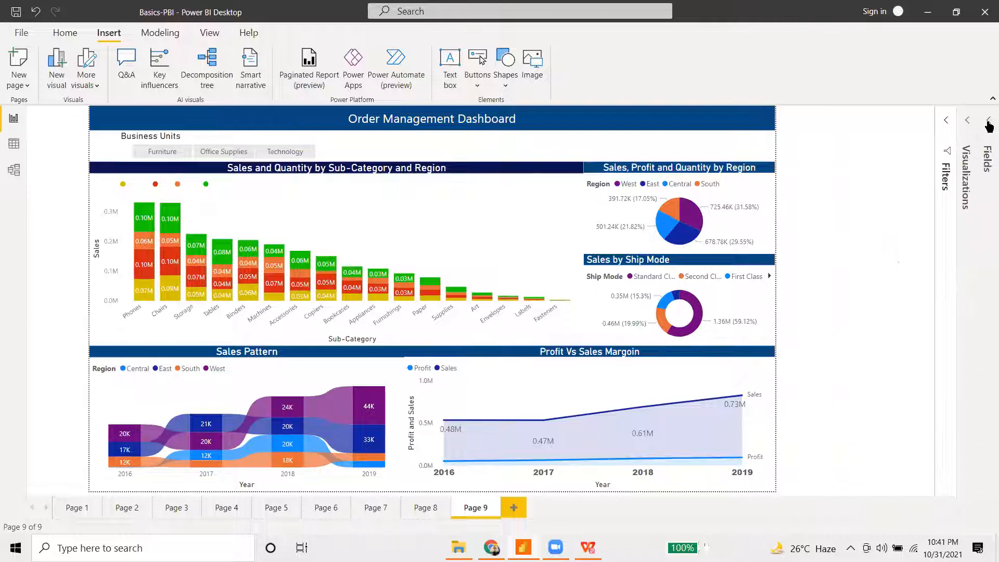
left_click(200, 150)
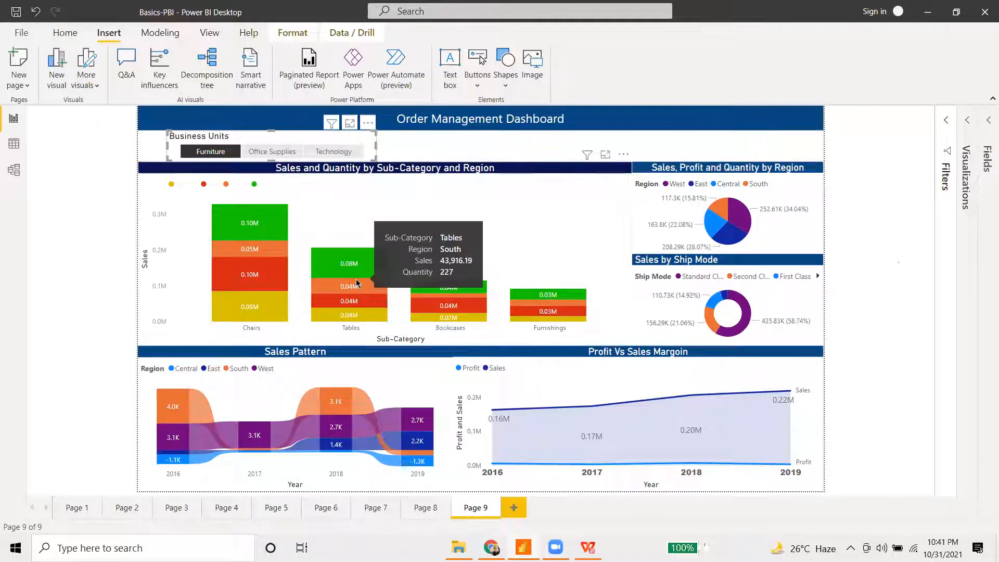
left_click(257, 149)
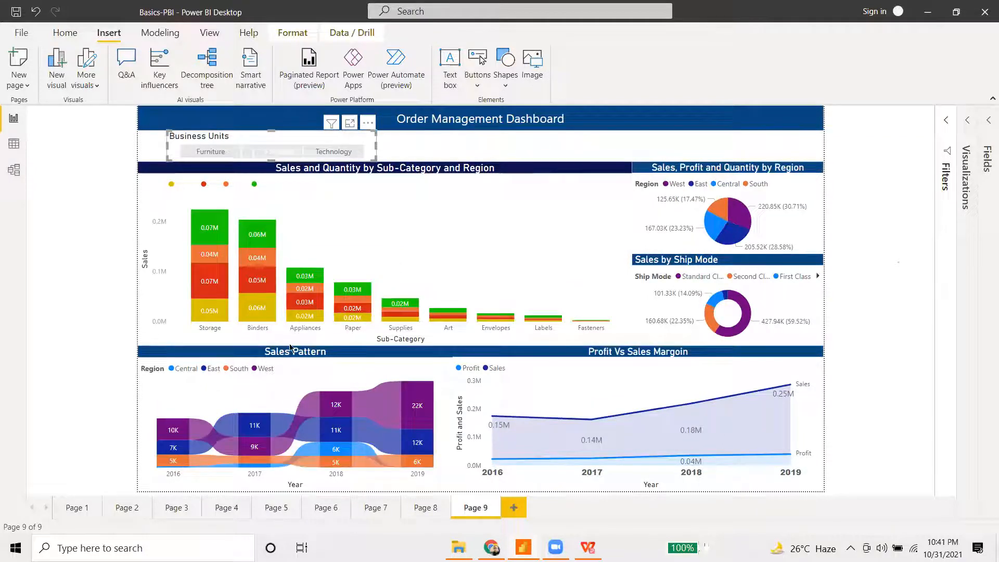
left_click(333, 151)
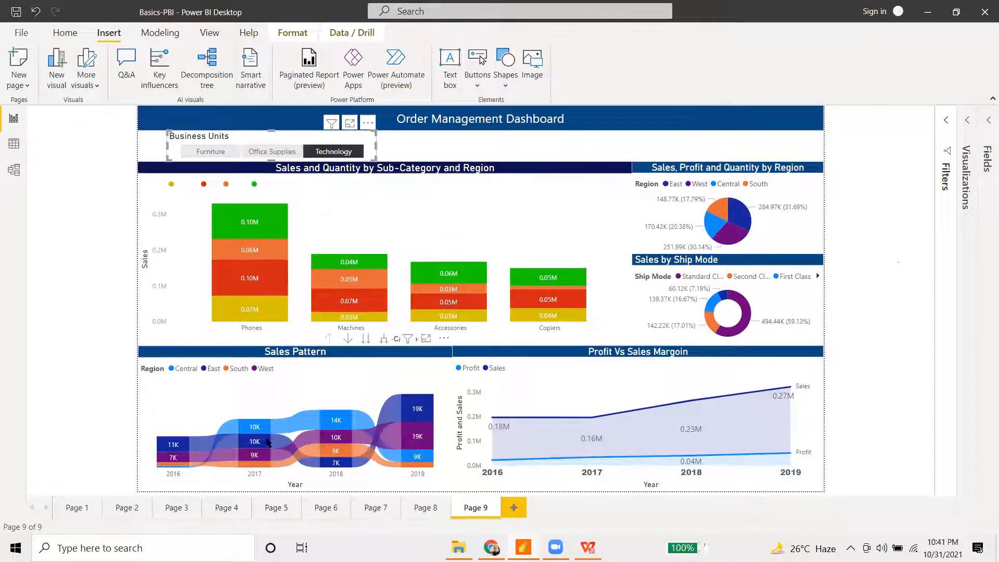
left_click(219, 153)
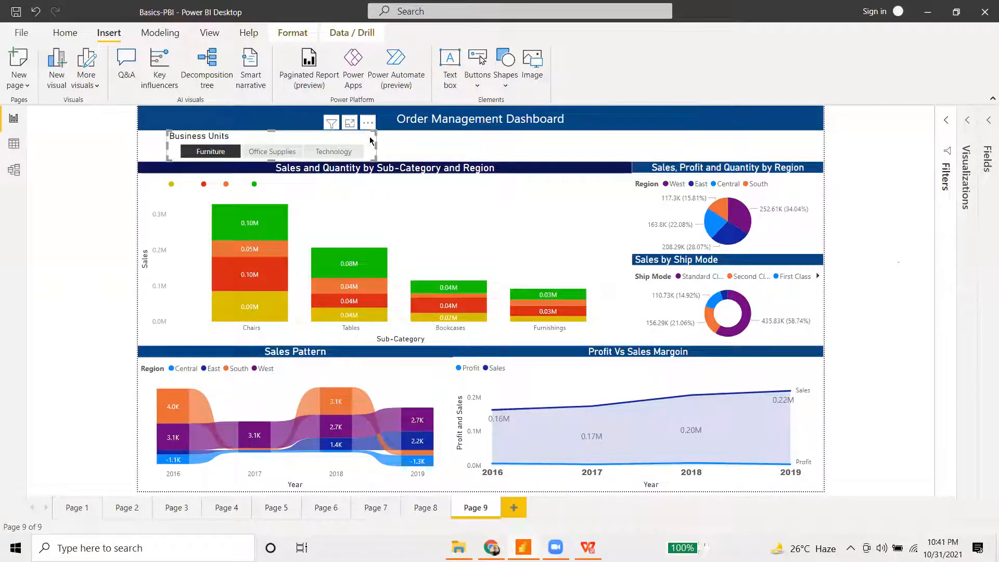
- Shift the Business Units slicer slightly left, cycle the categories again, then clear the filter
left_click_drag(362, 139, 333, 139)
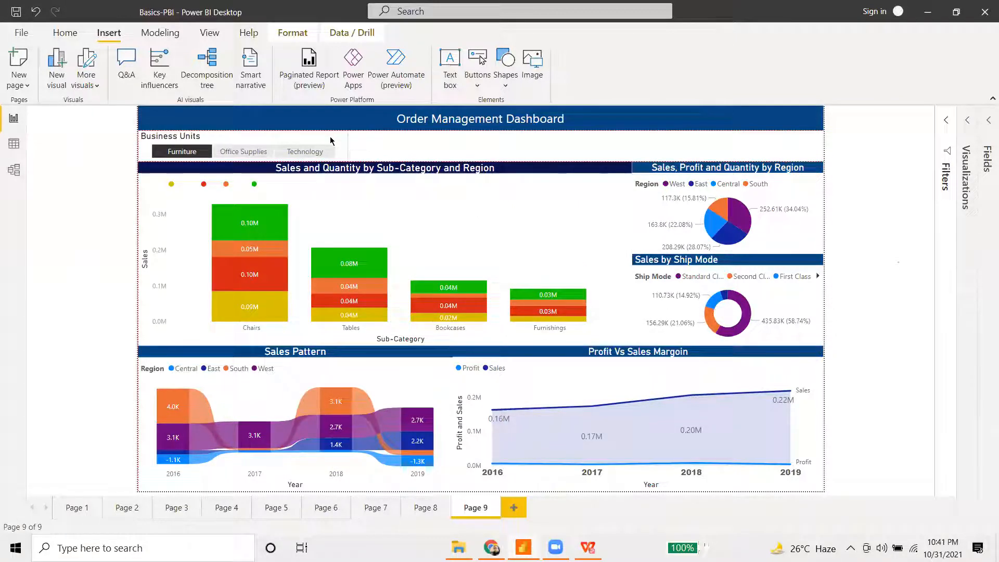
left_click(226, 153)
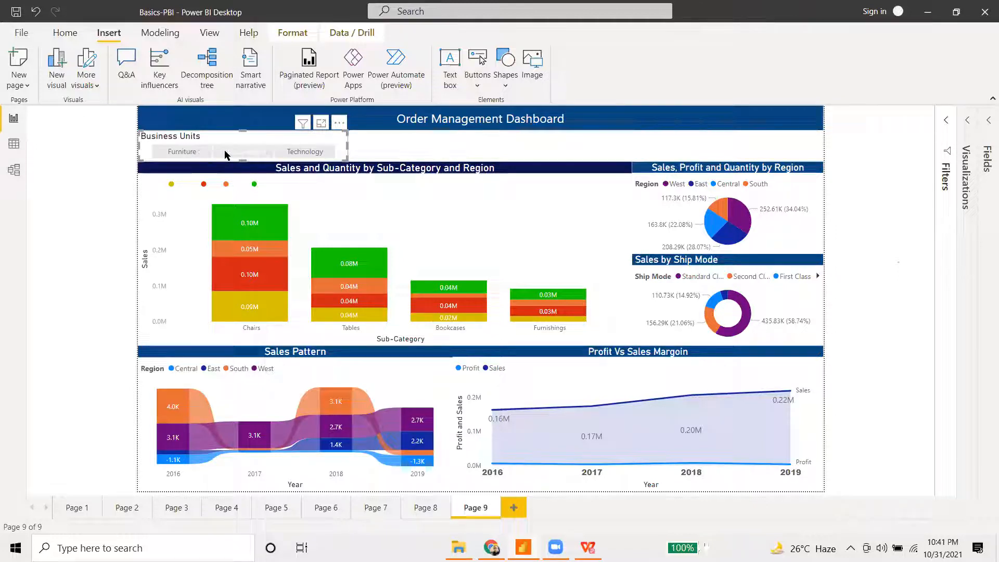
left_click(312, 155)
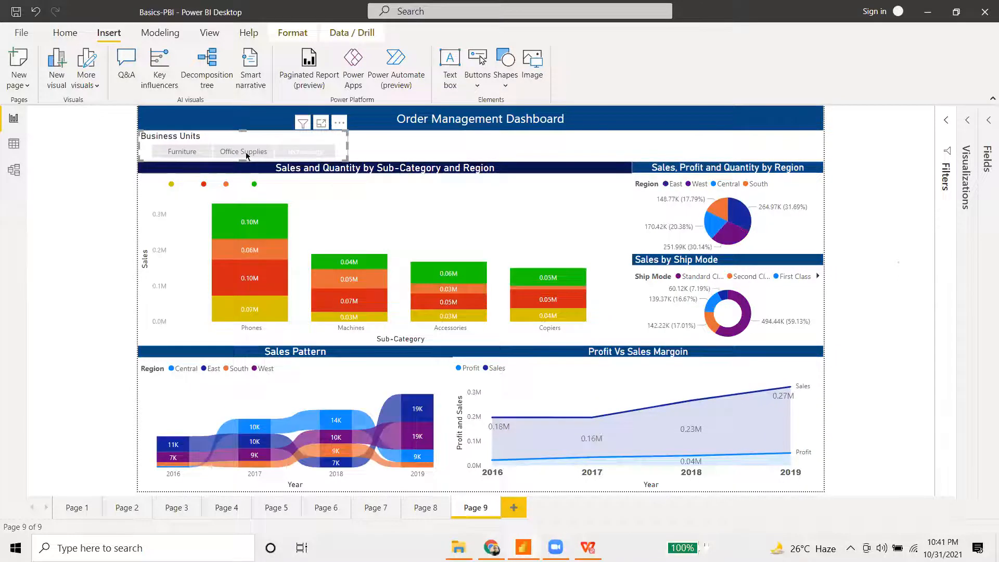
left_click(199, 156)
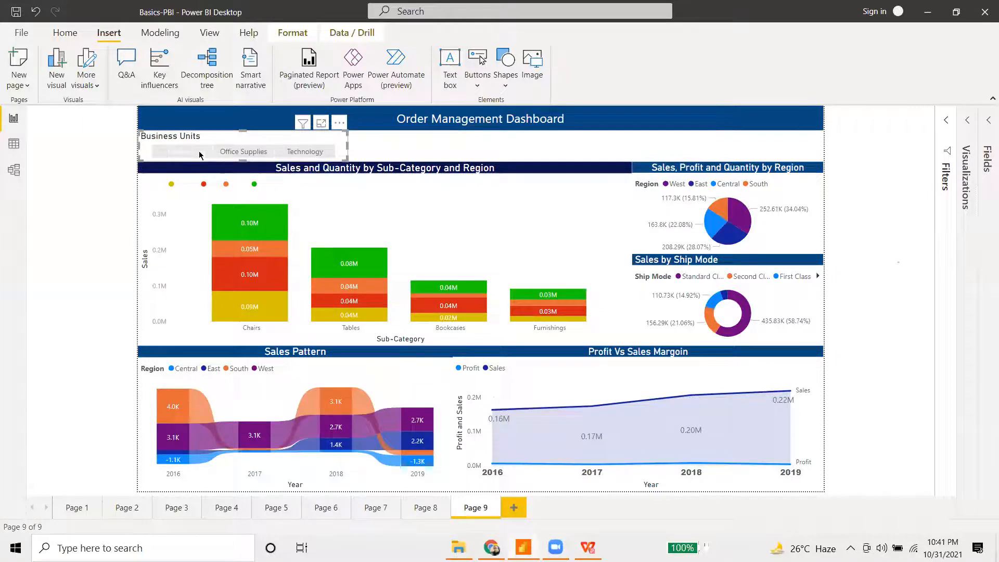
left_click(442, 151)
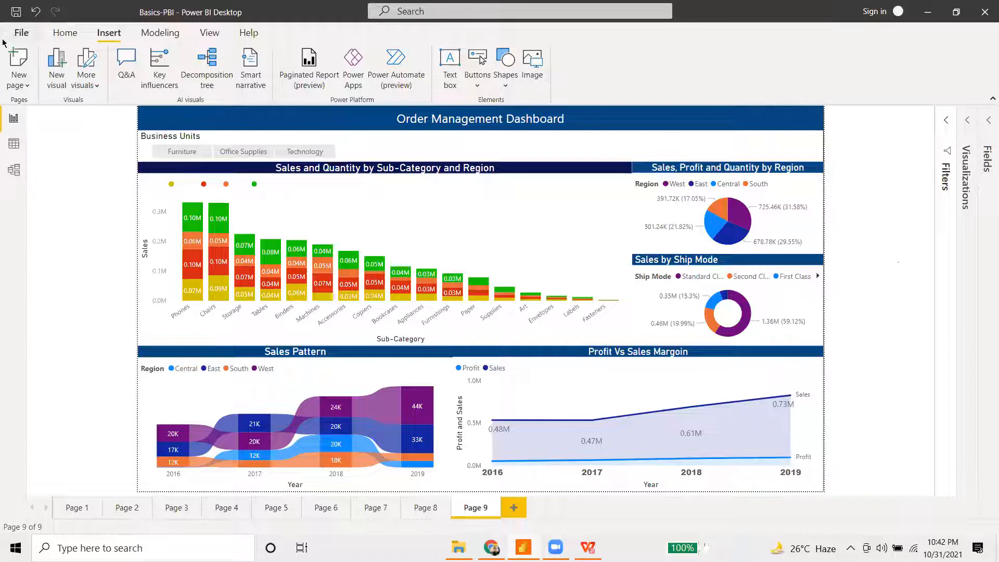
- Save Basics-PBI when attempting to publish, then close the sign-in prompt and return to Page 9
left_click(66, 32)
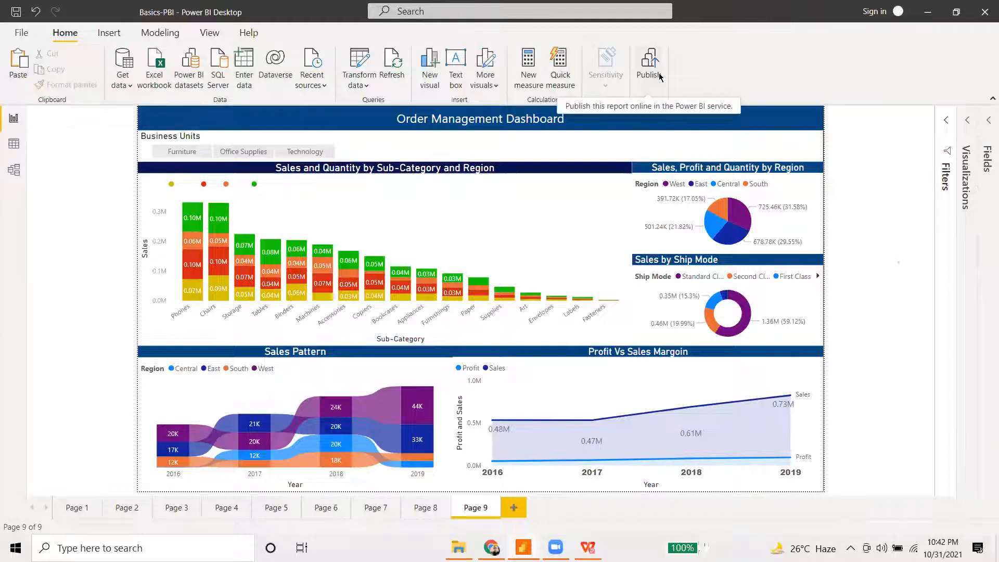
left_click(660, 75)
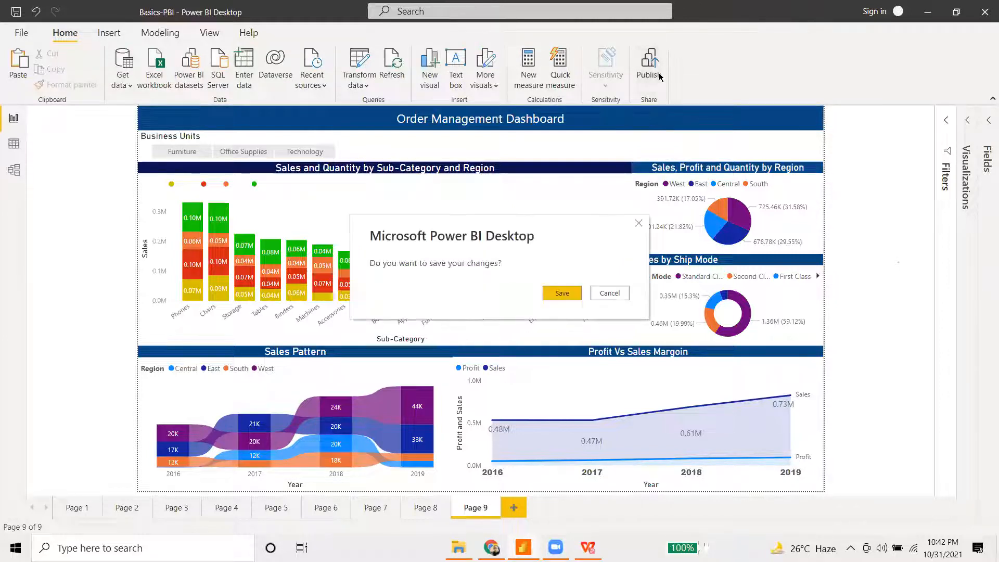
left_click(562, 293)
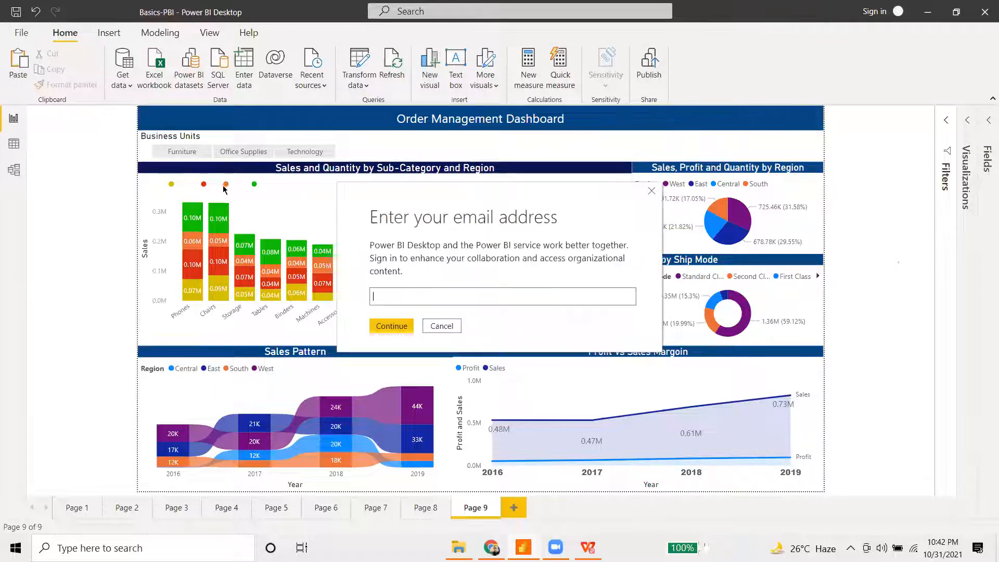
left_click(651, 191)
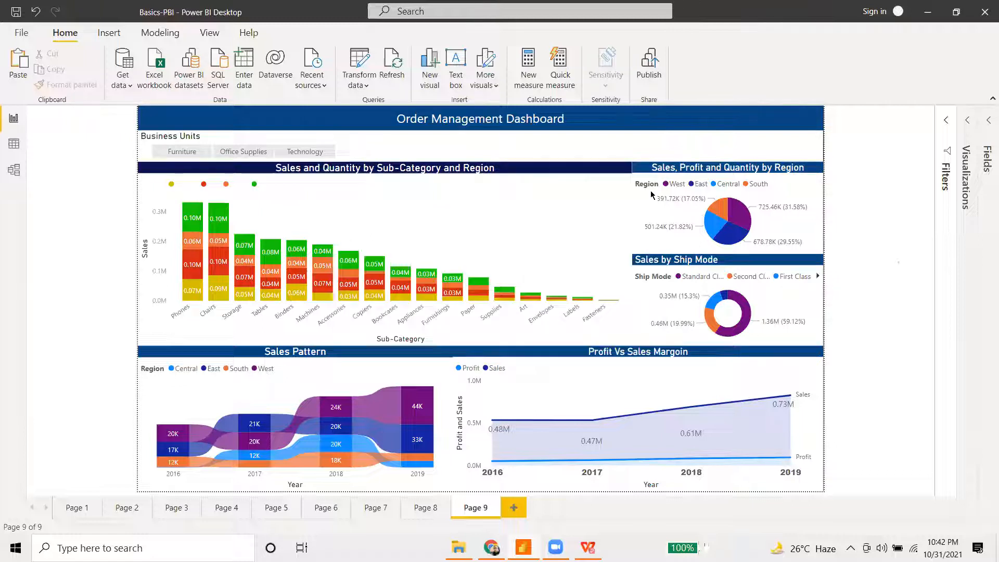
left_click(259, 210)
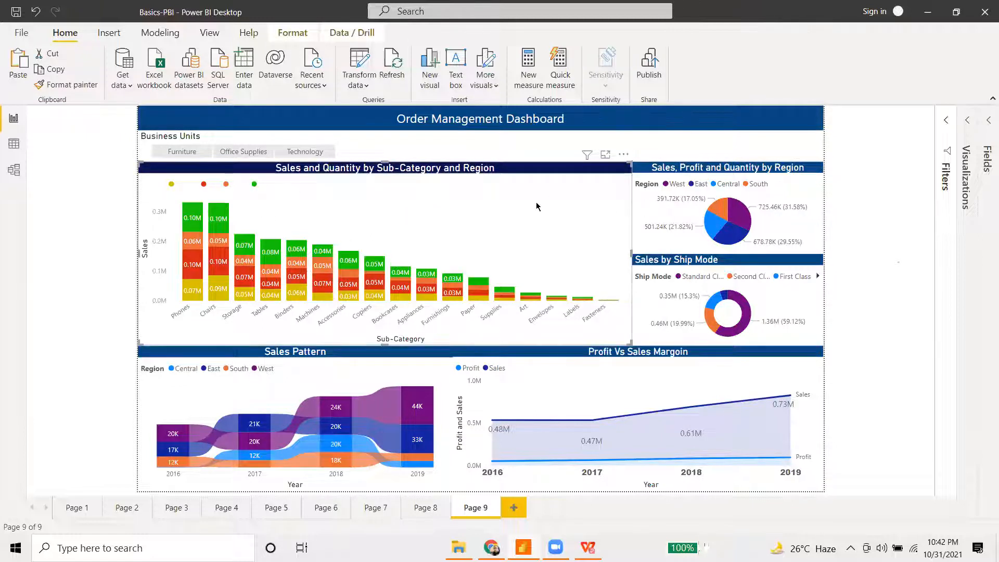
- Set the Region legend text on the Sales and Quantity by Sub-Category chart to dark grey
left_click(967, 121)
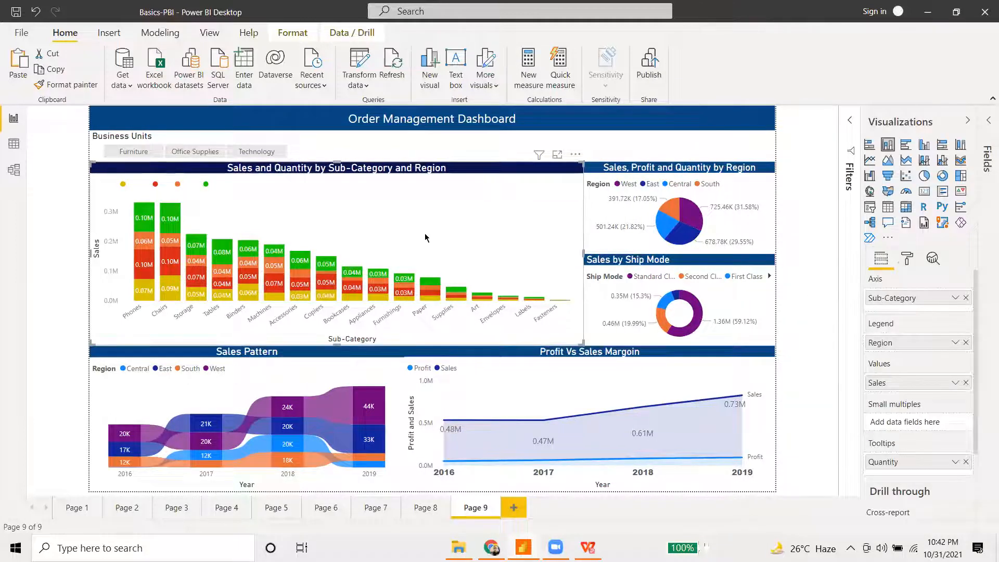
left_click(908, 259)
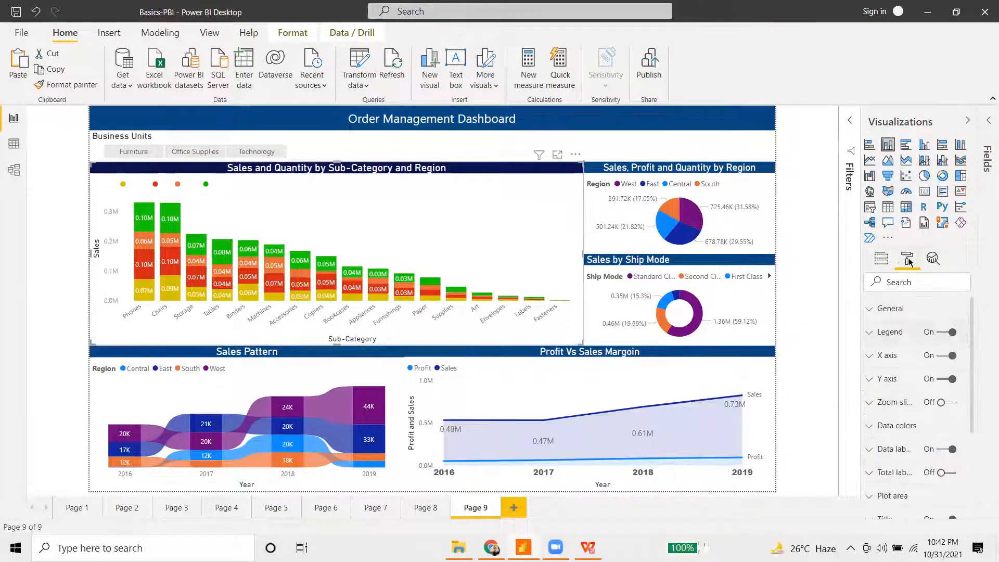
left_click(872, 336)
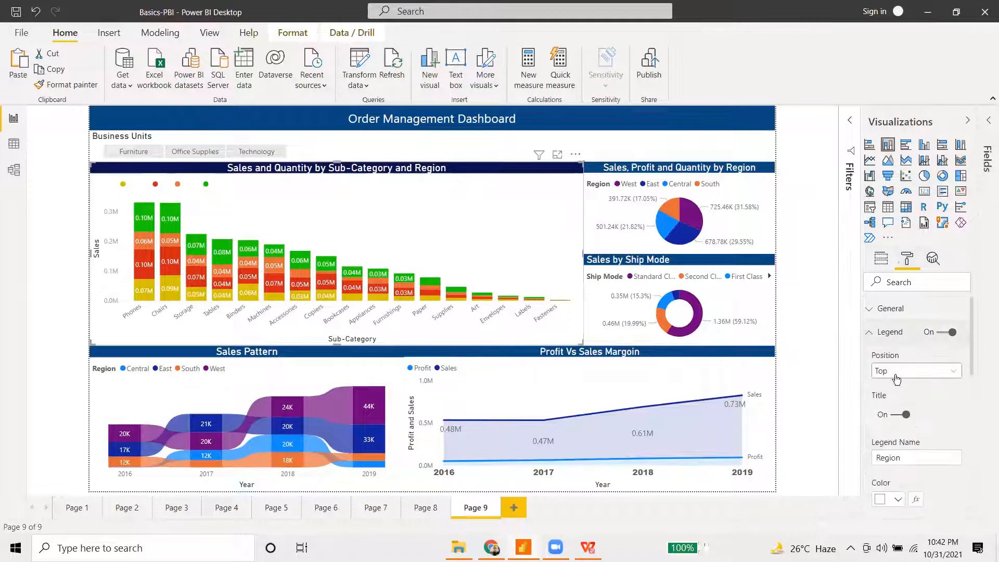
scroll(906, 383, "down", 3)
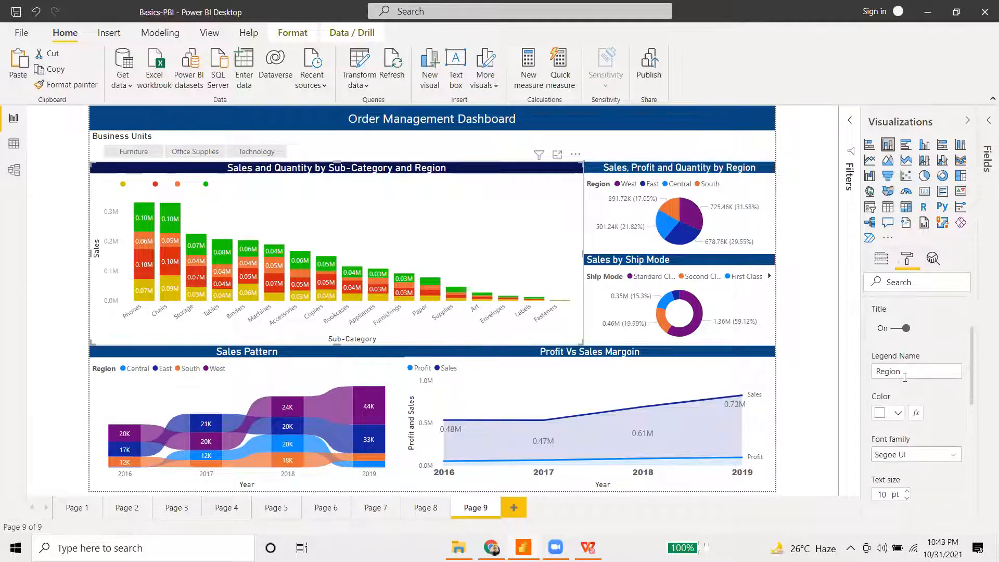
left_click(893, 414)
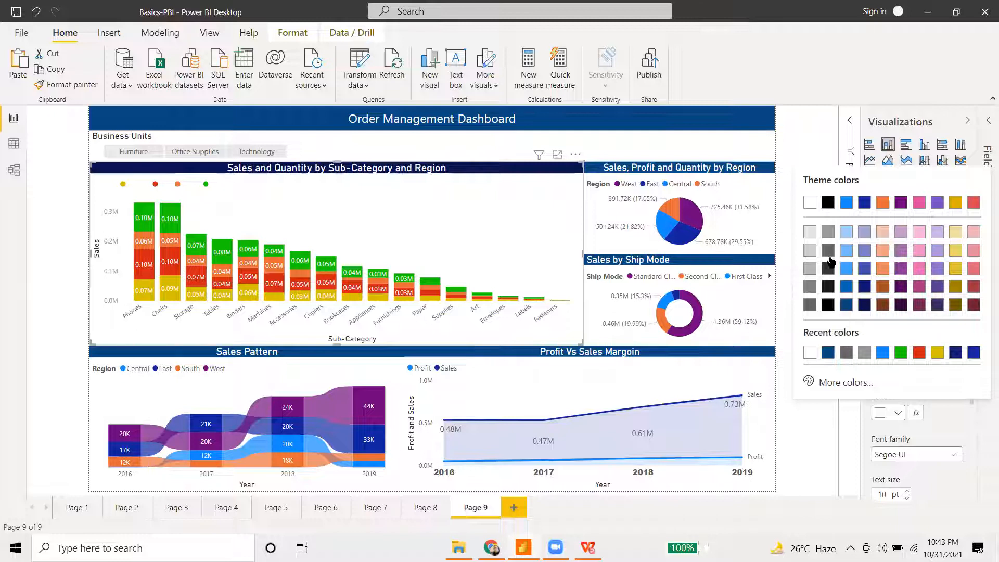
left_click(828, 251)
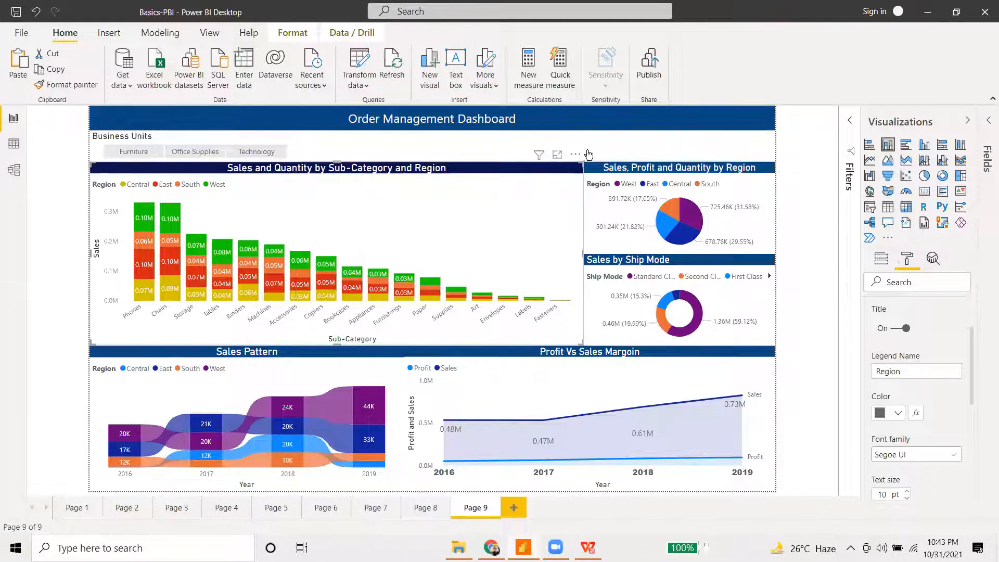
left_click(967, 120)
- Save the dashboard report when publishing, then dismiss the sign-in prompt
left_click(646, 68)
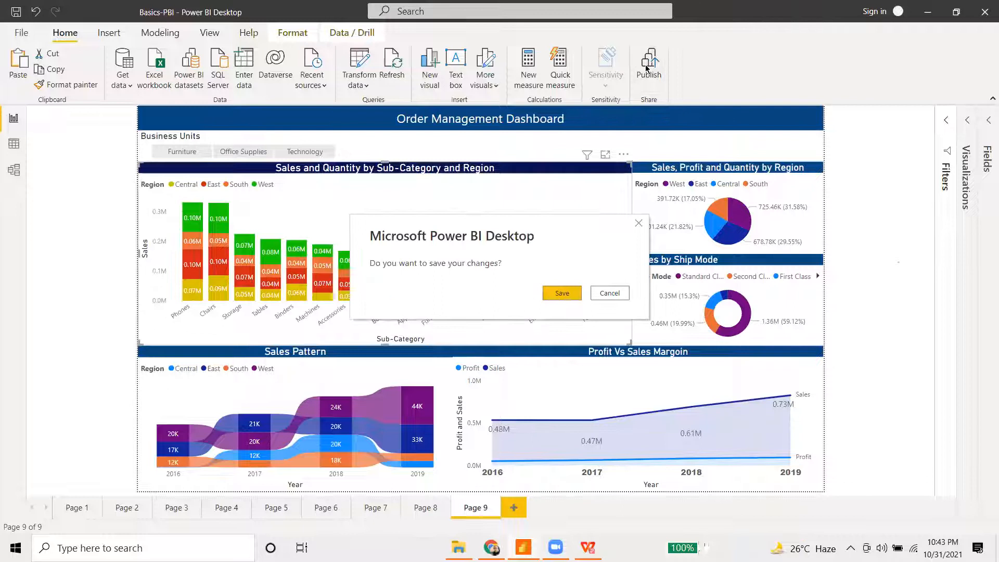
left_click(569, 295)
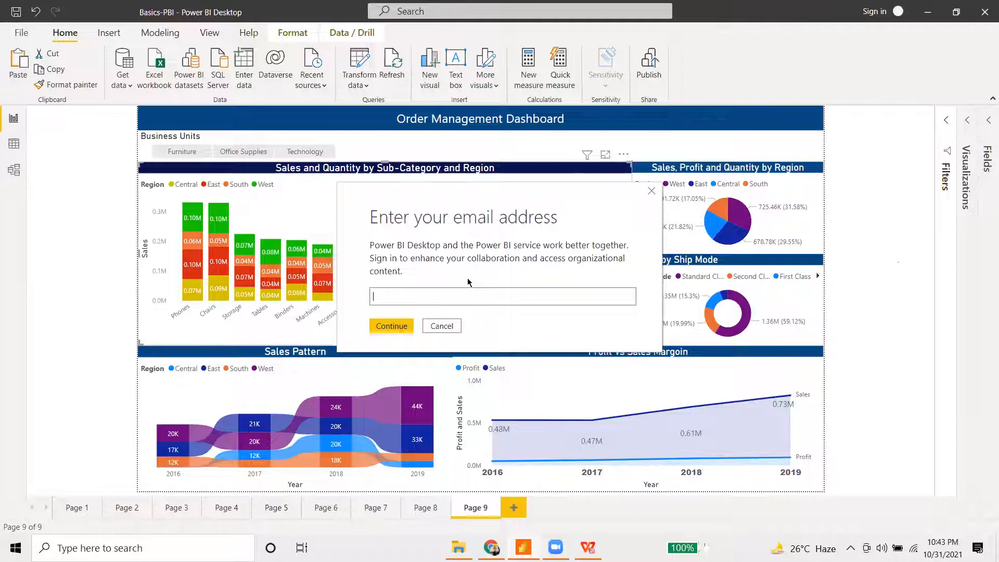
left_click(437, 327)
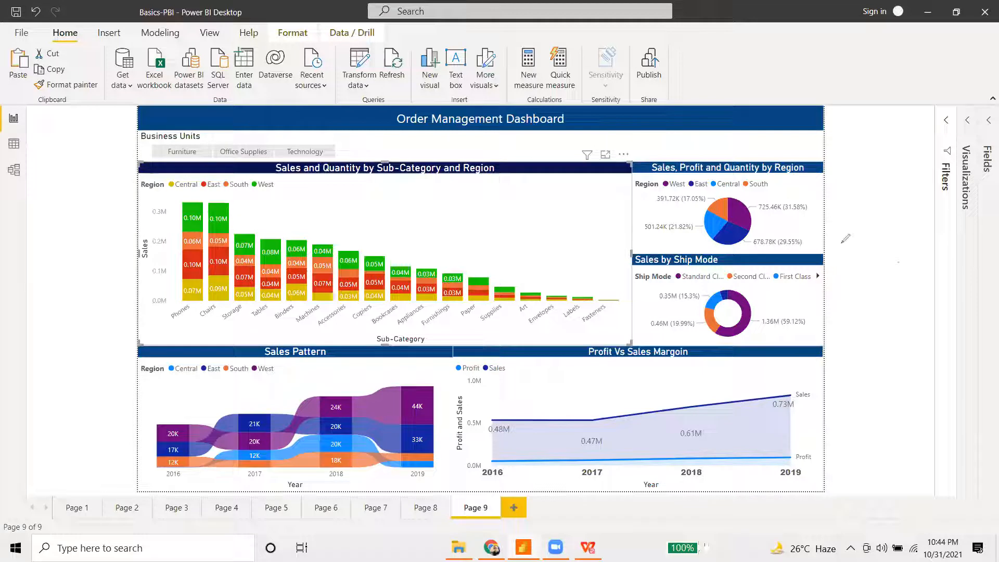
- In the test1 report, bring up the Publish to Power BI destination list
left_click_drag(841, 229, 839, 248)
mouse_move(844, 228)
left_mouse_down()
mouse_move(843, 243)
mouse_move(879, 239)
mouse_move(892, 263)
mouse_move(912, 239)
mouse_move(970, 240)
left_mouse_up()
mouse_move(841, 281)
left_mouse_down()
mouse_move(850, 301)
mouse_move(895, 285)
mouse_move(901, 301)
left_mouse_up()
mouse_move(916, 274)
left_mouse_down()
mouse_move(911, 293)
mouse_move(922, 294)
left_mouse_up()
mouse_move(930, 283)
left_mouse_down()
mouse_move(943, 295)
mouse_move(959, 277)
mouse_move(972, 286)
left_mouse_up()
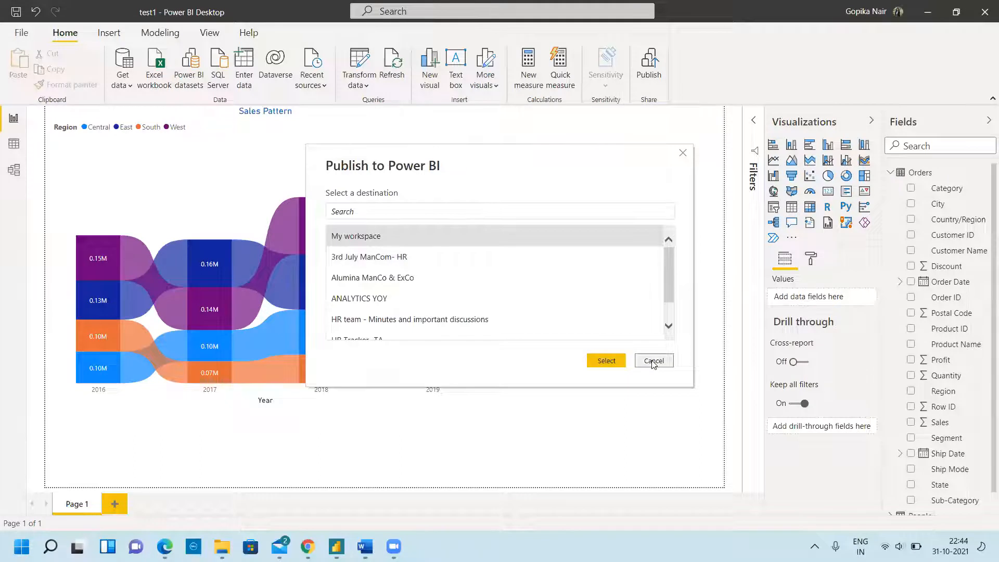
left_click(653, 360)
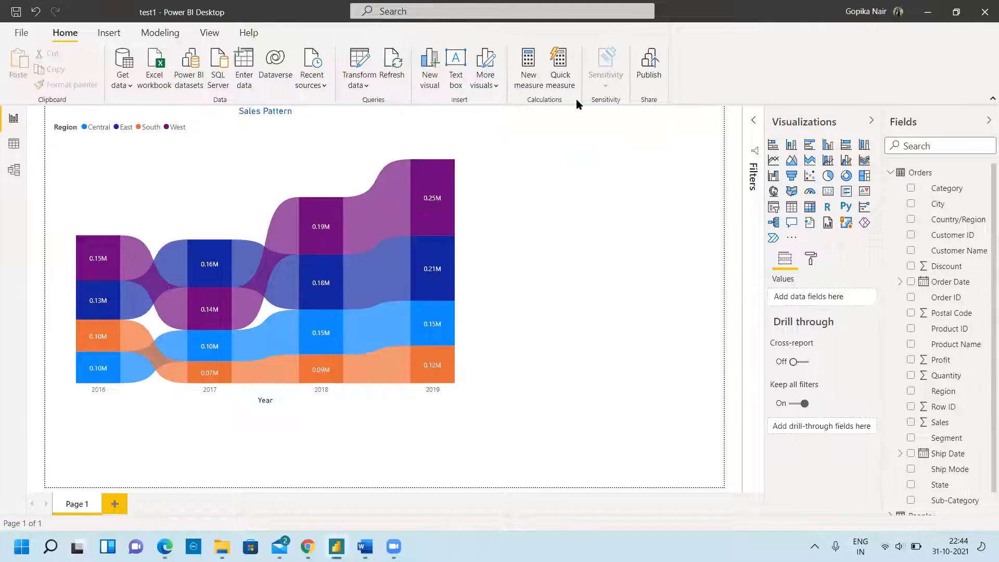
left_click(647, 77)
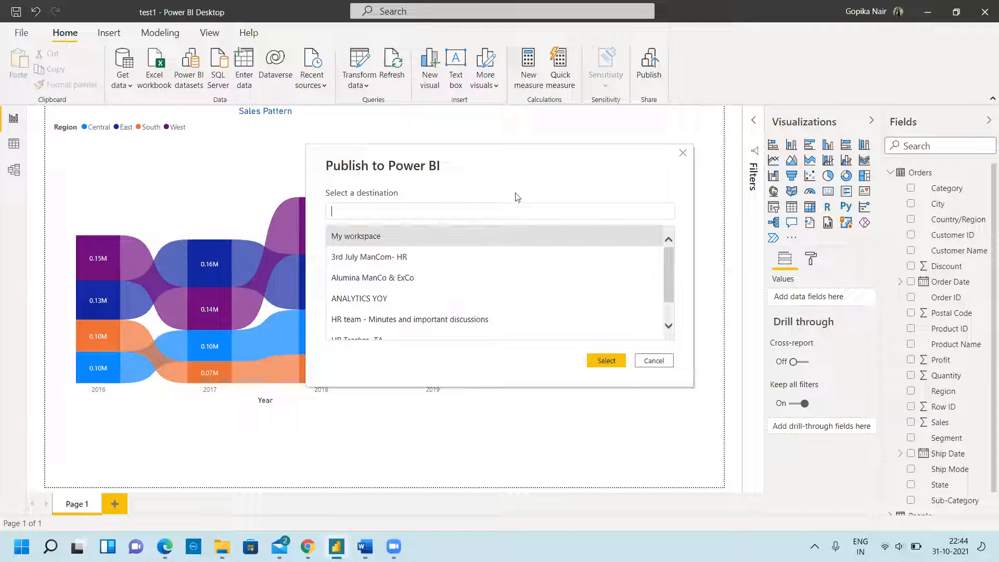
- Publish test1 to My workspace and open the published report online
left_click(403, 215)
double_click(394, 237)
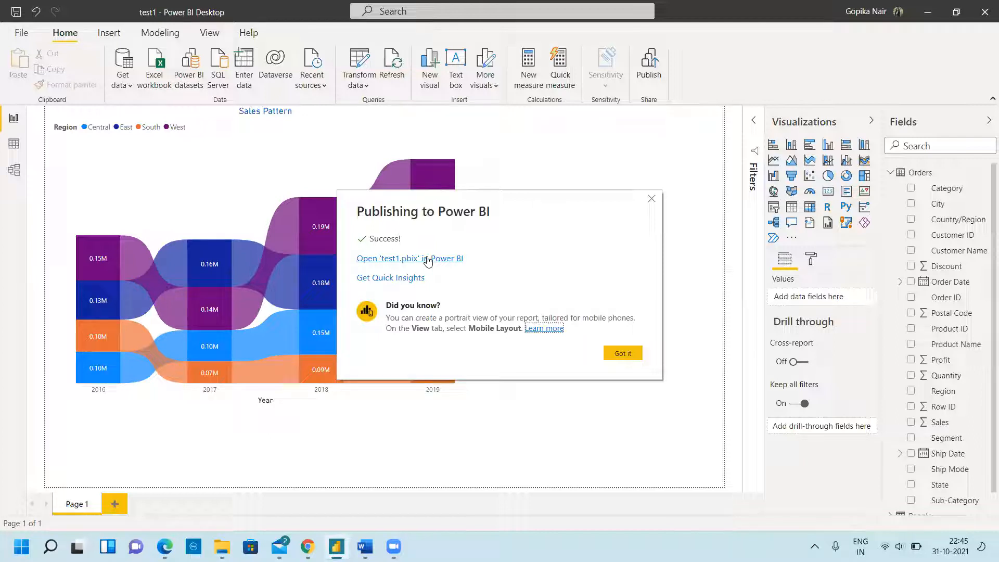
left_click(427, 259)
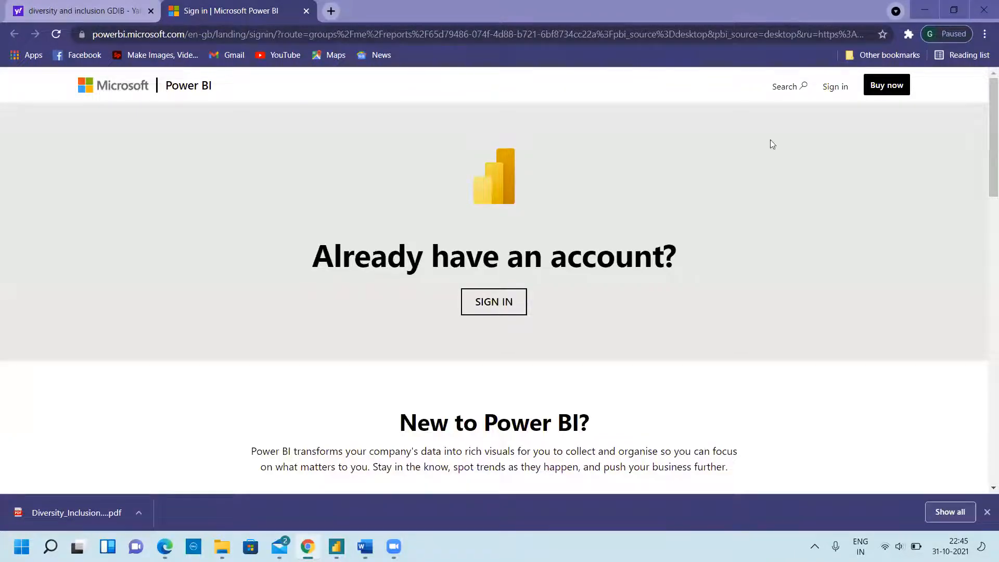
- Sign in to Power BI with the work e-mail and password, choosing phone-call verification
left_click(837, 91)
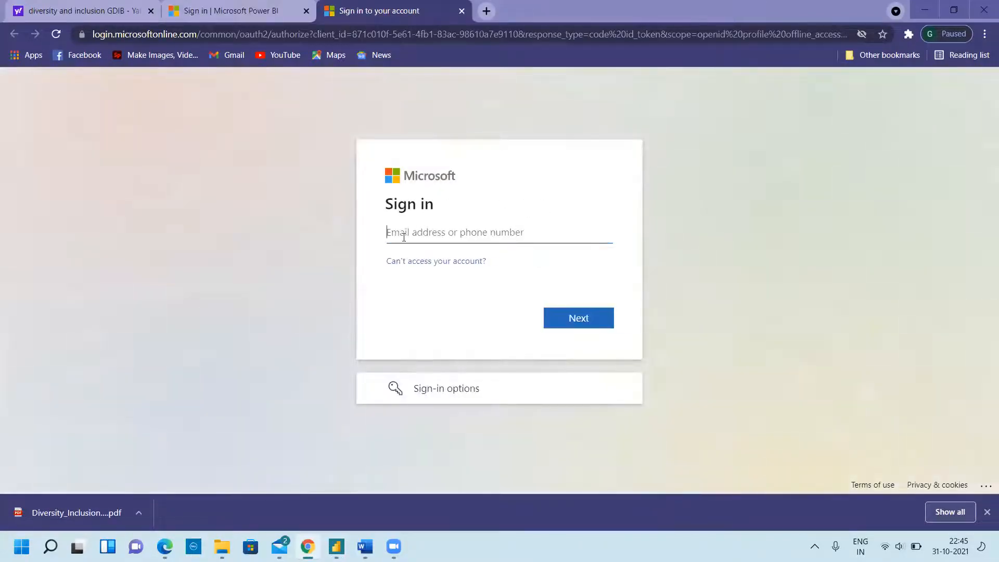
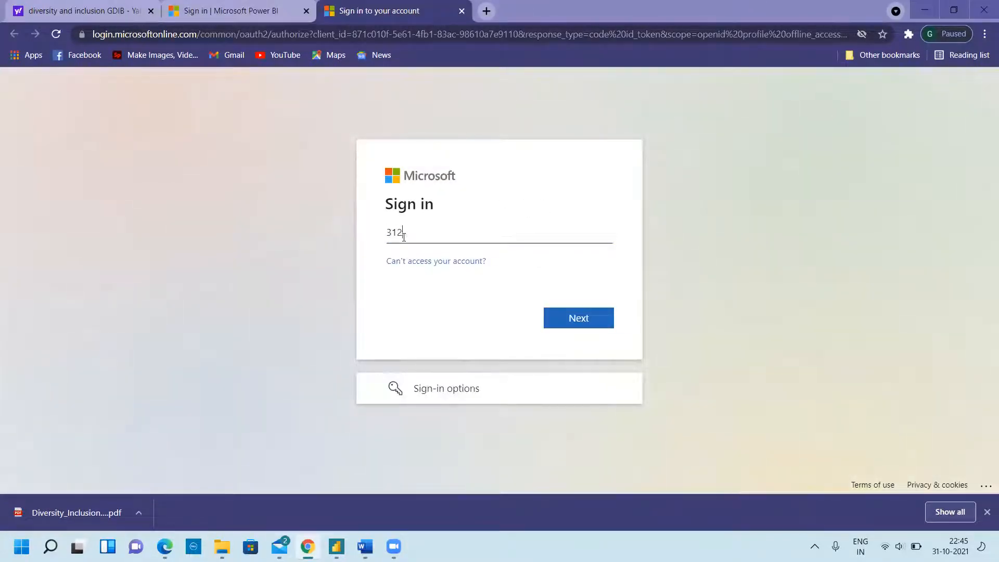
key("Return")
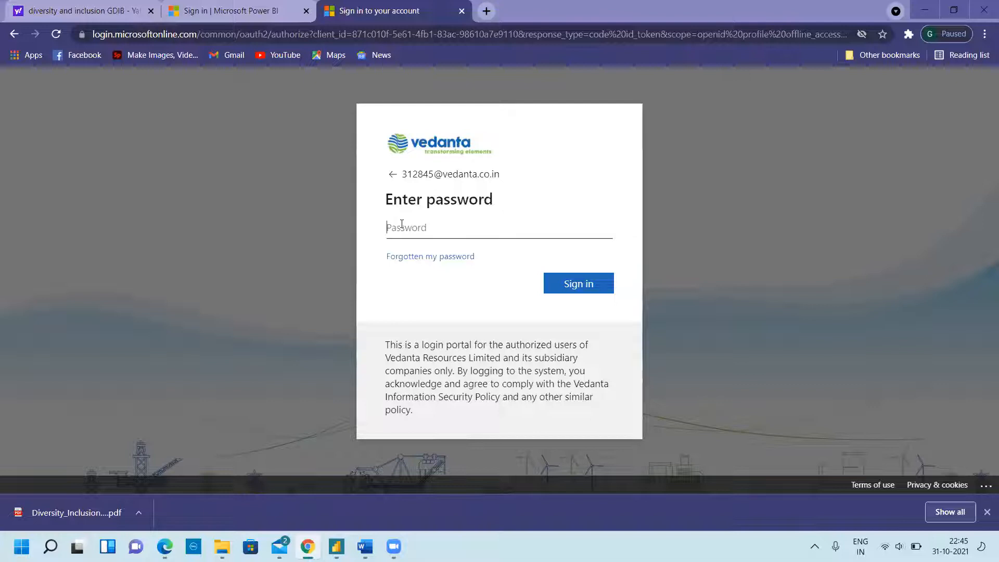
type("•••••••••••")
key("Return")
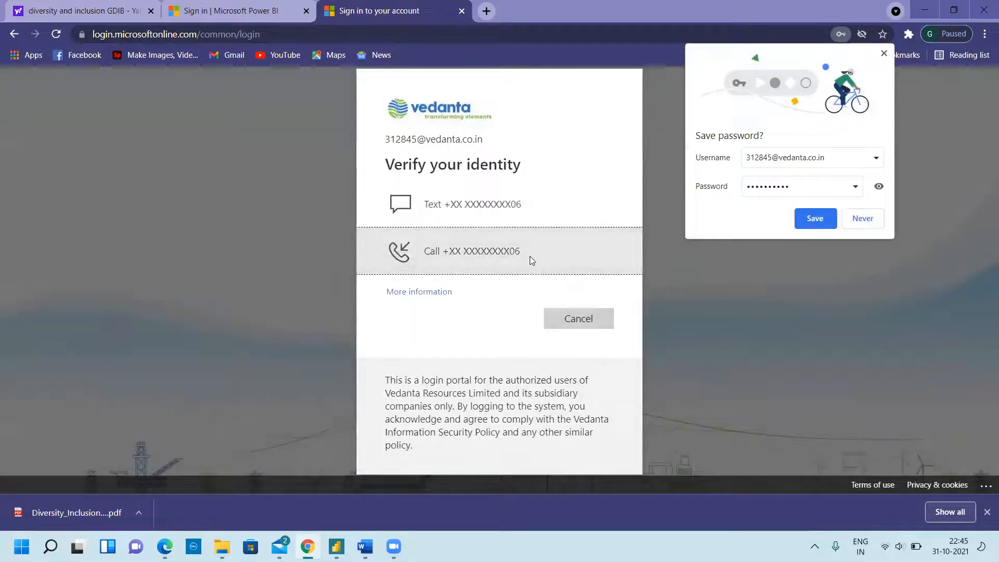
left_click(531, 257)
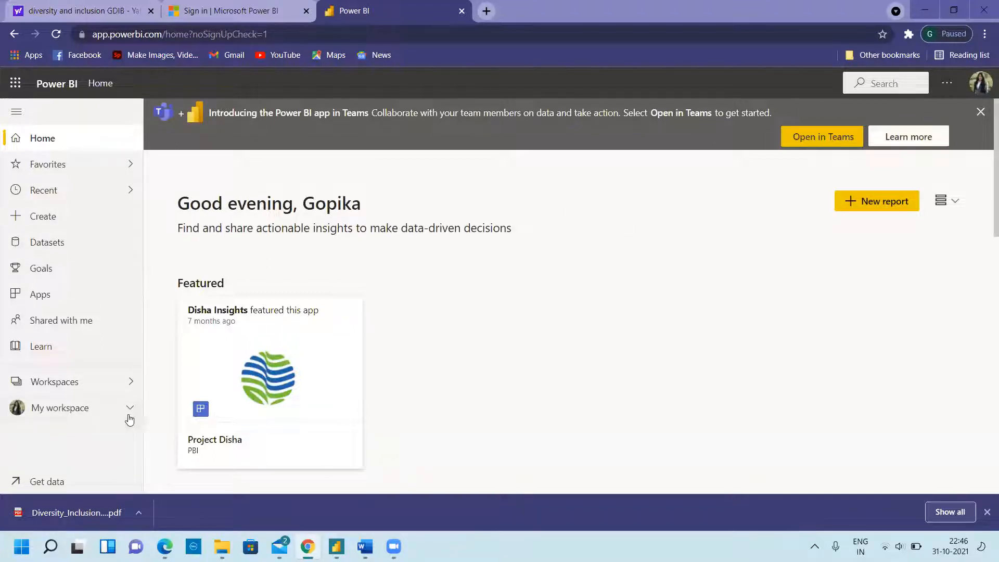
- Open the test1 report from My workspace
left_click(90, 410)
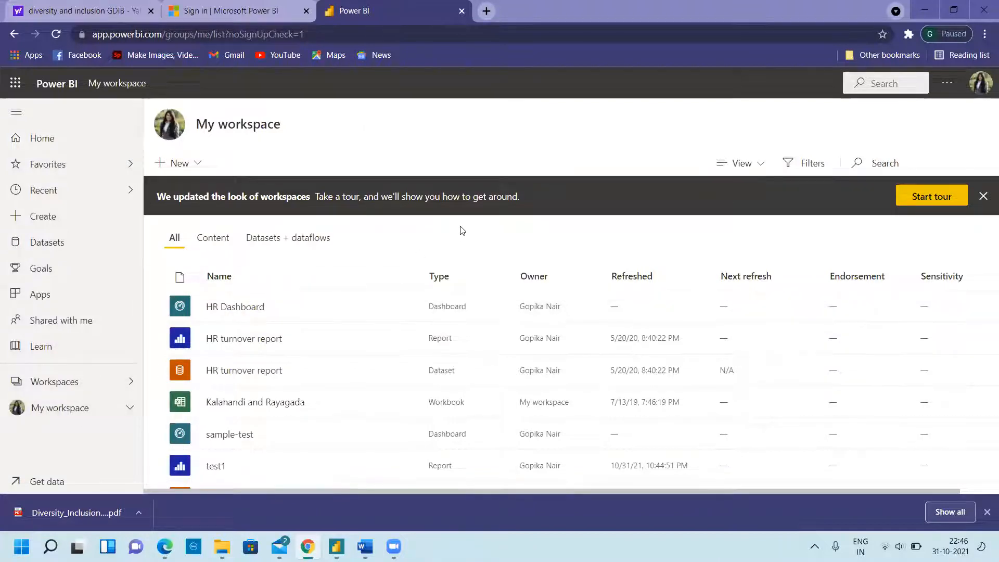
scroll(180, 434, "down", 1)
left_click(217, 437)
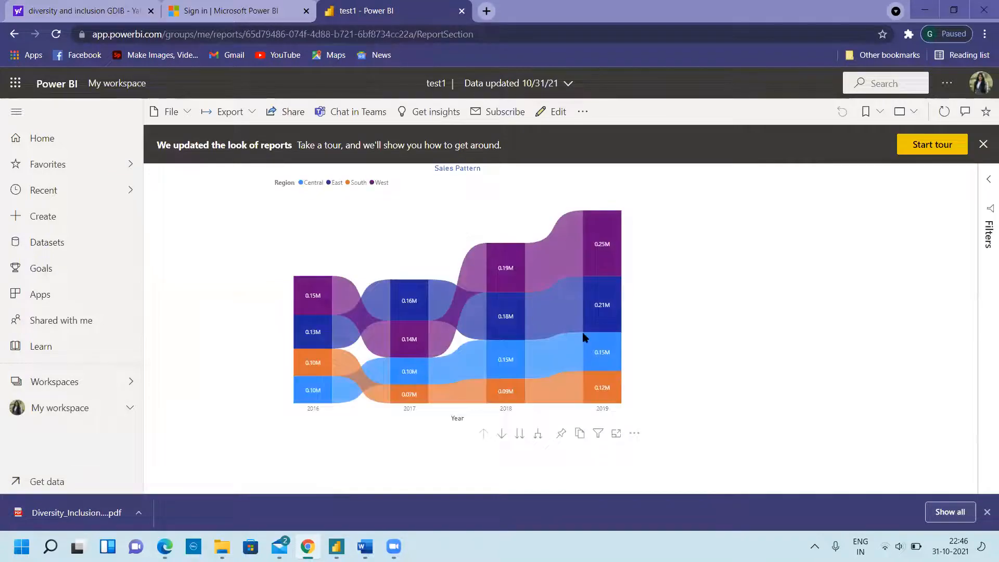
- Highlight the 2018 East and West, then 2017 East segments in the Sales Pattern chart
left_click(501, 309)
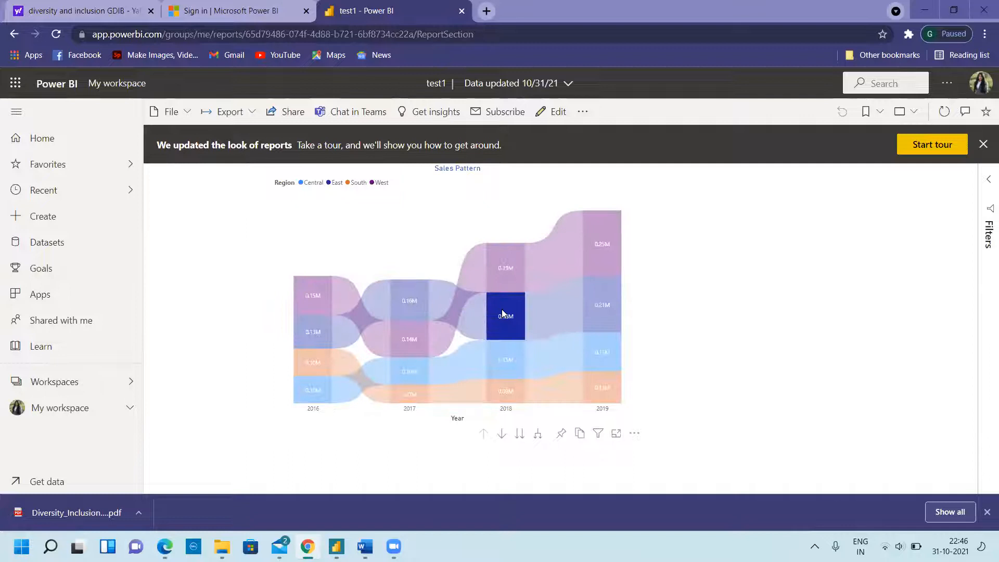
left_click(505, 263)
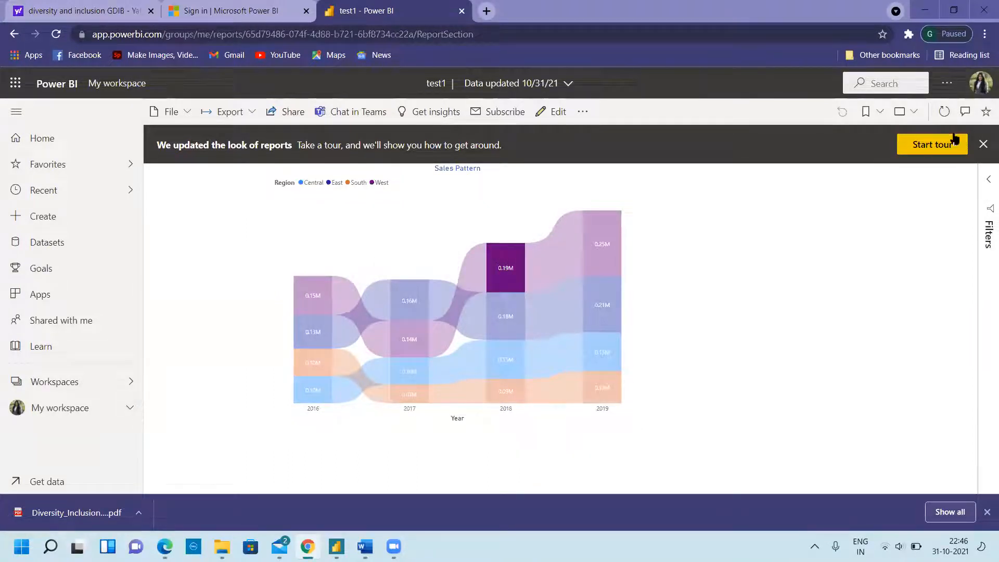
left_click(983, 145)
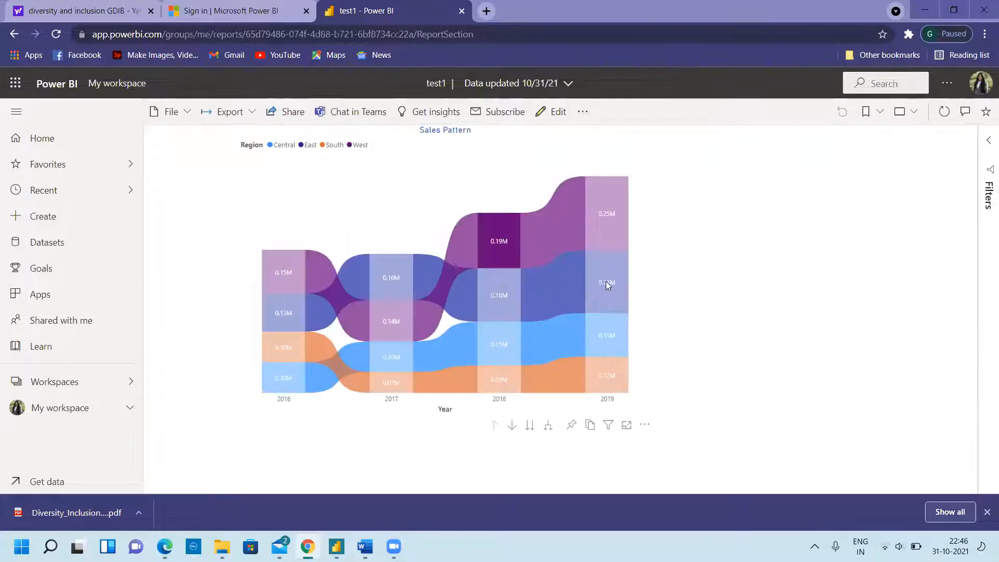
left_click(417, 288)
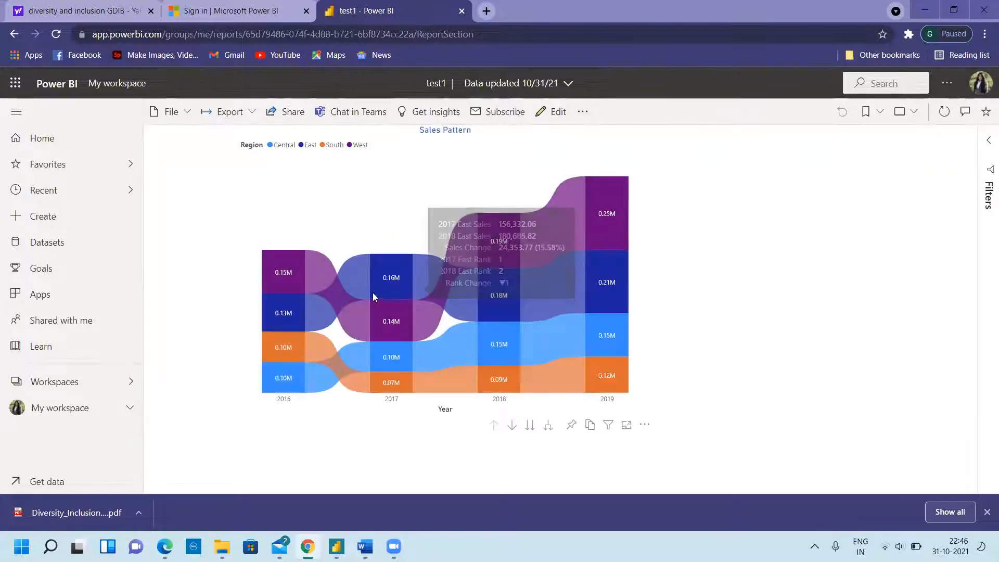
left_click(384, 281)
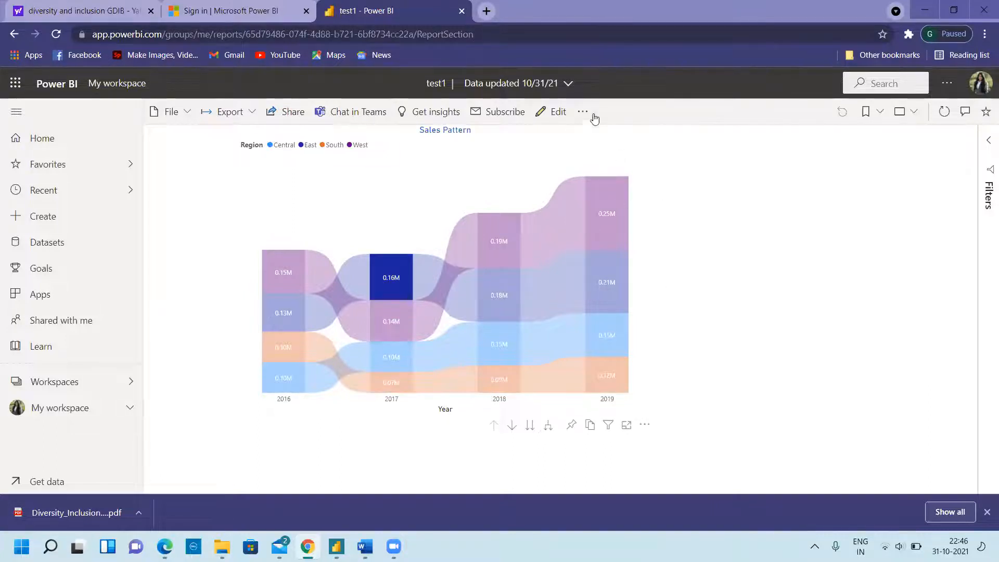
- View the report's underlying dataset details and reopen test1 from its related reports
left_click(583, 111)
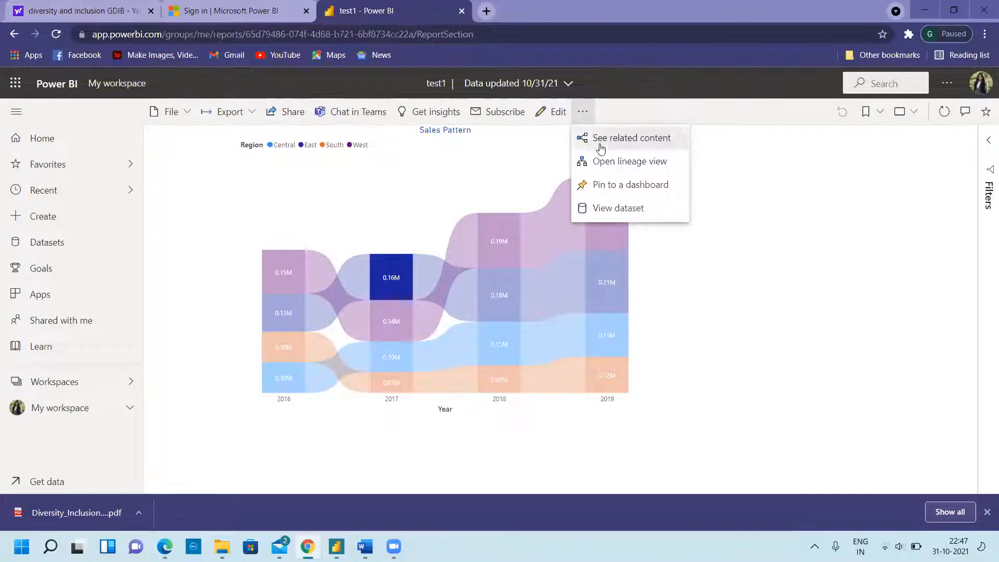
left_click(611, 210)
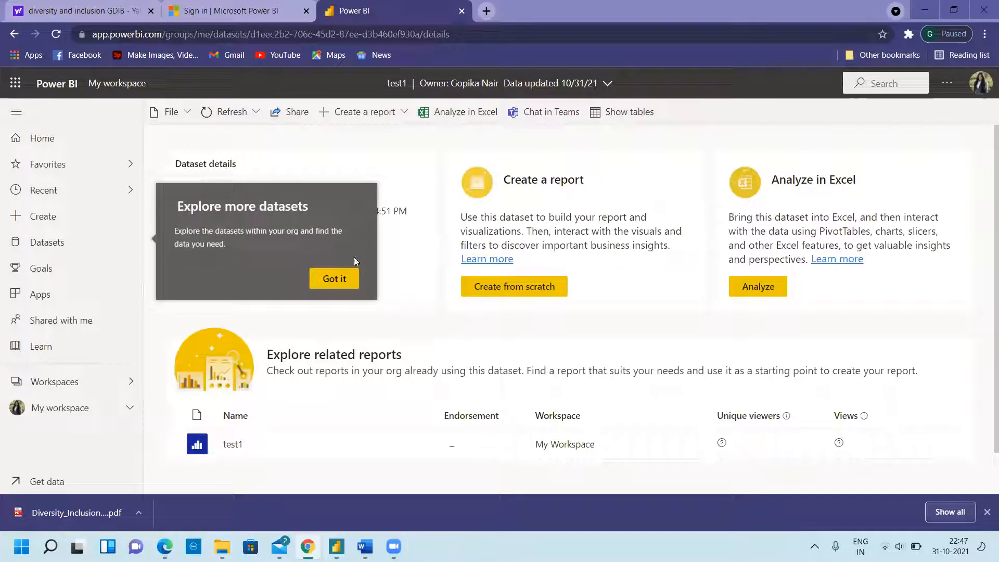
left_click(340, 279)
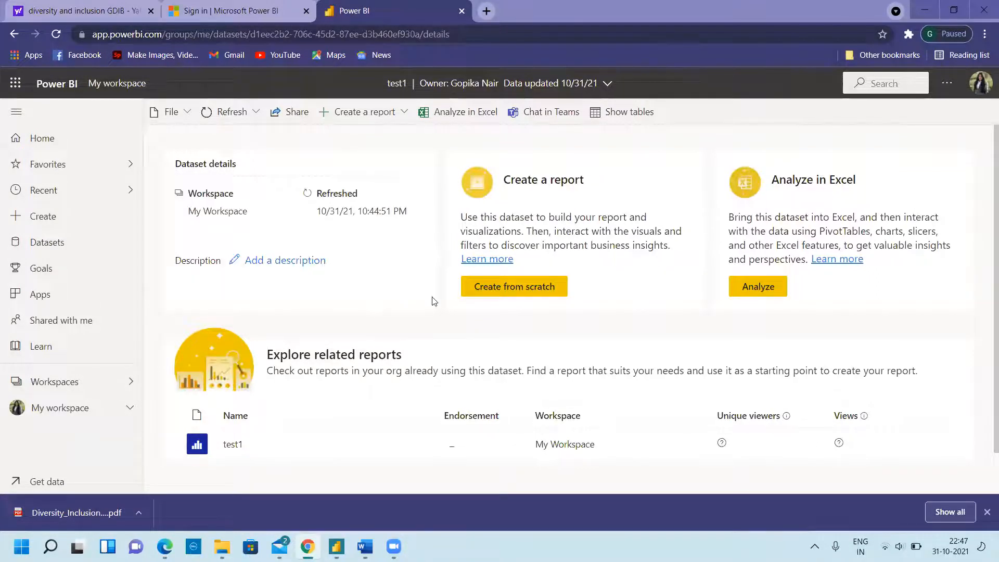
scroll(434, 301, "down", 1)
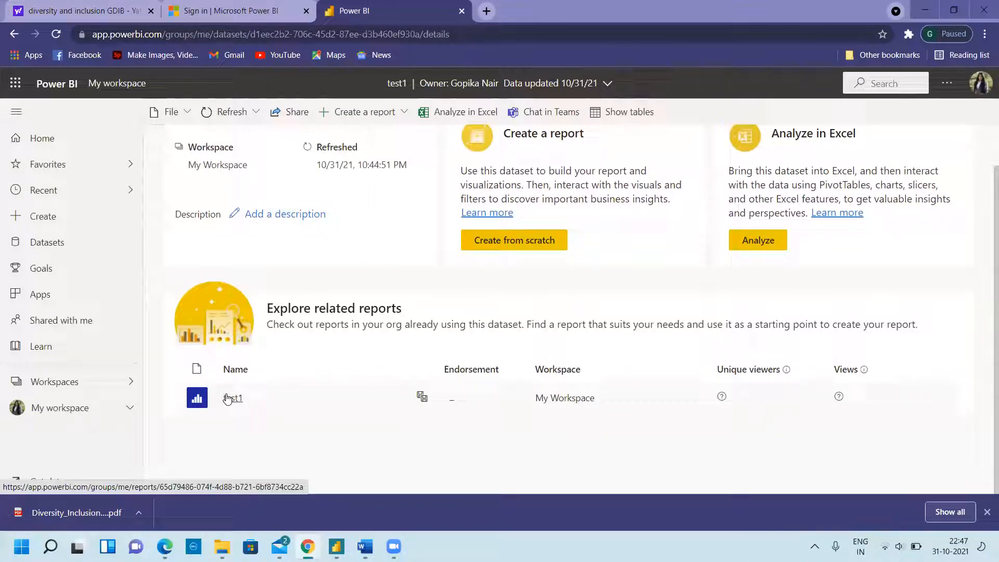
left_click(229, 398)
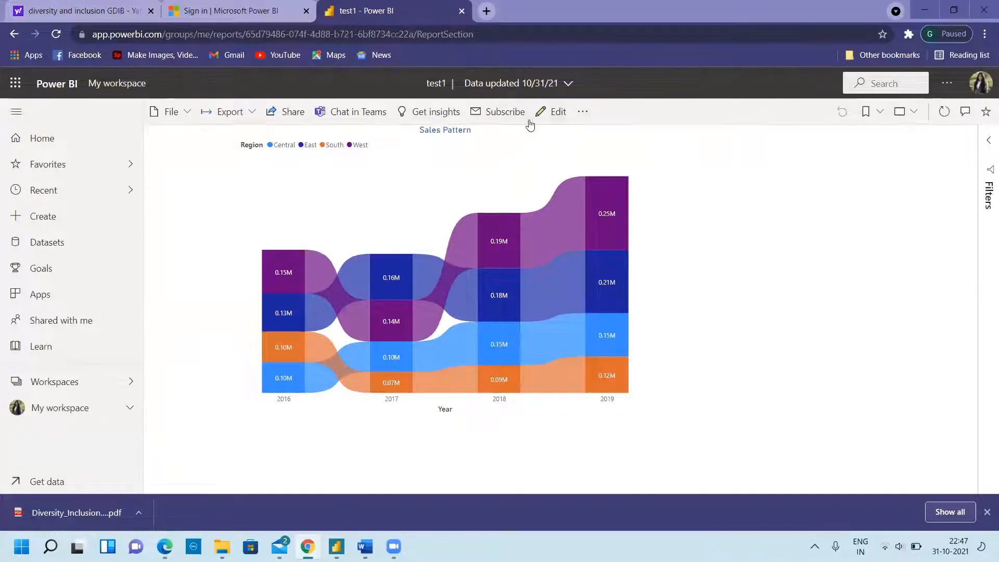
- Start the free 60-day Power BI Pro trial from the Share prompt and acknowledge it
left_click(281, 115)
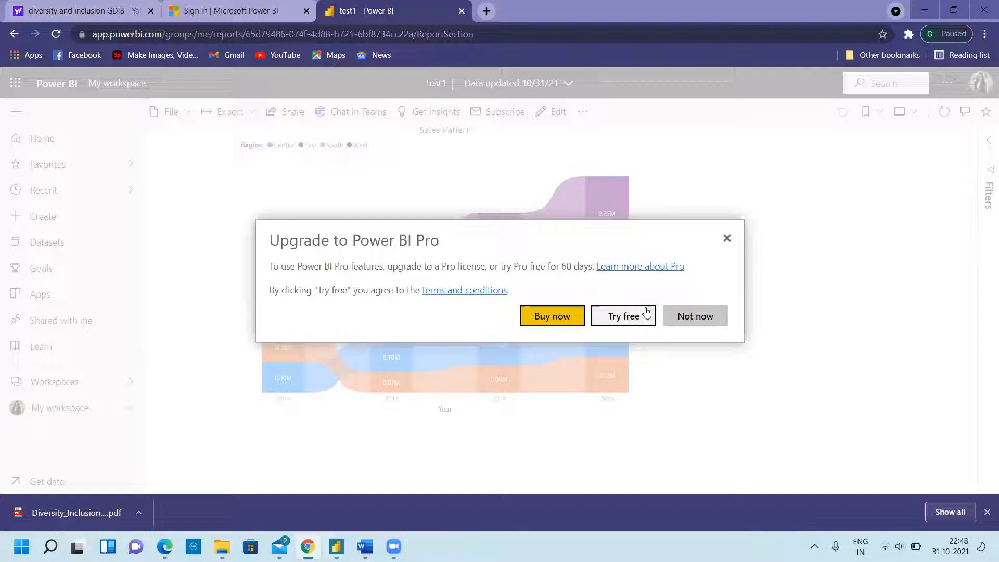
left_click(647, 314)
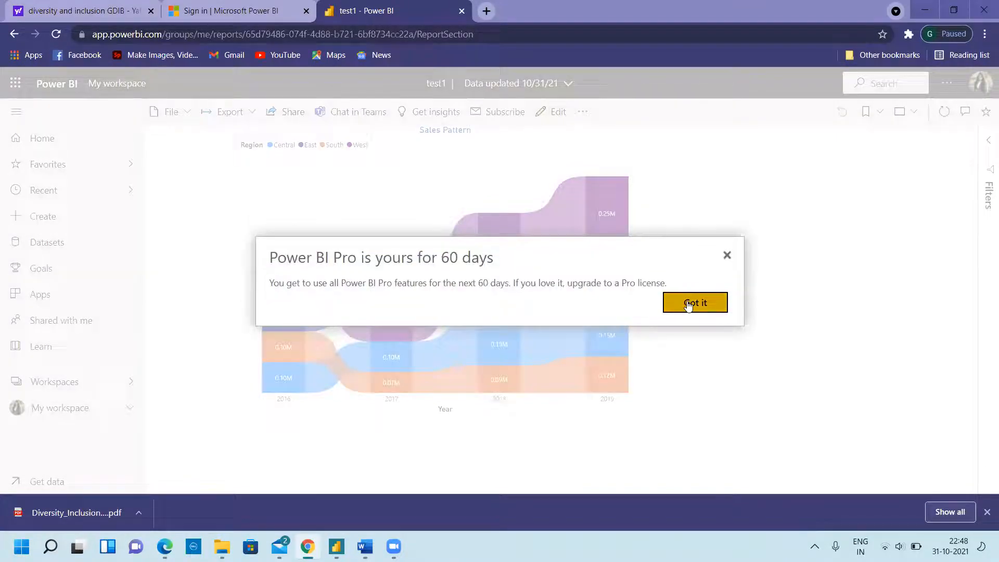
left_click(688, 305)
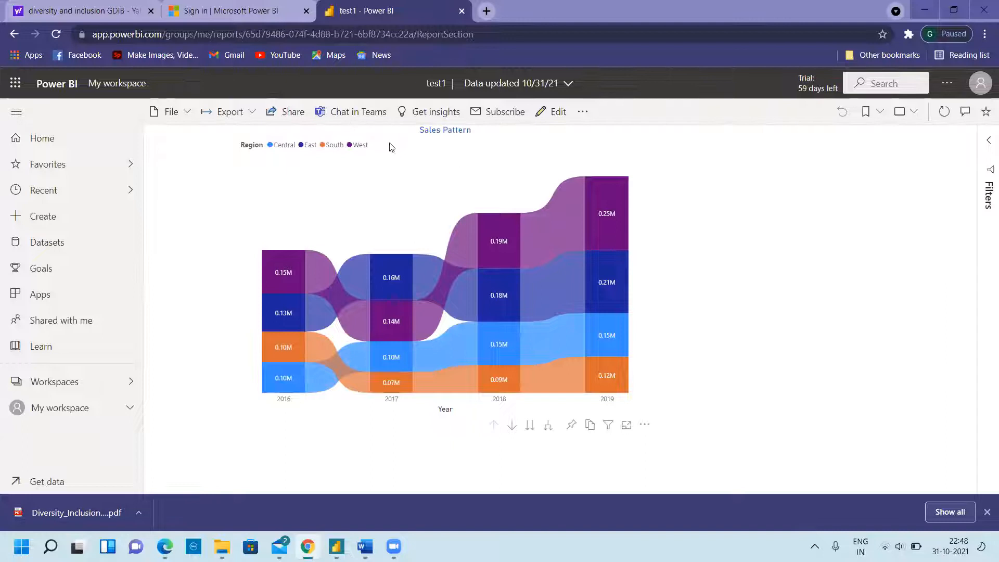
- Generate a Copy link for the test1 report, copy it, and close the confirmation
left_click(282, 113)
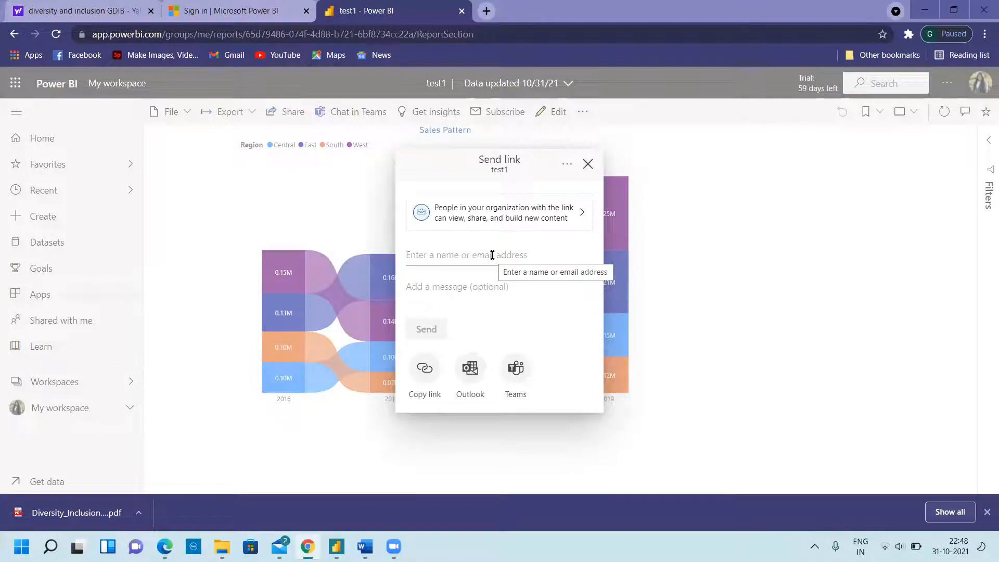
left_click(423, 380)
left_click(548, 302)
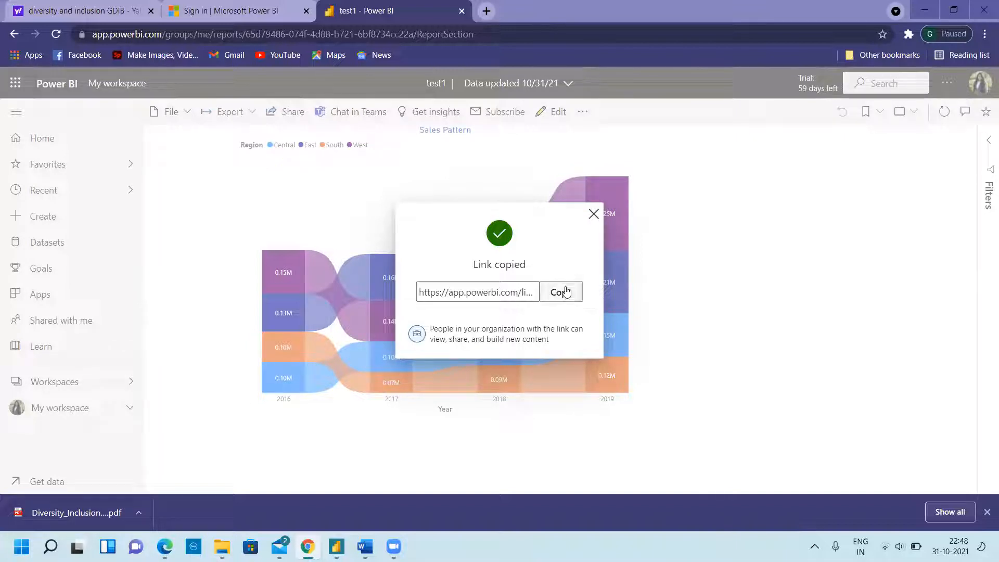
left_click(561, 293)
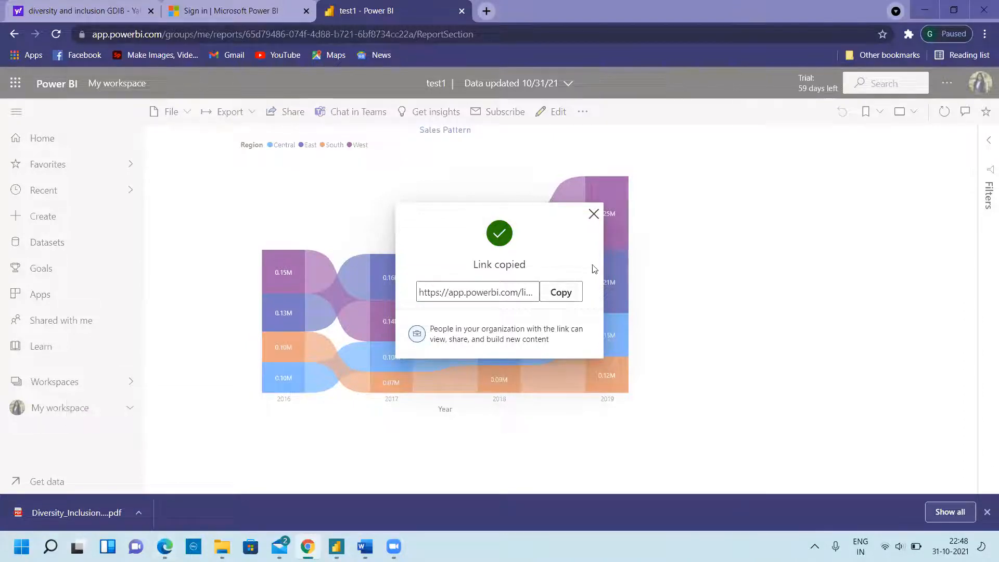
left_click(594, 214)
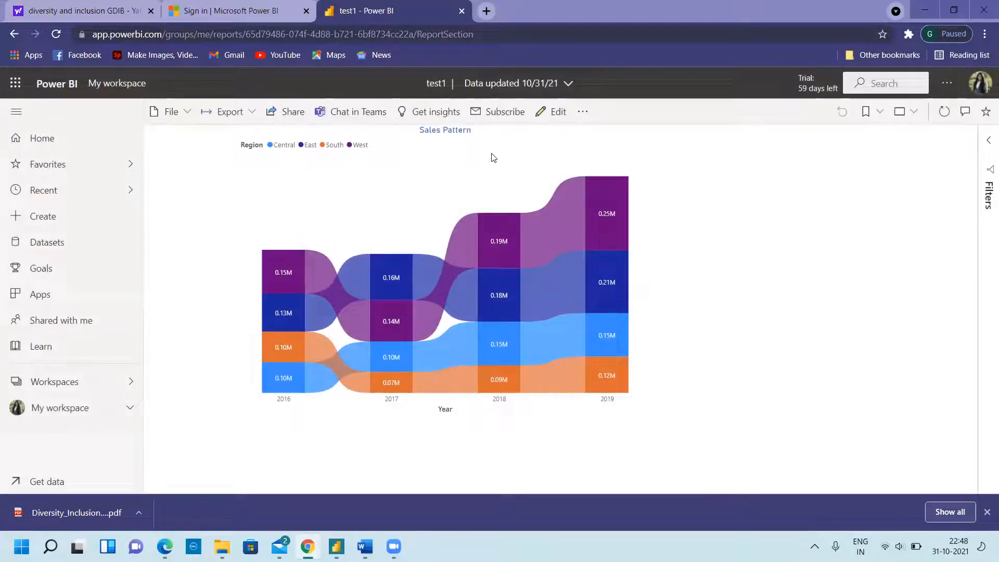
- Paste and send the report link in the Management career Inst chat, found by searching 'mana'
key("alt+Tab")
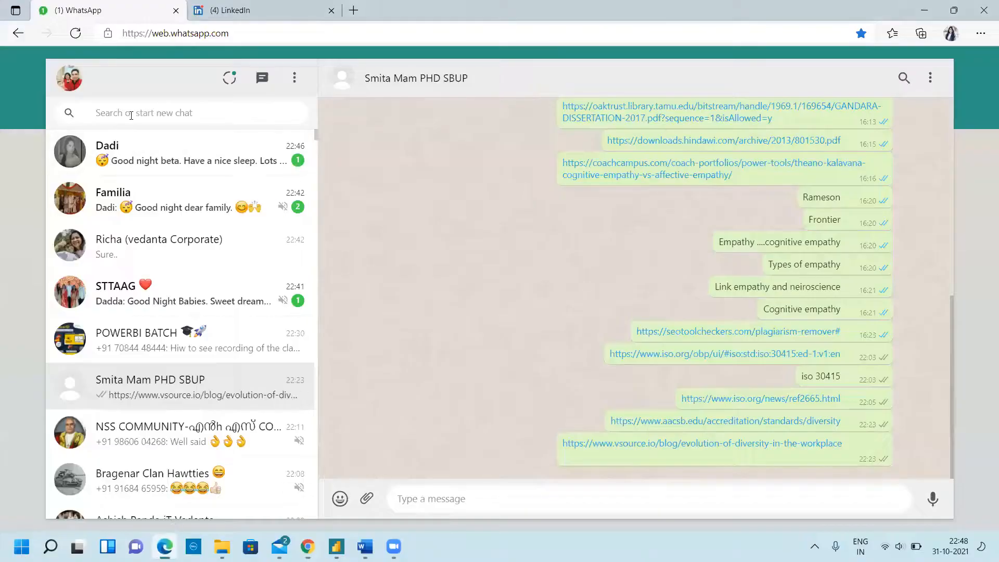
left_click(137, 112)
type("mana")
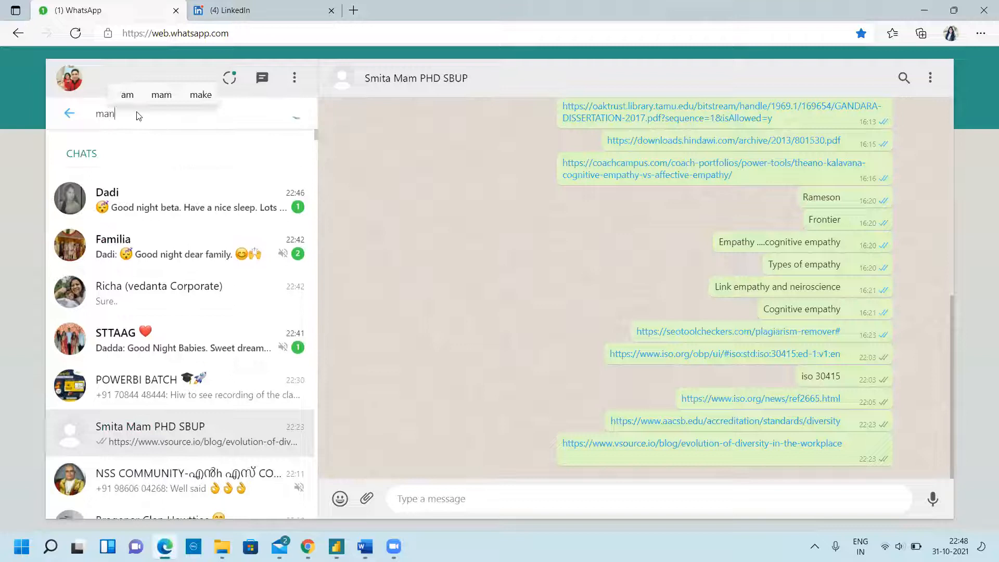
left_click(187, 211)
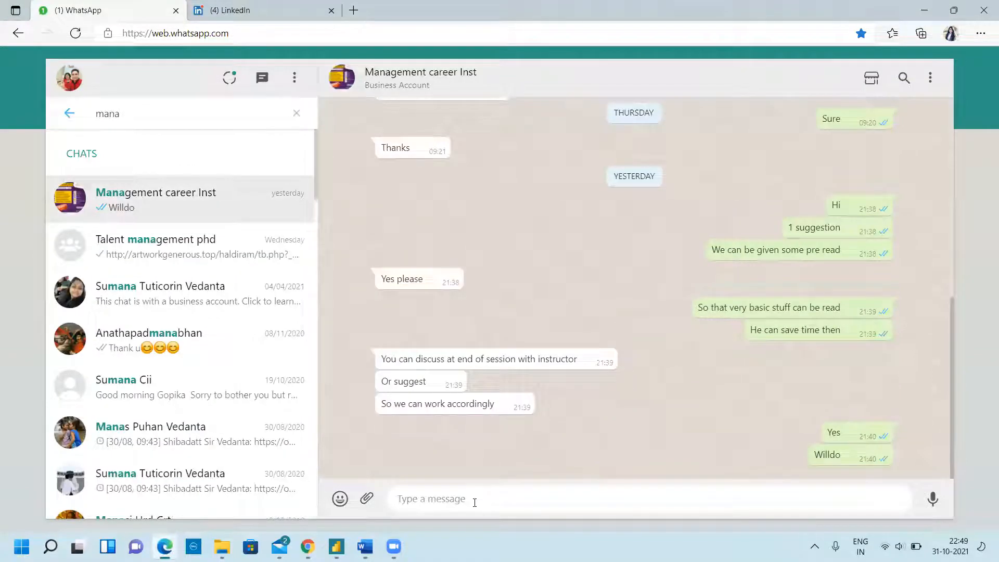
key("ctrl+v")
key("Return")
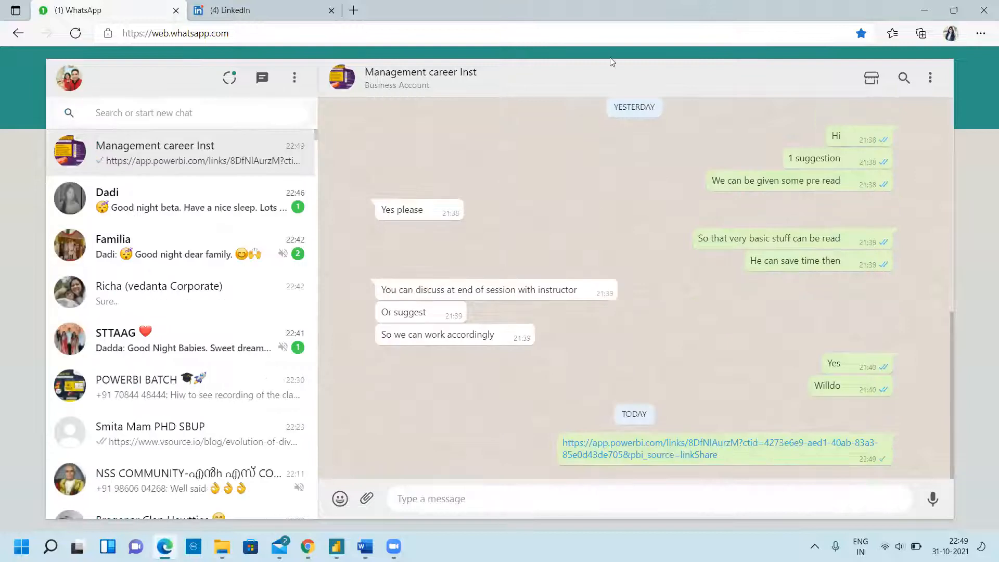
left_click(546, 33)
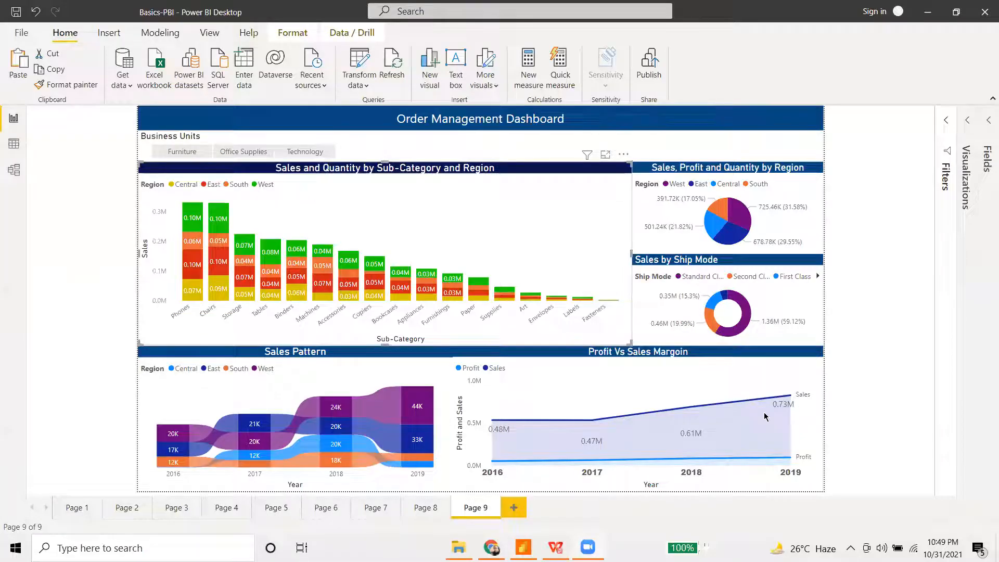
- Select the Business Units slicer and show its field wells and the Orders table fields
left_click(968, 123)
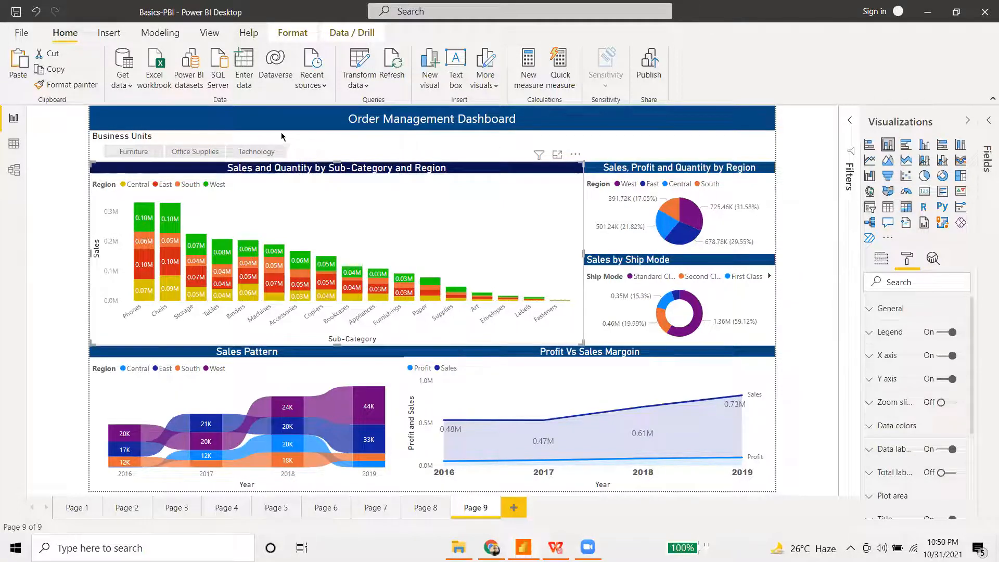
left_click(883, 260)
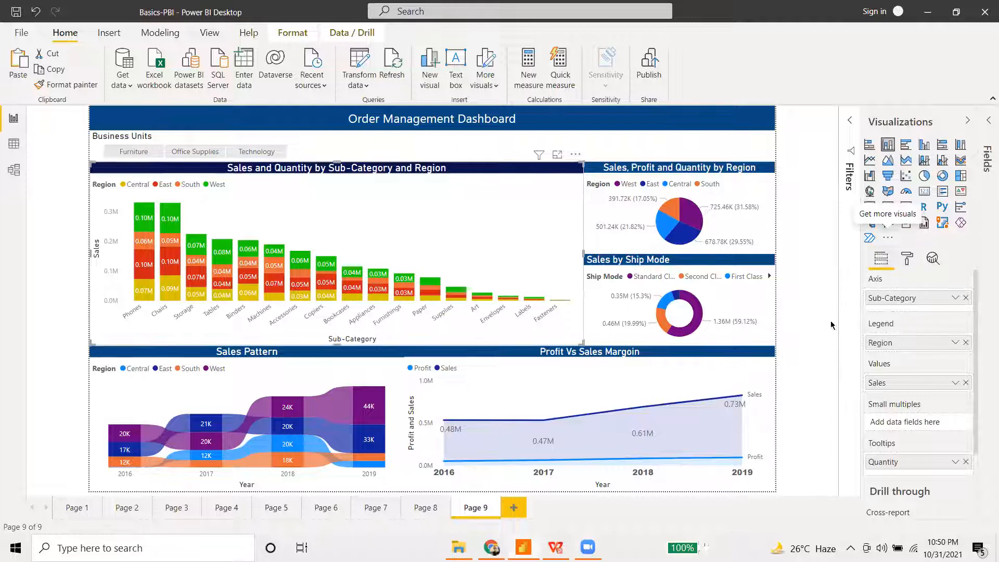
left_click(248, 142)
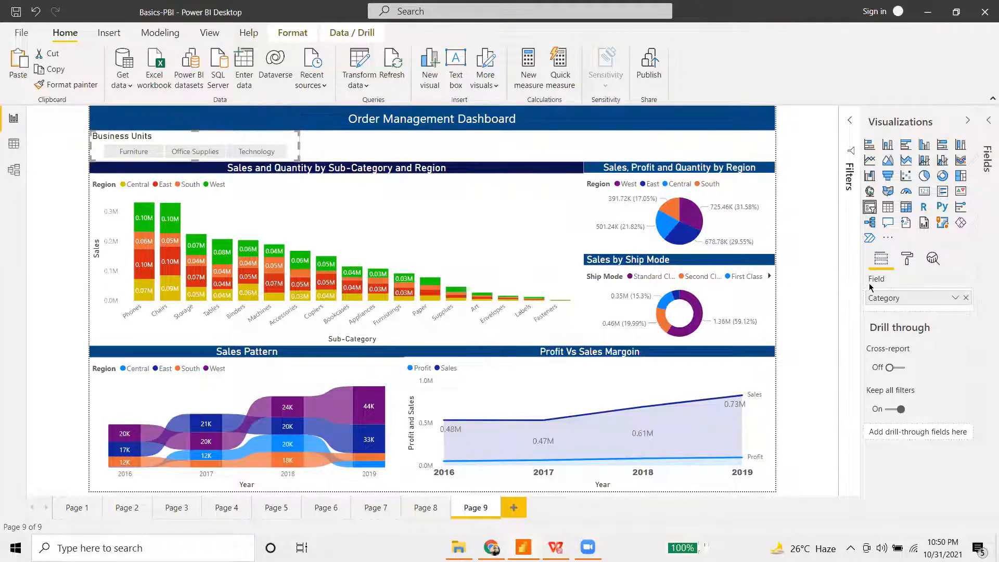
left_click(988, 122)
left_click(919, 173)
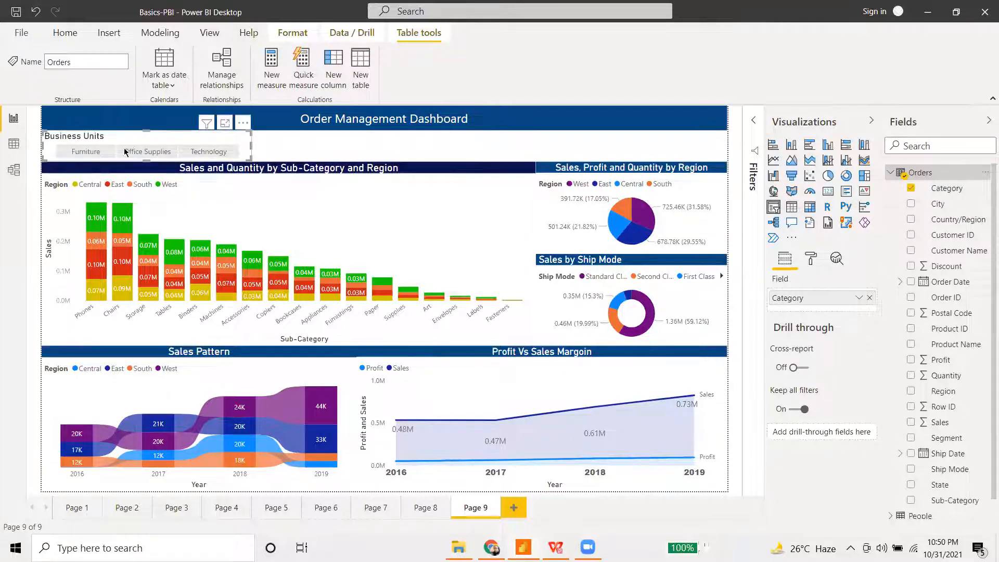
- Test the slicer's Furniture, Office Supplies and Technology buttons, ending on Furniture
left_click(85, 152)
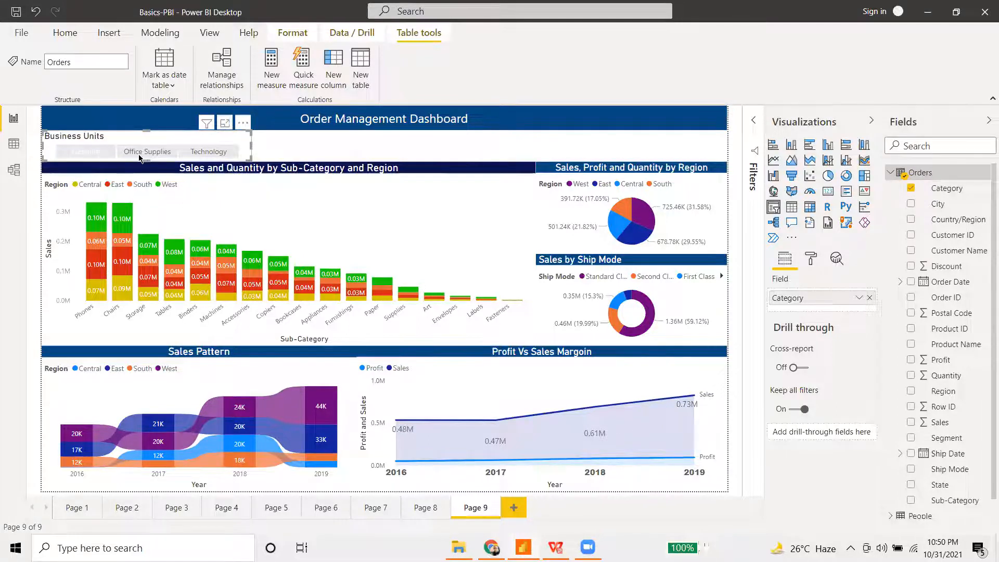
left_click(161, 154)
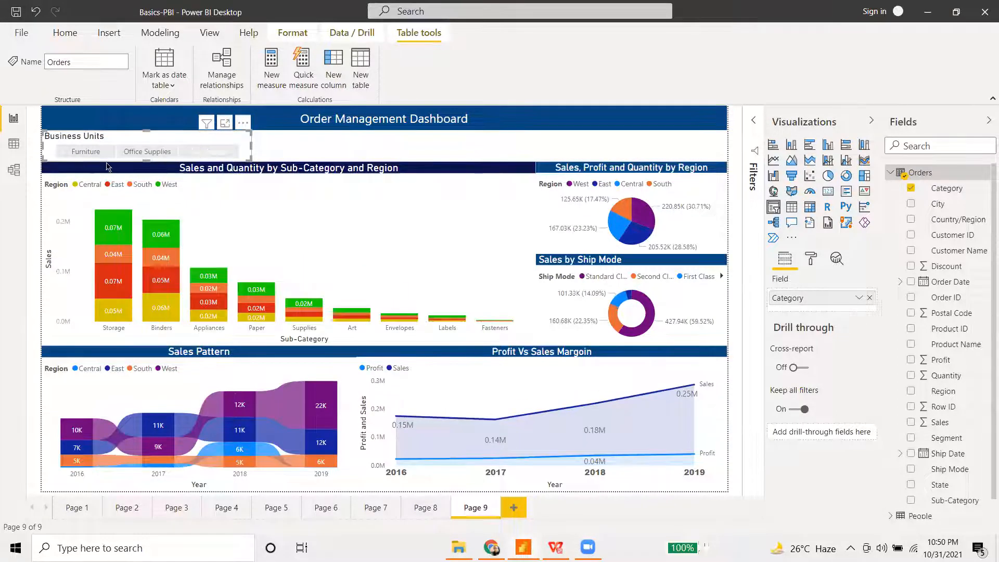
left_click(205, 152)
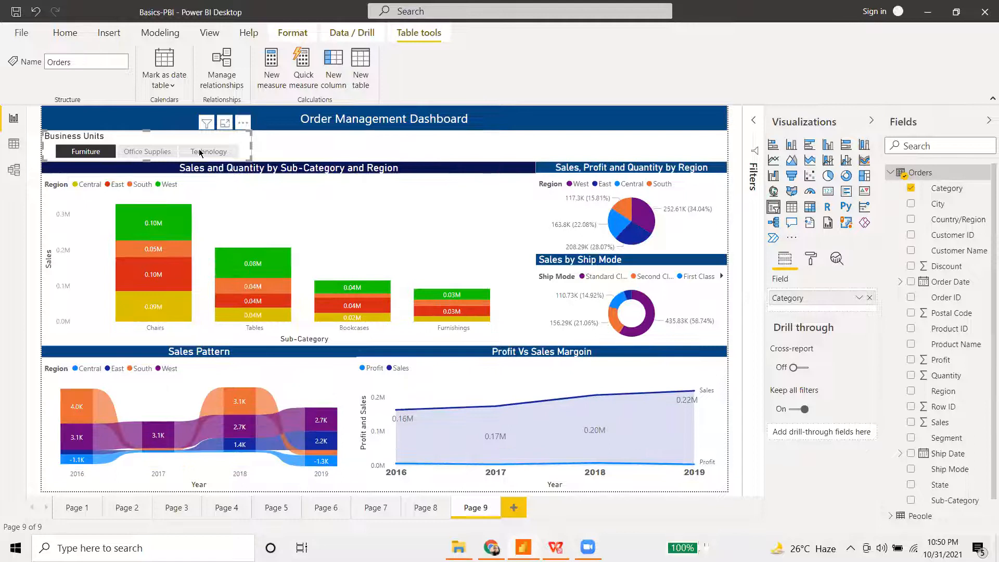
left_click(200, 152)
left_click(149, 151)
left_click(99, 151)
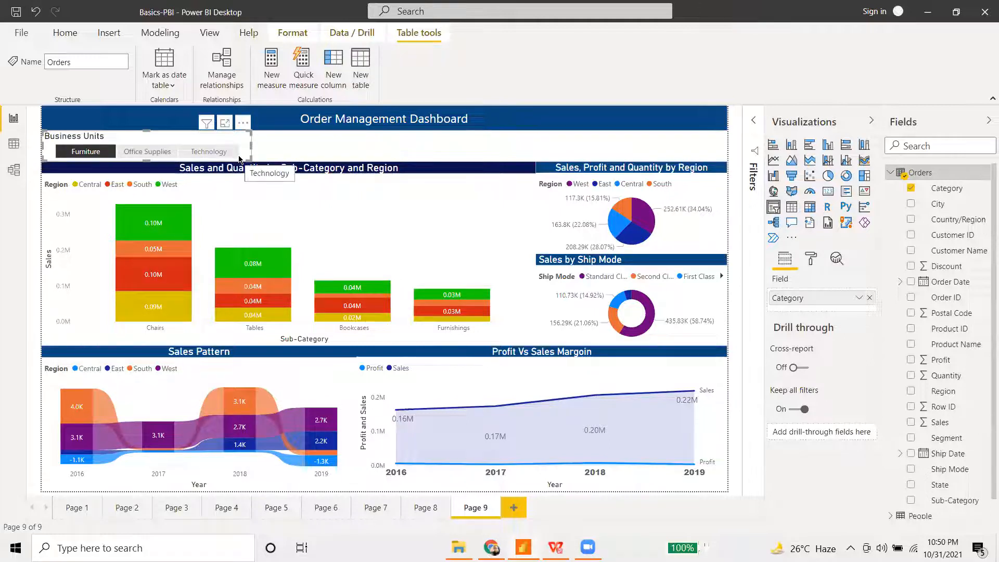
- Drag City above Category, enlarge the slicer, and expand Aberdeen to show its categories
left_click_drag(966, 206, 835, 300)
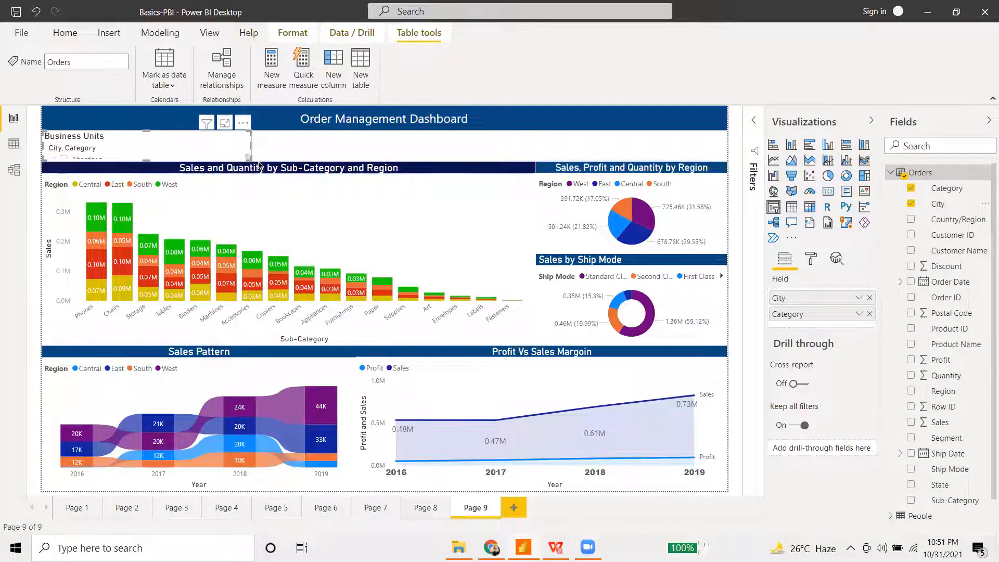
left_click_drag(259, 193, 294, 285)
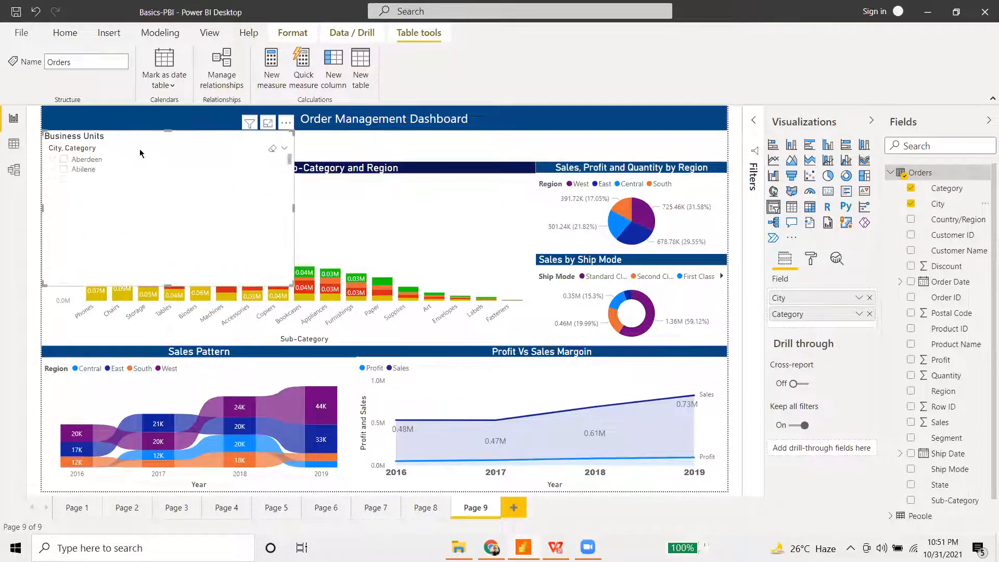
left_click(65, 160)
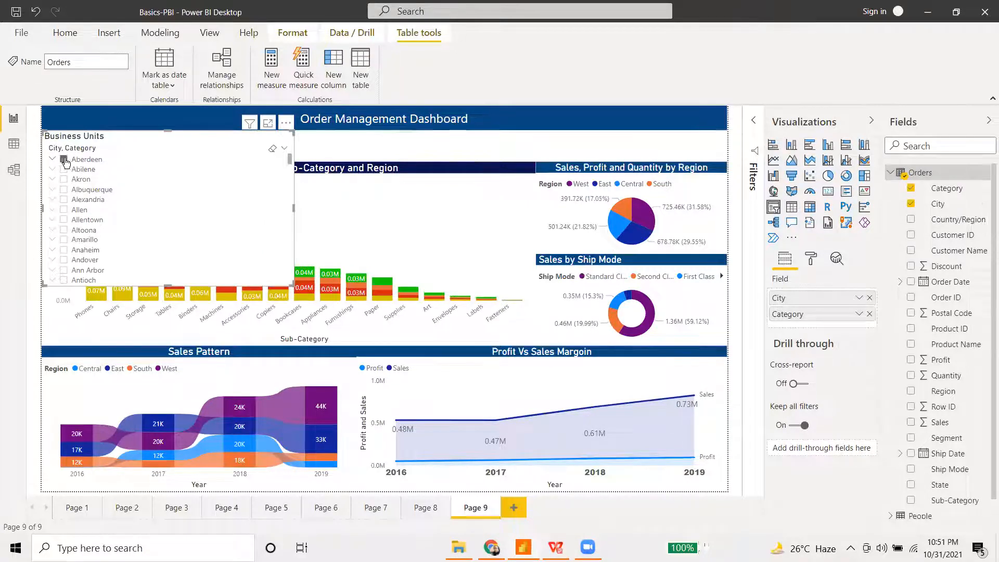
left_click(53, 159)
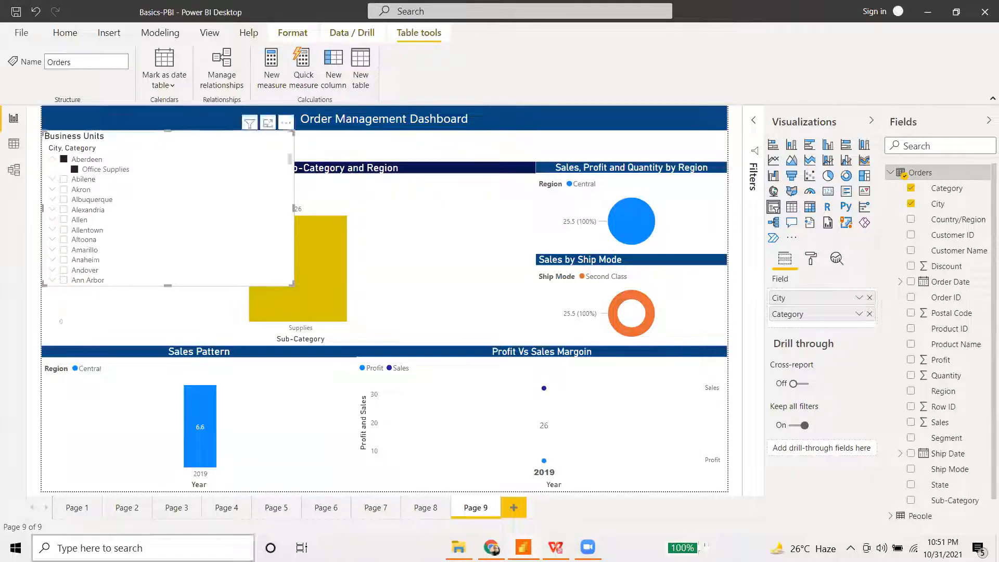
left_click(75, 170)
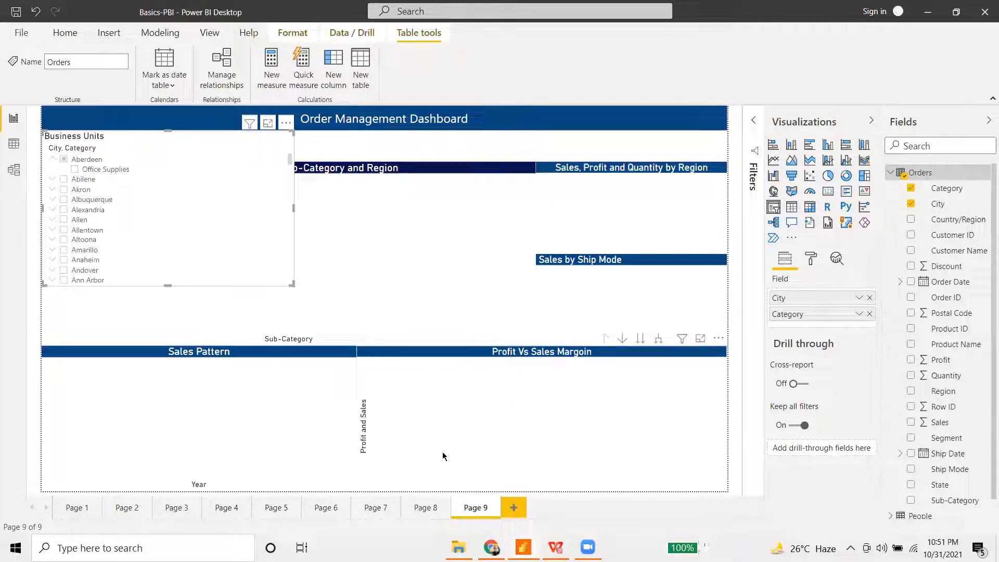
- Drop Category, reshape the slicer into a wide strip, filter to Antioch, then remove City
left_click(870, 313)
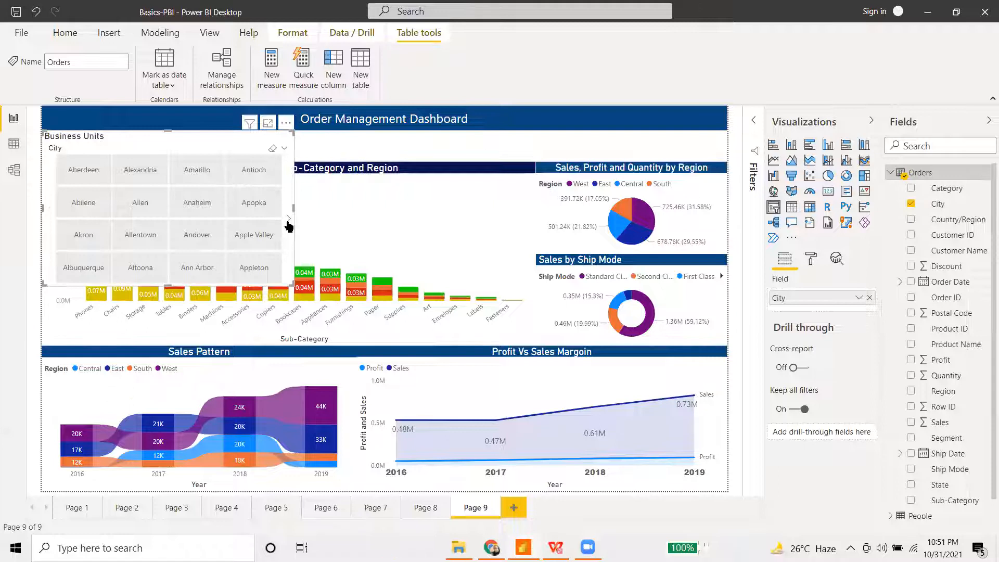
left_click_drag(291, 284, 429, 159)
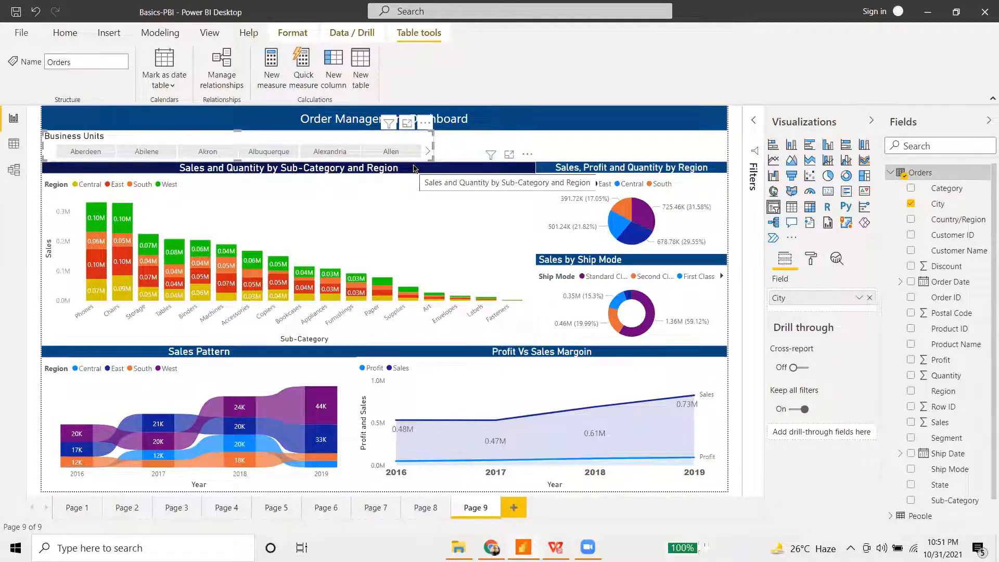
left_click(427, 152)
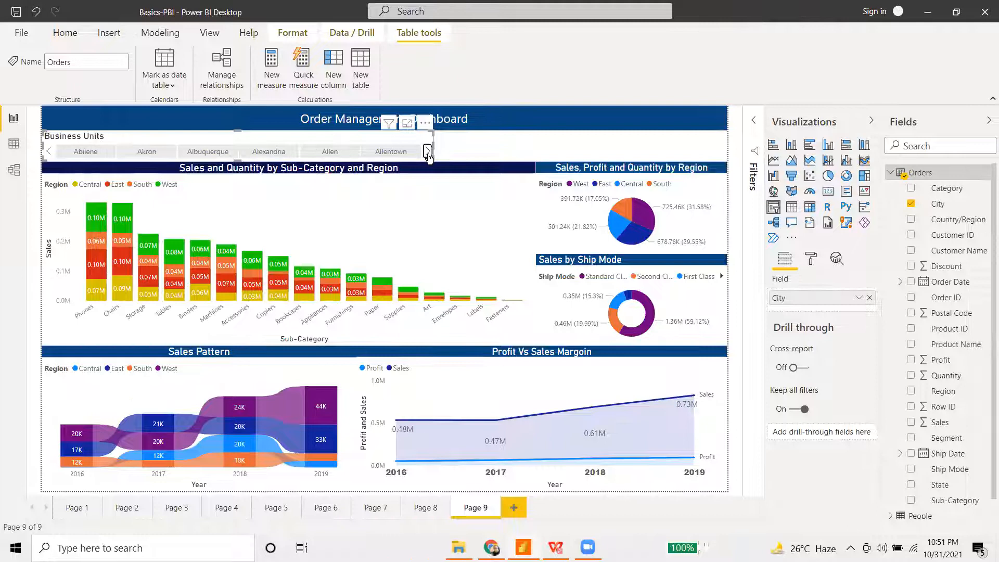
left_click(427, 152)
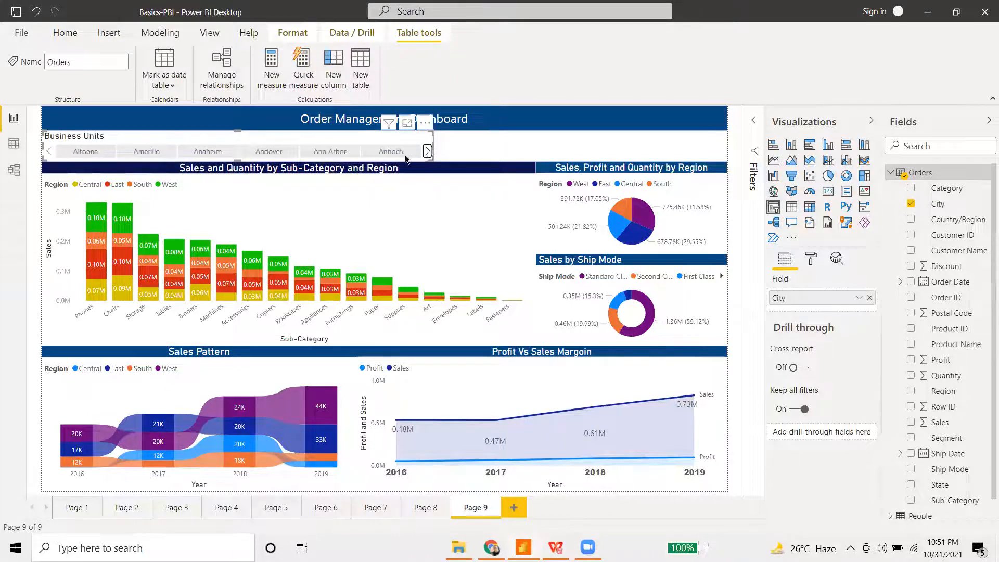
left_click(391, 151)
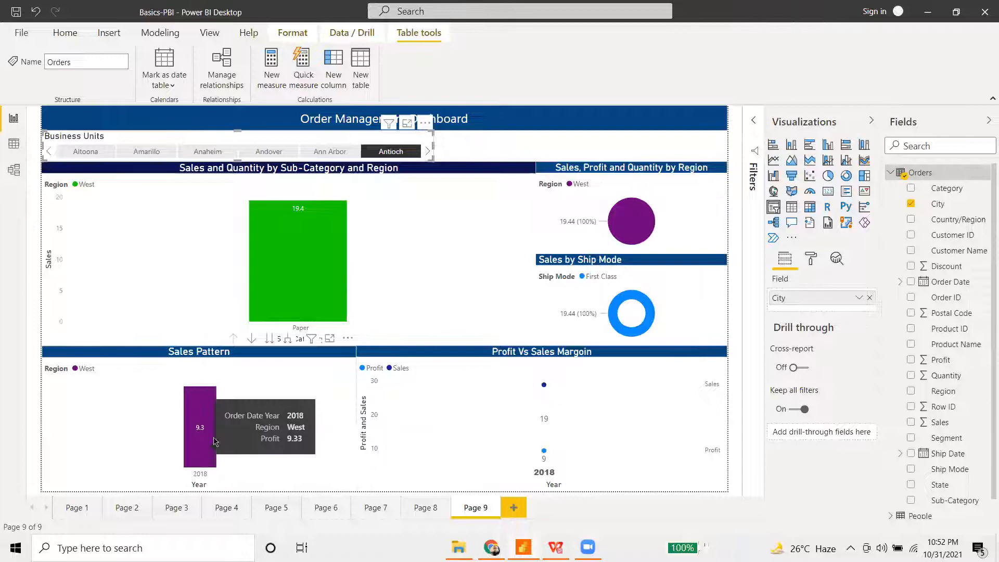
mouse_move(544, 430)
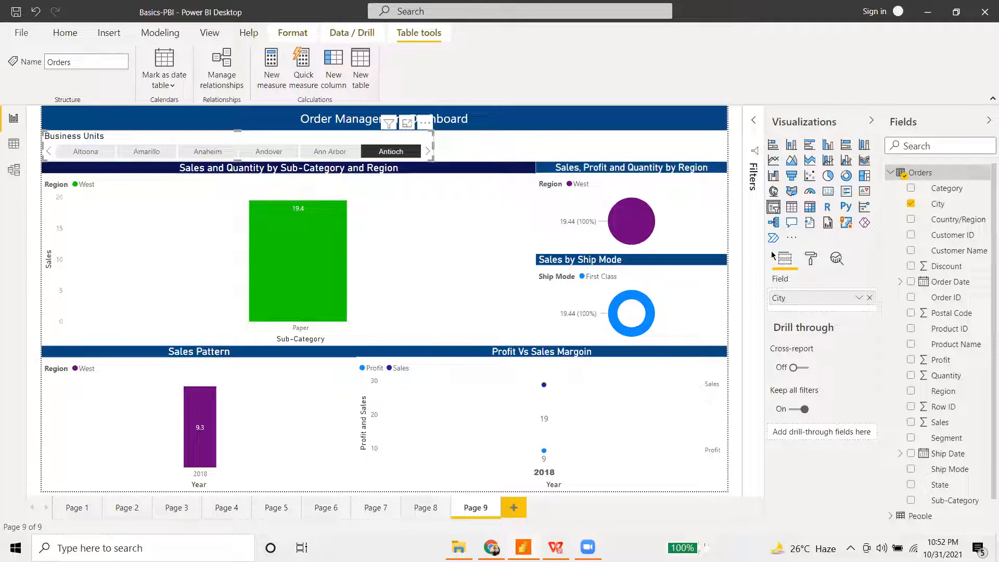
left_click(869, 298)
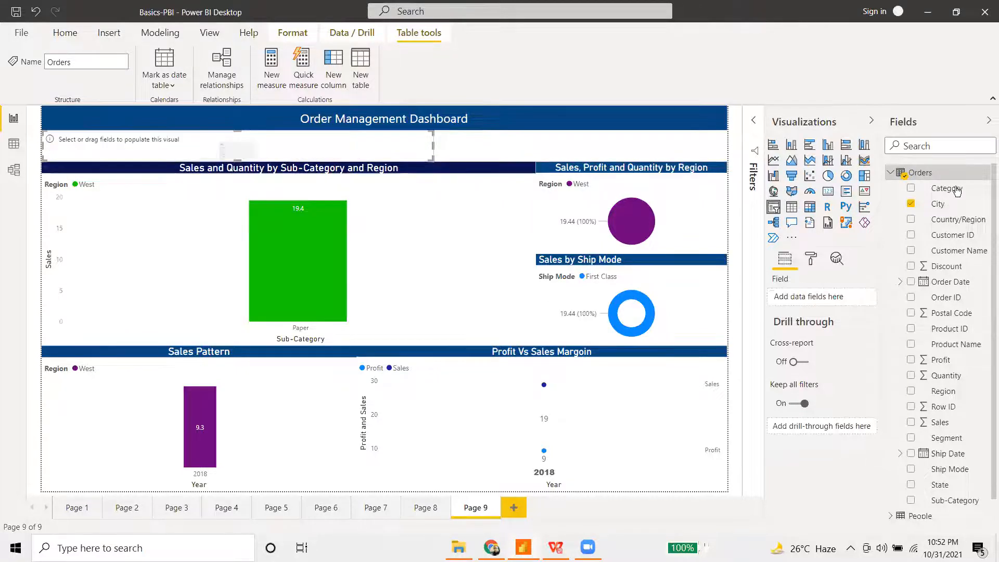
- Put Category in the Business Units slicer and test filtering by Furniture, Office Supplies and Technology
left_click_drag(956, 195, 832, 297)
left_click(112, 154)
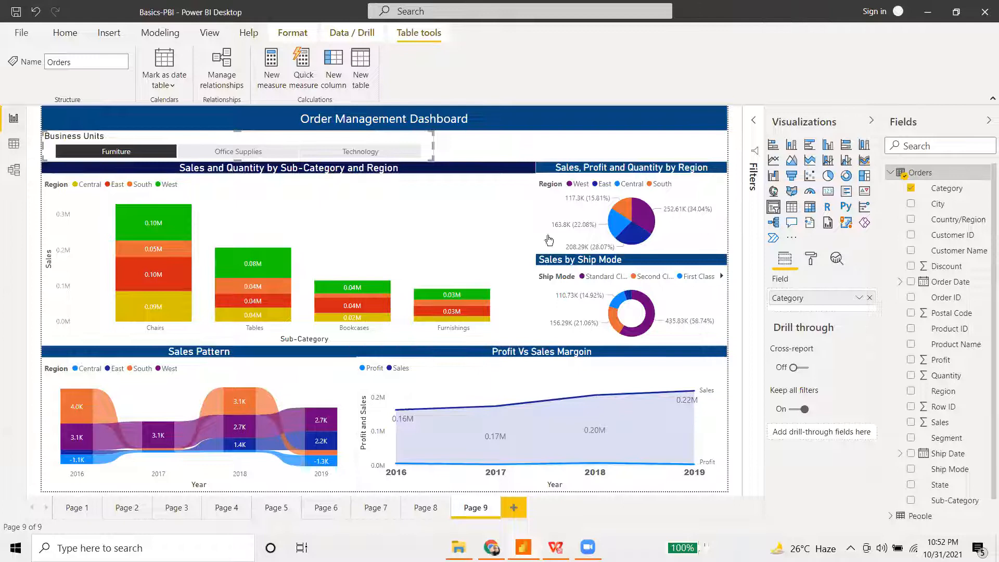
left_click(232, 151)
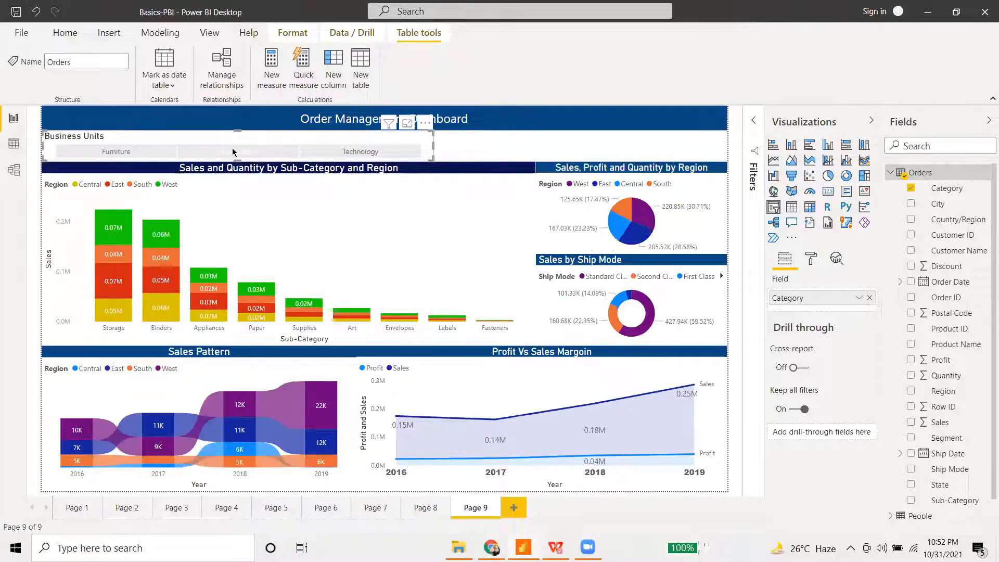
left_click(335, 152)
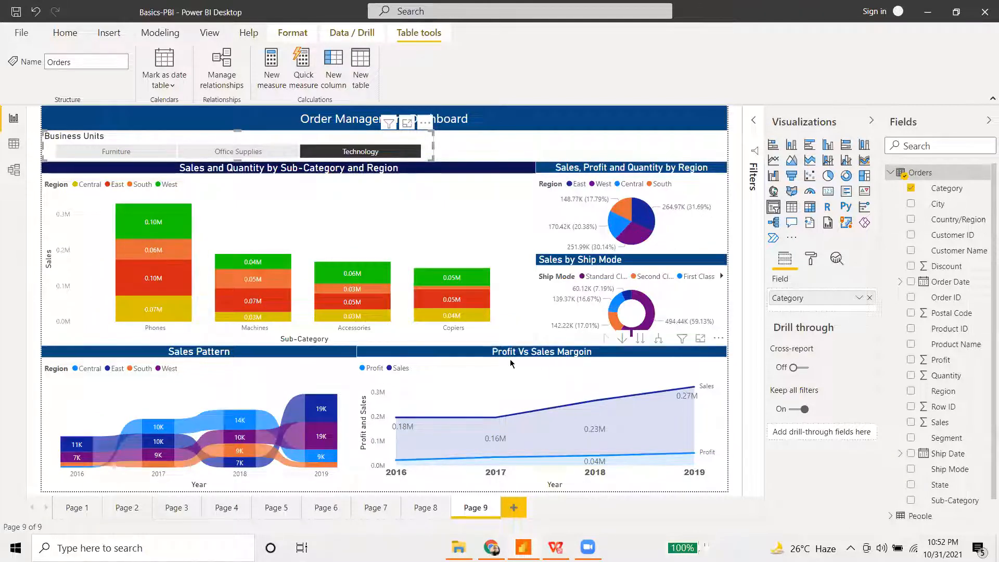
mouse_move(341, 304)
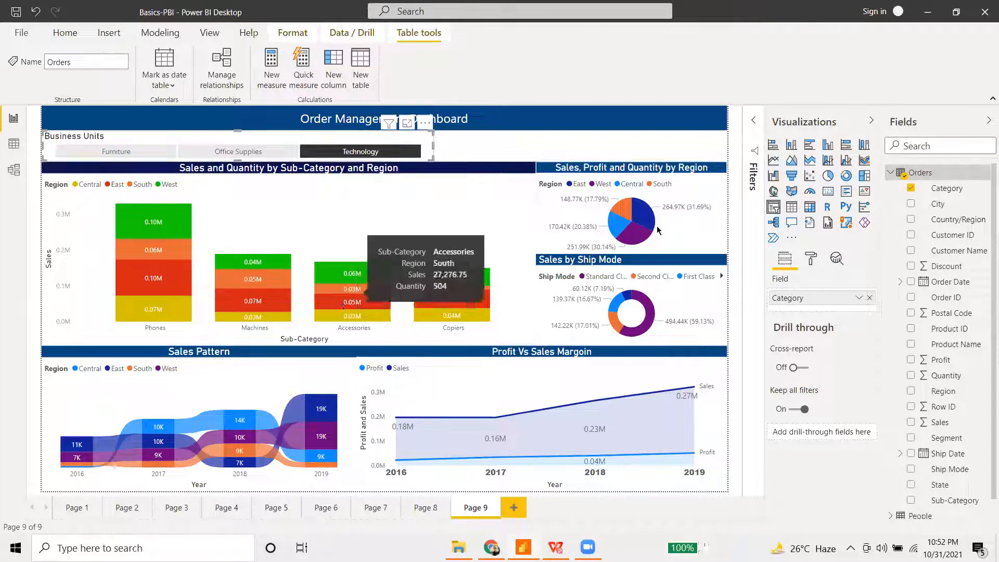
- Swap Category for Ship Date in the slicer, step through its dates, then remove it
left_click(873, 303)
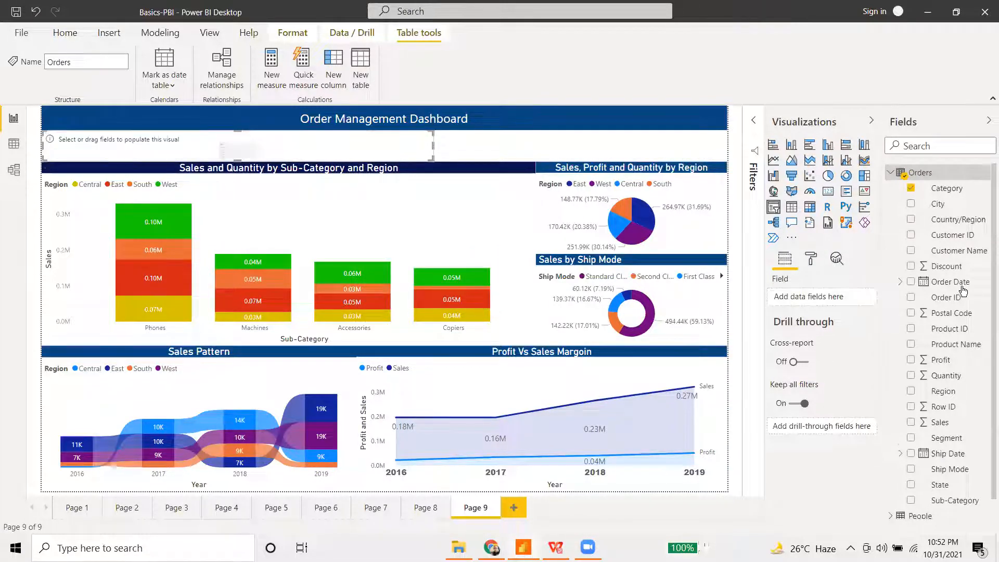
scroll(968, 406, "down", 1)
left_click_drag(971, 439, 830, 299)
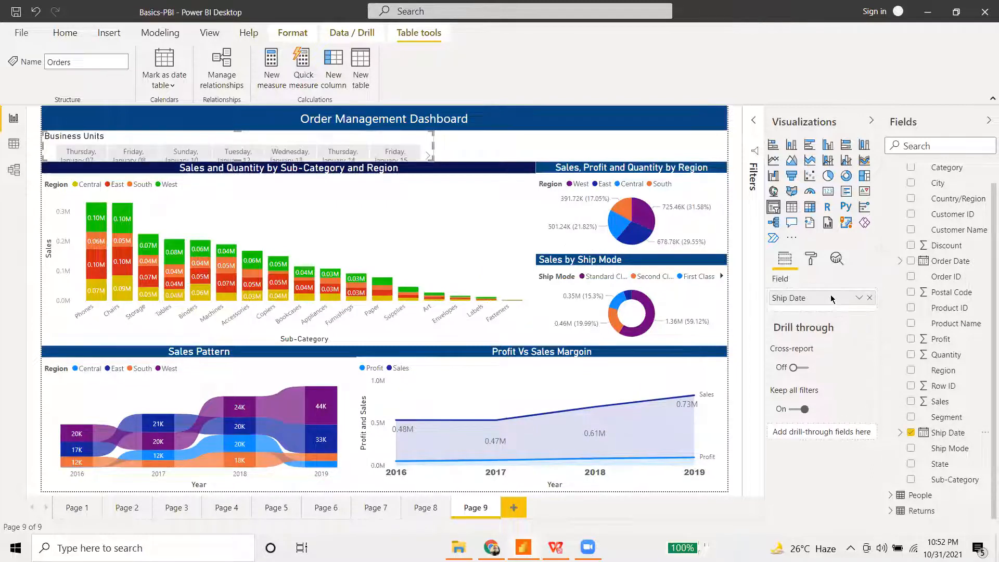
left_click(859, 300)
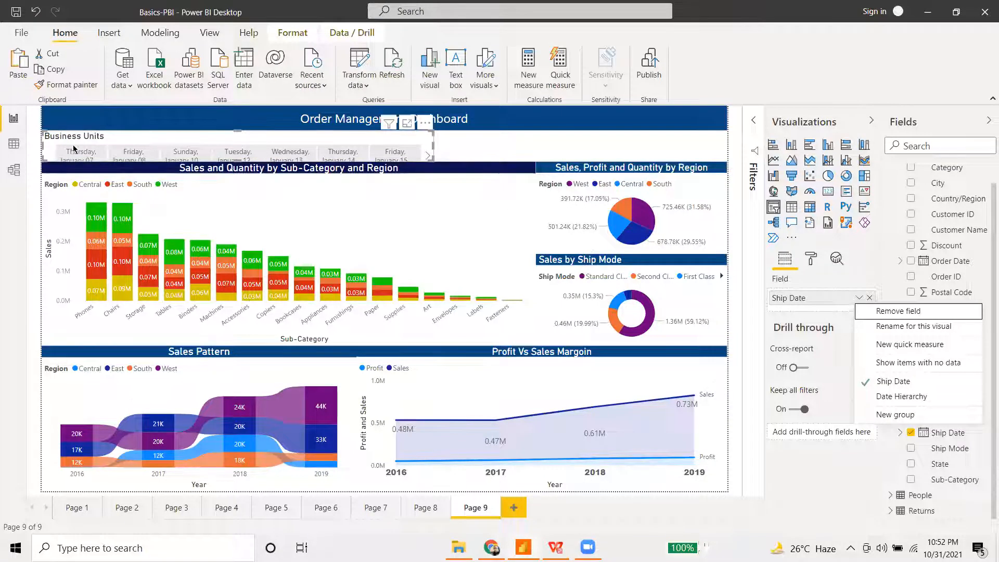
left_click(428, 155)
left_click(428, 155)
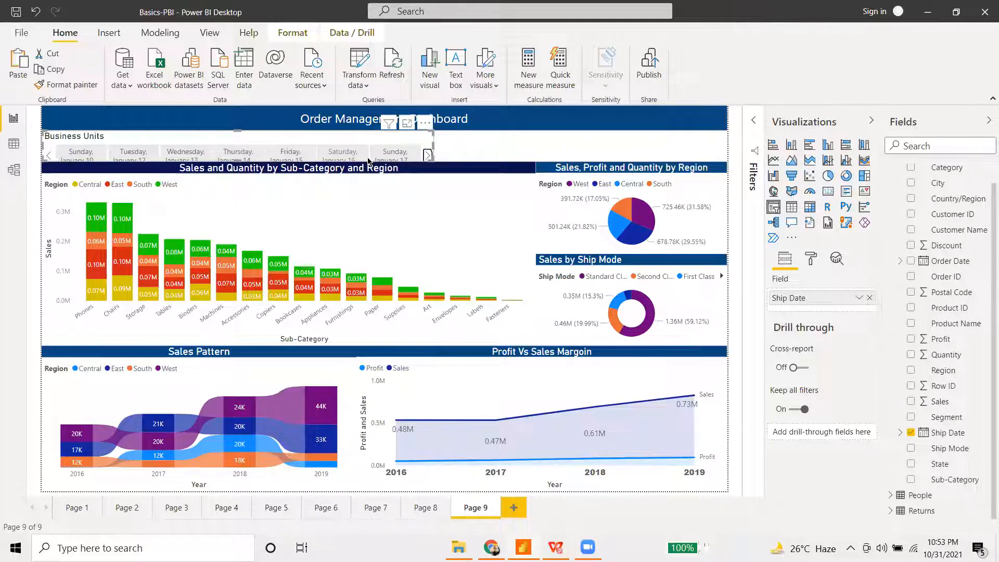
left_click(869, 297)
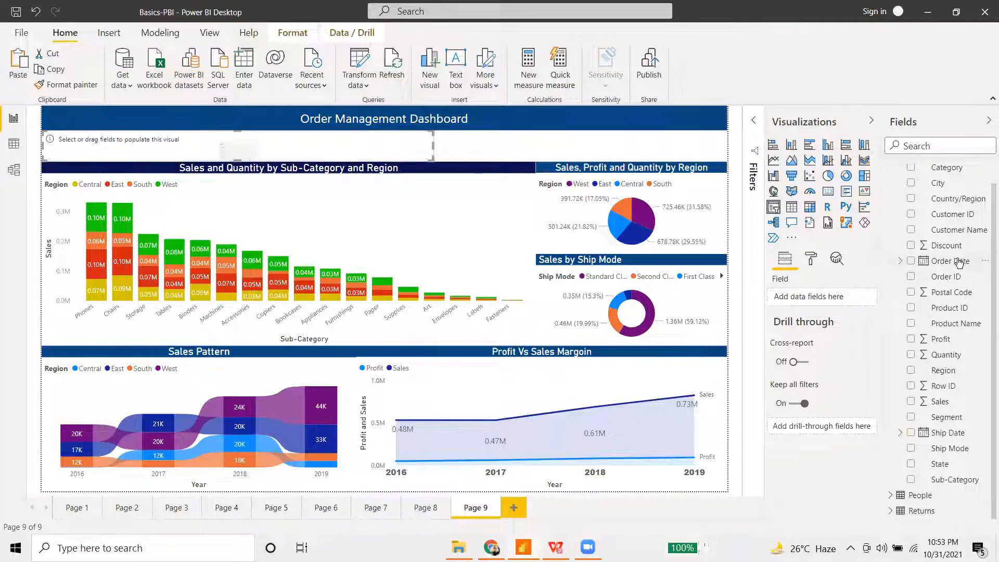
- Try Order Date in the slicer, remove it, and put Category back
left_click_drag(957, 261, 822, 296)
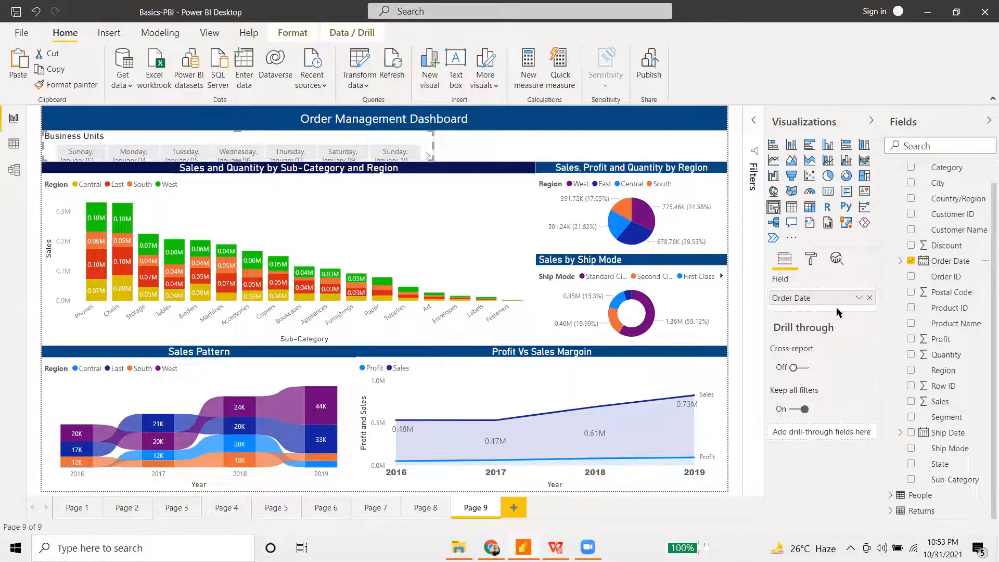
left_click(860, 299)
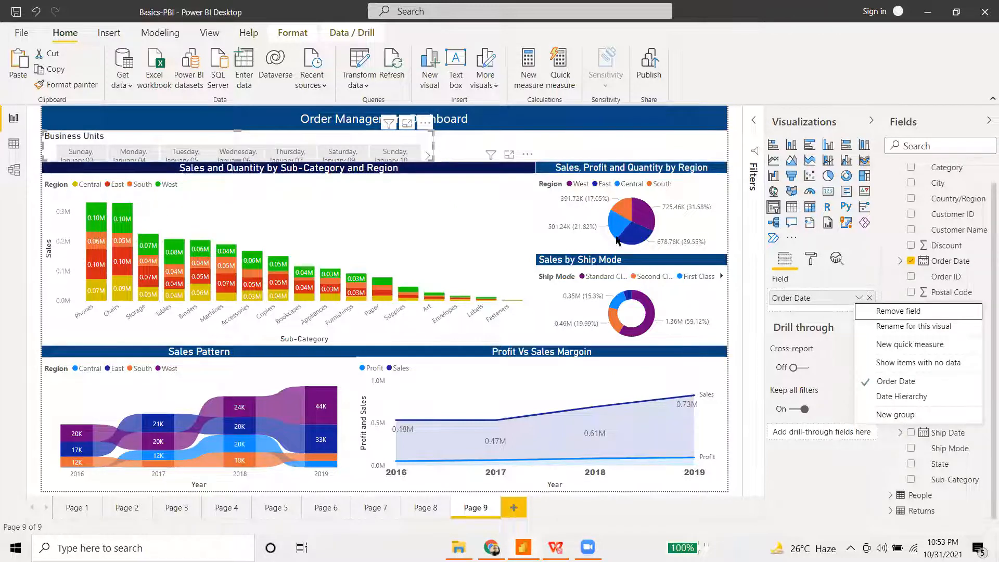
left_click(869, 298)
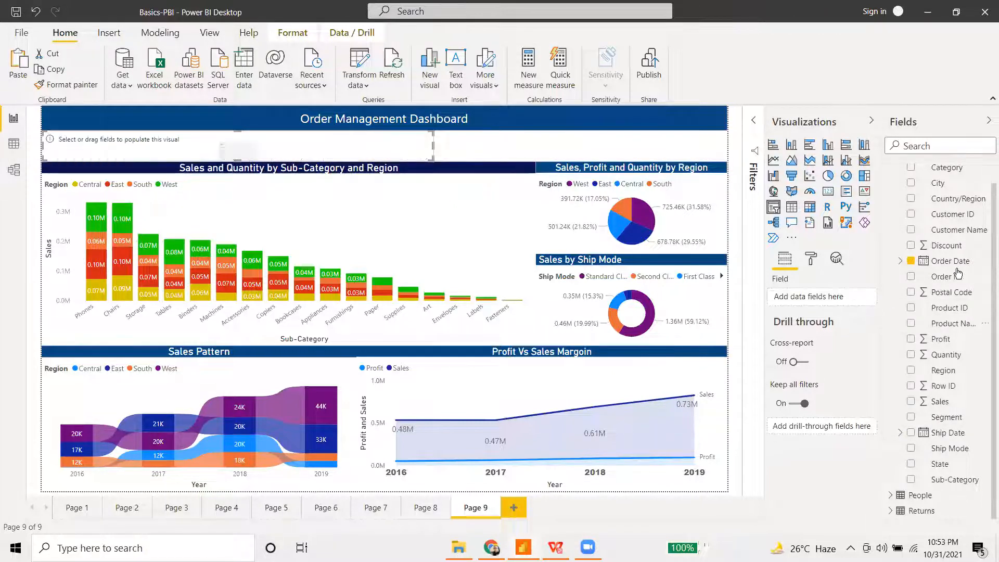
scroll(955, 183, "up", 1)
left_click_drag(952, 187, 844, 298)
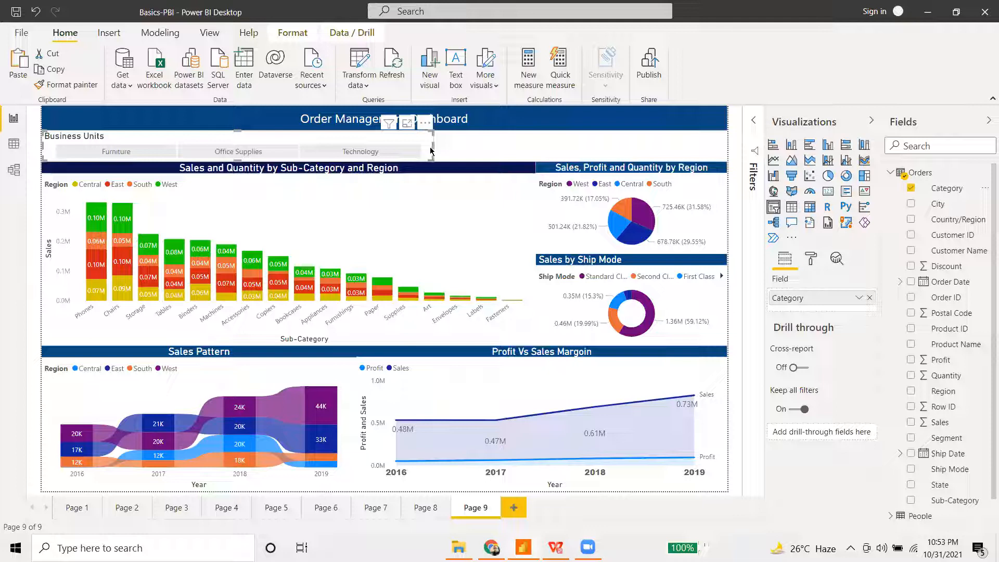
- Narrow the Business Units slicer, collapse the Visualizations and Fields panes, and open the File menu
left_click_drag(432, 150, 276, 145)
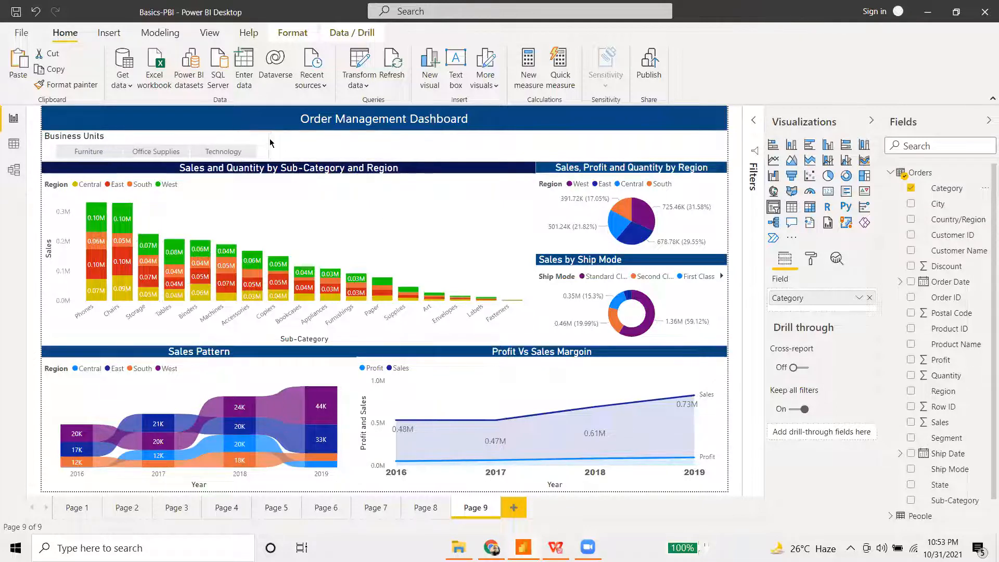
left_click(306, 155)
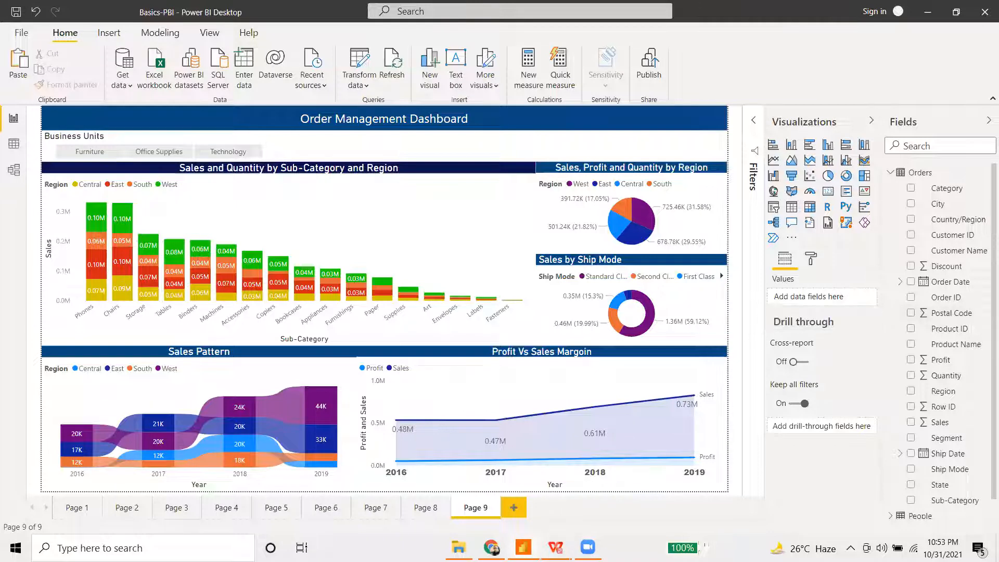
left_click(869, 123)
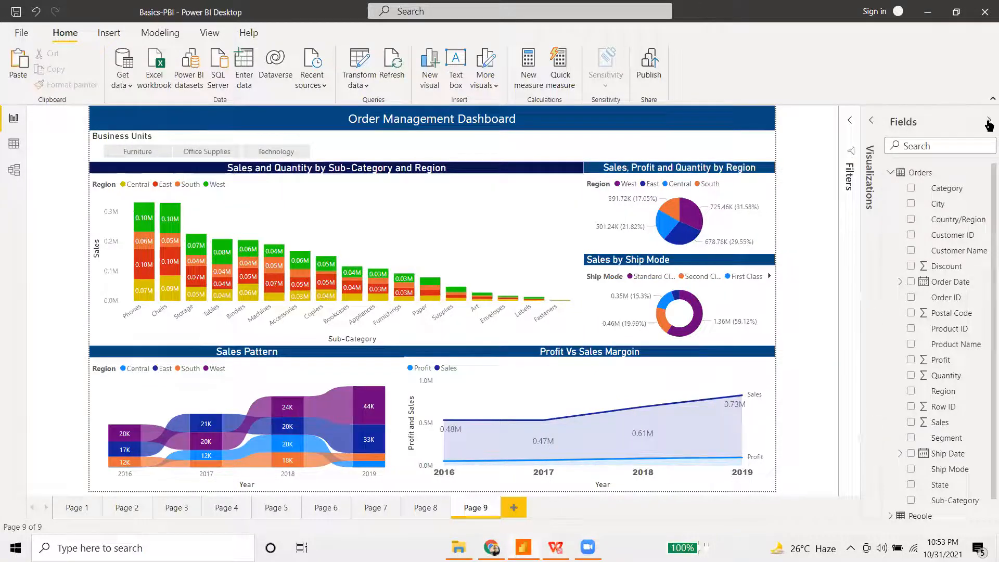
left_click(988, 123)
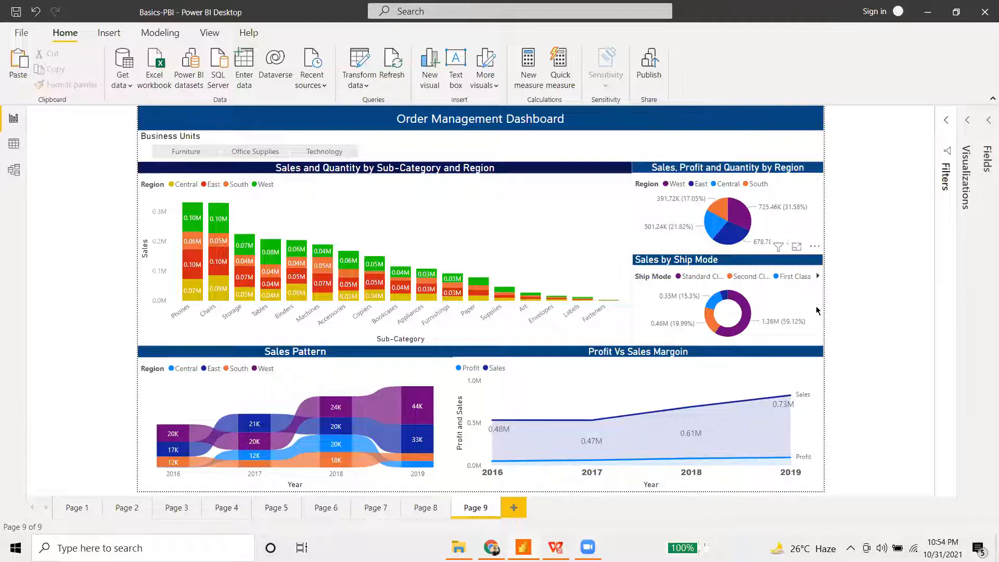
left_click(30, 33)
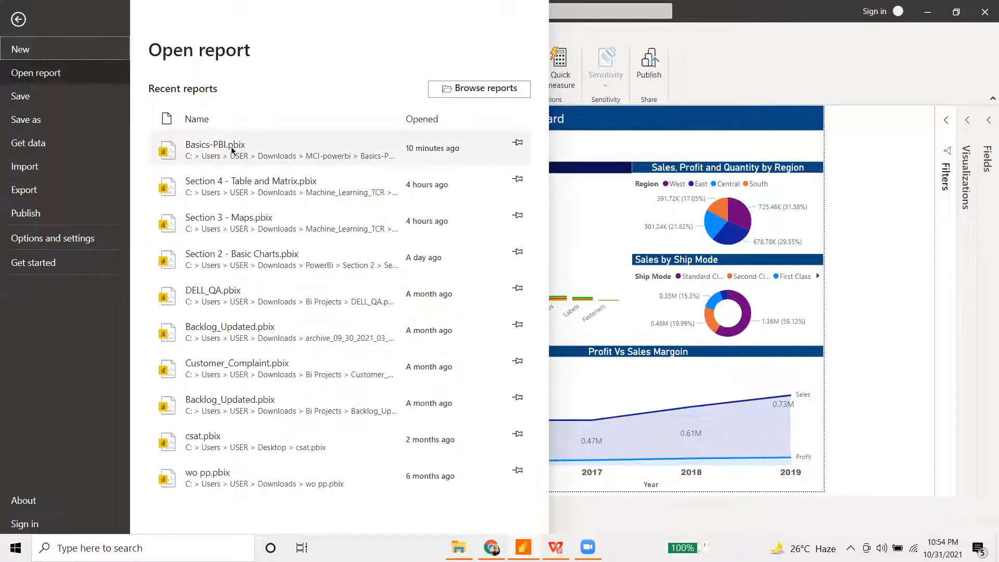
left_click(21, 97)
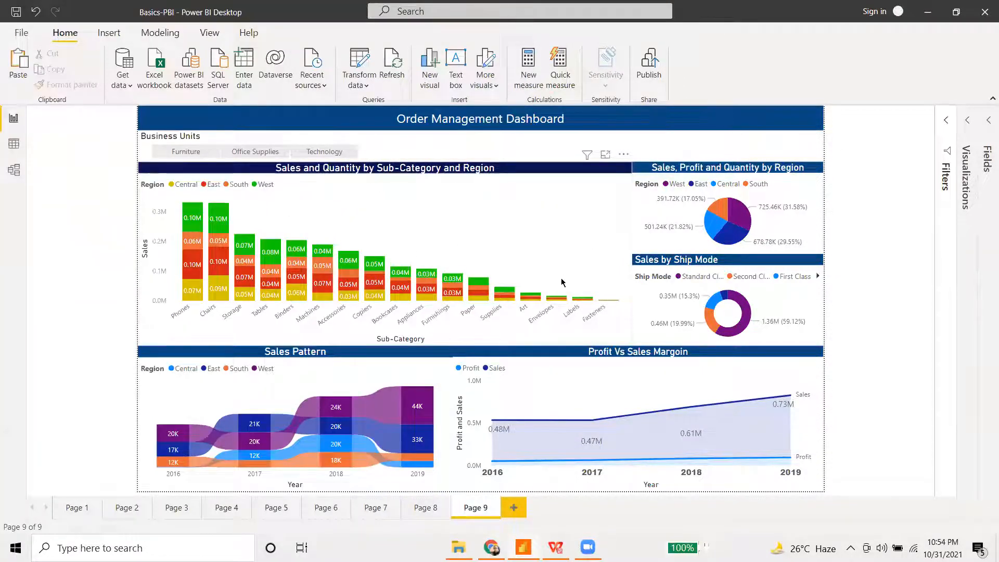
left_click(21, 33)
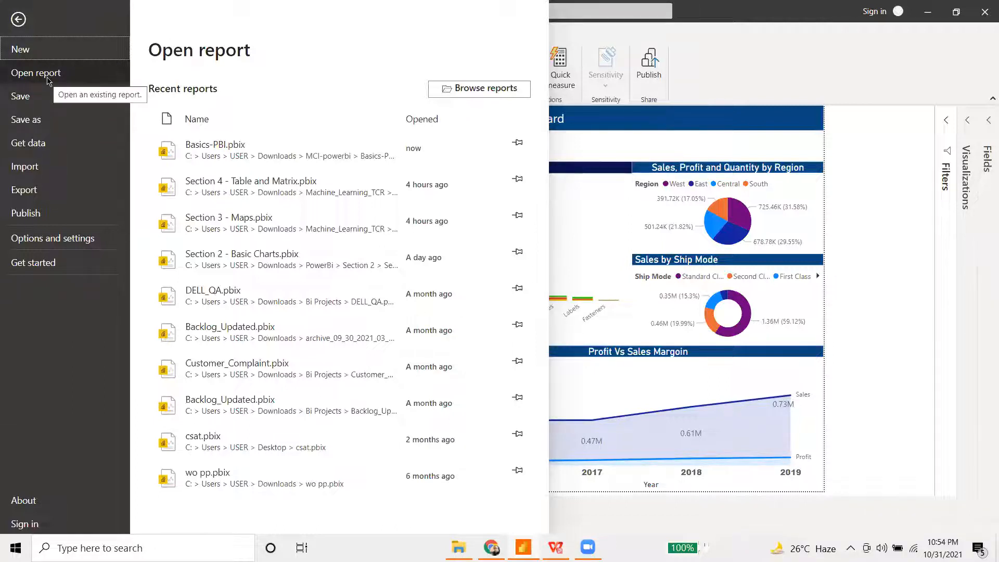
left_click(47, 77)
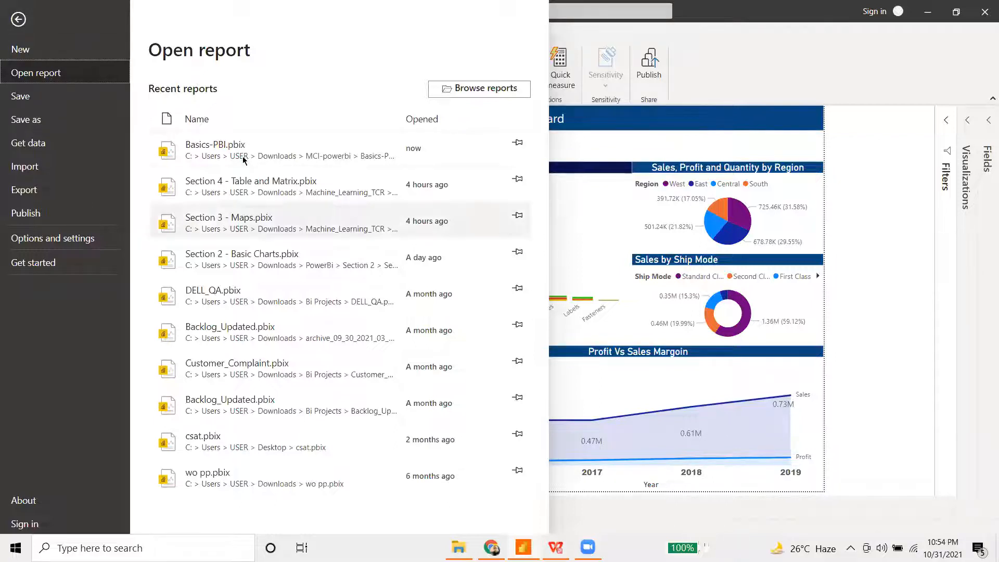
left_click(471, 96)
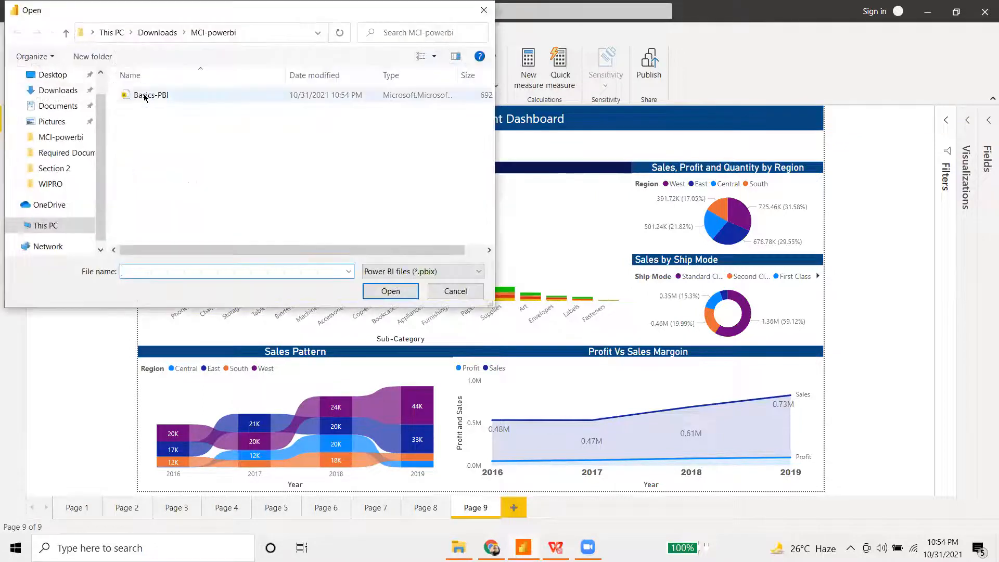
left_click(171, 99)
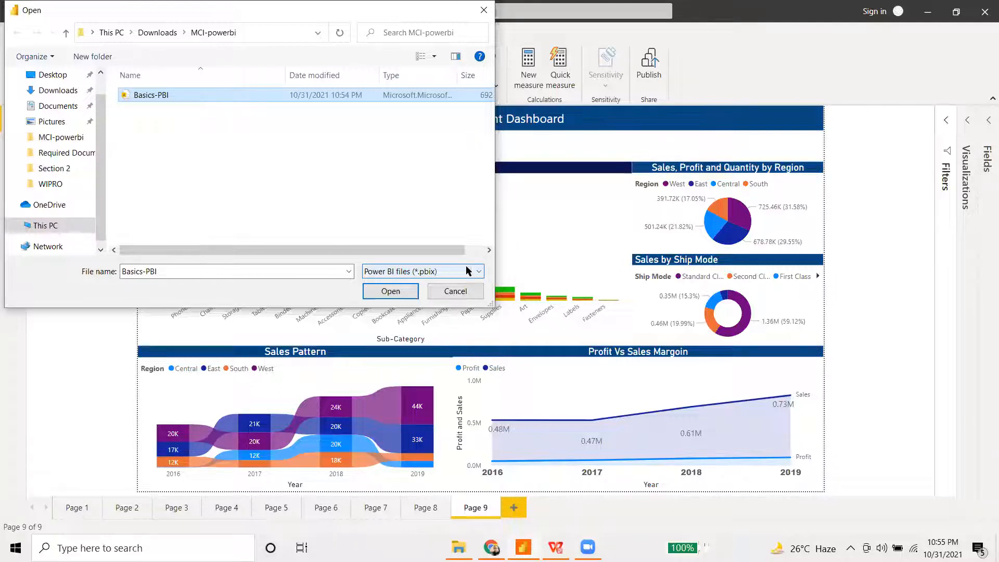
left_click(455, 291)
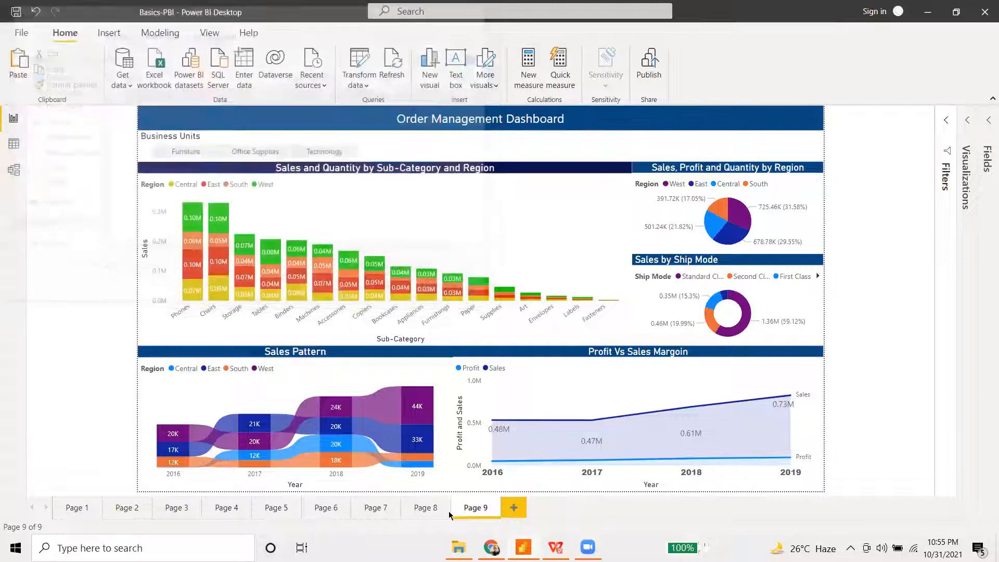
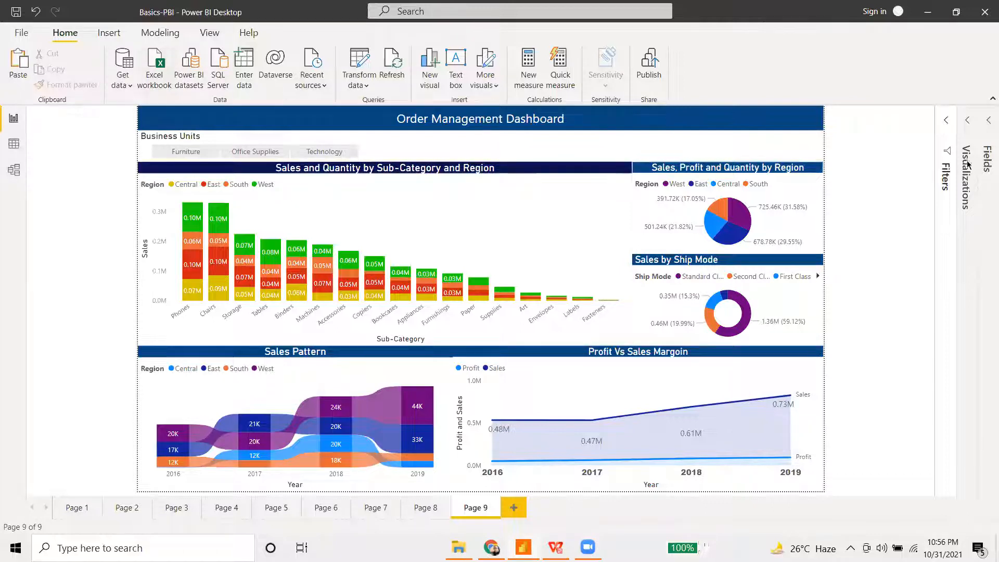
- Expand the Visualizations pane beside the Page 9 Order Management Dashboard
left_click(970, 126)
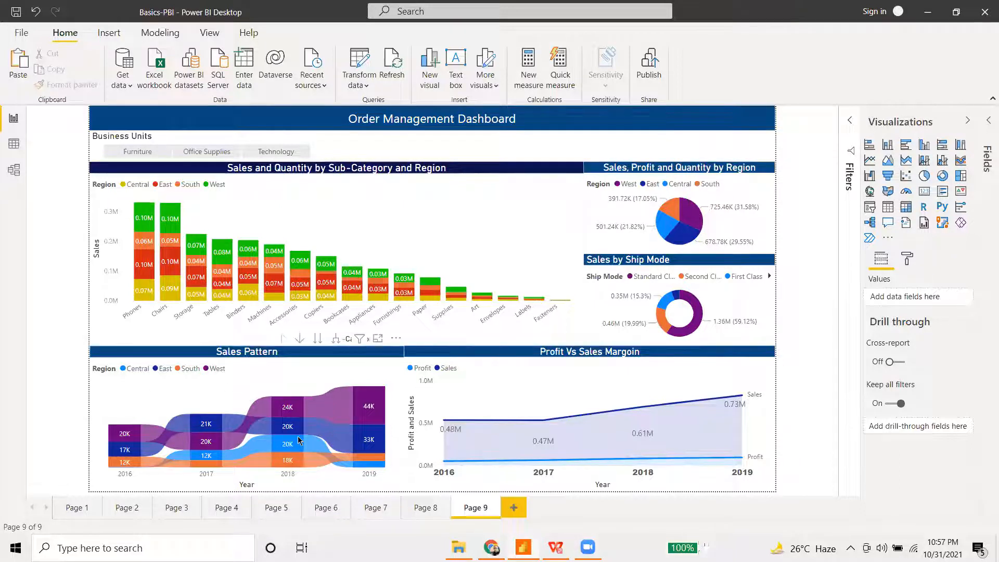
mouse_move(299, 441)
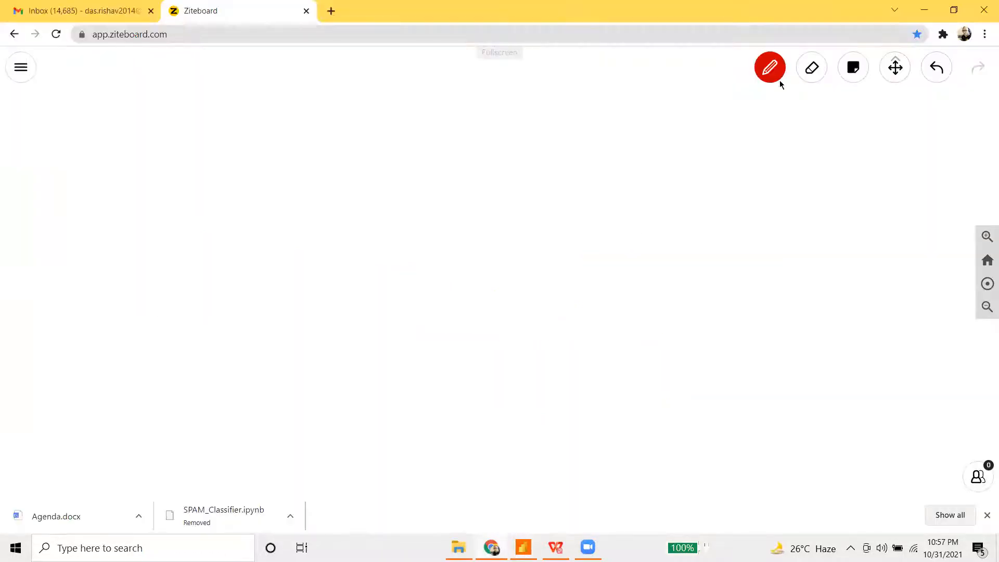
- Set up the pen and draw a box labelled Sharepoint near the top middle
left_click(778, 79)
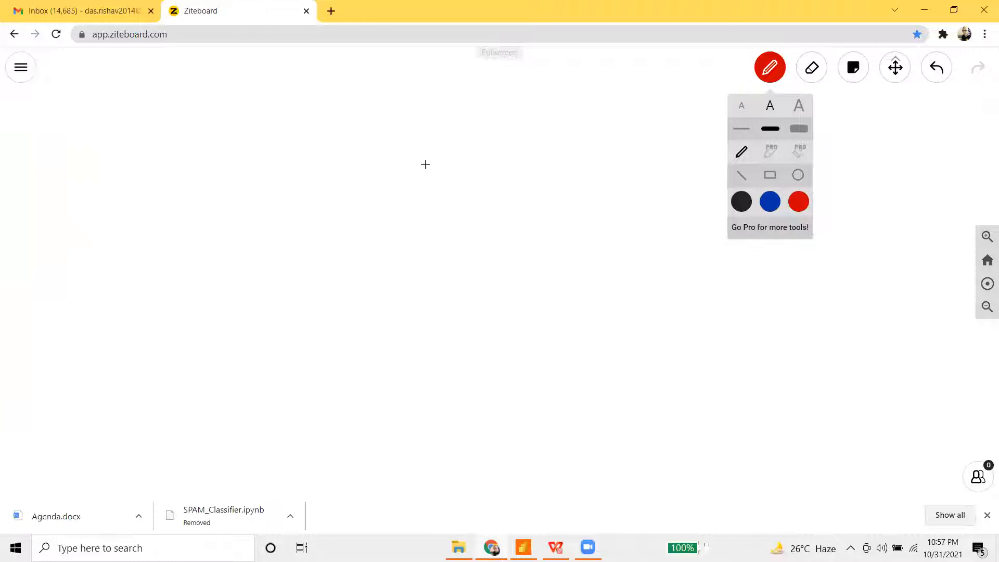
mouse_move(324, 239)
left_mouse_down()
mouse_move(332, 149)
mouse_move(359, 243)
mouse_move(323, 240)
mouse_move(315, 281)
mouse_move(520, 277)
left_mouse_up()
mouse_move(675, 136)
left_mouse_down()
mouse_move(679, 216)
mouse_move(825, 185)
mouse_move(694, 220)
left_mouse_up()
- Add a box labelled dashboard and a onedrive cylinder below the two boxes
mouse_move(712, 265)
left_mouse_down()
mouse_move(696, 277)
mouse_move(761, 260)
mouse_move(820, 263)
mouse_move(859, 250)
mouse_move(876, 225)
mouse_move(906, 253)
left_mouse_up()
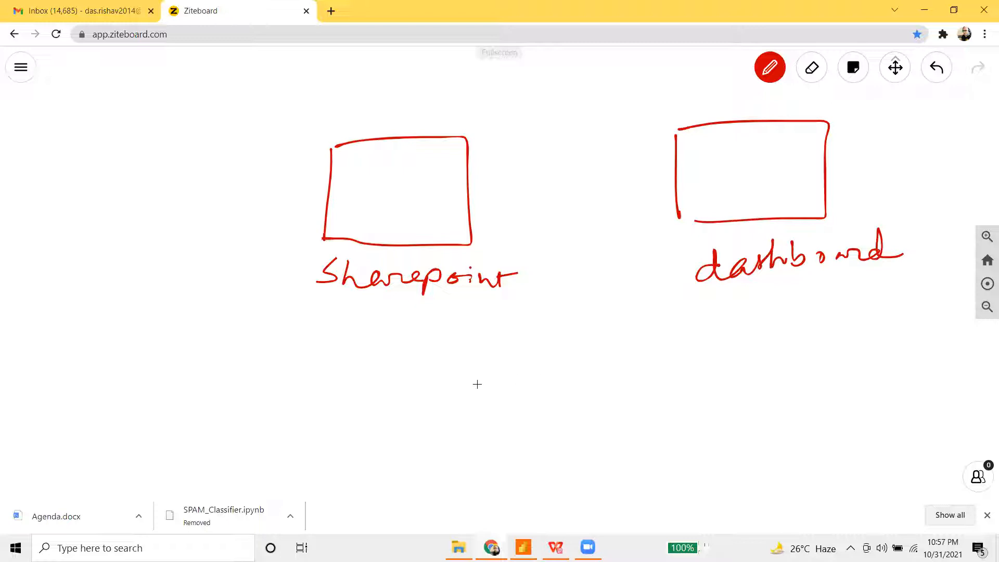
mouse_move(583, 353)
left_mouse_down()
mouse_move(603, 354)
mouse_move(555, 366)
mouse_move(621, 369)
mouse_move(627, 416)
left_mouse_up()
left_click_drag(564, 442, 728, 439)
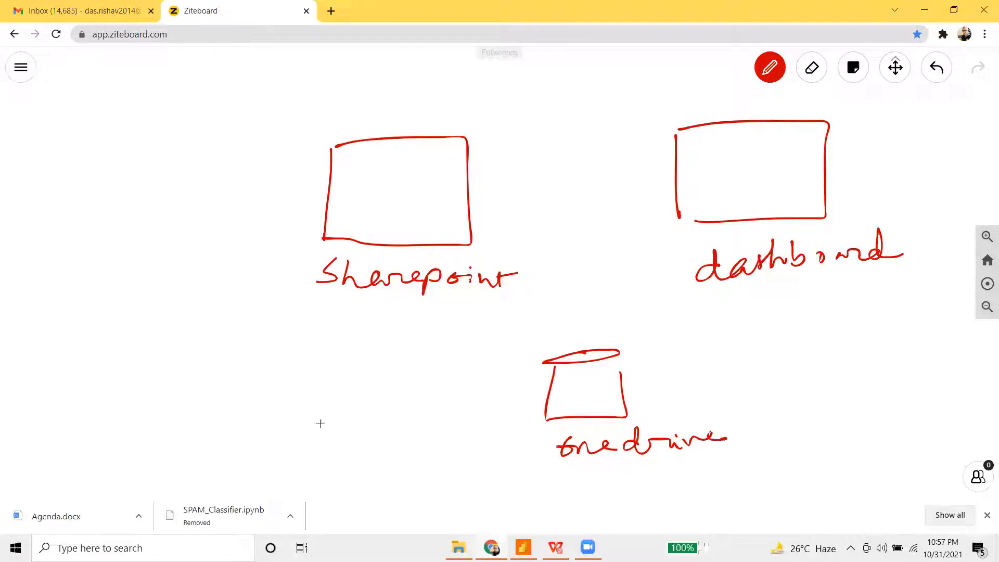
- Draw a cylinder labelled Form and a customer person figure to its left
mouse_move(312, 371)
left_mouse_down()
mouse_move(377, 366)
mouse_move(359, 368)
mouse_move(348, 446)
mouse_move(355, 367)
left_mouse_up()
left_click_drag(270, 474, 270, 494)
left_click_drag(270, 462, 292, 460)
left_click_drag(268, 480, 318, 479)
mouse_move(321, 481)
left_mouse_down()
mouse_move(333, 473)
mouse_move(372, 483)
left_mouse_up()
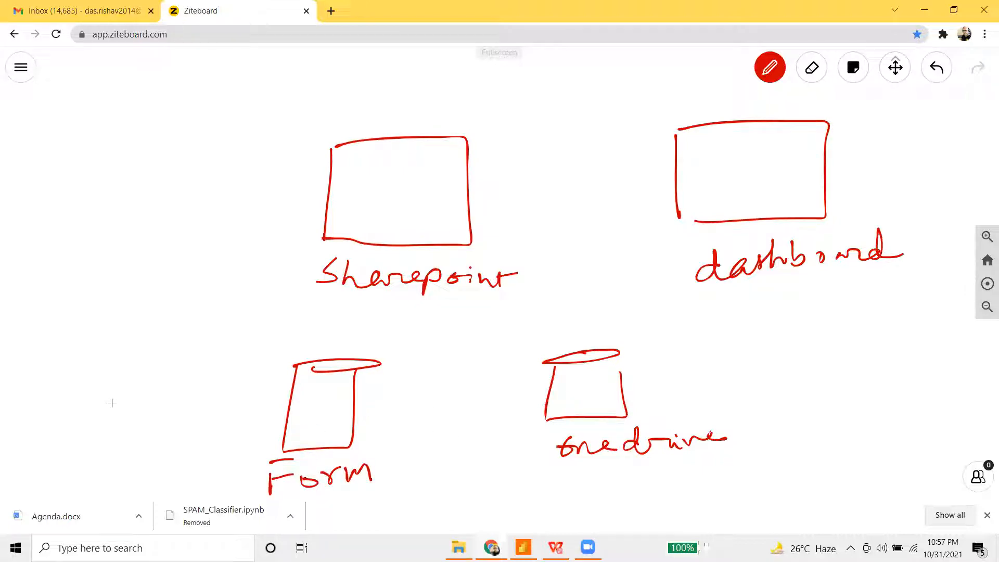
mouse_move(110, 401)
left_mouse_down()
mouse_move(125, 409)
mouse_move(114, 398)
left_mouse_up()
mouse_move(117, 409)
left_mouse_down()
mouse_move(108, 436)
mouse_move(295, 419)
left_mouse_up()
- Draw arrows from the person to Form, Form to onedrive, and onedrive up to dashboard
mouse_move(294, 420)
left_mouse_down()
mouse_move(277, 431)
mouse_move(294, 422)
left_mouse_up()
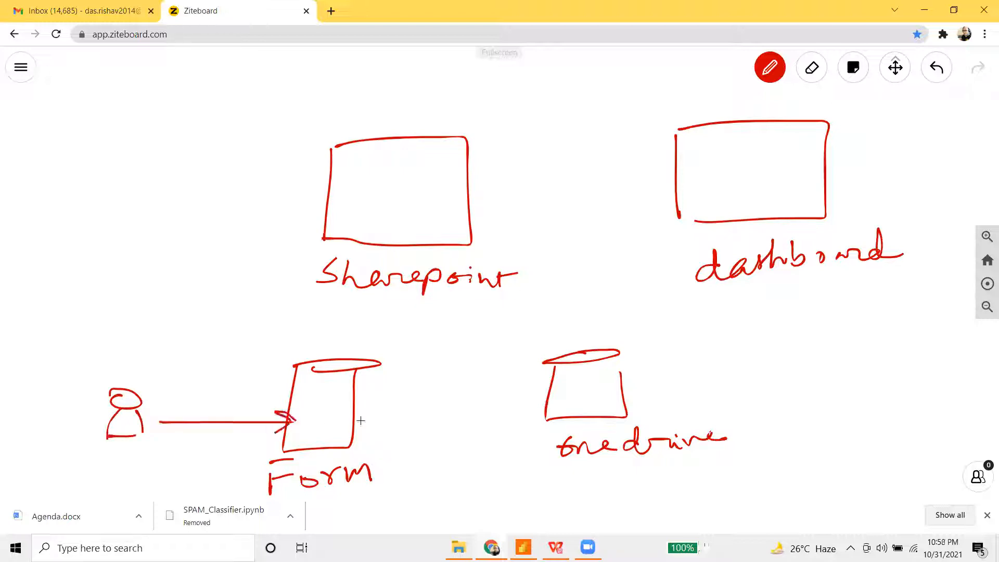
left_click_drag(360, 418, 519, 404)
mouse_move(507, 391)
left_mouse_down()
mouse_move(523, 401)
mouse_move(498, 424)
left_mouse_up()
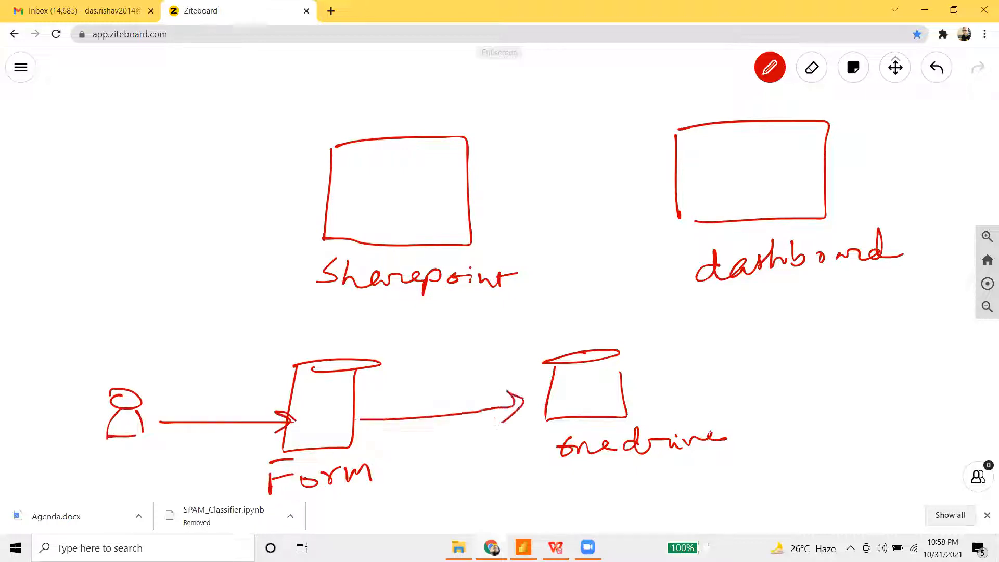
mouse_move(624, 409)
left_mouse_down()
mouse_move(659, 320)
mouse_move(650, 211)
mouse_move(673, 209)
left_mouse_up()
mouse_move(659, 199)
left_mouse_down()
mouse_move(672, 210)
mouse_move(666, 224)
left_mouse_up()
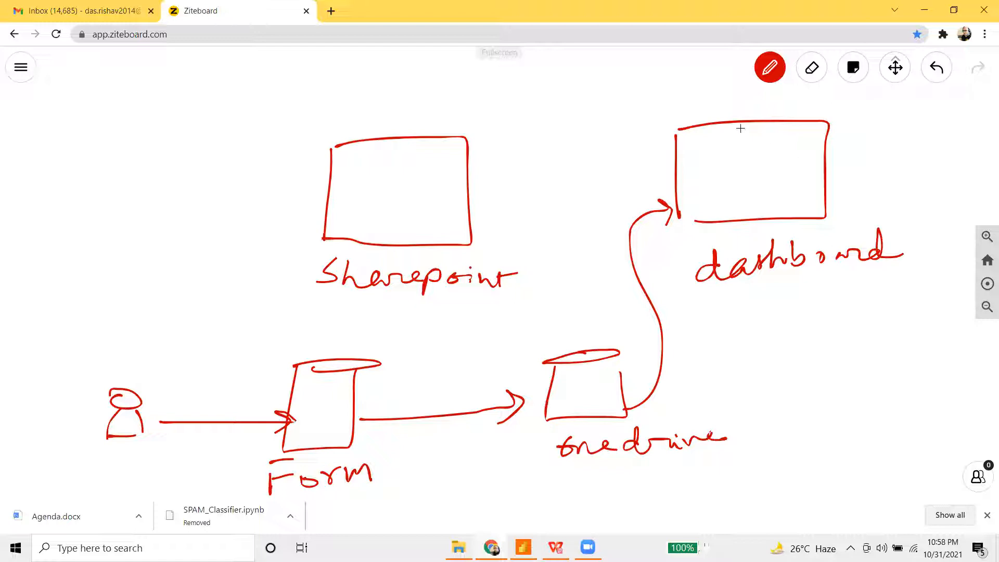
- Connect dashboard to Sharepoint with an arrow, undoing and redrawing it once
left_click_drag(667, 150, 427, 153)
left_click_drag(456, 139, 427, 155)
key("ctrl+z")
key("ctrl+z")
mouse_move(669, 151)
left_mouse_down()
mouse_move(463, 163)
mouse_move(474, 171)
left_mouse_up()
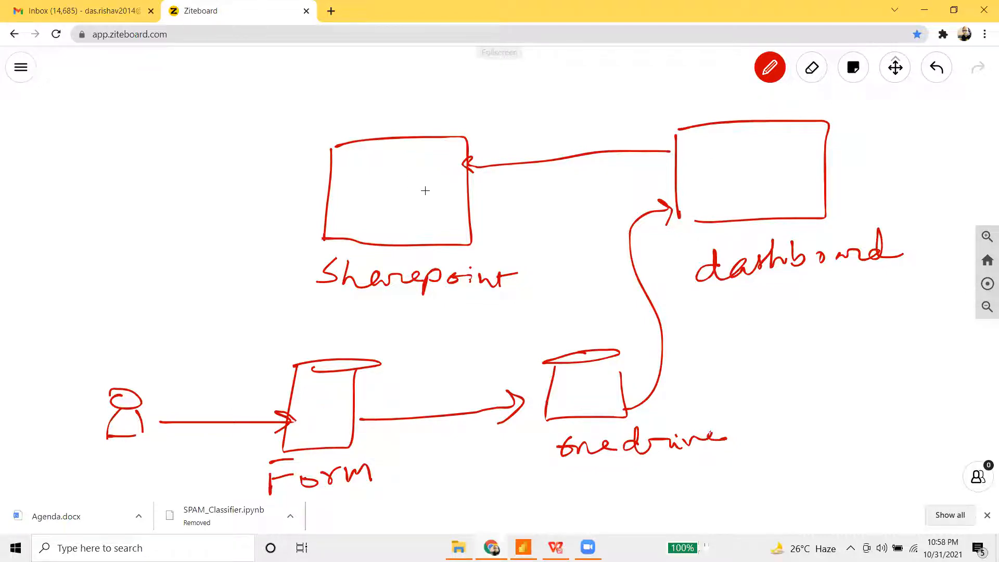
- Draw a managers stick figure with an arrow leading to it from Sharepoint
mouse_move(320, 178)
left_mouse_down()
mouse_move(247, 182)
mouse_move(260, 187)
left_mouse_up()
mouse_move(165, 159)
left_mouse_down()
mouse_move(172, 154)
mouse_move(156, 192)
mouse_move(192, 193)
left_mouse_up()
left_click_drag(127, 232, 233, 225)
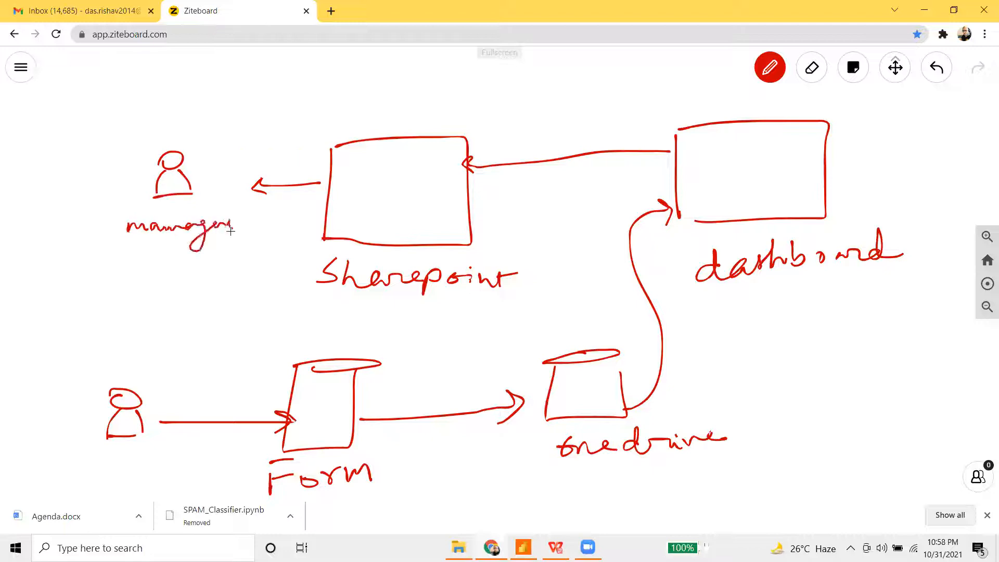
- Label the lower figure customer, arc dashboard to managers, and return to Power BI
left_click_drag(93, 455, 204, 451)
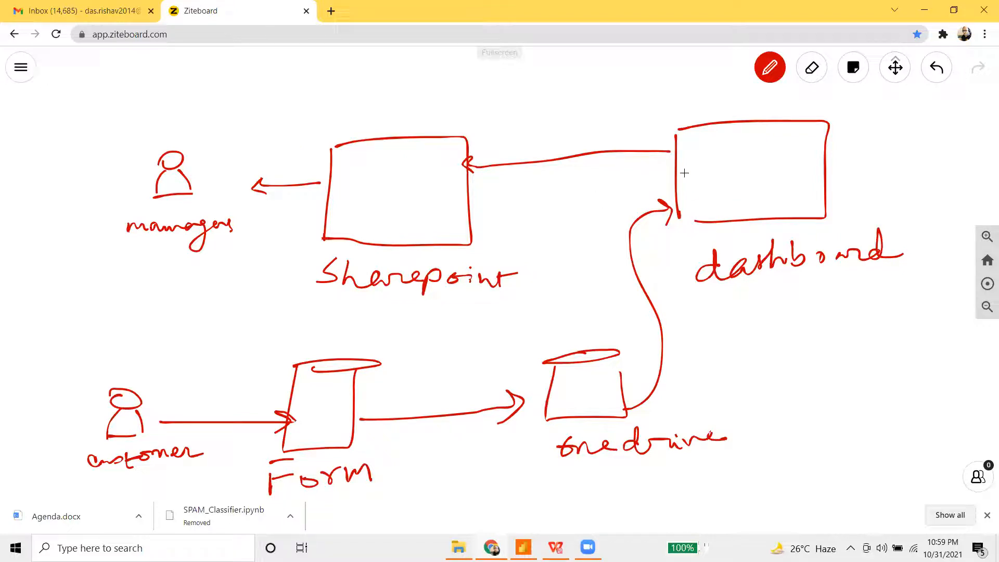
mouse_move(722, 123)
left_mouse_down()
mouse_move(371, 106)
mouse_move(277, 141)
mouse_move(290, 151)
left_mouse_up()
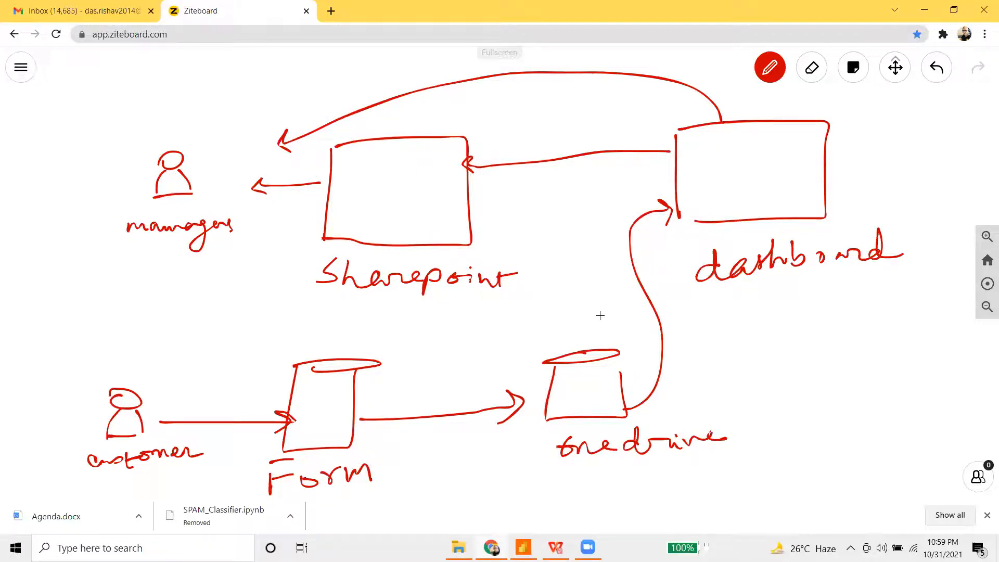
left_click(528, 545)
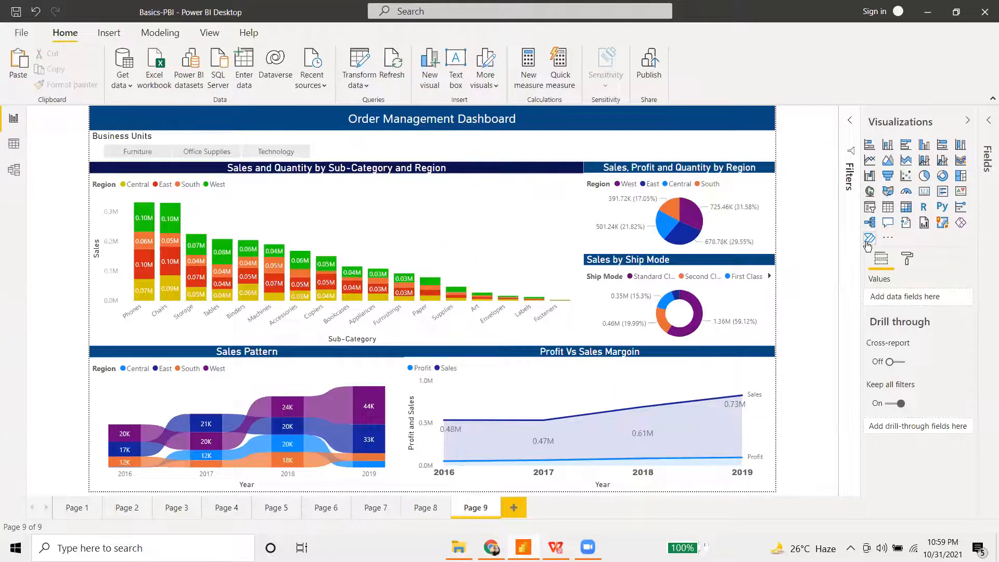